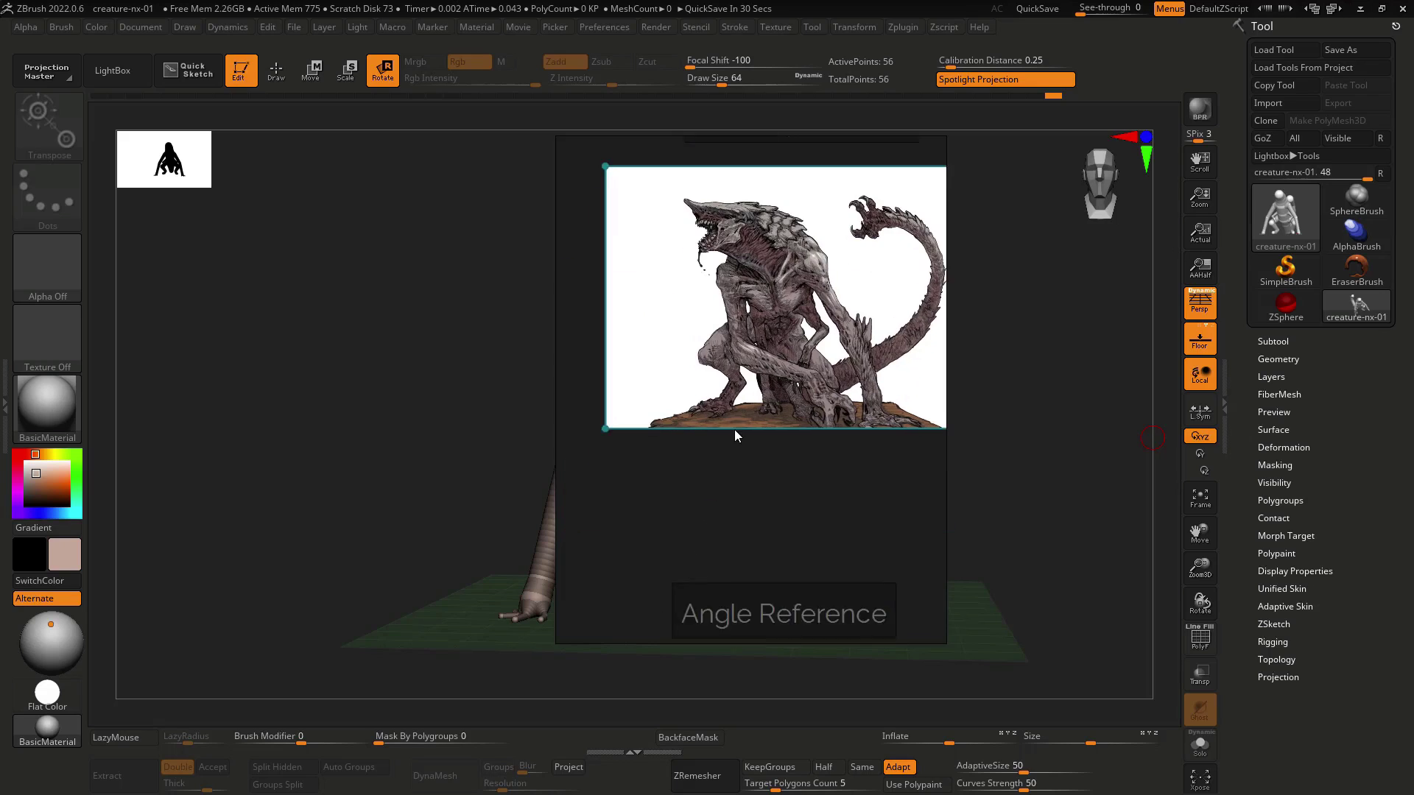
Widen the reference board and examine the creature's head, neck and back plates, tracing their flow lines.
{"action": "scroll", "coordinate": [796, 515], "scroll_direction": "down", "scroll_amount": 3}
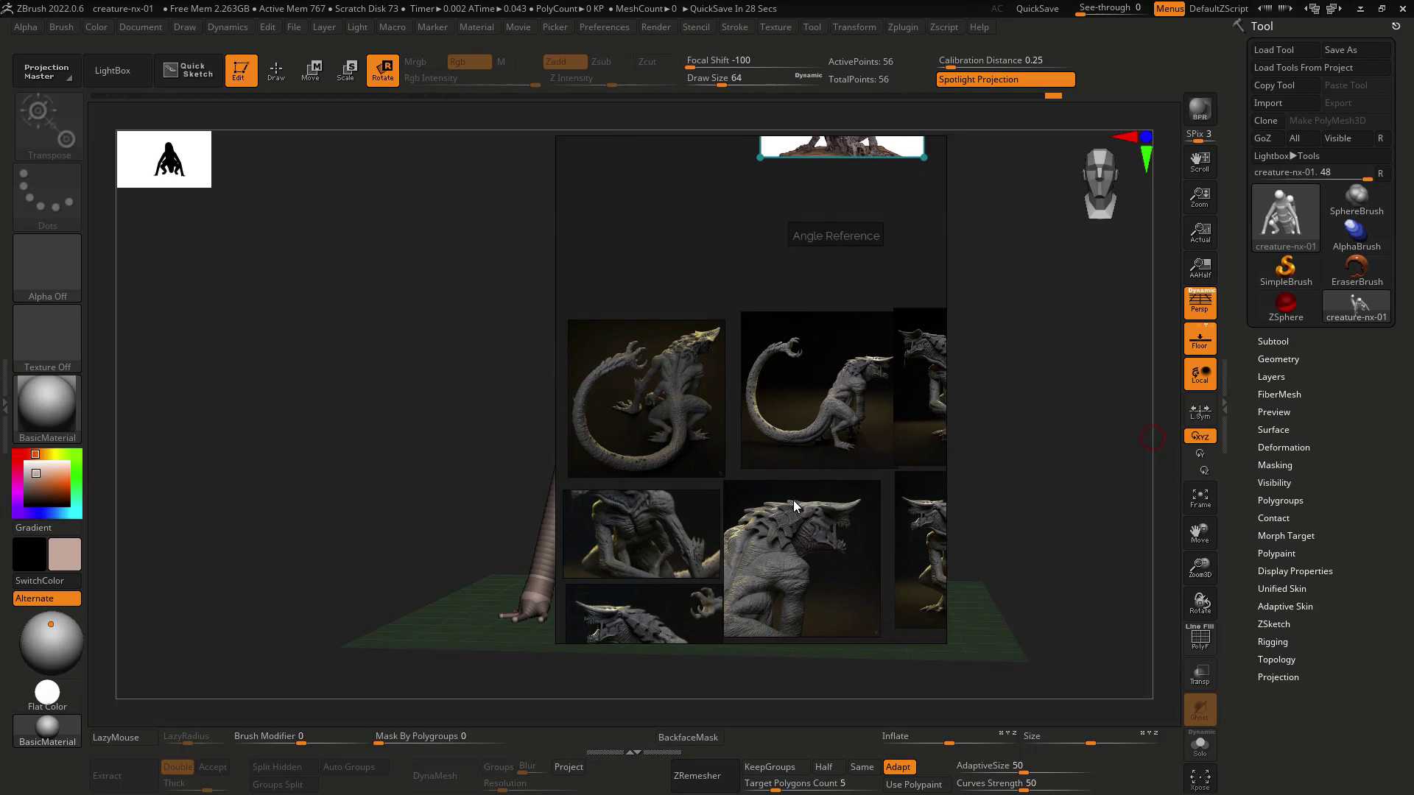
{"action": "left_click_drag", "start_coordinate": [561, 475], "coordinate": [319, 475]}
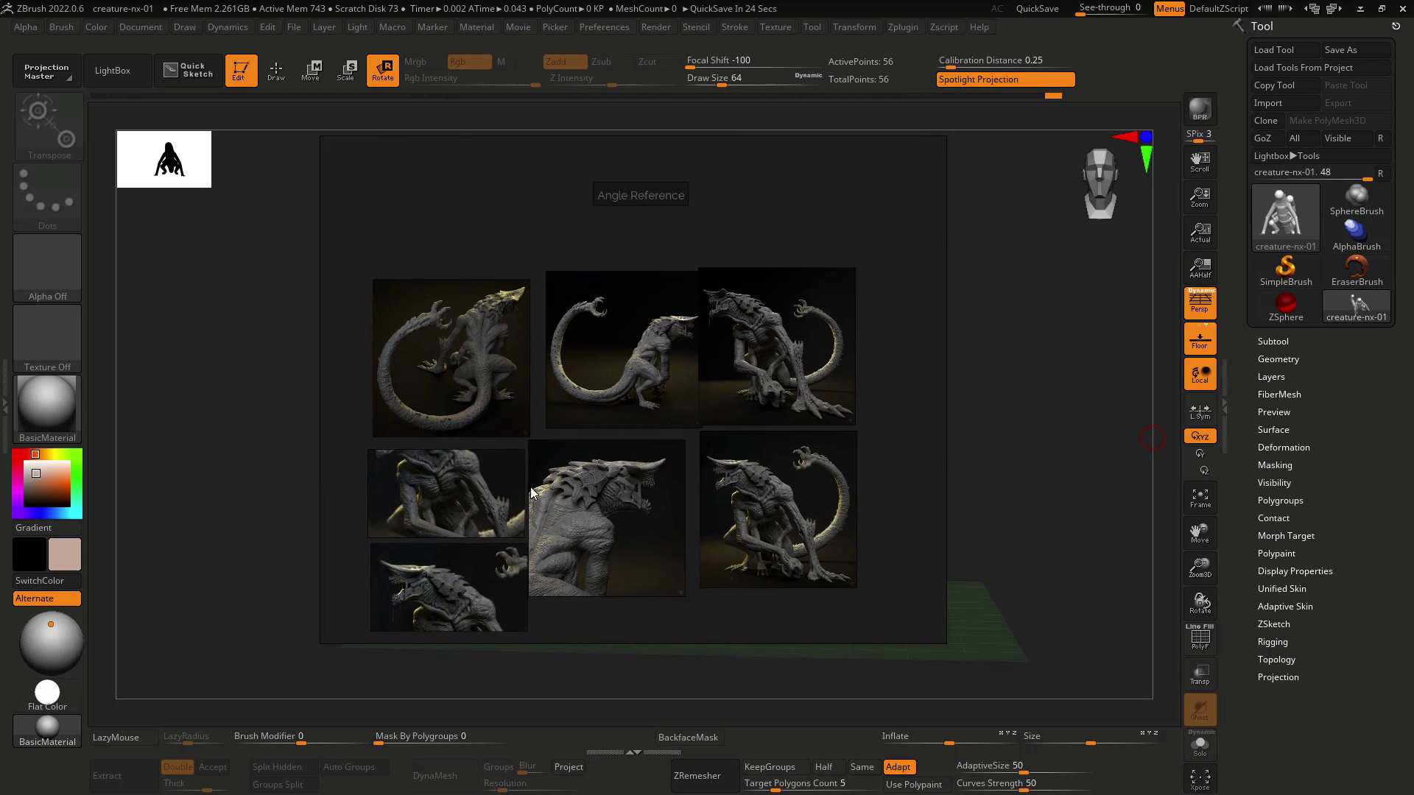
{"action": "scroll", "coordinate": [524, 440], "scroll_direction": "up", "scroll_amount": 5}
{"action": "scroll", "coordinate": [672, 401], "scroll_direction": "up", "scroll_amount": 6}
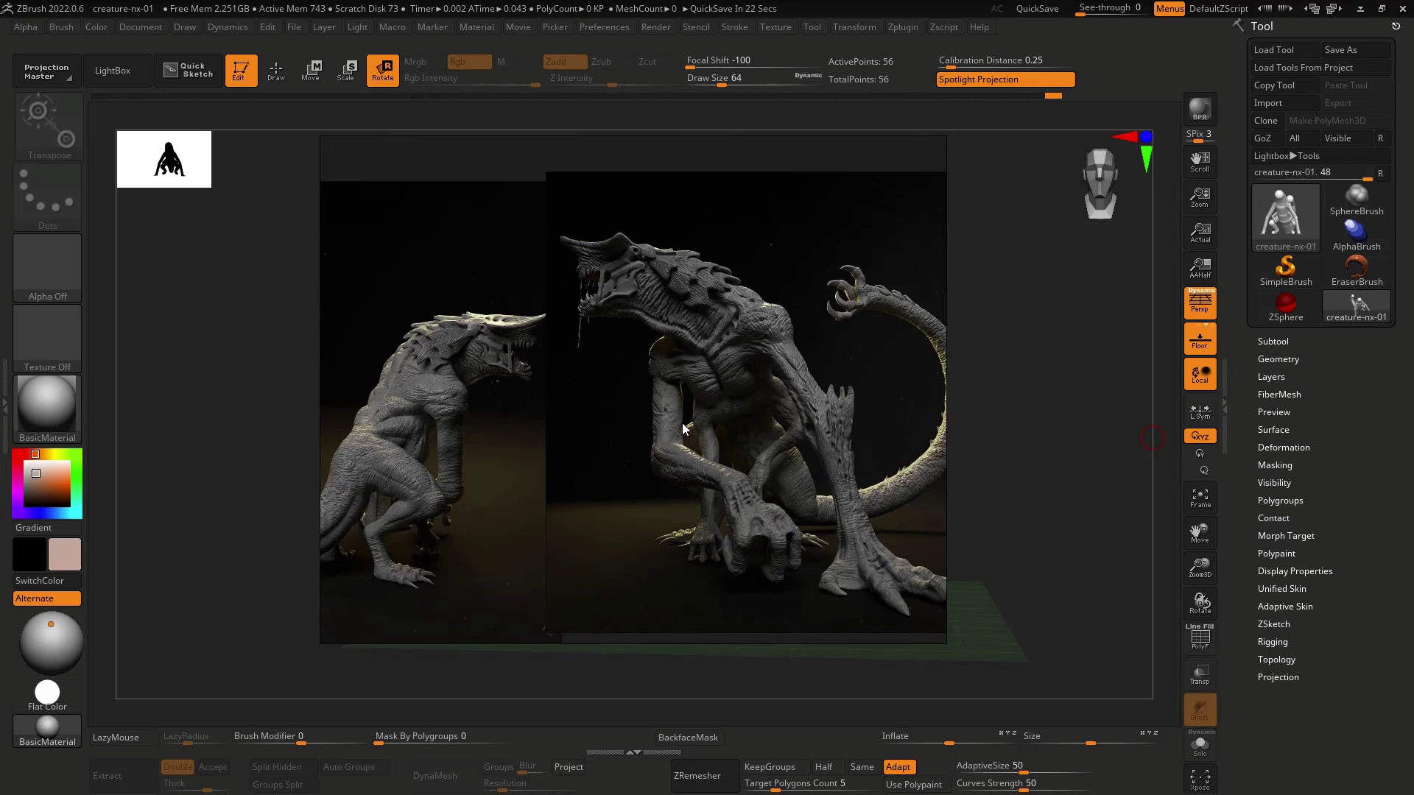
{"action": "scroll", "coordinate": [655, 449], "scroll_direction": "up", "scroll_amount": 2}
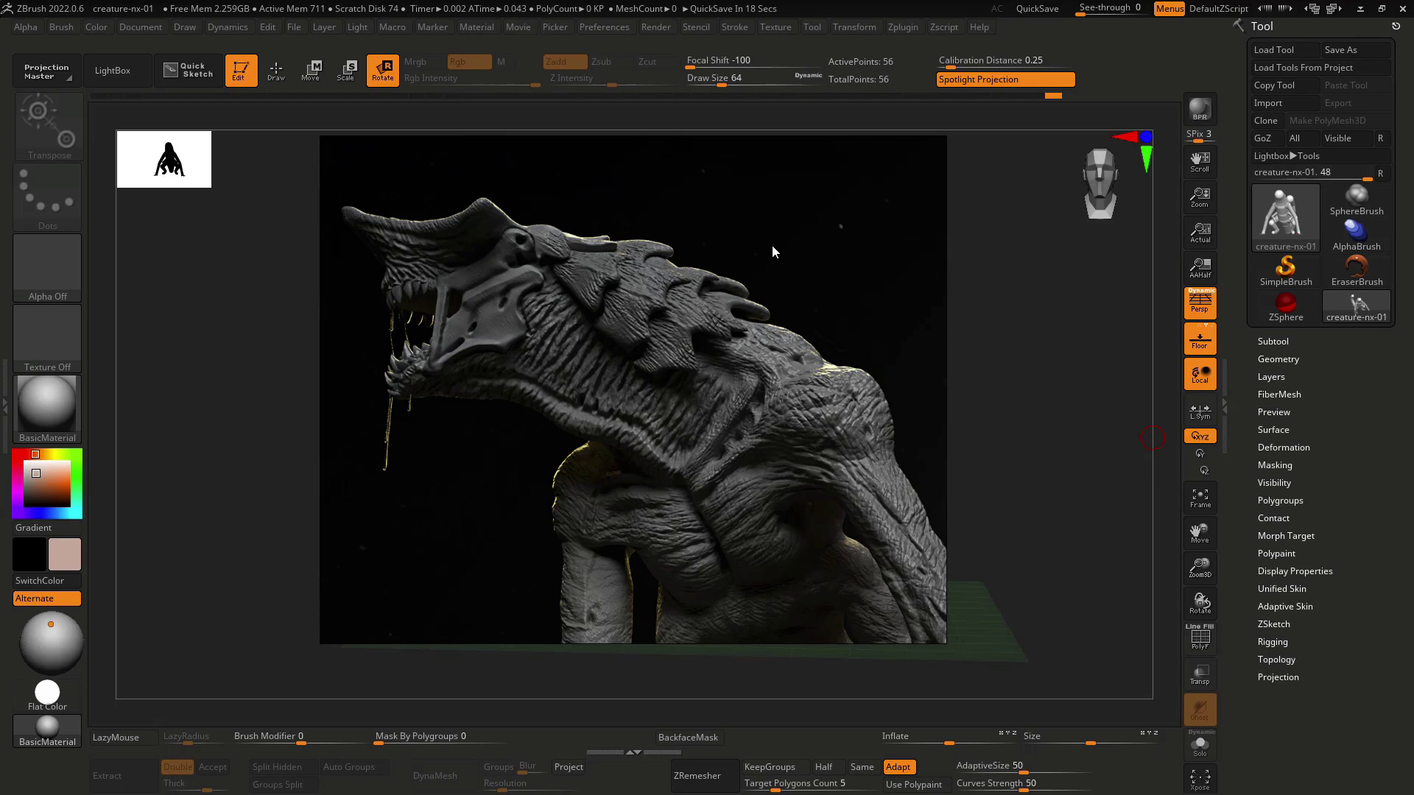
{"action": "left_click_drag", "start_coordinate": [1073, 287], "coordinate": [1084, 327]}
{"action": "left_click_drag", "start_coordinate": [396, 236], "coordinate": [620, 246]}
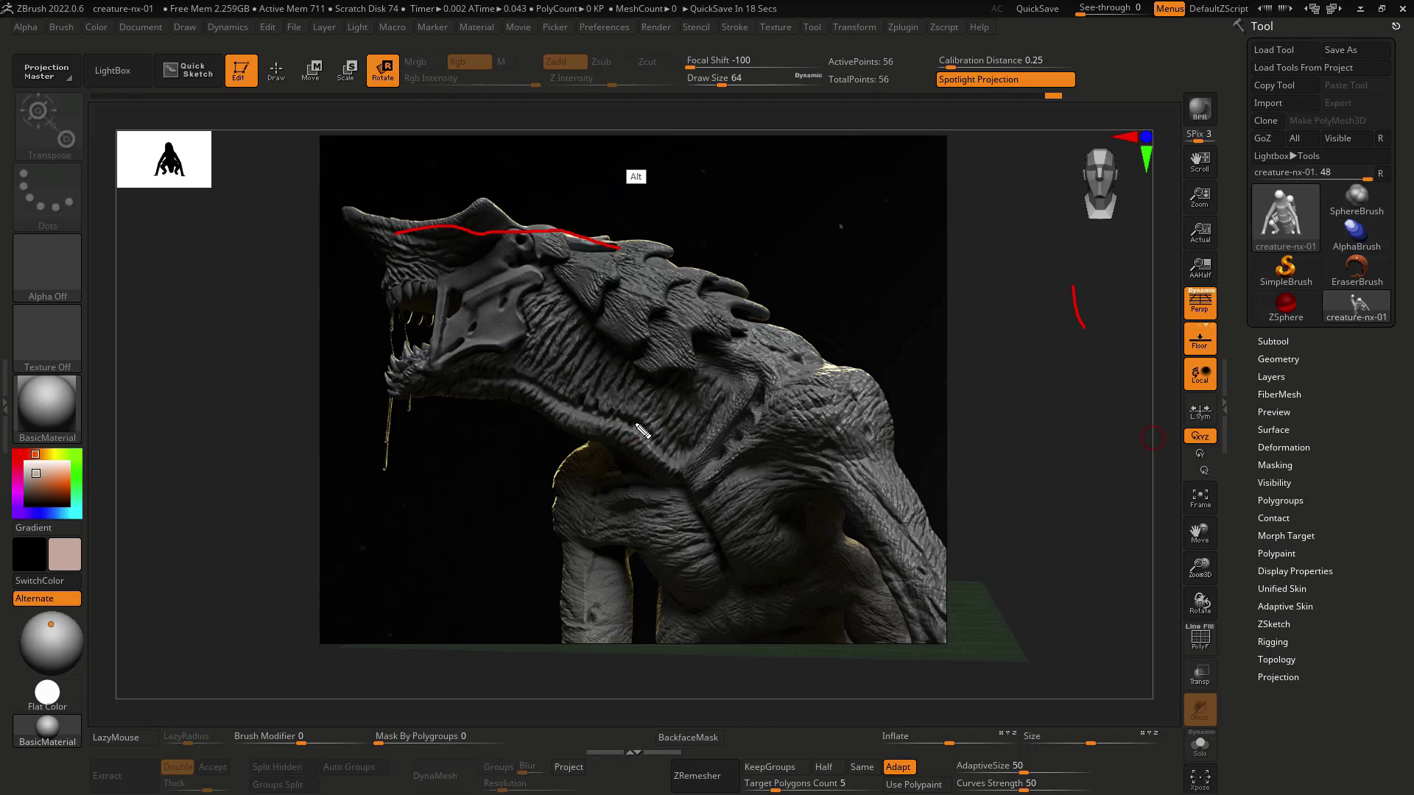
{"action": "left_click_drag", "start_coordinate": [520, 381], "coordinate": [672, 463]}
{"action": "left_click_drag", "start_coordinate": [579, 340], "coordinate": [684, 429]}
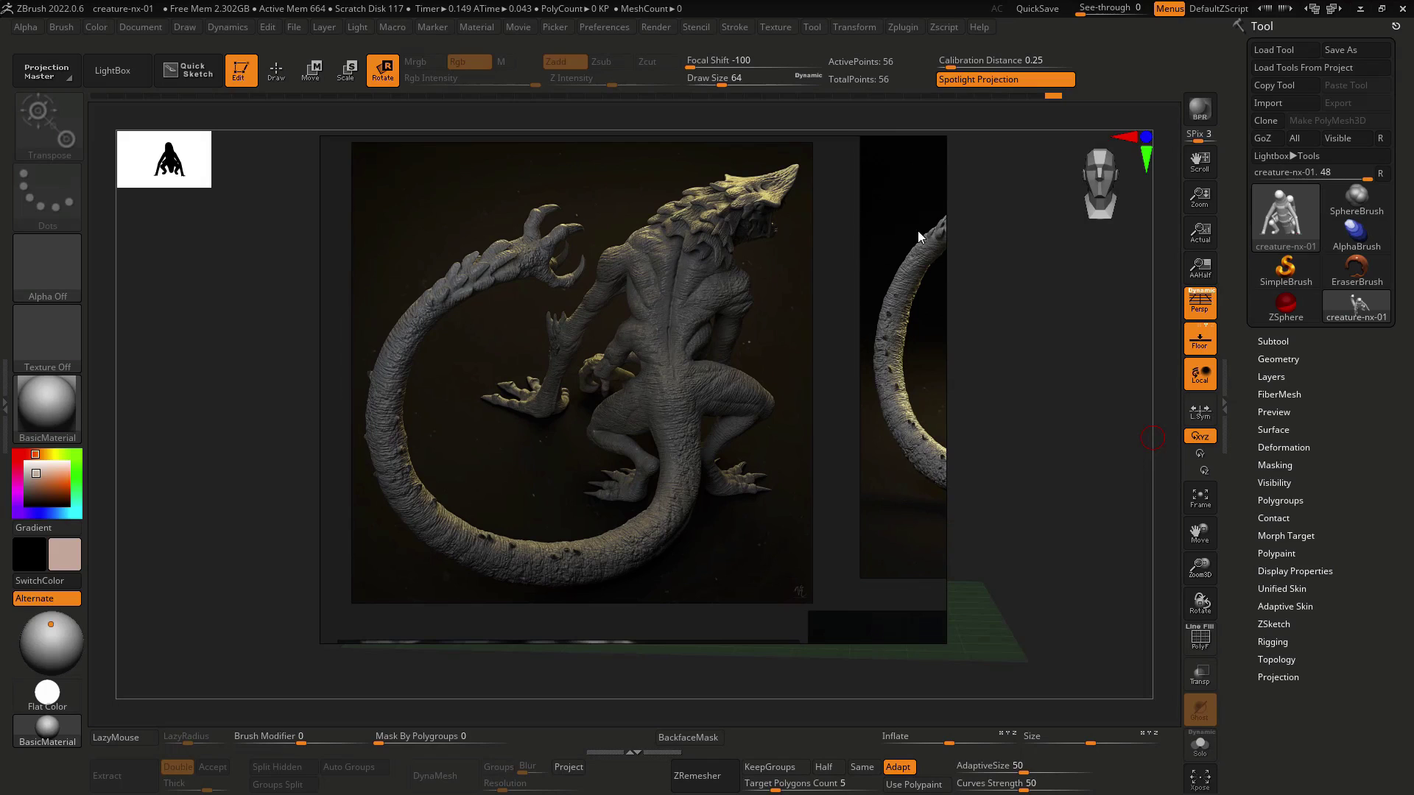
Examine the creature's overall body curve from head to tail tip in the rear and side renders, tracing the line.
{"action": "key", "text": "alt"}
{"action": "mouse_move", "coordinate": [1057, 157]}
{"action": "left_mouse_down"}
{"action": "mouse_move", "coordinate": [831, 144]}
{"action": "mouse_move", "coordinate": [686, 398]}
{"action": "mouse_move", "coordinate": [429, 537]}
{"action": "mouse_move", "coordinate": [545, 269]}
{"action": "left_mouse_up"}
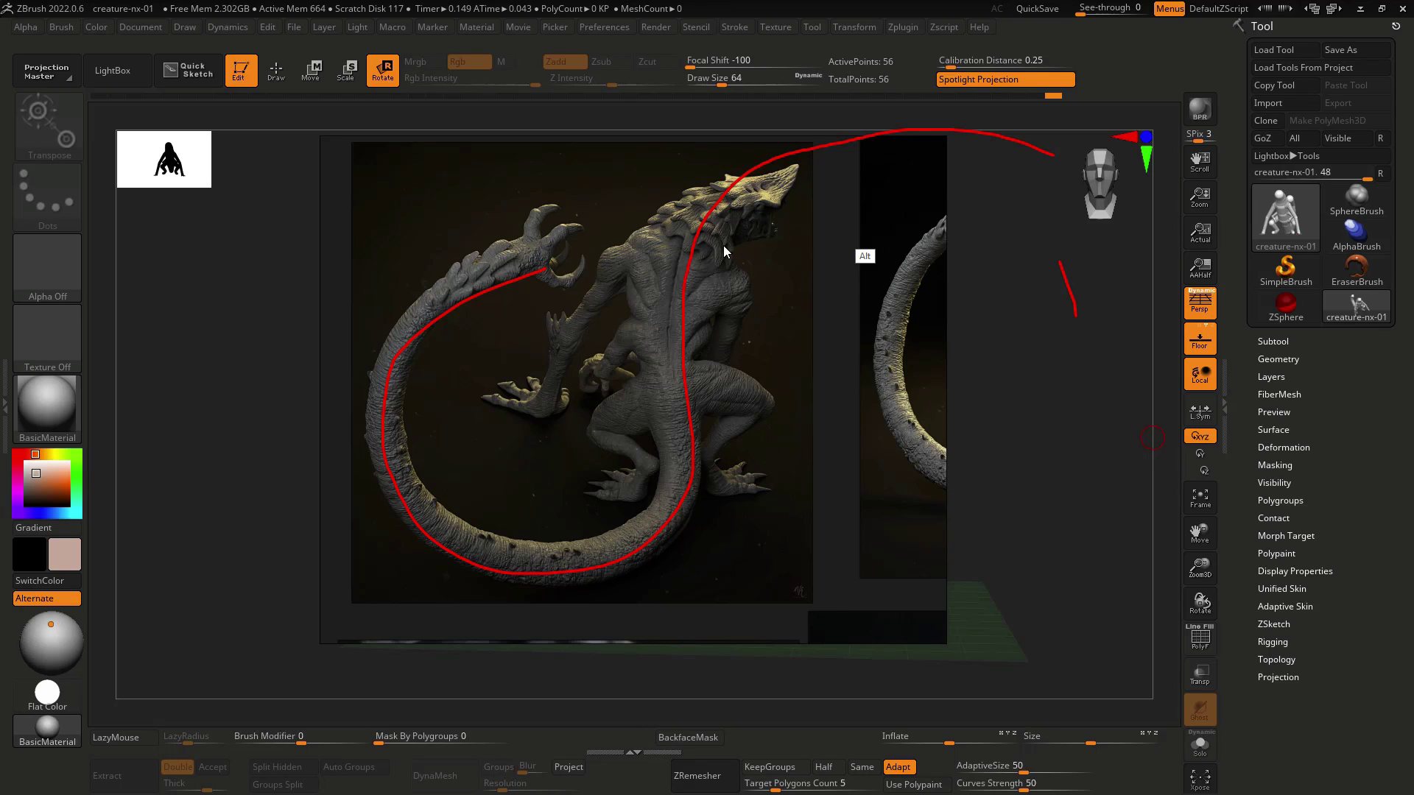
{"action": "left_click", "coordinate": [872, 383]}
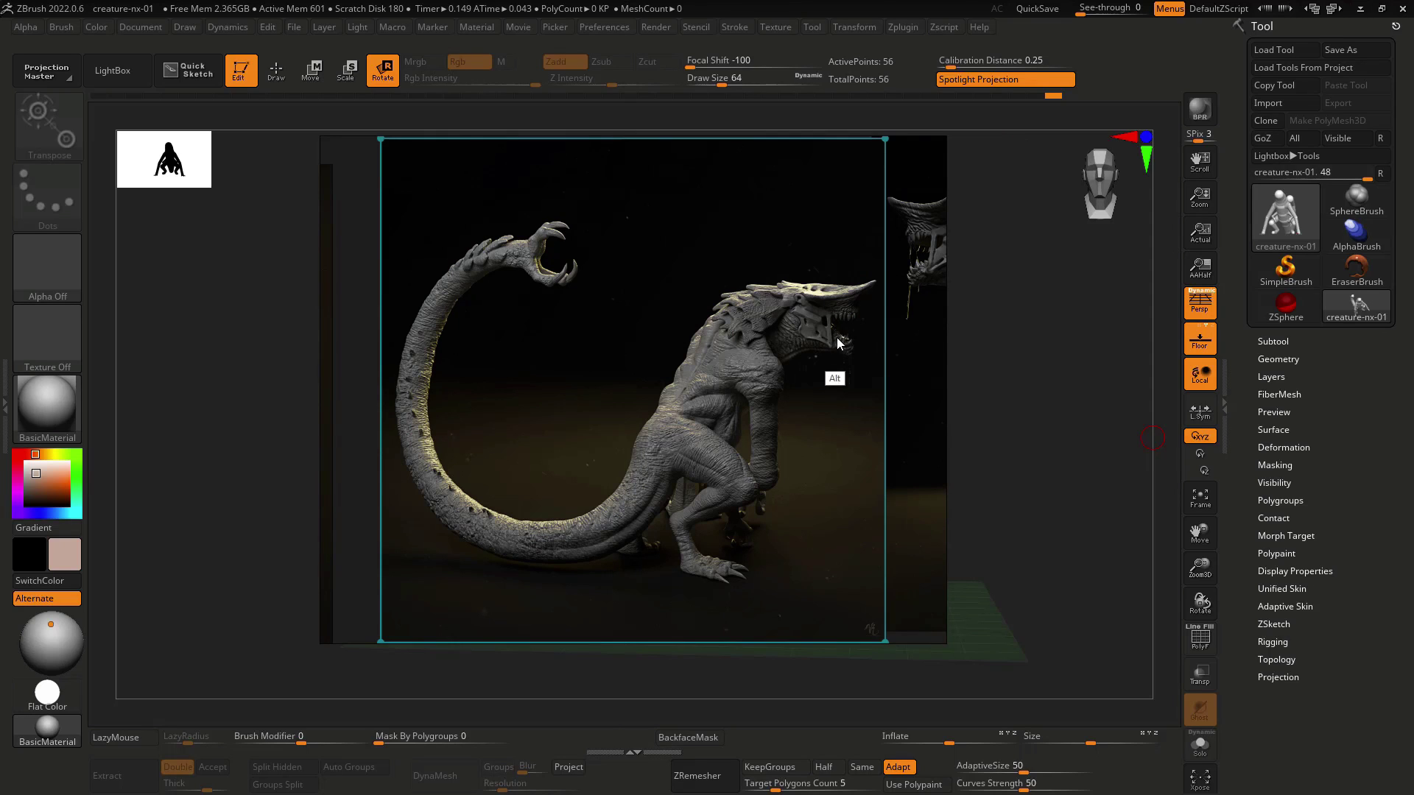
{"action": "mouse_move", "coordinate": [859, 313]}
{"action": "left_mouse_down", "text": "alt"}
{"action": "mouse_move", "coordinate": [695, 404]}
{"action": "mouse_move", "coordinate": [547, 257]}
{"action": "mouse_move", "coordinate": [536, 267]}
{"action": "left_mouse_up", "text": "alt"}
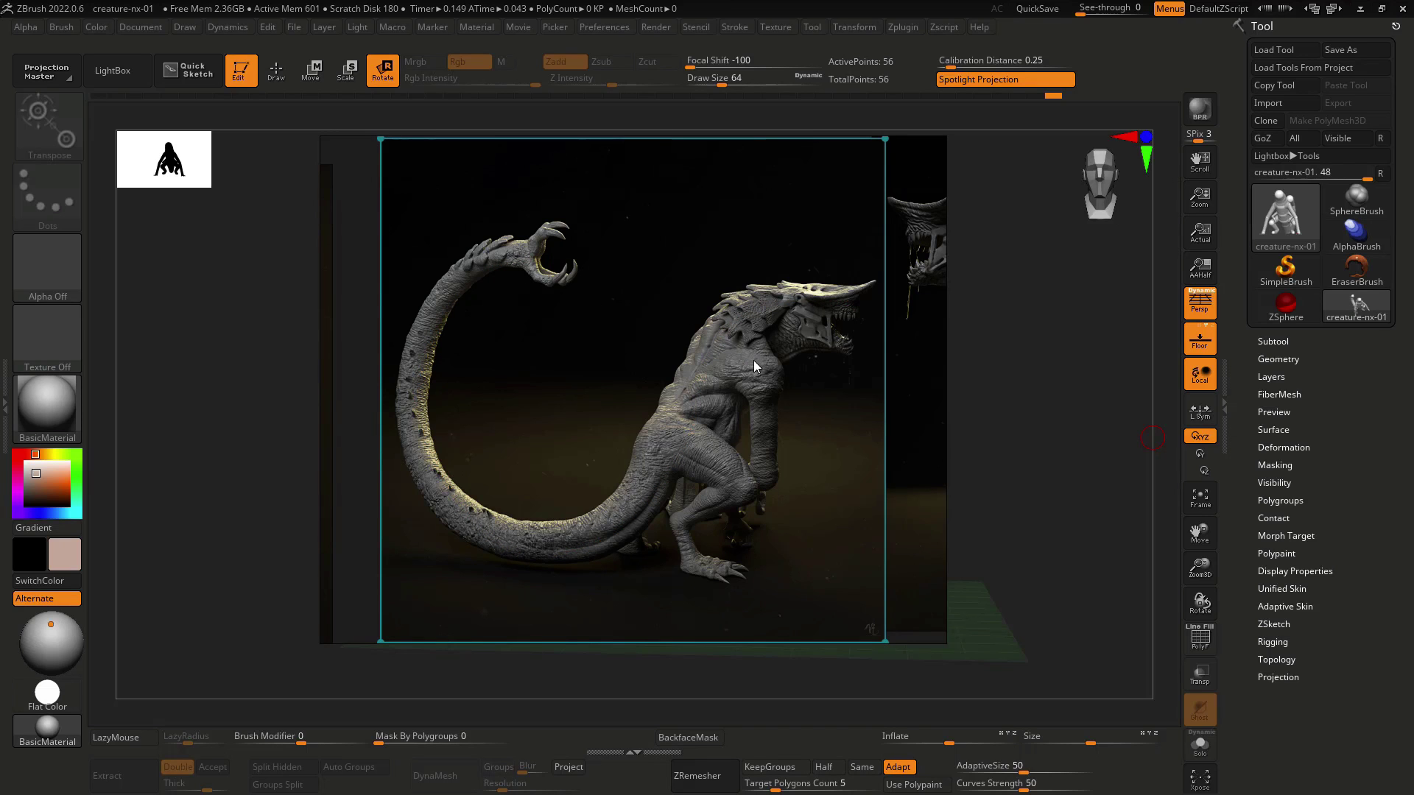
Examine the hind leg in the side render, tracing the thigh, knee and shin forms with guide strokes.
{"action": "scroll", "coordinate": [716, 448], "scroll_direction": "up", "scroll_amount": 5}
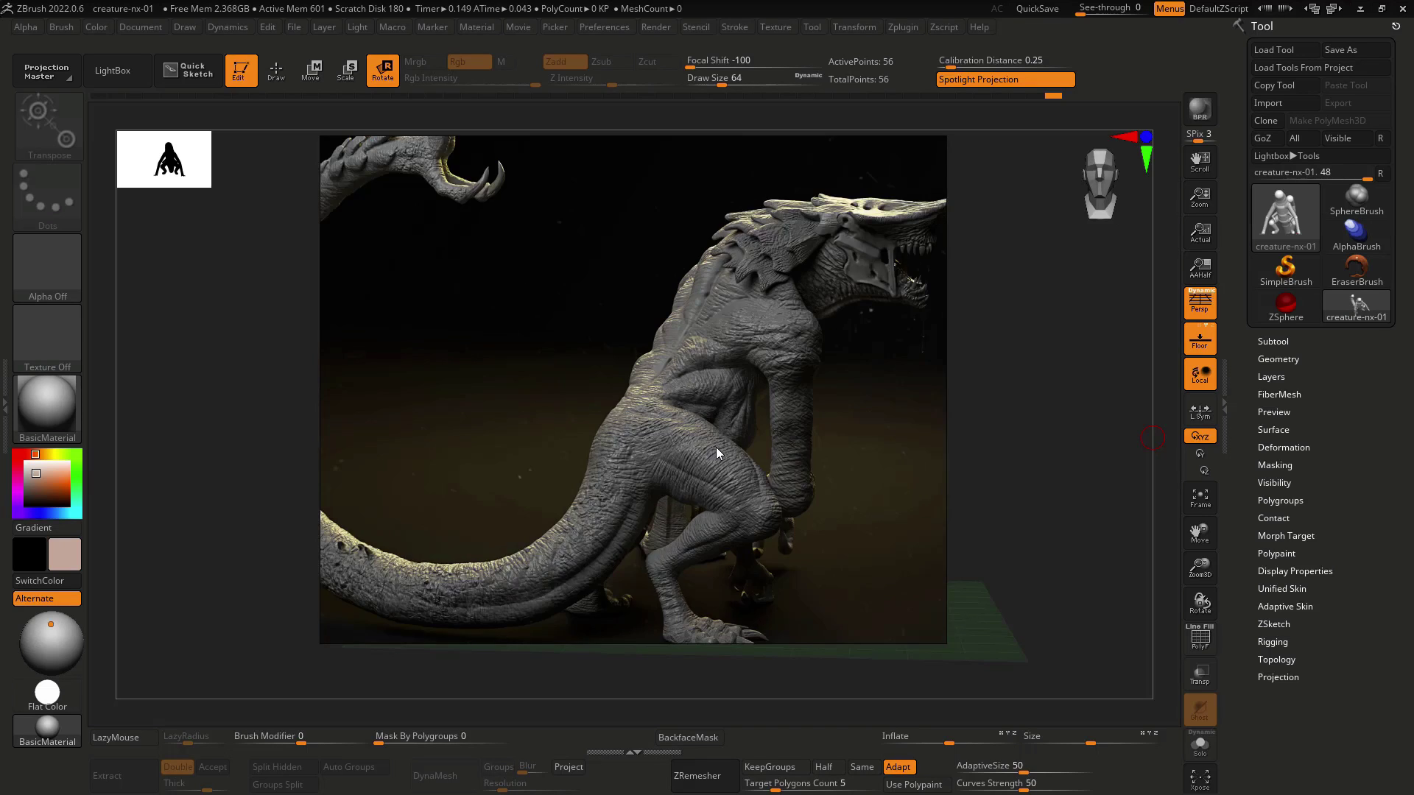
{"action": "middle_click_drag", "start_coordinate": [819, 537], "coordinate": [816, 370]}
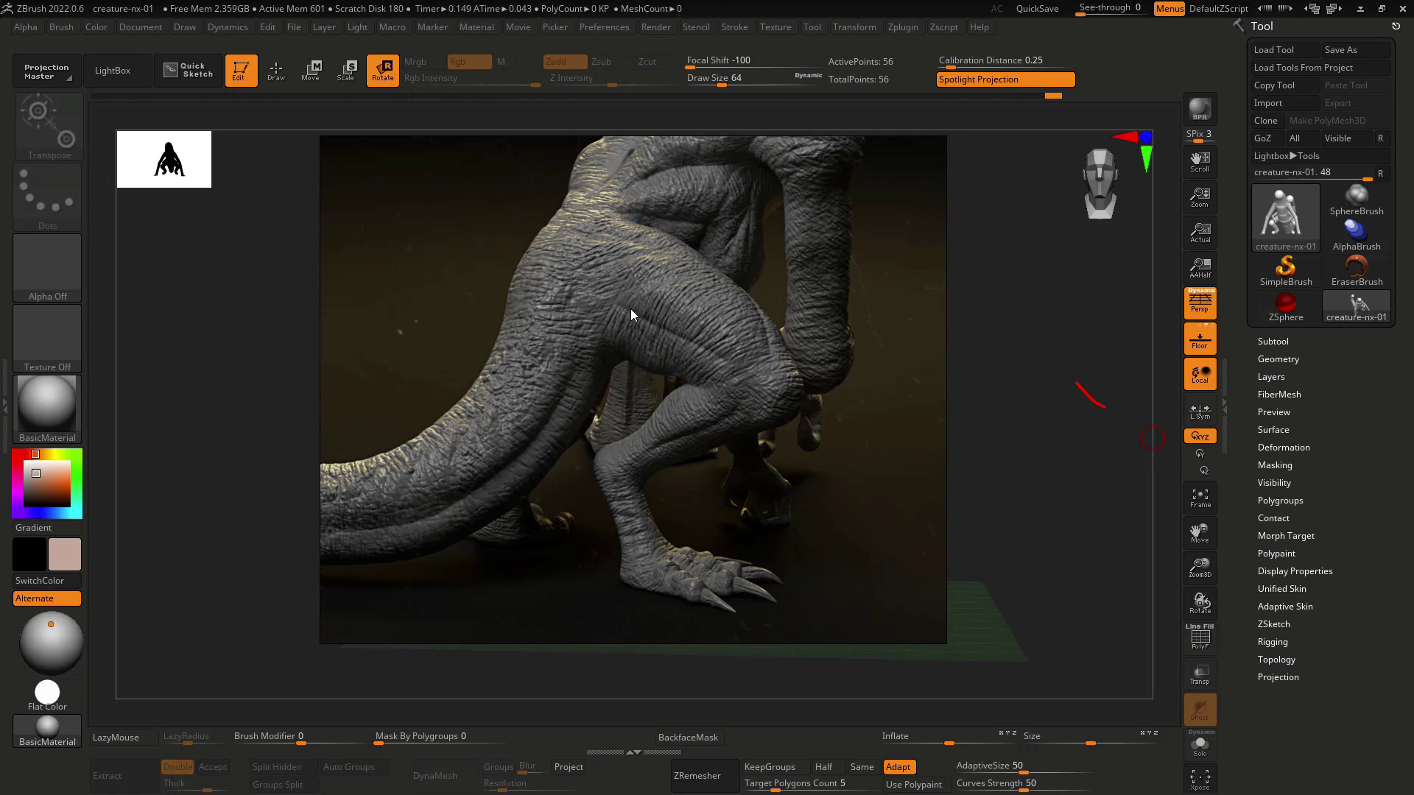
{"action": "left_click_drag", "start_coordinate": [727, 417], "coordinate": [624, 457]}
{"action": "left_click_drag", "start_coordinate": [766, 319], "coordinate": [709, 269]}
{"action": "left_click_drag", "start_coordinate": [653, 328], "coordinate": [756, 244]}
{"action": "left_click_drag", "start_coordinate": [708, 382], "coordinate": [804, 363]}
{"action": "left_click_drag", "start_coordinate": [662, 353], "coordinate": [727, 299]}
{"action": "left_click_drag", "start_coordinate": [646, 321], "coordinate": [709, 270]}
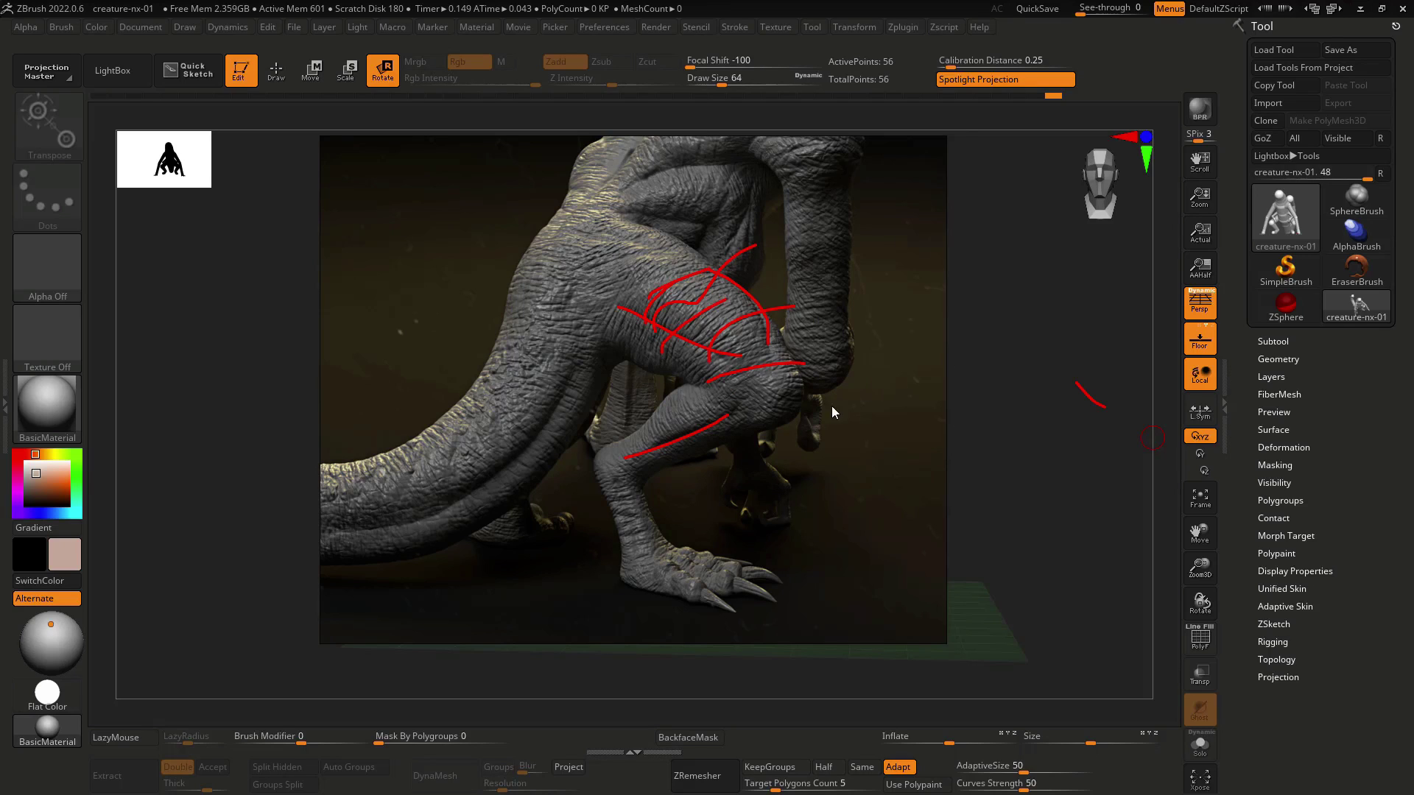
{"action": "key", "text": "Escape"}
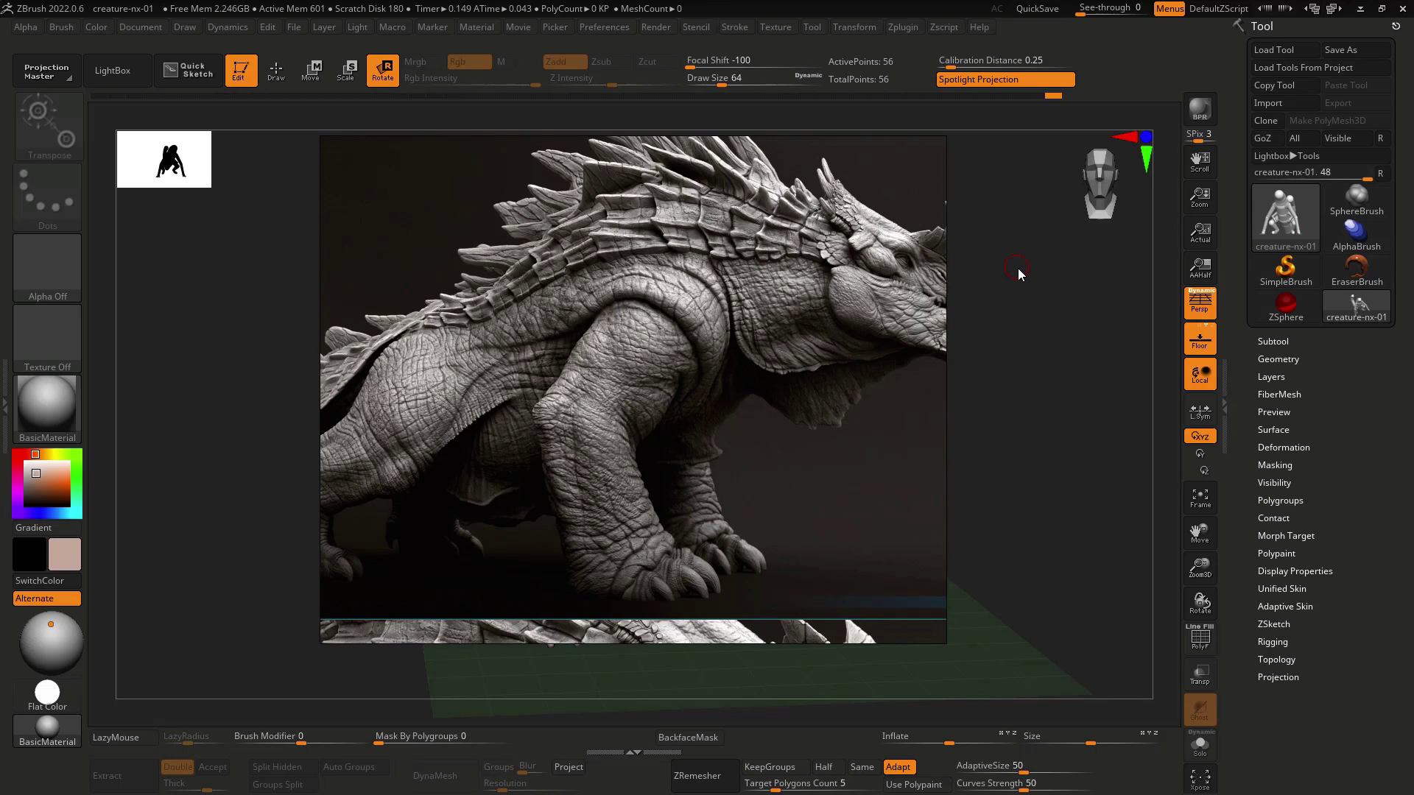
Examine the God of War creature references for skin wrinkles, leg folds and back spikes.
{"action": "left_click_drag", "start_coordinate": [1037, 270], "coordinate": [1045, 296]}
{"action": "scroll", "coordinate": [683, 353], "scroll_direction": "down", "scroll_amount": 5}
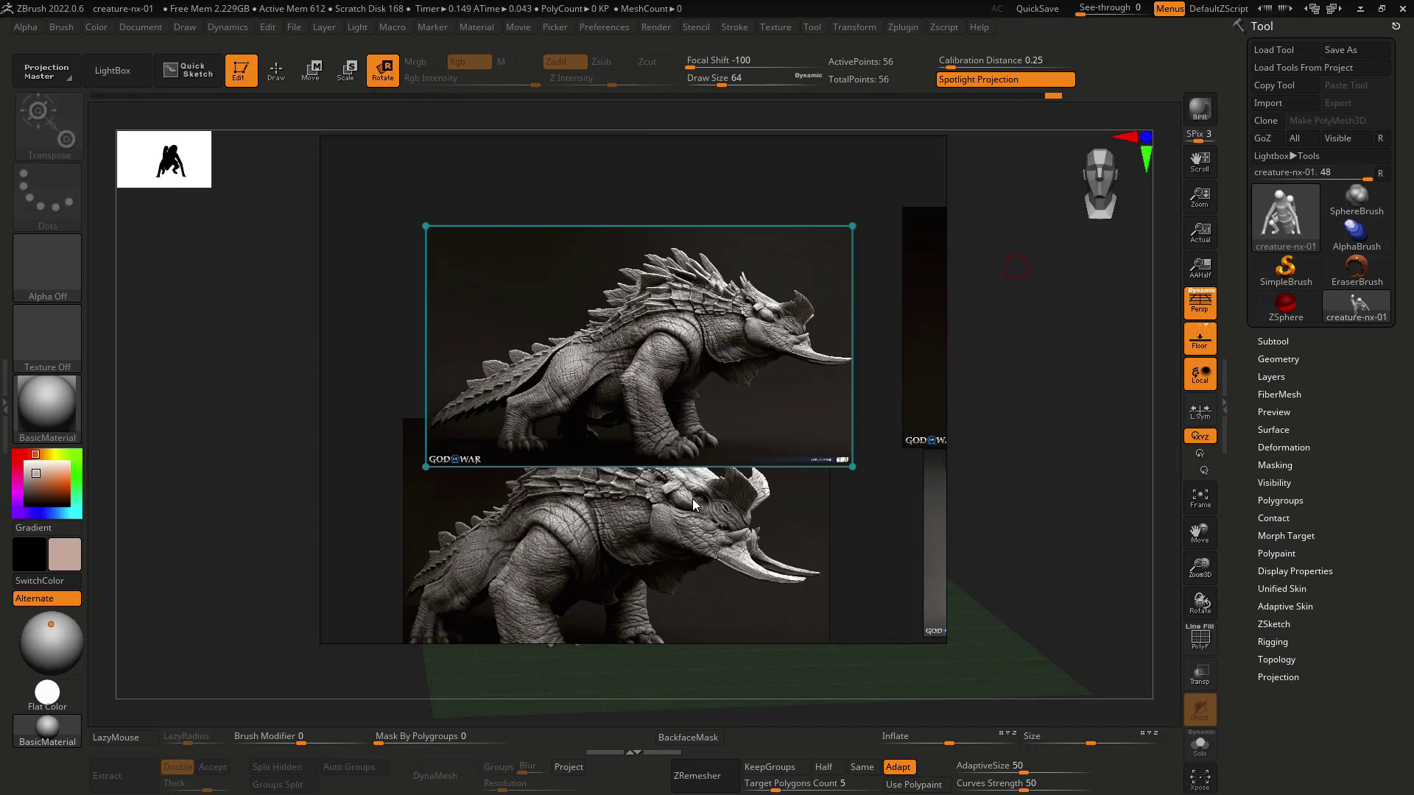
{"action": "middle_click_drag", "start_coordinate": [676, 556], "coordinate": [619, 419]}
{"action": "left_click_drag", "start_coordinate": [618, 419], "coordinate": [627, 425]}
{"action": "middle_click_drag", "start_coordinate": [733, 387], "coordinate": [593, 381]}
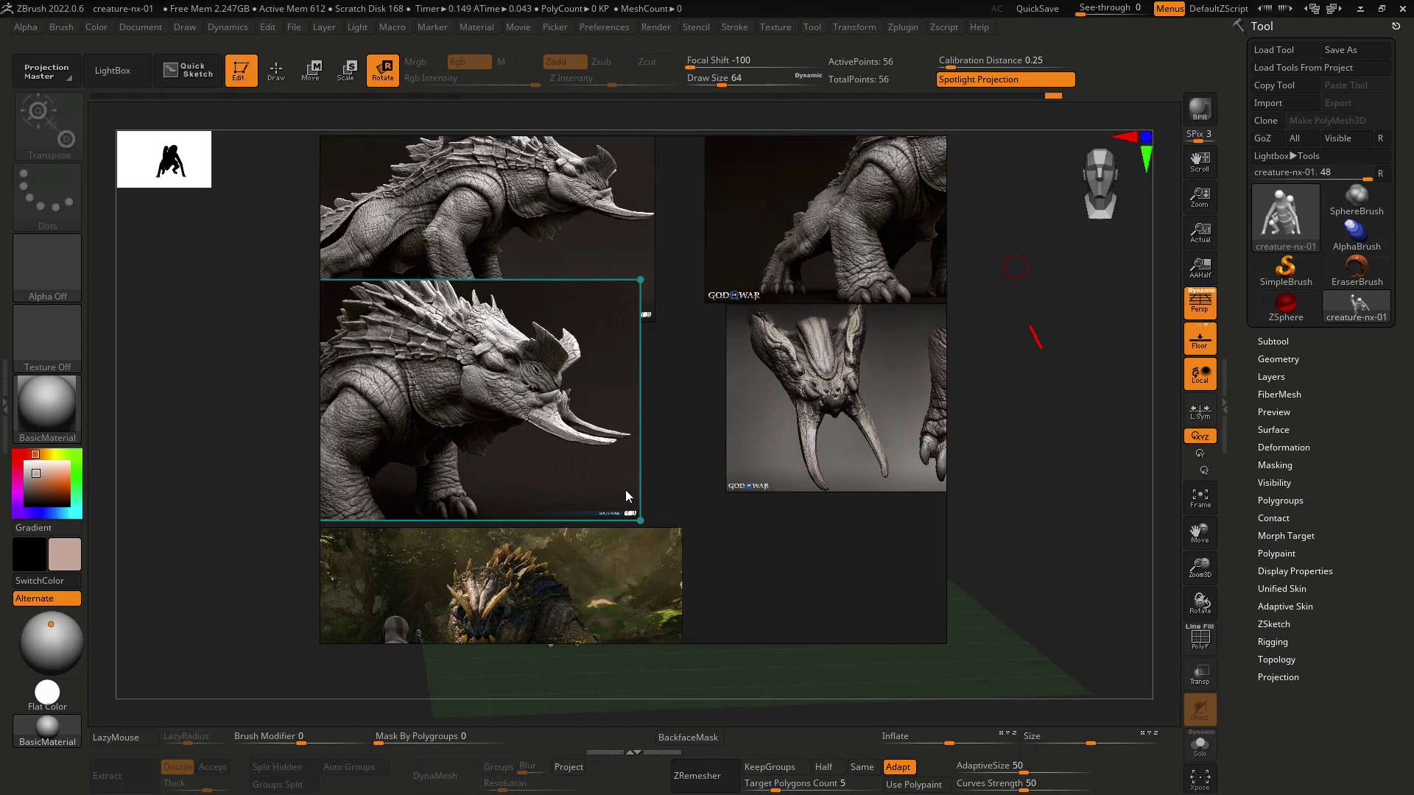
{"action": "scroll", "coordinate": [695, 524], "scroll_direction": "down", "scroll_amount": 3}
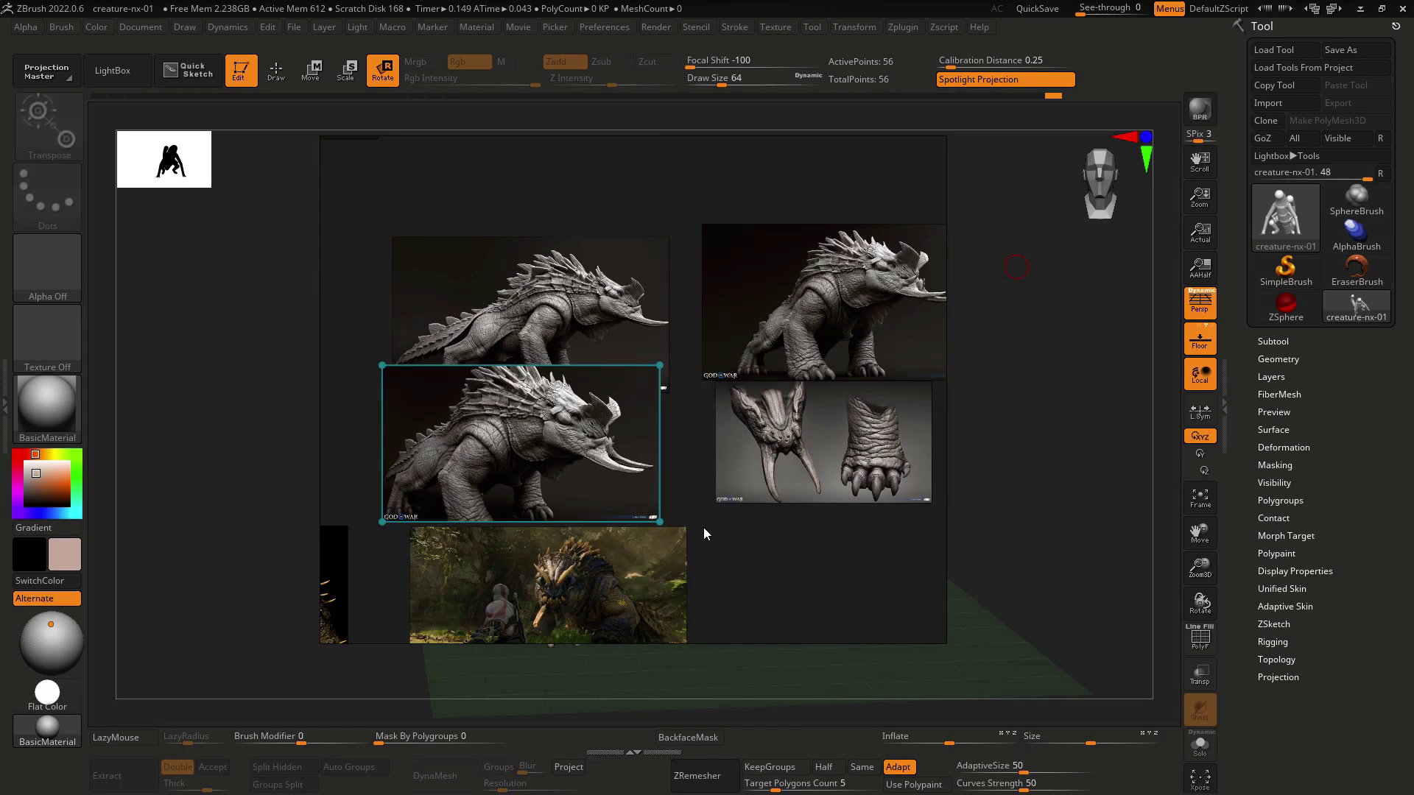
Examine the close-up reference of the tusked head and clawed foot, and move the reference board off the canvas.
{"action": "double_click", "coordinate": [898, 435]}
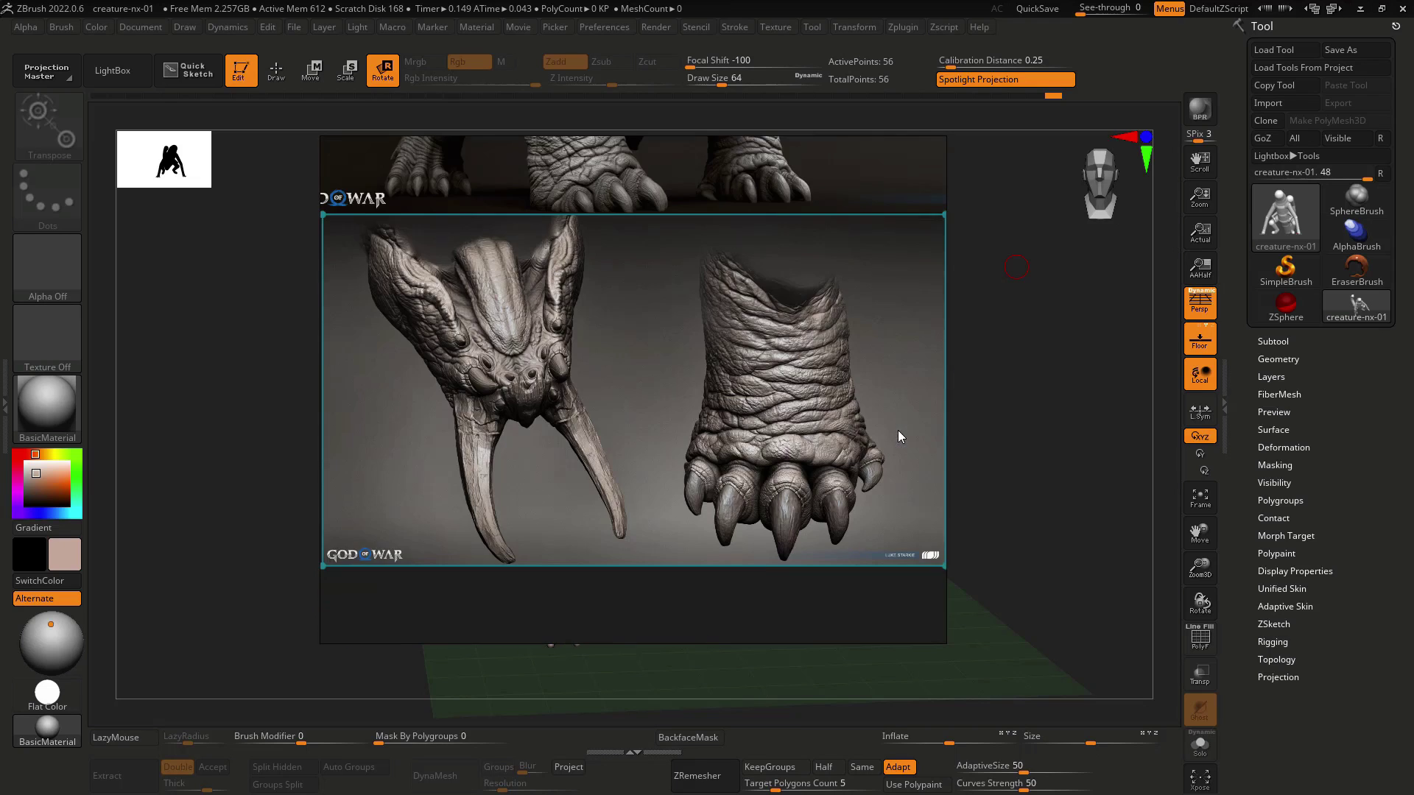
{"action": "scroll", "coordinate": [824, 445], "scroll_direction": "up", "scroll_amount": 3}
{"action": "scroll", "coordinate": [767, 427], "scroll_direction": "down", "scroll_amount": 3}
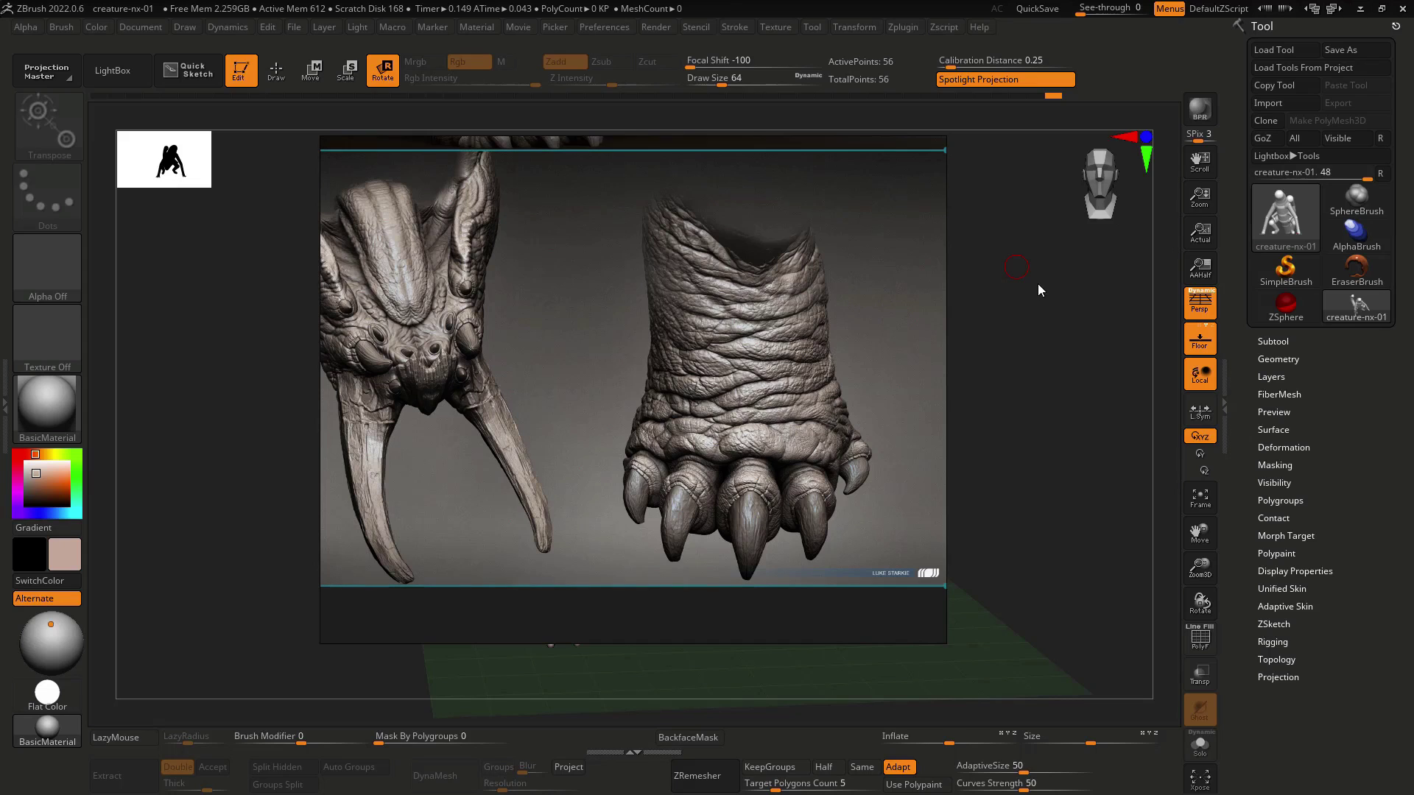
{"action": "left_click_drag", "start_coordinate": [1036, 284], "coordinate": [1091, 322]}
{"action": "left_click_drag", "start_coordinate": [947, 383], "coordinate": [833, 375]}
{"action": "scroll", "coordinate": [780, 317], "scroll_direction": "down", "scroll_amount": 3}
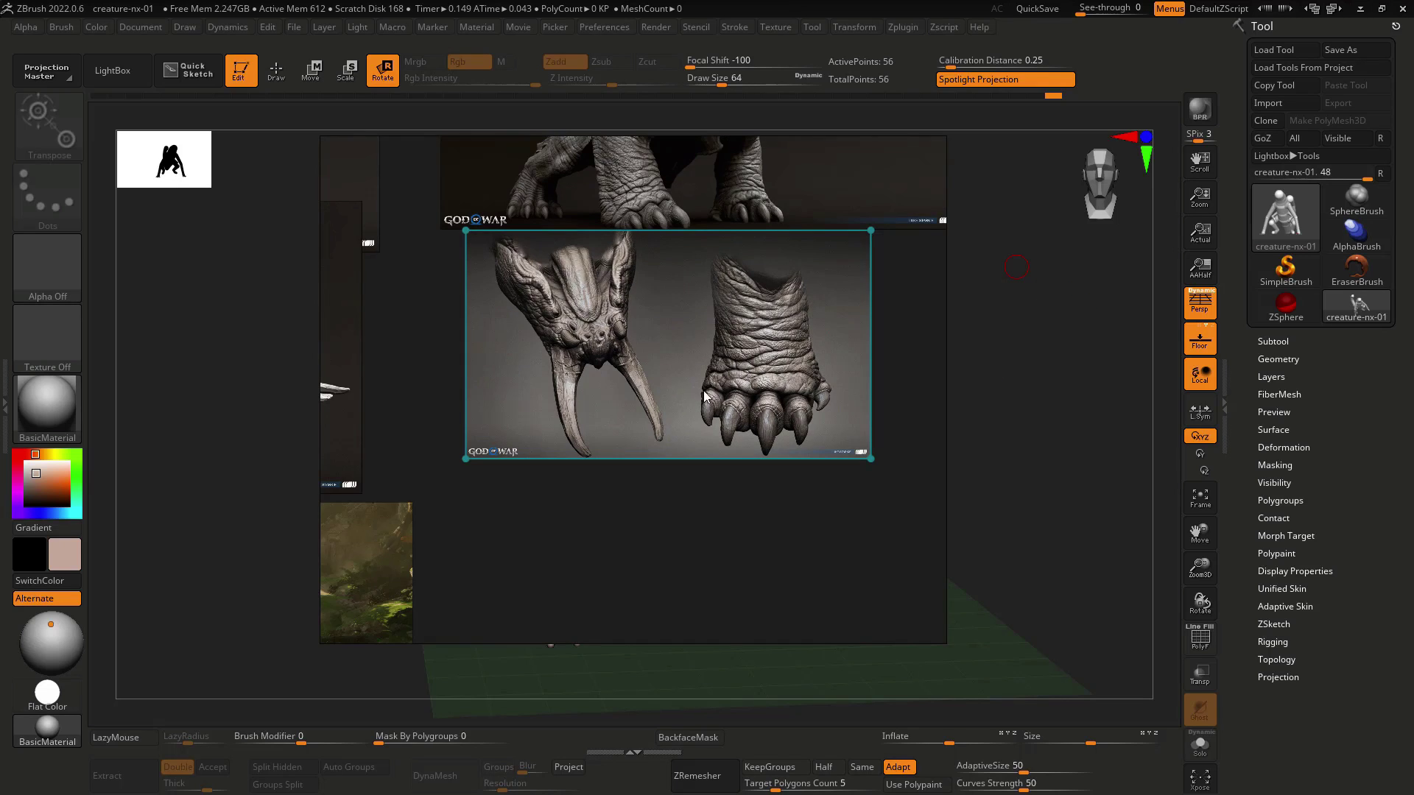
{"action": "right_click_drag", "start_coordinate": [704, 398], "coordinate": [1412, 412]}
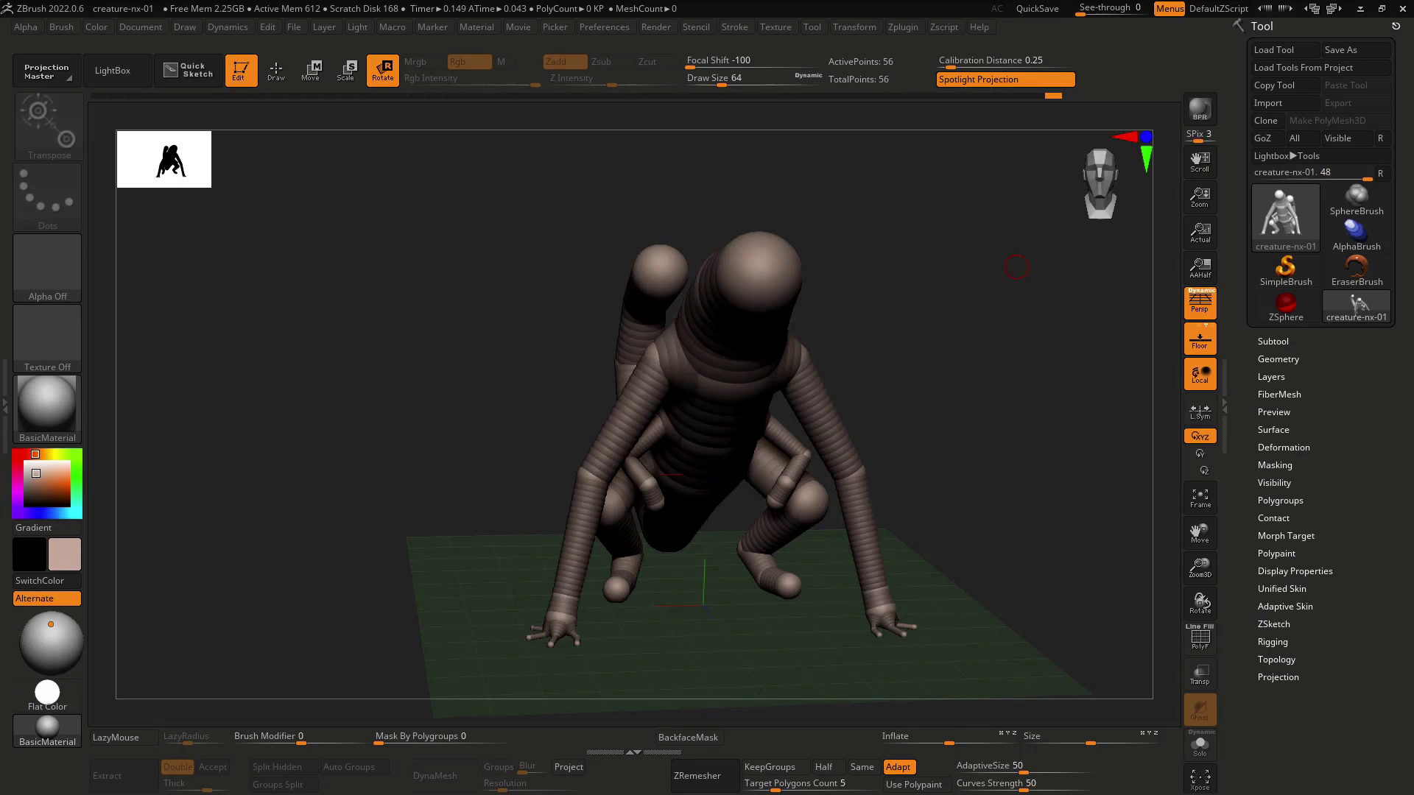
{"action": "left_click", "coordinate": [773, 28]}
{"action": "left_click", "coordinate": [823, 187]}
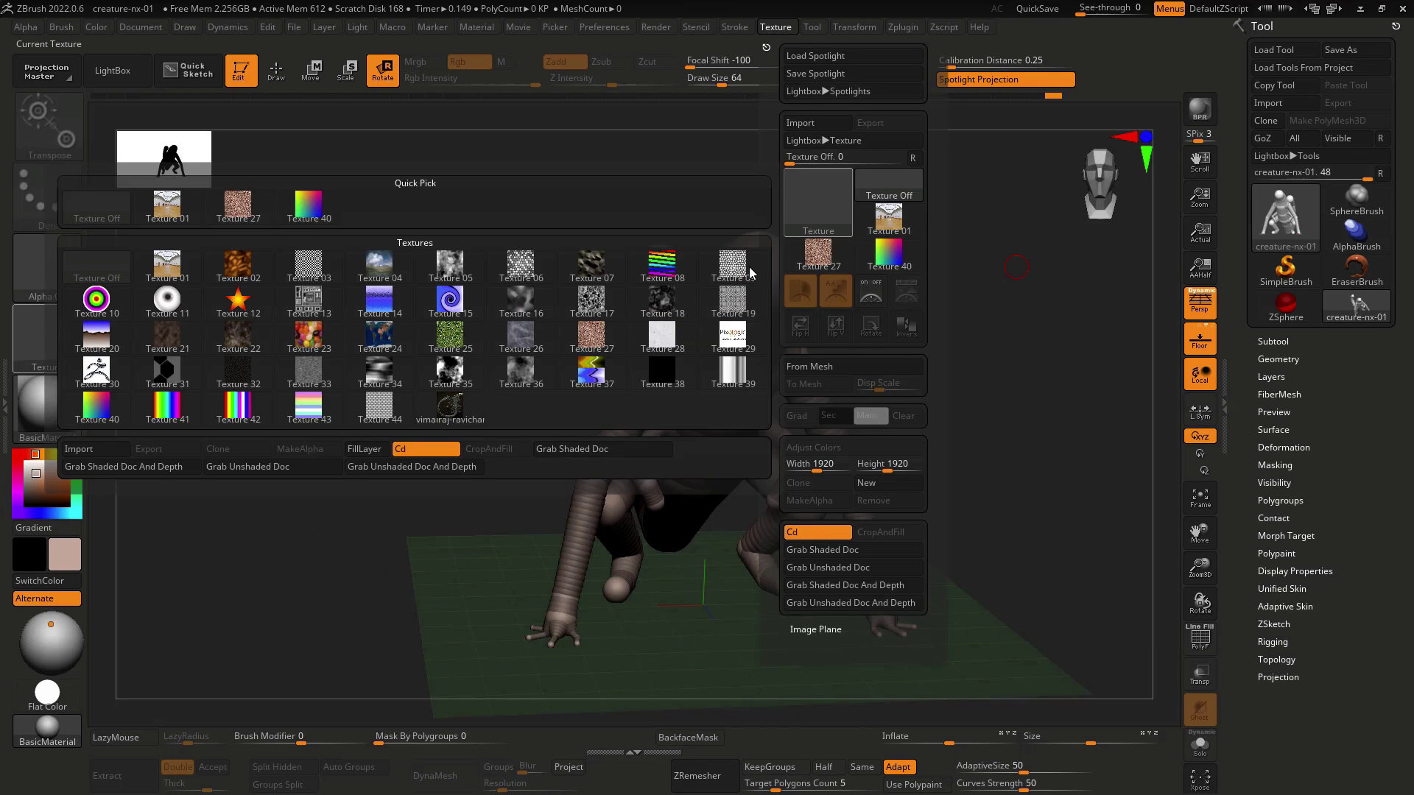
{"action": "left_click", "coordinate": [103, 466]}
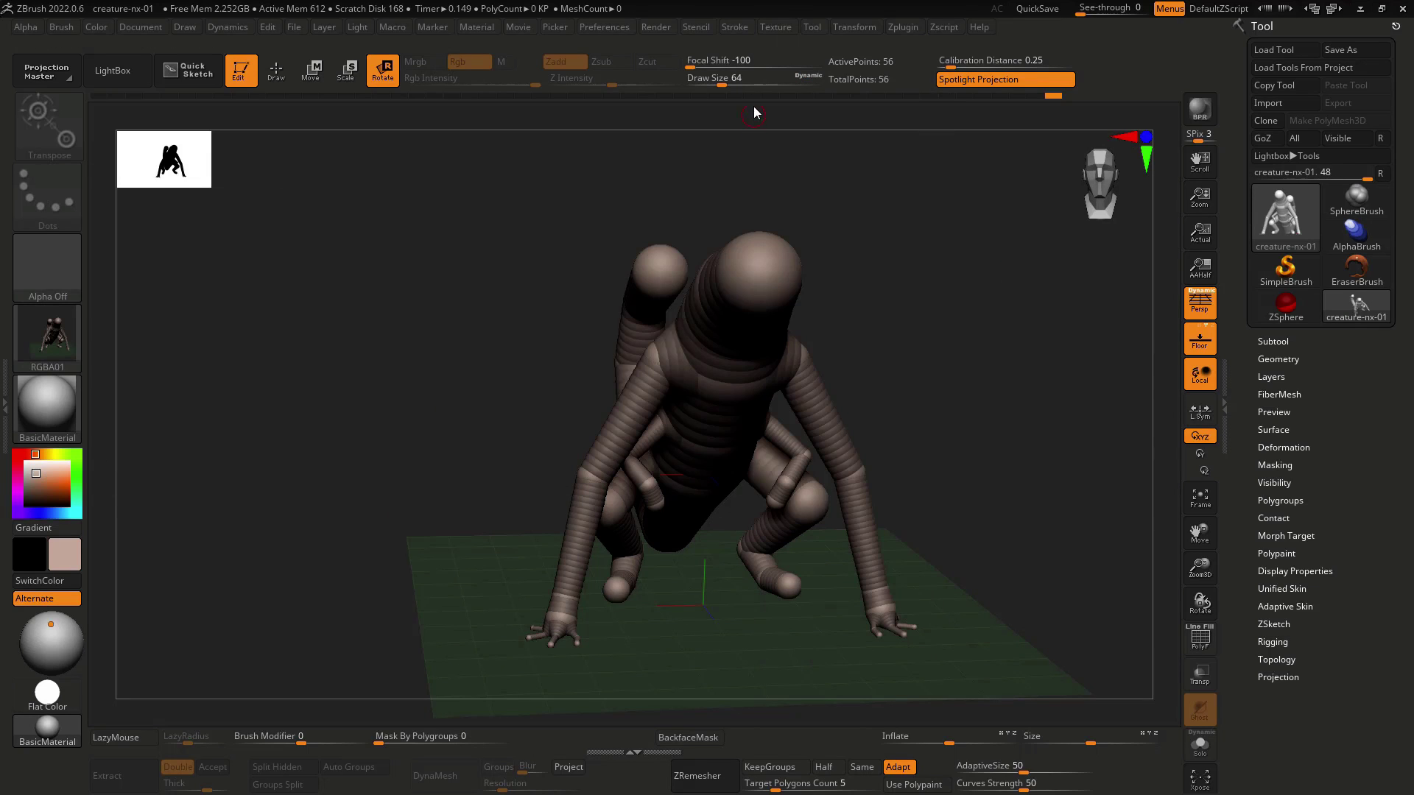
{"action": "left_click", "coordinate": [770, 31]}
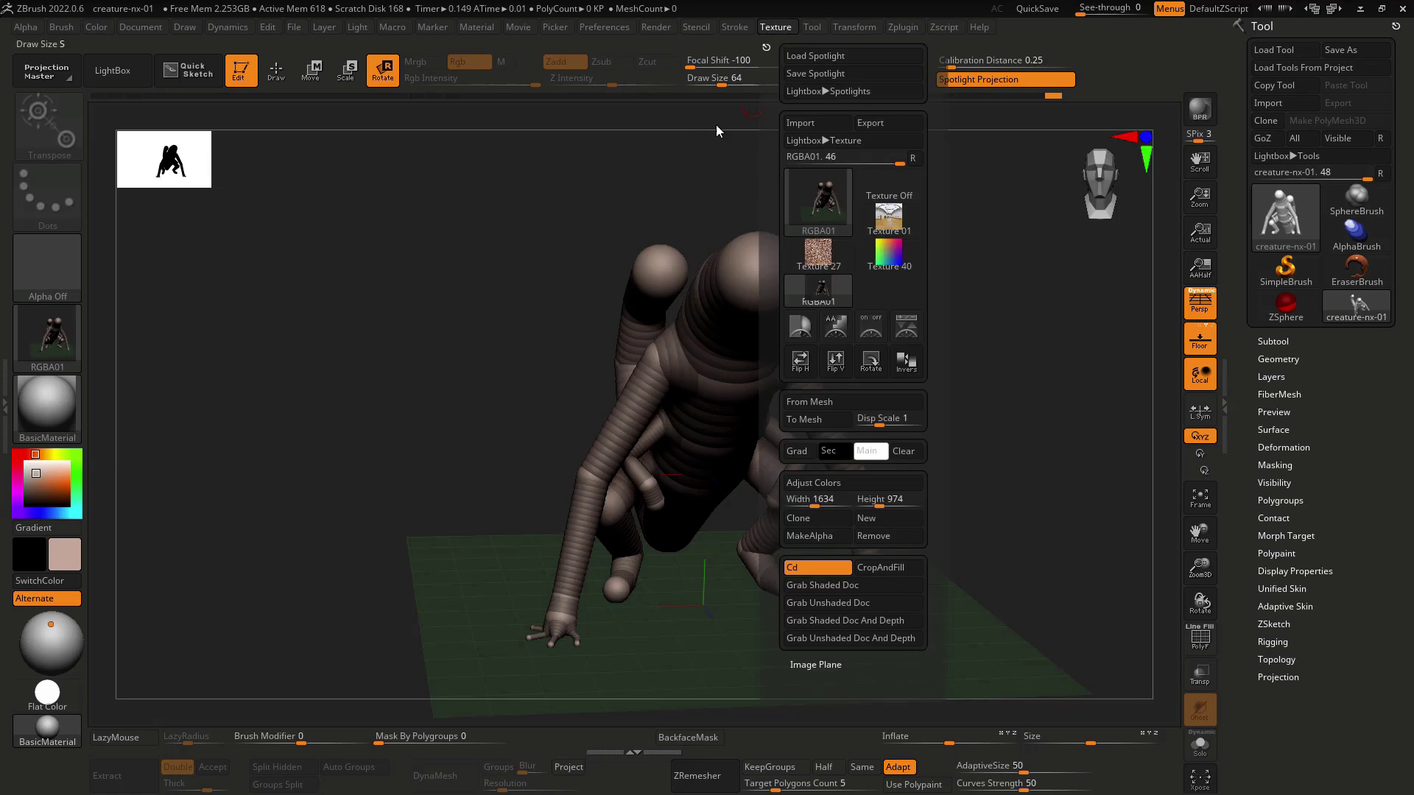
{"action": "left_click", "coordinate": [776, 30]}
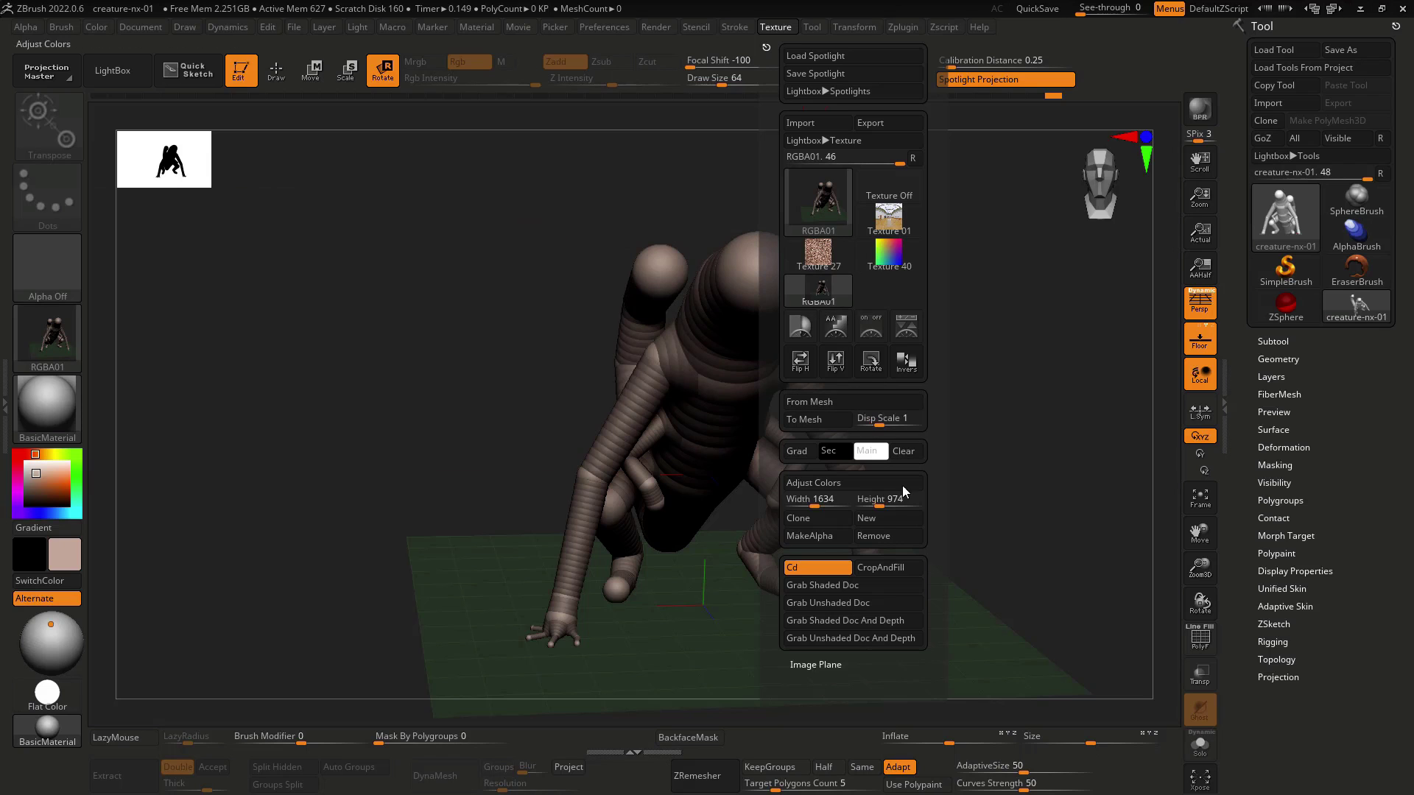
{"action": "left_click", "coordinate": [892, 534]}
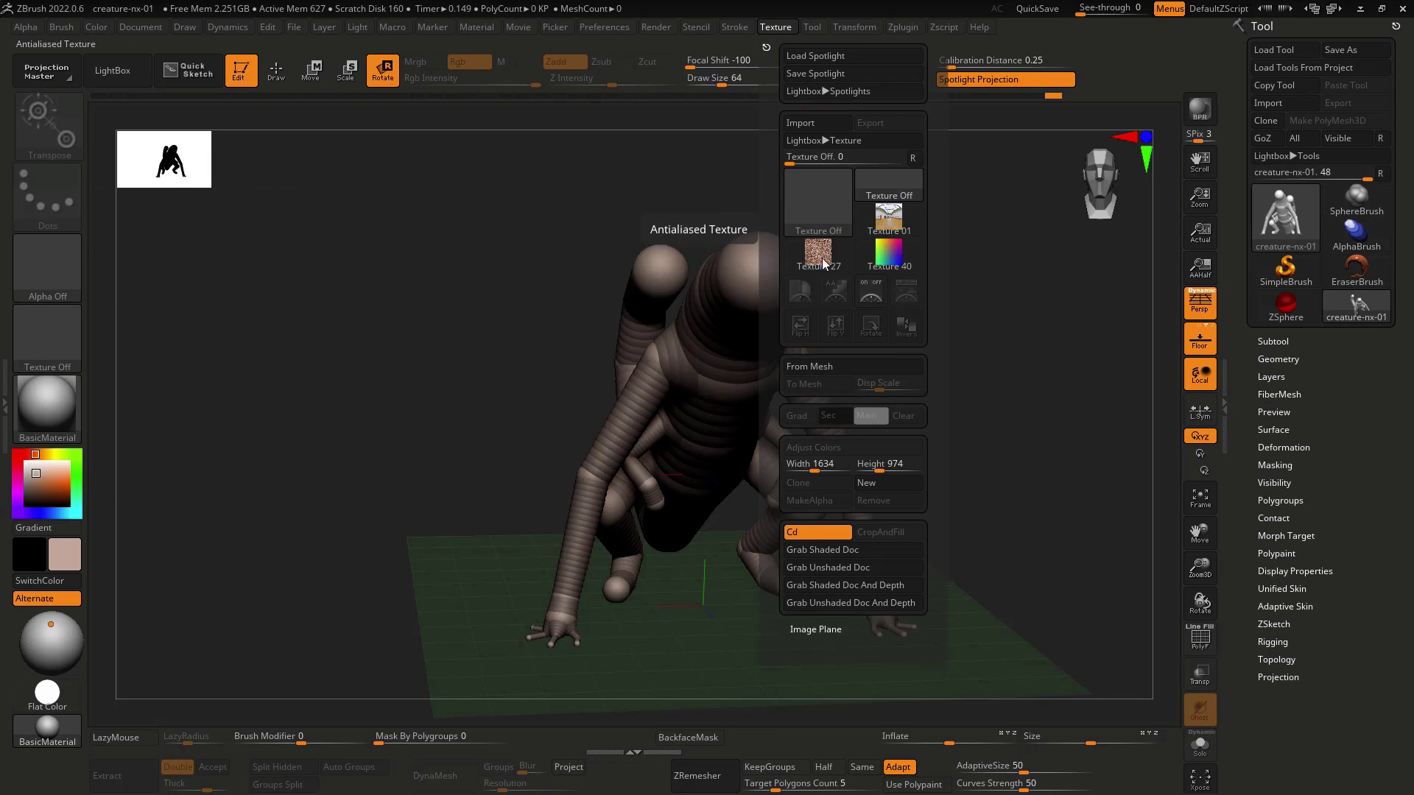
Import the creature image ending in render-06 from the 01 - Concept folder as a texture.
{"action": "left_click", "coordinate": [815, 202]}
{"action": "left_click", "coordinate": [89, 451]}
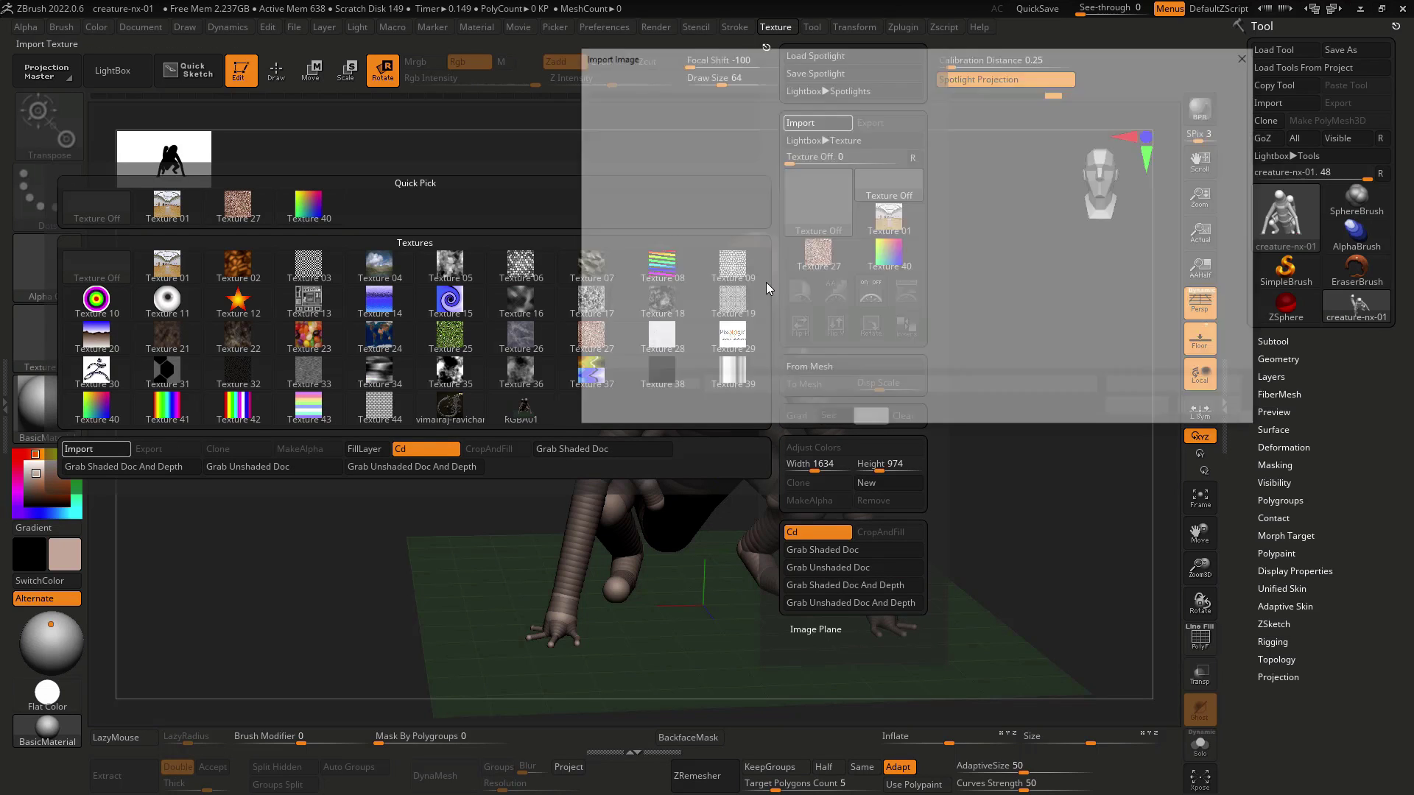
{"action": "left_click", "coordinate": [847, 184]}
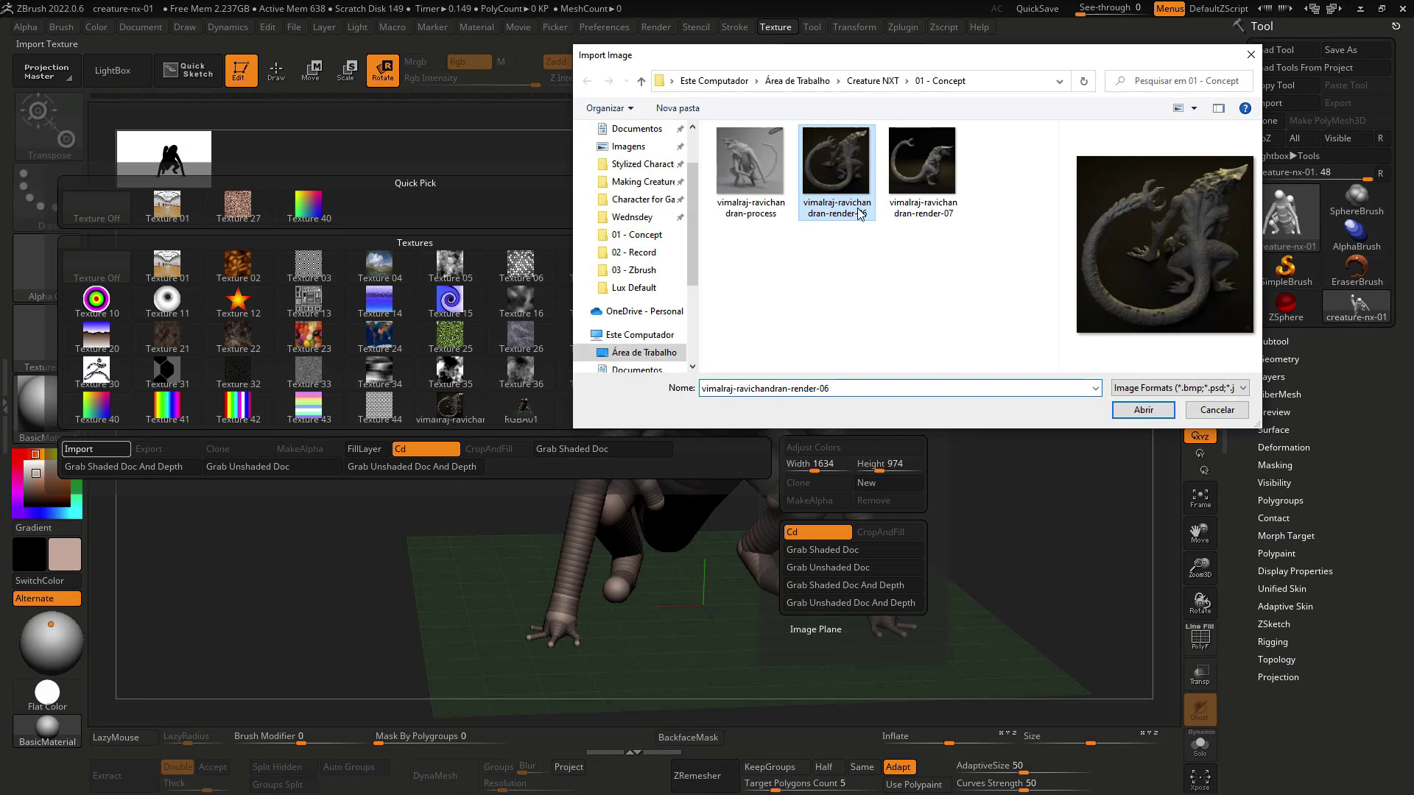
{"action": "left_click", "coordinate": [1129, 412]}
{"action": "mouse_move", "coordinate": [832, 222]}
{"action": "left_mouse_down"}
{"action": "mouse_move", "coordinate": [921, 222]}
{"action": "mouse_move", "coordinate": [919, 308]}
{"action": "mouse_move", "coordinate": [895, 312]}
{"action": "left_mouse_up"}
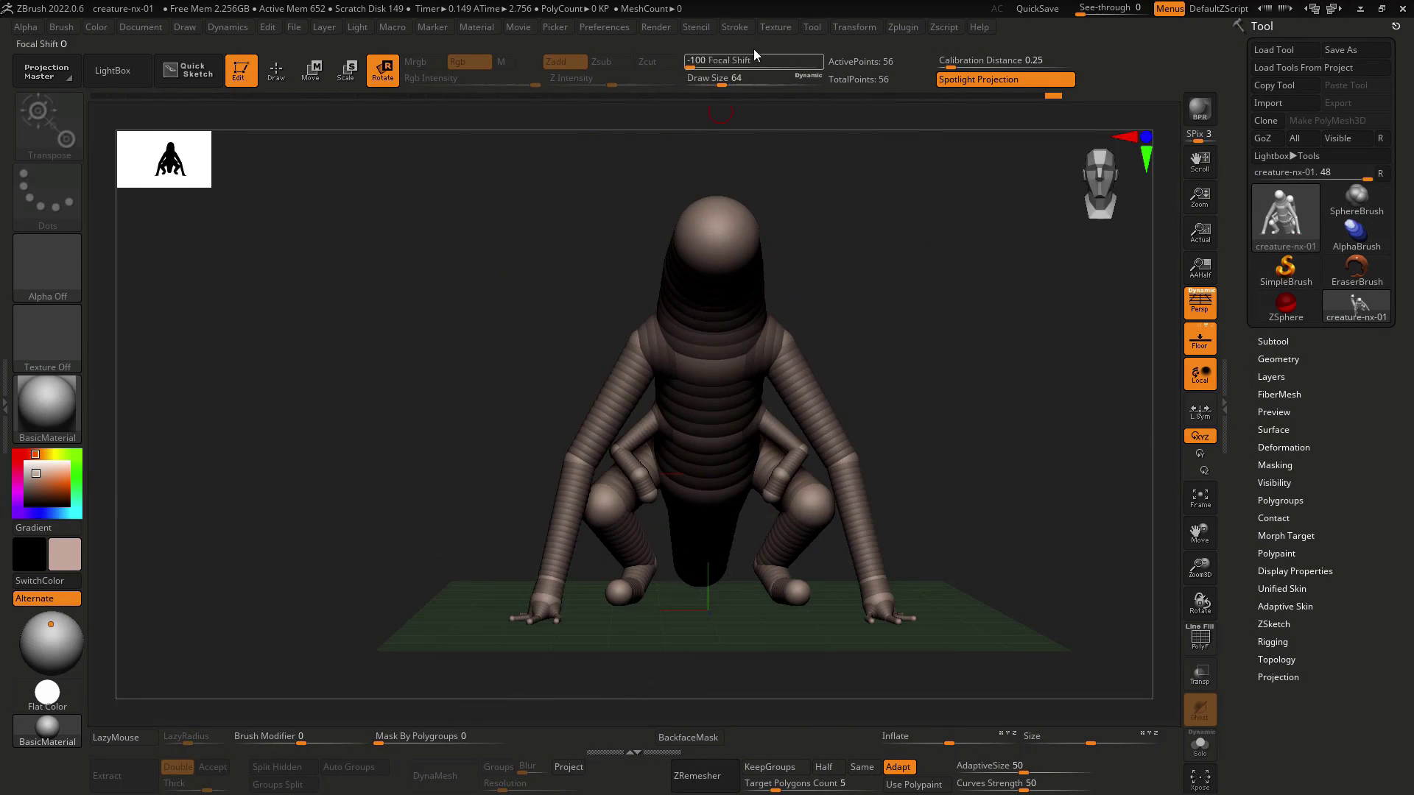
Set the camera focal length to 28 mm and check the ZSphere creature's perspective from several angles.
{"action": "left_click", "coordinate": [180, 27]}
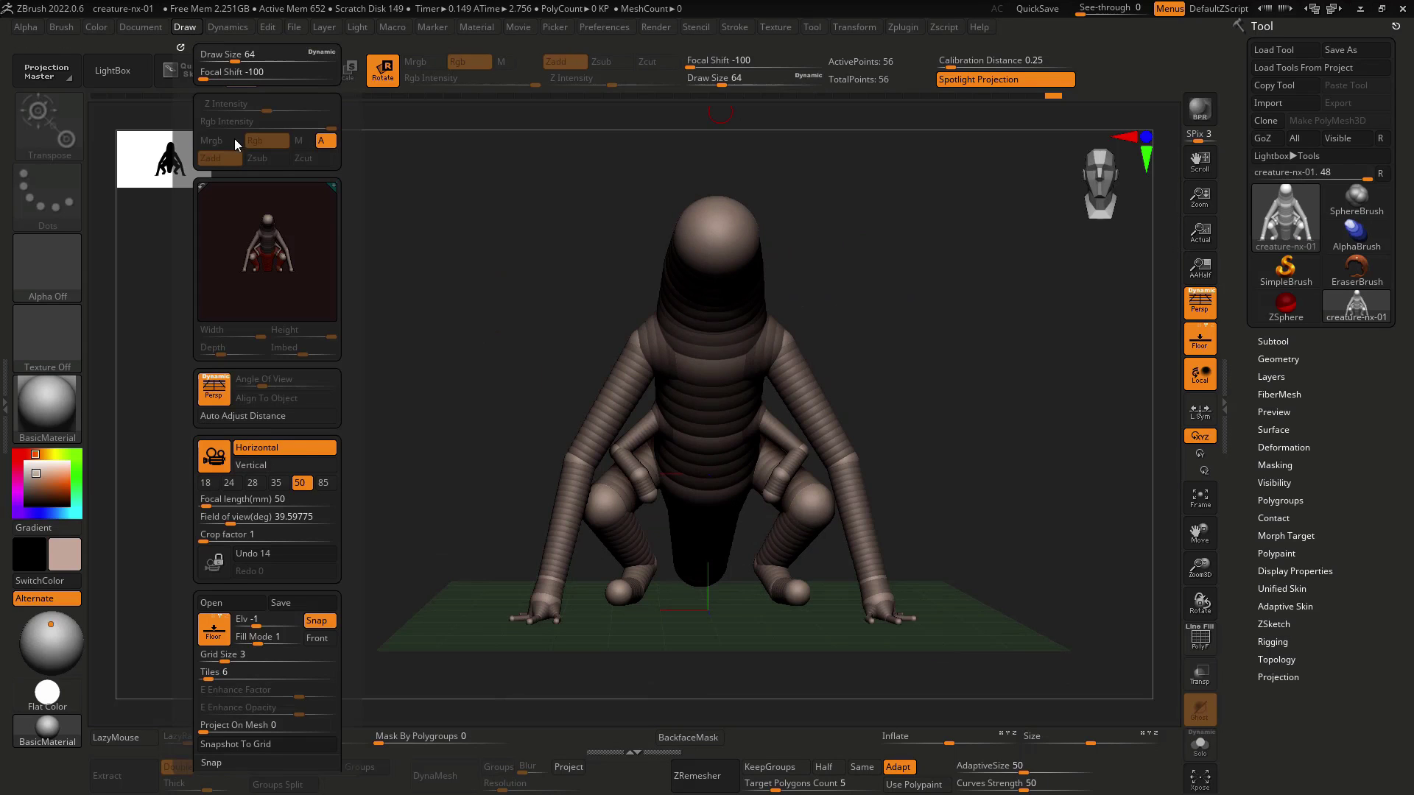
{"action": "left_click", "coordinate": [229, 482]}
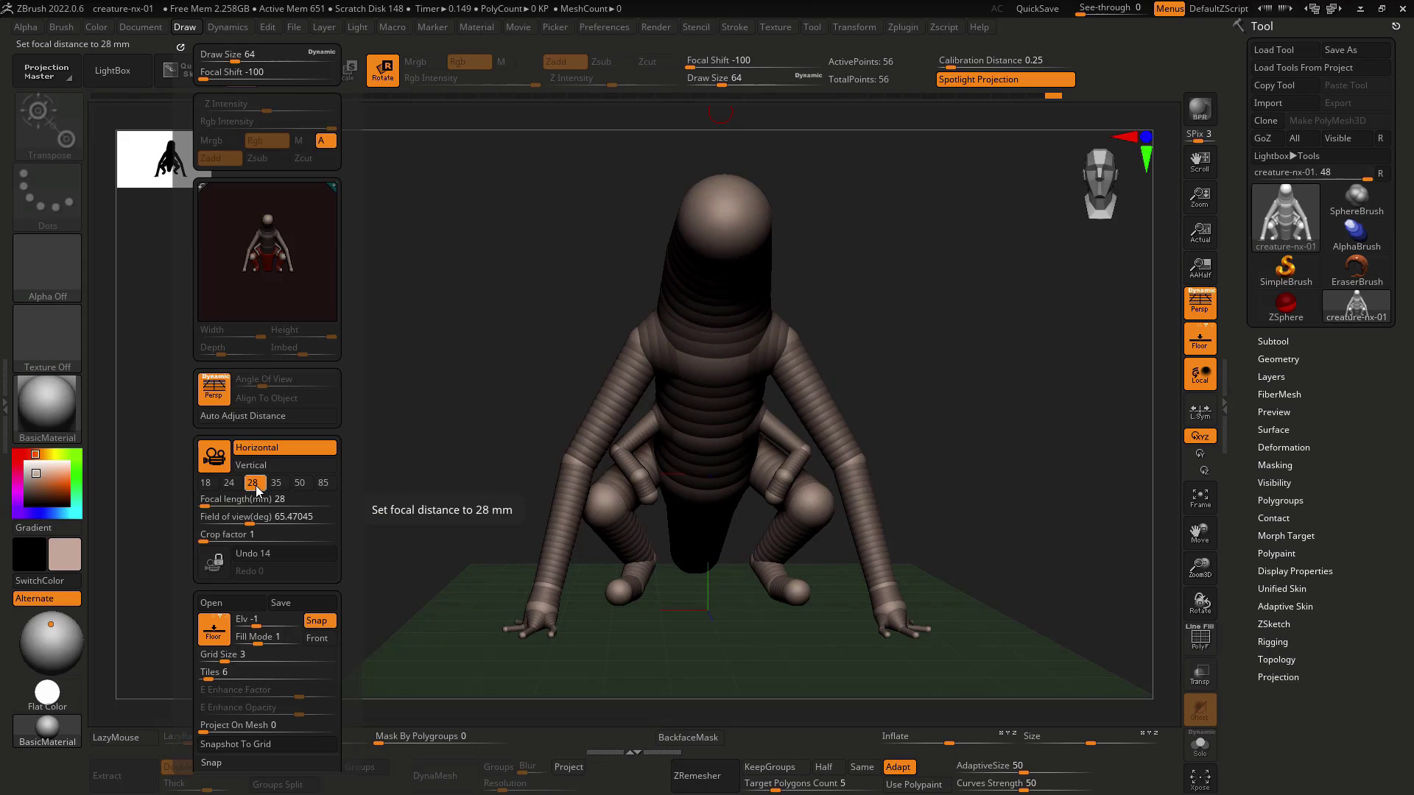
{"action": "left_click_drag", "start_coordinate": [435, 447], "coordinate": [478, 440]}
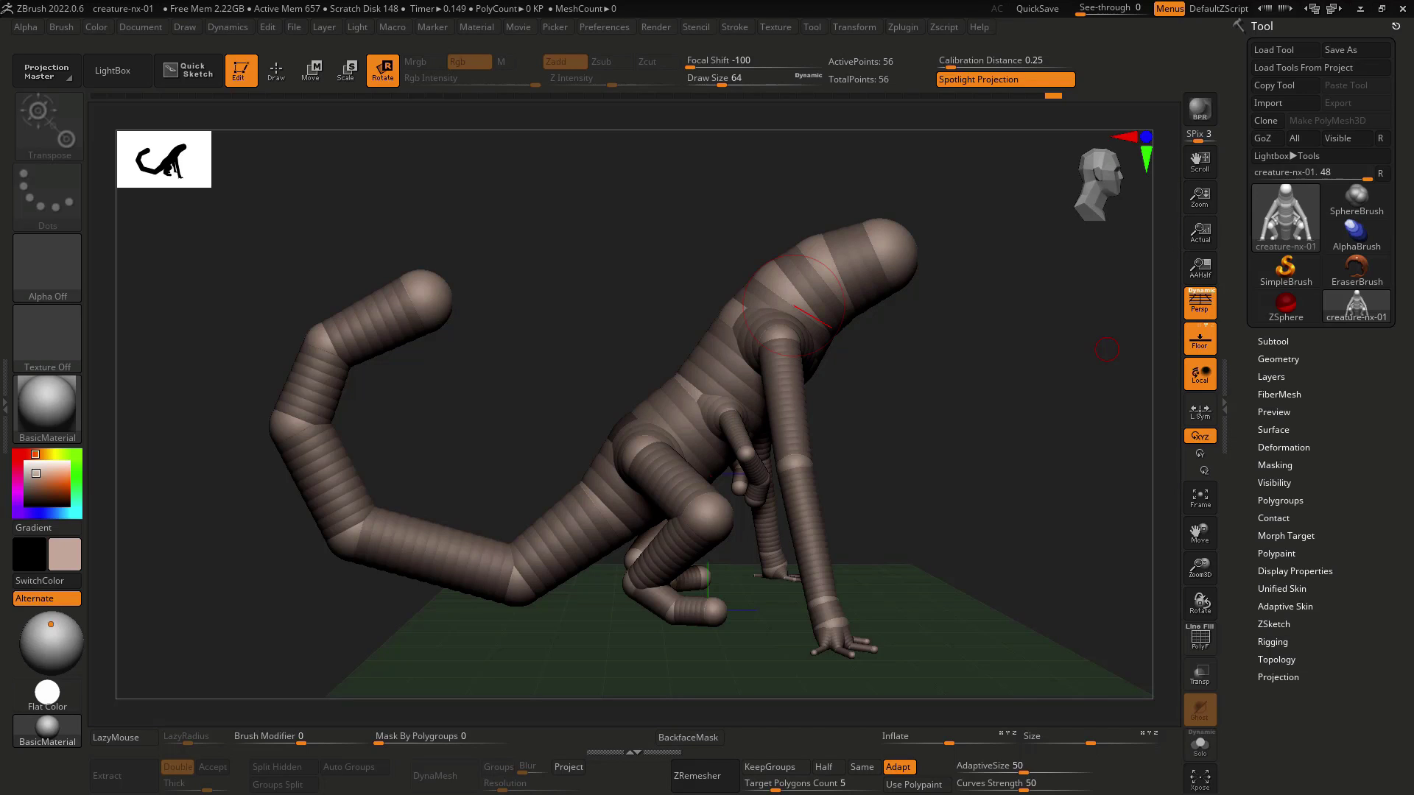
{"action": "left_click_drag", "start_coordinate": [1053, 628], "coordinate": [1023, 550]}
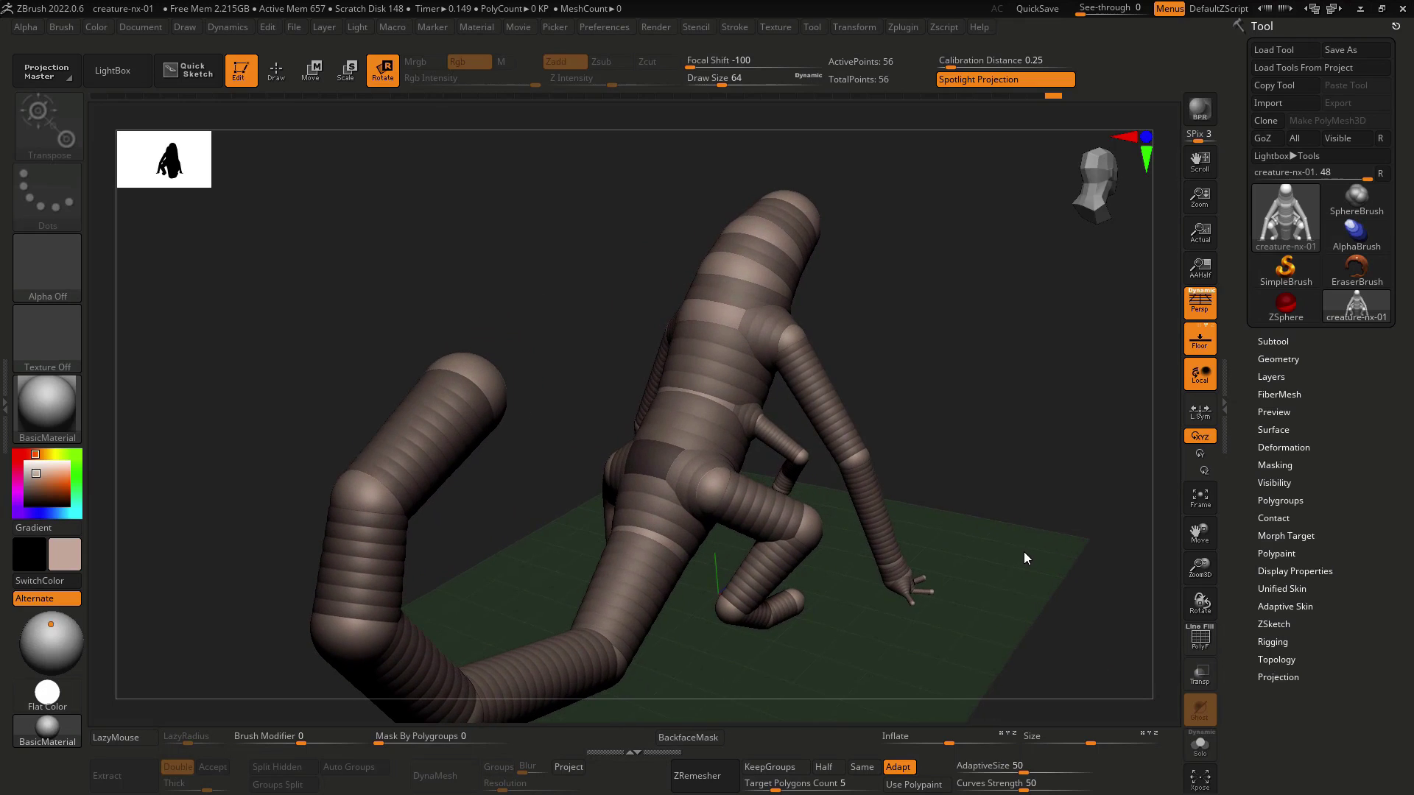
Try a different Grid Size for the floor and return it to 3.
{"action": "left_click", "coordinate": [160, 28]}
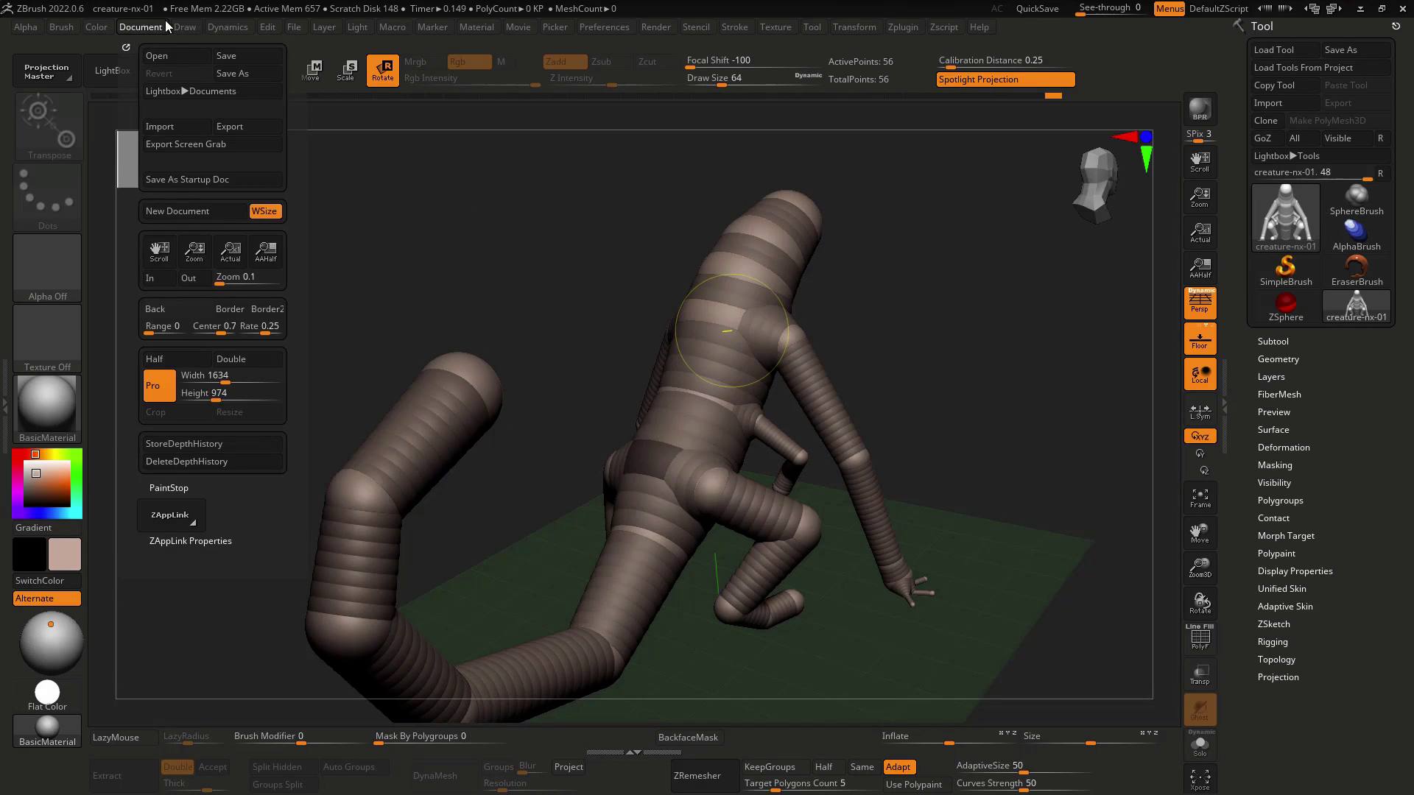
{"action": "left_click", "coordinate": [184, 27]}
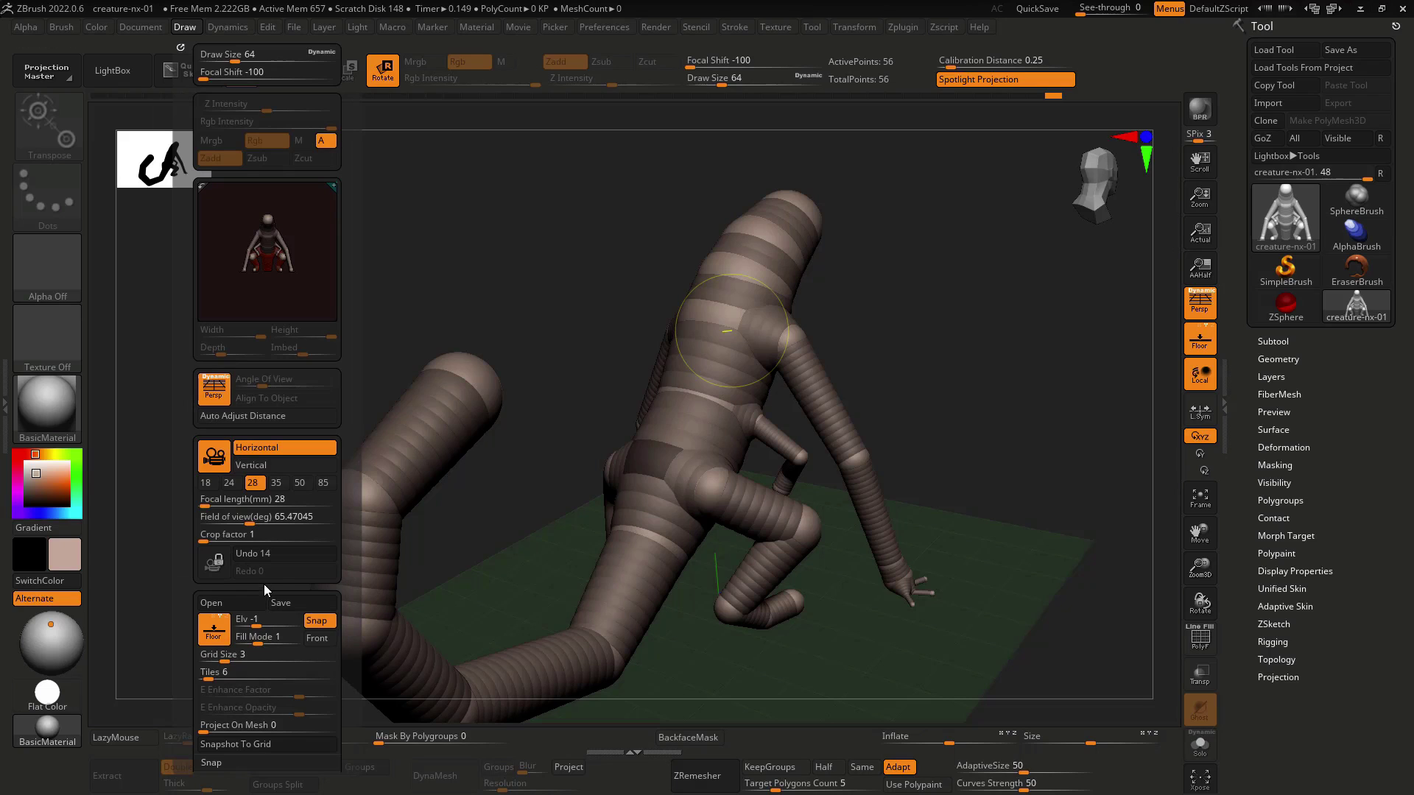
{"action": "left_click_drag", "start_coordinate": [356, 539], "coordinate": [355, 516]}
{"action": "scroll", "coordinate": [358, 480], "scroll_direction": "down", "scroll_amount": 6}
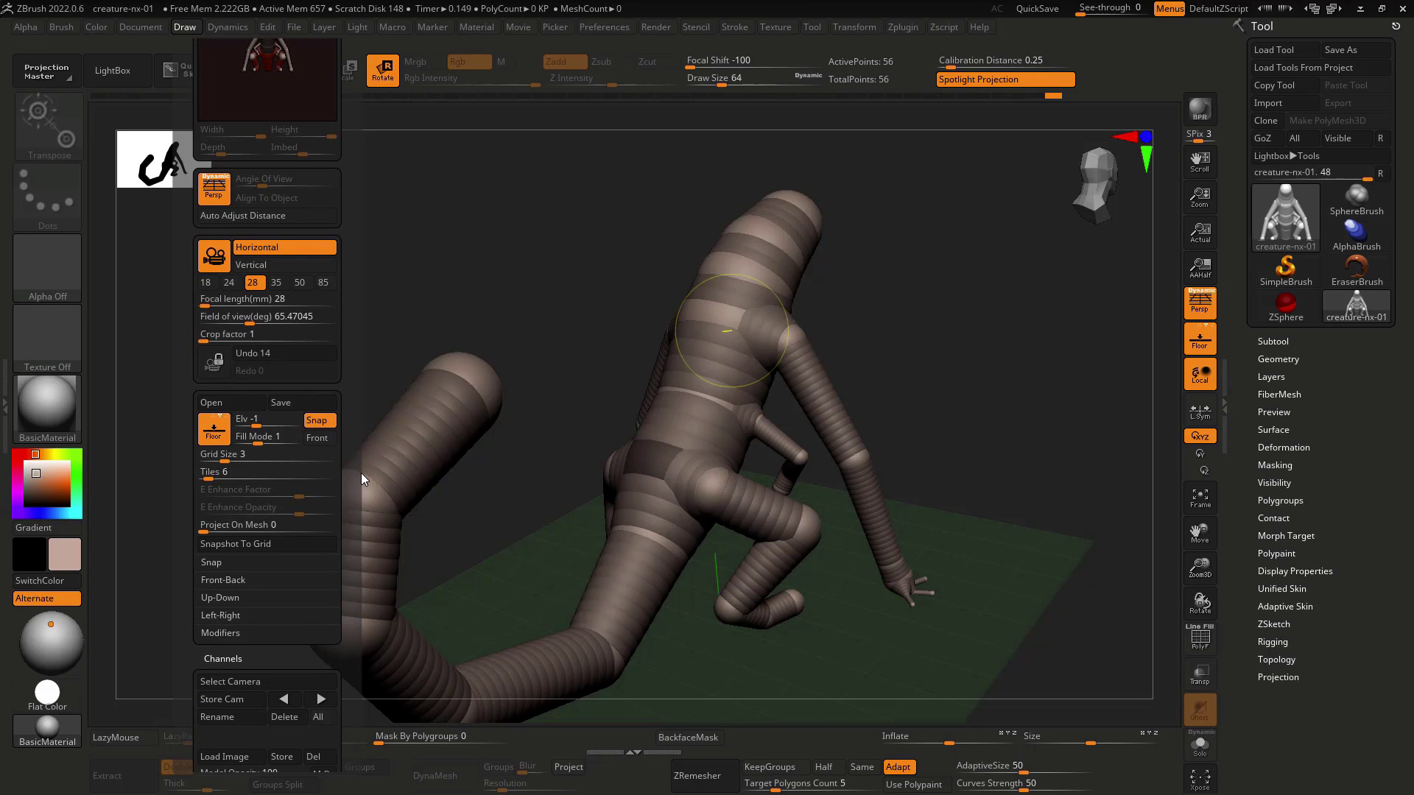
{"action": "scroll", "coordinate": [364, 460], "scroll_direction": "up", "scroll_amount": 2}
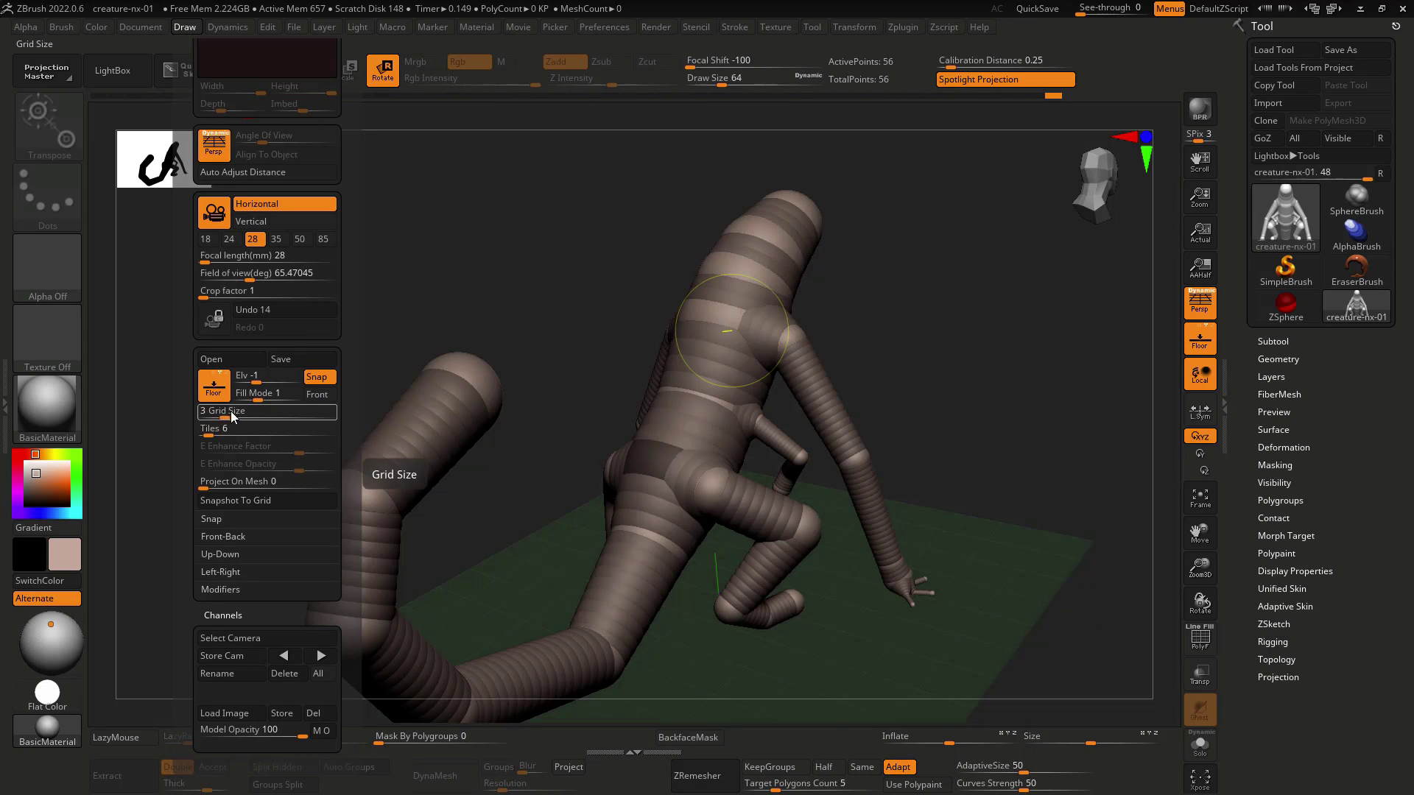
{"action": "left_click_drag", "start_coordinate": [221, 417], "coordinate": [237, 415]}
{"action": "type", "text": "3"}
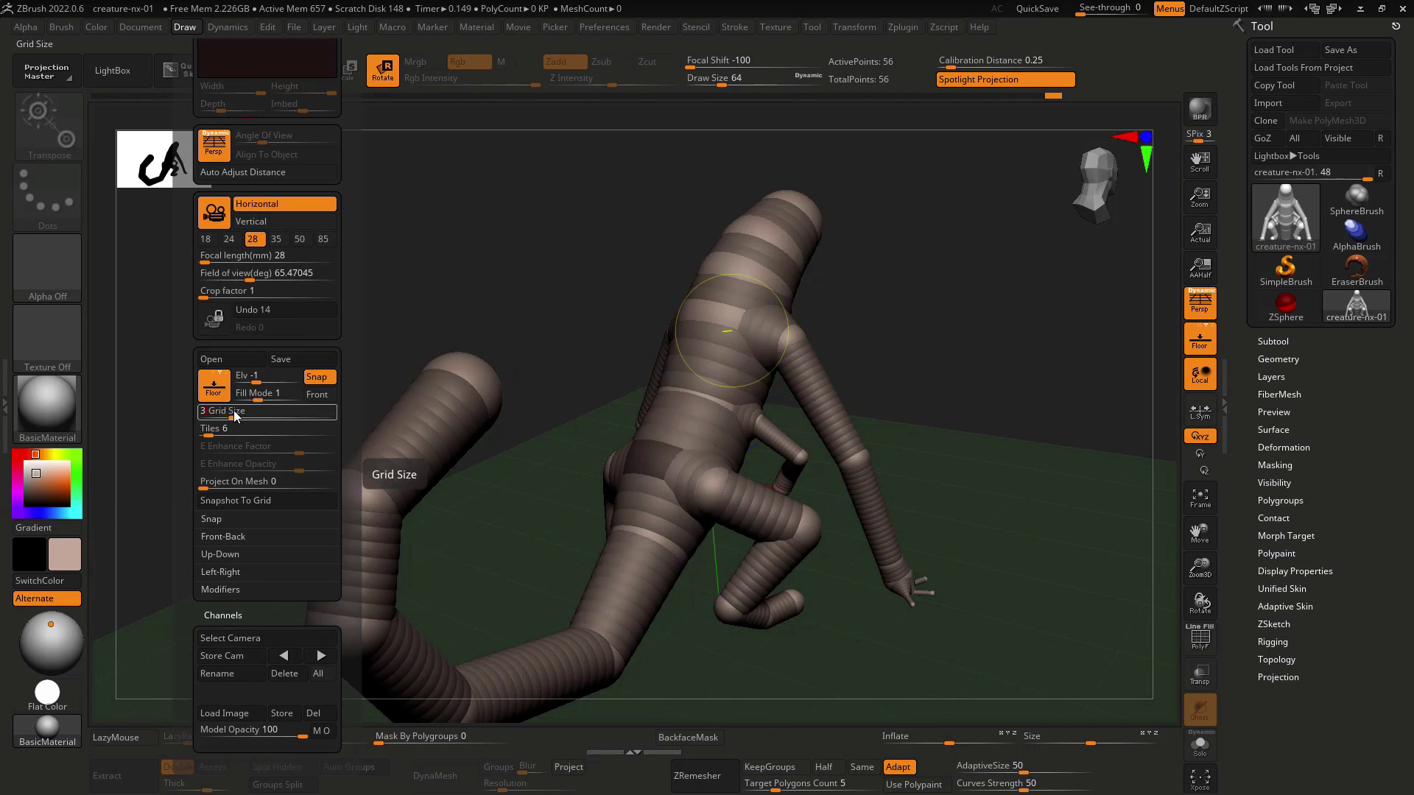
{"action": "key", "text": "Return"}
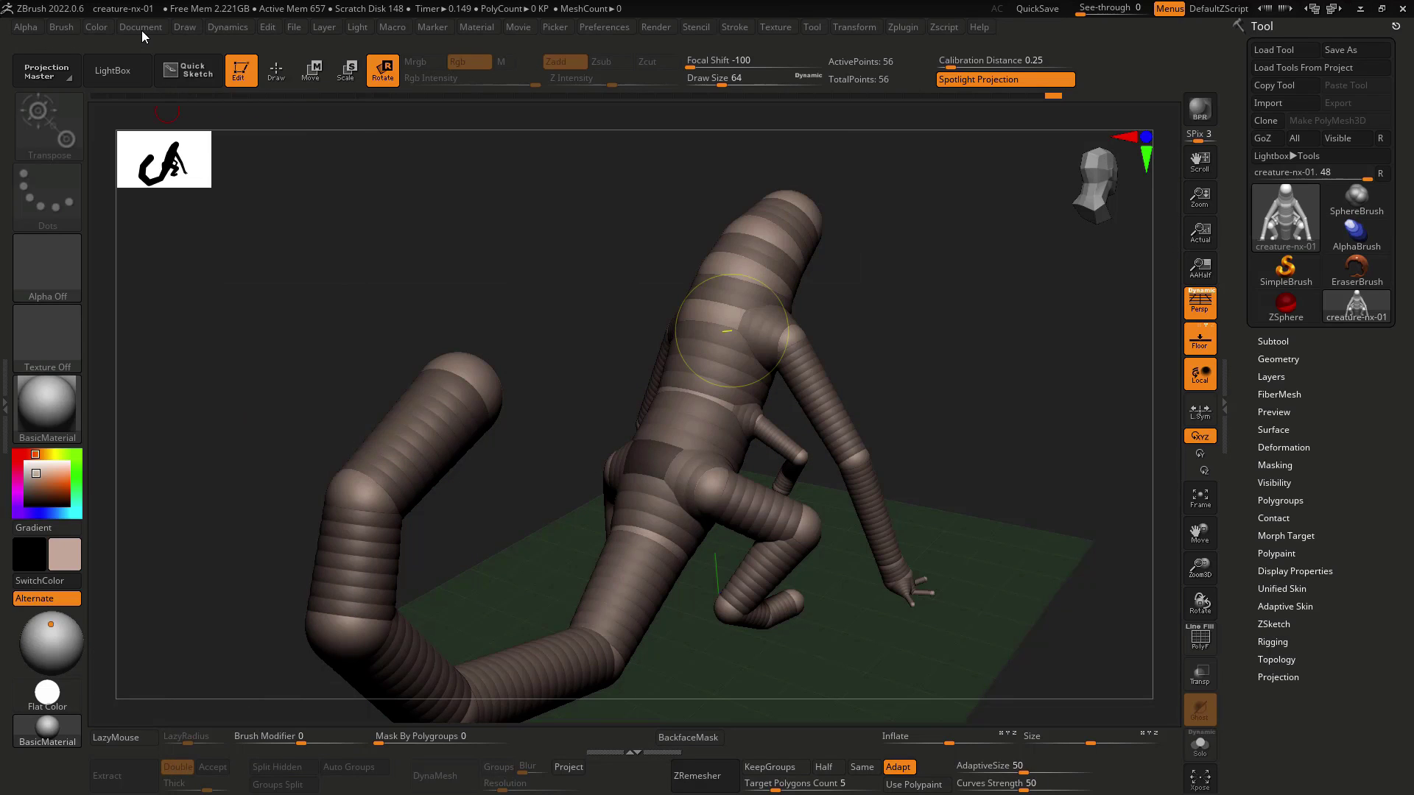
Try the 24 mm and 50 mm camera focal lengths on the ZSphere creature.
{"action": "left_click", "coordinate": [141, 28]}
{"action": "left_click", "coordinate": [190, 31]}
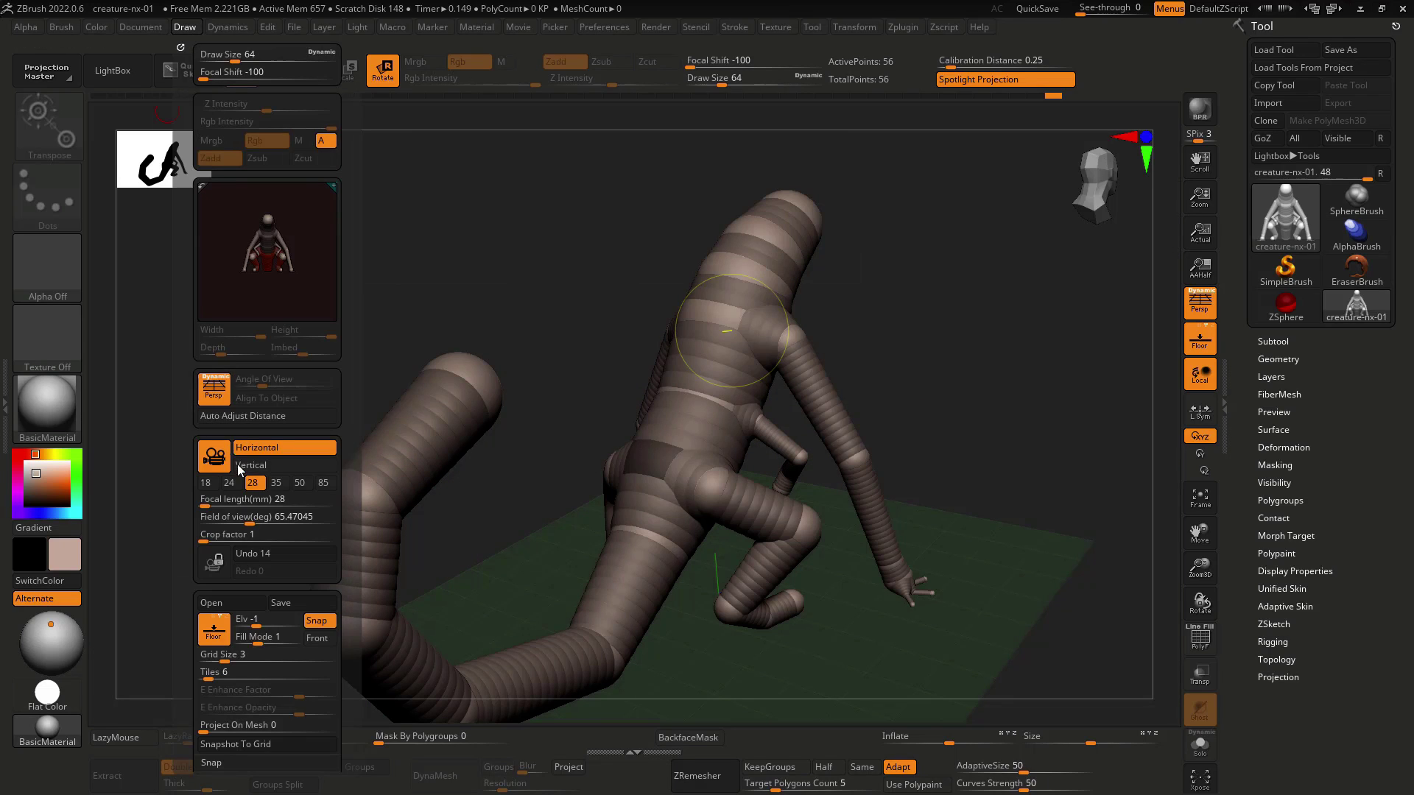
{"action": "left_click", "coordinate": [140, 29]}
{"action": "left_click", "coordinate": [174, 542]}
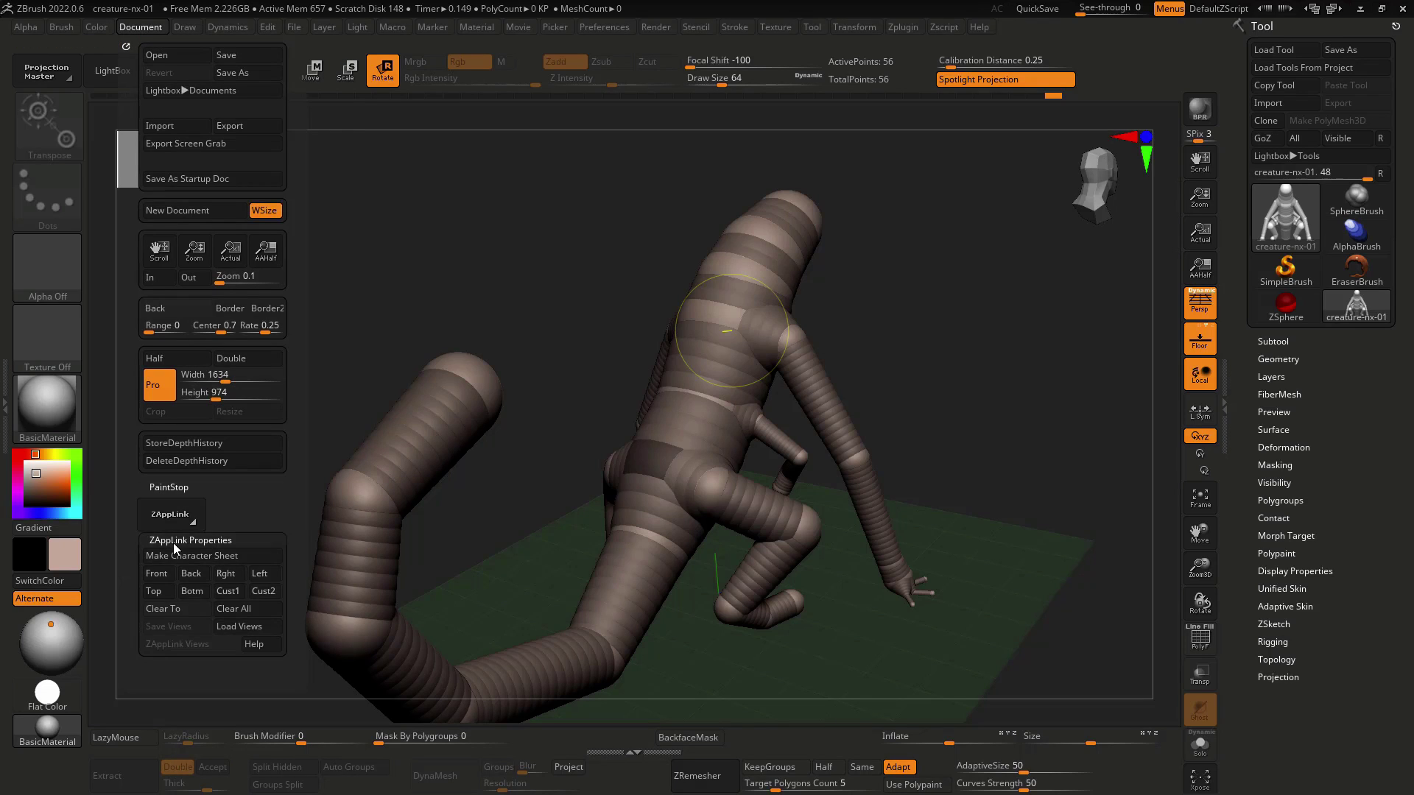
{"action": "left_click", "coordinate": [145, 27]}
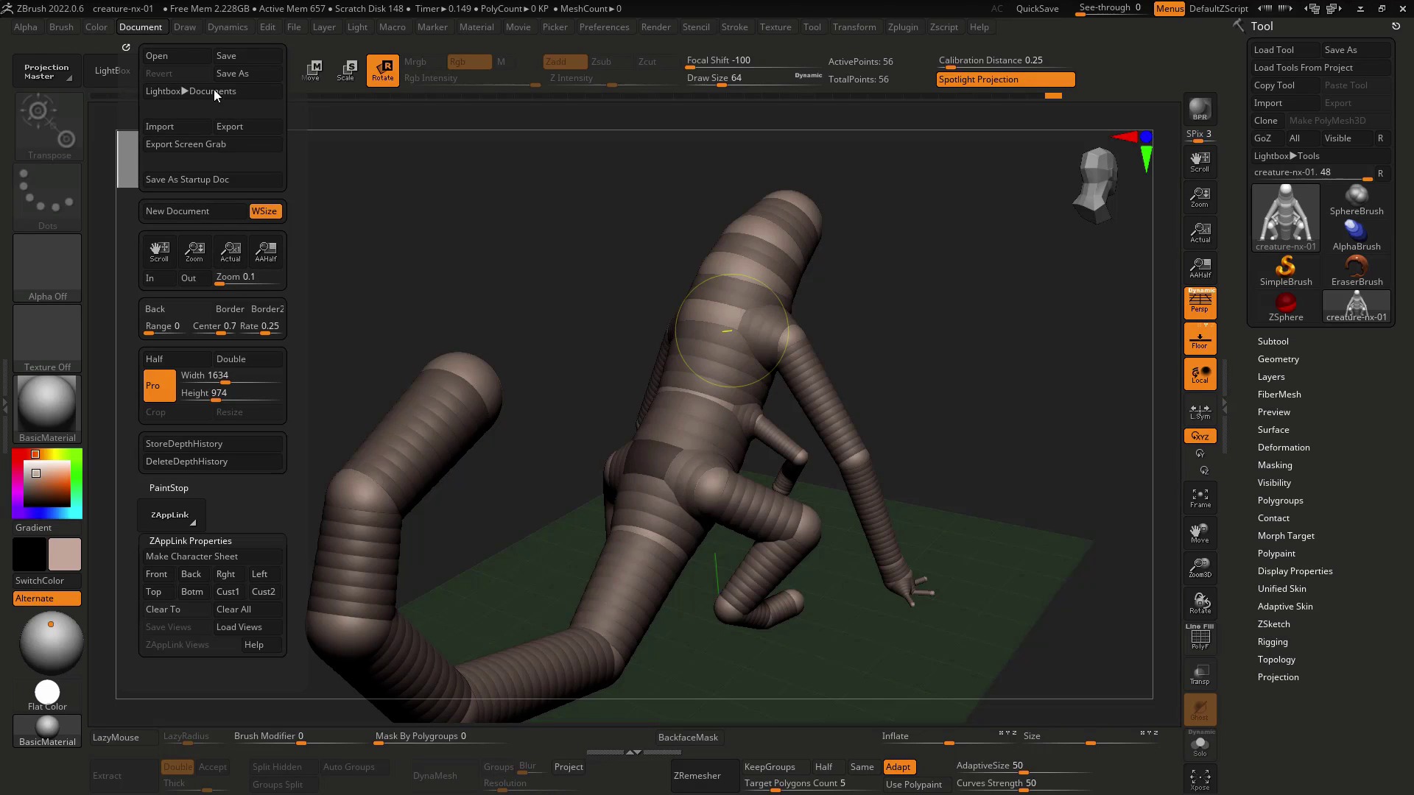
{"action": "left_click", "coordinate": [184, 27]}
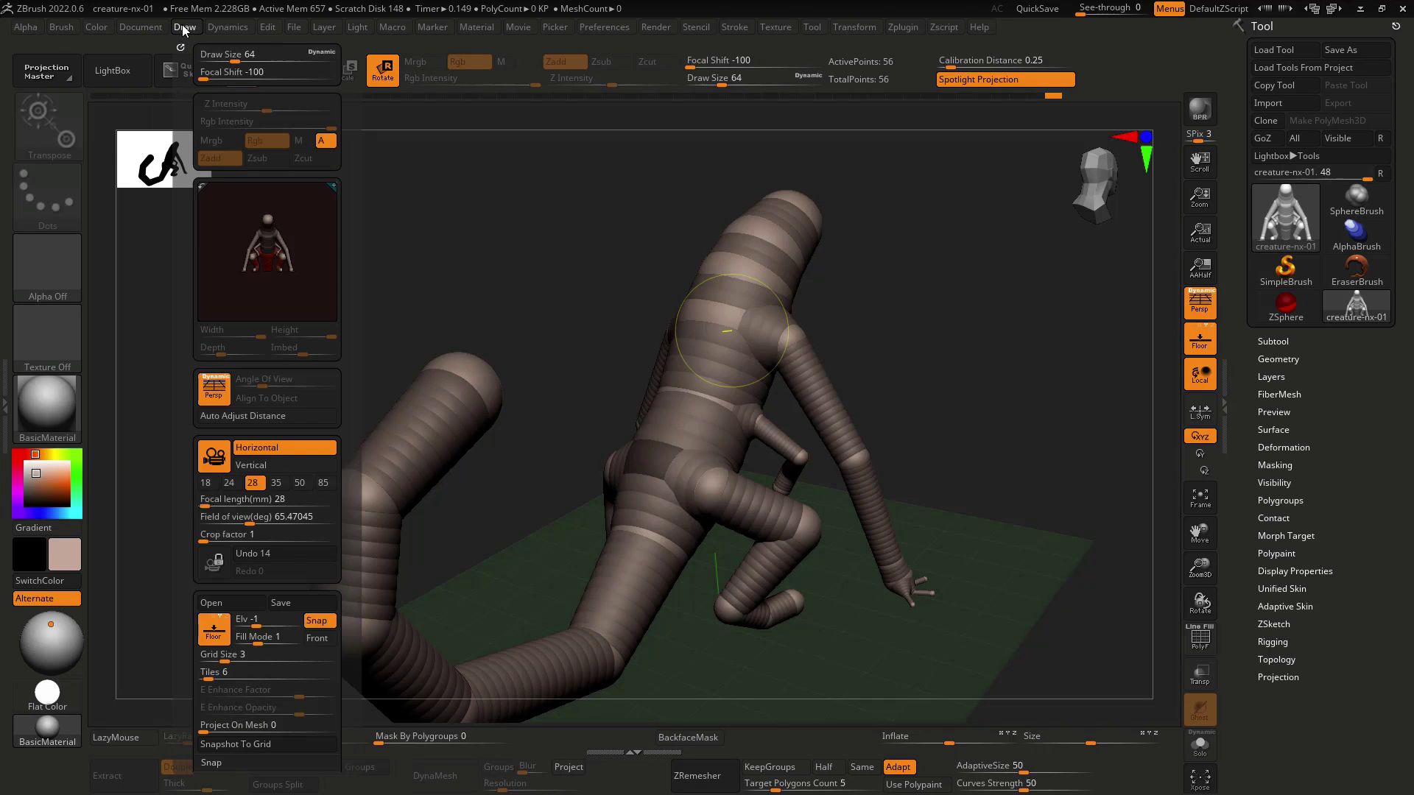
{"action": "left_click", "coordinate": [229, 483]}
{"action": "left_click", "coordinate": [299, 484]}
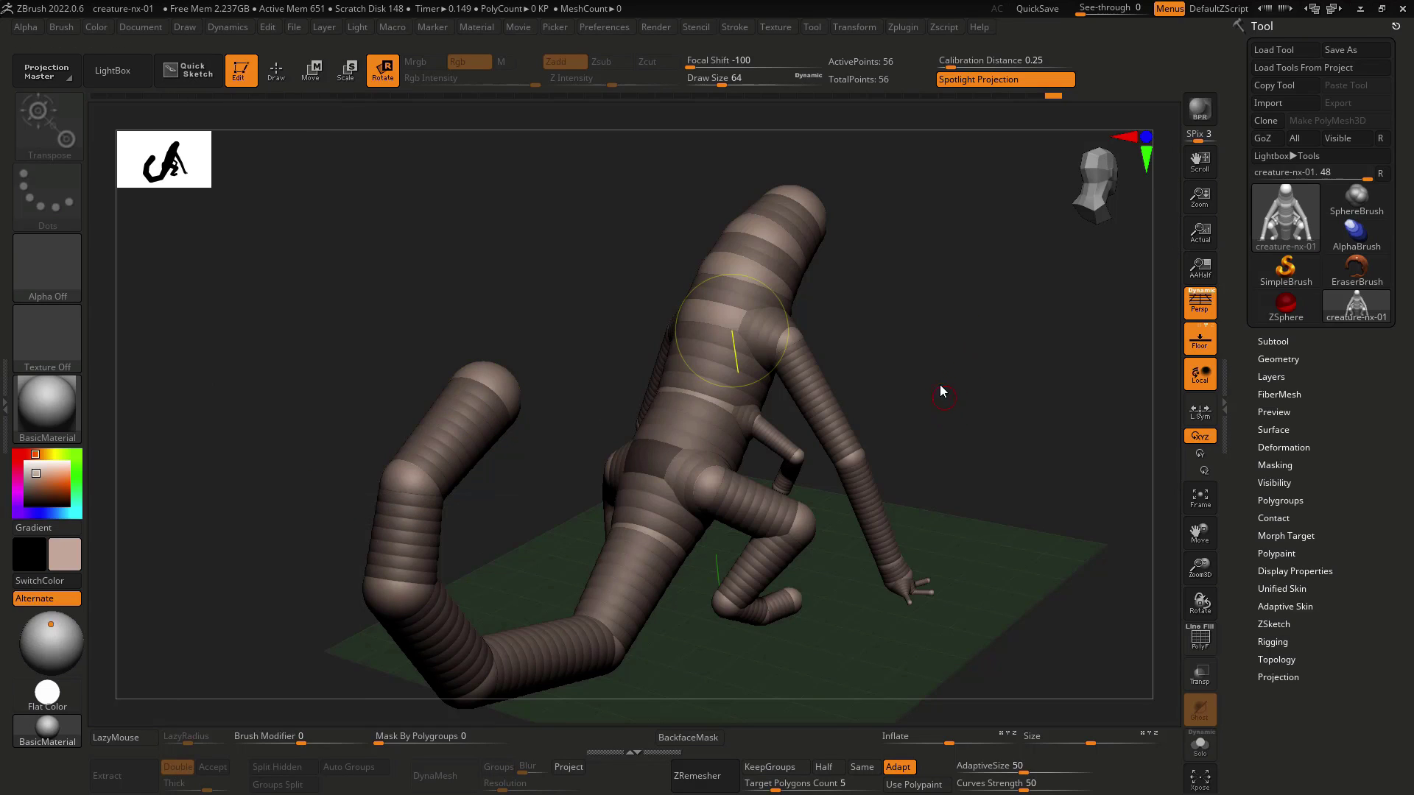
Import the concept image ending in render-06 again as a texture and remove the duplicate.
{"action": "left_click", "coordinate": [775, 27]}
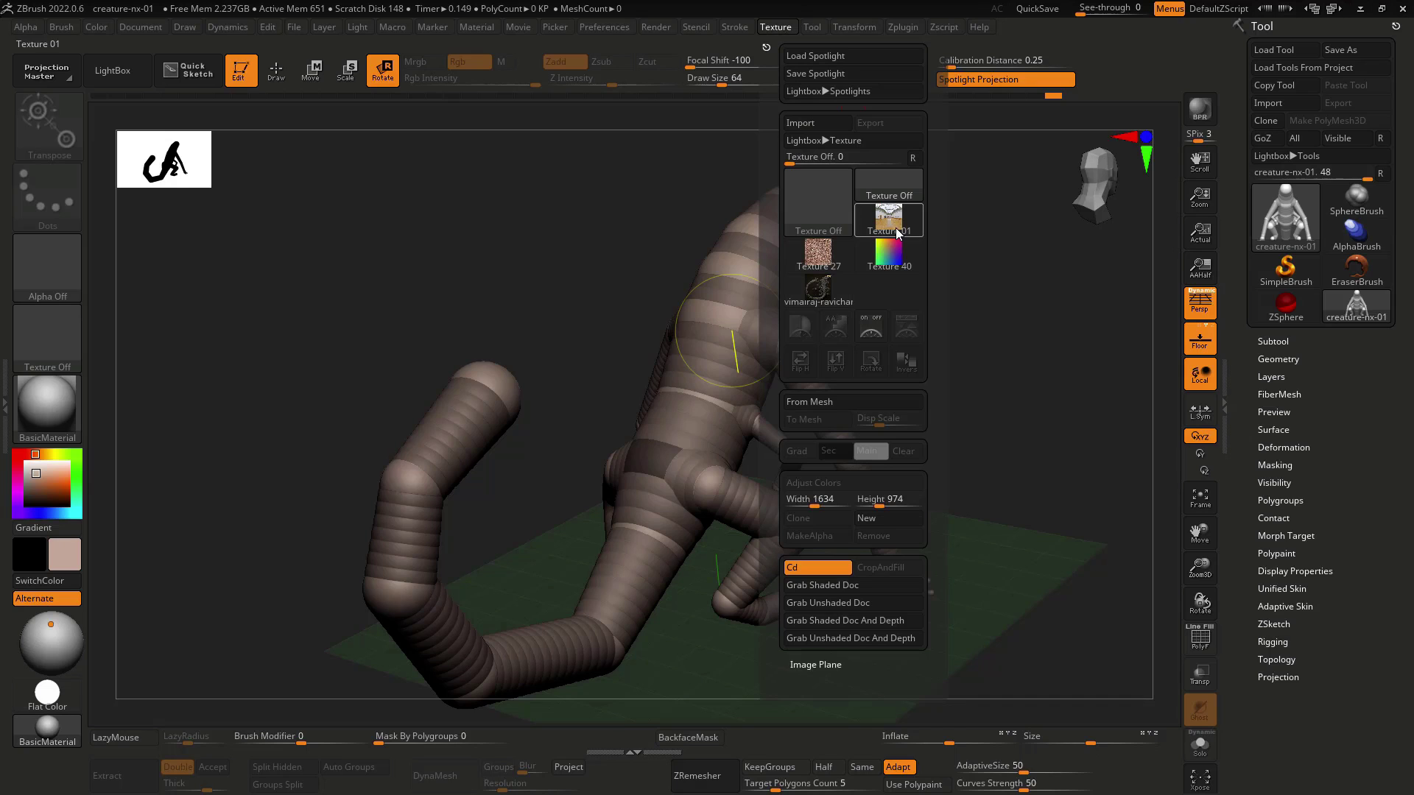
{"action": "left_click", "coordinate": [829, 207]}
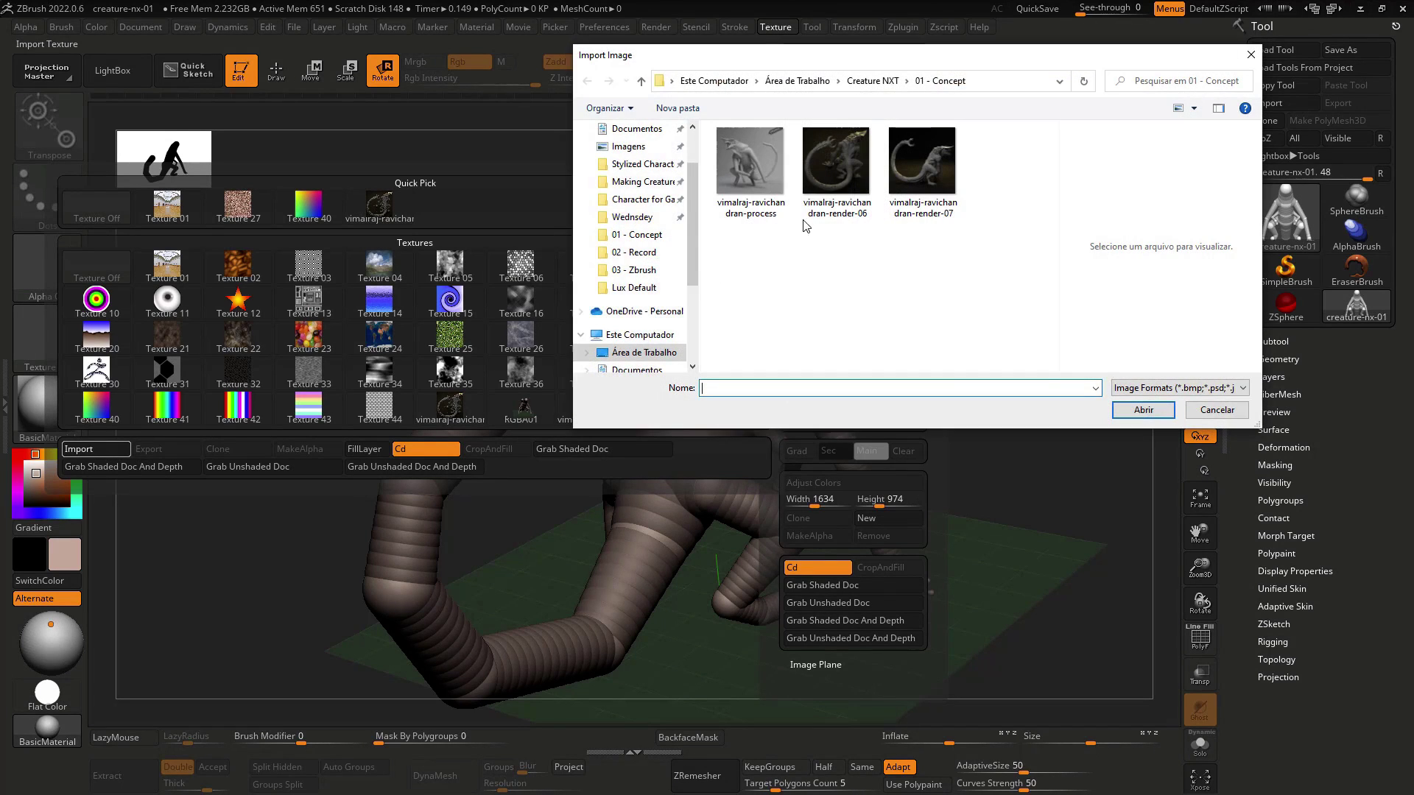
{"action": "left_click", "coordinate": [835, 170]}
{"action": "left_click", "coordinate": [1140, 417]}
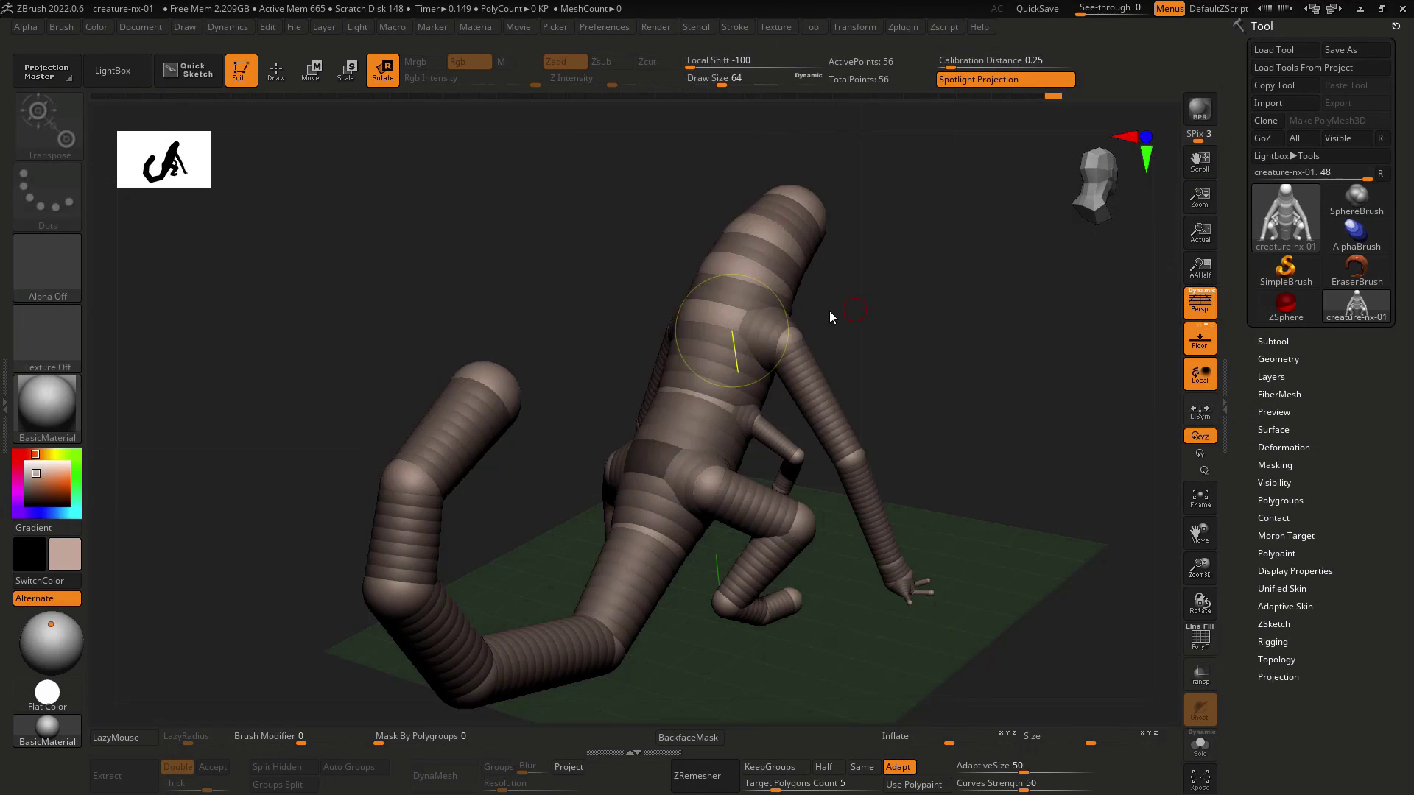
{"action": "left_click", "coordinate": [775, 28]}
{"action": "left_click", "coordinate": [825, 289]}
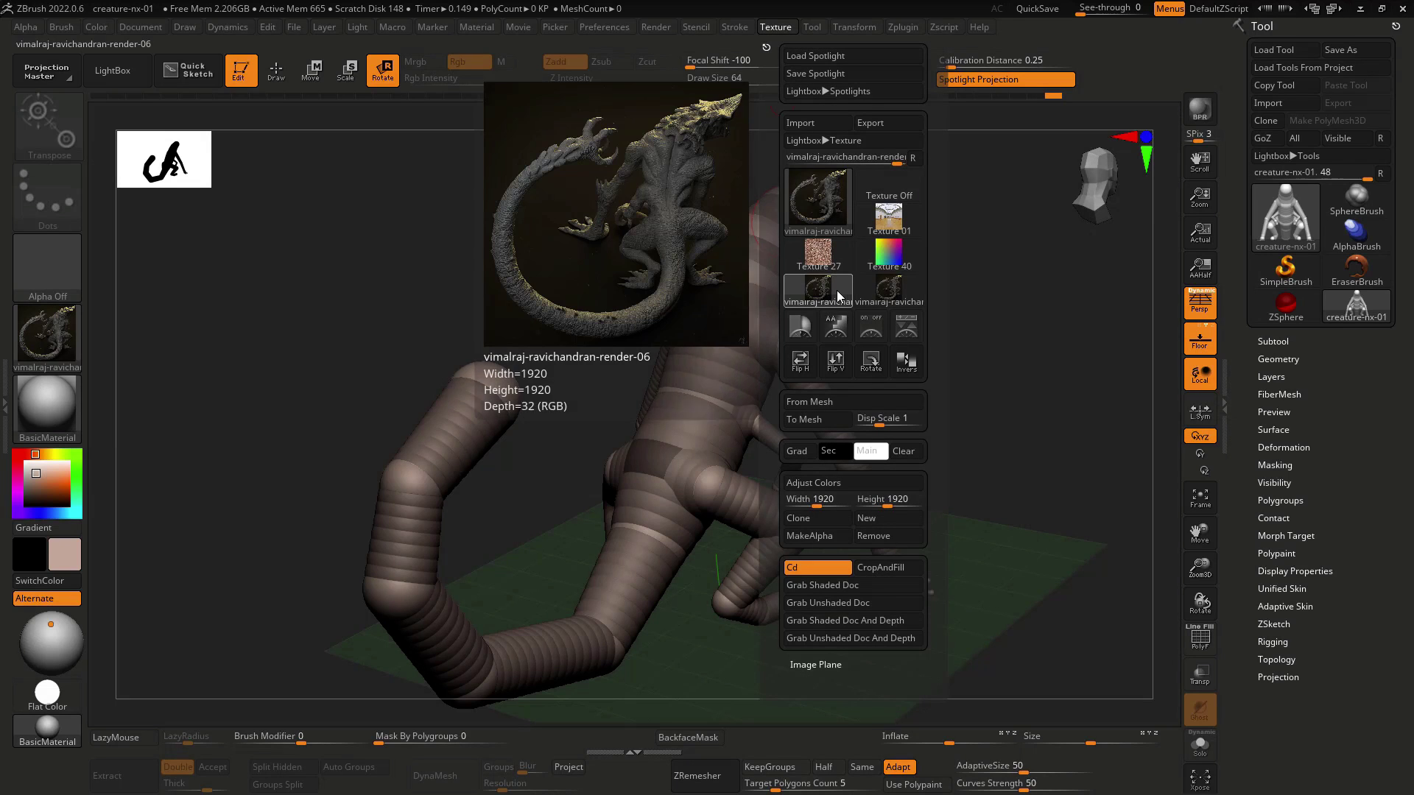
{"action": "left_click", "coordinate": [888, 536]}
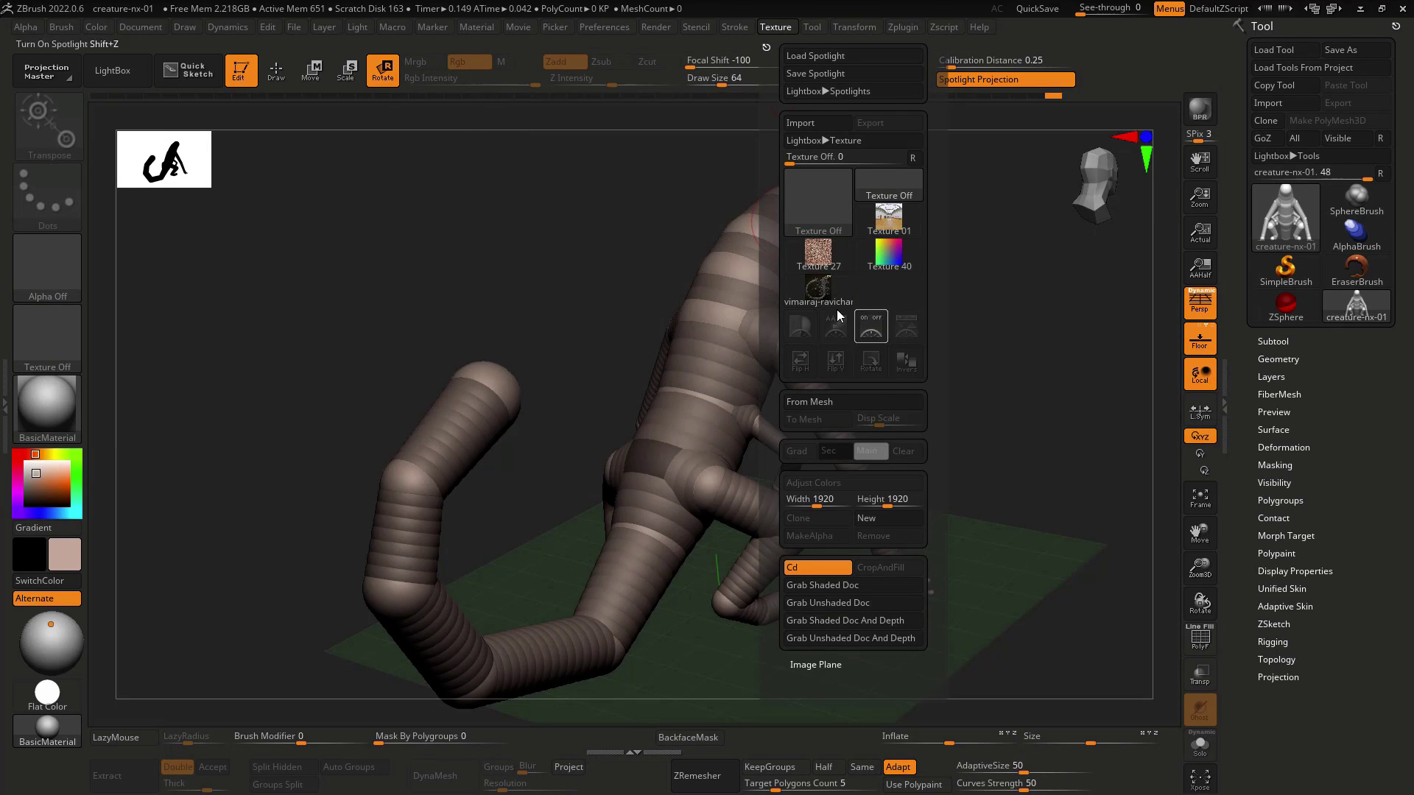
Add the render-06 texture to Spotlight and scale and position it to overlay the whole reference on the ZSphere creature.
{"action": "left_click", "coordinate": [832, 298]}
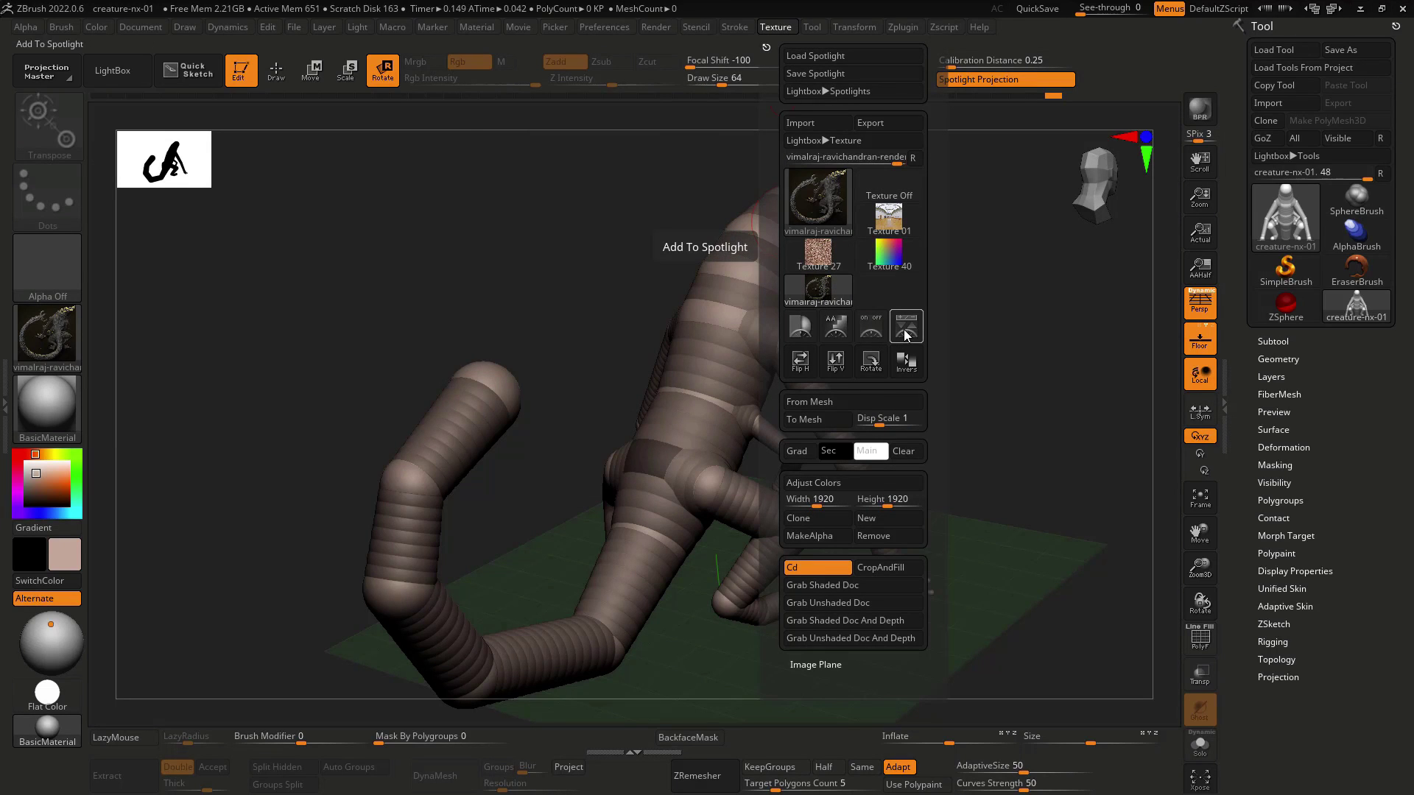
{"action": "left_click", "coordinate": [905, 333]}
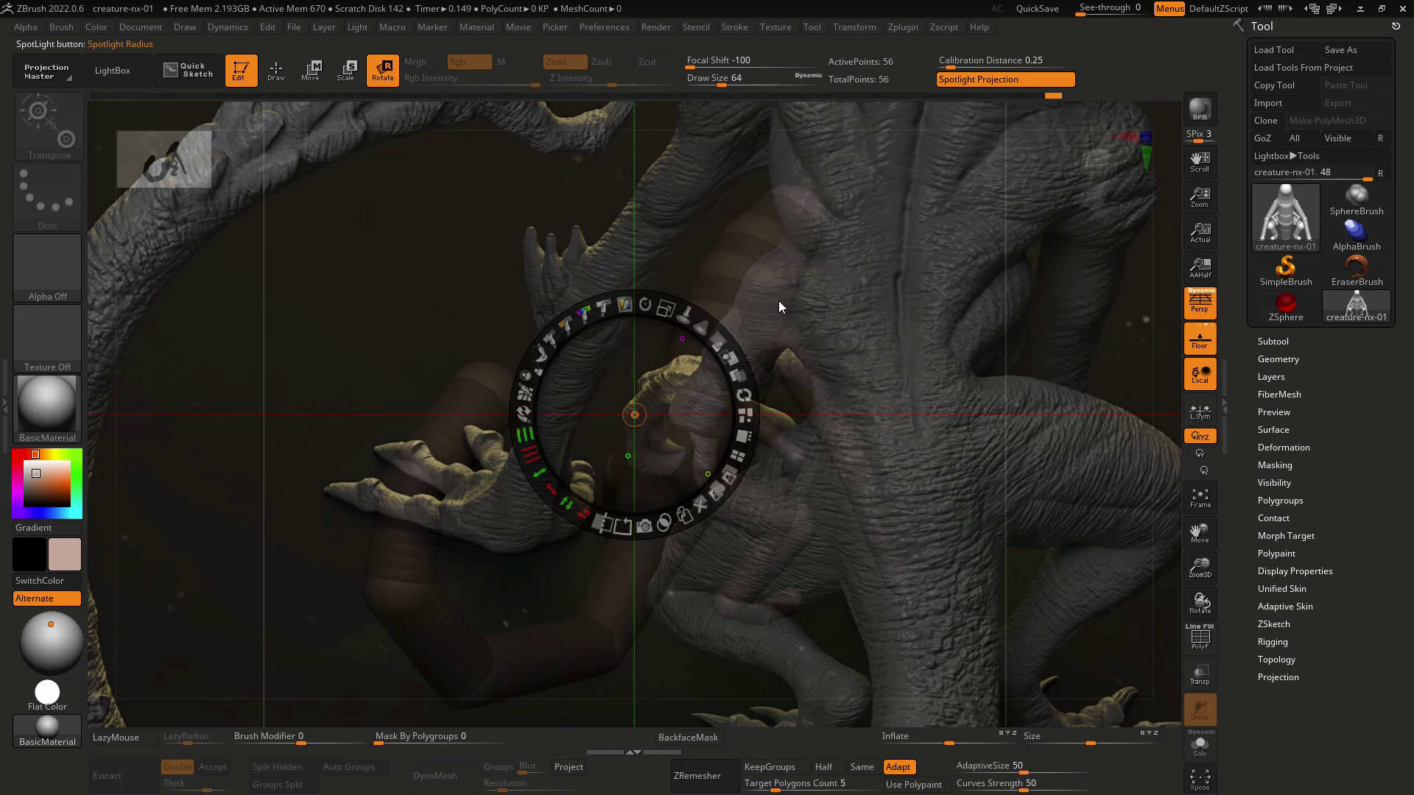
{"action": "key", "text": "Tab"}
{"action": "left_click_drag", "start_coordinate": [642, 317], "coordinate": [568, 331]}
{"action": "left_click_drag", "start_coordinate": [640, 397], "coordinate": [656, 381]}
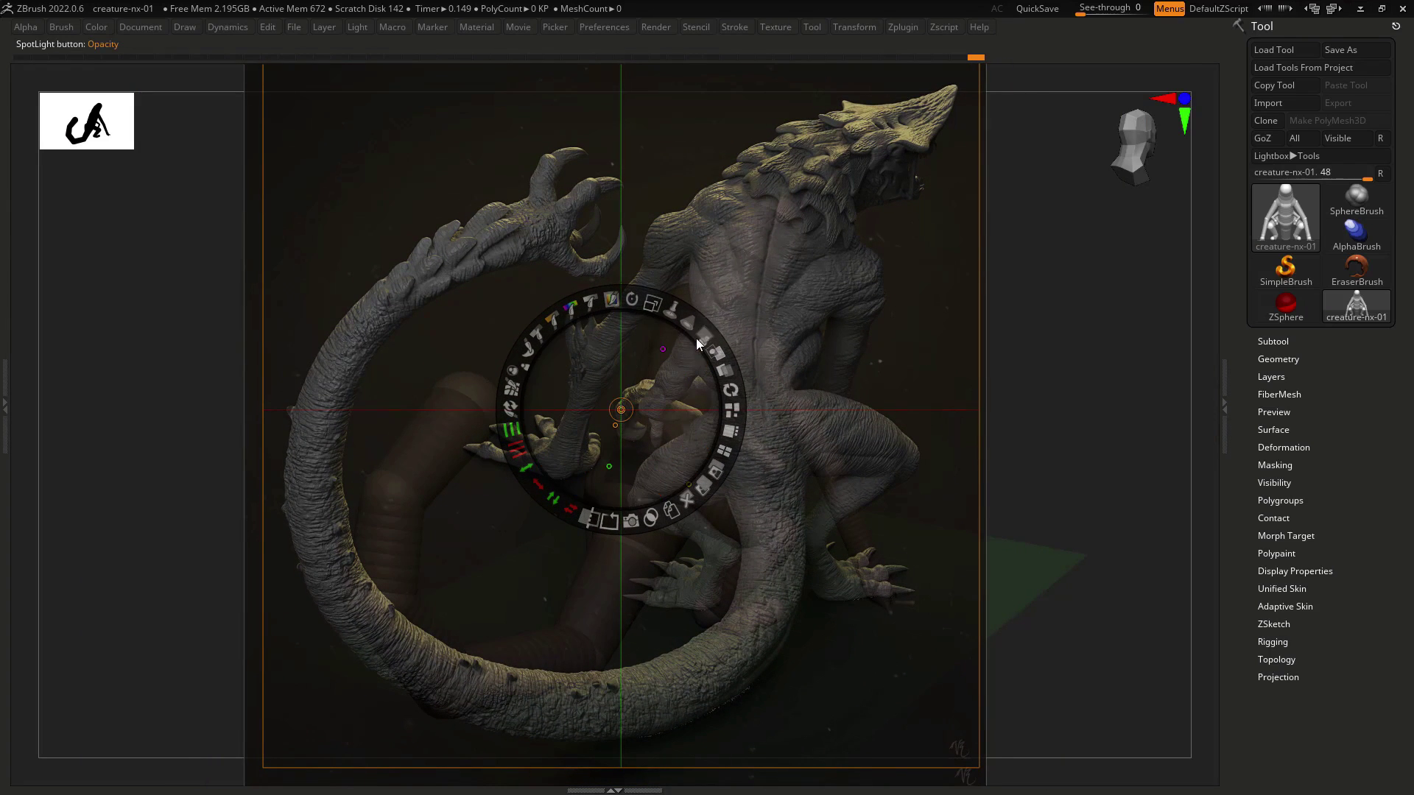
{"action": "key", "text": "shift+z"}
{"action": "key", "text": "Tab"}
Apply the SketchShaded2 material to the ZSphere creature and turn on PolyFrame display.
{"action": "left_click", "coordinate": [73, 409]}
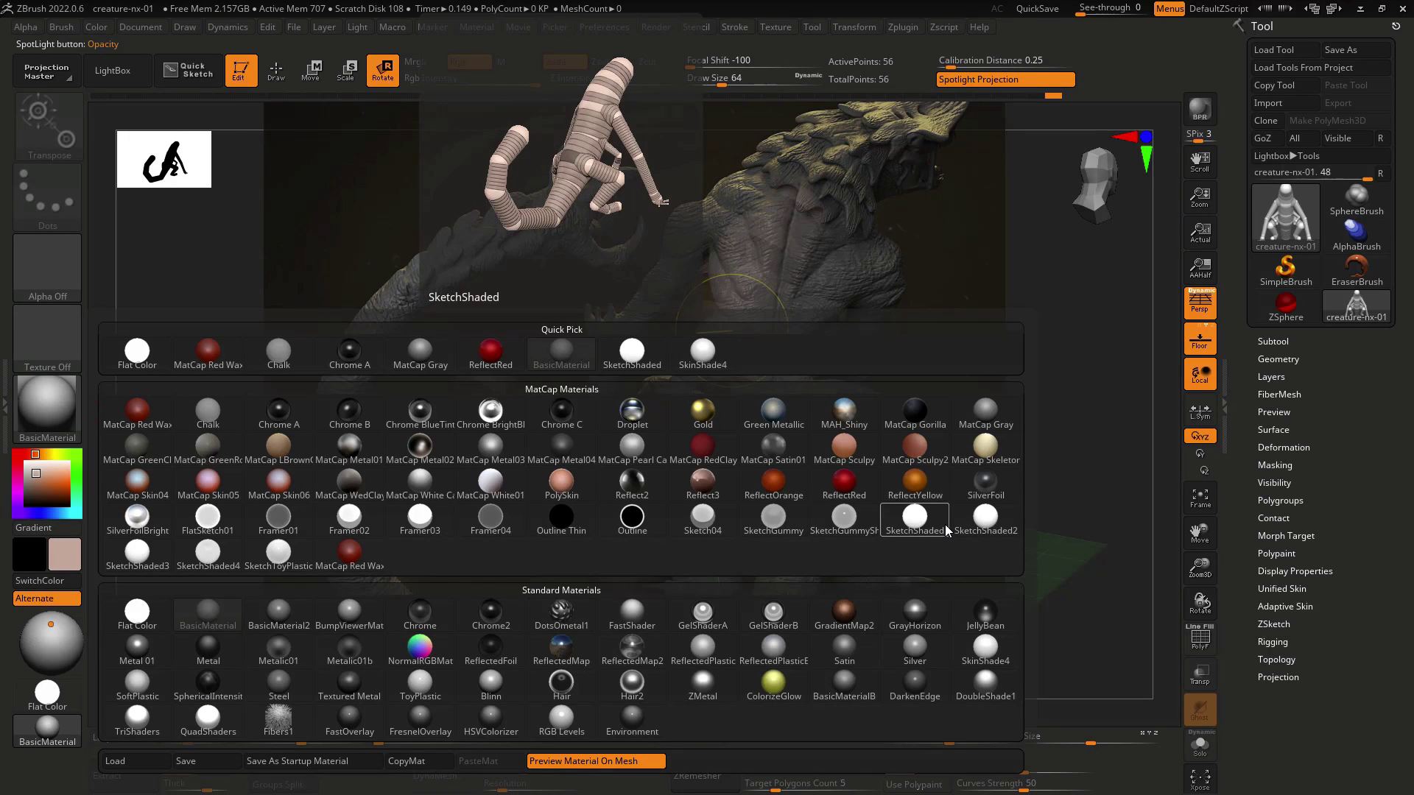
{"action": "left_click", "coordinate": [988, 524]}
{"action": "key", "text": "shift+f"}
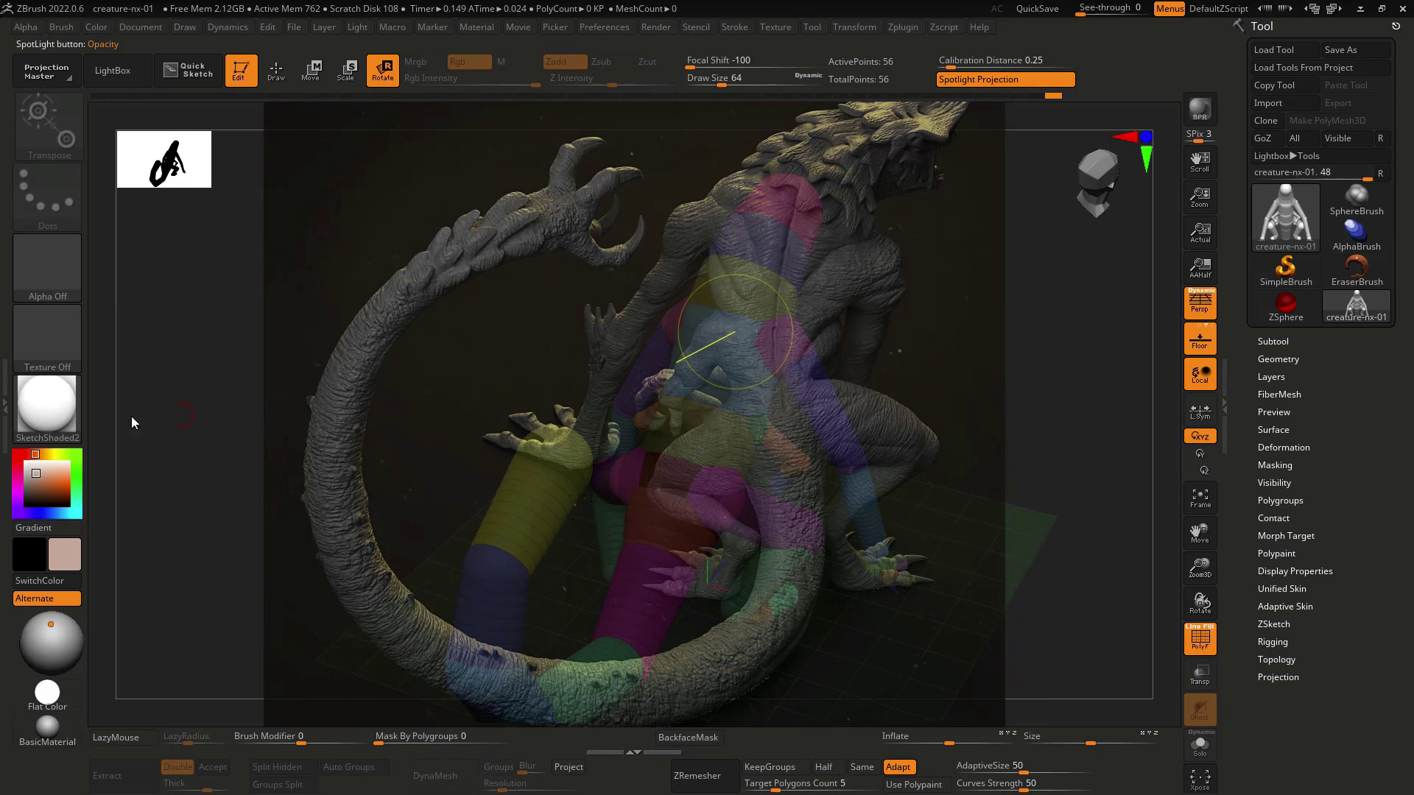
Try the SketchShaded, SketchGummy and FlatSketch01 materials on the ZSphere creature beneath the reference.
{"action": "left_click", "coordinate": [47, 403]}
{"action": "left_click", "coordinate": [915, 519]}
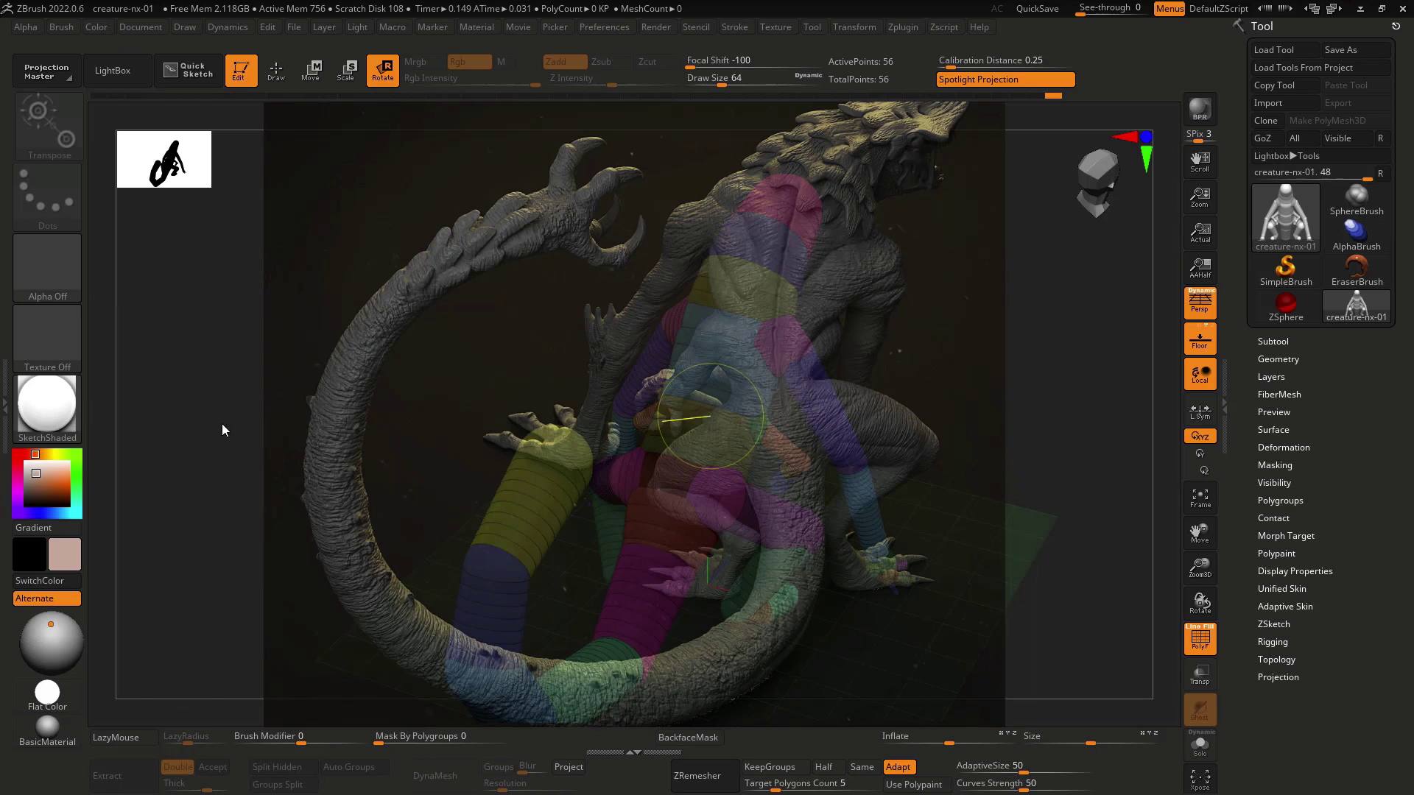
{"action": "left_click", "coordinate": [46, 403]}
{"action": "left_click", "coordinate": [773, 524]}
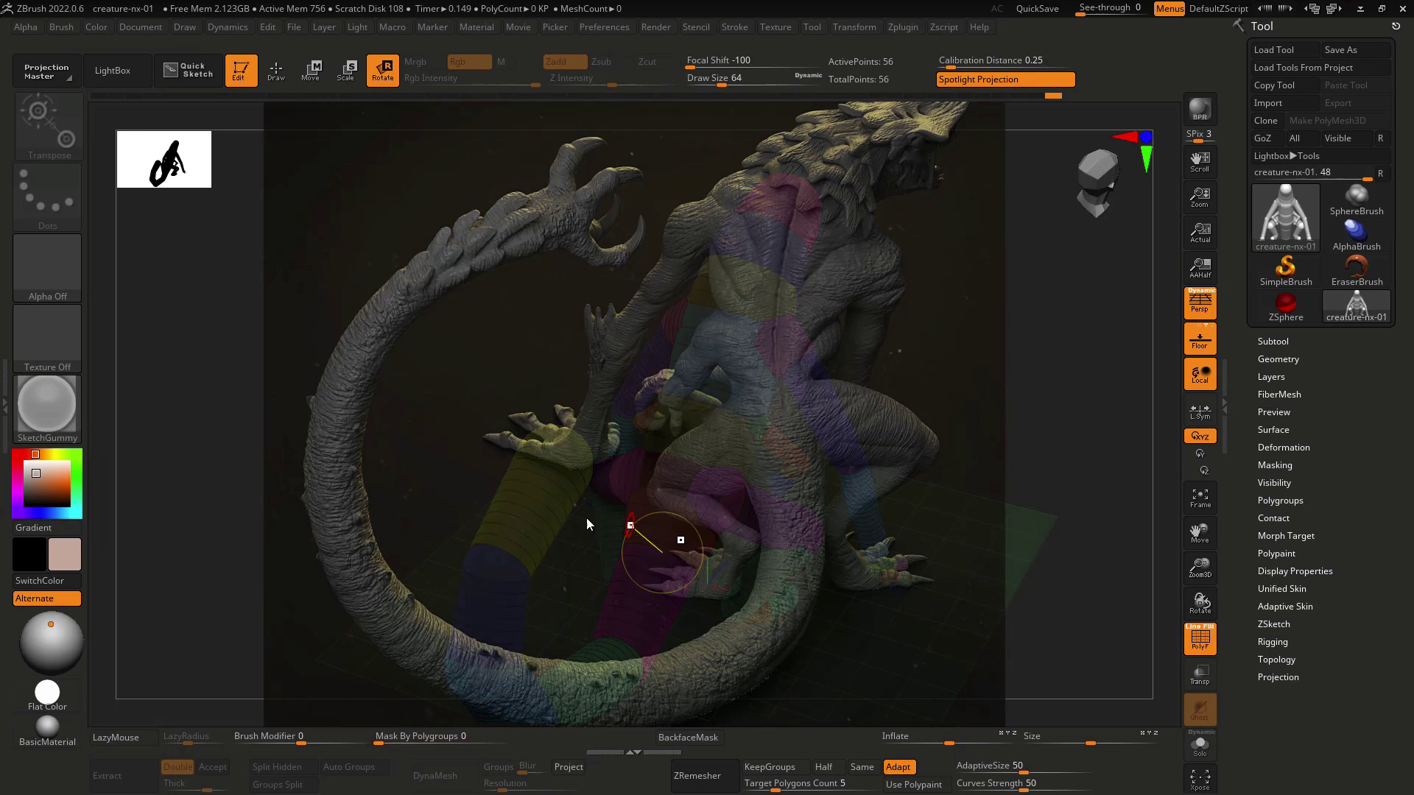
{"action": "left_click", "coordinate": [68, 427]}
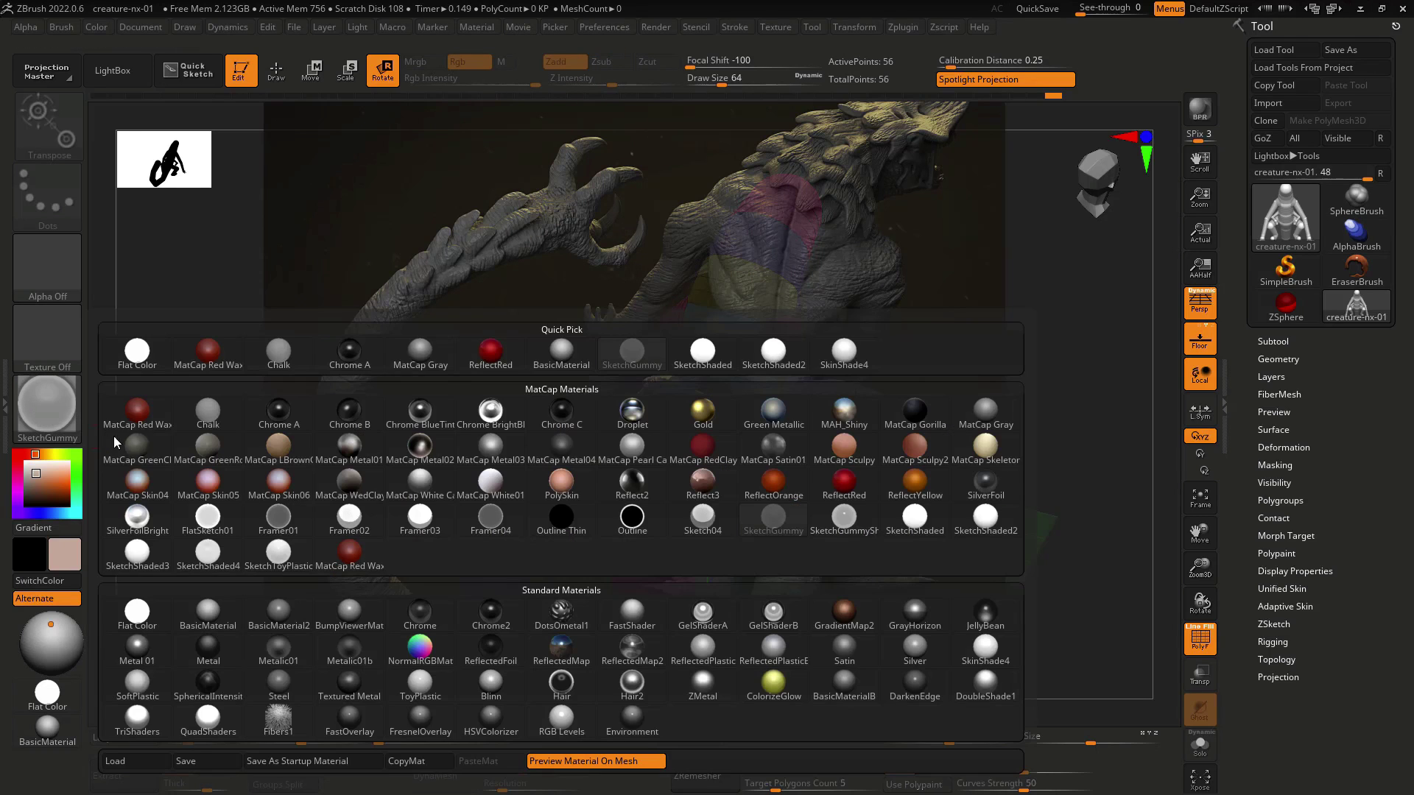
{"action": "left_click", "coordinate": [147, 550]}
Try the Flat Color and Framer03 materials on the ZSphere creature.
{"action": "left_click", "coordinate": [34, 417]}
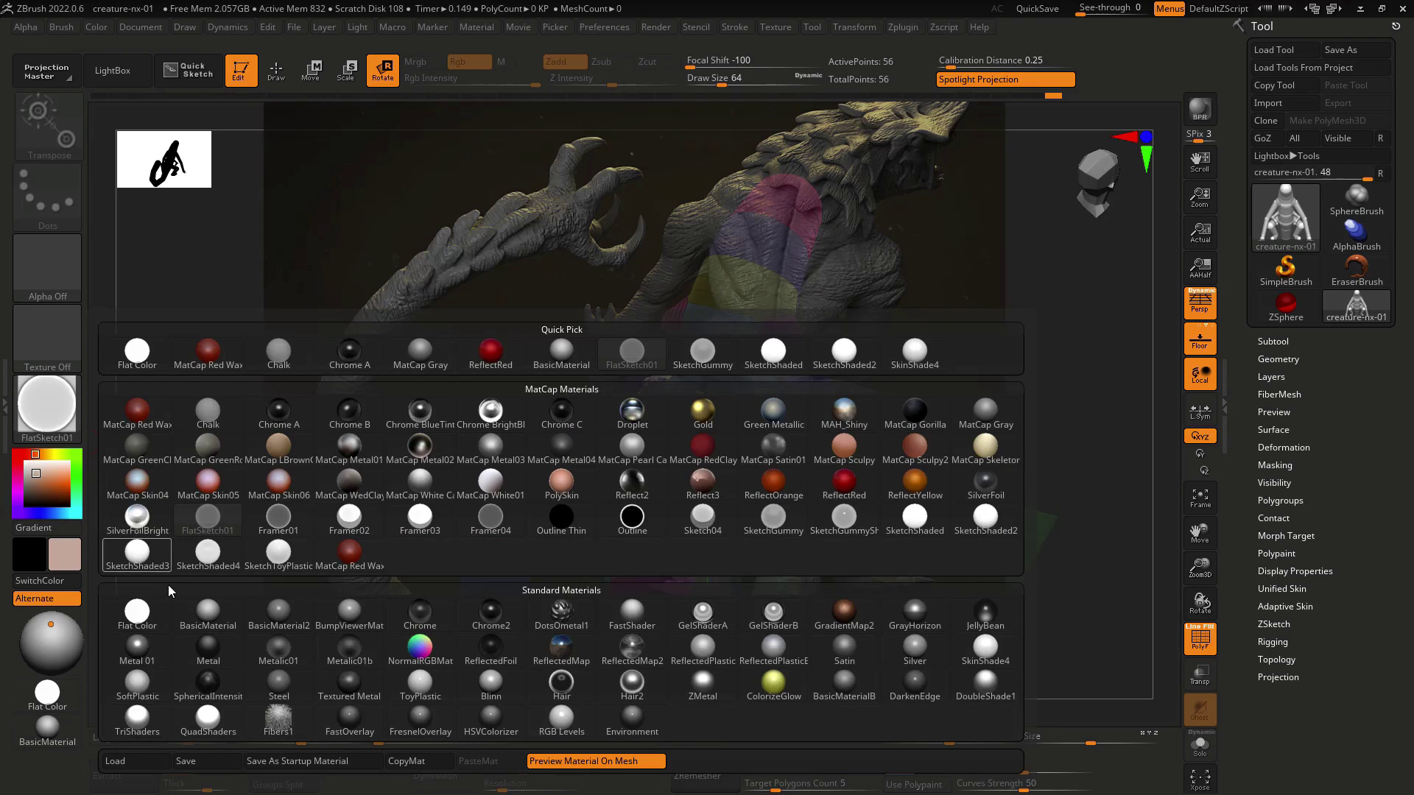
{"action": "left_click", "coordinate": [137, 614]}
{"action": "left_click", "coordinate": [77, 415]}
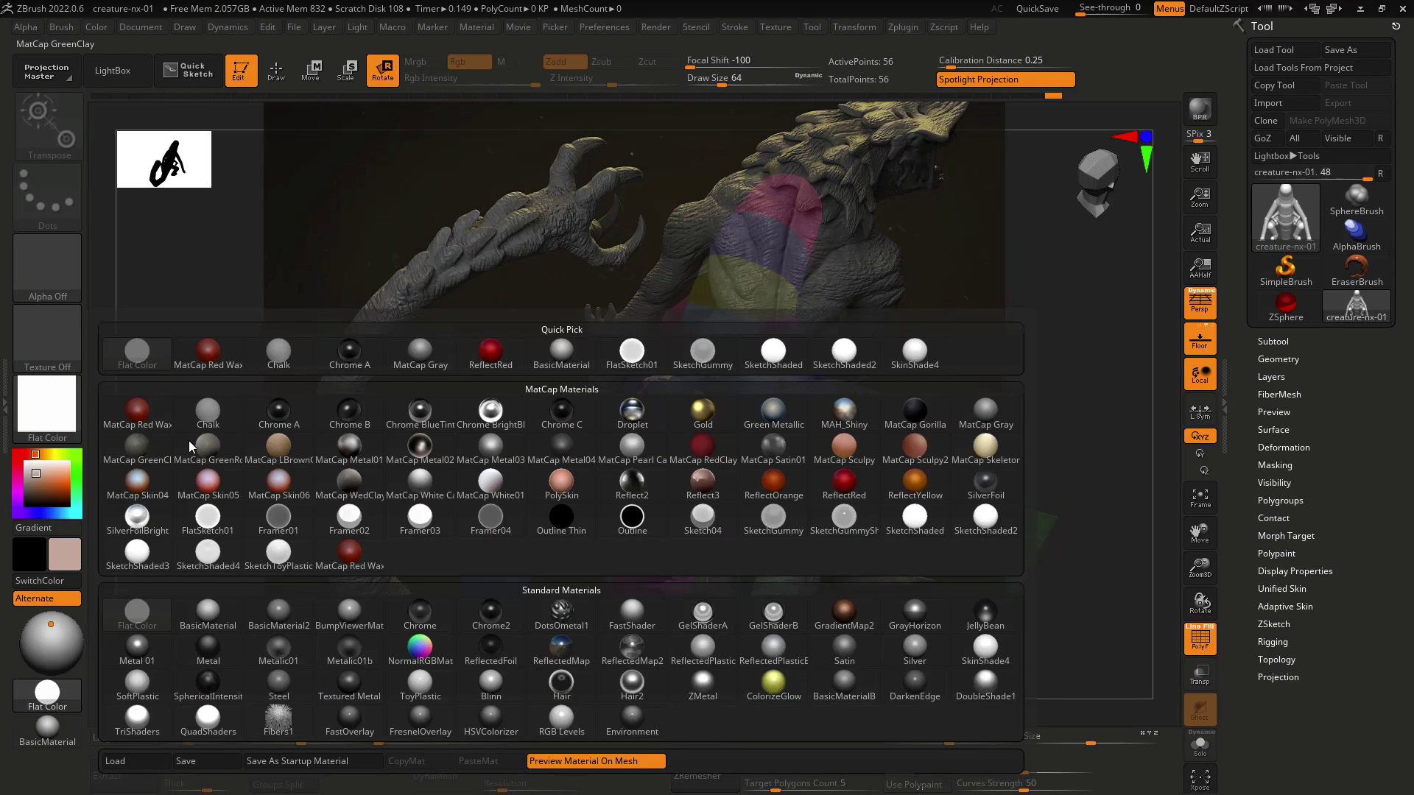
{"action": "left_click", "coordinate": [382, 535]}
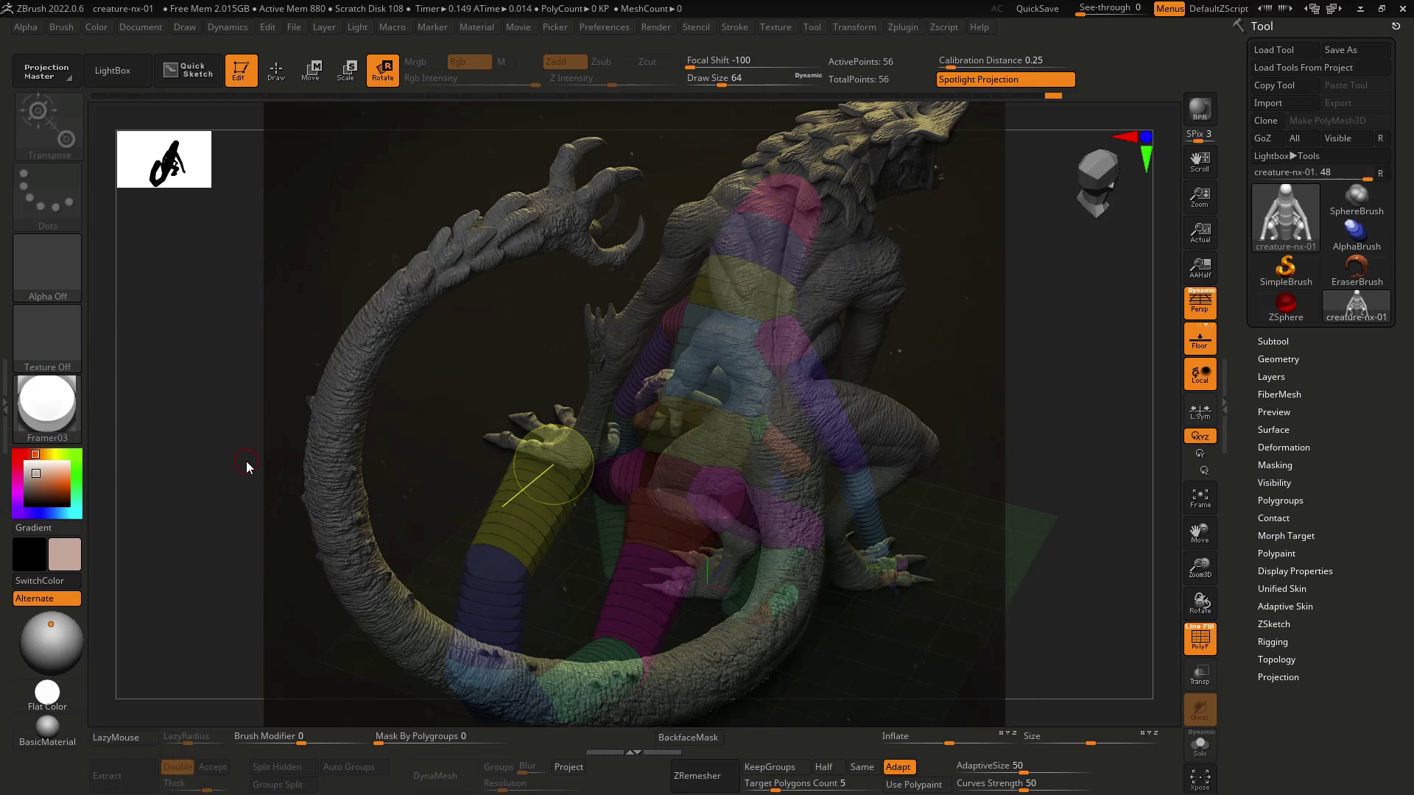
{"action": "left_click_drag", "start_coordinate": [281, 462], "coordinate": [274, 467]}
Compare the SketchShaded2, Sketch04 and SketchShaded materials on the ZSphere creature against the reference overlay.
{"action": "left_click", "coordinate": [47, 409]}
{"action": "left_click", "coordinate": [999, 538]}
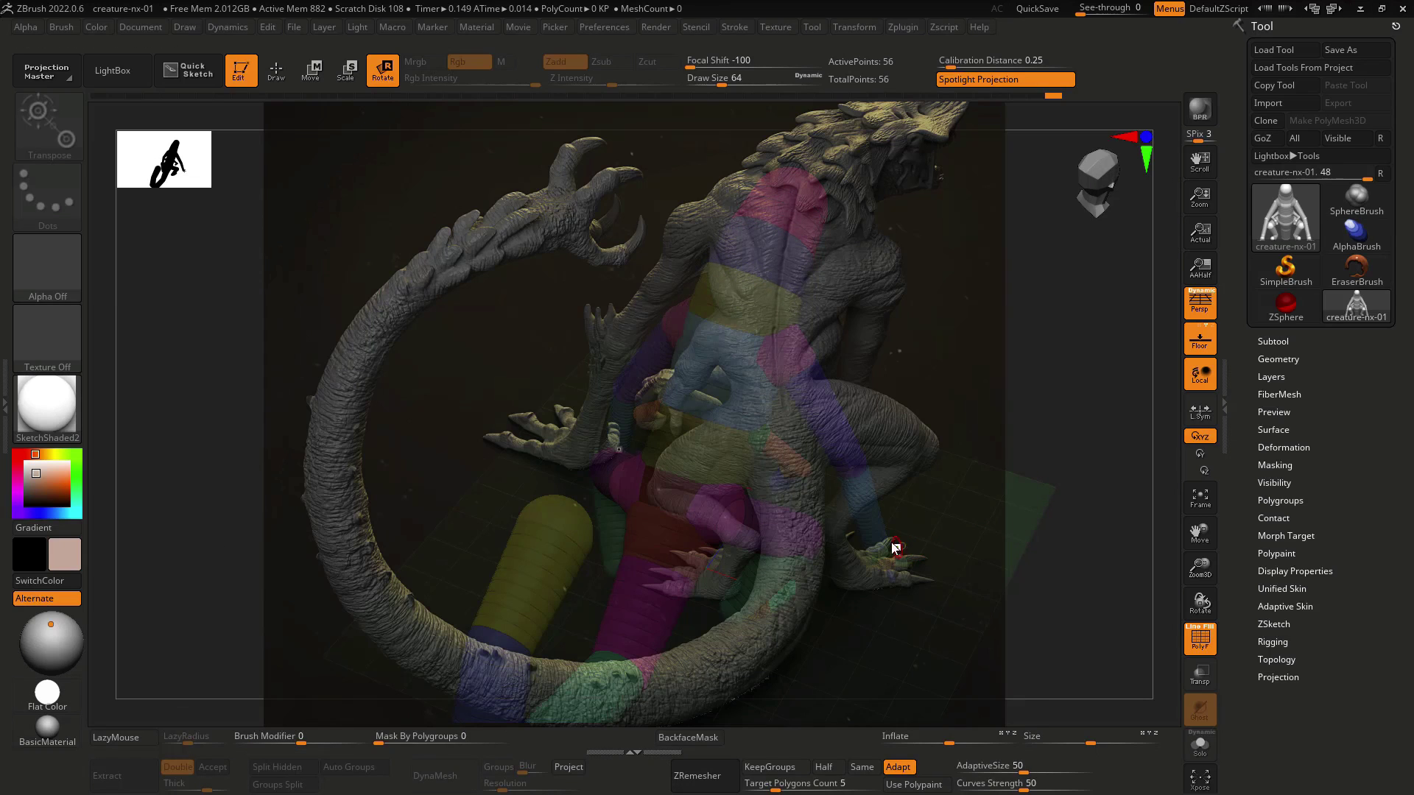
{"action": "left_click", "coordinate": [64, 413]}
{"action": "left_click", "coordinate": [505, 549]}
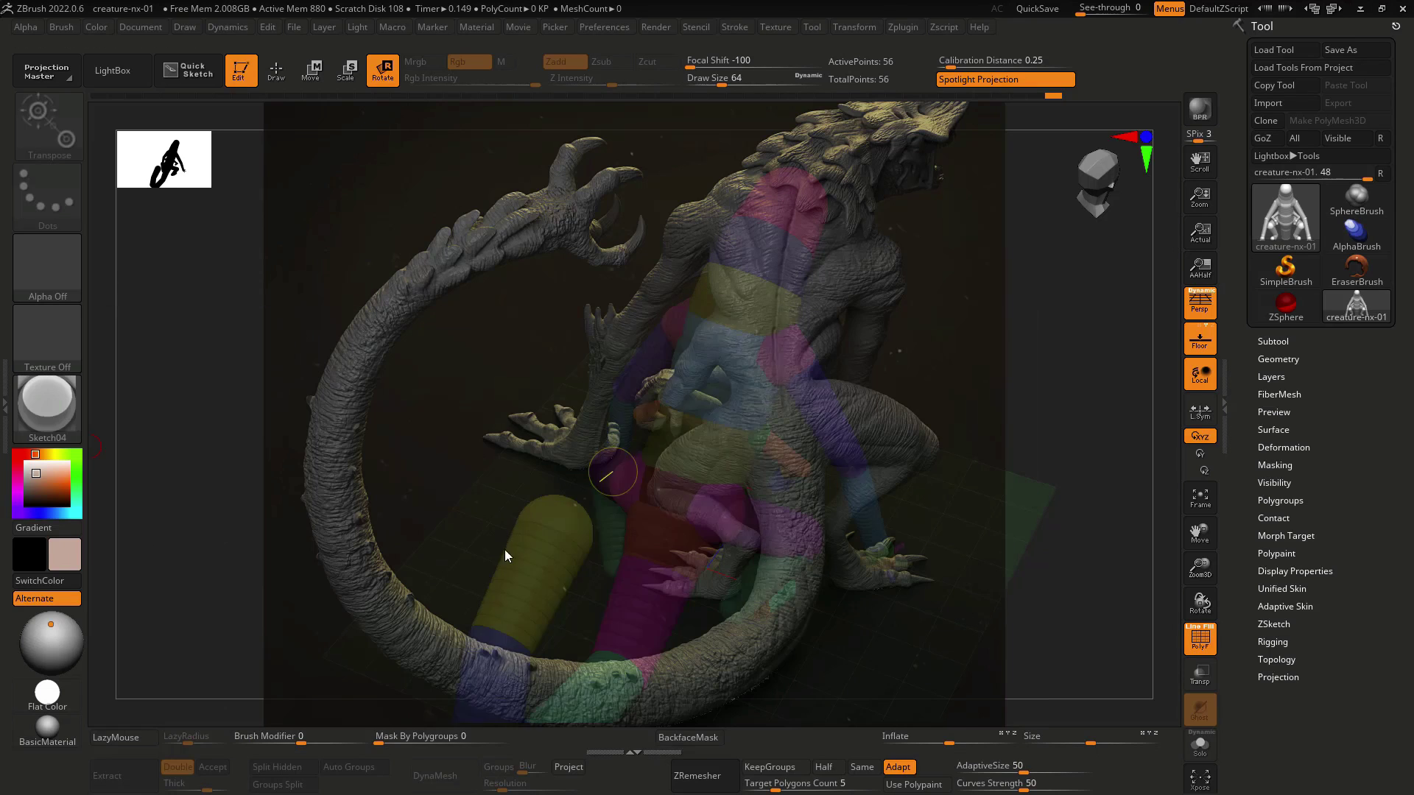
{"action": "left_click", "coordinate": [74, 409]}
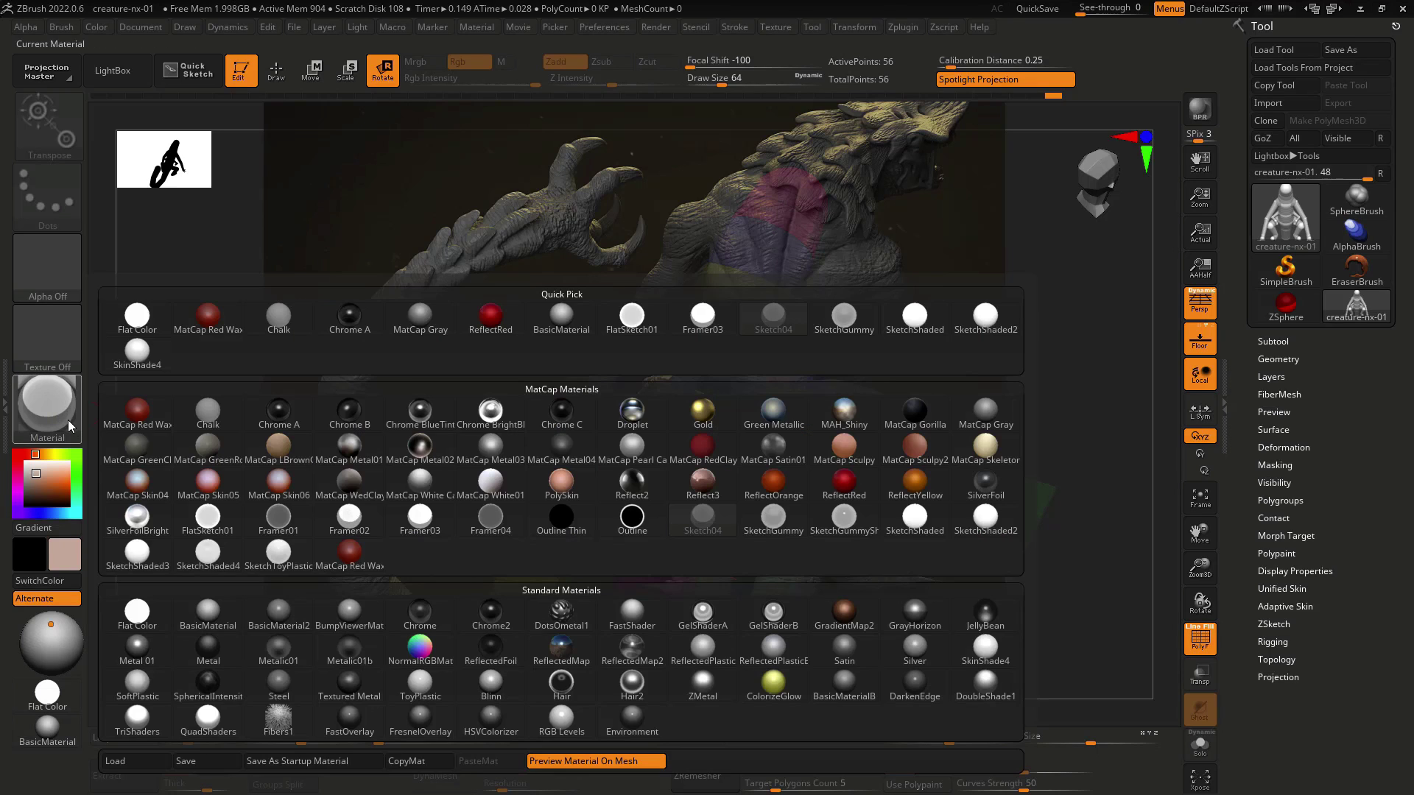
{"action": "left_click", "coordinate": [913, 527]}
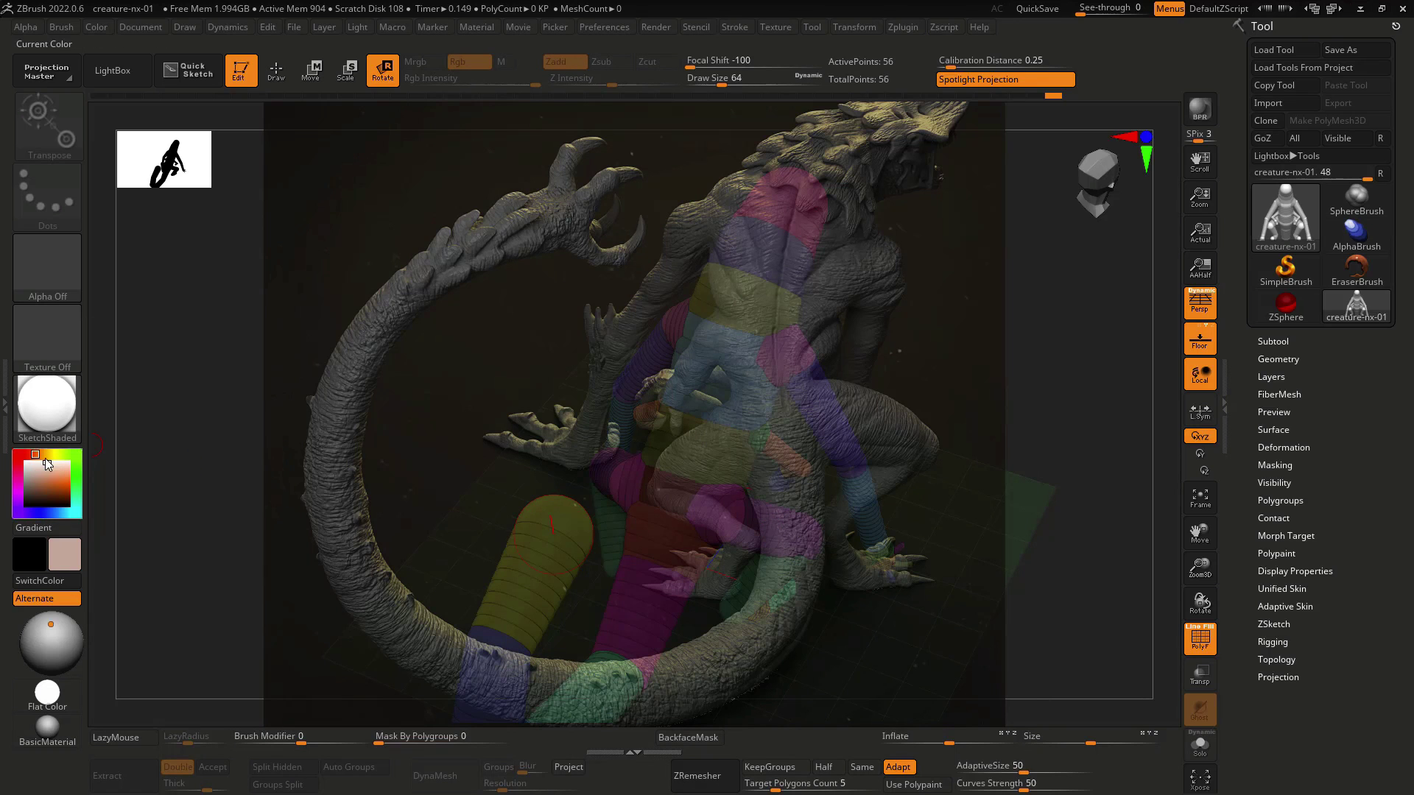
Set the current color to white and apply the Framer03 material to the ZSphere creature.
{"action": "left_click", "coordinate": [47, 464]}
{"action": "left_click", "coordinate": [60, 417]}
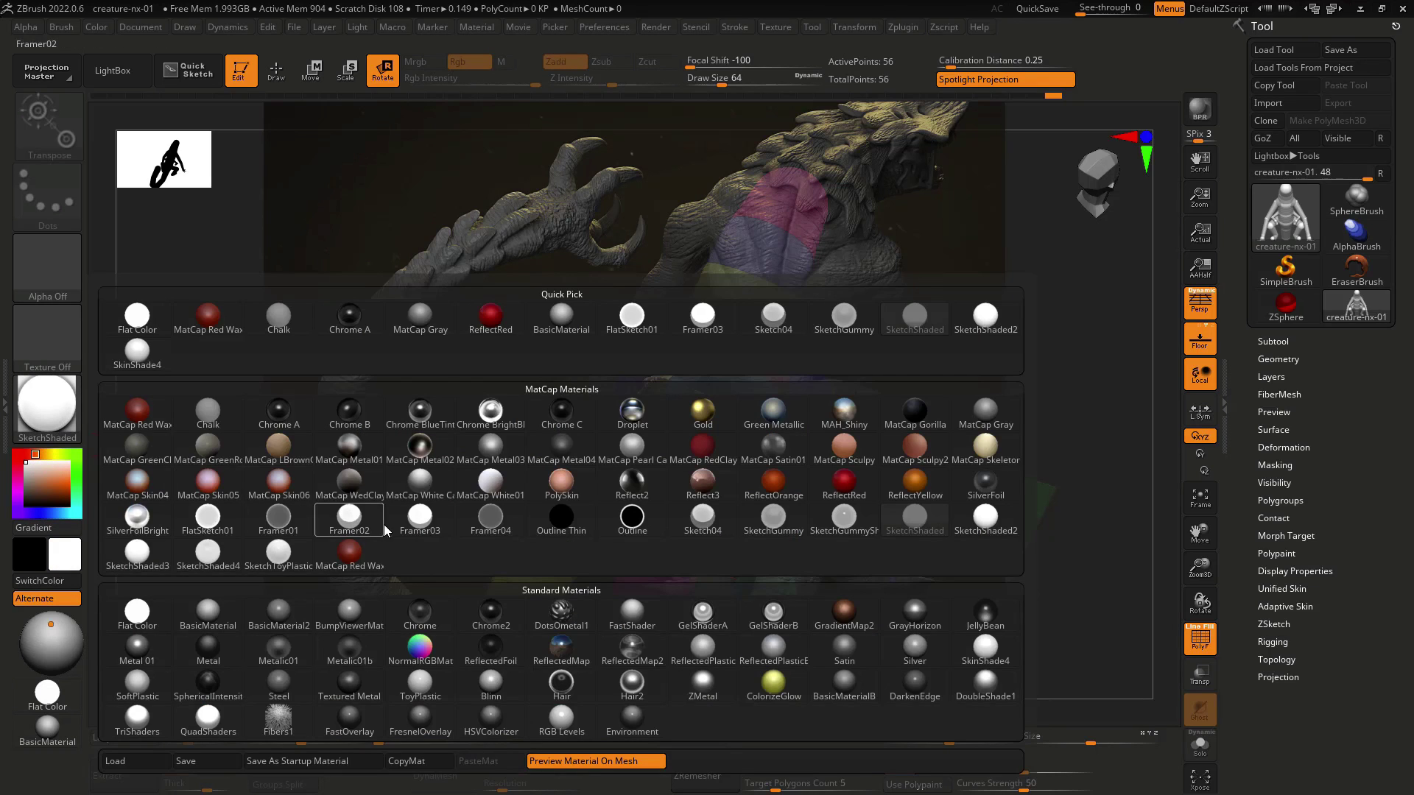
{"action": "left_click", "coordinate": [420, 519]}
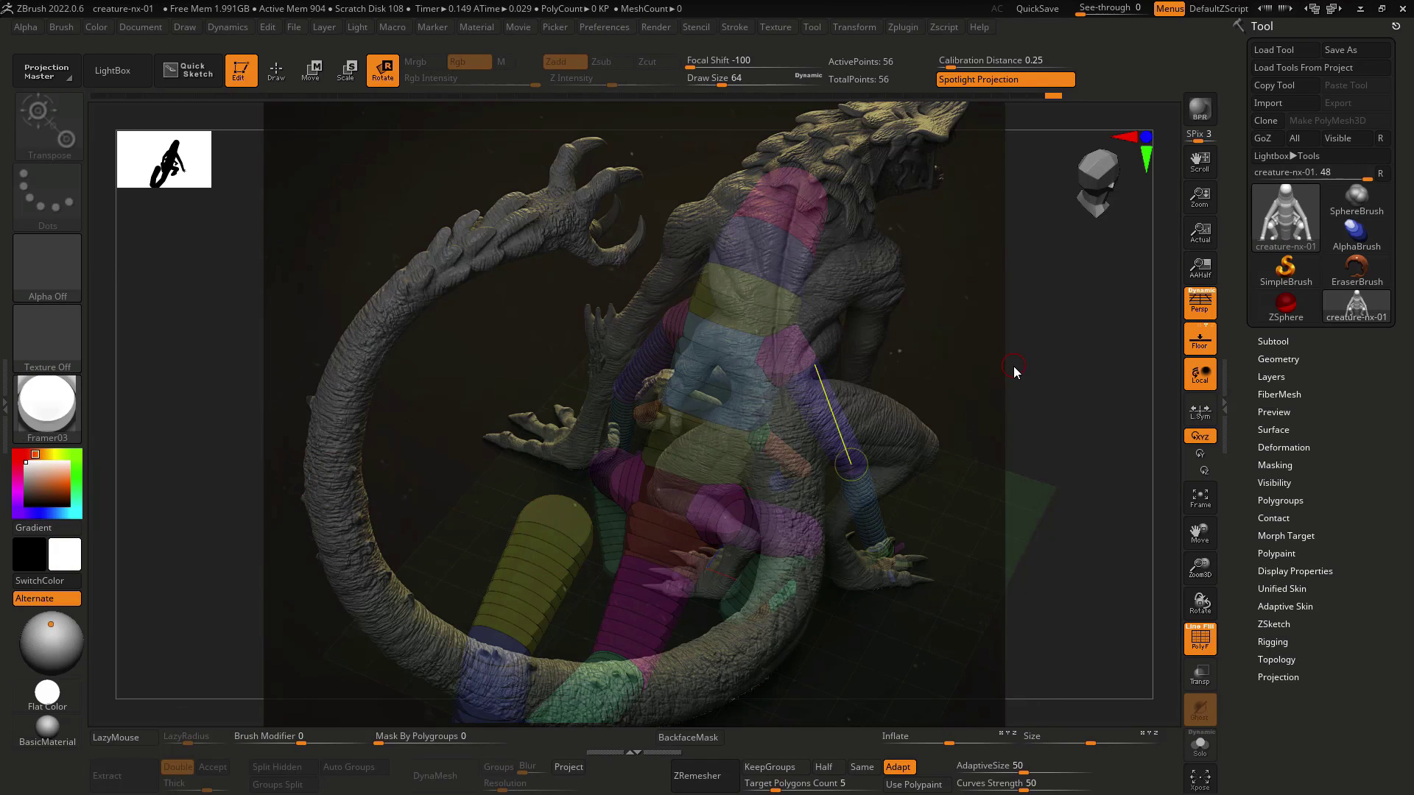
Hide the interface panels and adjust Spotlight's Background Opacity so the reference render stands out more over the ZSphere creature.
{"action": "key", "text": "ctrl"}
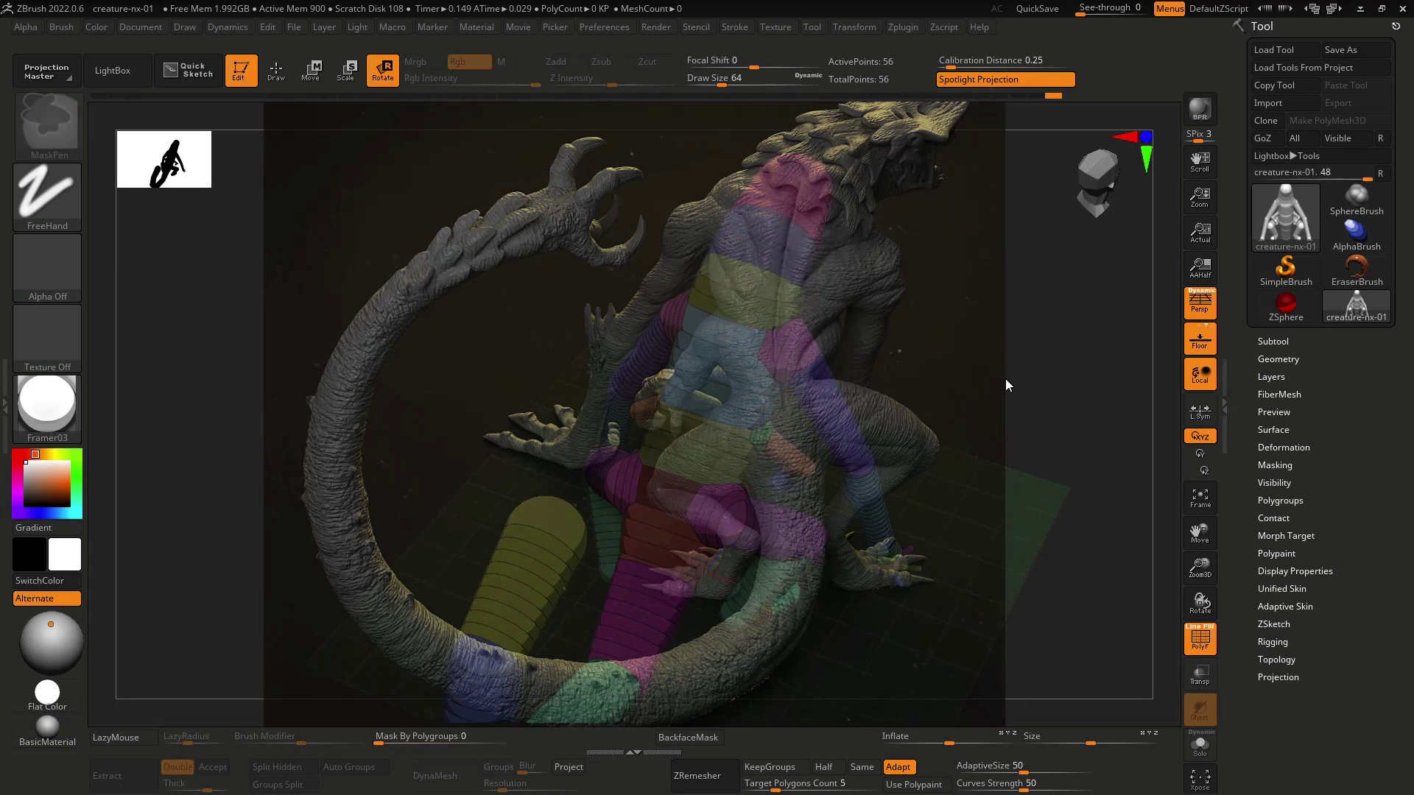
{"action": "mouse_move", "coordinate": [1028, 372]}
{"action": "right_mouse_down", "text": "alt"}
{"action": "mouse_move", "coordinate": [1038, 365]}
{"action": "mouse_move", "coordinate": [1029, 380]}
{"action": "right_mouse_up", "text": "alt"}
{"action": "key", "text": "Tab"}
{"action": "key", "text": "shift+z"}
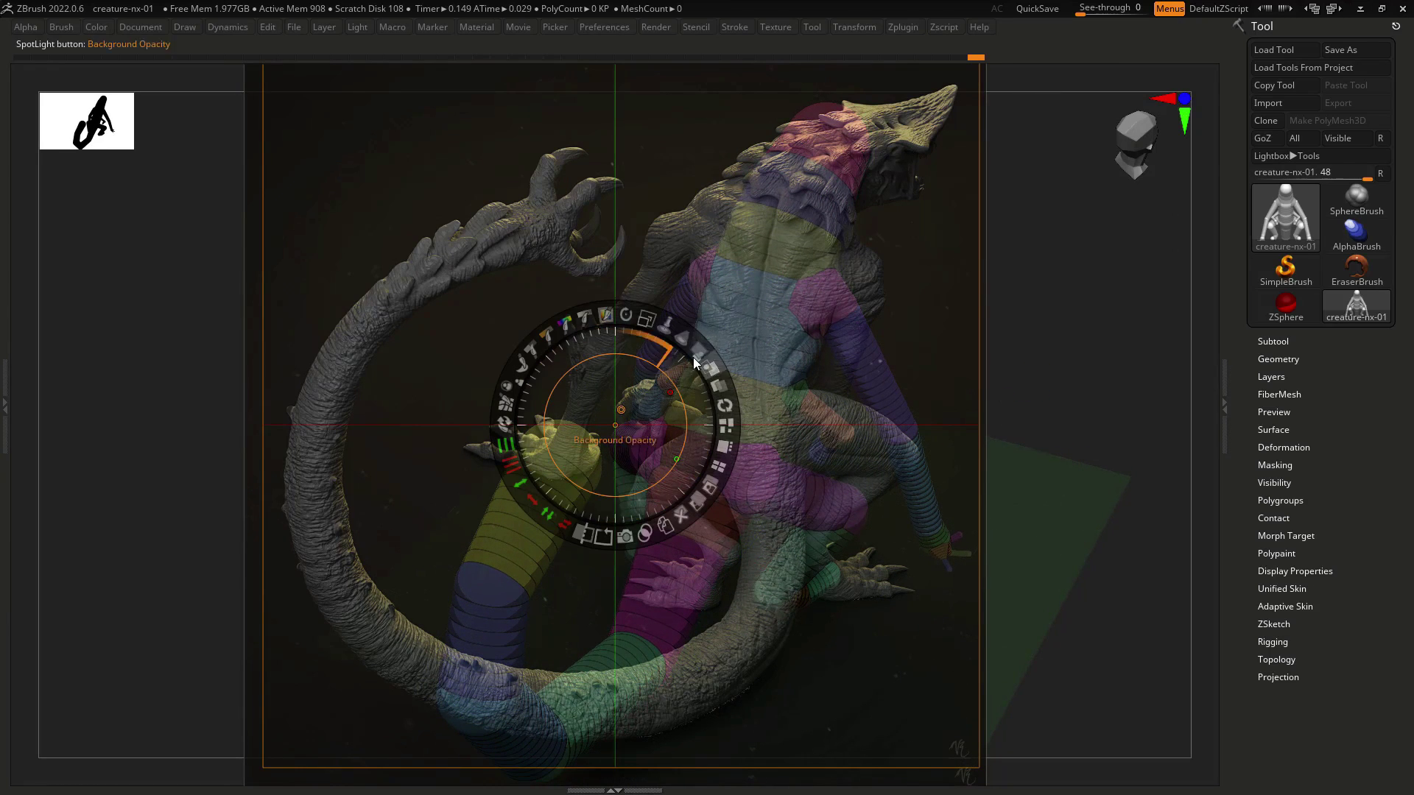
{"action": "mouse_move", "coordinate": [695, 352]}
{"action": "left_mouse_down"}
{"action": "mouse_move", "coordinate": [710, 369]}
{"action": "mouse_move", "coordinate": [671, 337]}
{"action": "mouse_move", "coordinate": [727, 408]}
{"action": "mouse_move", "coordinate": [718, 365]}
{"action": "left_mouse_up"}
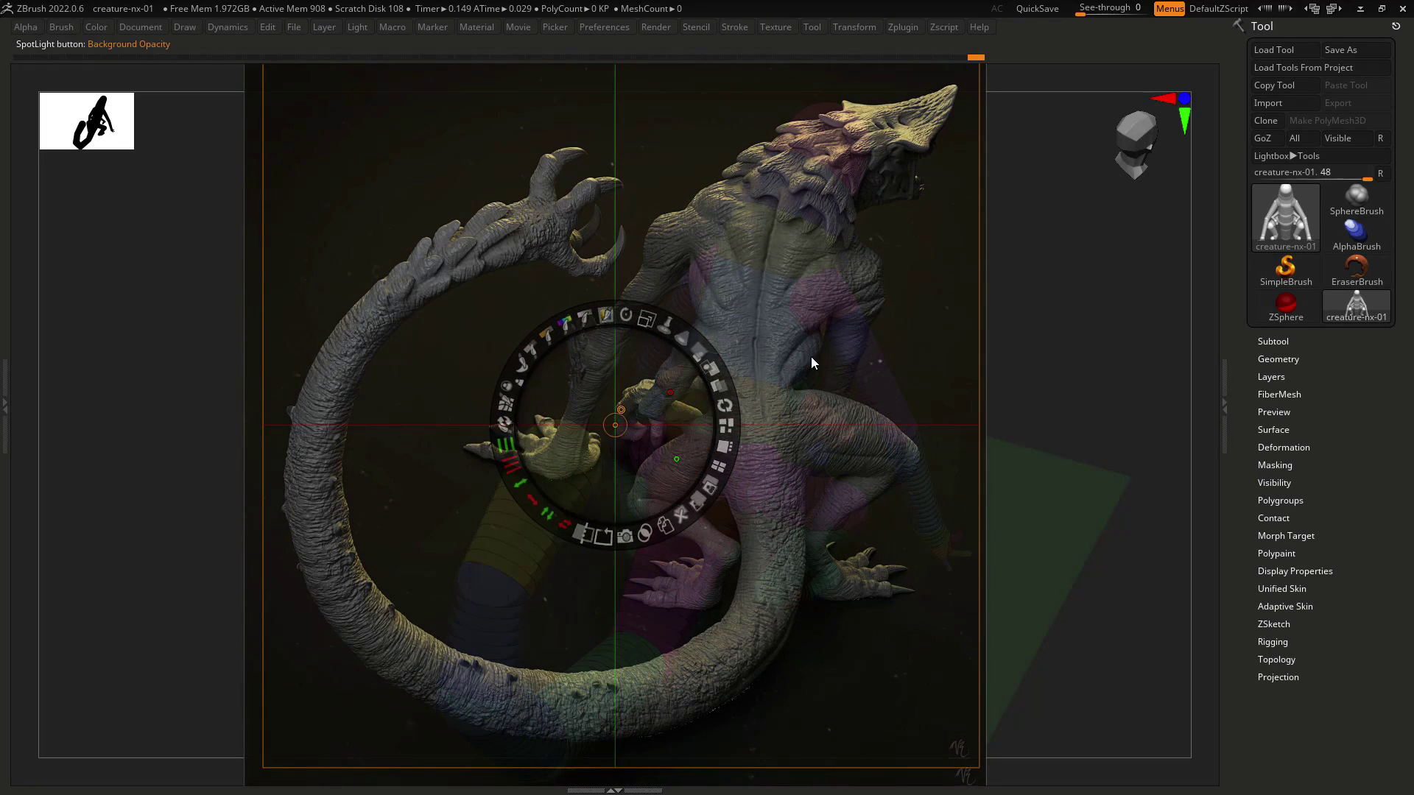
Orbit the creature to an elevated back view like the reference, comparing it with the Spotlight overlay shown and hidden.
{"action": "key", "text": "z"}
{"action": "left_click_drag", "start_coordinate": [1060, 350], "coordinate": [1060, 410]}
{"action": "key", "text": "shift+z"}
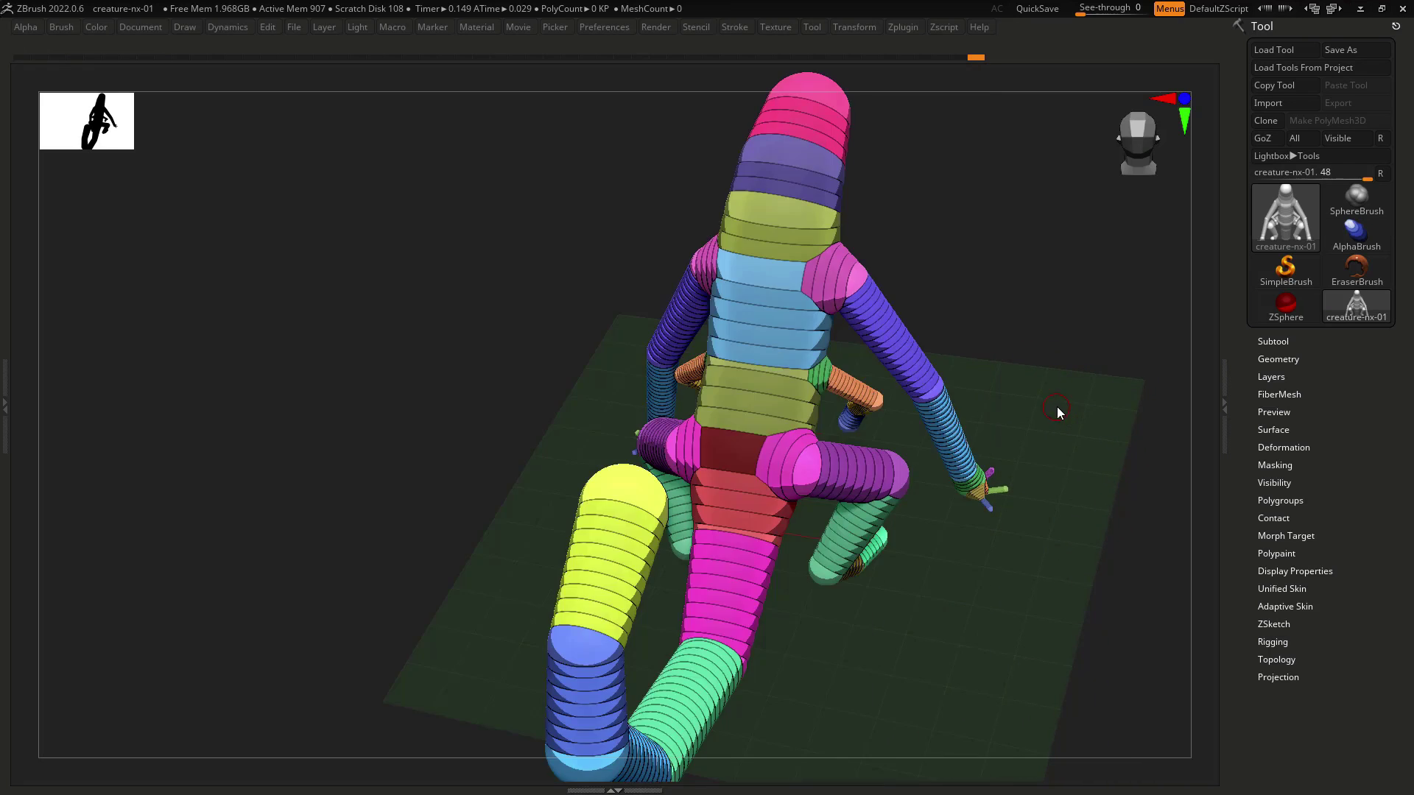
{"action": "key", "text": "shift+z"}
{"action": "left_click_drag", "start_coordinate": [1060, 405], "coordinate": [1055, 467]}
{"action": "key", "text": "shift+z"}
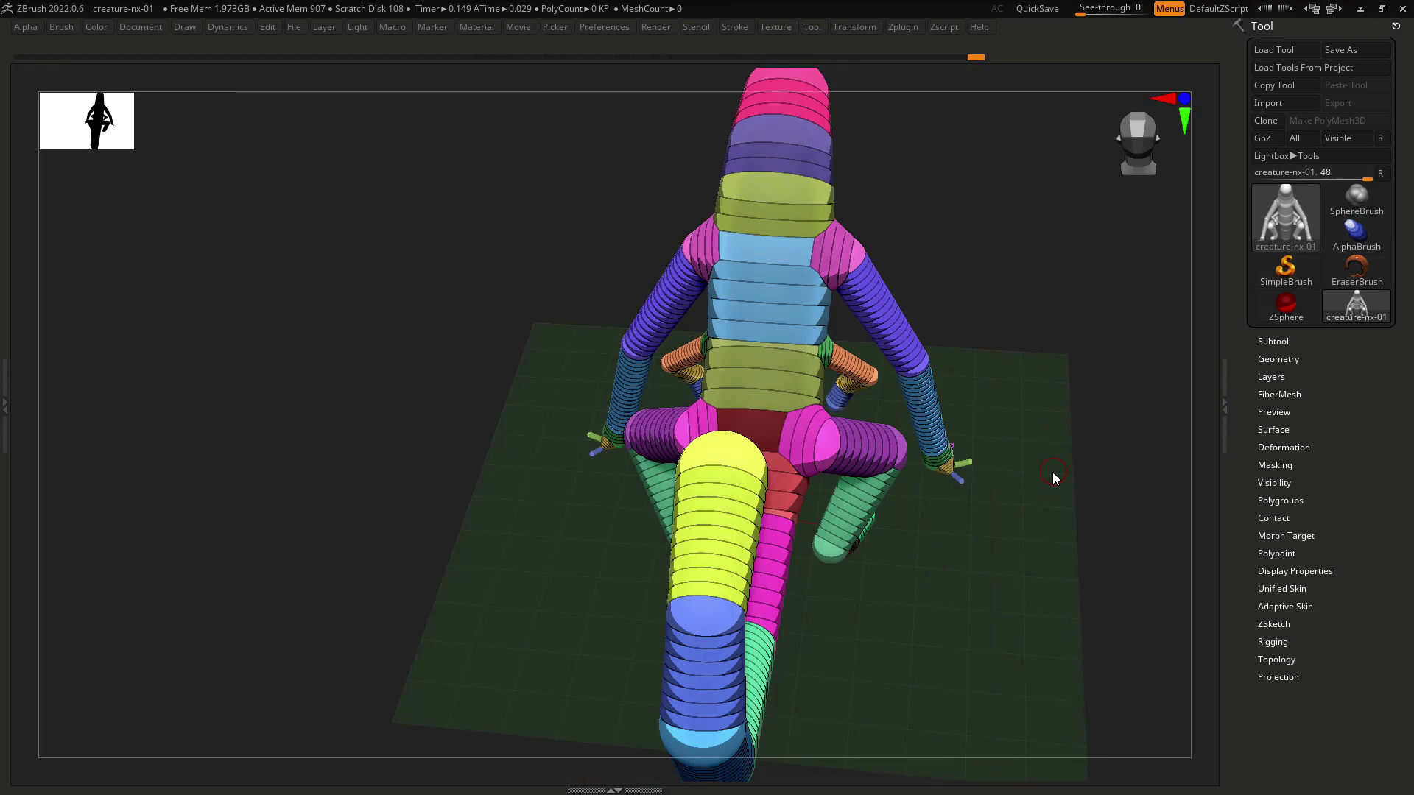
{"action": "key", "text": "shift+z"}
{"action": "mouse_move", "coordinate": [1052, 476]}
{"action": "left_mouse_down"}
{"action": "mouse_move", "coordinate": [1028, 475]}
{"action": "mouse_move", "coordinate": [1073, 476]}
{"action": "mouse_move", "coordinate": [1044, 496]}
{"action": "mouse_move", "coordinate": [1067, 464]}
{"action": "left_mouse_up"}
{"action": "key", "text": "shift+z"}
{"action": "key", "text": "Tab"}
{"action": "key", "text": "Tab"}
{"action": "key", "text": "shift+z"}
{"action": "key", "text": "shift+z"}
{"action": "key", "text": "shift+z"}
Scale the front reference image down slightly in Spotlight and reposition it over the creature.
{"action": "key", "text": "z"}
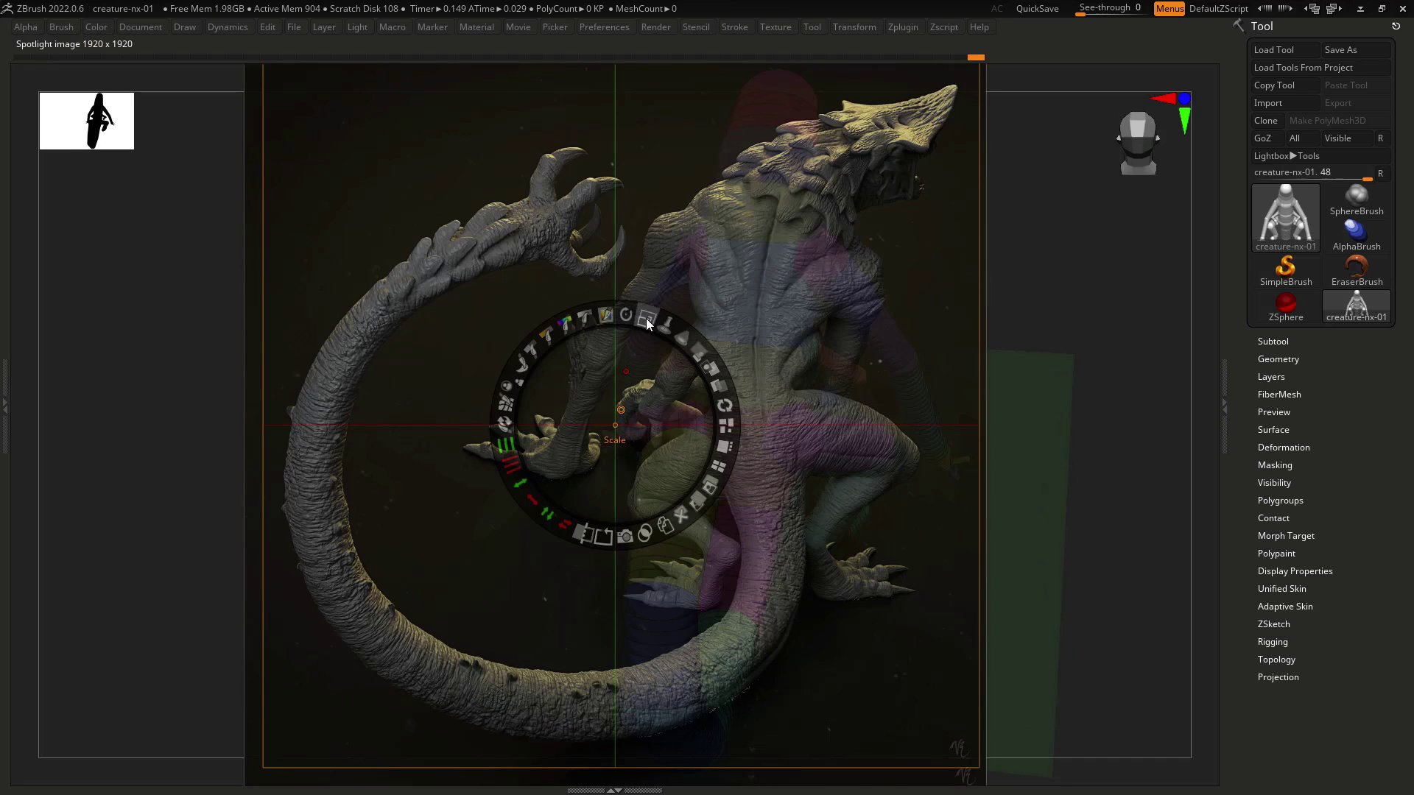
{"action": "left_click_drag", "start_coordinate": [646, 318], "coordinate": [635, 318]}
{"action": "left_click_drag", "start_coordinate": [672, 397], "coordinate": [683, 412]}
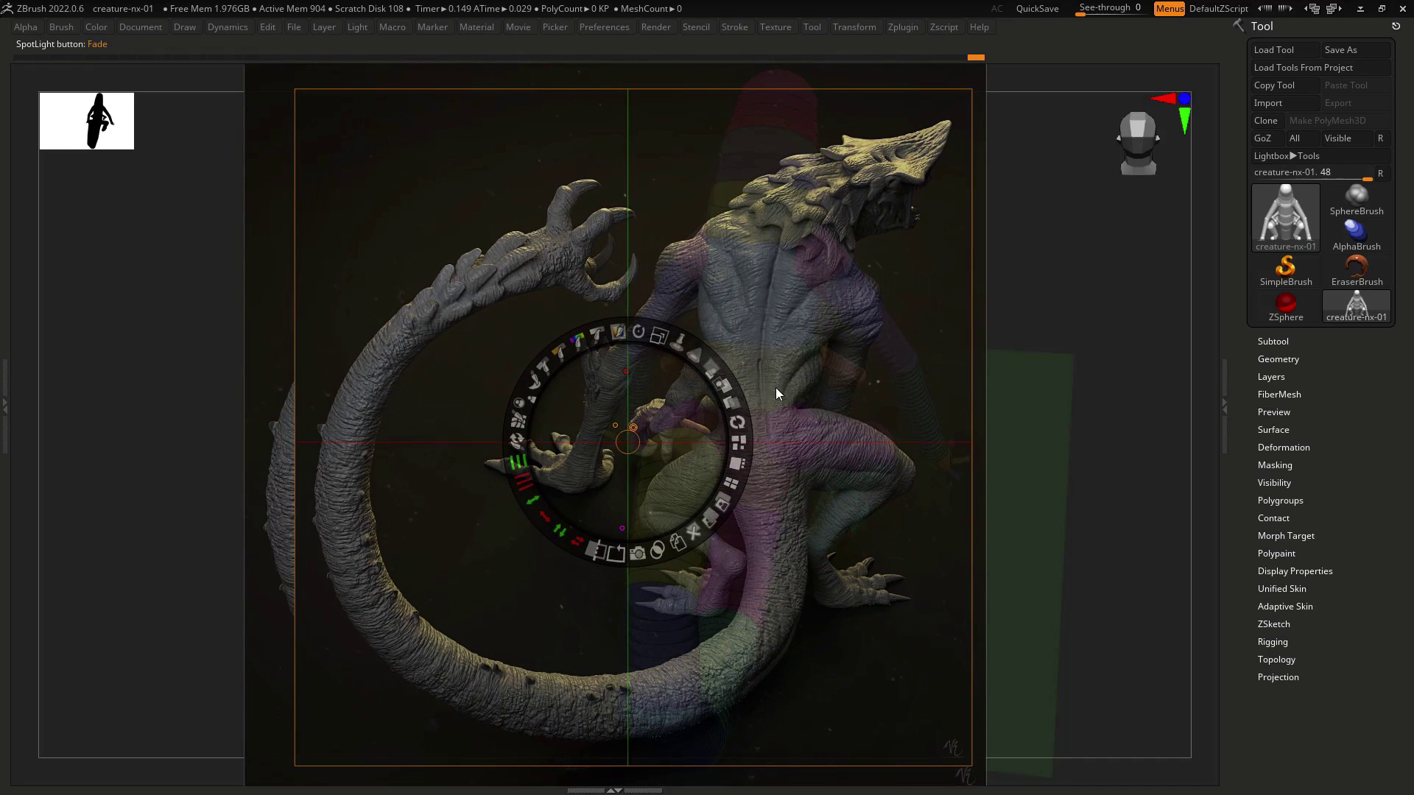
{"action": "key", "text": "z"}
Adjust the creature's viewing angle against the overlay and shift the reference image slightly to line up with the body.
{"action": "mouse_move", "coordinate": [1080, 395]}
{"action": "left_mouse_down"}
{"action": "mouse_move", "coordinate": [1133, 378]}
{"action": "mouse_move", "coordinate": [1095, 386]}
{"action": "left_mouse_up"}
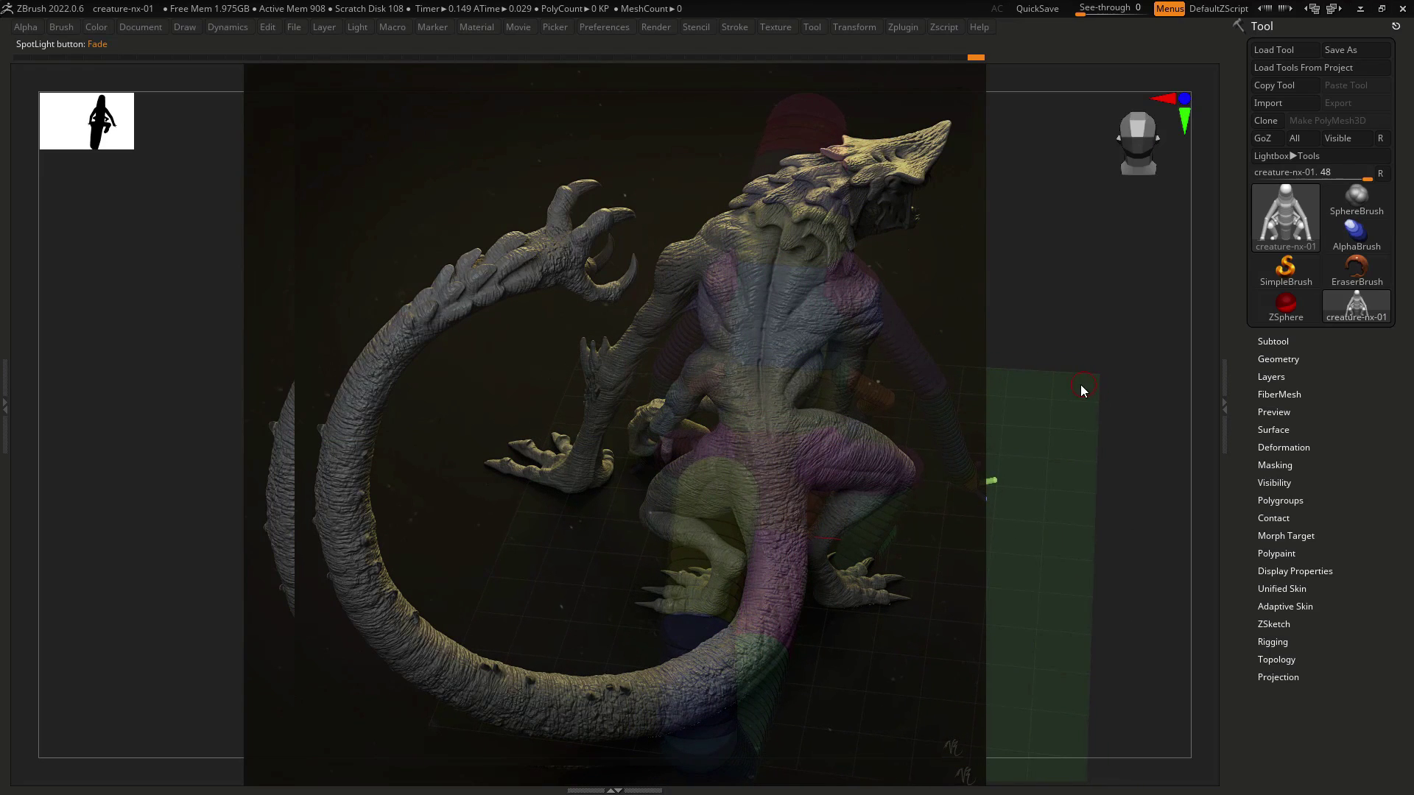
{"action": "key", "text": "shift+z"}
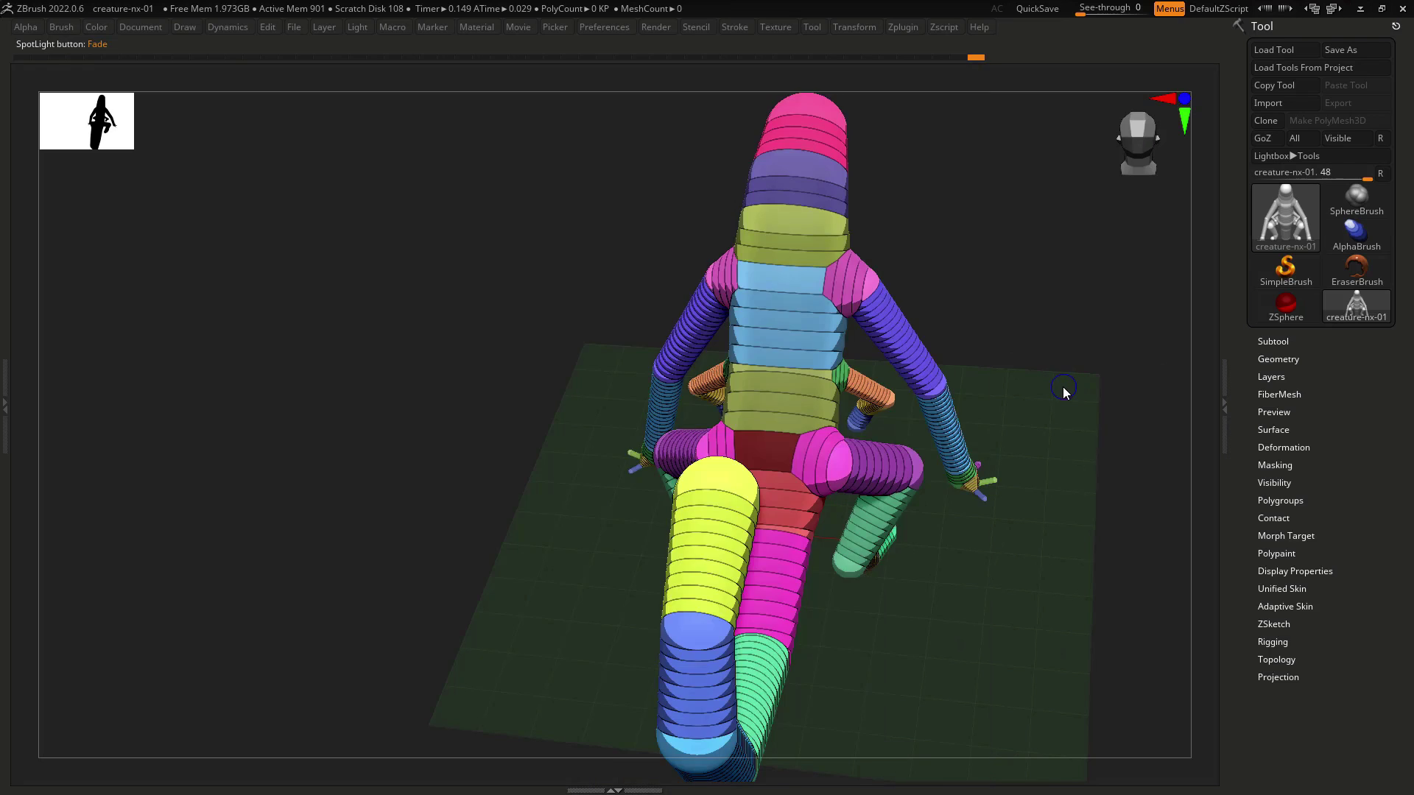
{"action": "key", "text": "shift+z"}
{"action": "key", "text": "z"}
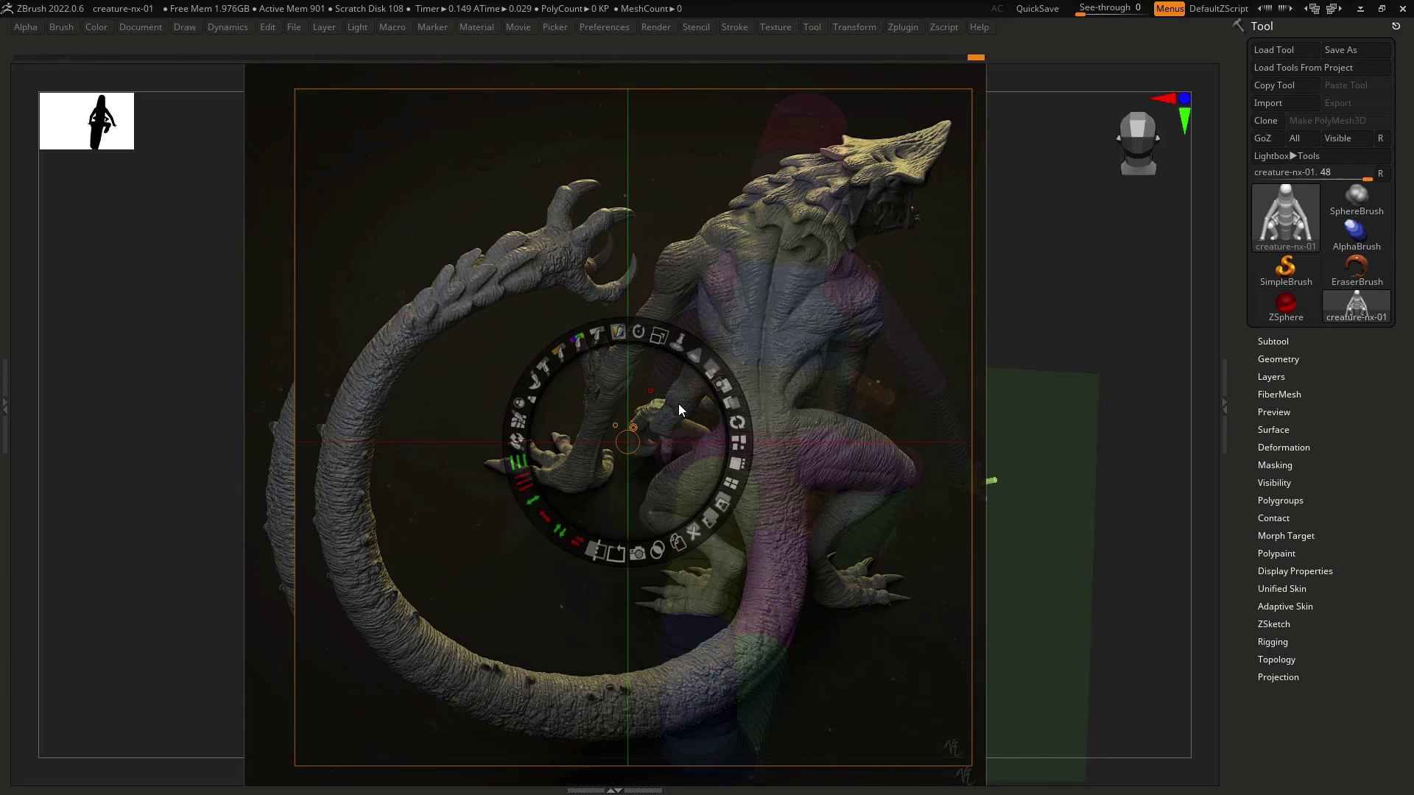
{"action": "left_click_drag", "start_coordinate": [664, 393], "coordinate": [677, 391]}
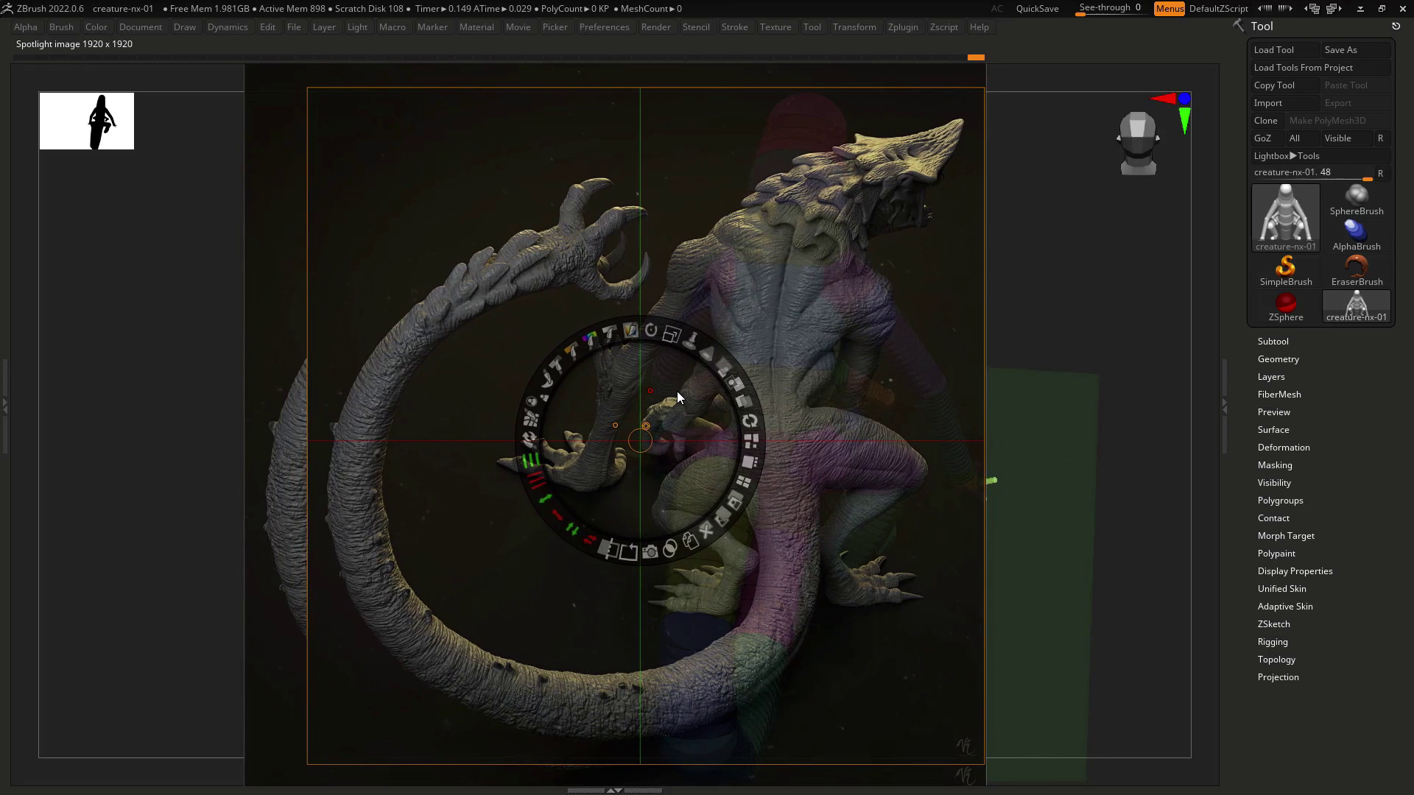
Delete the duplicate reference image behind the scaled one, place the Spotlight dial on the creature's lower back, and leave Spotlight editing.
{"action": "left_click", "coordinate": [285, 436]}
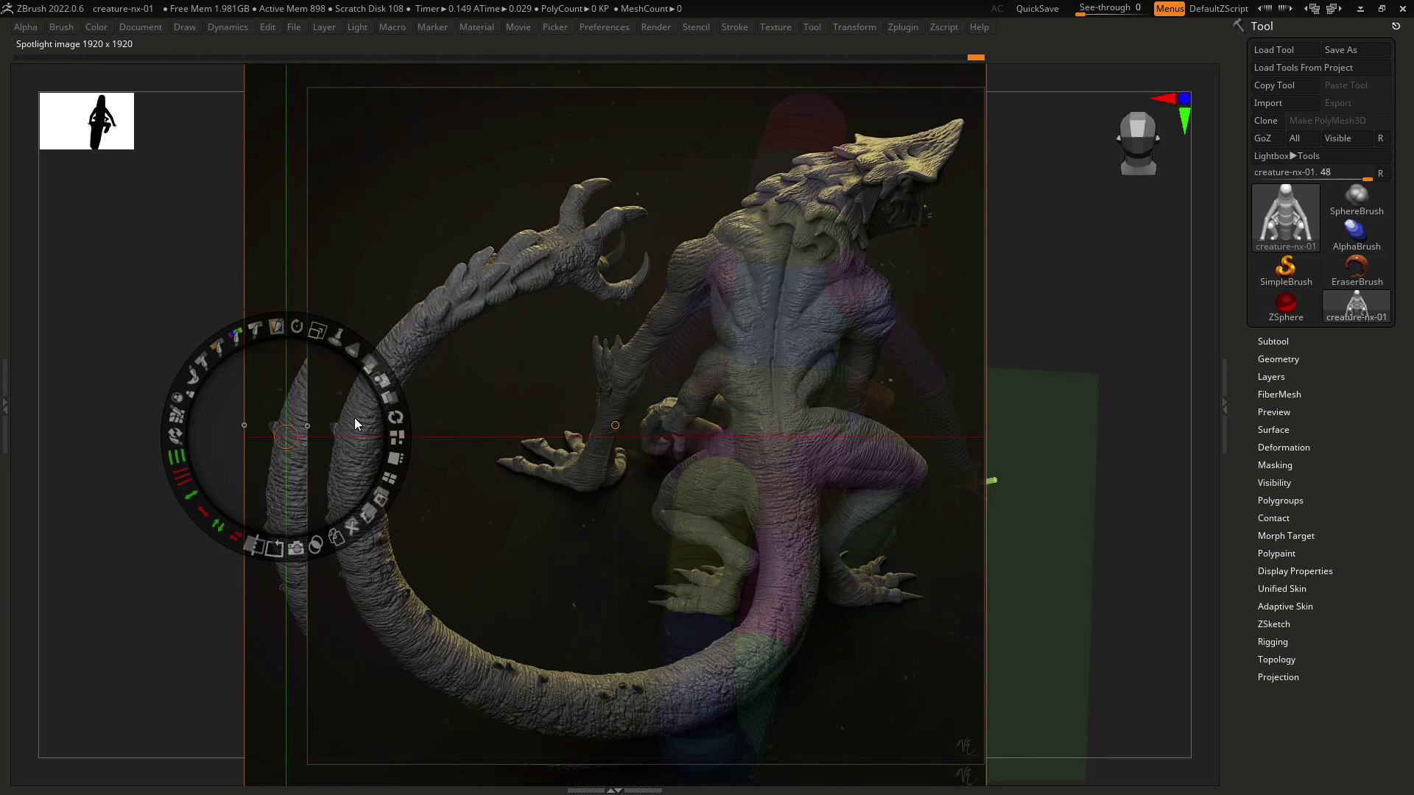
{"action": "left_click", "coordinate": [352, 529]}
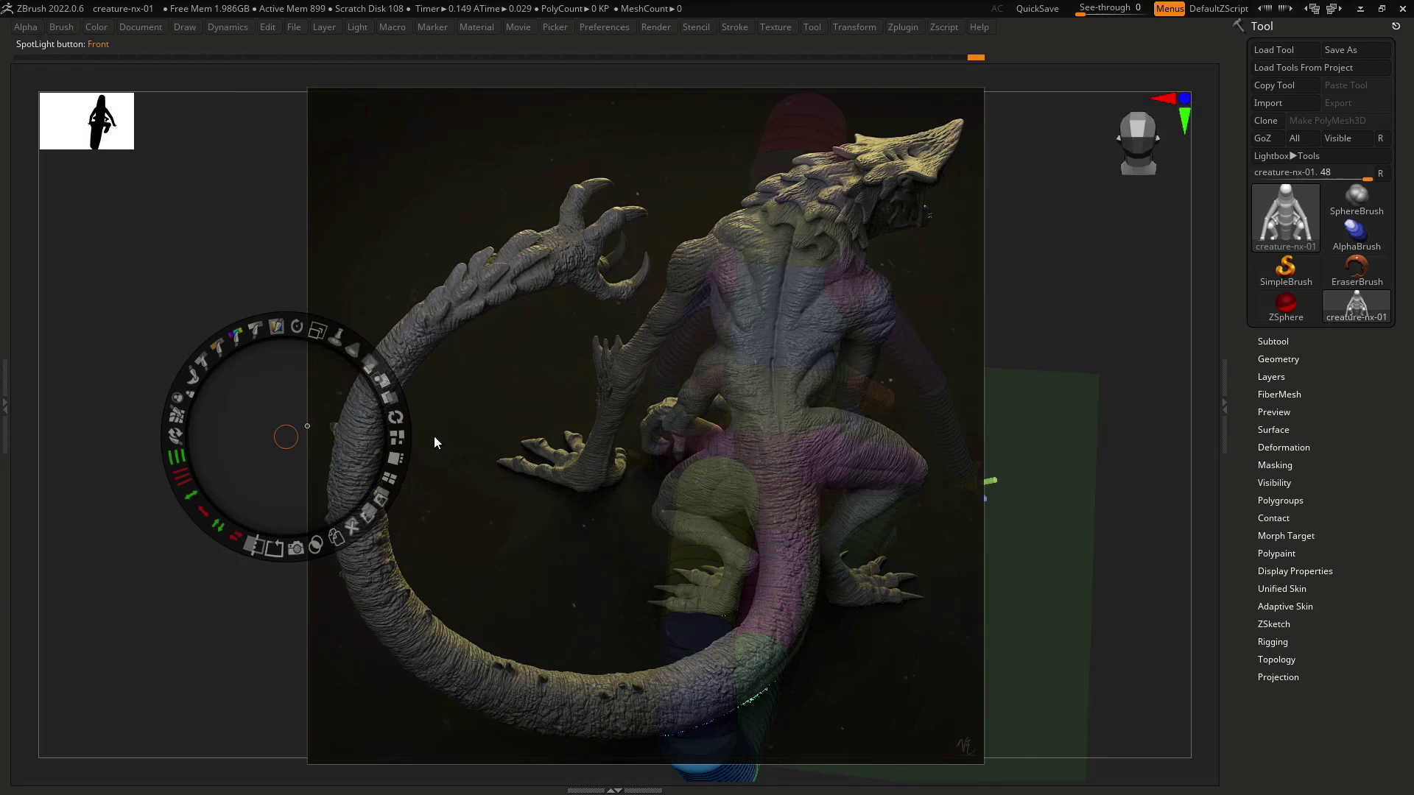
{"action": "left_click_drag", "start_coordinate": [430, 434], "coordinate": [784, 425]}
{"action": "key", "text": "z"}
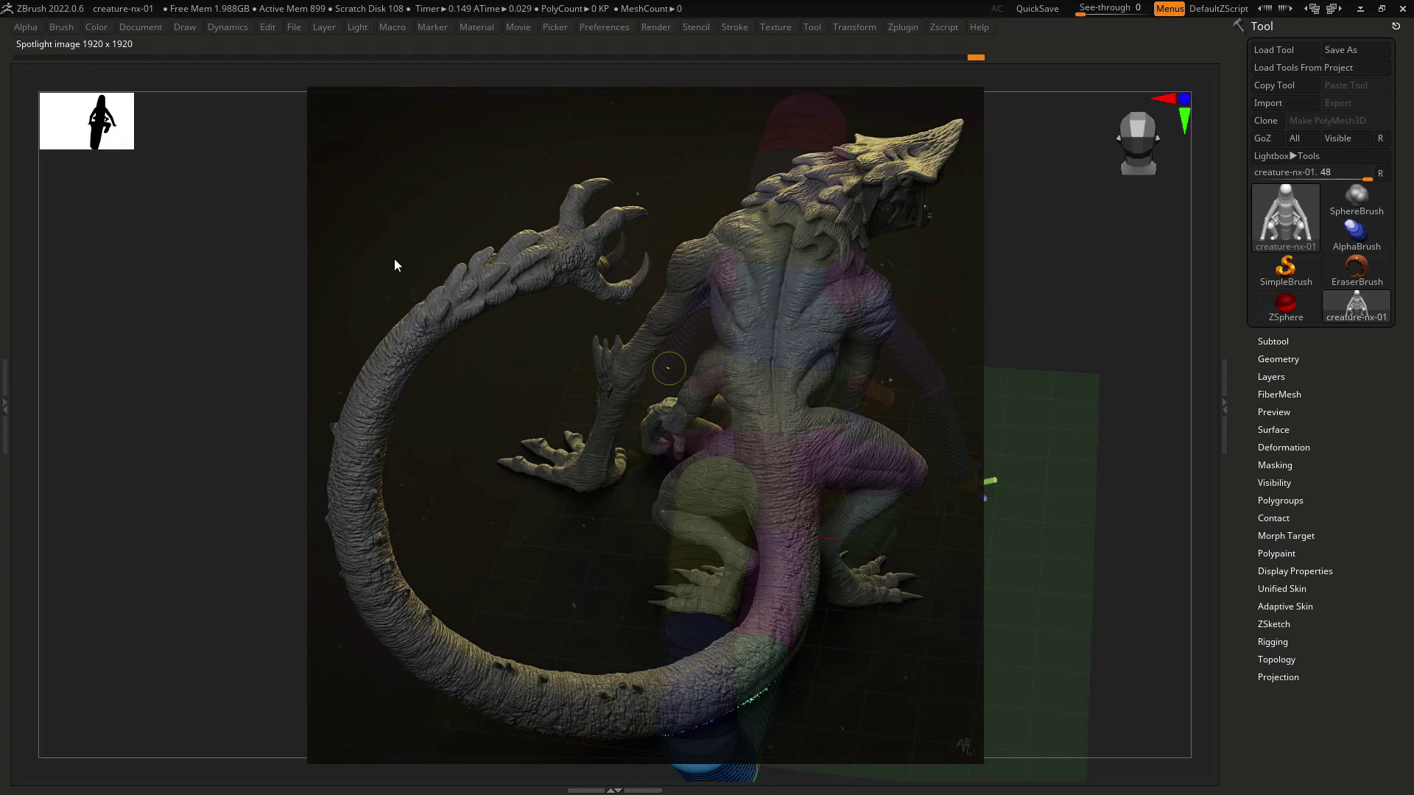
Store the current camera view as the Front and Back views in ZAppLink Properties.
{"action": "left_click", "coordinate": [139, 25]}
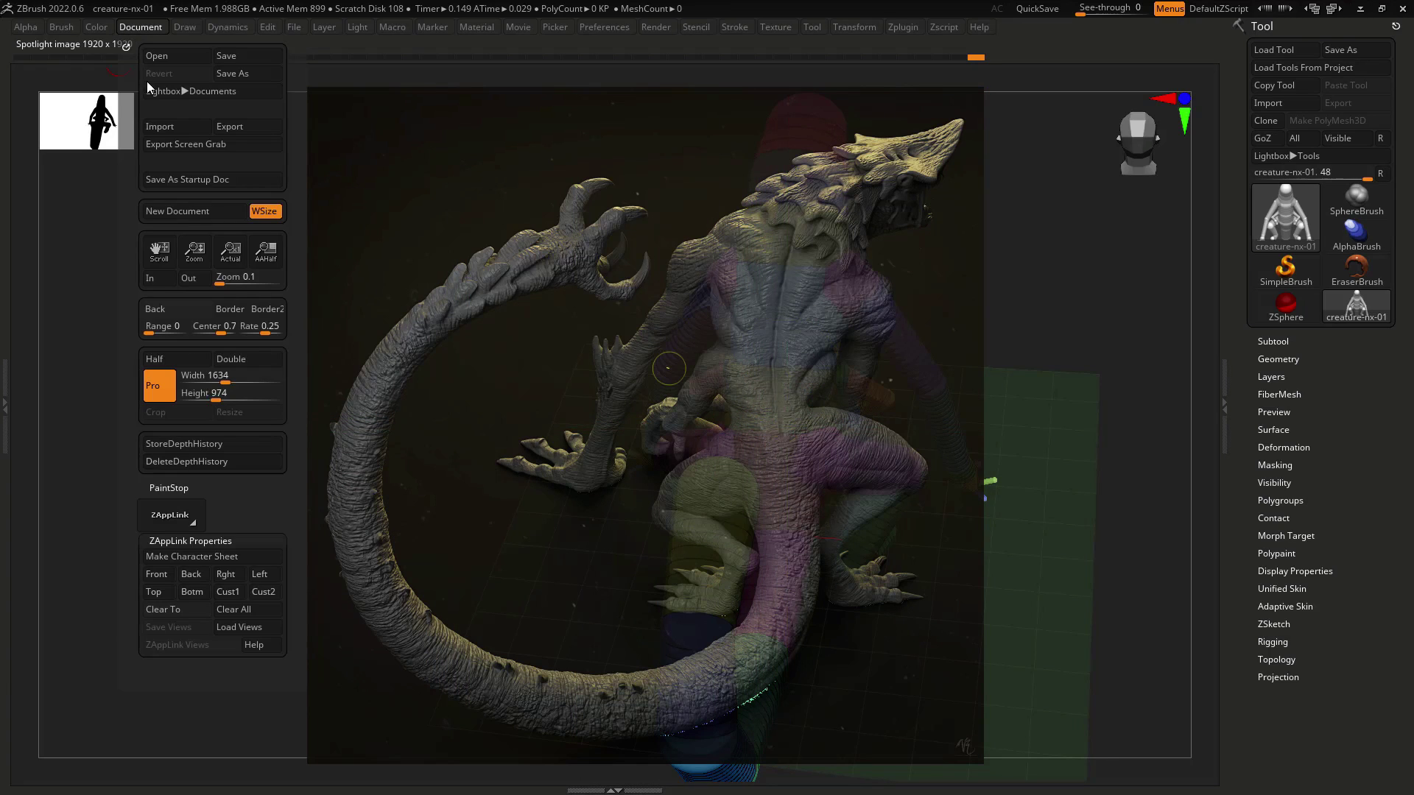
{"action": "left_click", "coordinate": [156, 575]}
{"action": "left_click", "coordinate": [189, 575]}
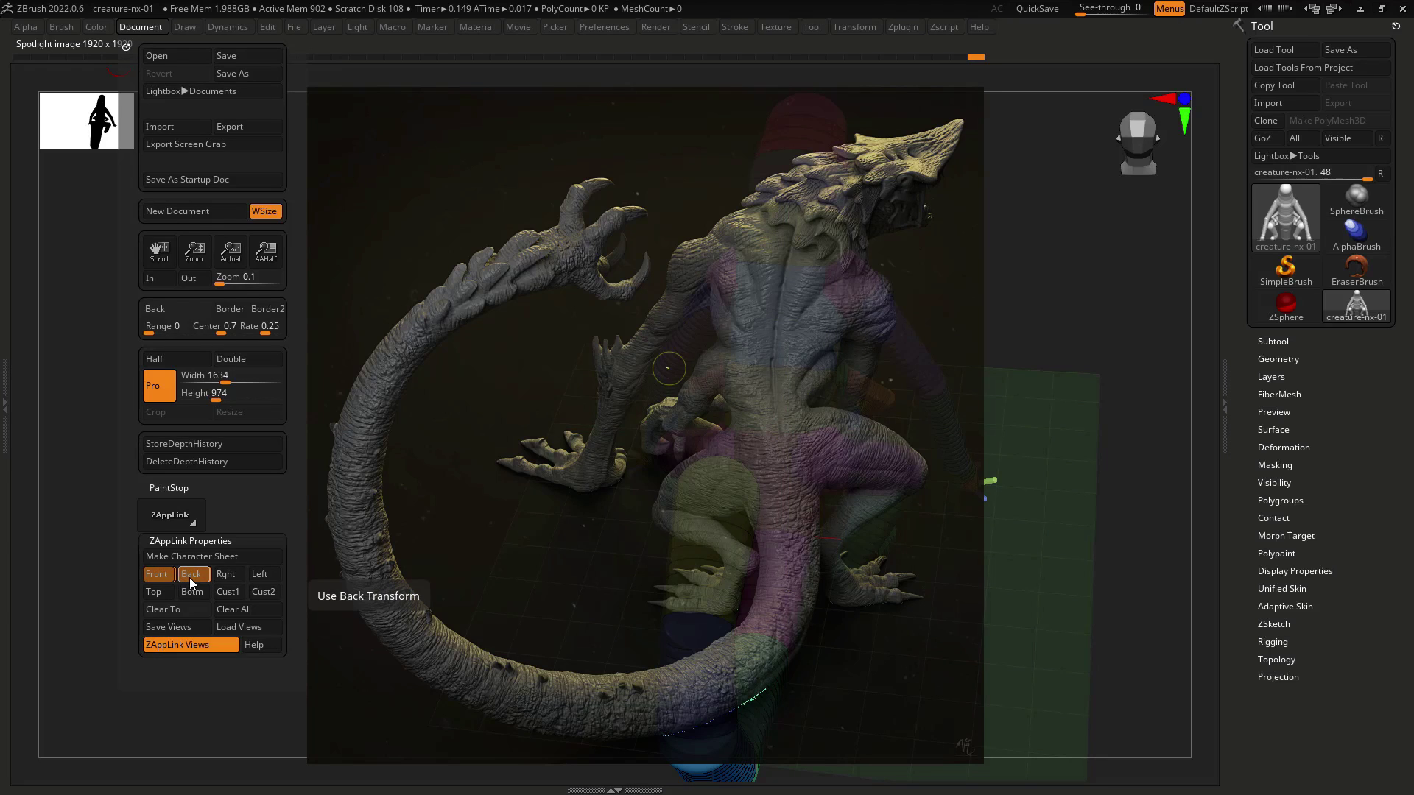
Orbit the creature to a side view without the overlay and recall the stored Front view.
{"action": "key", "text": "shift+z"}
{"action": "left_click_drag", "start_coordinate": [983, 592], "coordinate": [895, 571]}
{"action": "left_click_drag", "start_coordinate": [1159, 384], "coordinate": [766, 338], "text": "alt"}
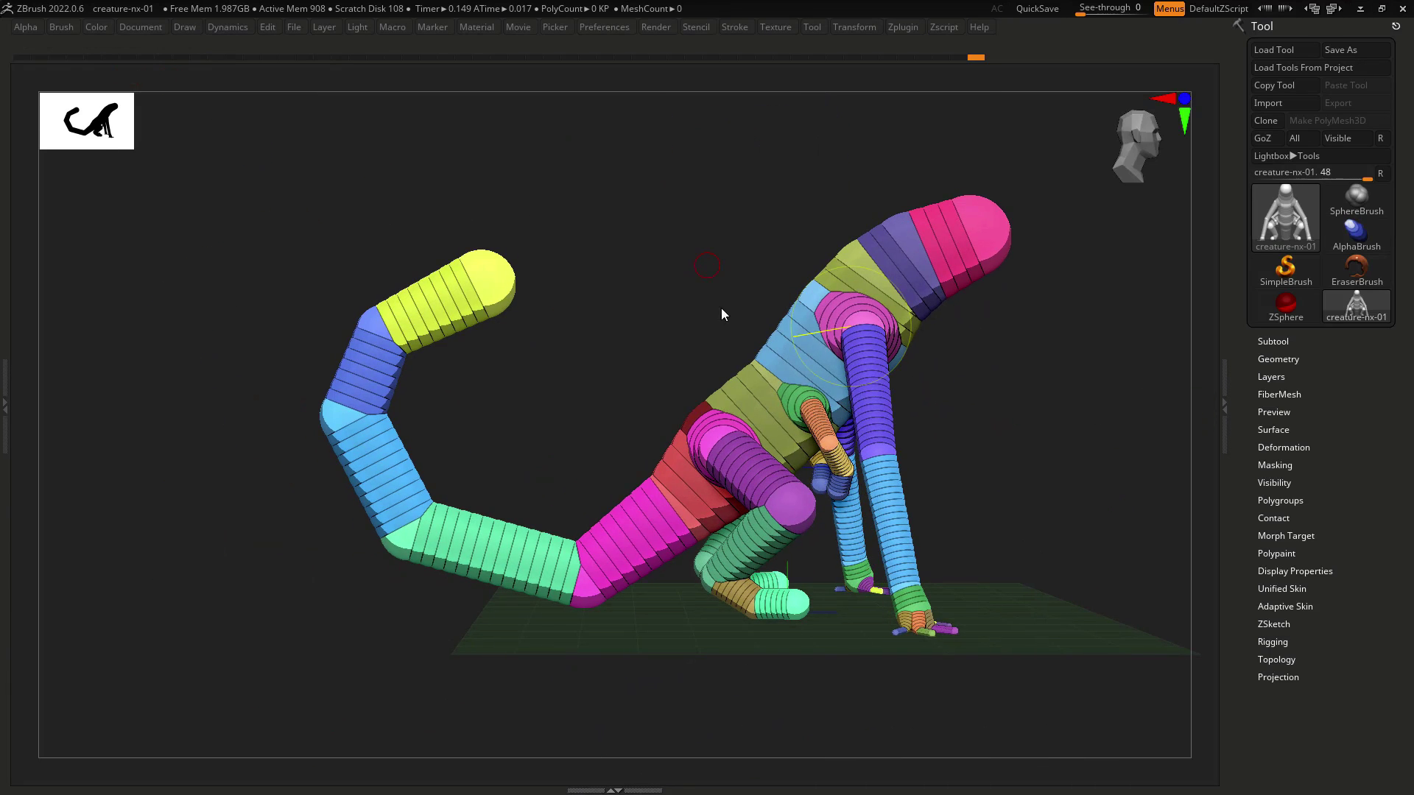
{"action": "left_click", "coordinate": [106, 26]}
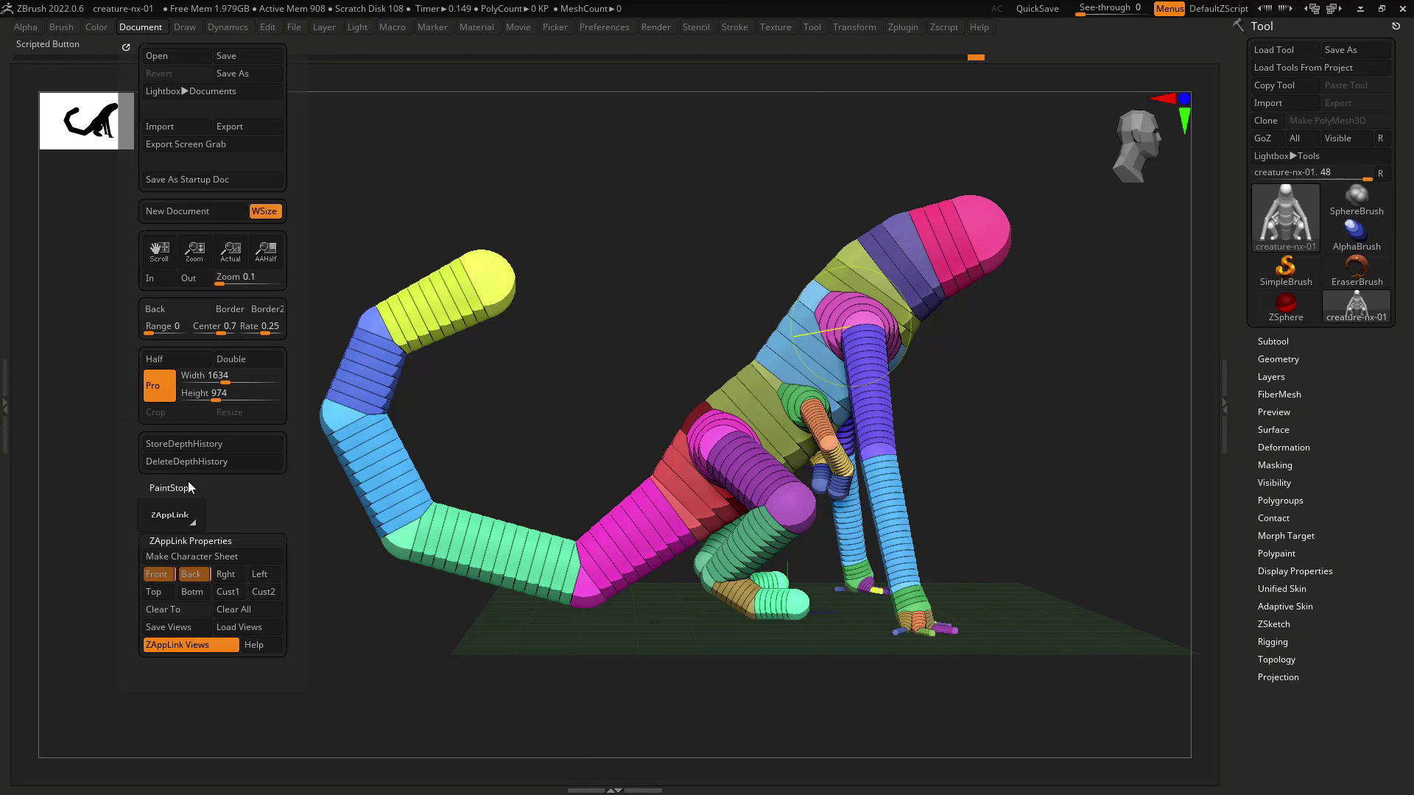
{"action": "left_click", "coordinate": [156, 575]}
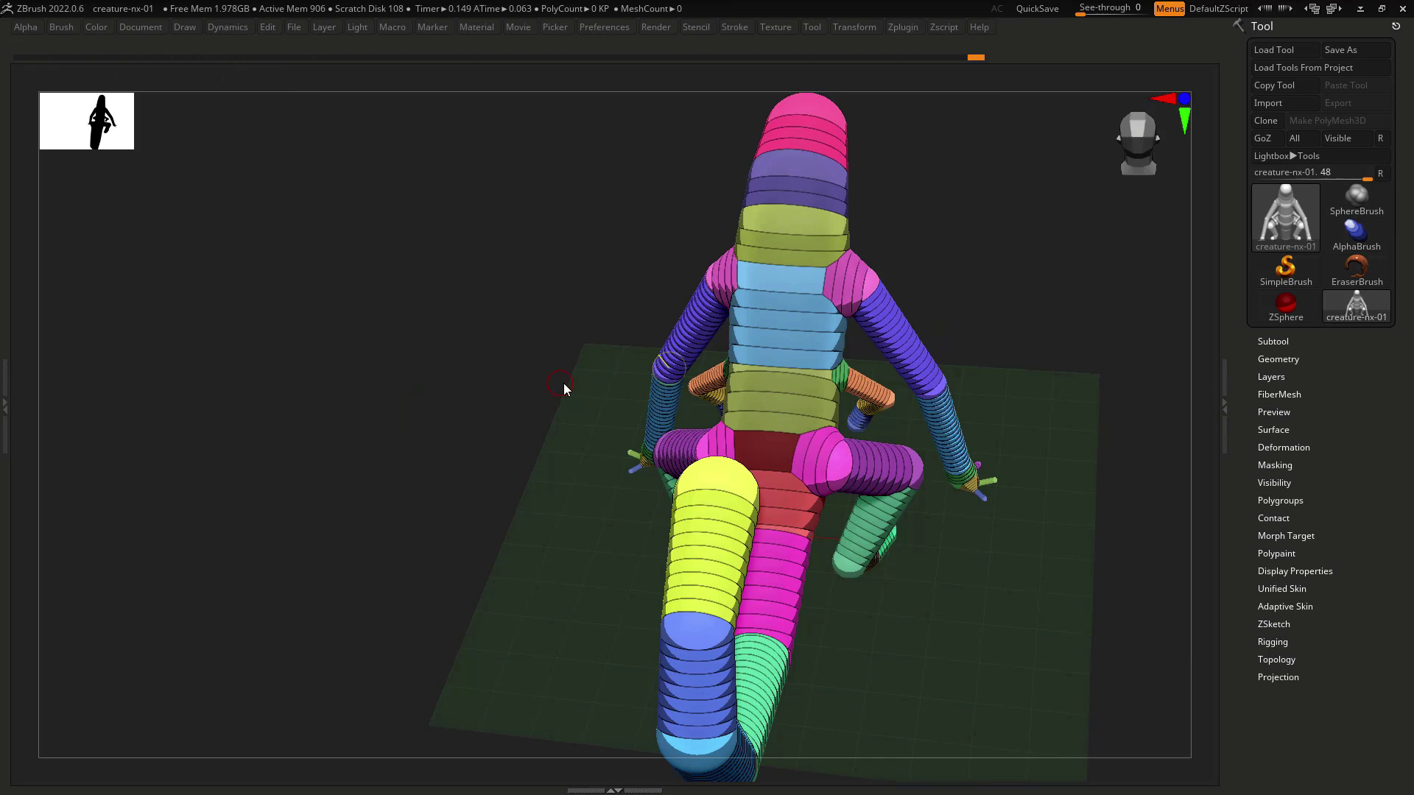
Adjust the creature's view and move the reference image over it so the torsos line up.
{"action": "left_click_drag", "start_coordinate": [568, 385], "coordinate": [497, 391]}
{"action": "key", "text": "shift+z"}
{"action": "key", "text": "z"}
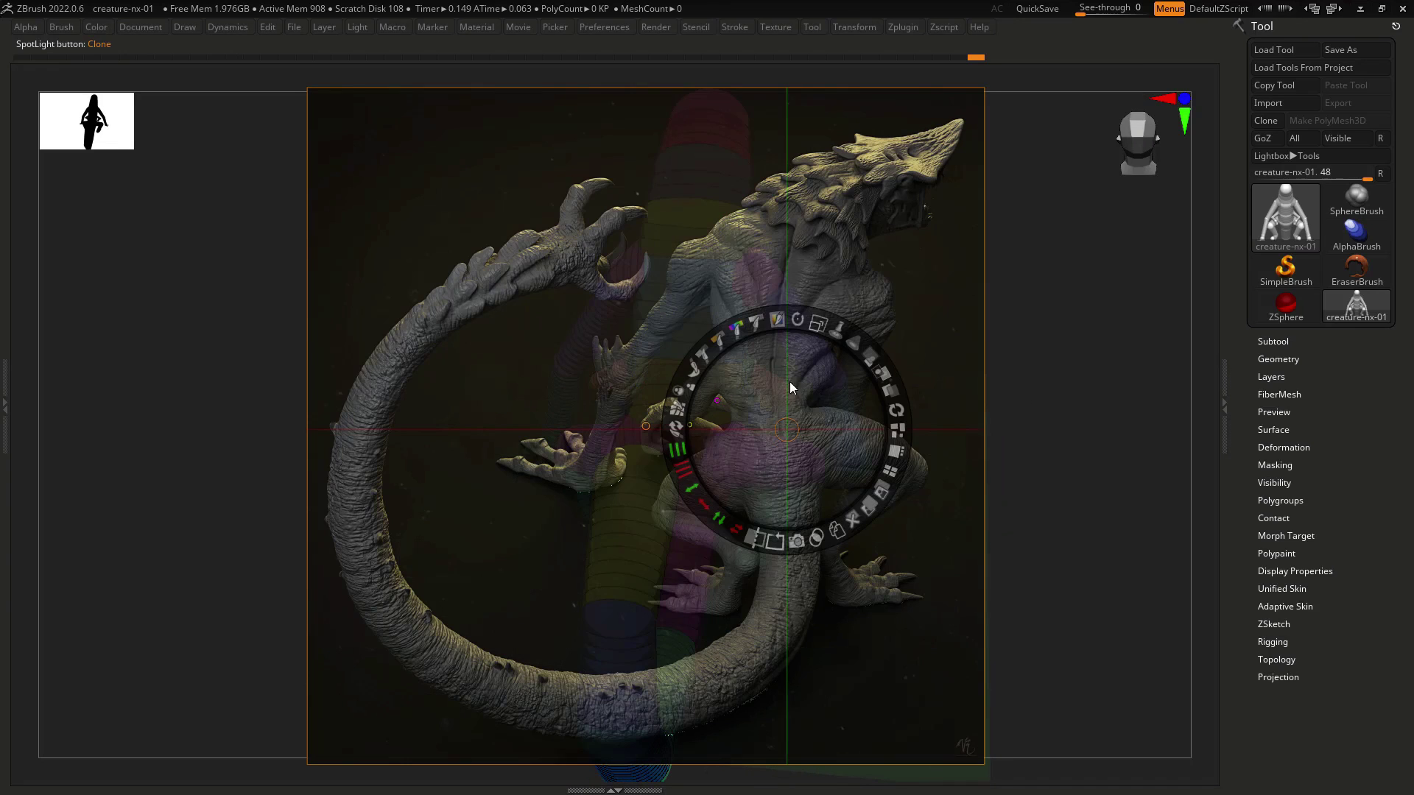
{"action": "left_click_drag", "start_coordinate": [801, 405], "coordinate": [722, 420]}
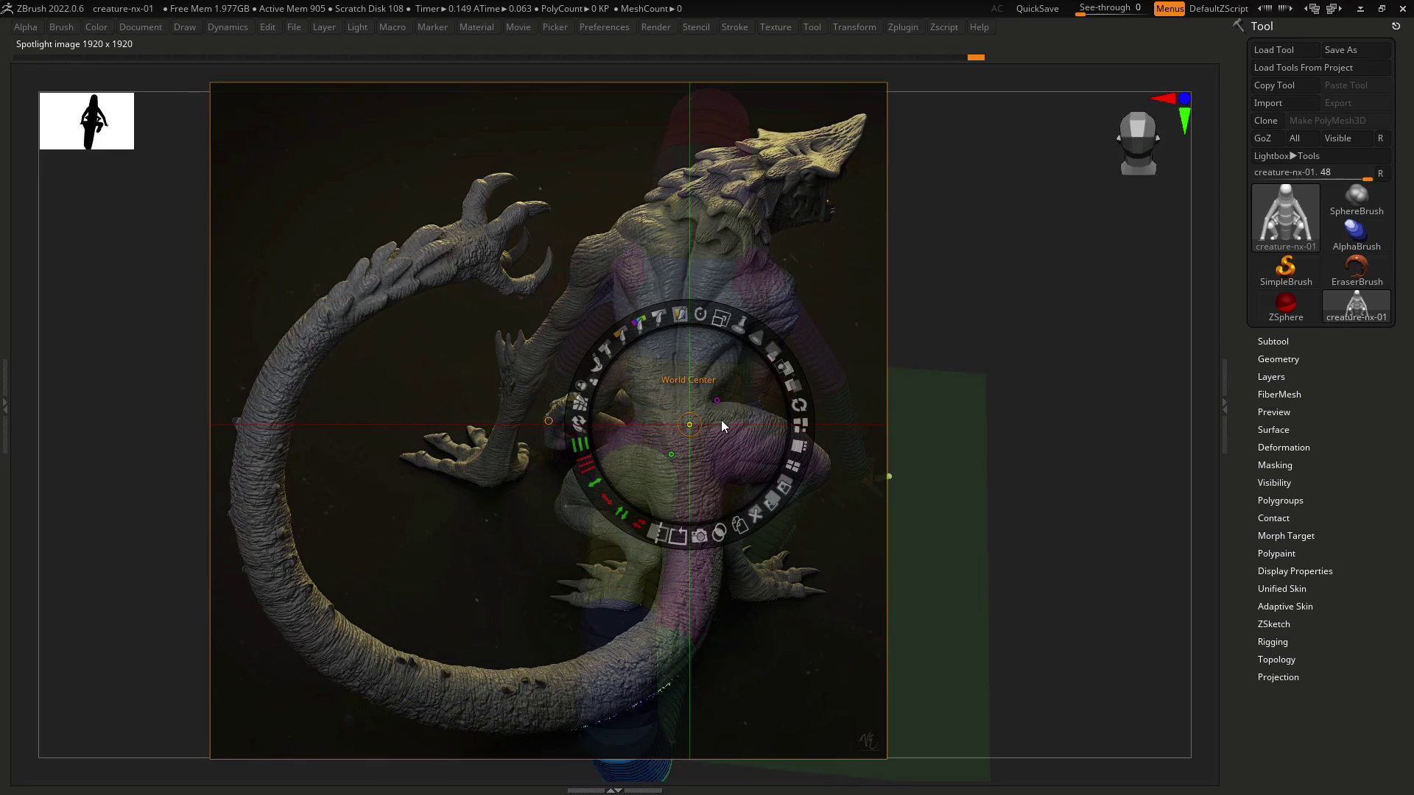
{"action": "key", "text": "z"}
Lower the reference image's Opacity in Spotlight and fine-tune the creature's view against the overlay.
{"action": "left_click_drag", "start_coordinate": [943, 374], "coordinate": [943, 377]}
{"action": "key", "text": "z"}
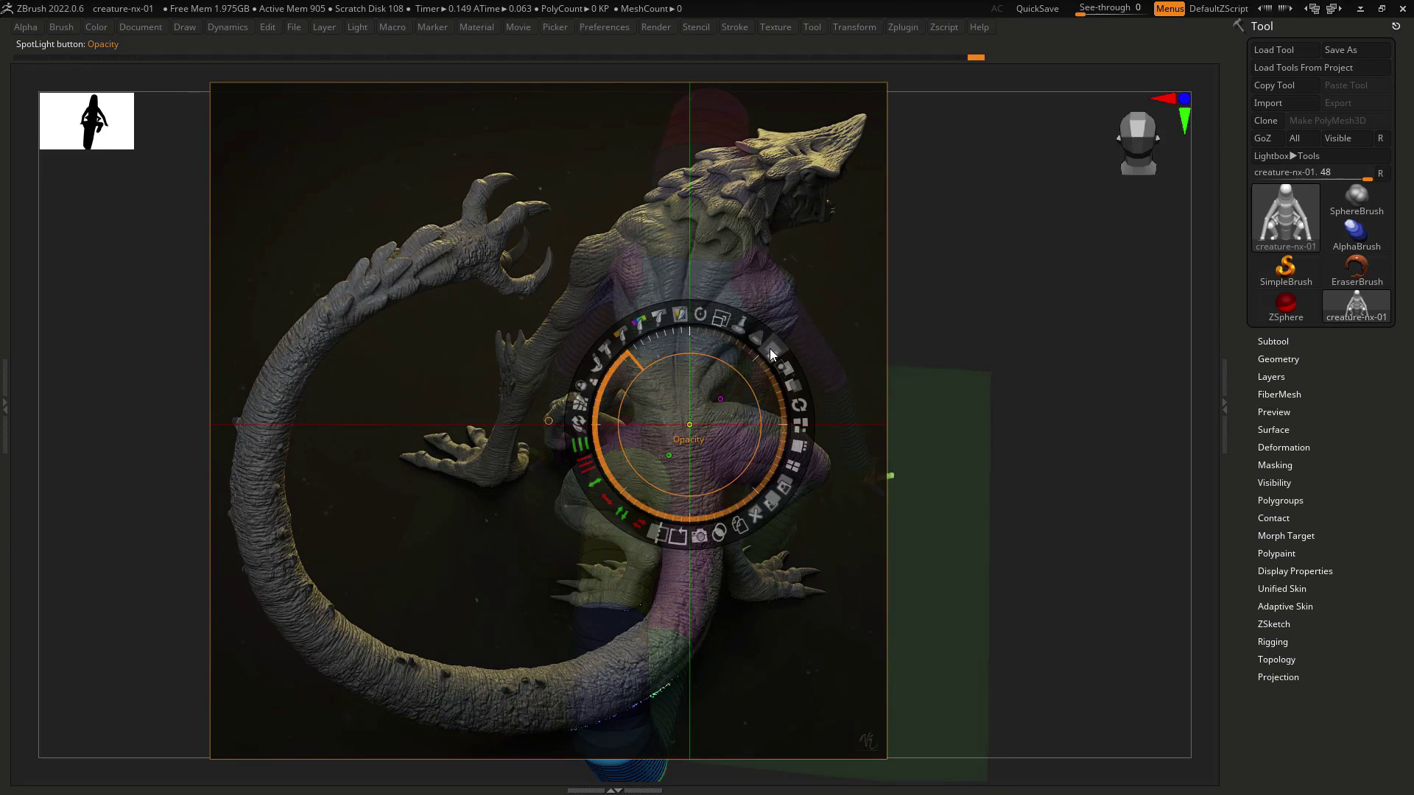
{"action": "left_click_drag", "start_coordinate": [764, 346], "coordinate": [745, 331]}
{"action": "key", "text": "z"}
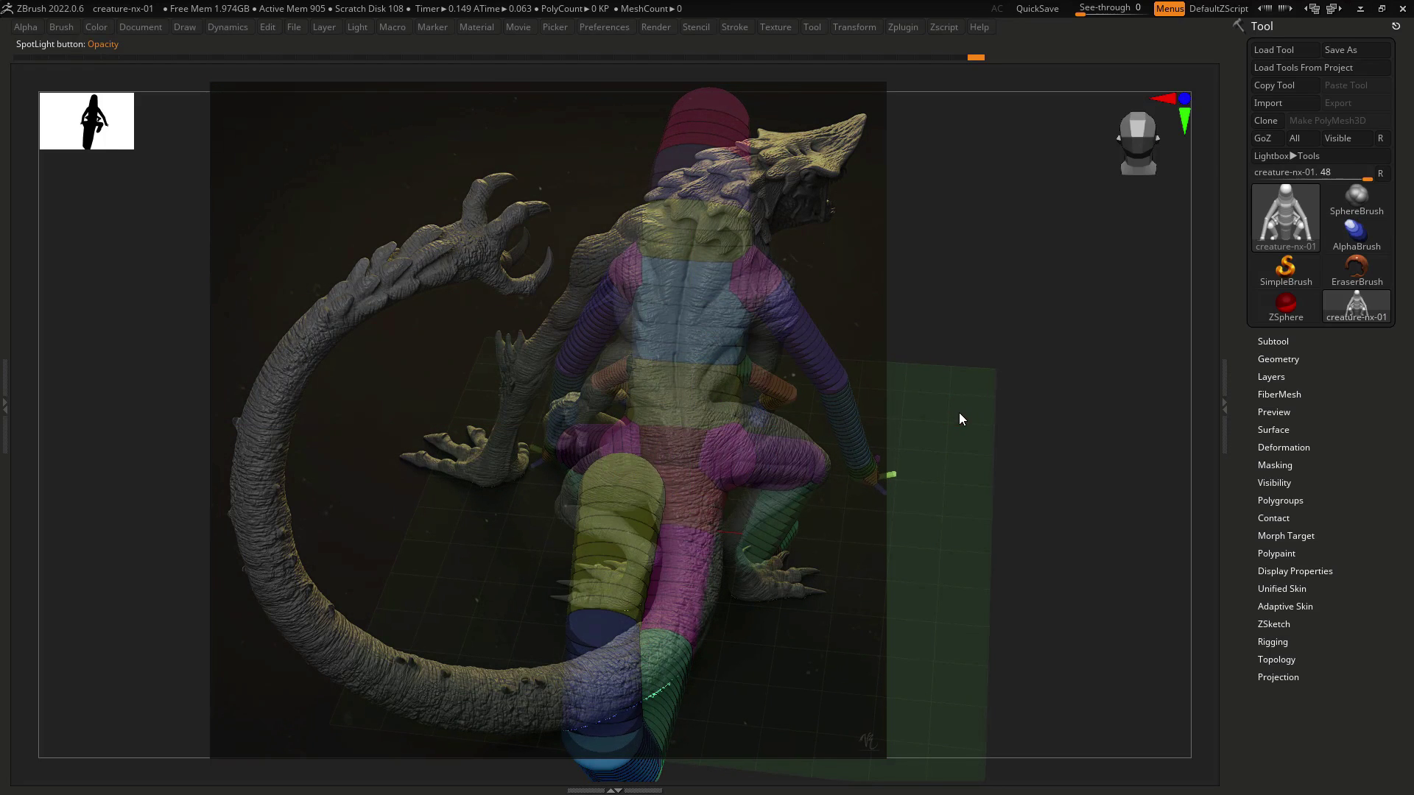
{"action": "key", "text": "shift+f"}
{"action": "key", "text": "shift+f"}
{"action": "mouse_move", "coordinate": [966, 410]}
{"action": "left_mouse_down"}
{"action": "mouse_move", "coordinate": [1026, 453]}
{"action": "mouse_move", "coordinate": [1156, 454]}
{"action": "mouse_move", "coordinate": [926, 410]}
{"action": "mouse_move", "coordinate": [970, 399]}
{"action": "left_mouse_up"}
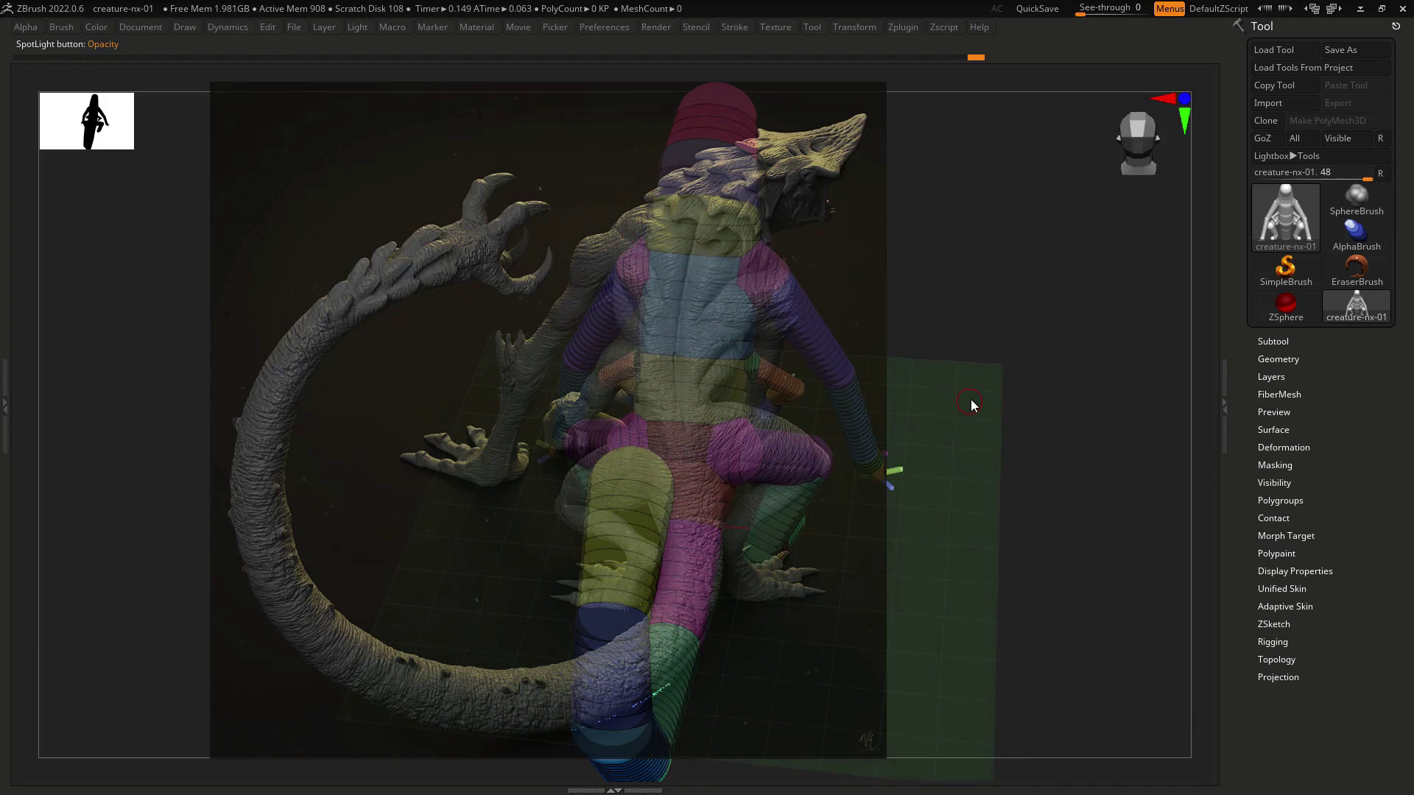
Clear all stored ZAppLink views and store the current camera view as both Front and Back.
{"action": "left_click", "coordinate": [140, 28]}
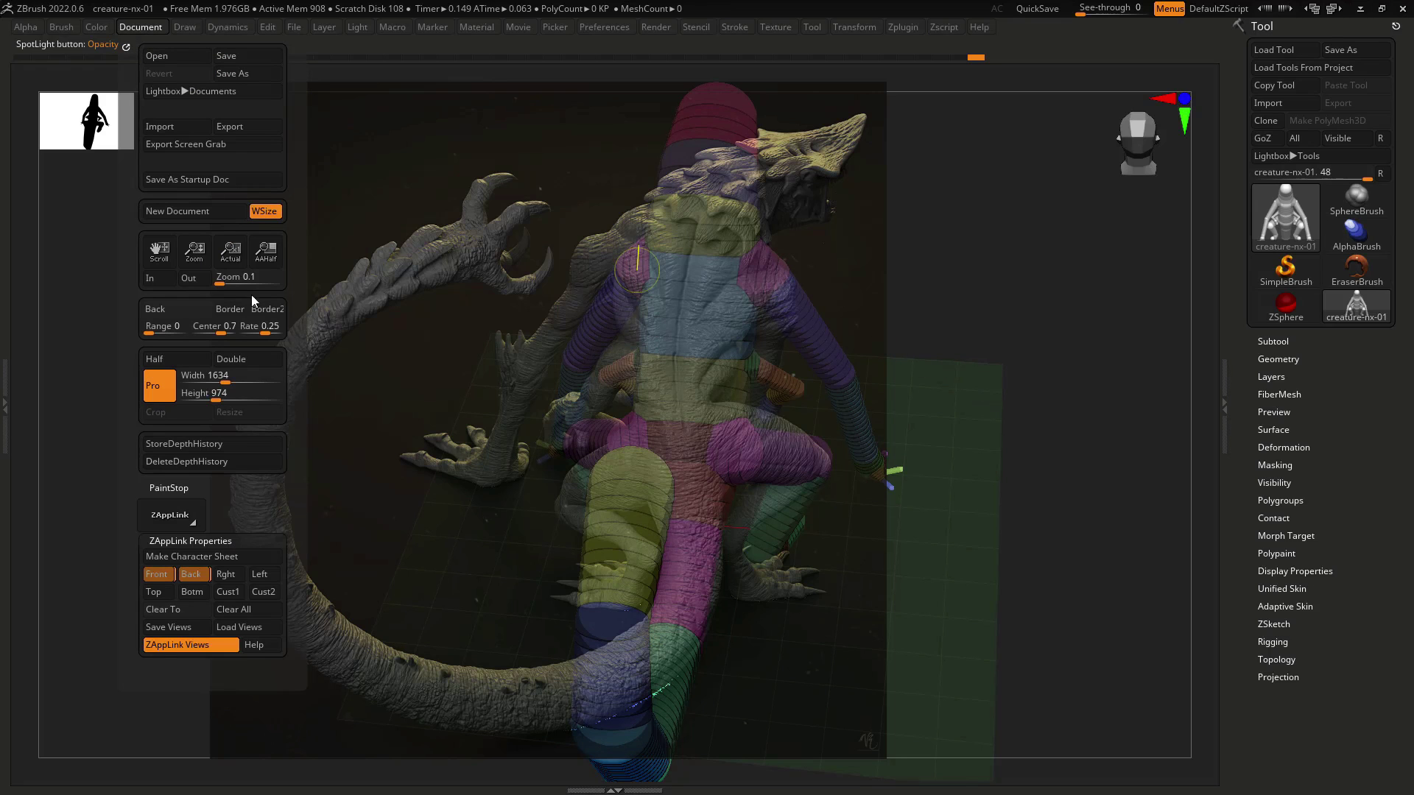
{"action": "left_click", "coordinate": [234, 609]}
{"action": "left_click", "coordinate": [682, 224]}
{"action": "left_click", "coordinate": [140, 27]}
{"action": "left_click", "coordinate": [167, 575]}
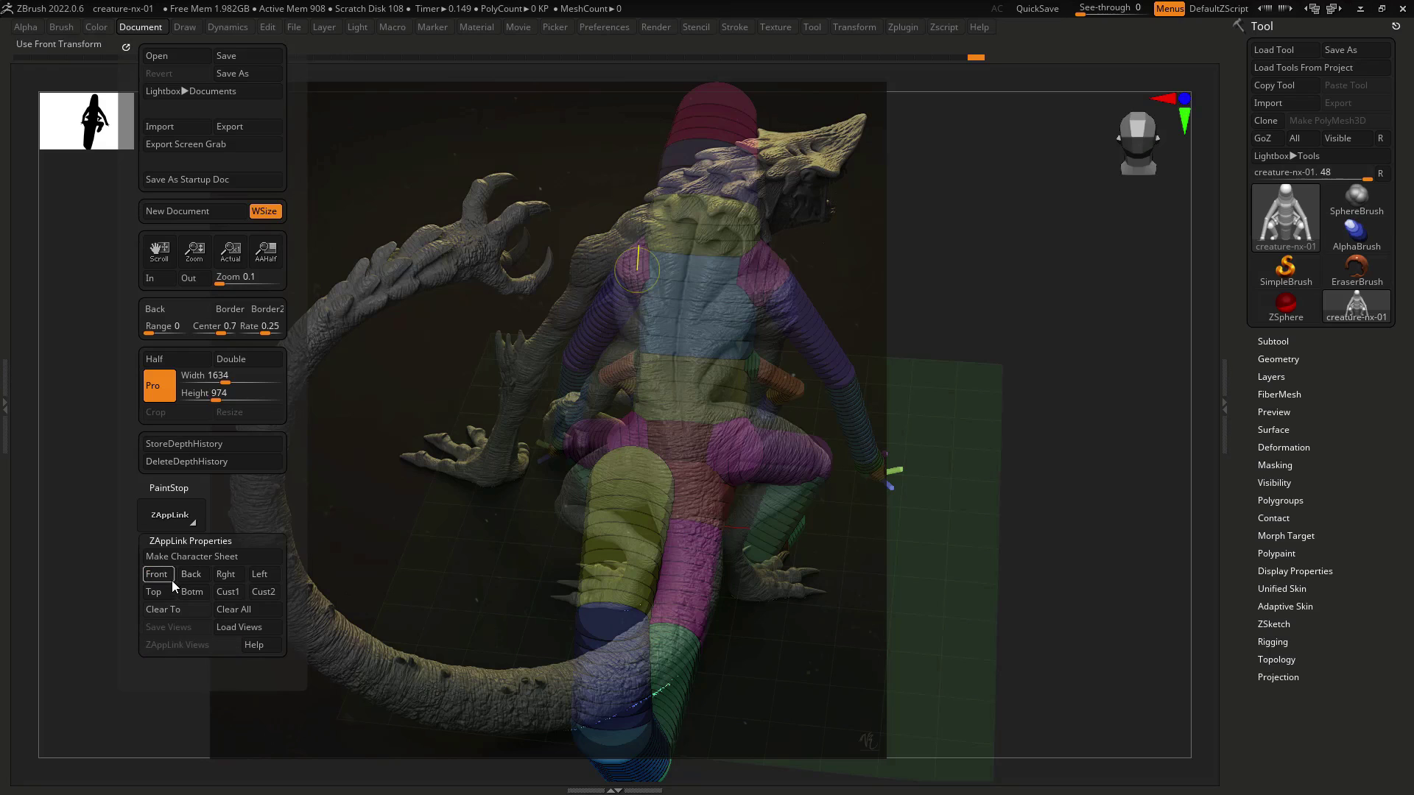
{"action": "left_click", "coordinate": [189, 573]}
Hide the overlay and recall the stored Back and Front views to check the saved camera.
{"action": "key", "text": "shift+z"}
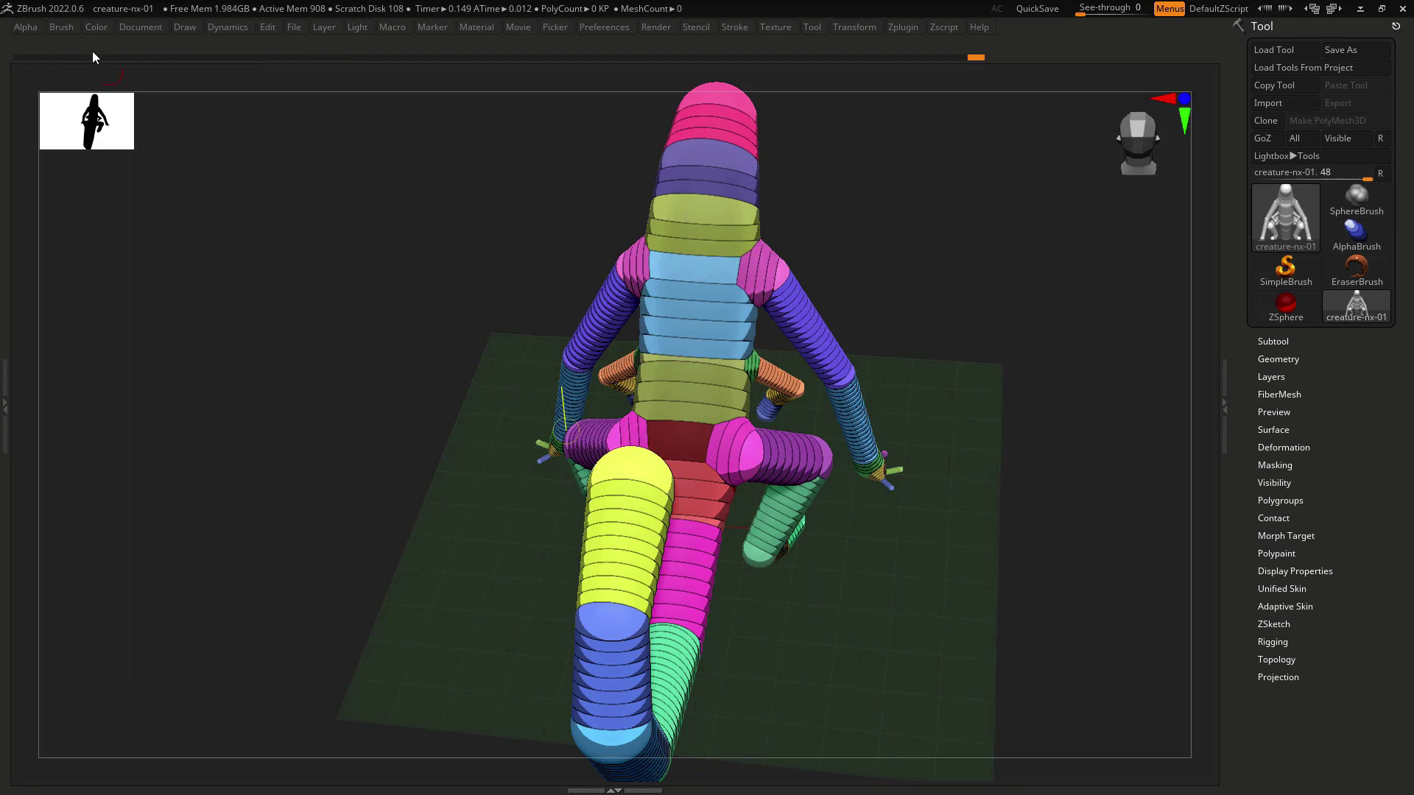
{"action": "mouse_move", "coordinate": [133, 30]}
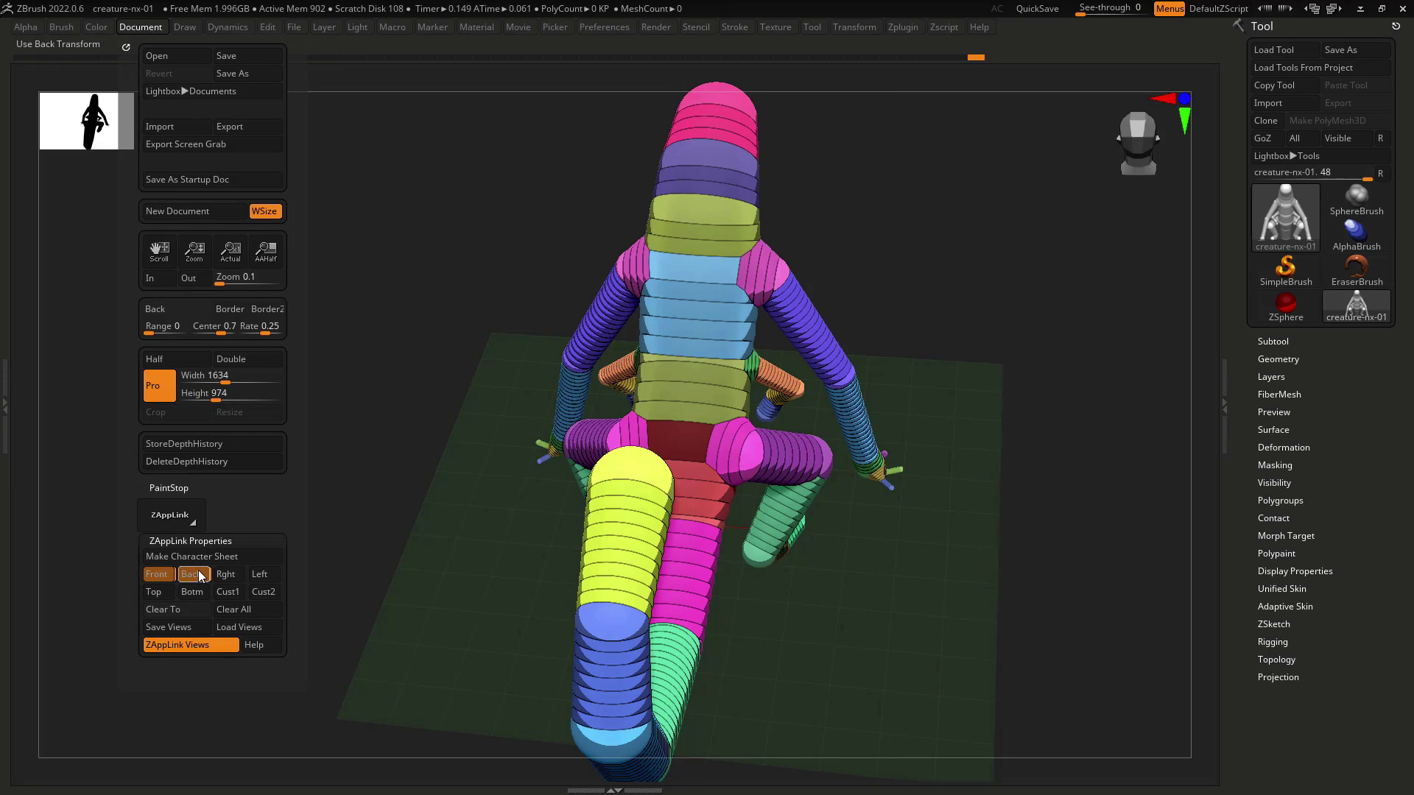
{"action": "left_click", "coordinate": [197, 570]}
{"action": "left_click", "coordinate": [165, 572]}
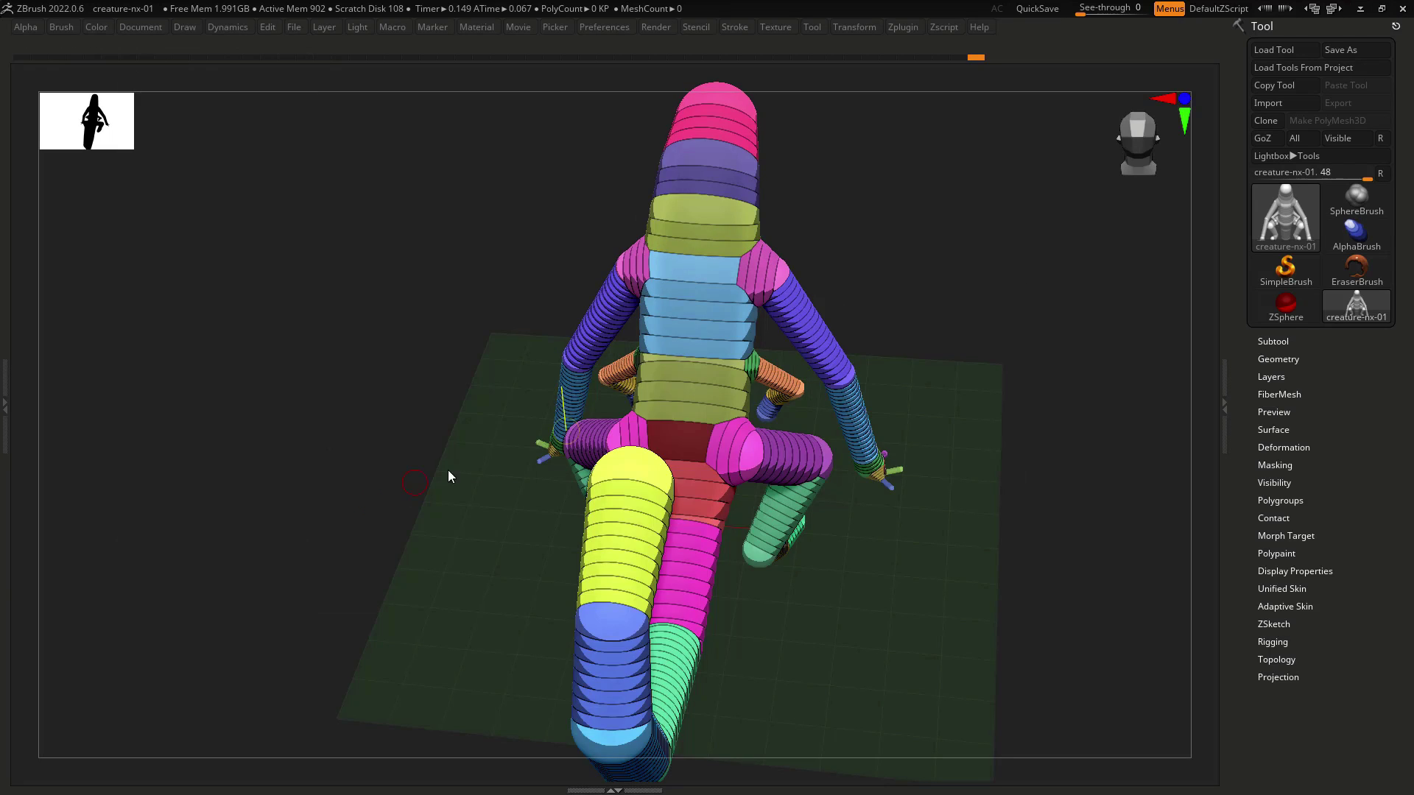
Rotate the neck section of the ZSphere chain toward the reference's turned head, checking it against the overlay.
{"action": "key", "text": "shift+z"}
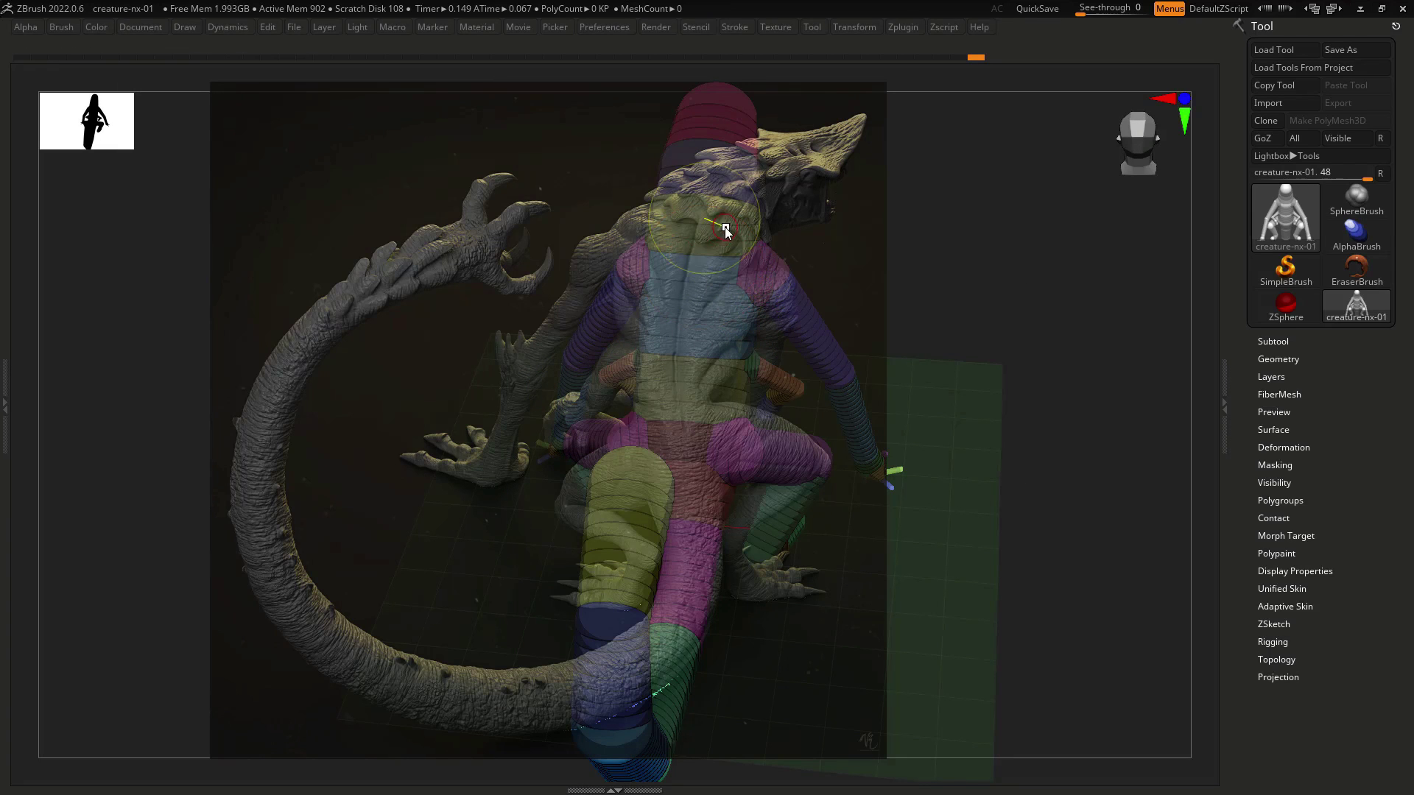
{"action": "key", "text": "shift+z"}
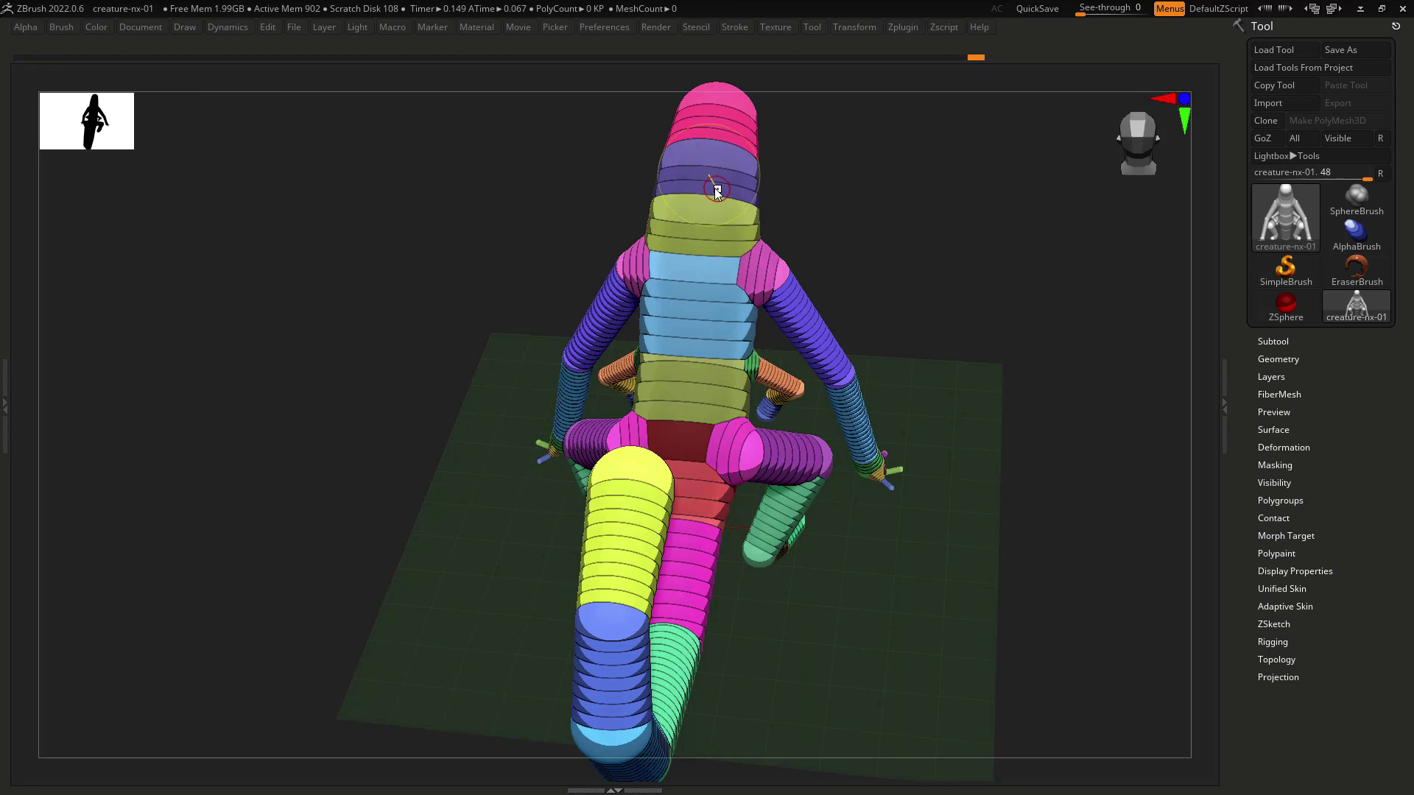
{"action": "key", "text": "shift+z"}
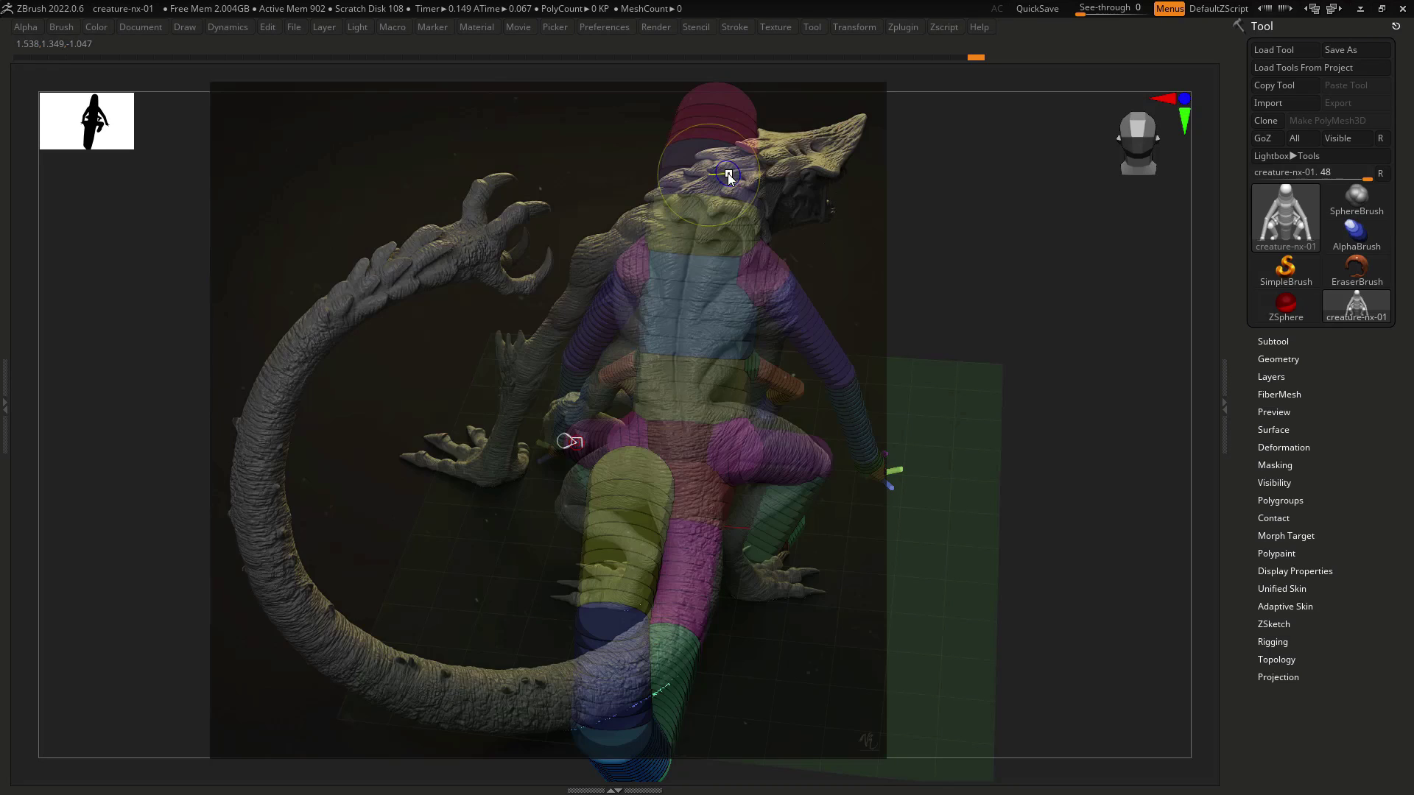
{"action": "key", "text": "shift+z"}
{"action": "left_click_drag", "start_coordinate": [726, 173], "coordinate": [740, 181]}
{"action": "key", "text": "shift+z"}
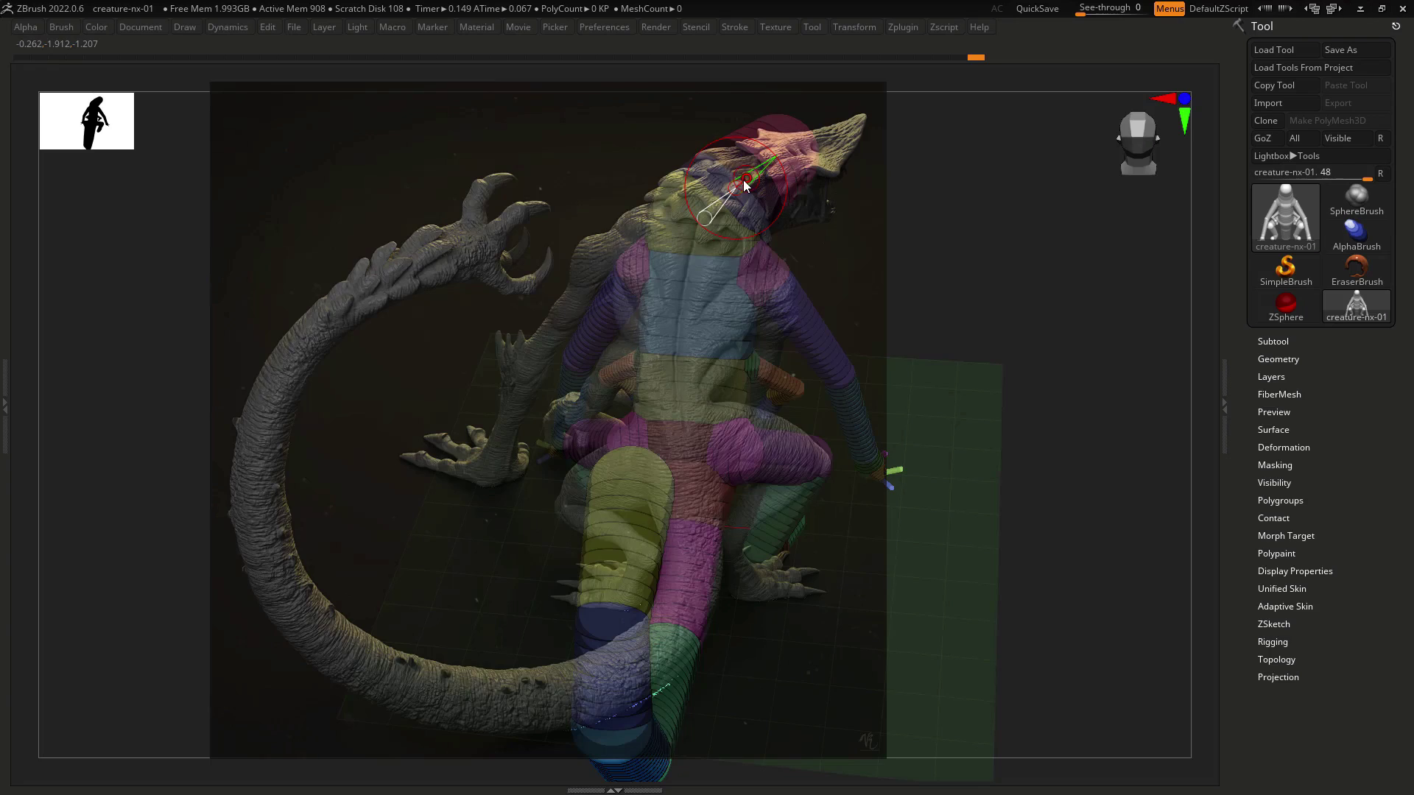
Compare the bent neck with the overlay and rotate the end ZSphere of the head farther toward the reference's snout.
{"action": "key", "text": "shift+z"}
{"action": "key", "text": "shift+z"}
{"action": "key", "text": "shift+z"}
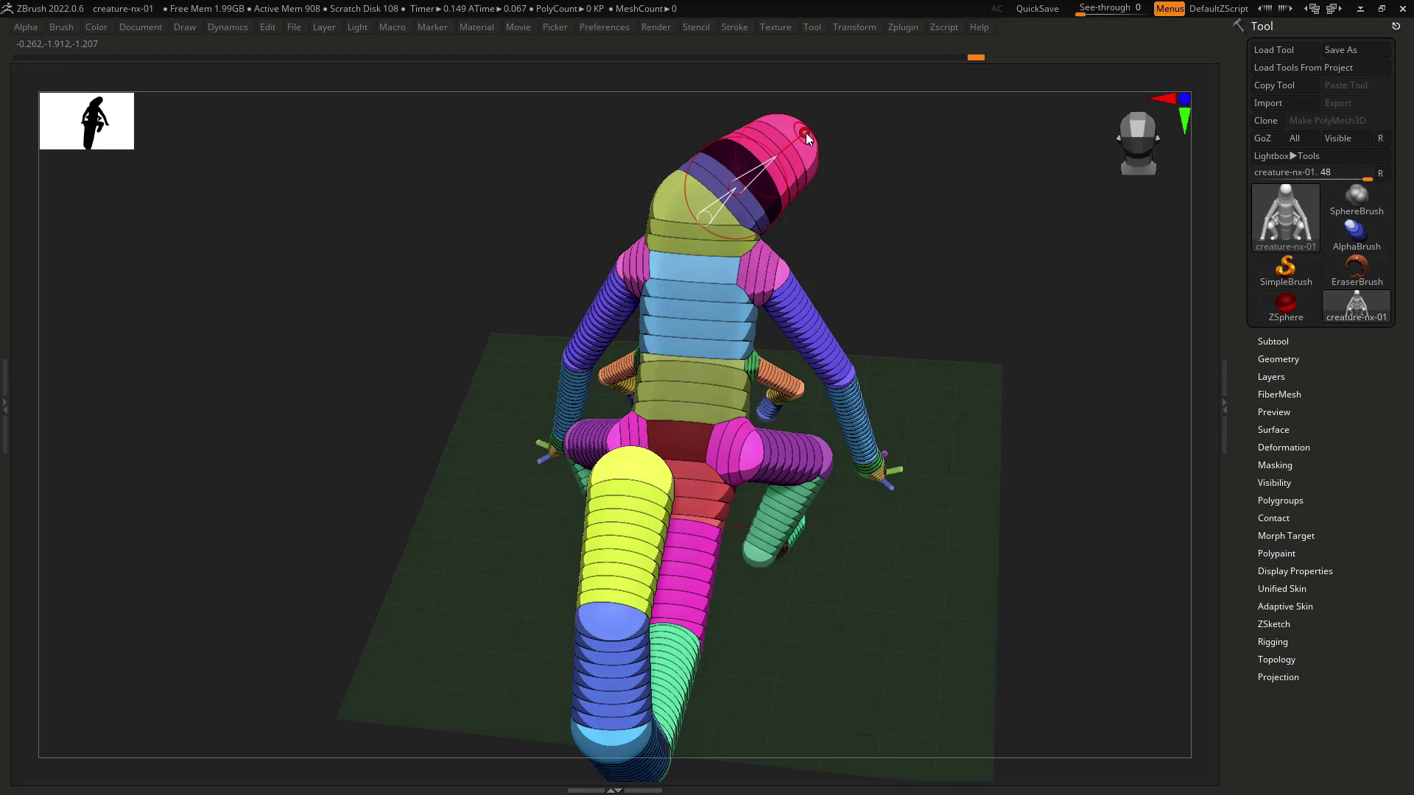
{"action": "left_click_drag", "start_coordinate": [804, 134], "coordinate": [828, 121]}
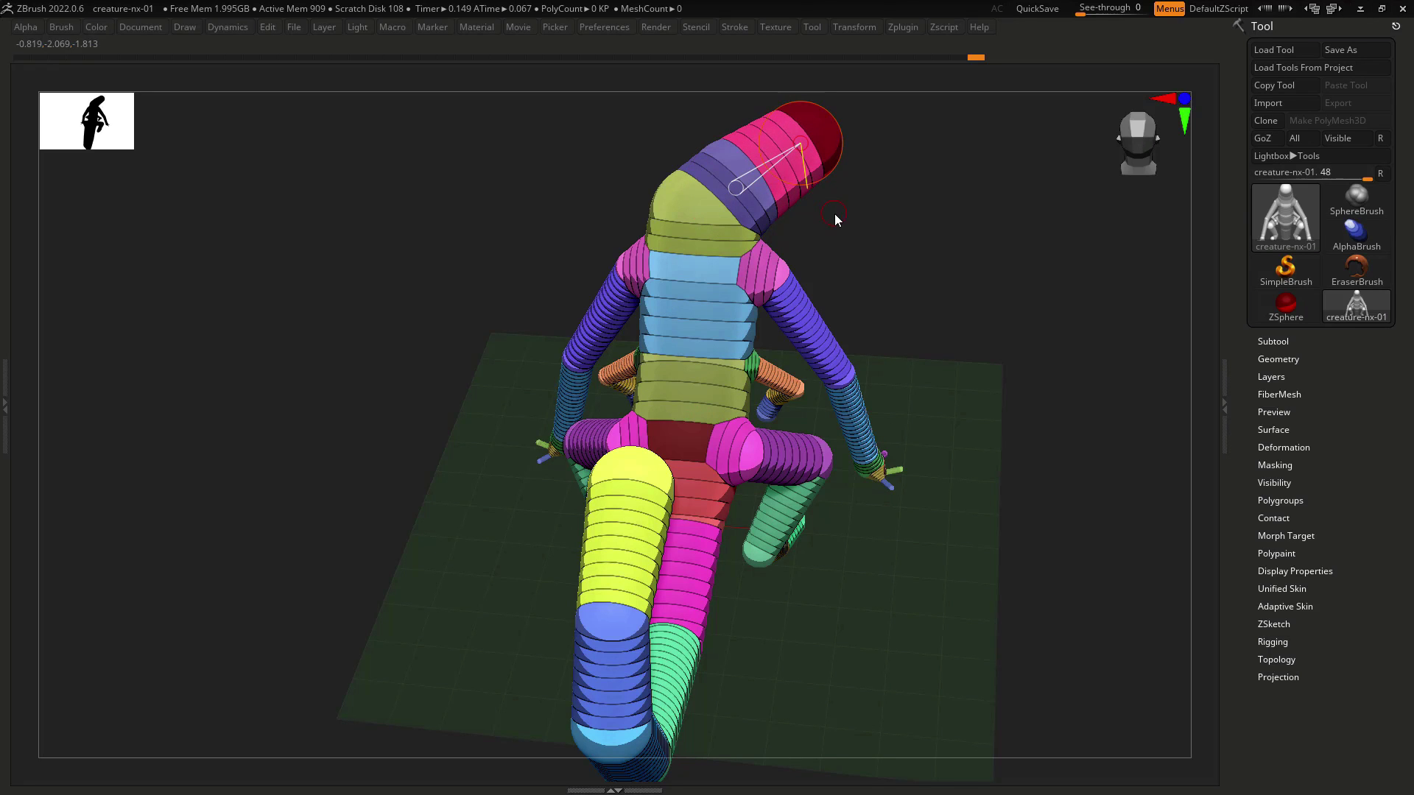
Rotate the ZSphere at the base of the neck toward the turned head and compare it with the reference overlay.
{"action": "left_click", "coordinate": [692, 196]}
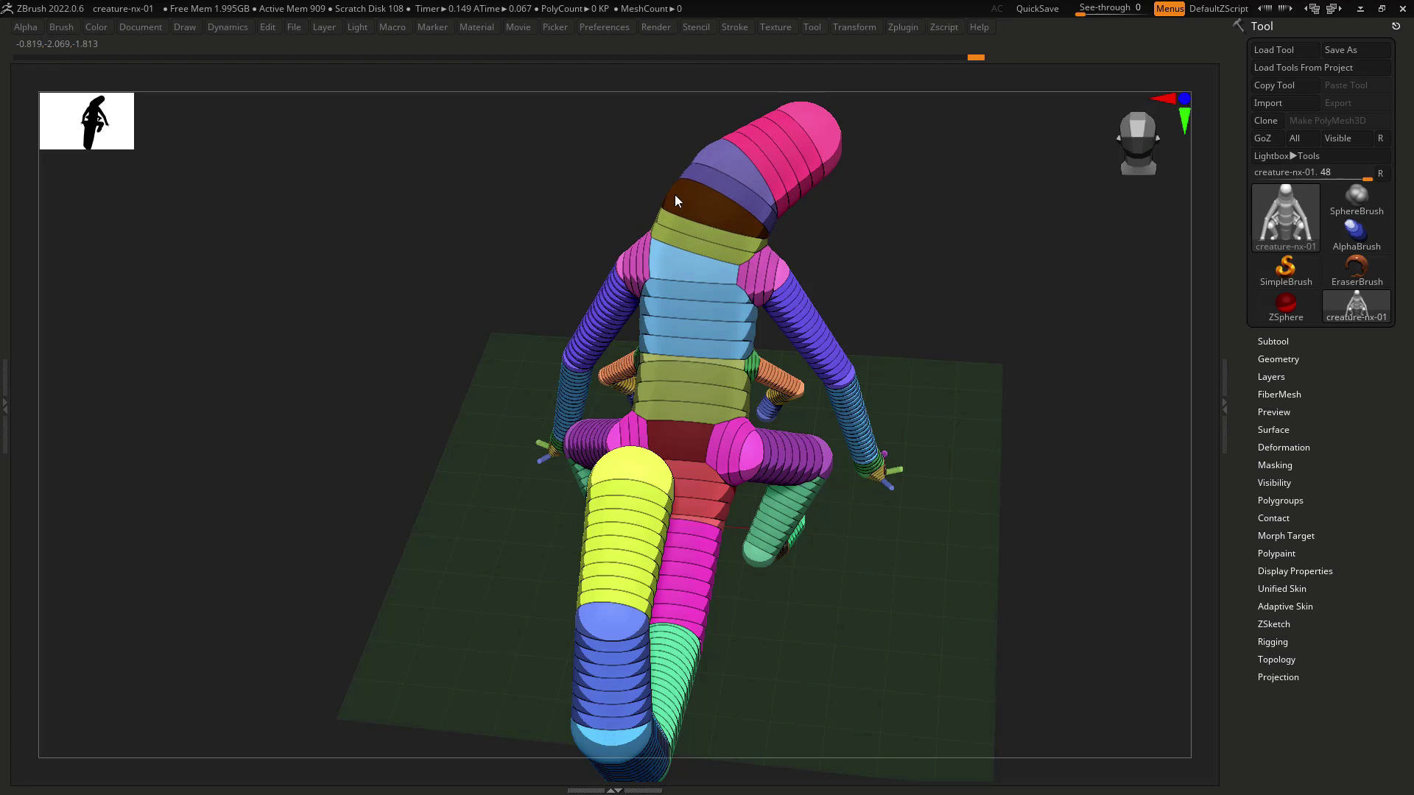
{"action": "key", "text": "shift+z"}
{"action": "key", "text": "shift+z"}
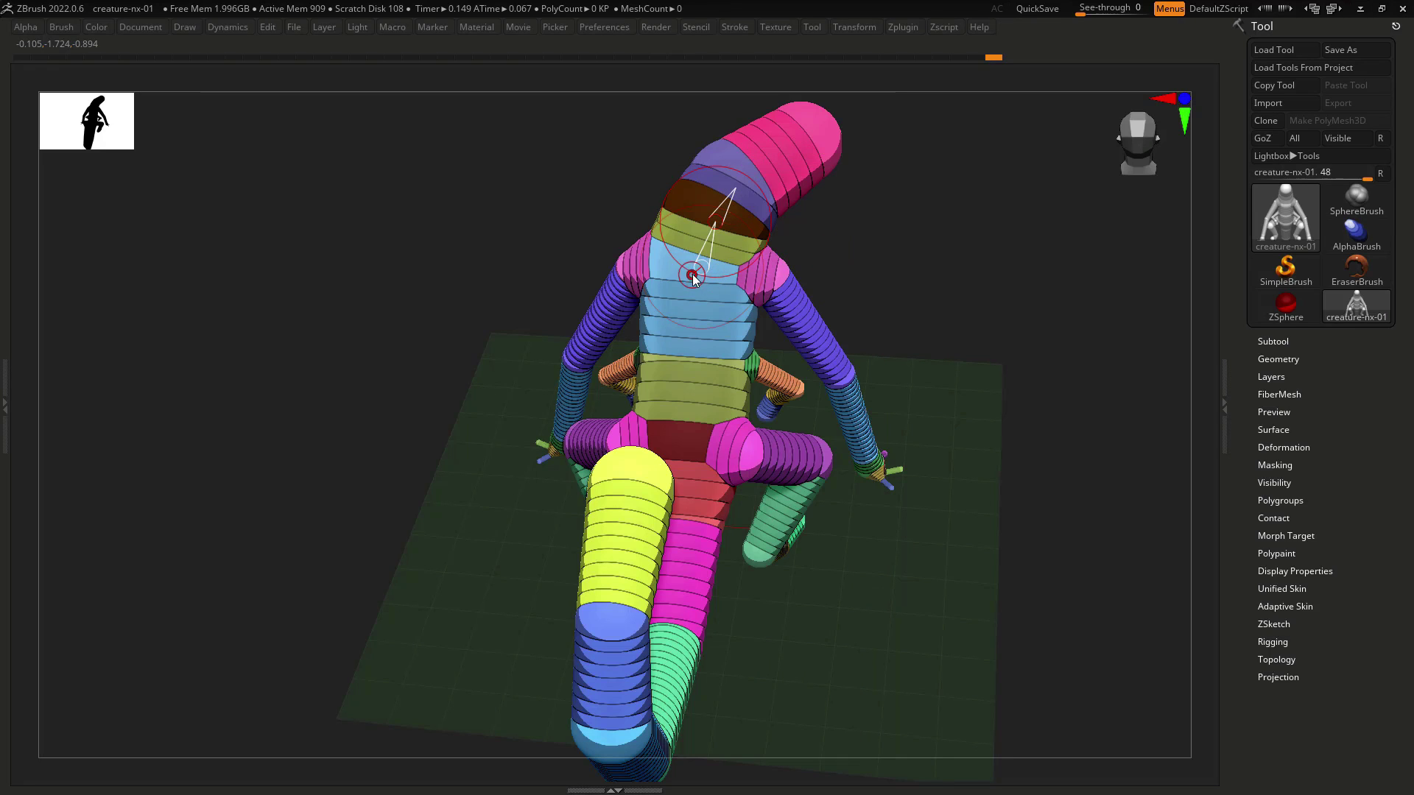
{"action": "key", "text": "shift+z"}
{"action": "key", "text": "shift+z"}
{"action": "key", "text": "shift+z"}
{"action": "key", "text": "shift+z"}
{"action": "key", "text": "shift+z"}
Raise the Spotlight reference's opacity slightly and check the pose with the overlay on and off.
{"action": "key", "text": "z"}
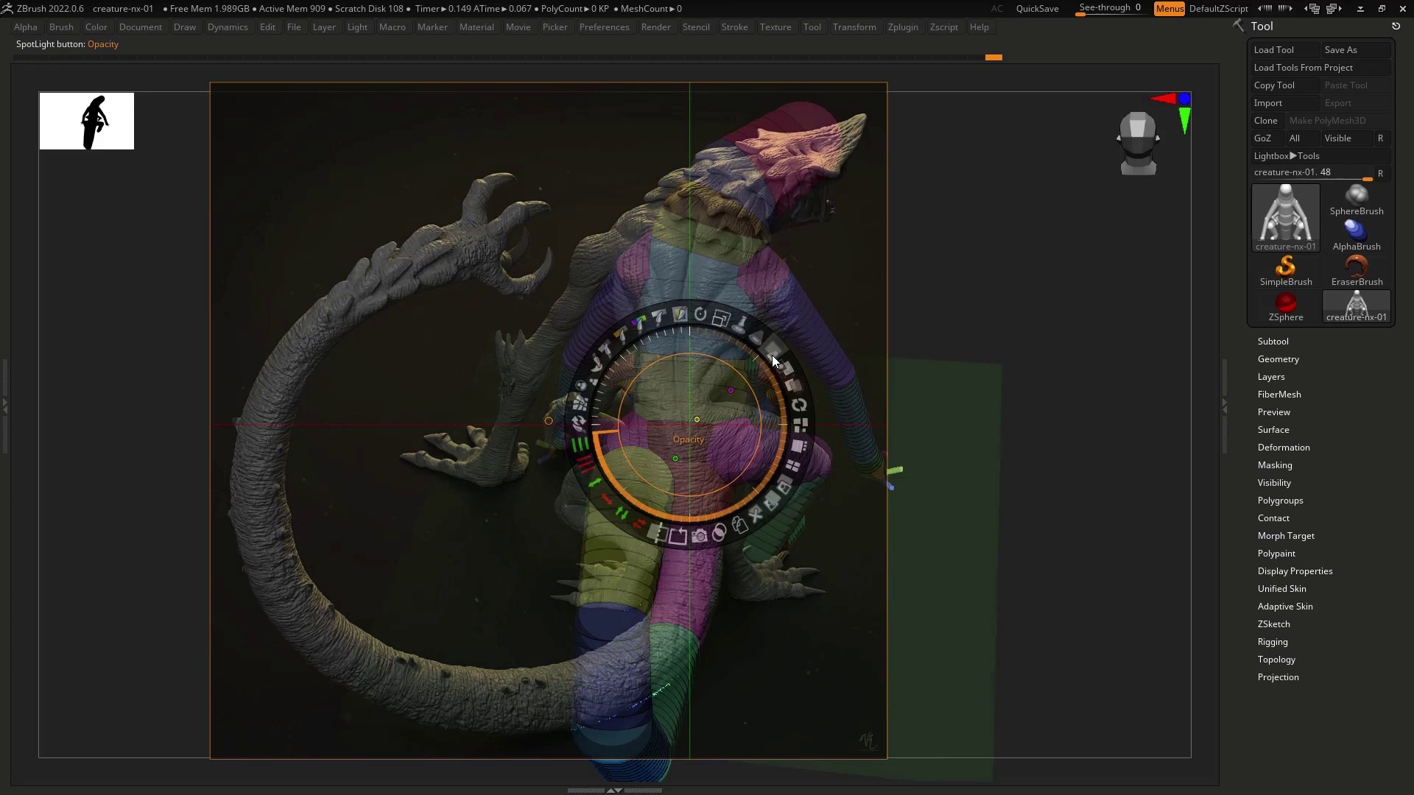
{"action": "mouse_move", "coordinate": [770, 351]}
{"action": "left_mouse_down"}
{"action": "mouse_move", "coordinate": [782, 368]}
{"action": "mouse_move", "coordinate": [726, 332]}
{"action": "mouse_move", "coordinate": [779, 383]}
{"action": "mouse_move", "coordinate": [767, 350]}
{"action": "mouse_move", "coordinate": [771, 370]}
{"action": "mouse_move", "coordinate": [806, 364]}
{"action": "mouse_move", "coordinate": [785, 364]}
{"action": "left_mouse_up"}
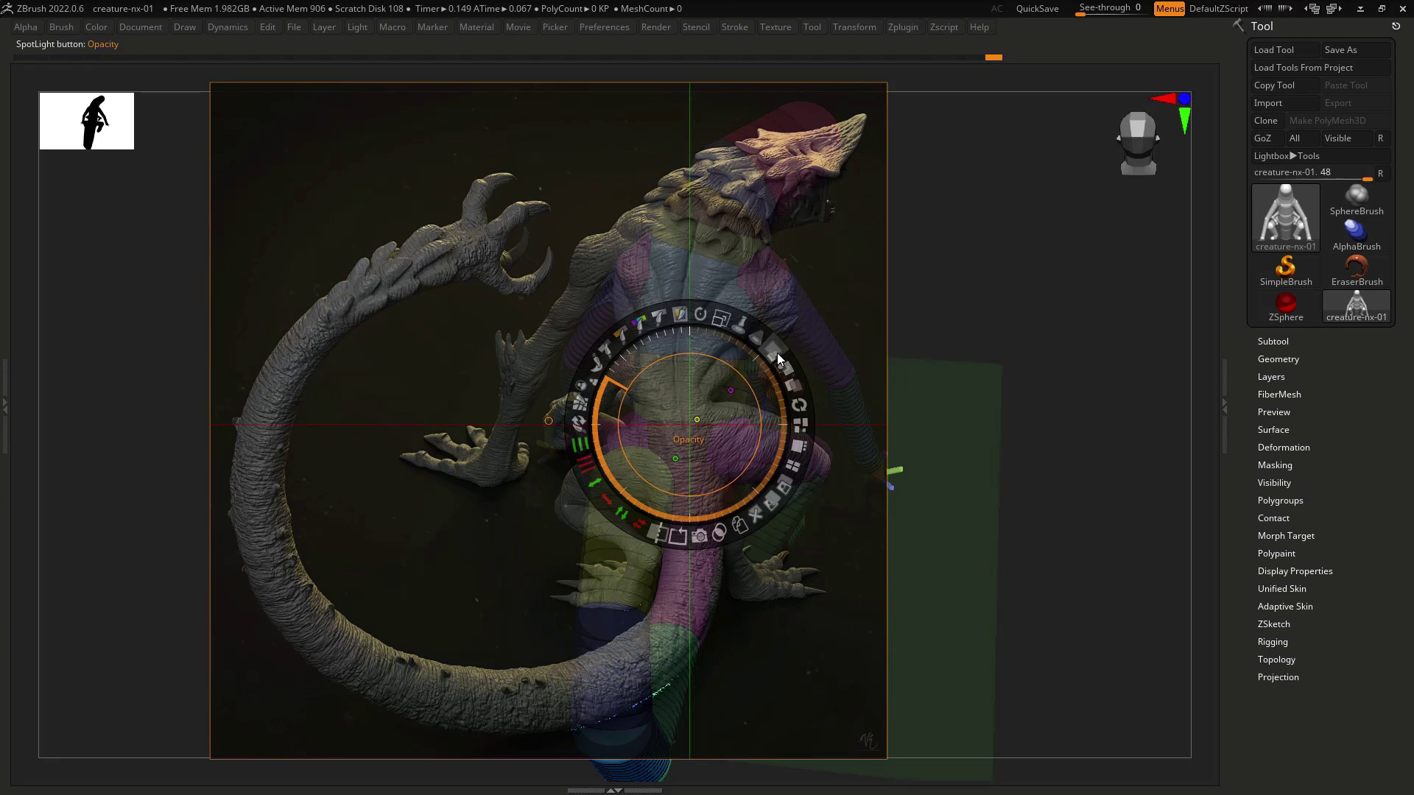
{"action": "mouse_move", "coordinate": [777, 355]}
{"action": "left_mouse_down"}
{"action": "mouse_move", "coordinate": [766, 342]}
{"action": "mouse_move", "coordinate": [771, 358]}
{"action": "left_mouse_up"}
{"action": "key", "text": "shift+z"}
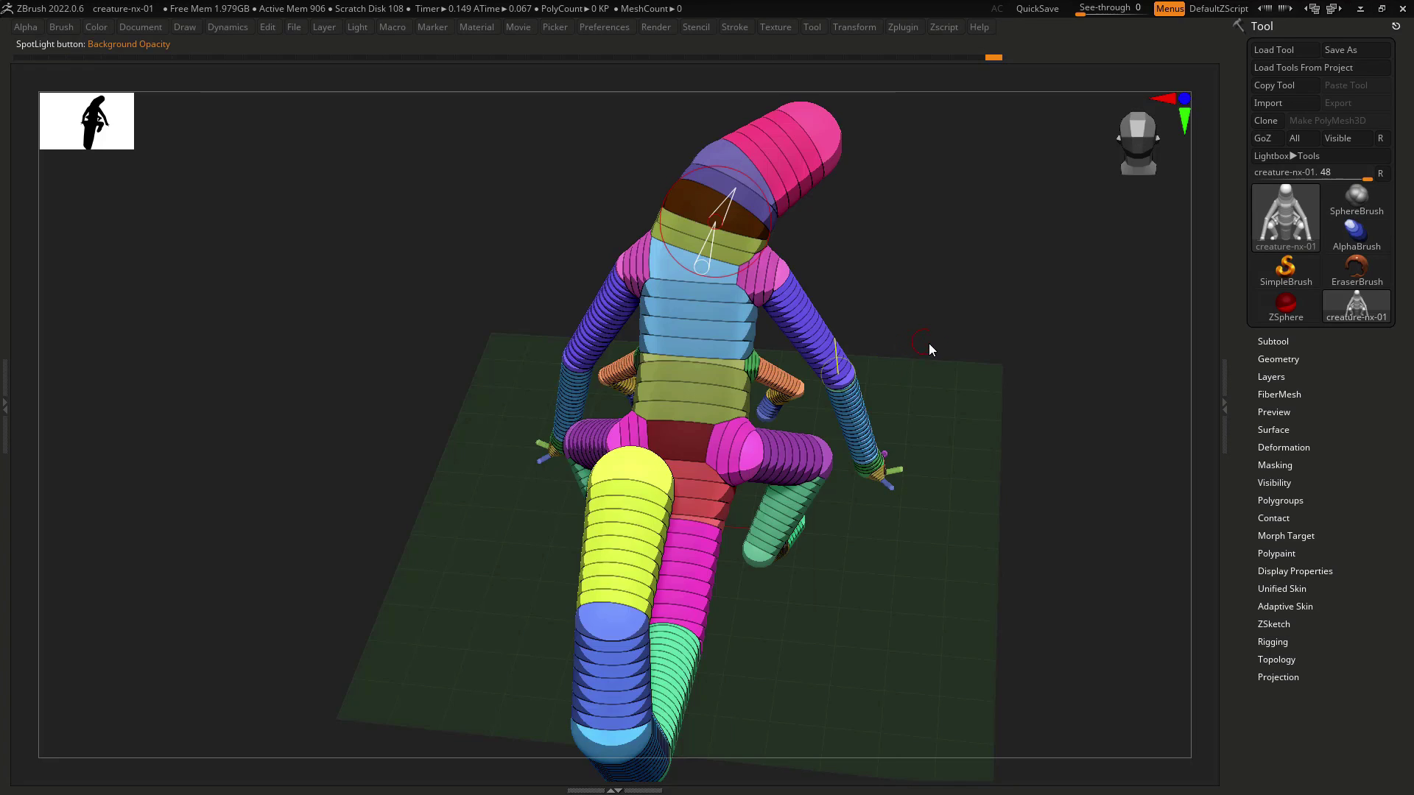
{"action": "key", "text": "shift+z"}
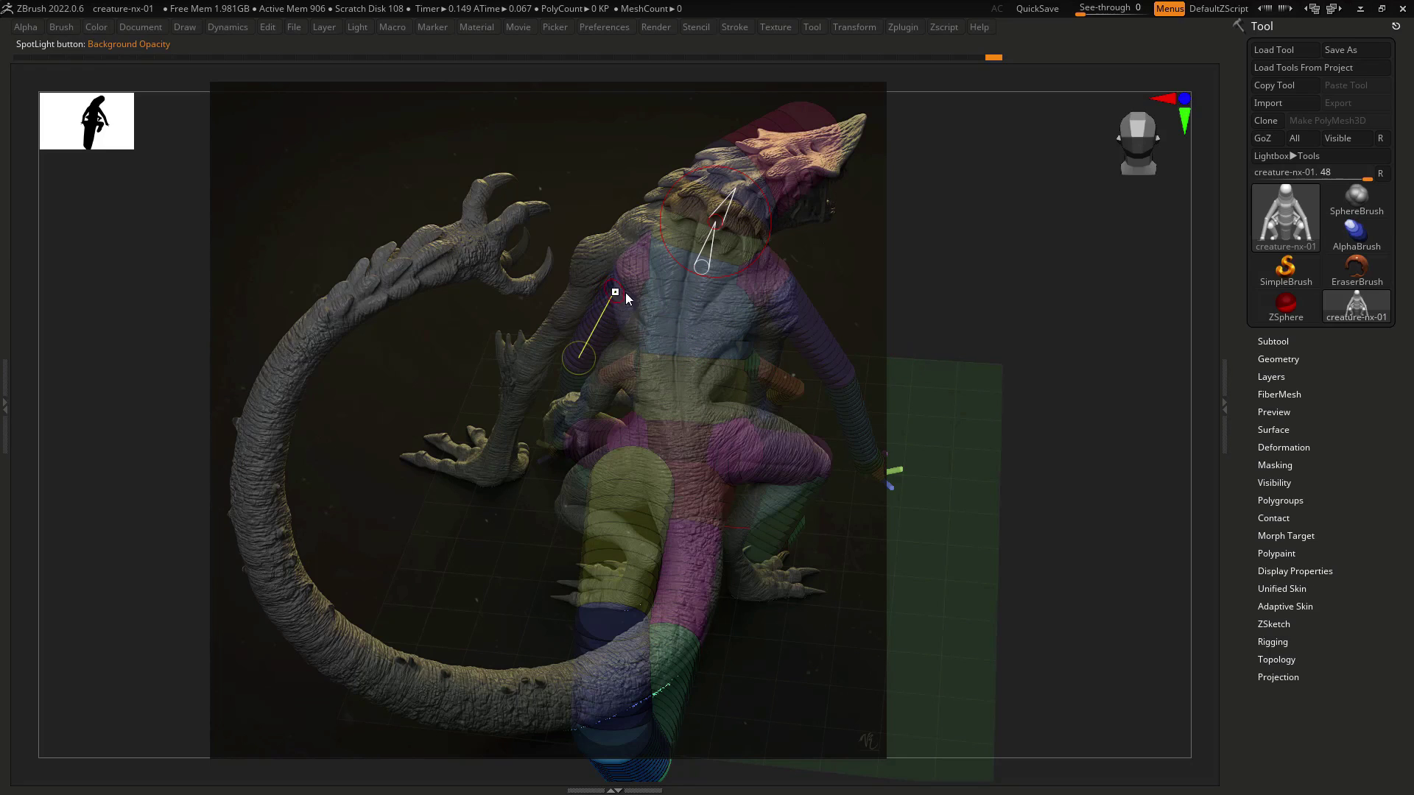
{"action": "key", "text": "shift+z"}
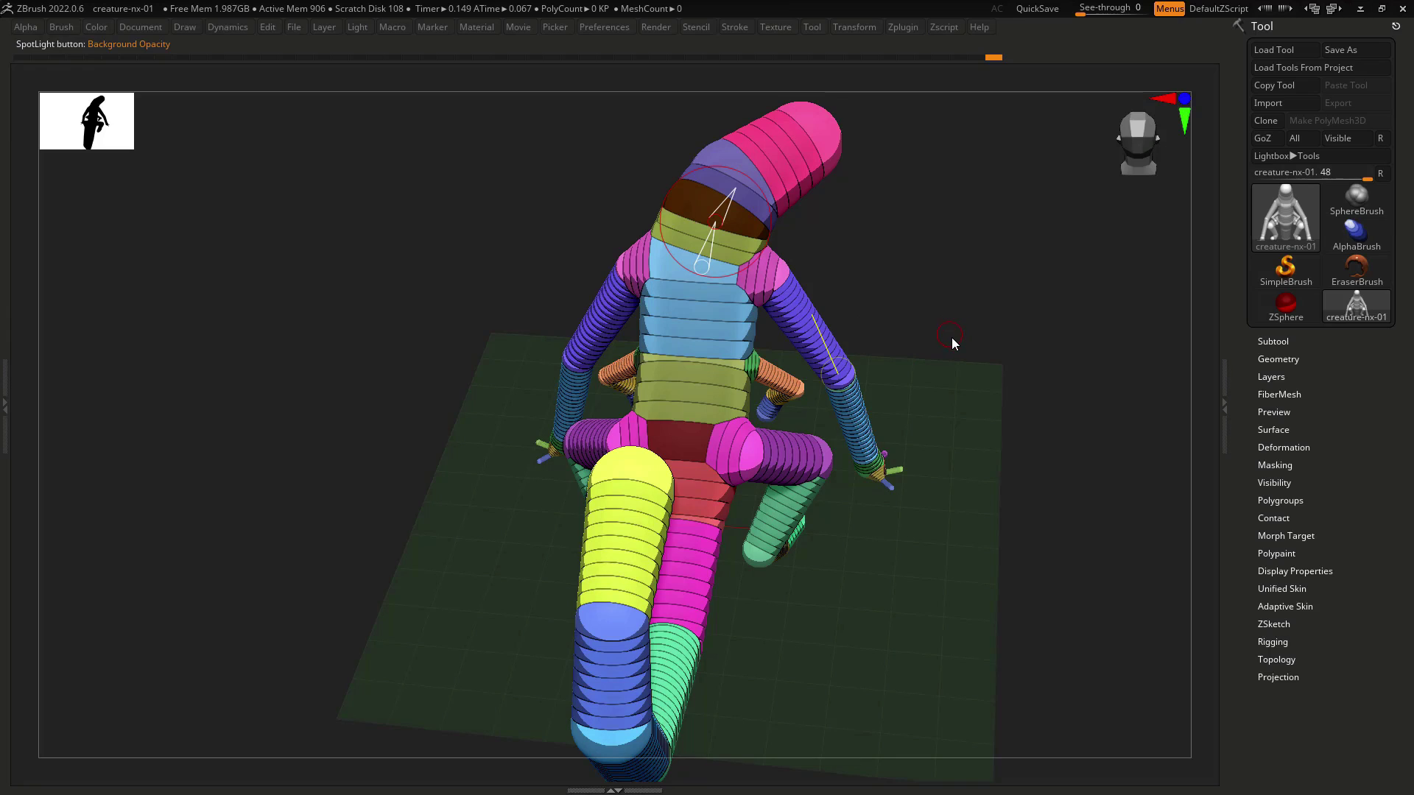
Expand the subtool list, undo the head and neck pose changes to view the straight pose, and redo them.
{"action": "left_click", "coordinate": [1270, 341]}
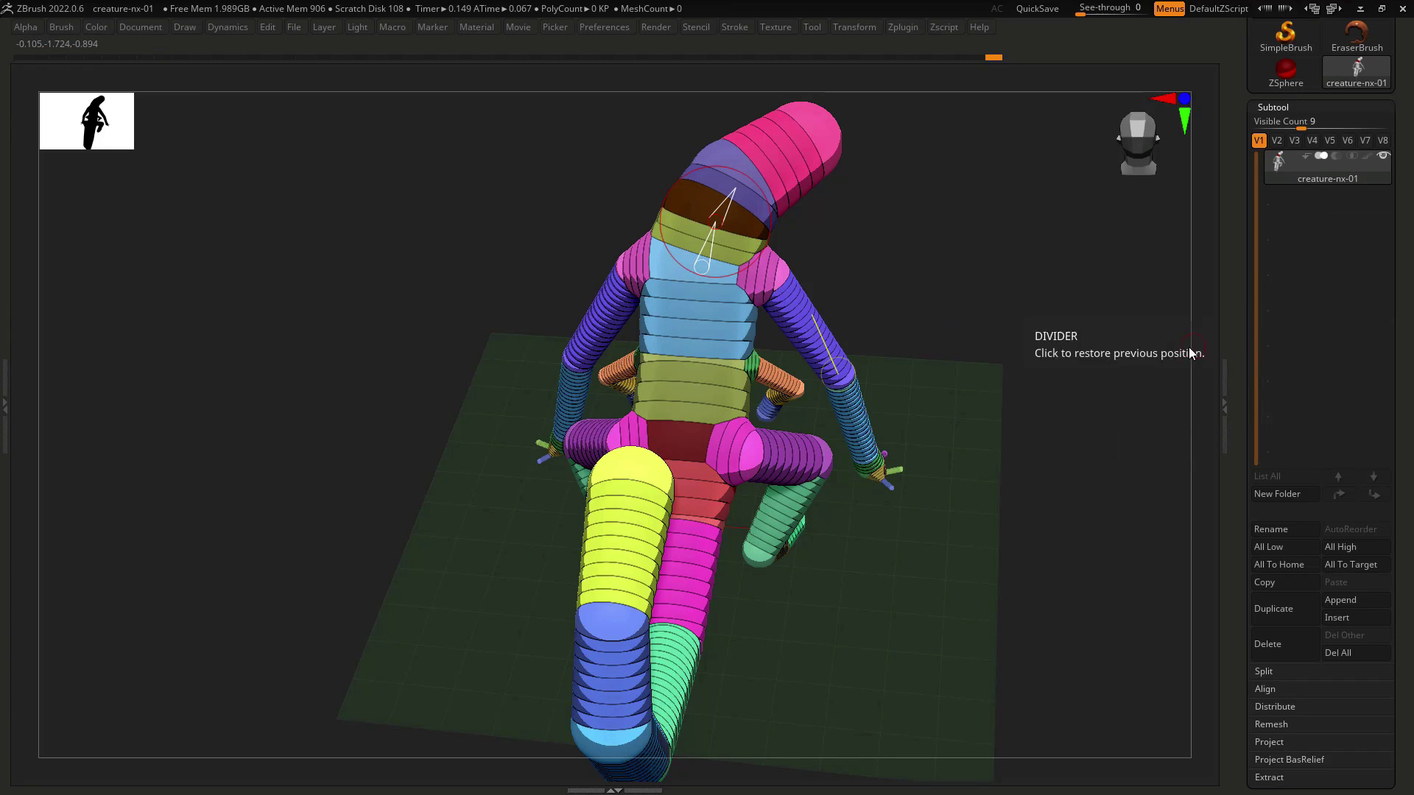
{"action": "key", "text": "ctrl+z"}
{"action": "key", "text": "ctrl+z"}
{"action": "key", "text": "ctrl+z"}
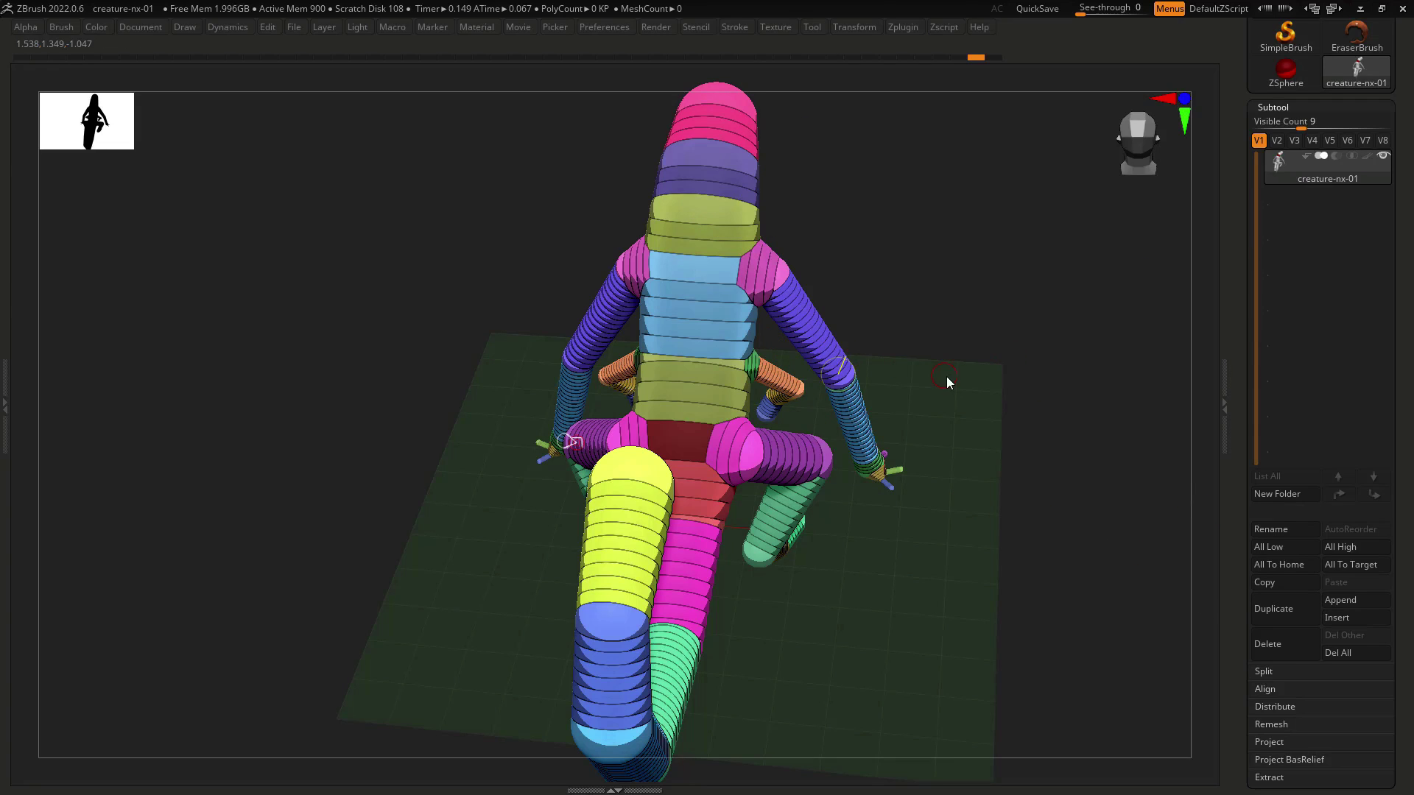
{"action": "key", "text": "ctrl+shift+z"}
{"action": "key", "text": "ctrl+shift+z"}
{"action": "key", "text": "ctrl+shift+z"}
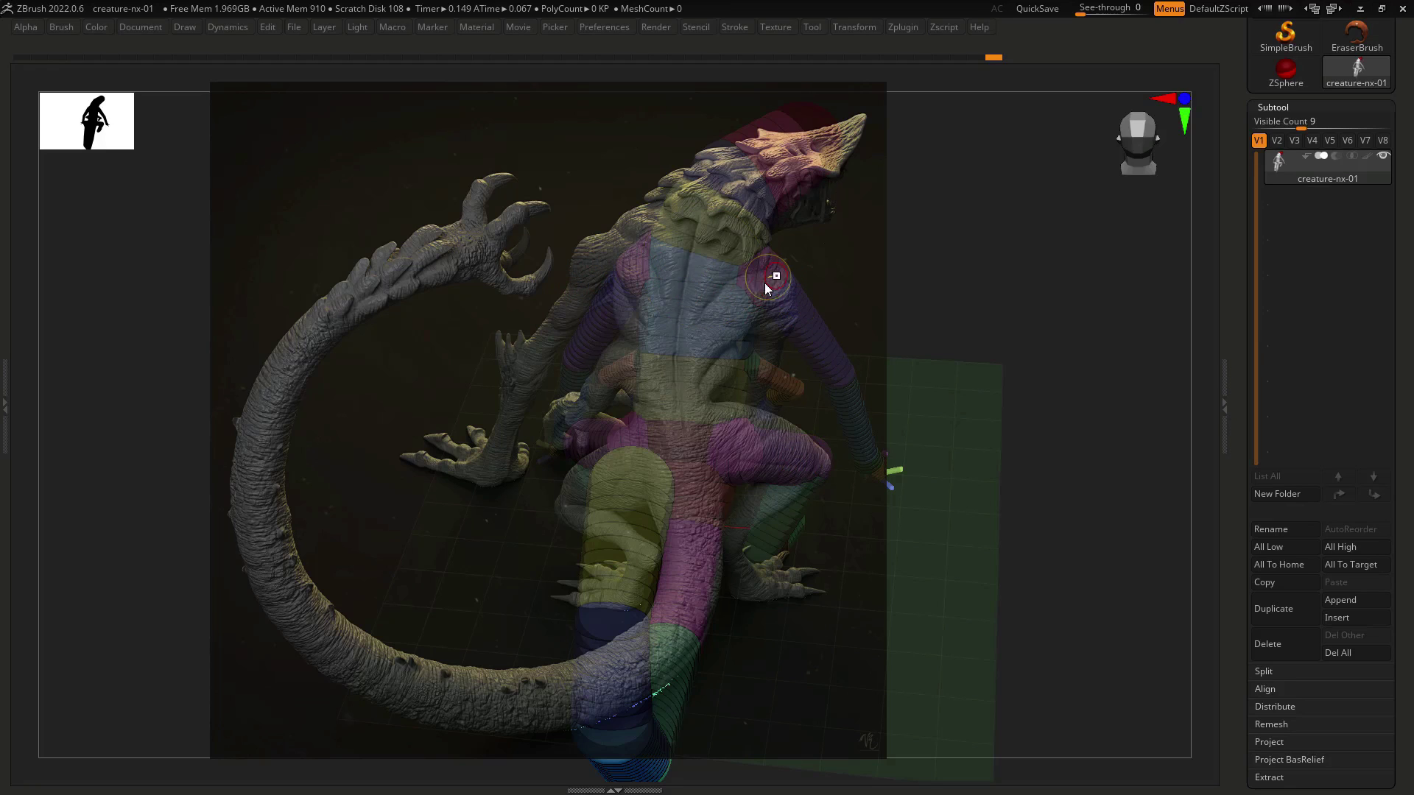
{"action": "left_click_drag", "start_coordinate": [605, 235], "coordinate": [478, 417]}
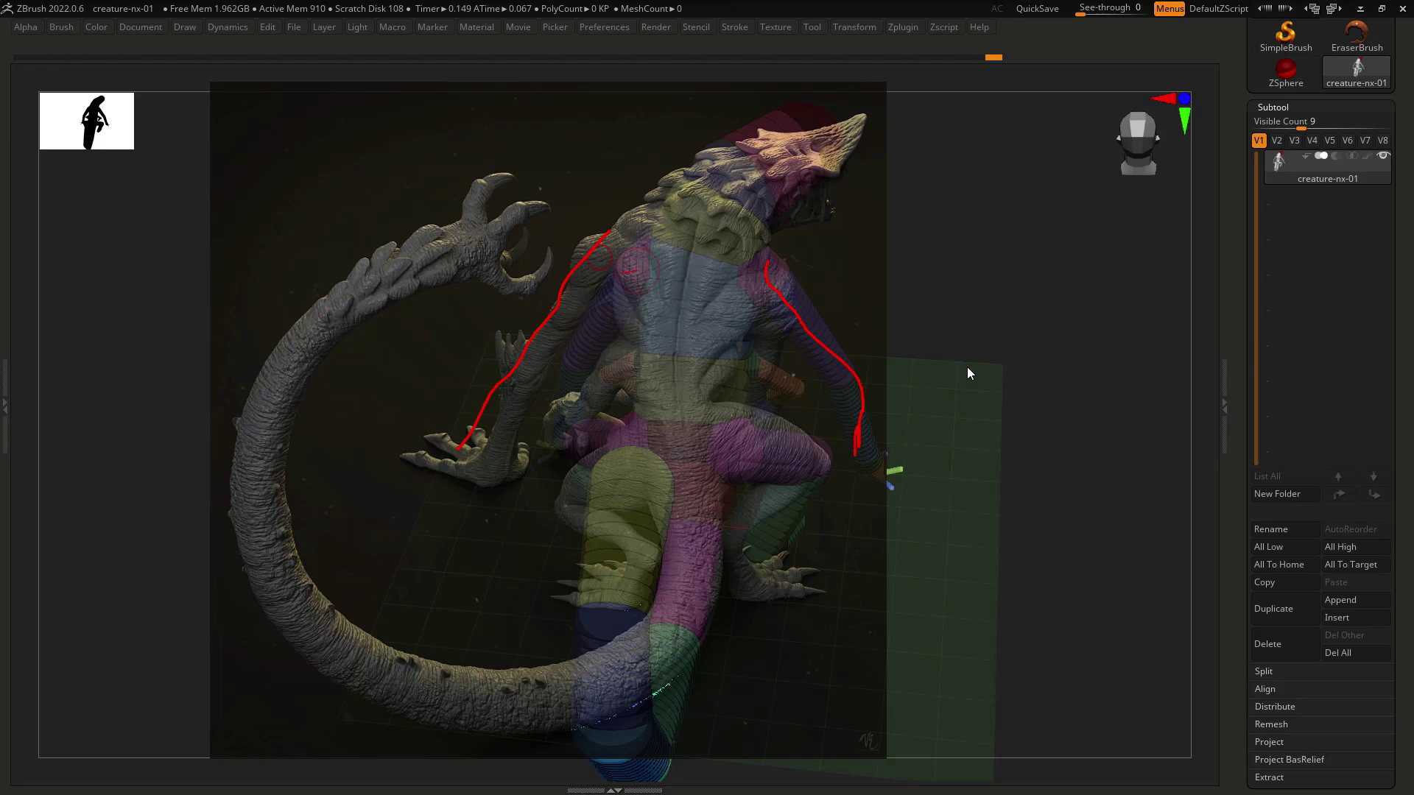
{"action": "key", "text": "Escape"}
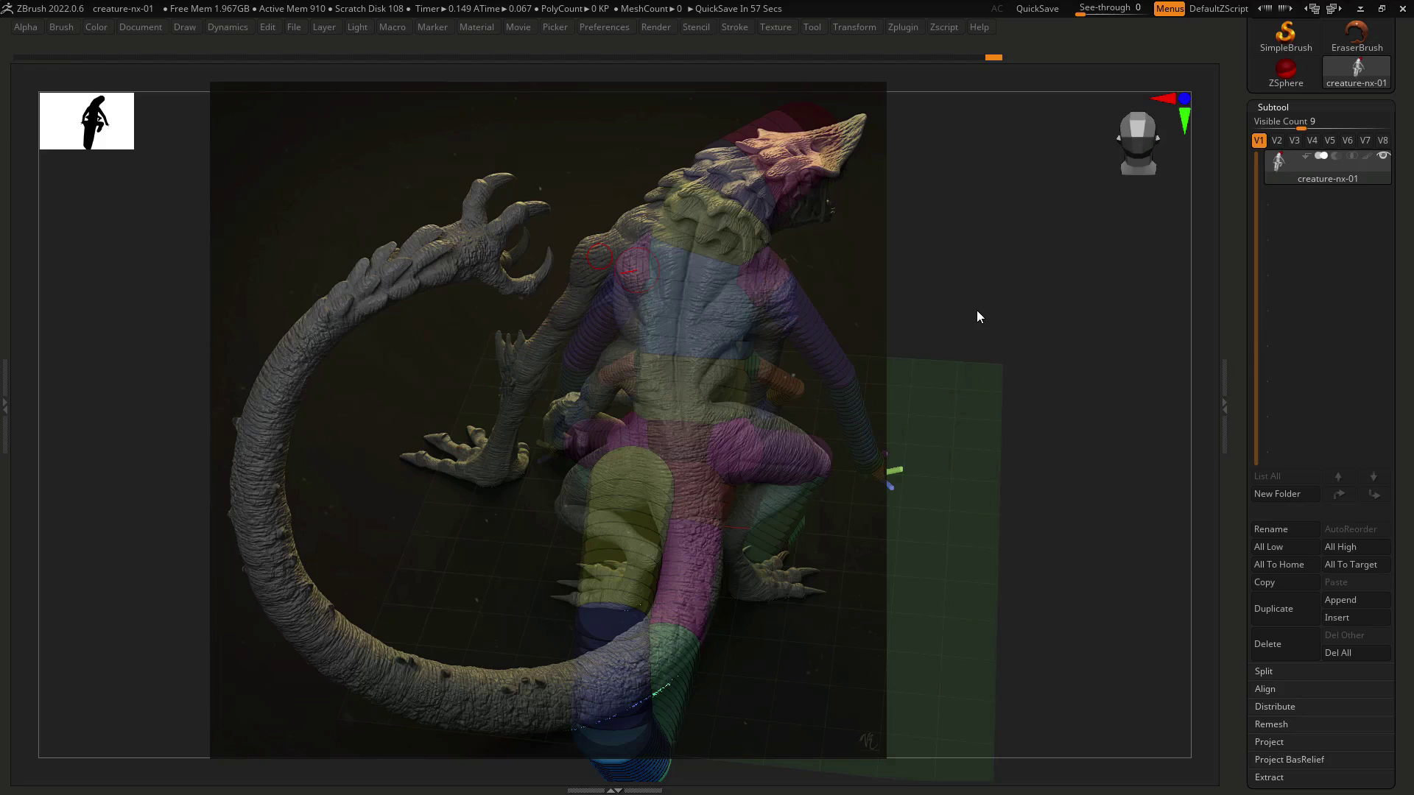
{"action": "left_click", "coordinate": [148, 31]}
Raise the Spotlight image's opacity until the reference covers the model, and compare the arms with the overlay on and off.
{"action": "key", "text": "shift+z"}
{"action": "key", "text": "shift+z"}
{"action": "key", "text": "shift+z"}
{"action": "key", "text": "shift+z"}
{"action": "key", "text": "z"}
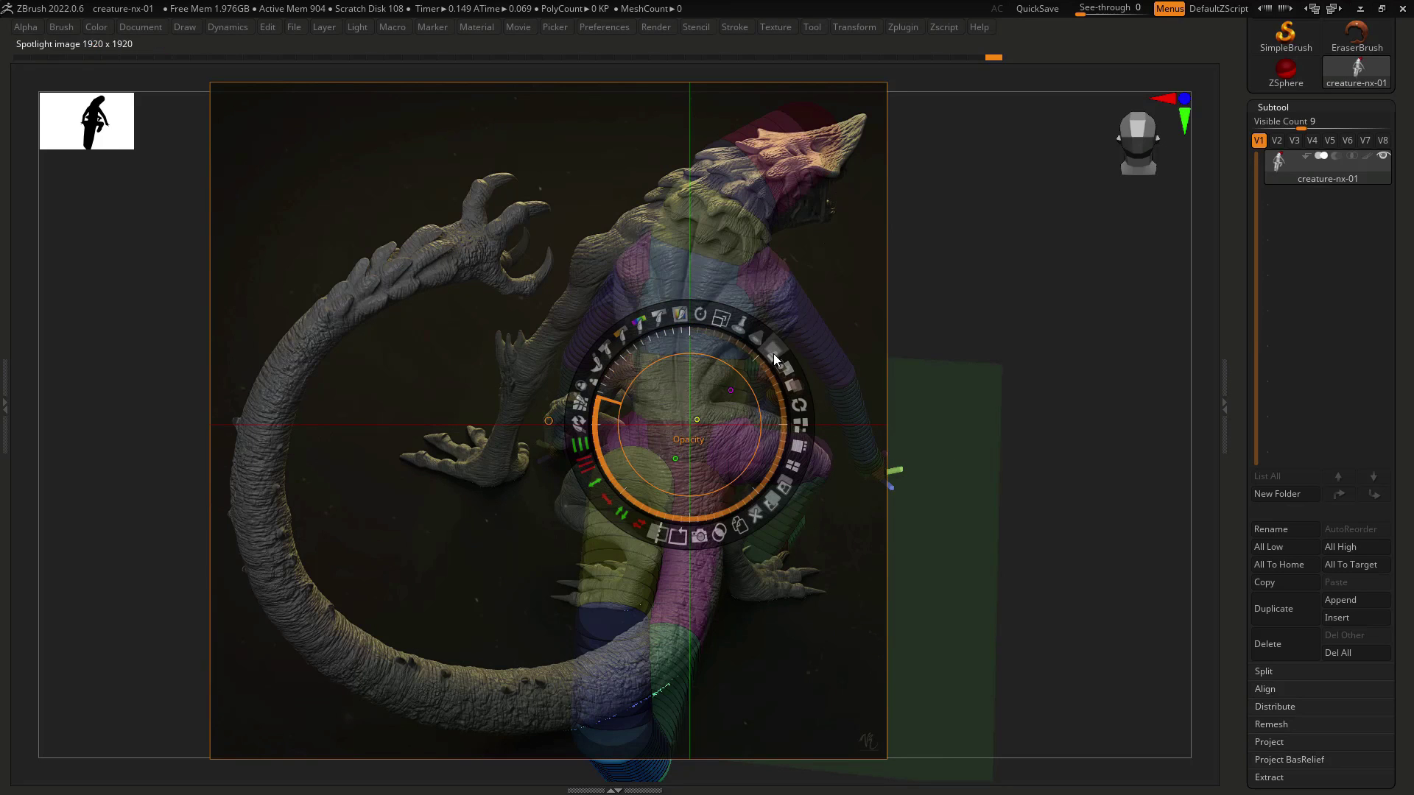
{"action": "left_click_drag", "start_coordinate": [773, 353], "coordinate": [797, 374]}
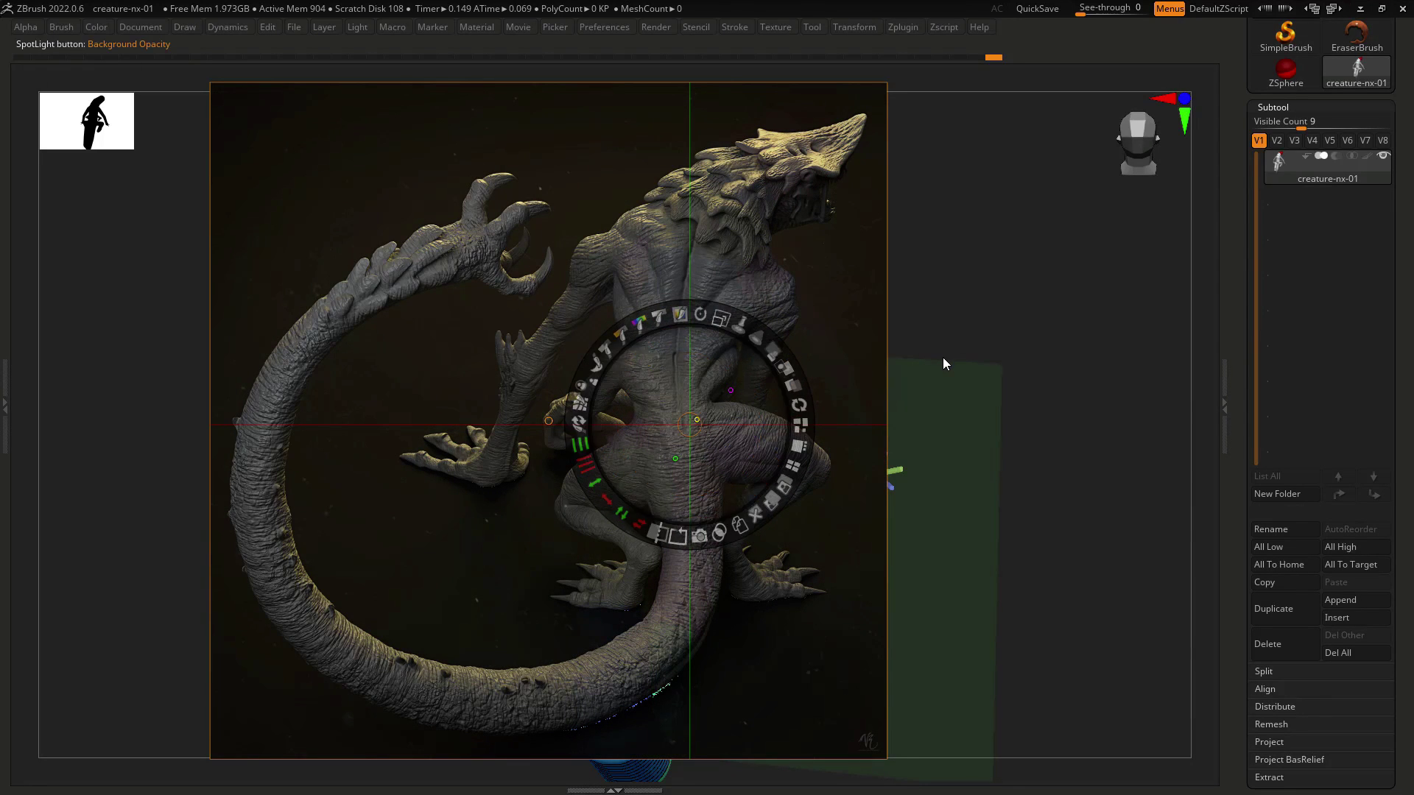
{"action": "key", "text": "shift+z"}
{"action": "key", "text": "shift+z"}
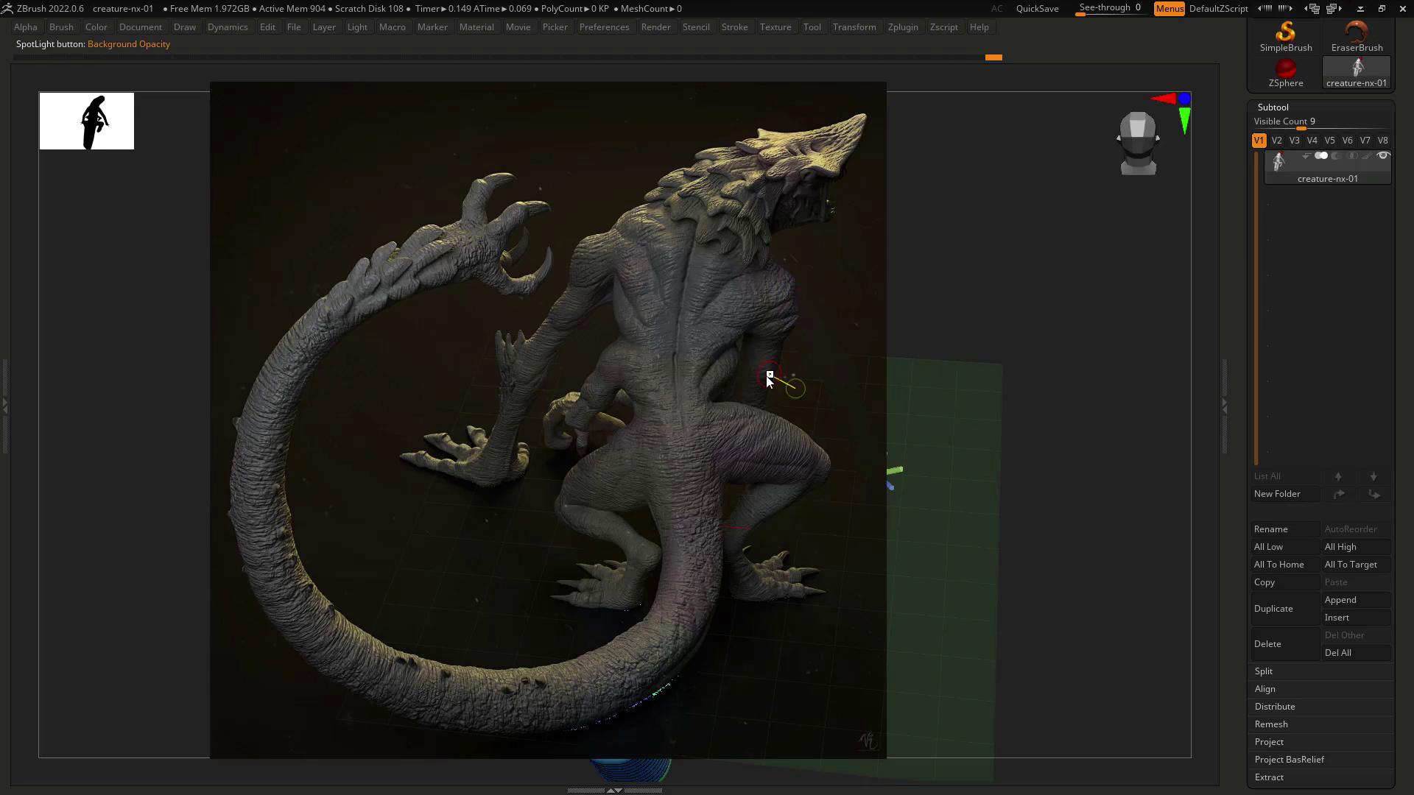
{"action": "key", "text": "shift+z"}
{"action": "key", "text": "shift+z"}
{"action": "key", "text": "shift+z"}
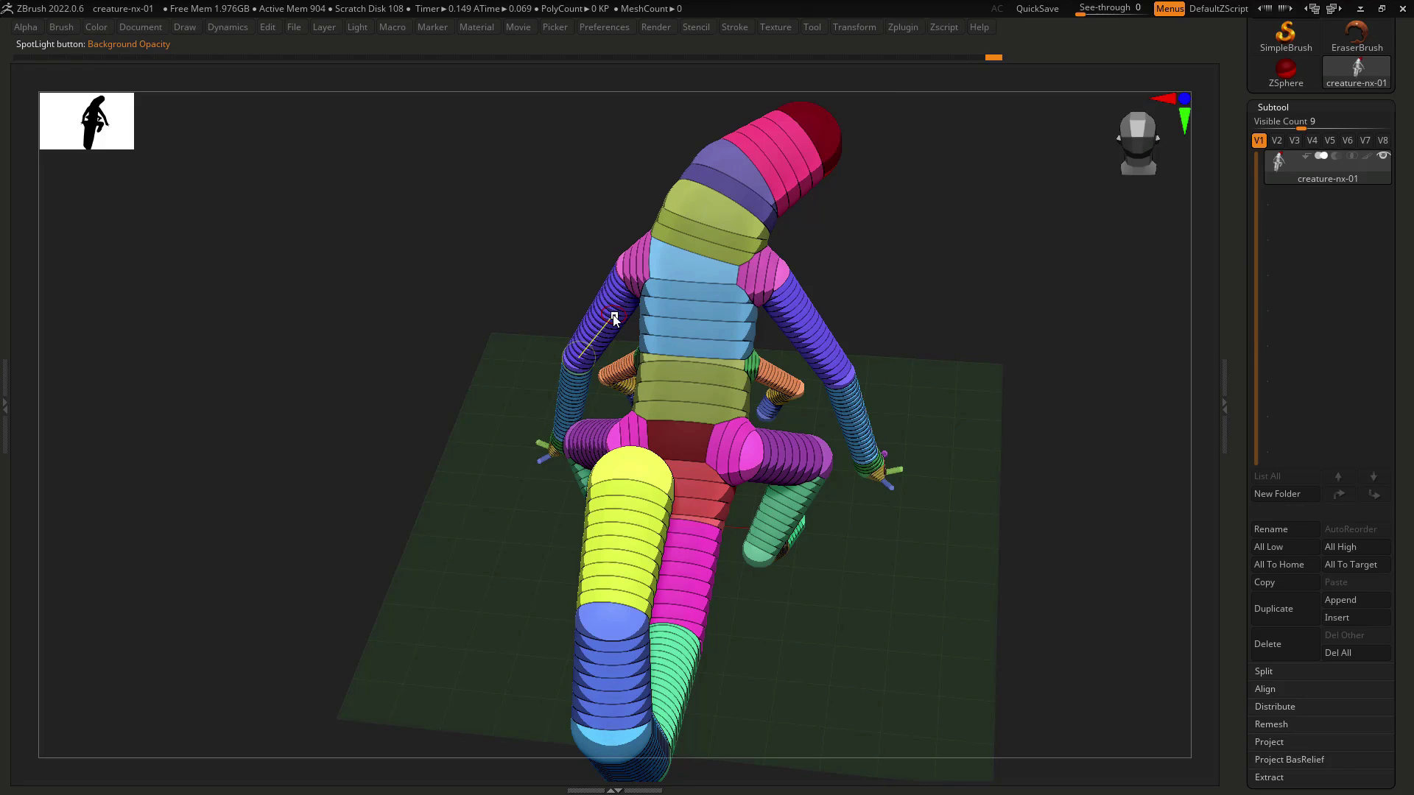
Shift the left shoulder ZSphere slightly outward and check the arm against the reference overlay.
{"action": "left_click_drag", "start_coordinate": [604, 306], "coordinate": [593, 299]}
{"action": "key", "text": "ctrl+z"}
{"action": "key", "text": "shift+z"}
{"action": "key", "text": "shift+z"}
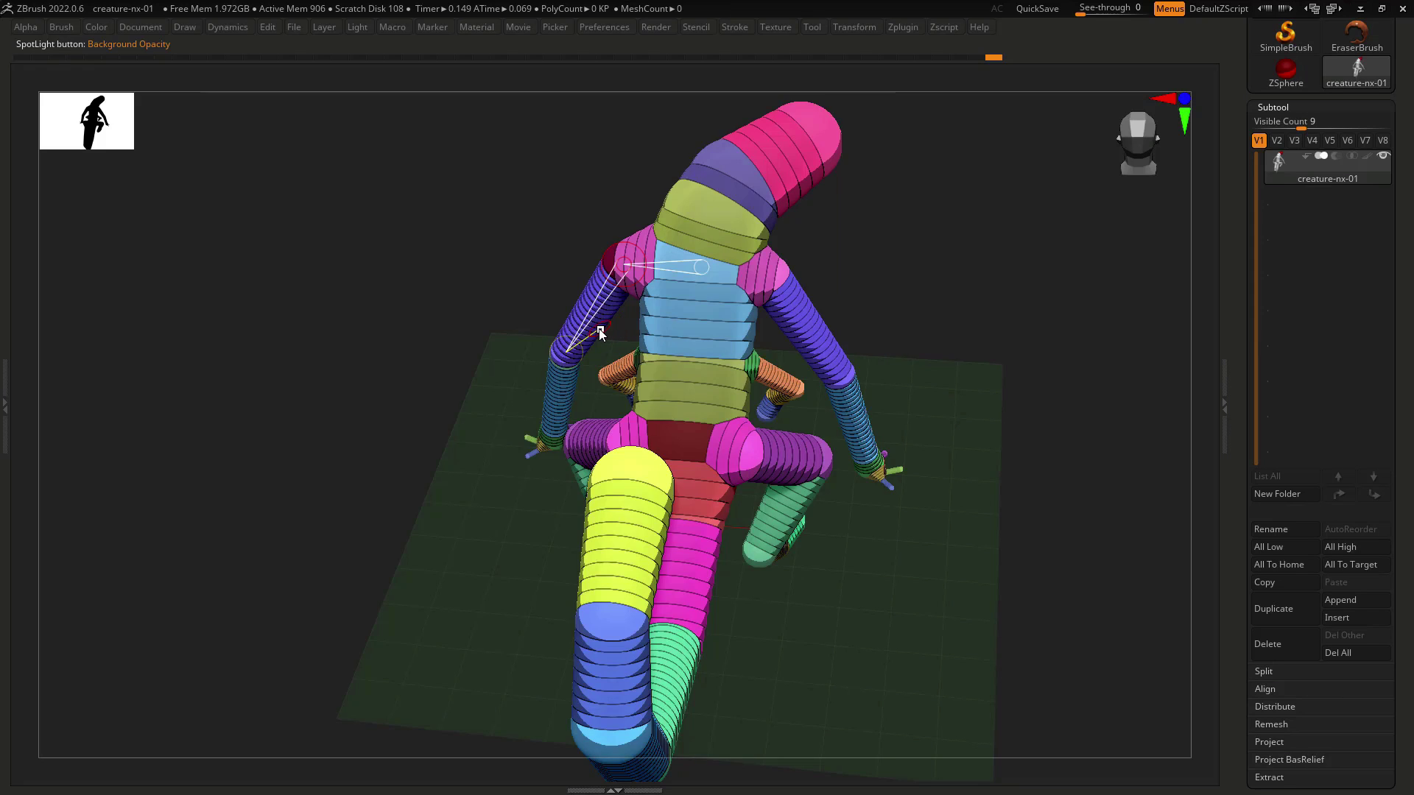
{"action": "key", "text": "shift+z"}
{"action": "key", "text": "shift+z"}
{"action": "key", "text": "shift+z"}
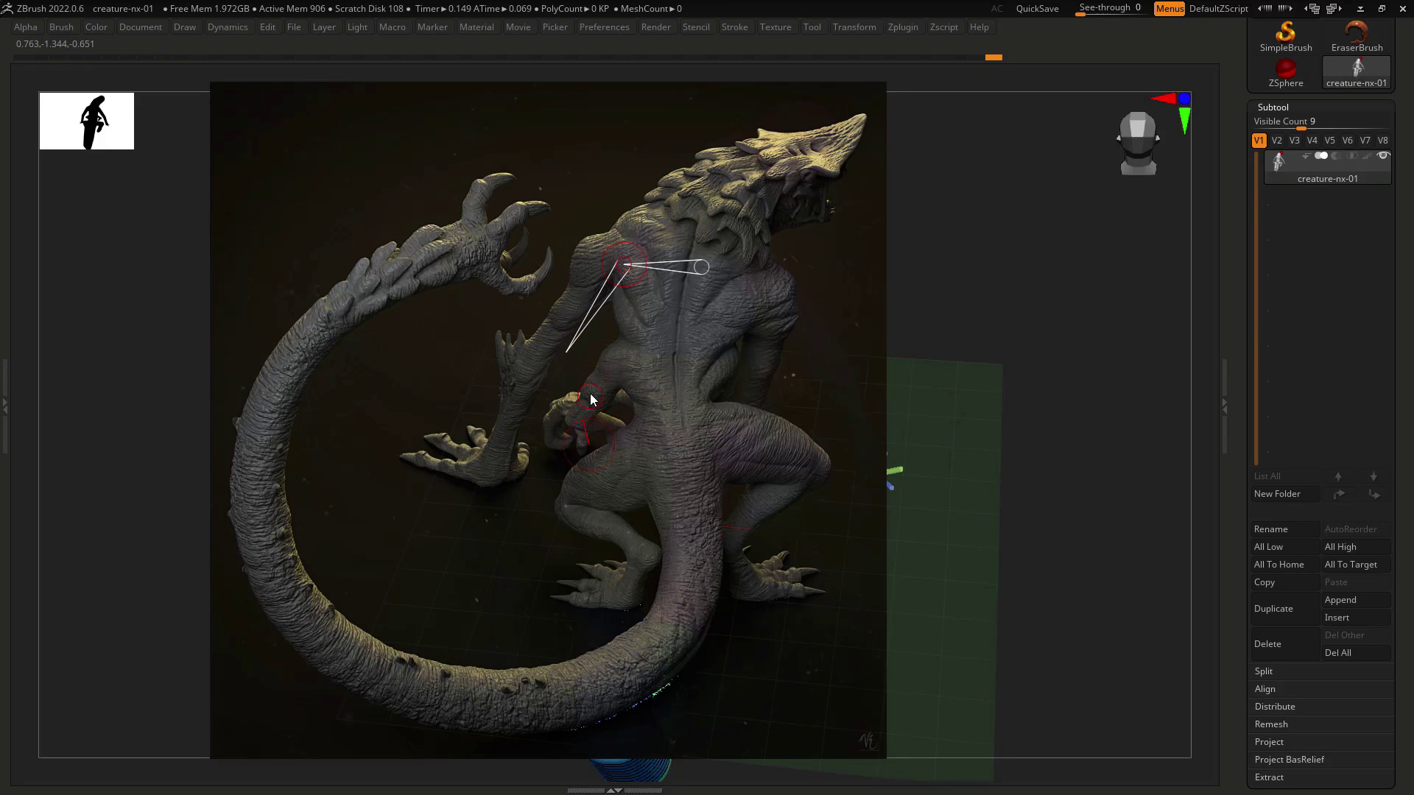
{"action": "key", "text": "shift+z"}
{"action": "key", "text": "shift+z"}
{"action": "key", "text": "shift+z"}
{"action": "key", "text": "shift+z"}
{"action": "key", "text": "shift+z"}
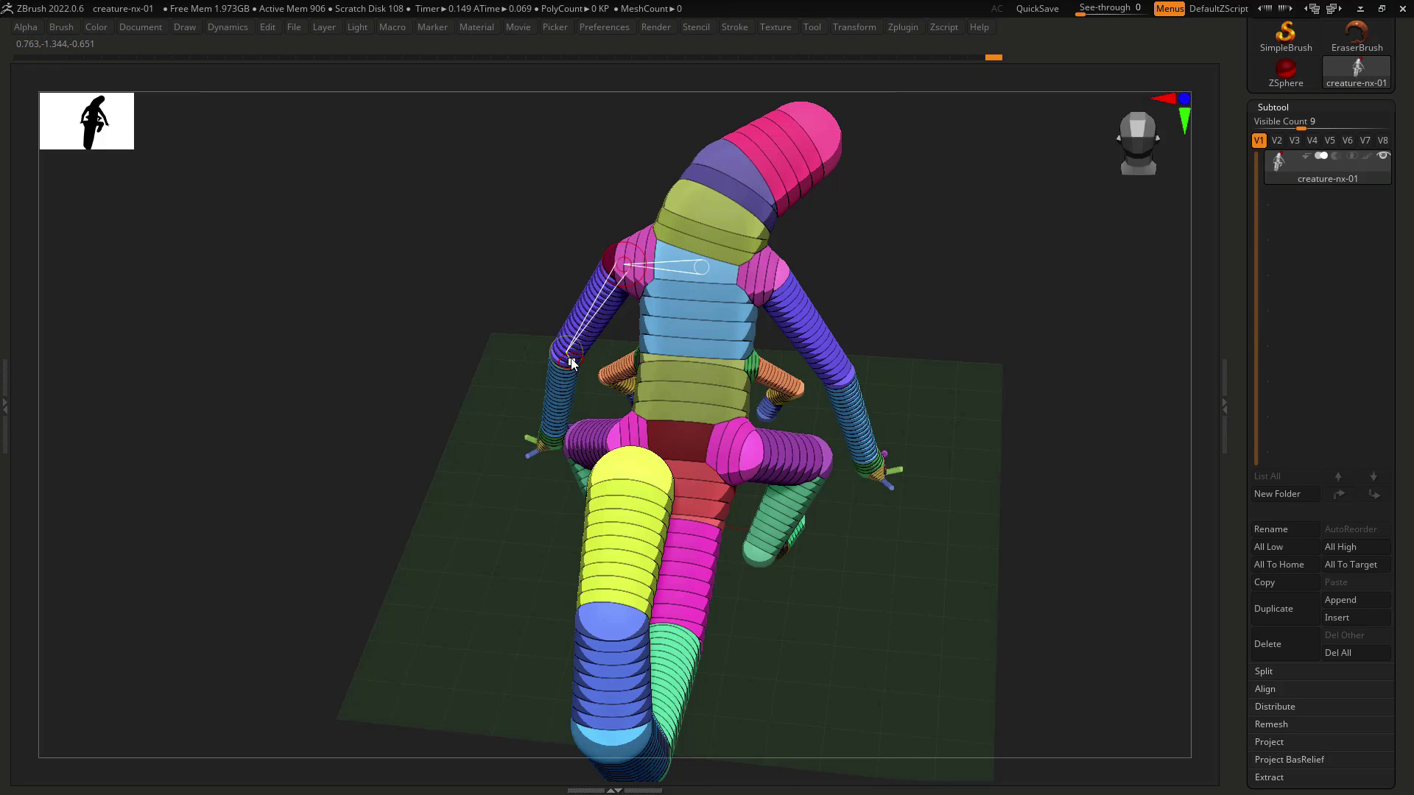
Move the left elbow ZSphere outward so the arm follows the reference, comparing it with the overlay.
{"action": "left_click_drag", "start_coordinate": [568, 346], "coordinate": [550, 342]}
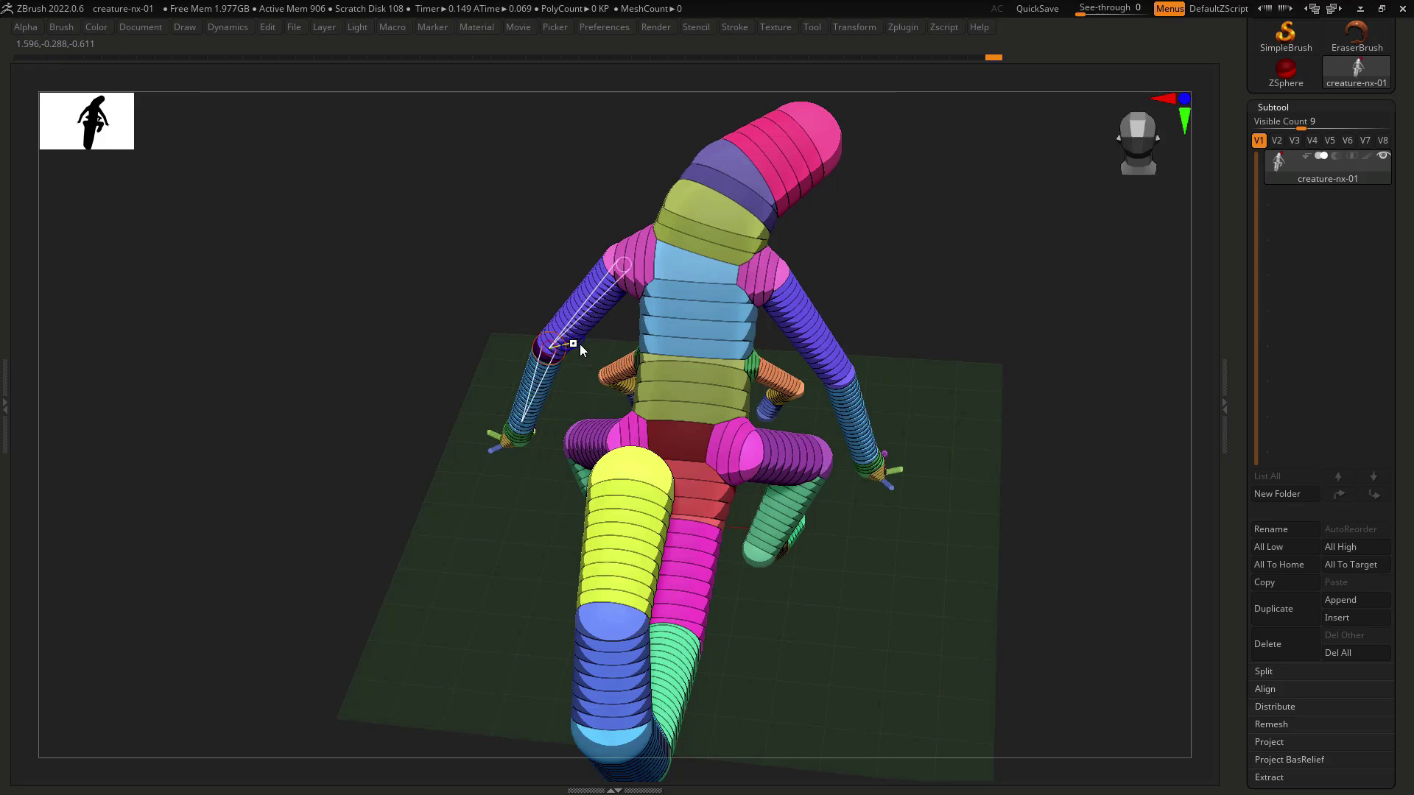
{"action": "key", "text": "shift+z"}
{"action": "key", "text": "shift+z"}
{"action": "key", "text": "shift+z"}
{"action": "key", "text": "shift+z"}
{"action": "key", "text": "shift+z"}
{"action": "key", "text": "shift+z"}
{"action": "key", "text": "shift+z"}
{"action": "key", "text": "shift+z"}
{"action": "key", "text": "shift+z"}
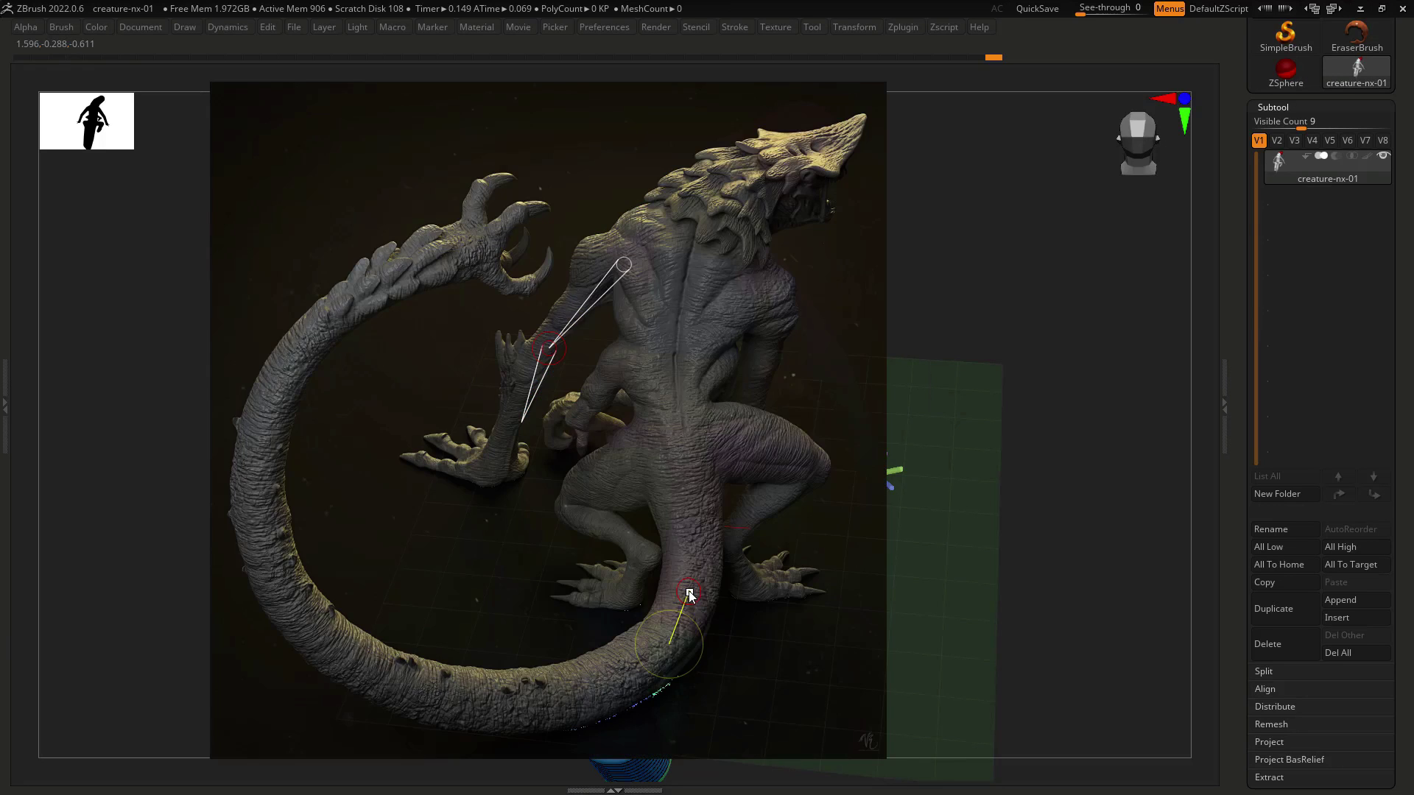
Bend the lower tail sections sideways toward the creature's left, following the reference's tail curve.
{"action": "key", "text": "shift+z"}
{"action": "left_click_drag", "start_coordinate": [690, 589], "coordinate": [611, 652]}
{"action": "key", "text": "shift+z"}
{"action": "key", "text": "shift+z"}
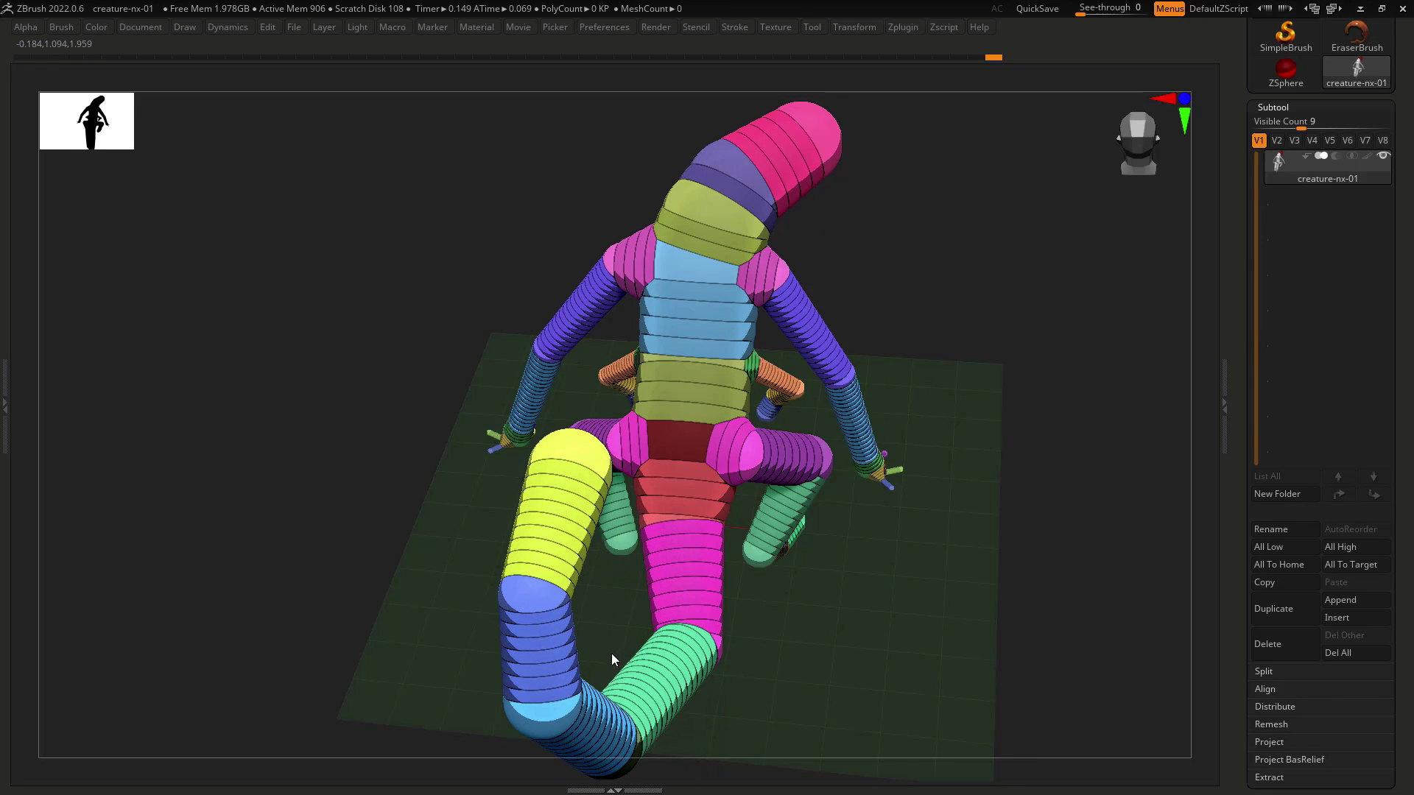
{"action": "key", "text": "shift+z"}
{"action": "key", "text": "shift+z"}
{"action": "left_click_drag", "start_coordinate": [595, 720], "coordinate": [483, 722]}
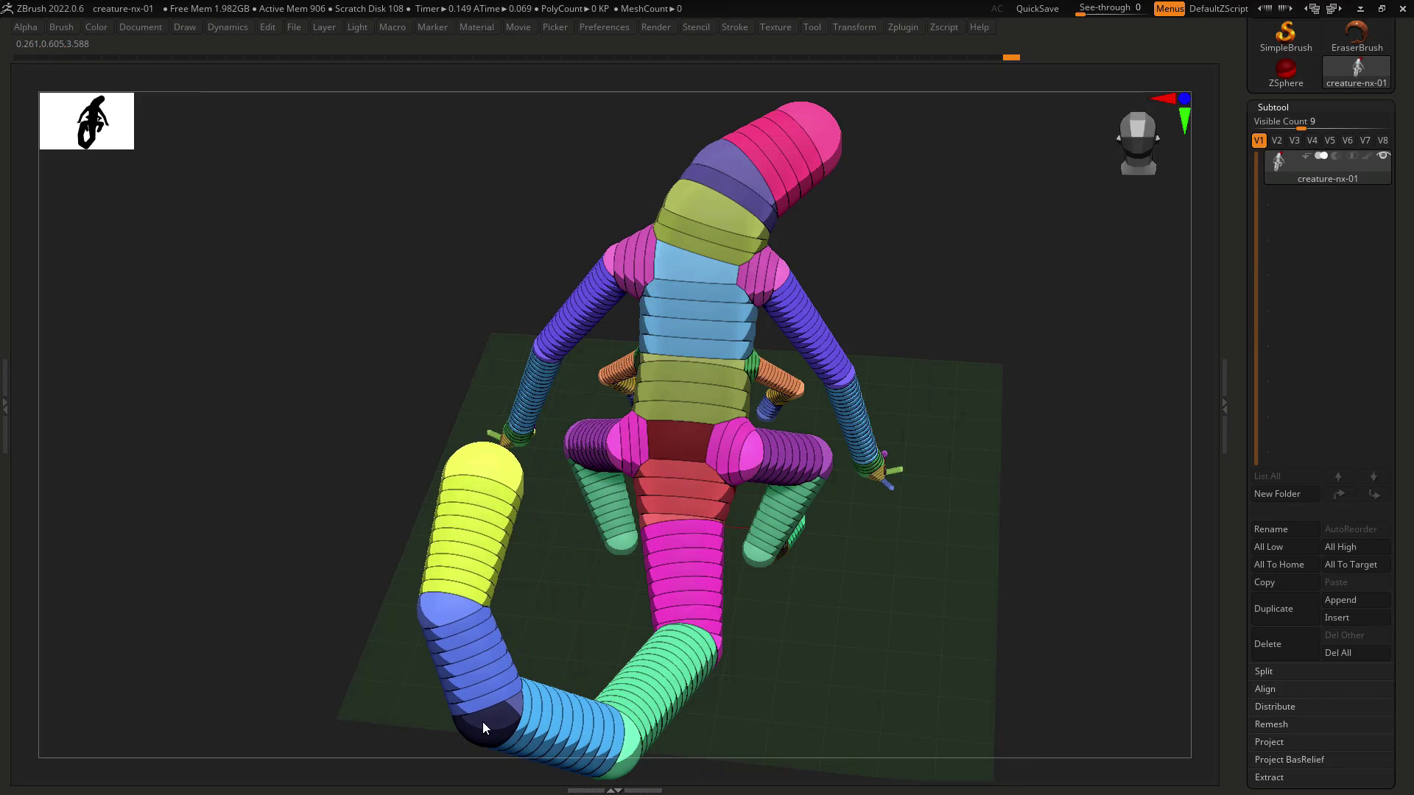
{"action": "key", "text": "shift+z"}
{"action": "key", "text": "shift+z"}
Pull the tail's end ZSphere up to the reference's clawed tail tip and lower the Spotlight image's opacity.
{"action": "left_click_drag", "start_coordinate": [478, 469], "coordinate": [449, 237]}
{"action": "key", "text": "shift+z"}
{"action": "key", "text": "shift+z"}
{"action": "key", "text": "shift+z"}
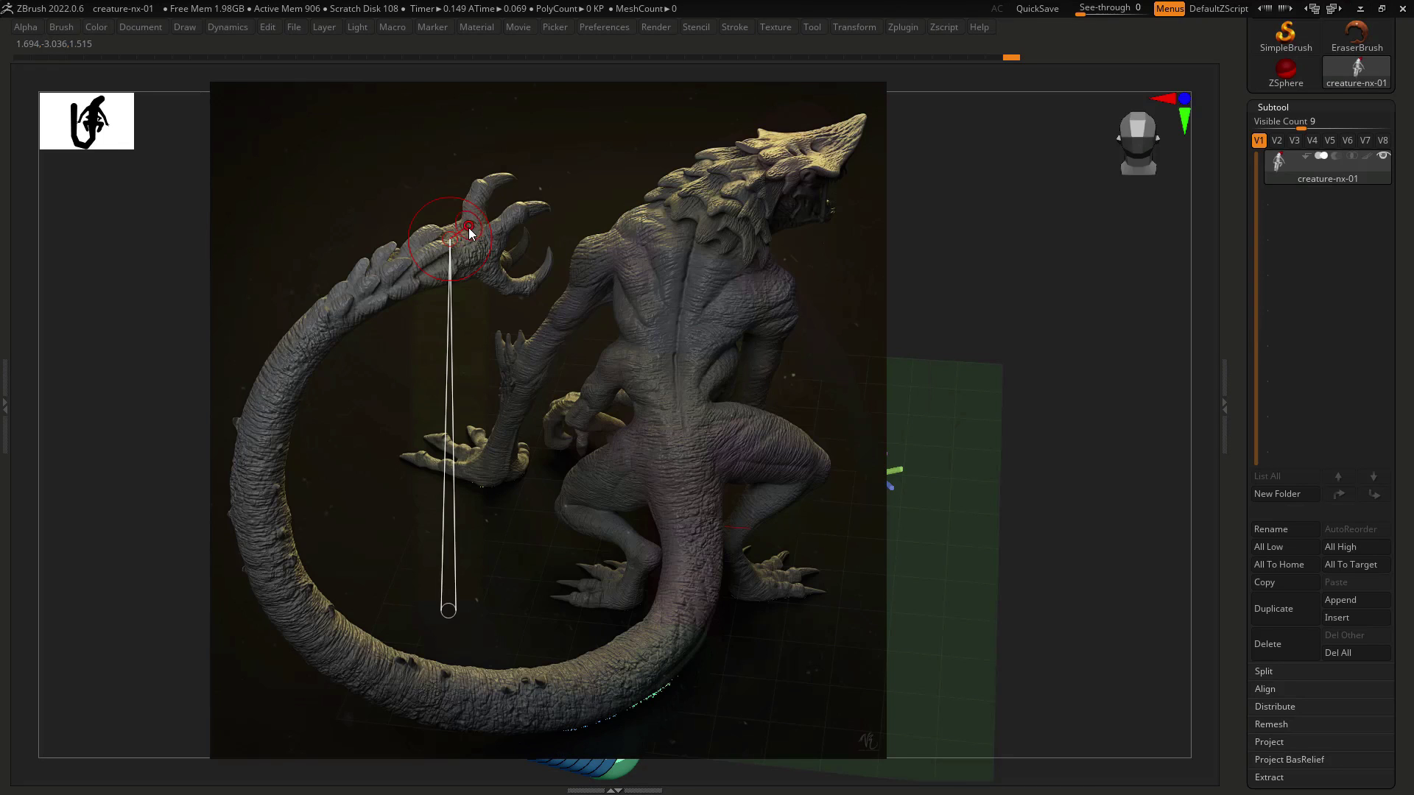
{"action": "left_click_drag", "start_coordinate": [477, 245], "coordinate": [496, 615]}
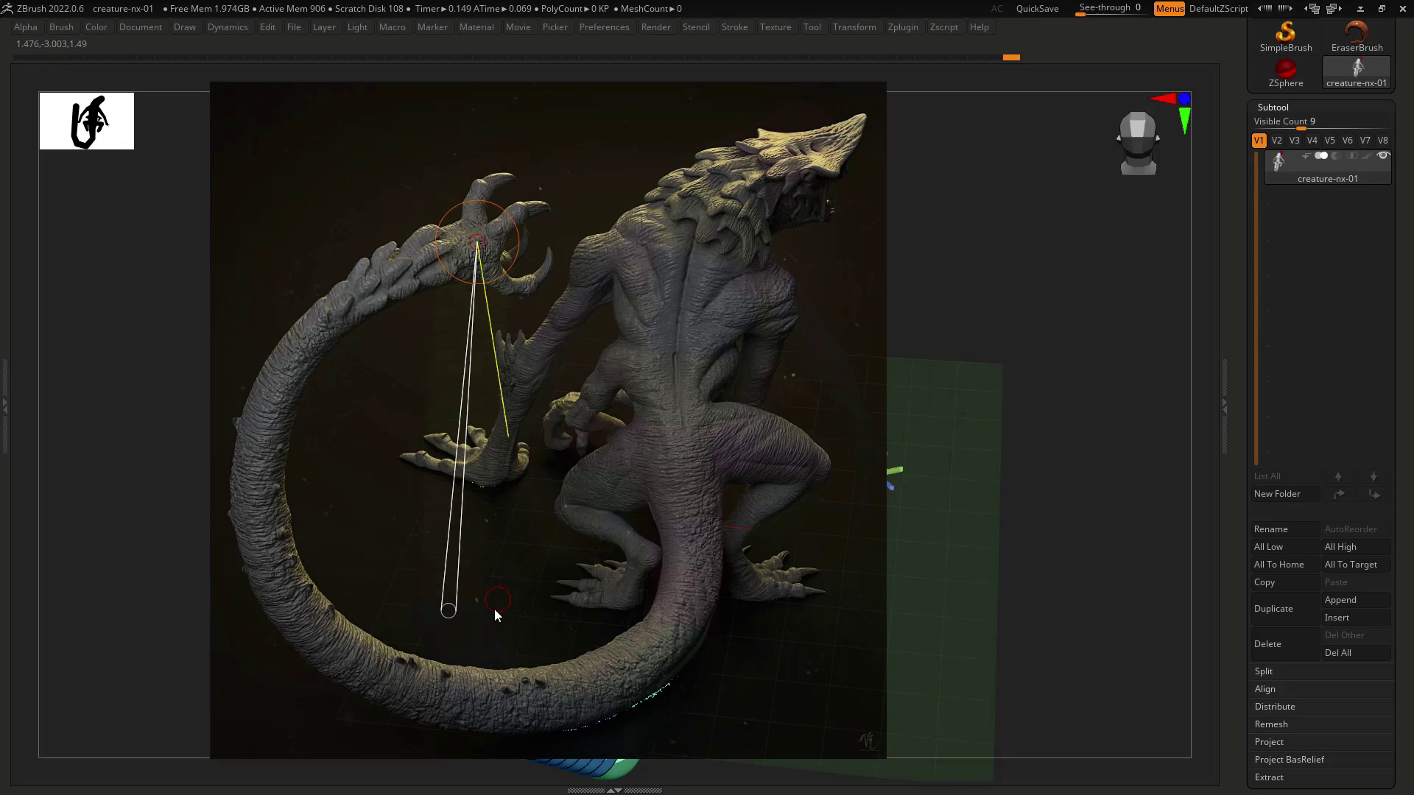
{"action": "key", "text": "z"}
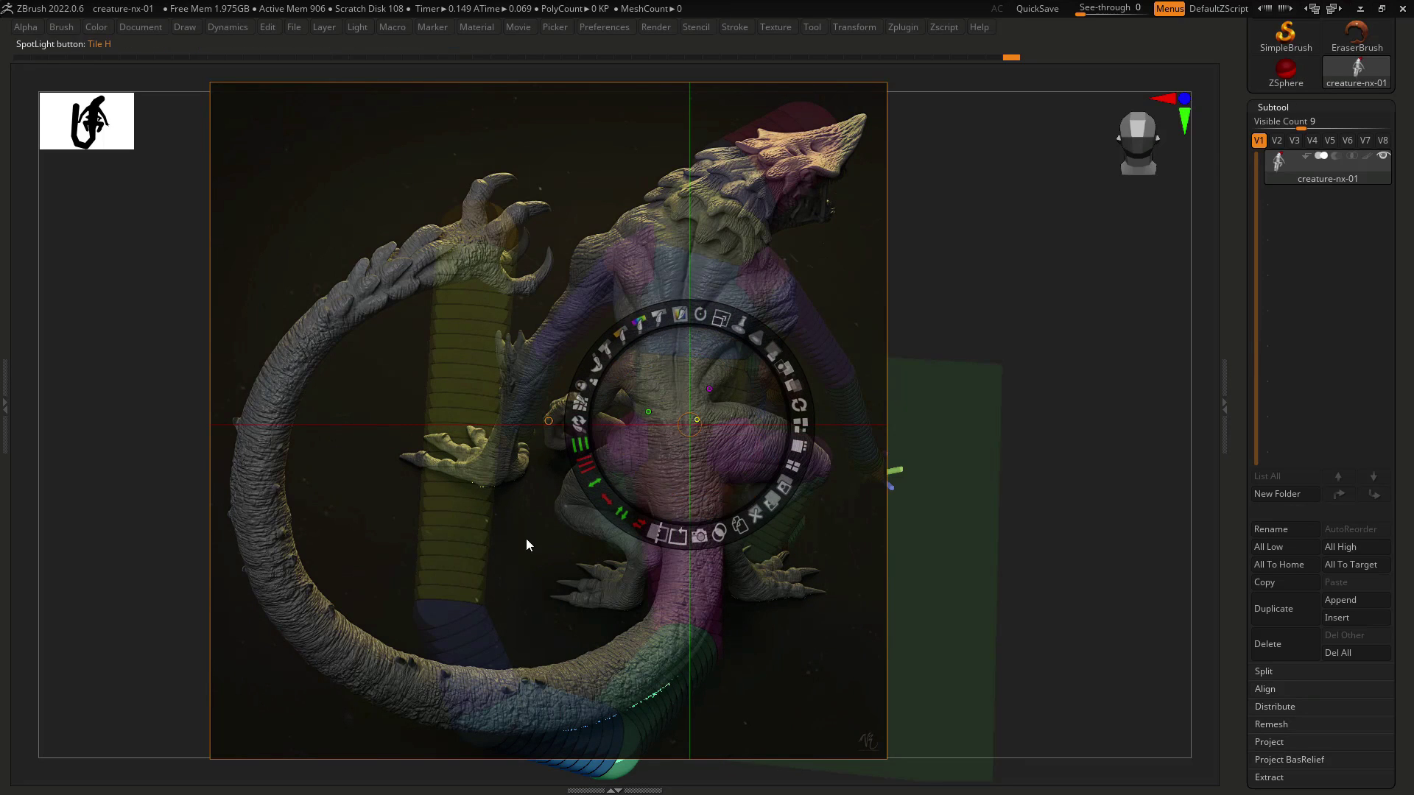
{"action": "key", "text": "z"}
Move the middle and lower tail joints onto the curved outline of the reference's tail.
{"action": "mouse_move", "coordinate": [474, 584]}
{"action": "left_mouse_down"}
{"action": "mouse_move", "coordinate": [460, 600]}
{"action": "mouse_move", "coordinate": [339, 550]}
{"action": "mouse_move", "coordinate": [257, 452]}
{"action": "mouse_move", "coordinate": [372, 598]}
{"action": "left_mouse_up"}
{"action": "left_click_drag", "start_coordinate": [488, 711], "coordinate": [306, 631]}
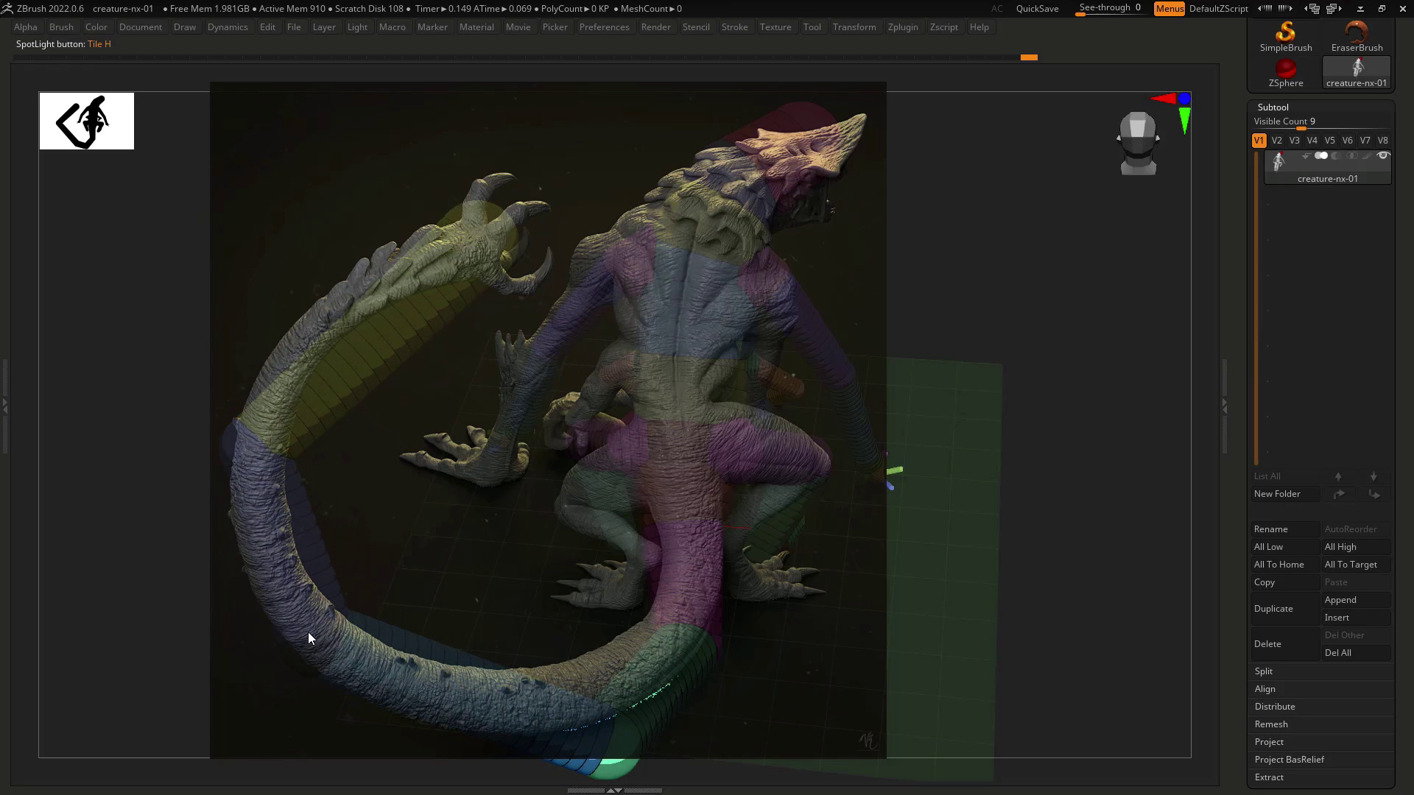
{"action": "left_click_drag", "start_coordinate": [612, 756], "coordinate": [558, 703]}
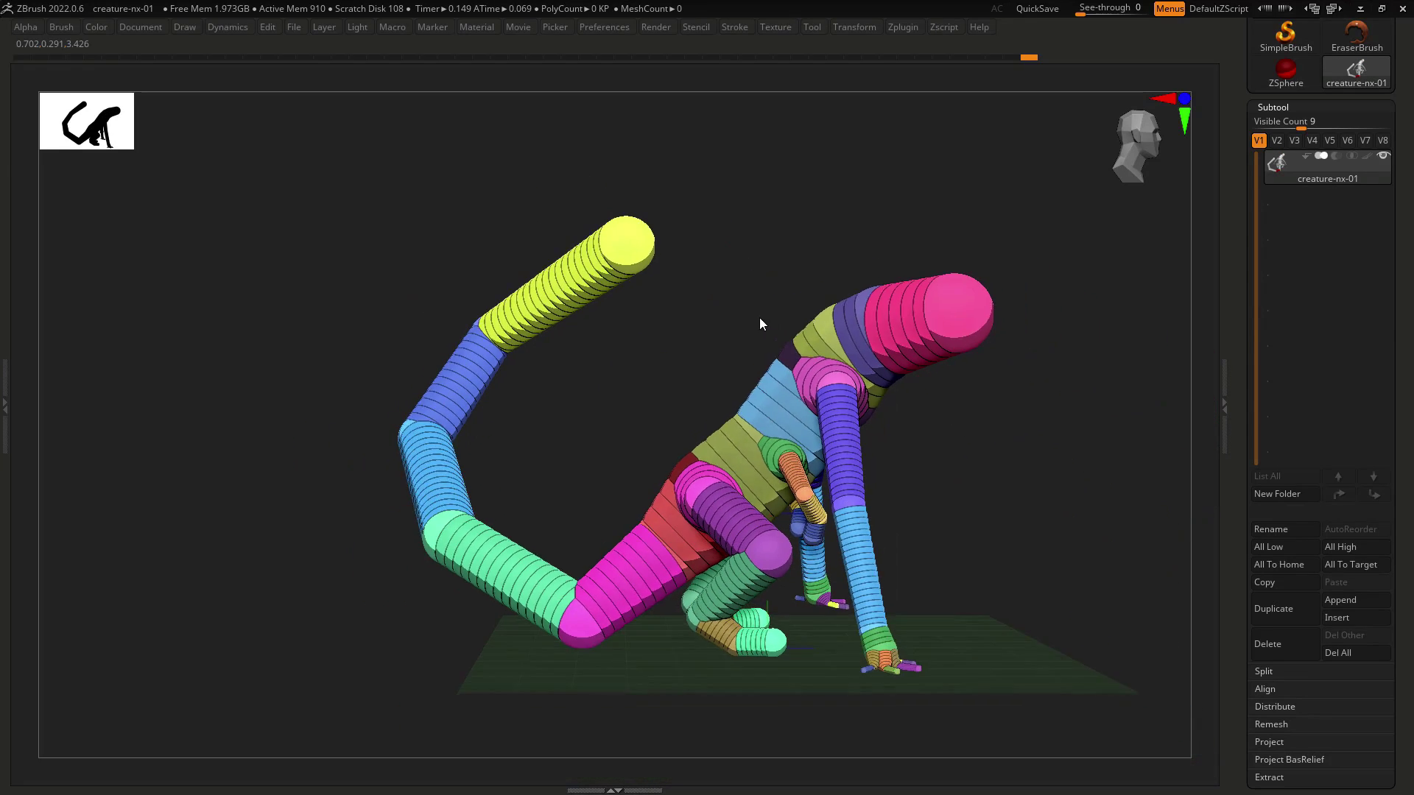
In a side view, shift the first tail bend backward and lower the next tail joint toward the floor.
{"action": "left_click", "coordinate": [141, 27]}
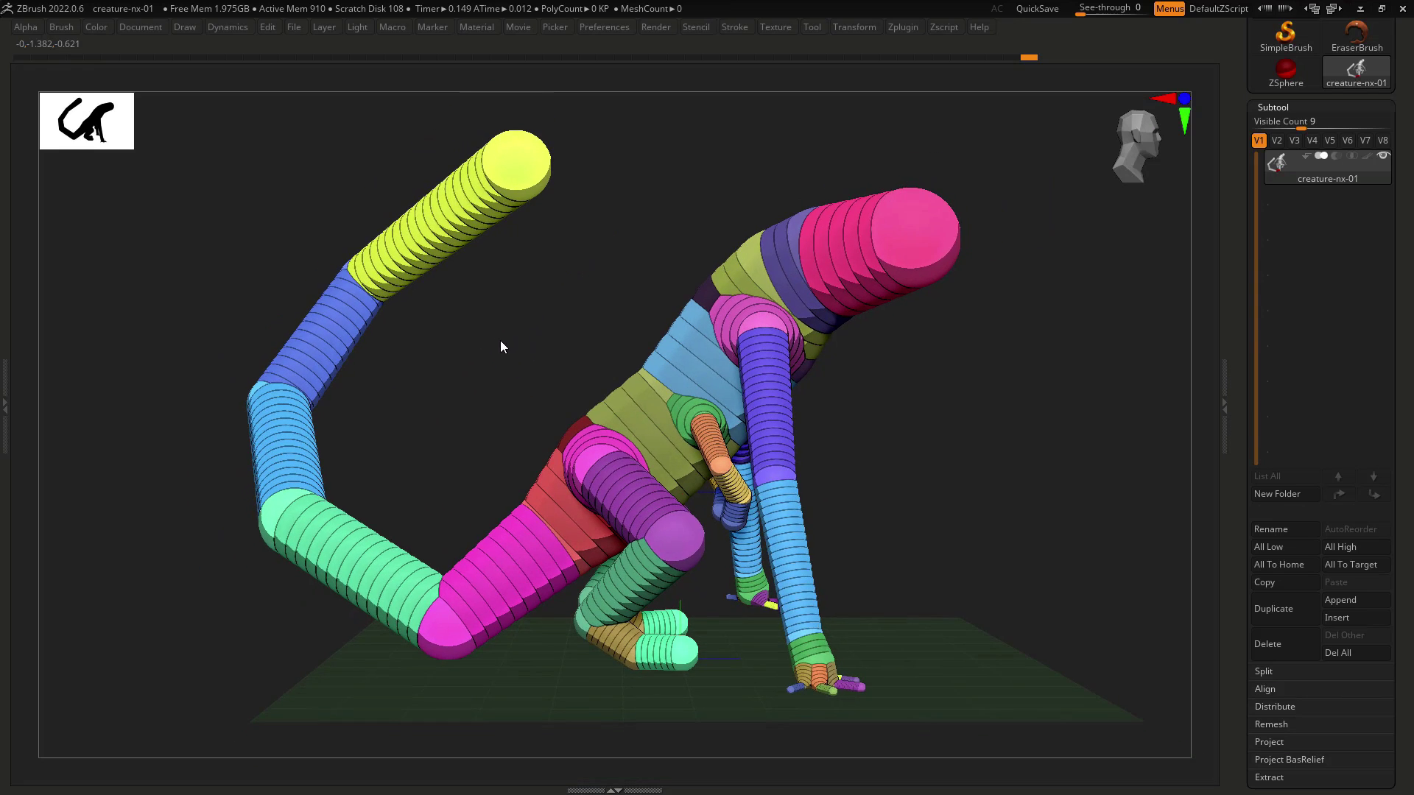
{"action": "left_click_drag", "start_coordinate": [532, 324], "coordinate": [613, 333], "text": "alt"}
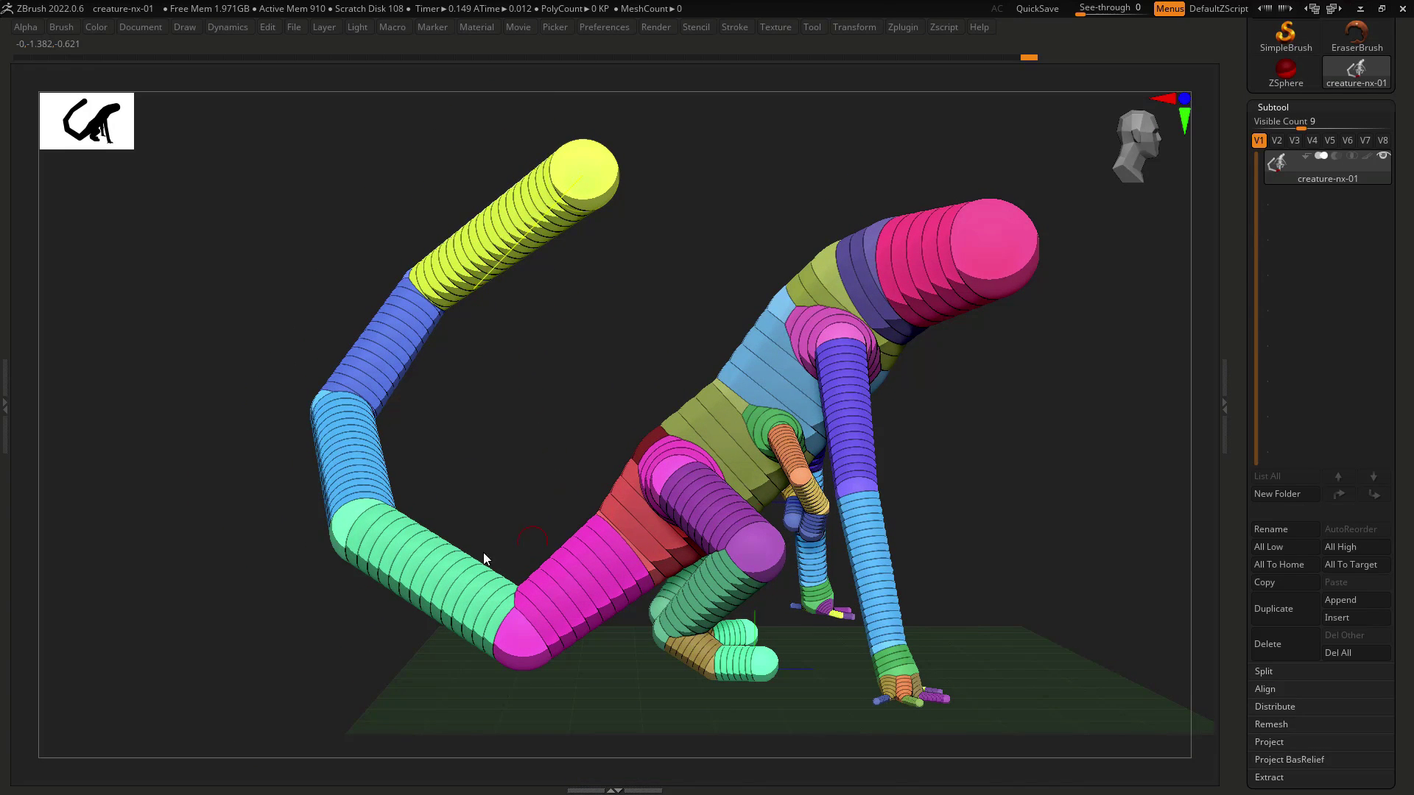
{"action": "left_click_drag", "start_coordinate": [526, 634], "coordinate": [496, 633]}
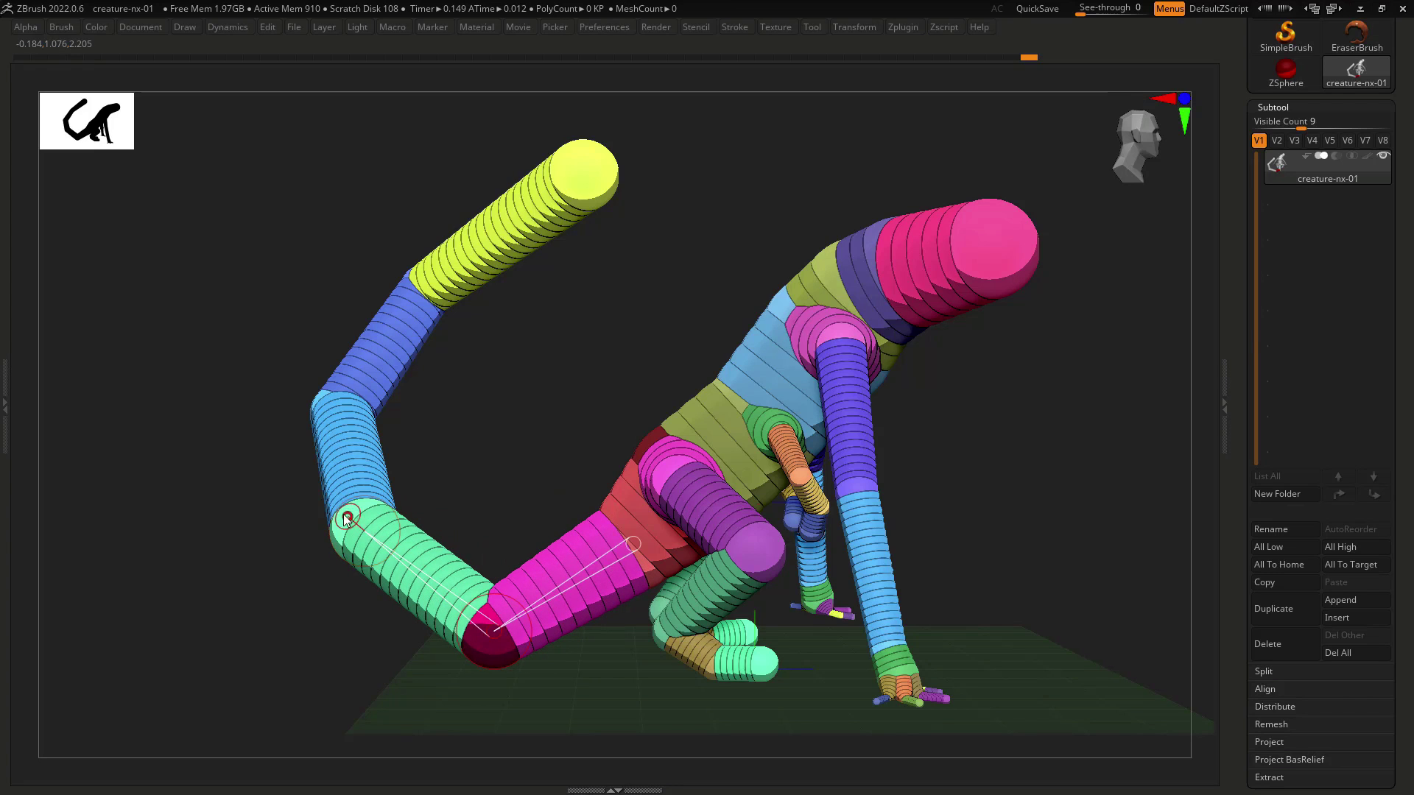
{"action": "mouse_move", "coordinate": [344, 516]}
{"action": "left_mouse_down"}
{"action": "mouse_move", "coordinate": [316, 523]}
{"action": "mouse_move", "coordinate": [344, 524]}
{"action": "left_mouse_up"}
{"action": "key", "text": "ctrl+z"}
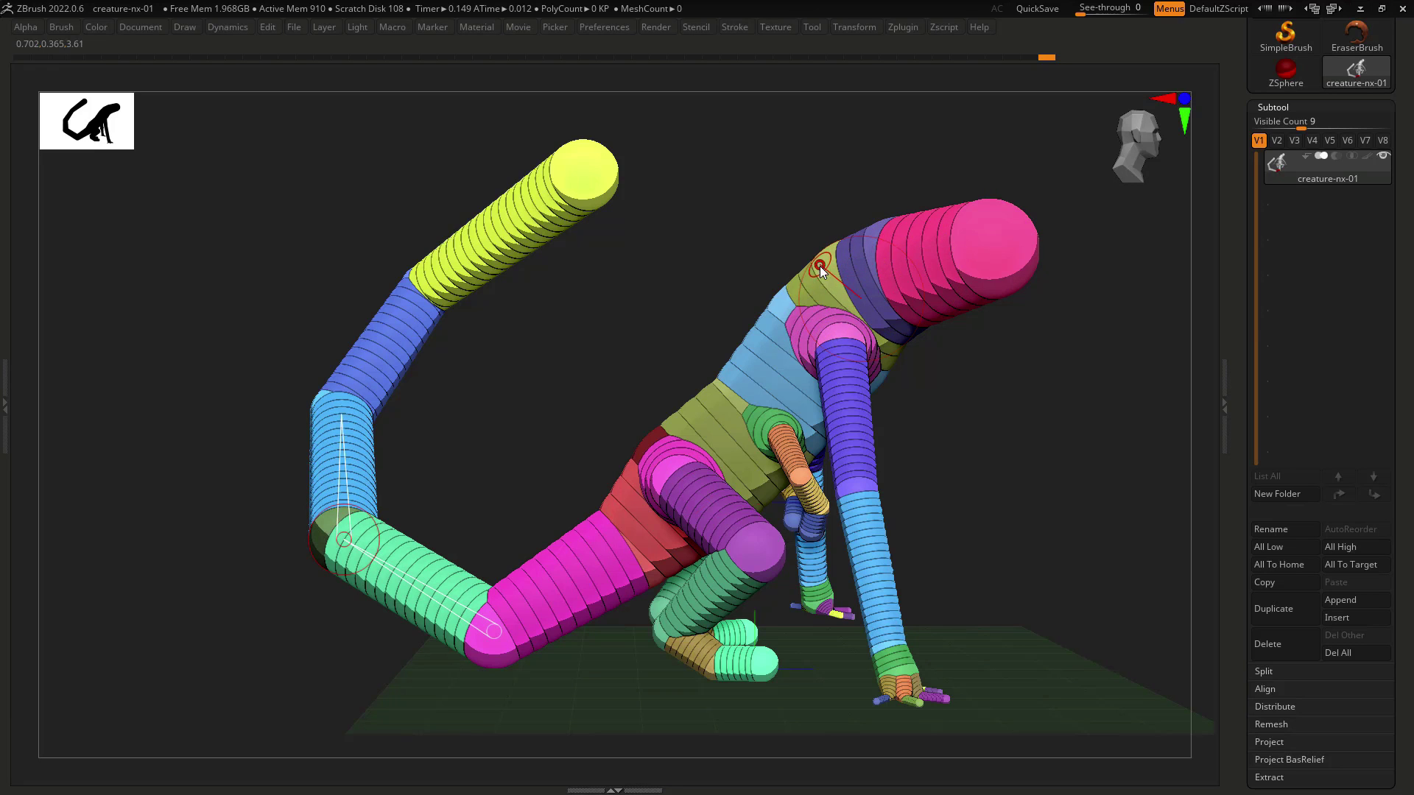
Swing the creature's right arm inward beneath its shoulder and recall the stored Back view to compare it with the reference.
{"action": "left_click_drag", "start_coordinate": [908, 519], "coordinate": [978, 411]}
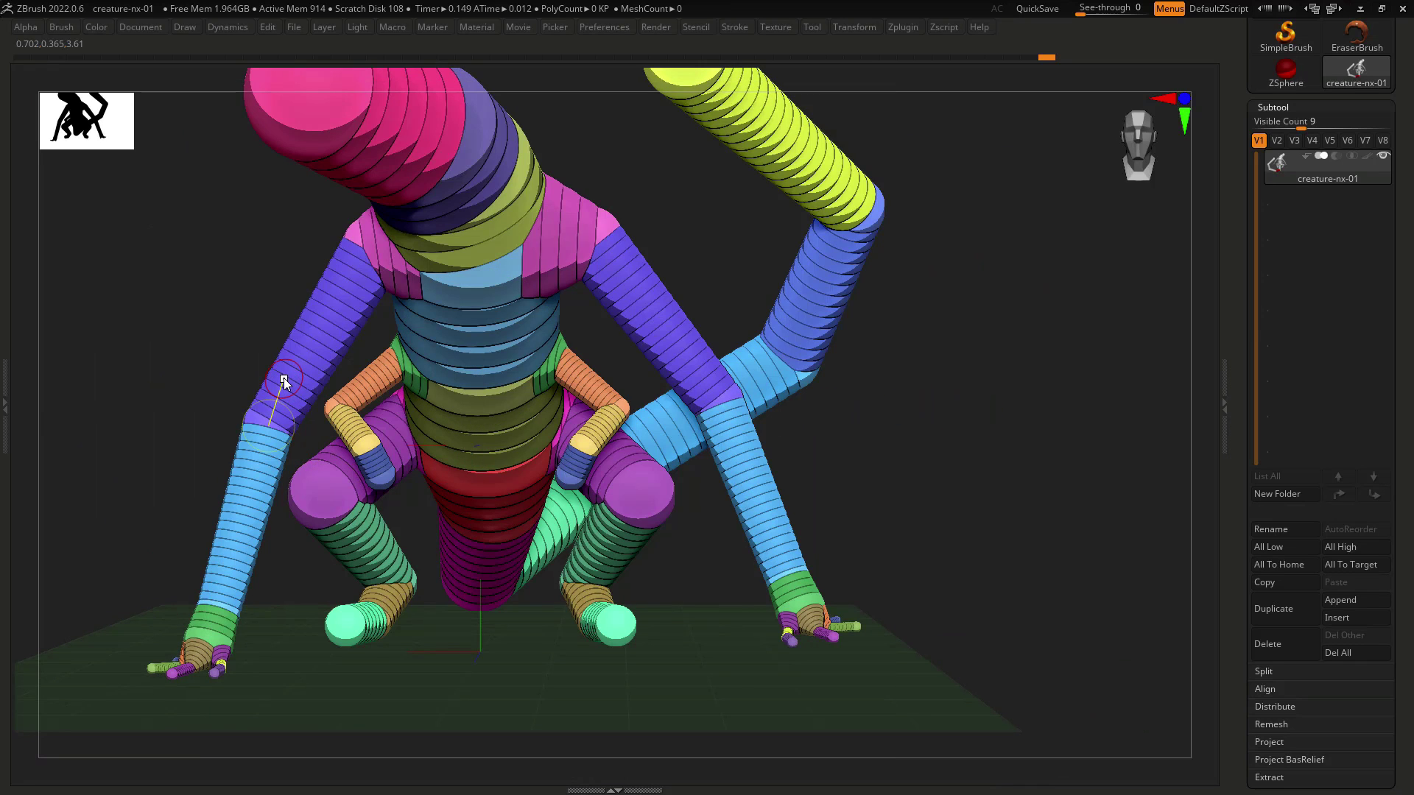
{"action": "left_click_drag", "start_coordinate": [284, 377], "coordinate": [474, 483]}
{"action": "left_click_drag", "start_coordinate": [806, 382], "coordinate": [841, 417]}
{"action": "mouse_move", "coordinate": [140, 31]}
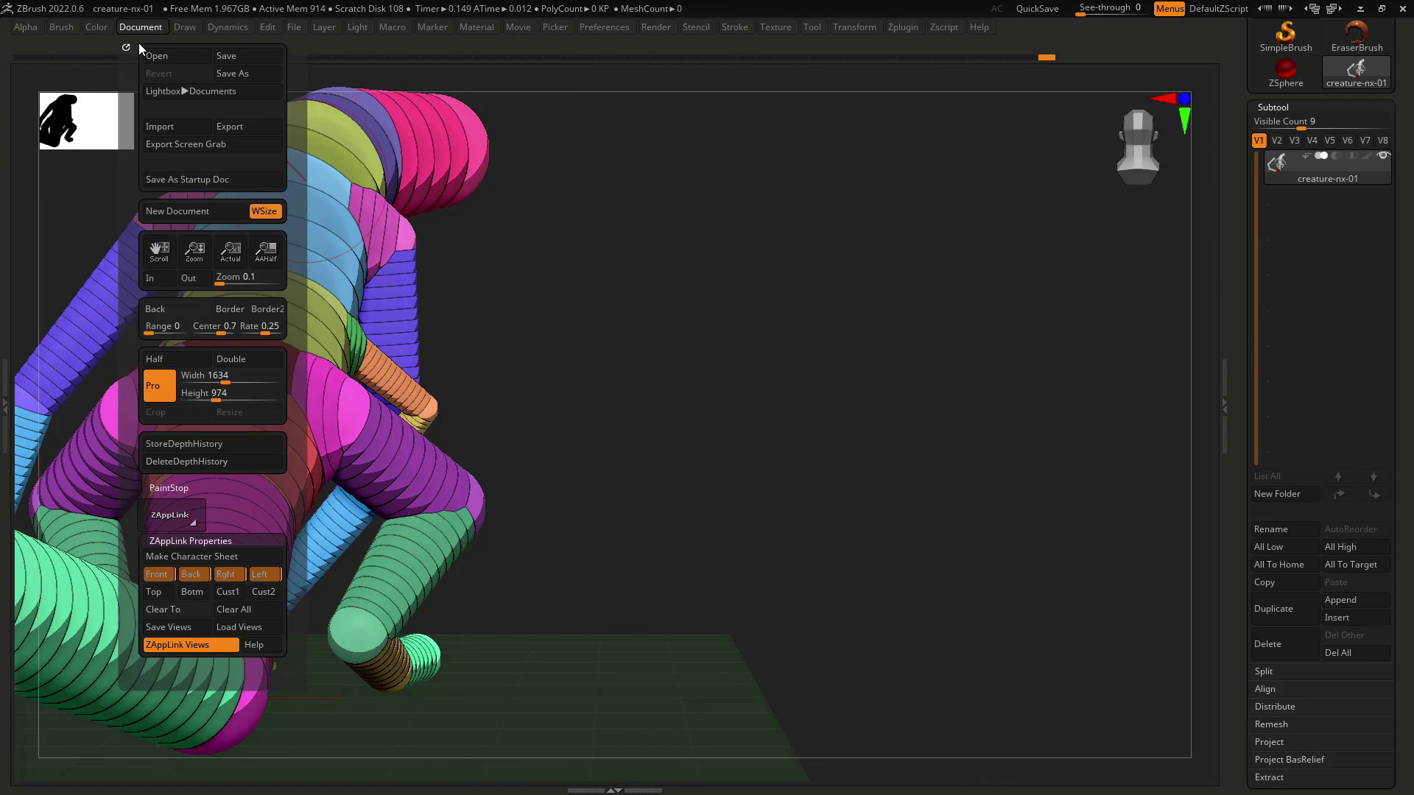
{"action": "left_click", "coordinate": [193, 575]}
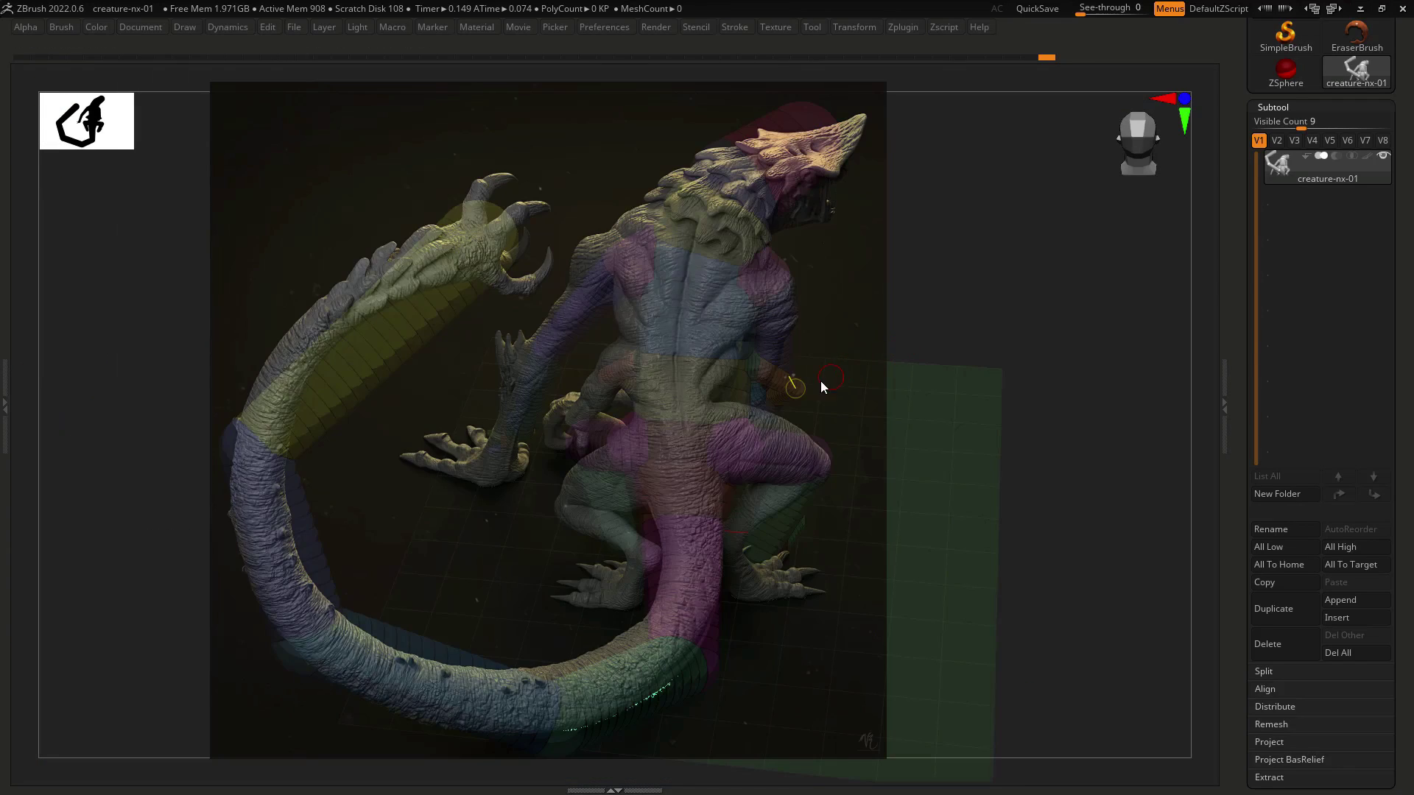
In a side view, shift the right shoulder joint slightly forward and down, and recall the stored Front view over the reference.
{"action": "key", "text": "shift+z"}
{"action": "key", "text": "shift+z"}
{"action": "key", "text": "shift+z"}
{"action": "key", "text": "shift+z"}
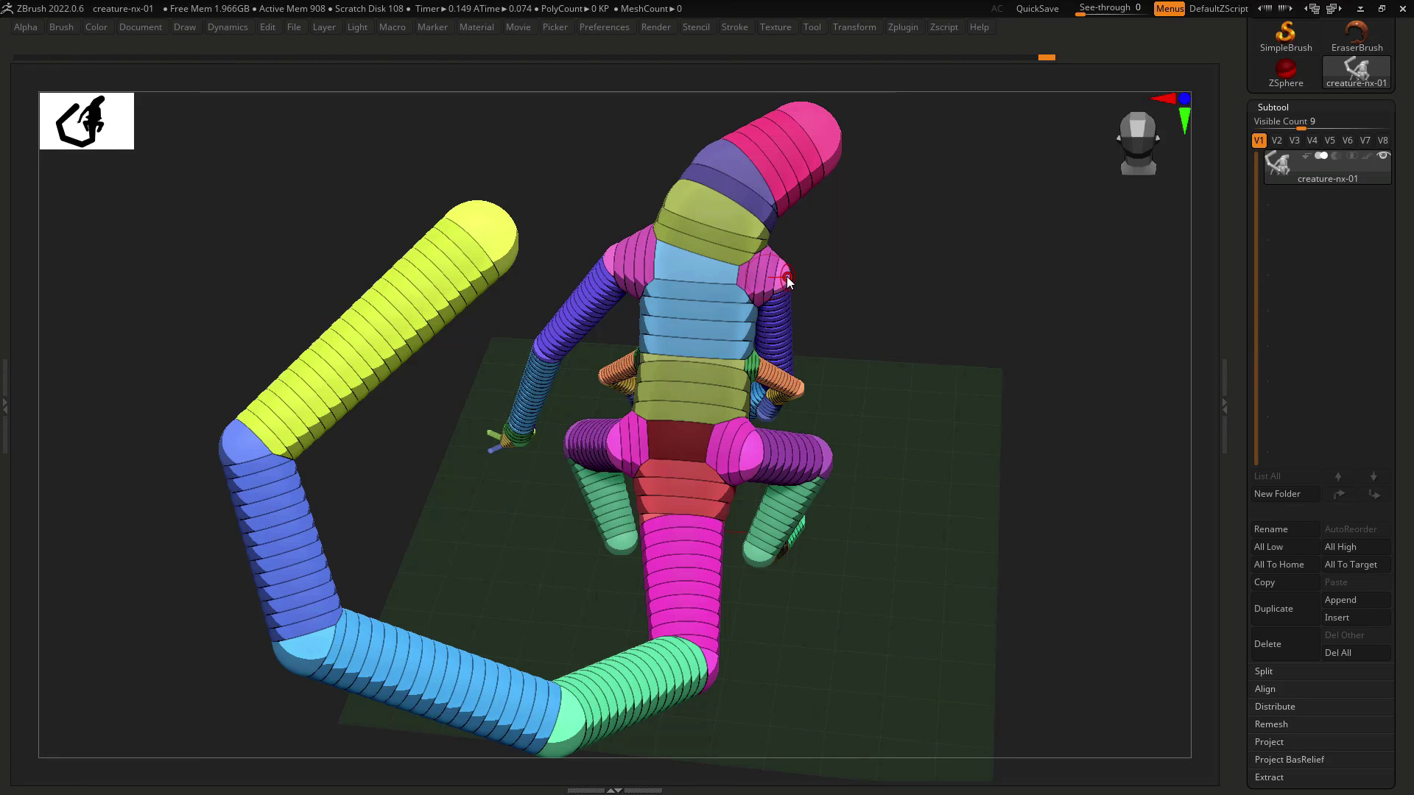
{"action": "left_click_drag", "start_coordinate": [797, 280], "coordinate": [815, 261], "text": "shift"}
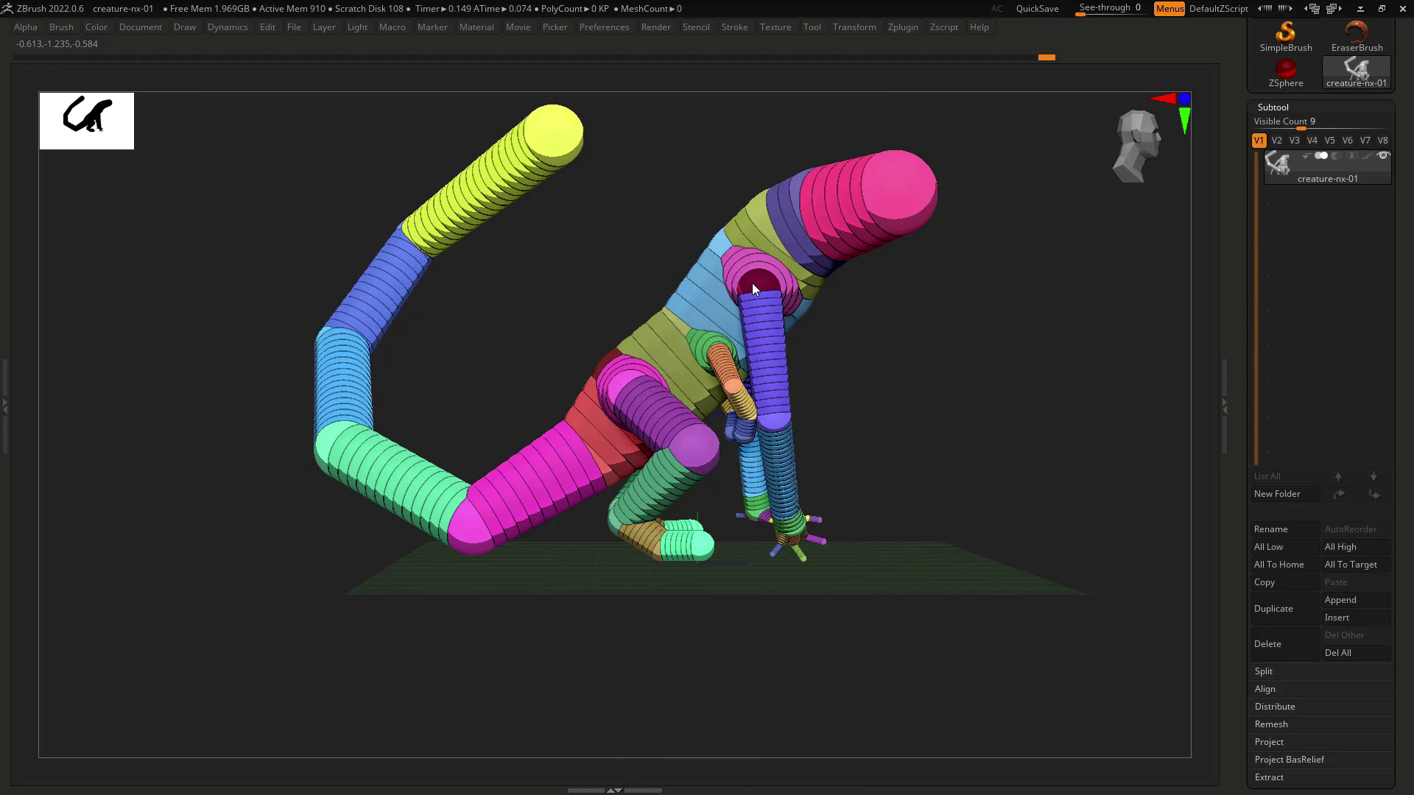
{"action": "left_click_drag", "start_coordinate": [752, 283], "coordinate": [770, 289]}
{"action": "key", "text": "shift+z"}
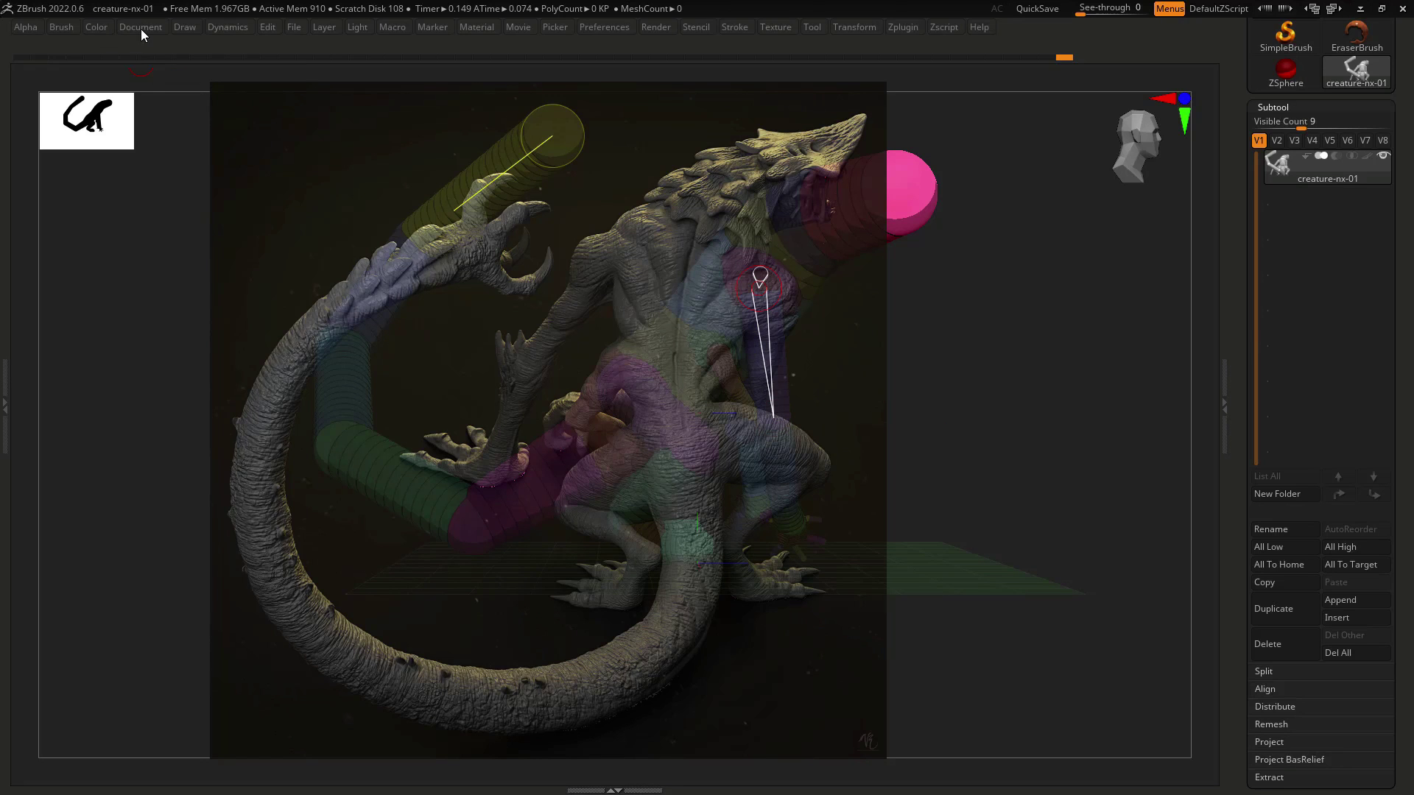
{"action": "left_click", "coordinate": [140, 28]}
{"action": "left_click", "coordinate": [158, 574]}
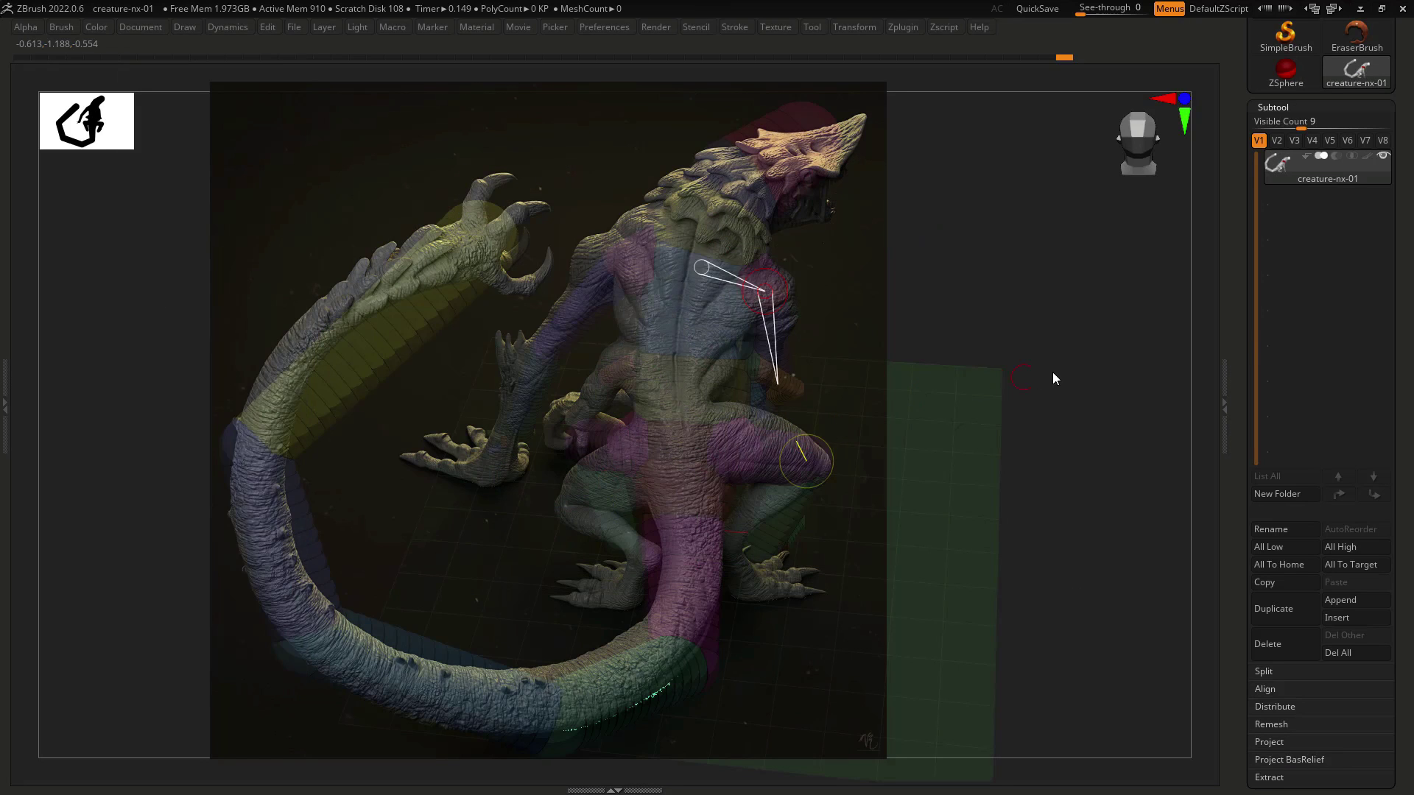
Swing the small right secondary arm inward so its upper segment hangs close to the torso.
{"action": "key", "text": "shift+z"}
{"action": "key", "text": "shift+z"}
{"action": "key", "text": "shift+z"}
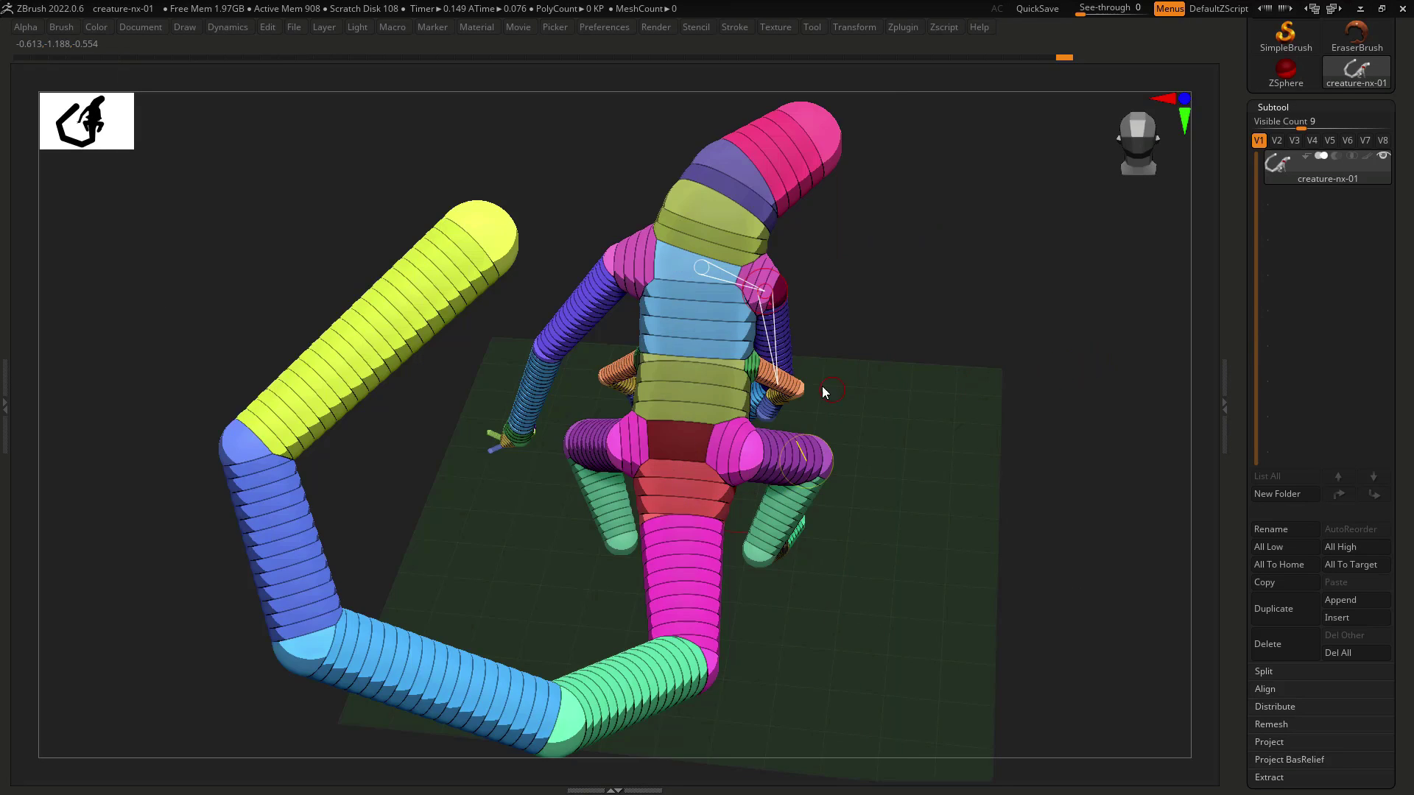
{"action": "left_click_drag", "start_coordinate": [776, 382], "coordinate": [745, 395]}
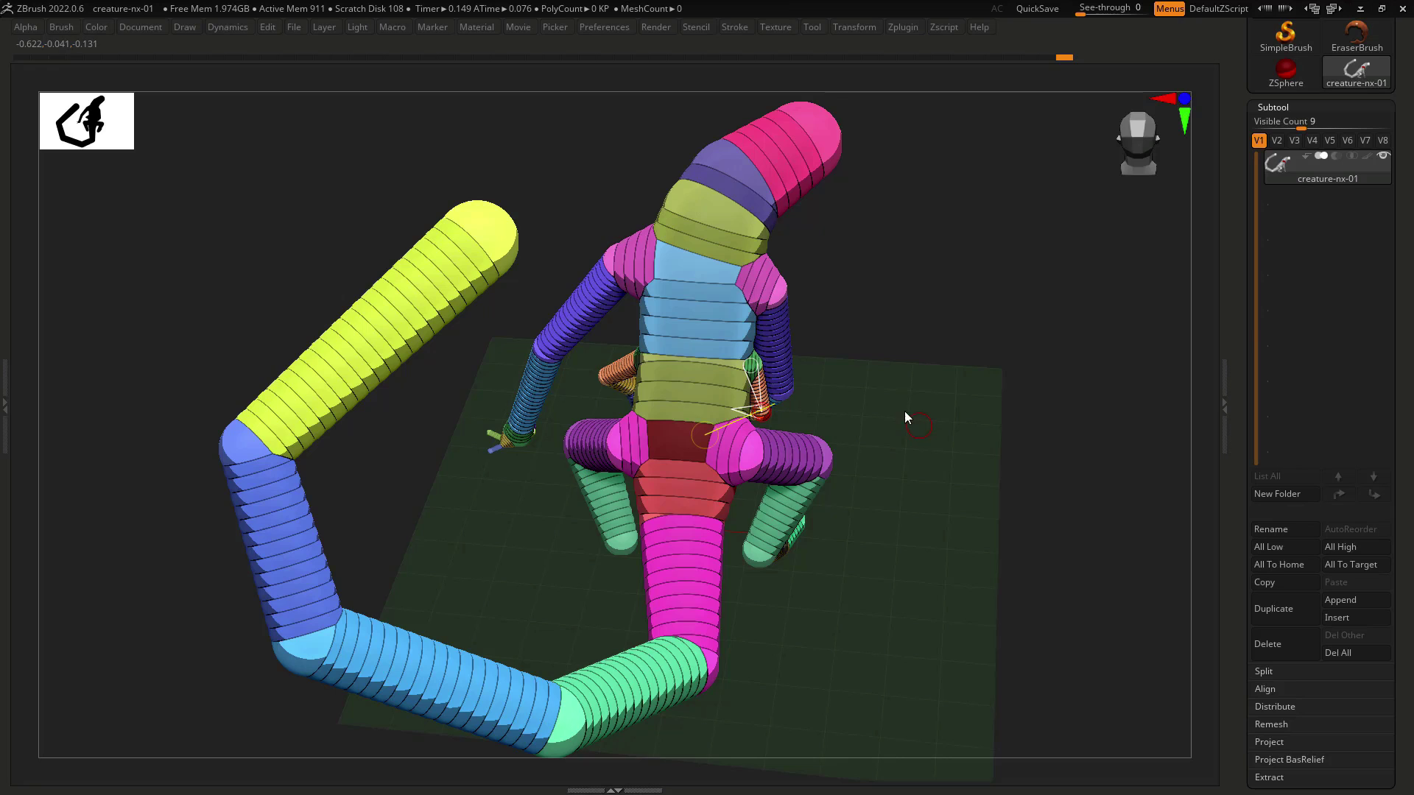
Swing the right lower leg forward, spread both knees outward from the body, and recall the stored Front view.
{"action": "mouse_move", "coordinate": [904, 411]}
{"action": "left_mouse_down"}
{"action": "mouse_move", "coordinate": [971, 368]}
{"action": "mouse_move", "coordinate": [917, 404]}
{"action": "left_mouse_up"}
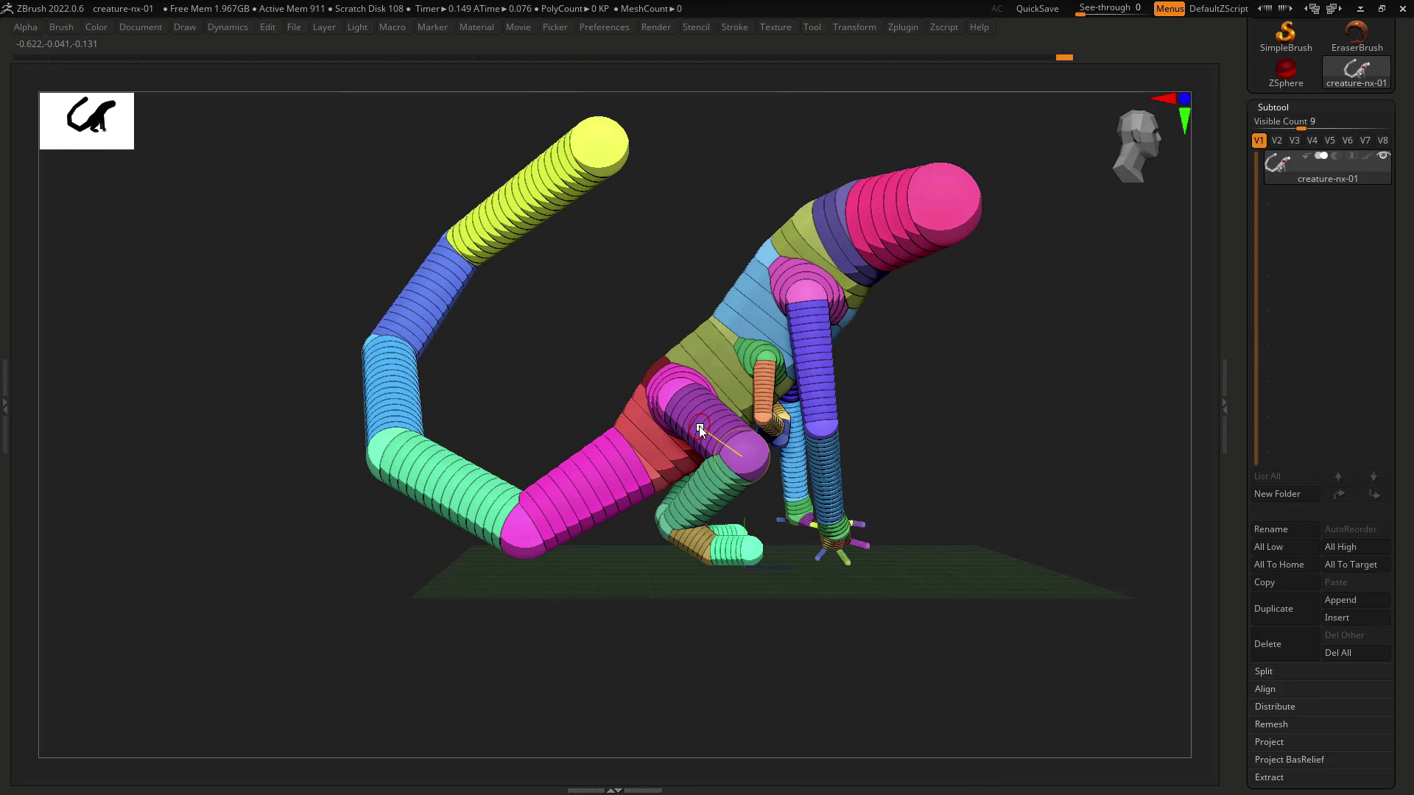
{"action": "left_click_drag", "start_coordinate": [699, 424], "coordinate": [720, 417]}
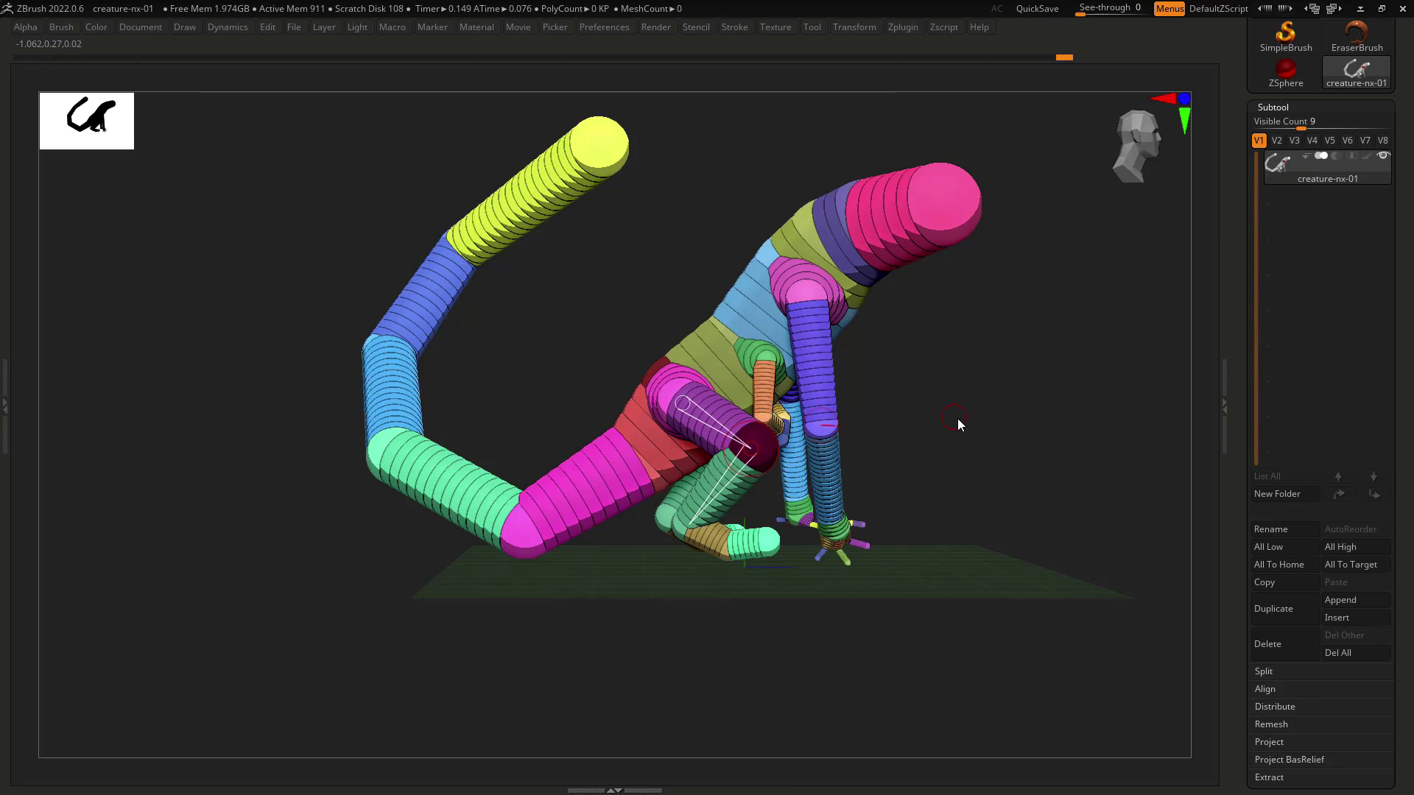
{"action": "left_click_drag", "start_coordinate": [958, 424], "coordinate": [651, 434]}
{"action": "left_click_drag", "start_coordinate": [780, 538], "coordinate": [687, 480]}
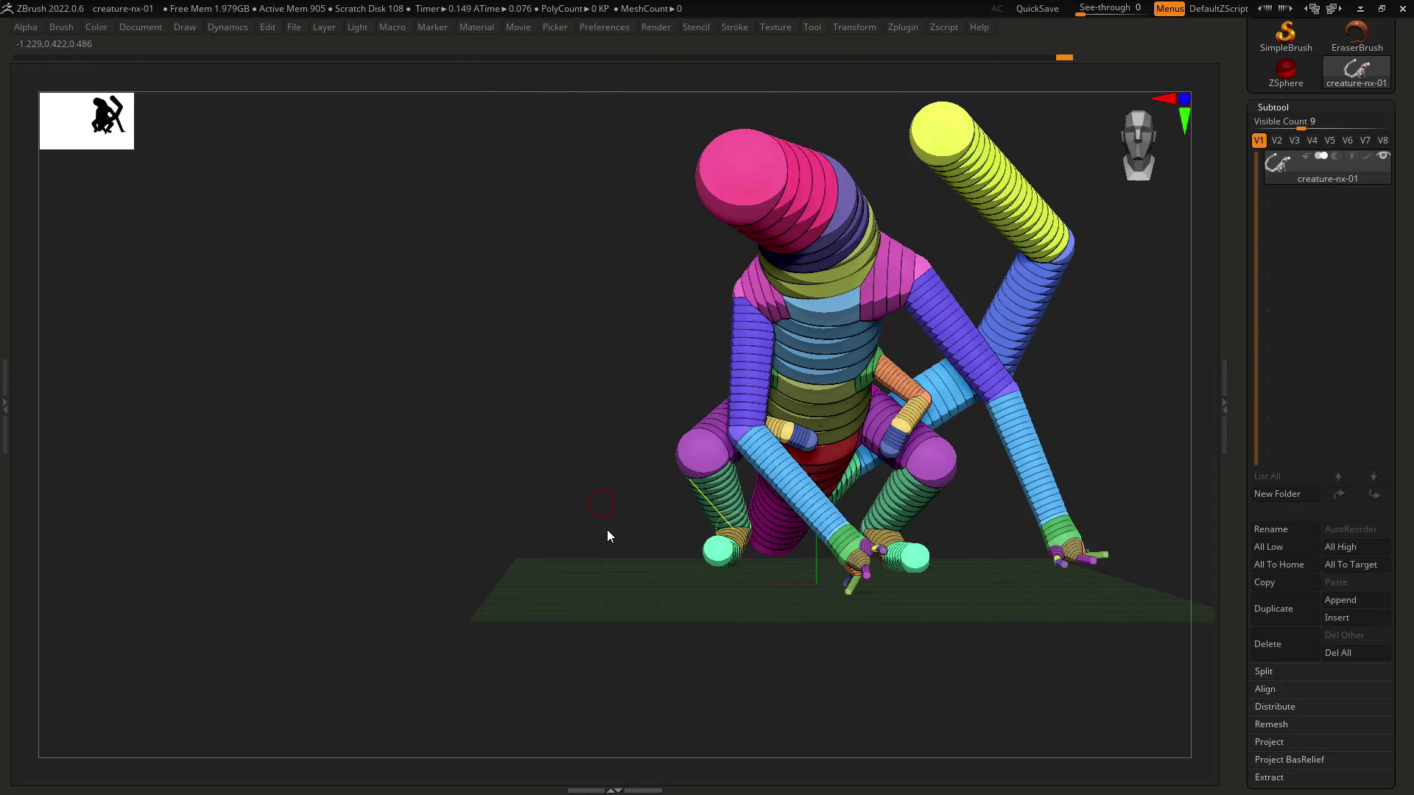
{"action": "left_click_drag", "start_coordinate": [608, 531], "coordinate": [638, 518]}
{"action": "left_click_drag", "start_coordinate": [696, 448], "coordinate": [665, 426]}
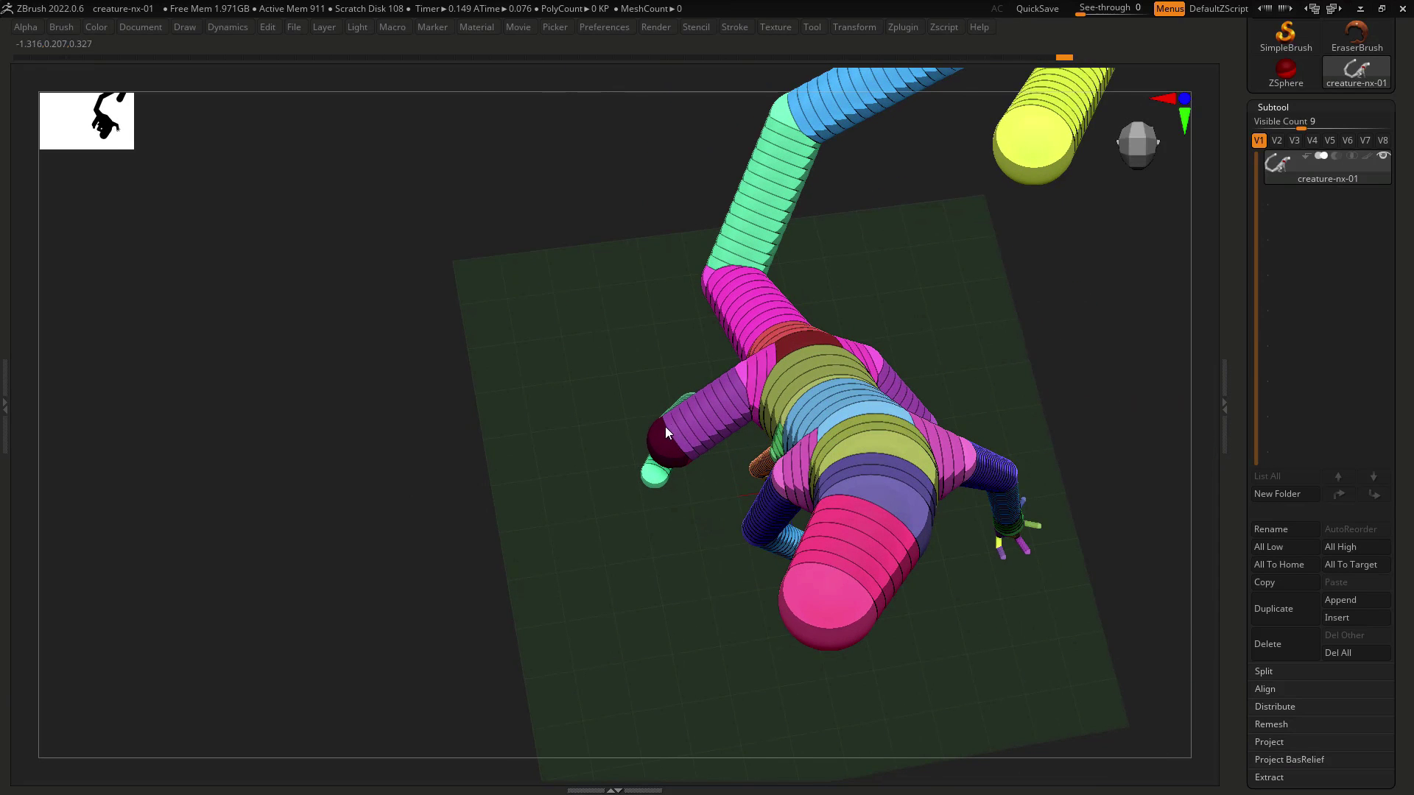
{"action": "left_click_drag", "start_coordinate": [996, 358], "coordinate": [1009, 434]}
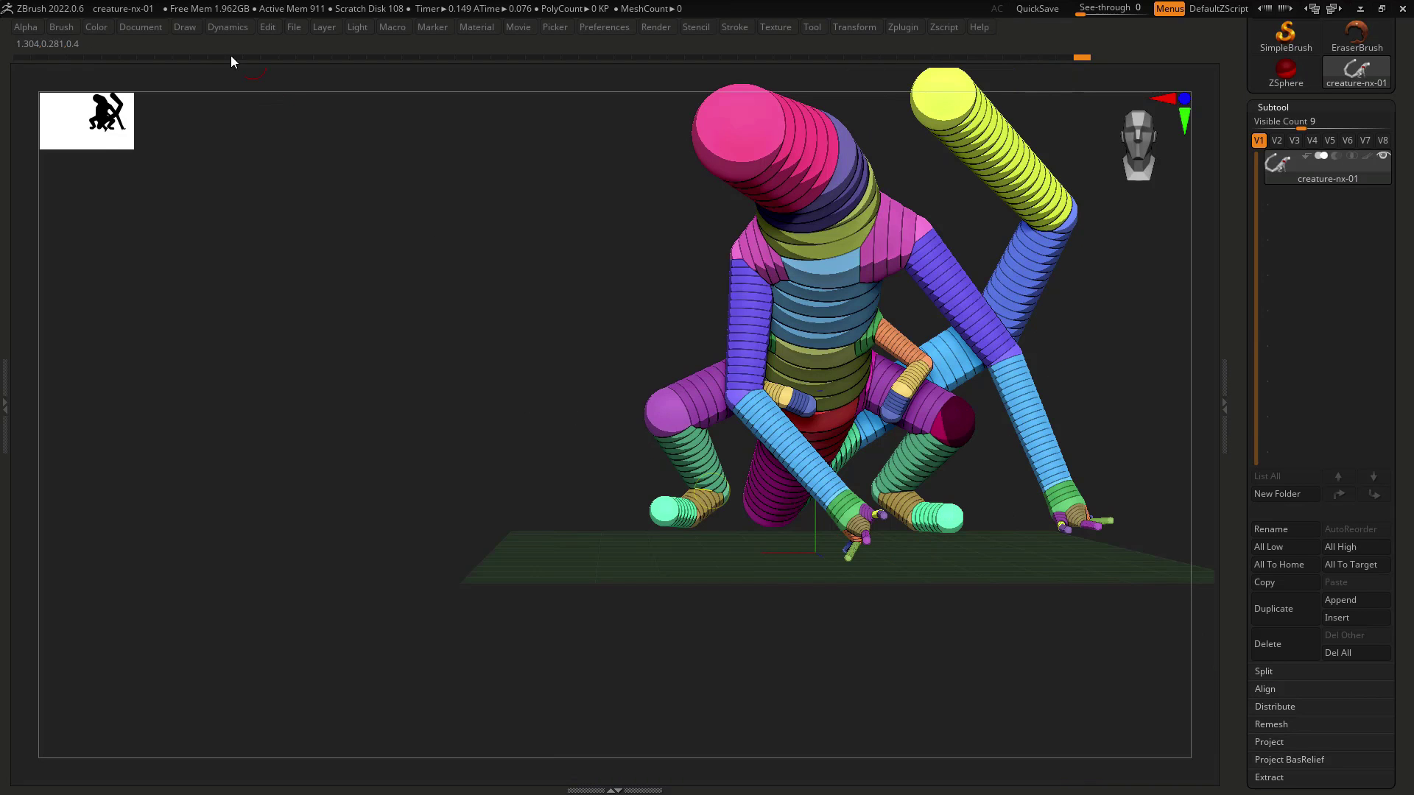
{"action": "left_click", "coordinate": [141, 27]}
{"action": "left_click", "coordinate": [153, 578]}
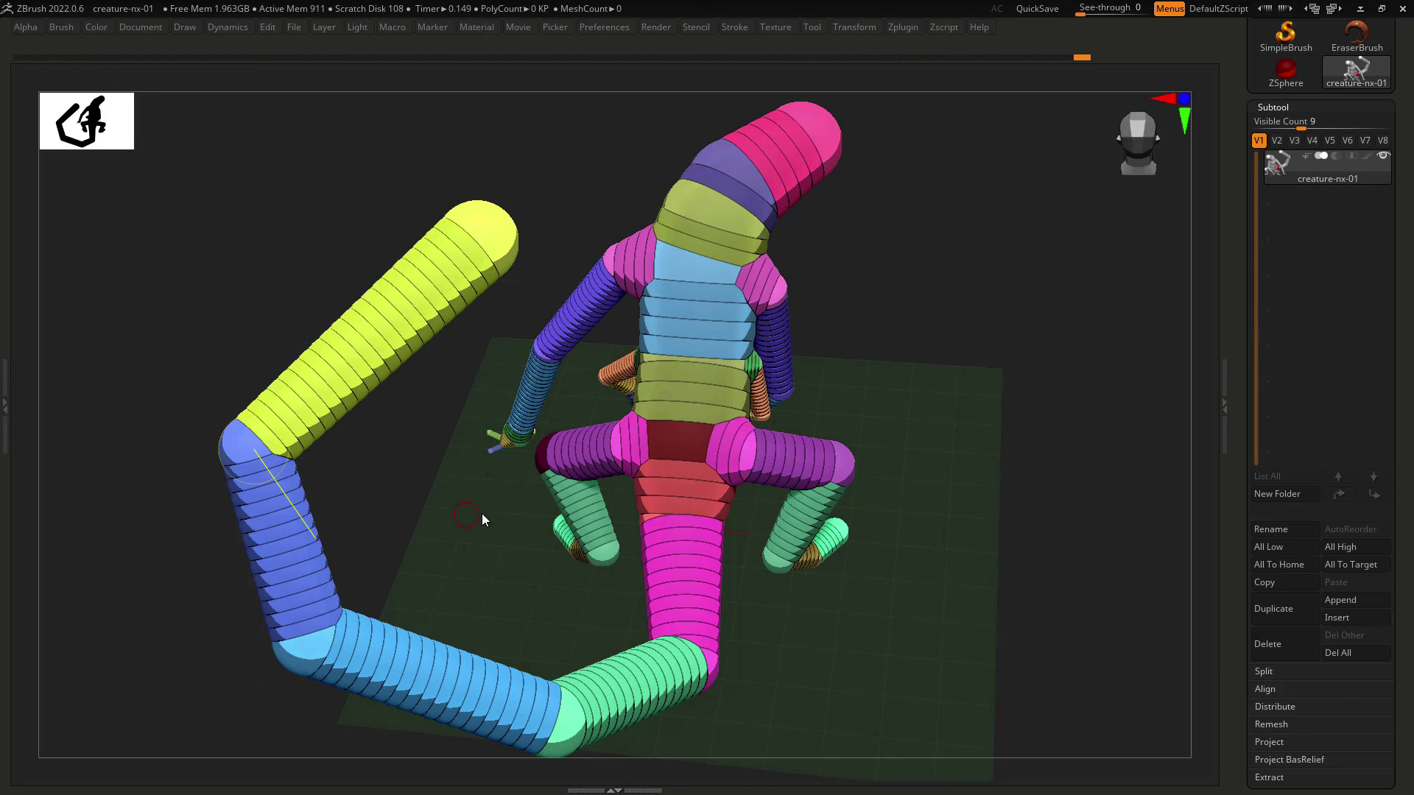
Pull the left knee down and bring the lower leg inward to match the reference's crouched left leg.
{"action": "key", "text": "shift+z"}
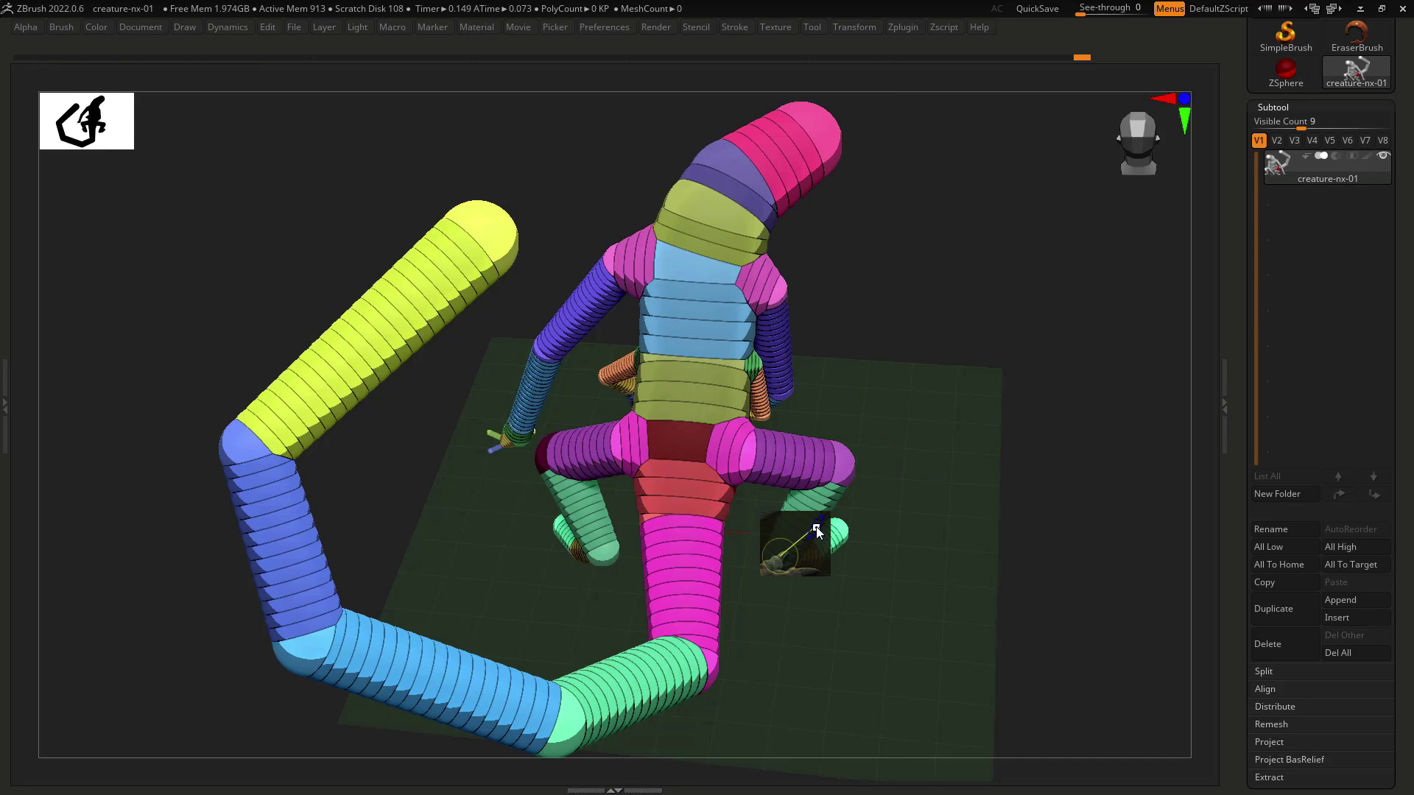
{"action": "key", "text": "shift+z"}
{"action": "key", "text": "shift+z"}
{"action": "key", "text": "shift+z"}
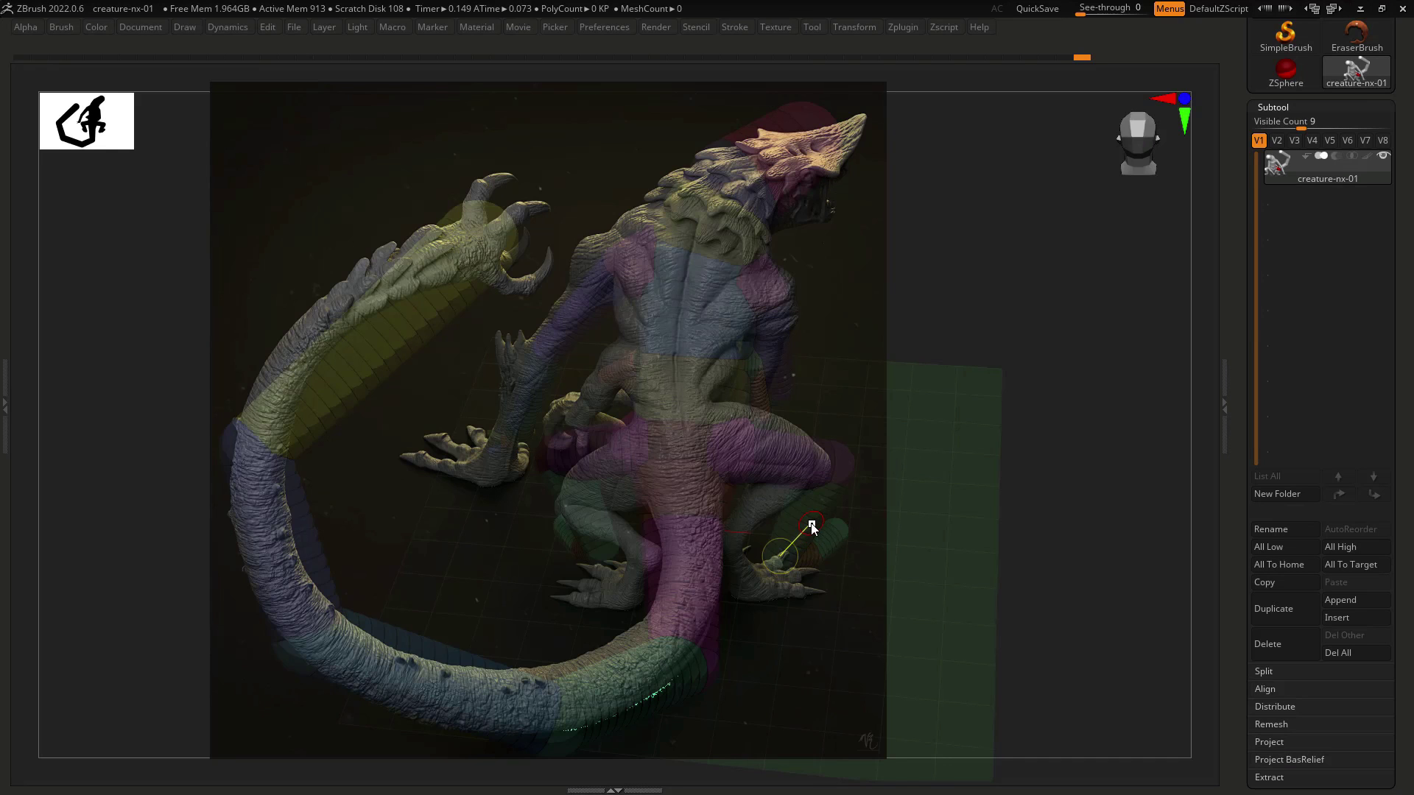
{"action": "key", "text": "shift+z"}
{"action": "left_click_drag", "start_coordinate": [568, 459], "coordinate": [606, 584]}
{"action": "key", "text": "shift+z"}
{"action": "key", "text": "shift+z"}
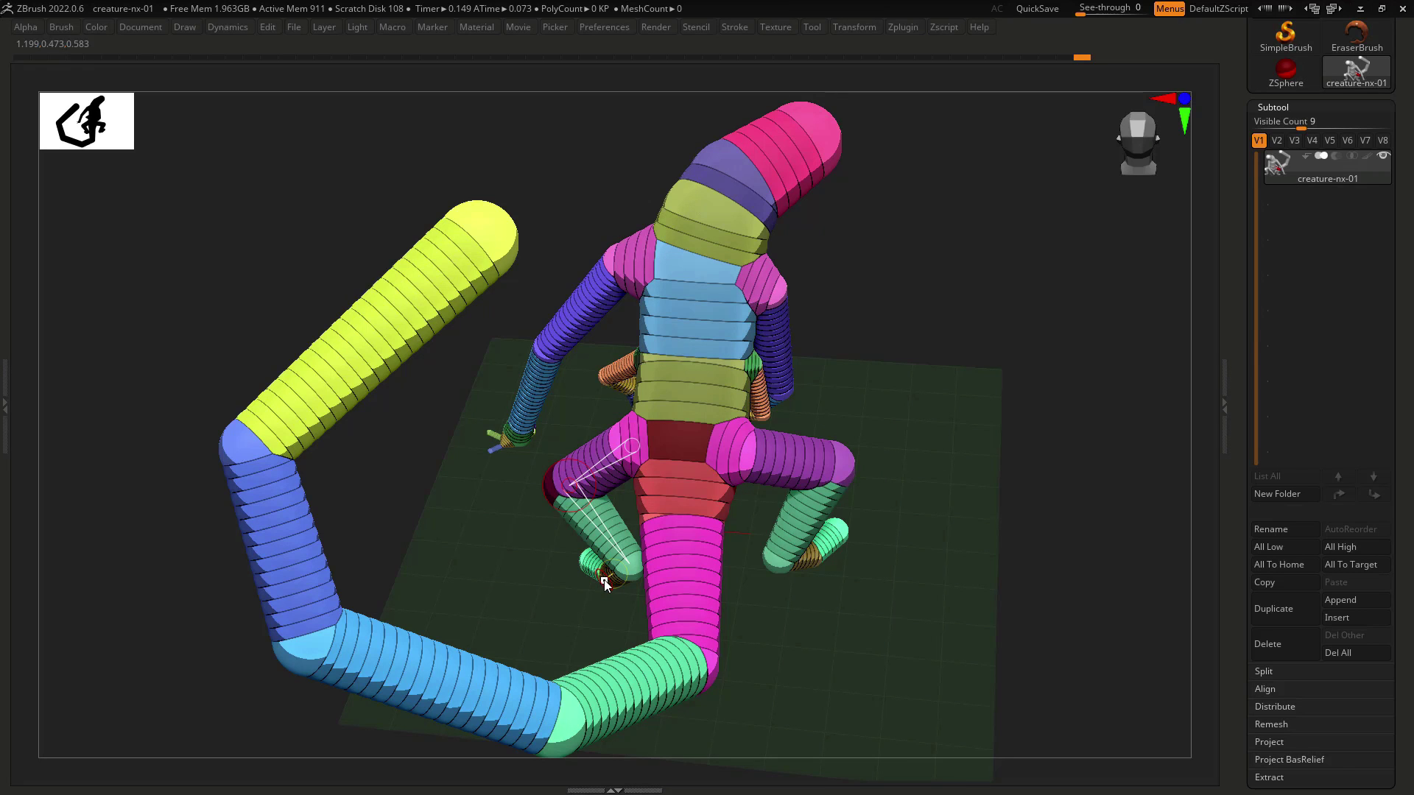
{"action": "key", "text": "shift+z"}
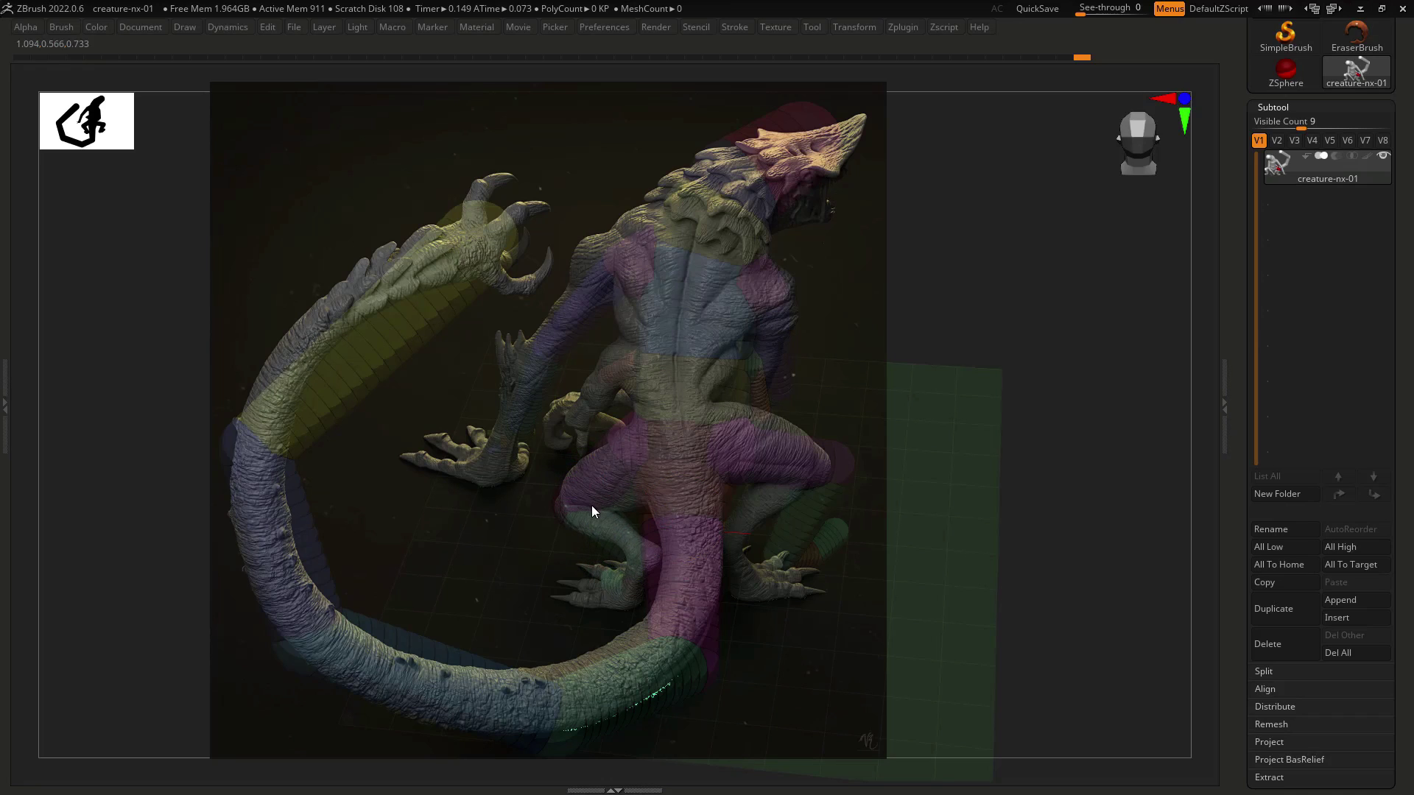
{"action": "key", "text": "shift+z"}
Rotate the right thigh at the hip so the knee lines up with the reference, rechecking it in the stored Front view.
{"action": "left_click_drag", "start_coordinate": [802, 565], "coordinate": [843, 515]}
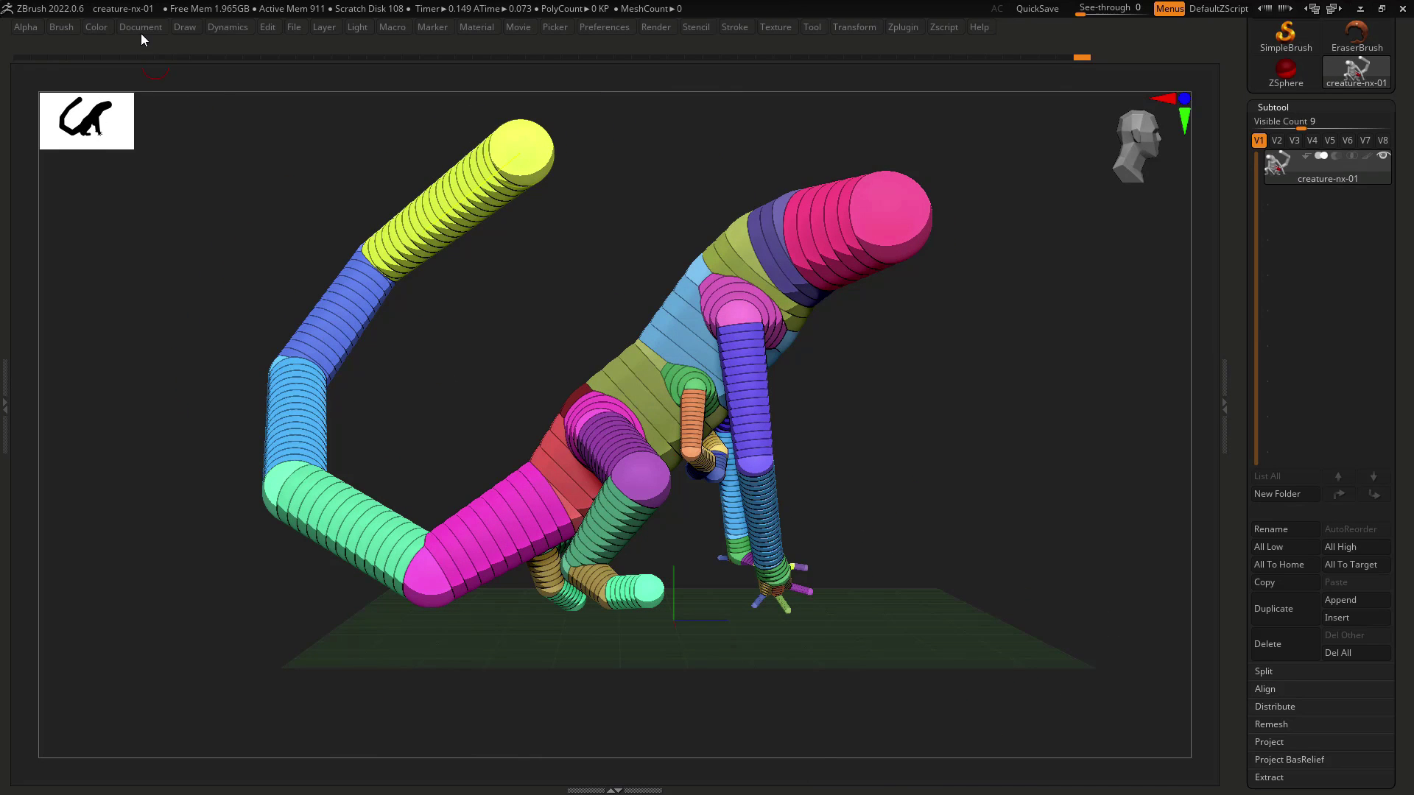
{"action": "mouse_move", "coordinate": [139, 28]}
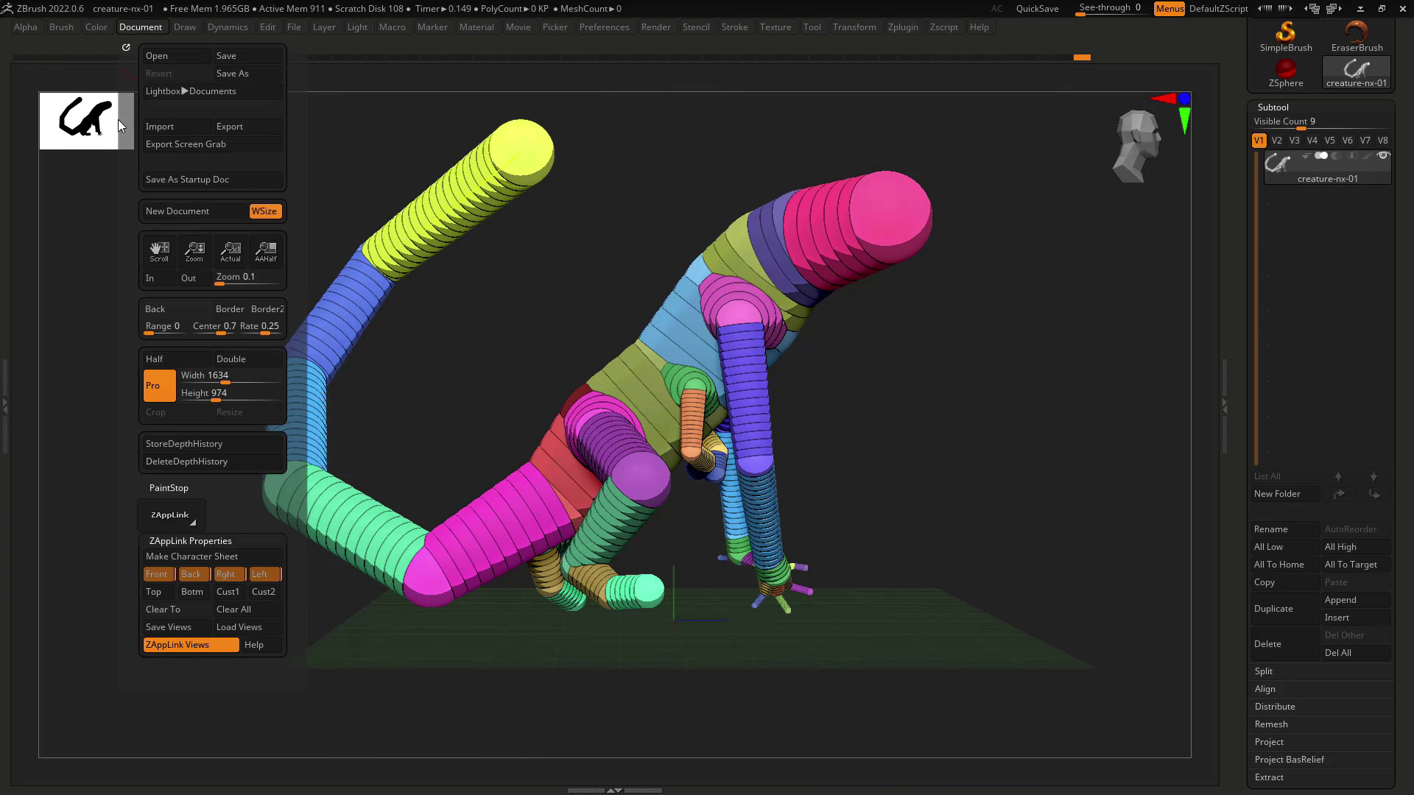
{"action": "left_click", "coordinate": [167, 572]}
{"action": "key", "text": "shift+z"}
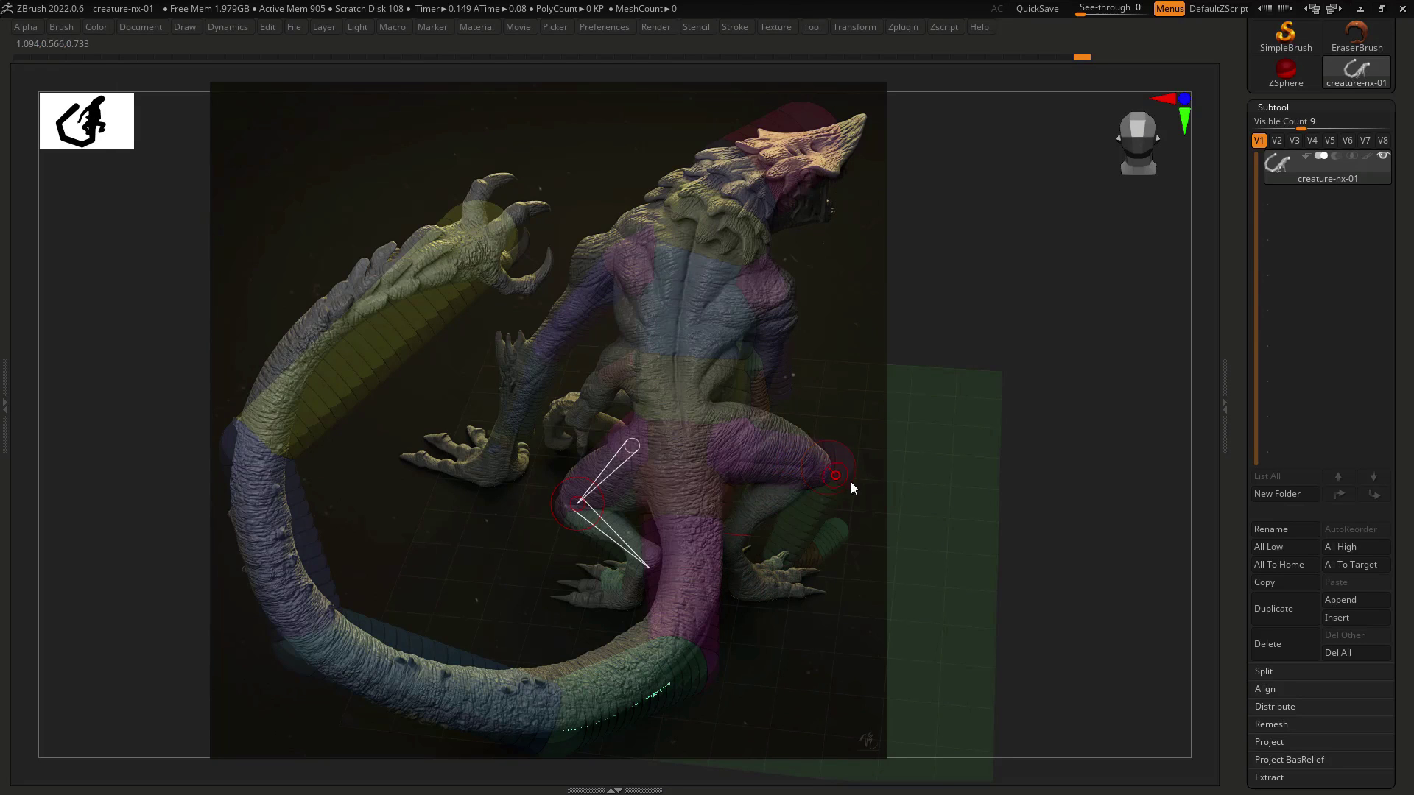
{"action": "left_click", "coordinate": [793, 464]}
{"action": "left_click_drag", "start_coordinate": [793, 467], "coordinate": [756, 480]}
{"action": "left_click_drag", "start_coordinate": [871, 493], "coordinate": [827, 483]}
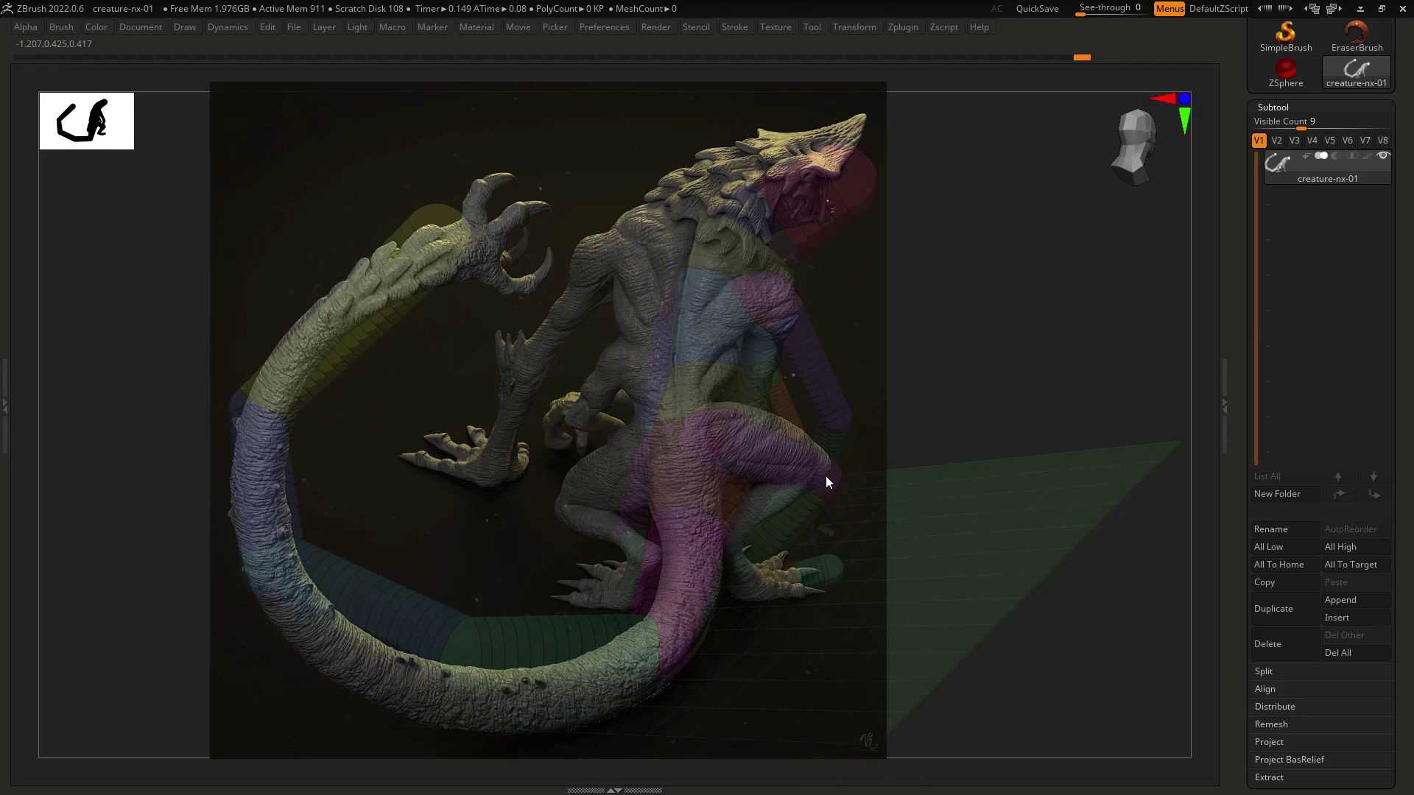
{"action": "left_click", "coordinate": [139, 28]}
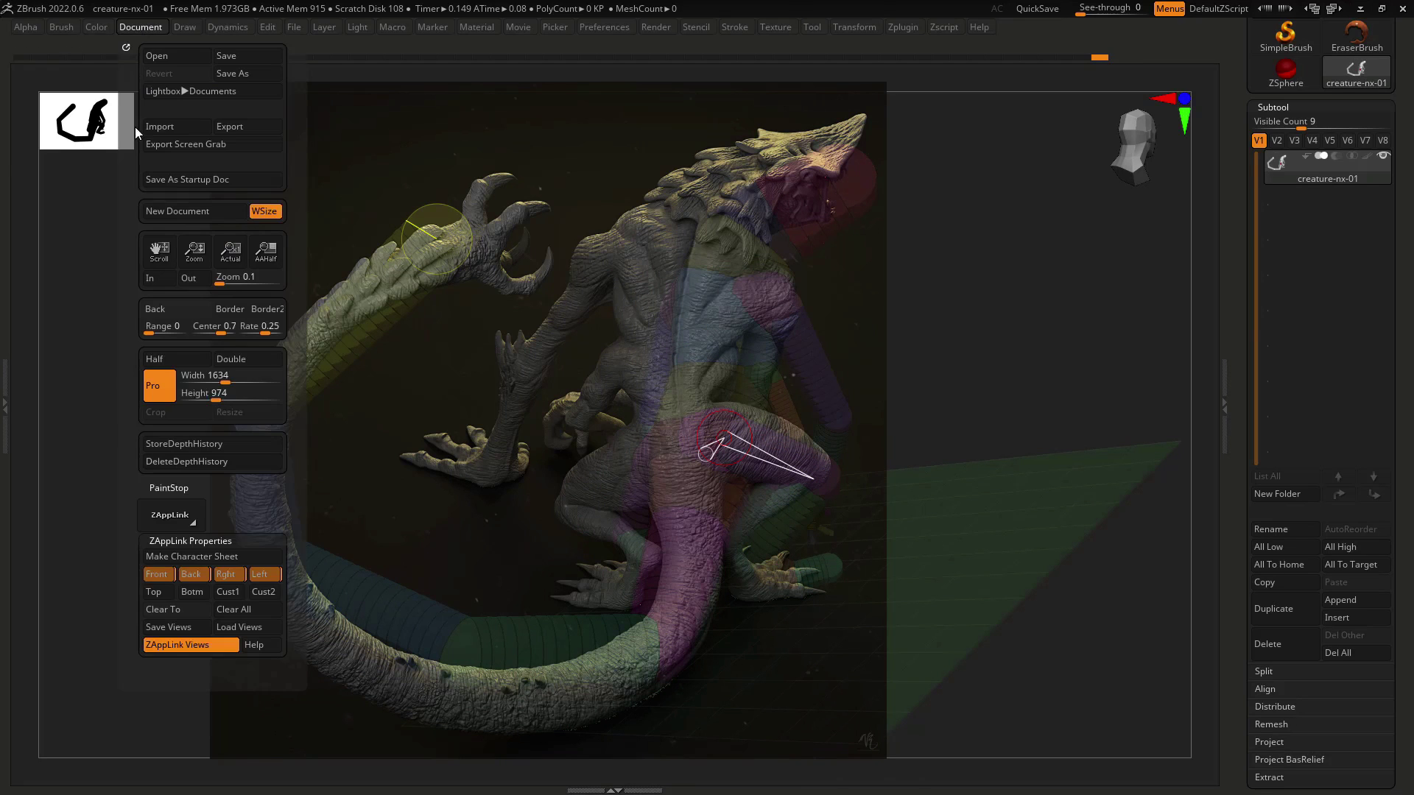
{"action": "left_click", "coordinate": [154, 573]}
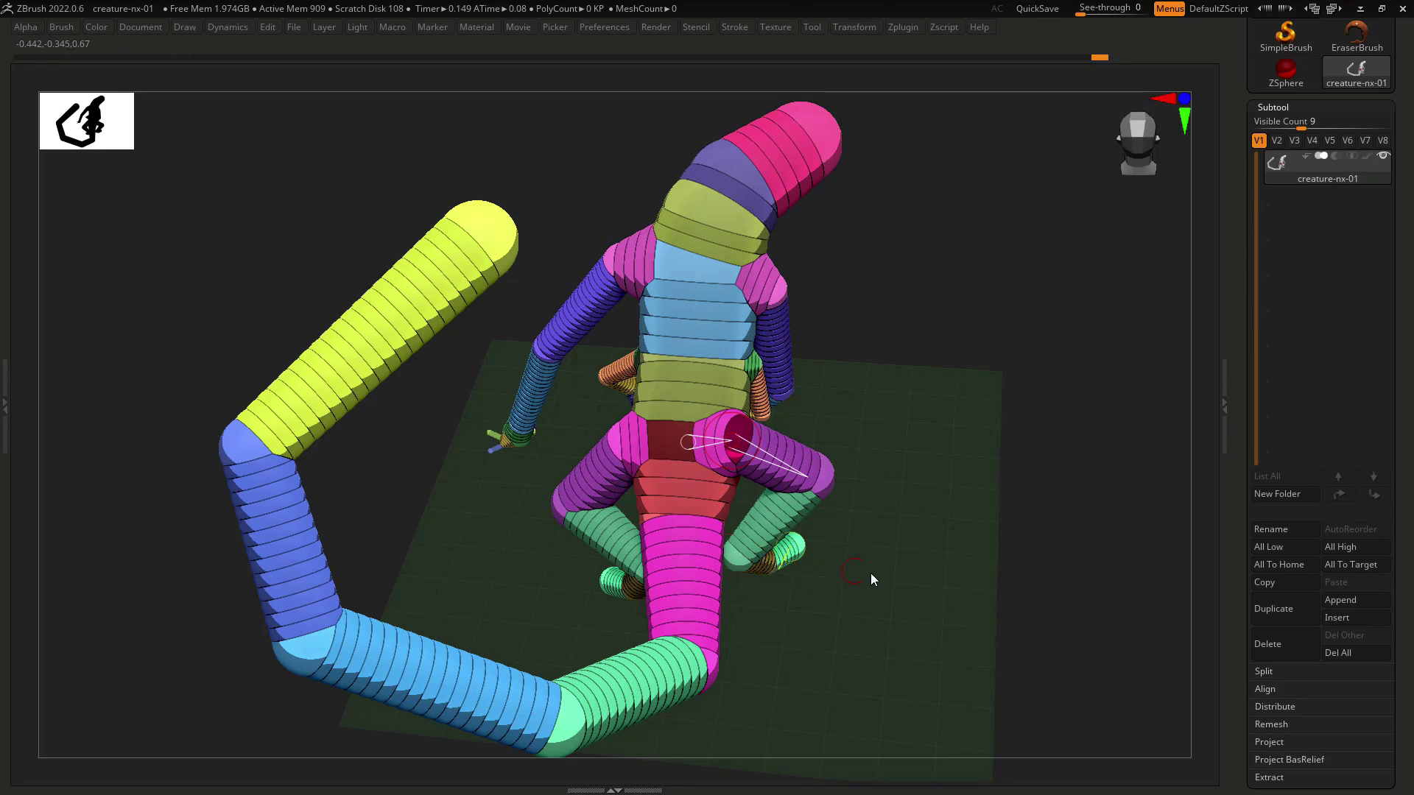
{"action": "key", "text": "shift+z"}
In a side view, lower and rotate the right thigh at the hip so the foot rests on the floor.
{"action": "left_click_drag", "start_coordinate": [912, 572], "coordinate": [1114, 616]}
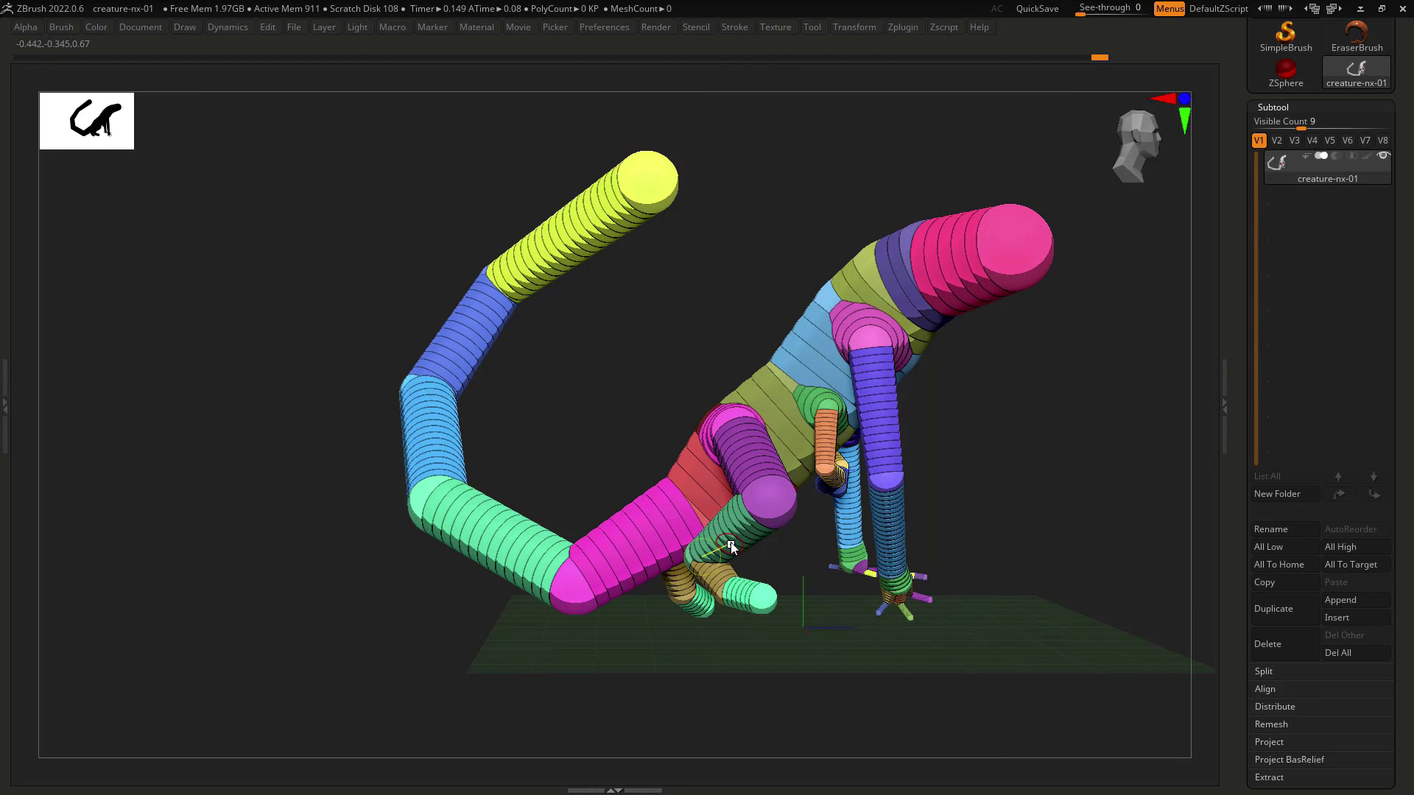
{"action": "left_click_drag", "start_coordinate": [731, 540], "coordinate": [730, 555]}
{"action": "key", "text": "ctrl+z"}
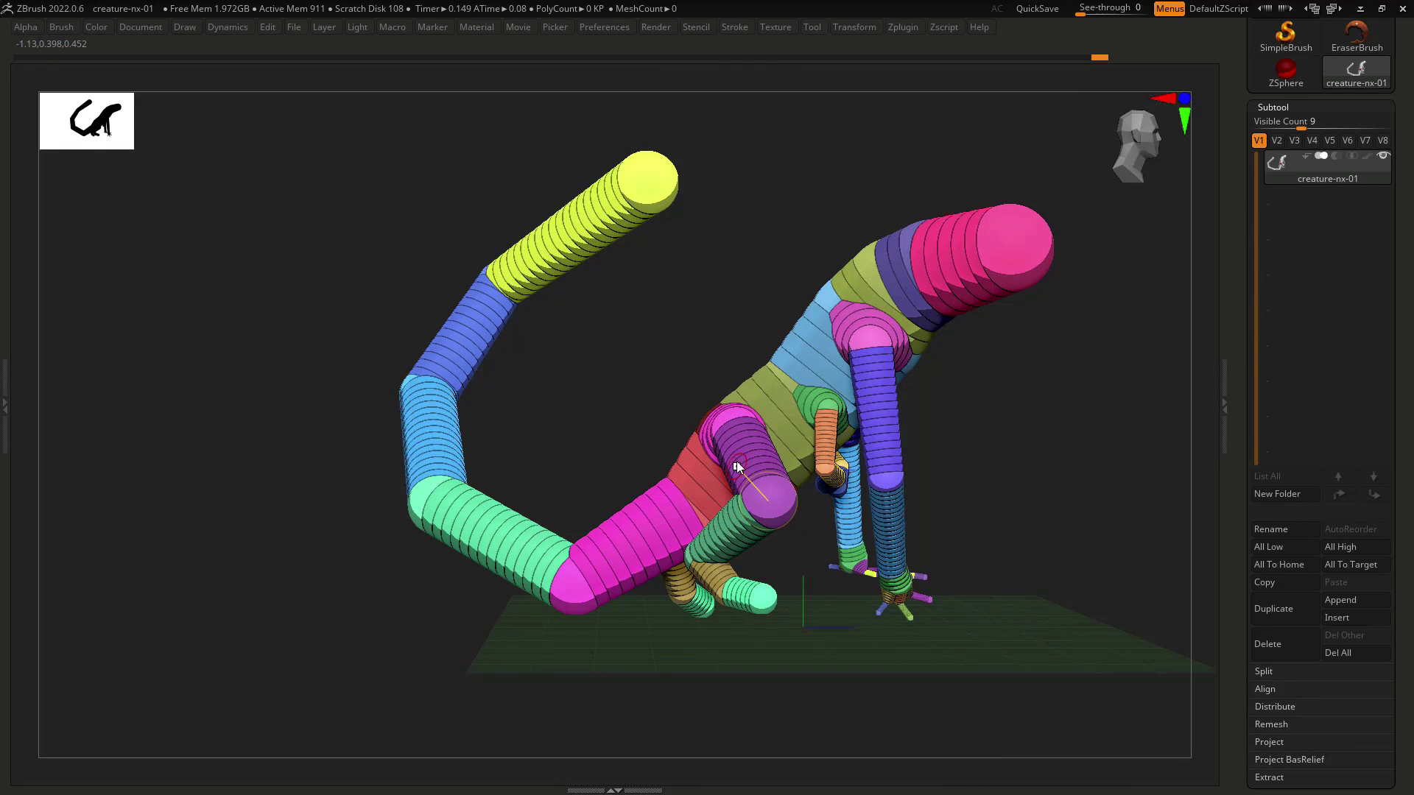
{"action": "left_click_drag", "start_coordinate": [741, 462], "coordinate": [734, 474]}
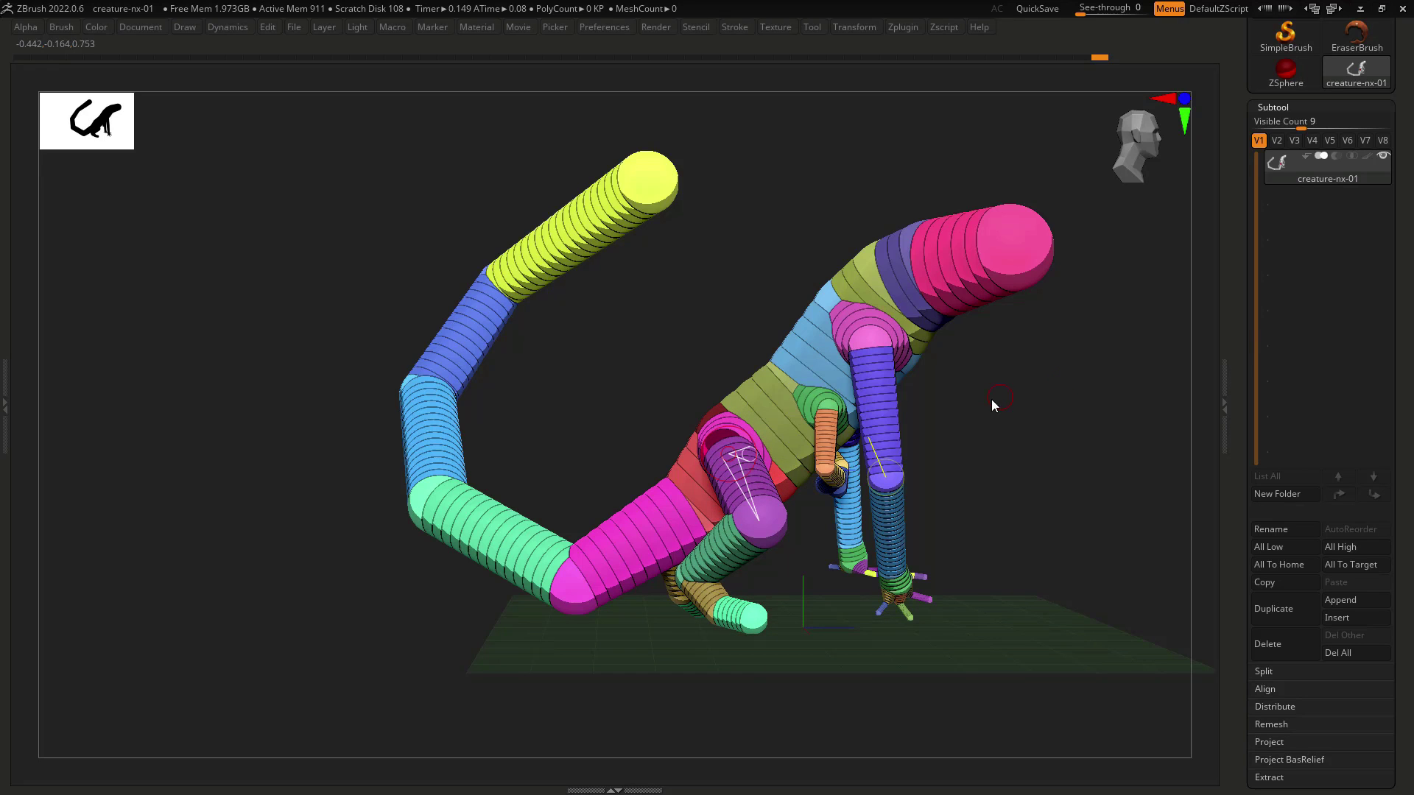
{"action": "left_click_drag", "start_coordinate": [949, 410], "coordinate": [939, 414], "text": "shift"}
{"action": "left_click_drag", "start_coordinate": [736, 483], "coordinate": [727, 486]}
{"action": "left_click", "coordinate": [737, 612]}
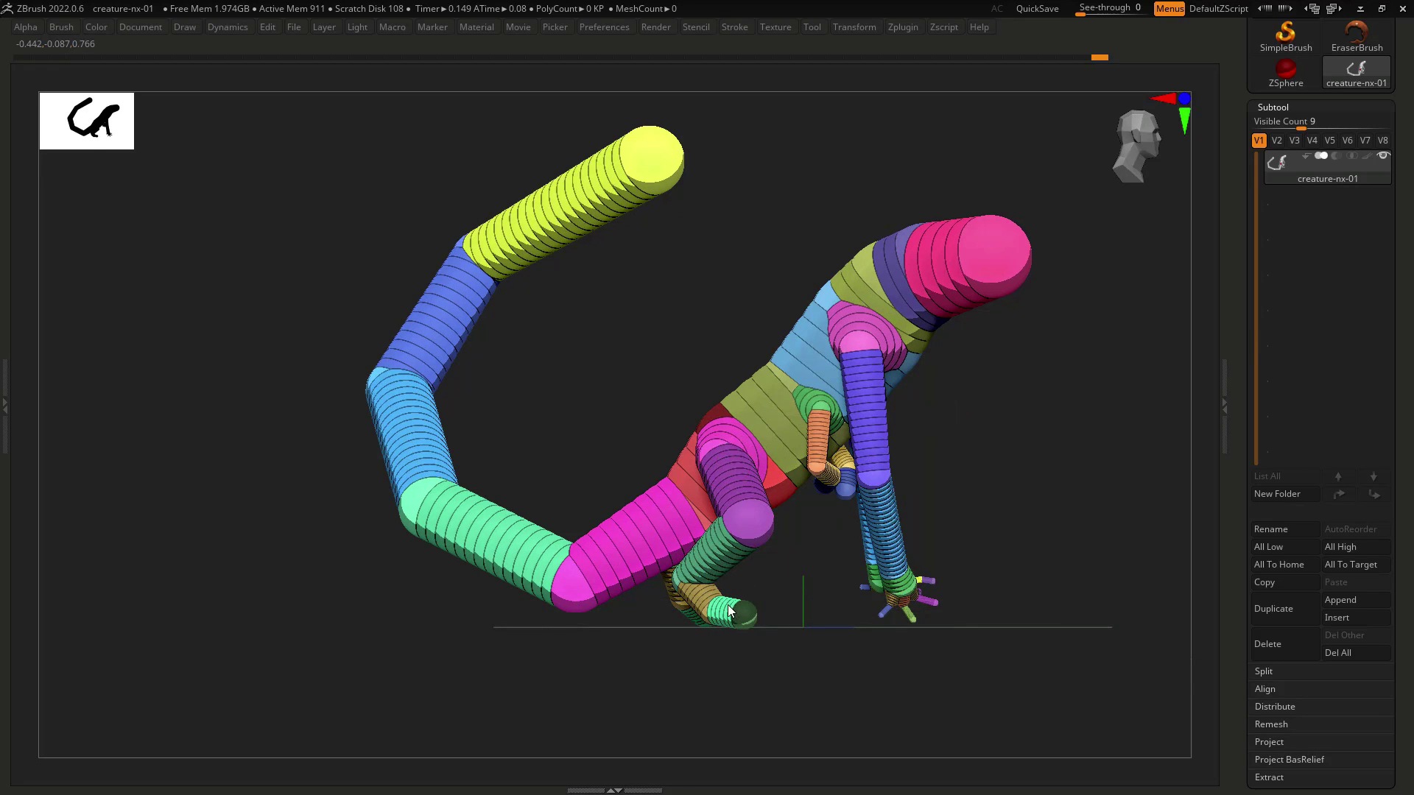
{"action": "left_click_drag", "start_coordinate": [720, 469], "coordinate": [726, 471]}
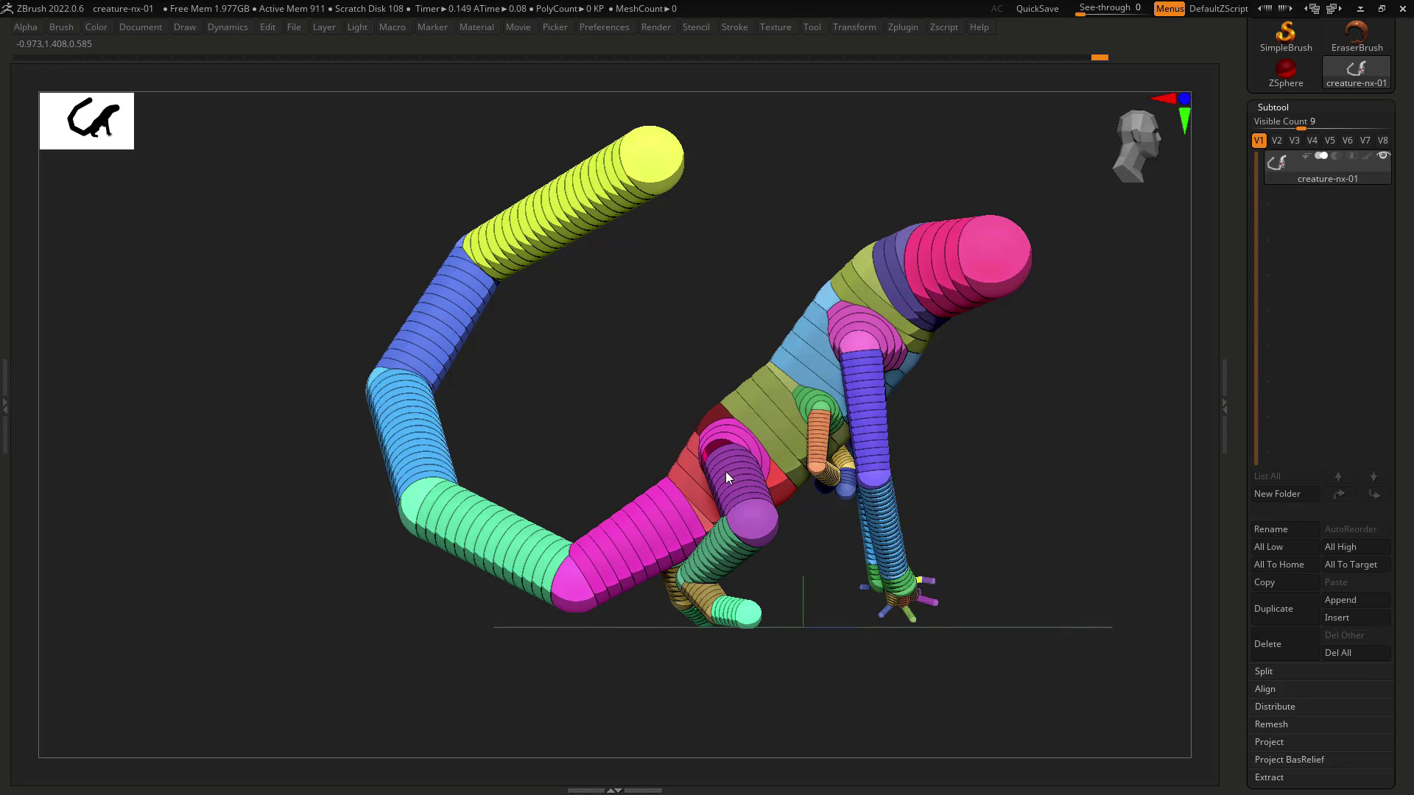
Adjust the pelvis and lower-spine joints in profile, check the opposite side, and recall the stored ZAppLink view.
{"action": "right_click_drag", "start_coordinate": [802, 460], "coordinate": [899, 436], "text": "shift"}
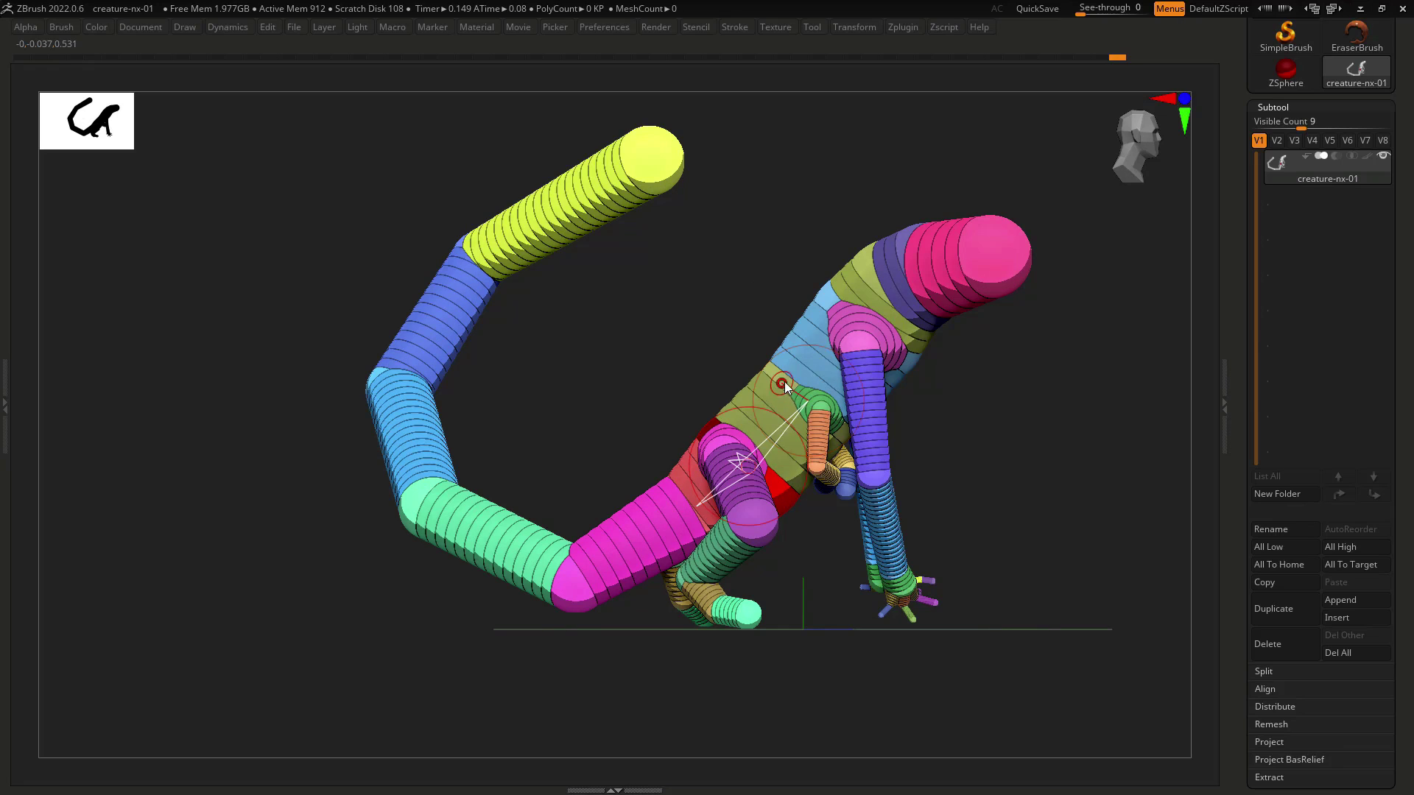
{"action": "left_click_drag", "start_coordinate": [767, 409], "coordinate": [775, 413]}
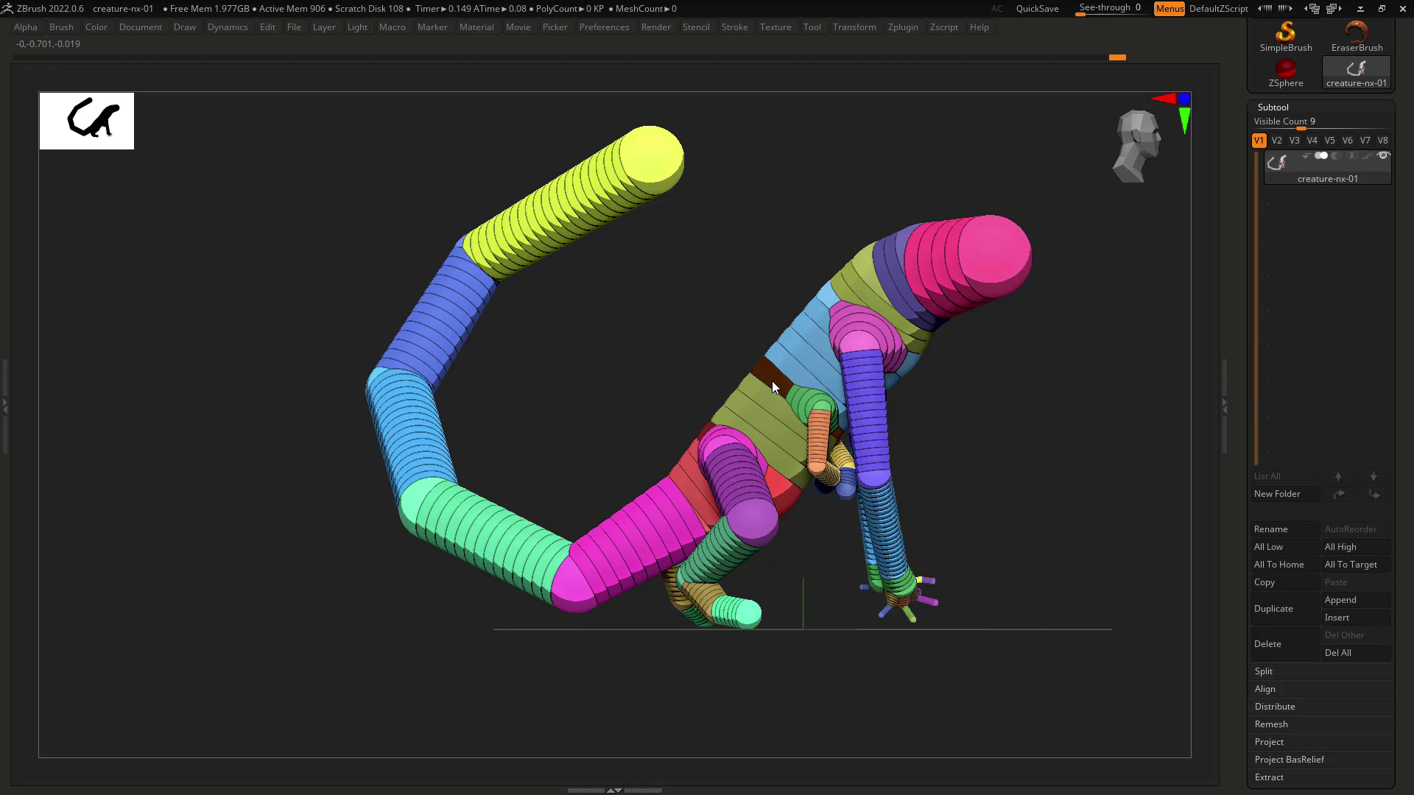
{"action": "left_click_drag", "start_coordinate": [1021, 467], "coordinate": [1049, 482]}
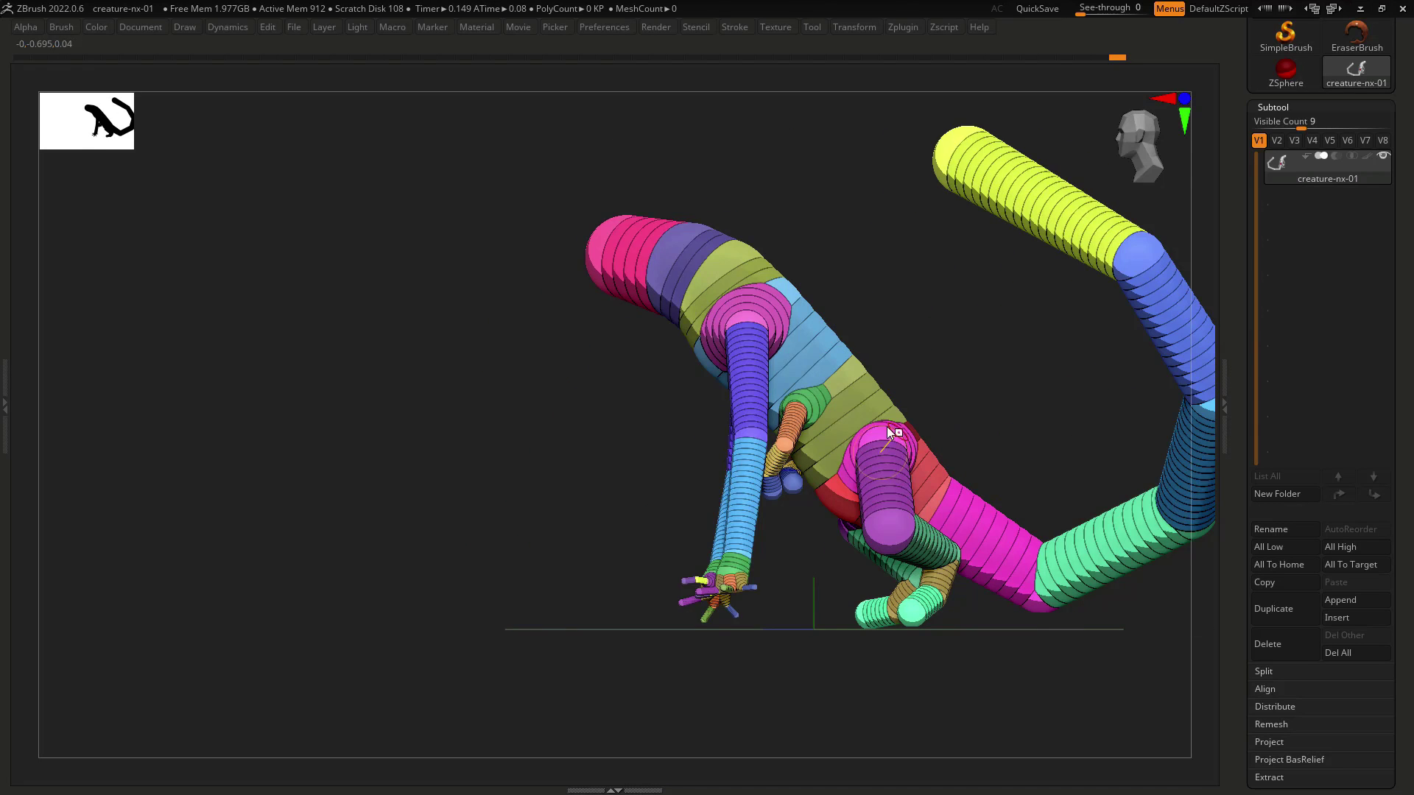
{"action": "left_click_drag", "start_coordinate": [856, 404], "coordinate": [1058, 402]}
{"action": "key", "text": "ctrl+z"}
{"action": "key", "text": "p"}
{"action": "left_click_drag", "start_coordinate": [946, 554], "coordinate": [837, 533]}
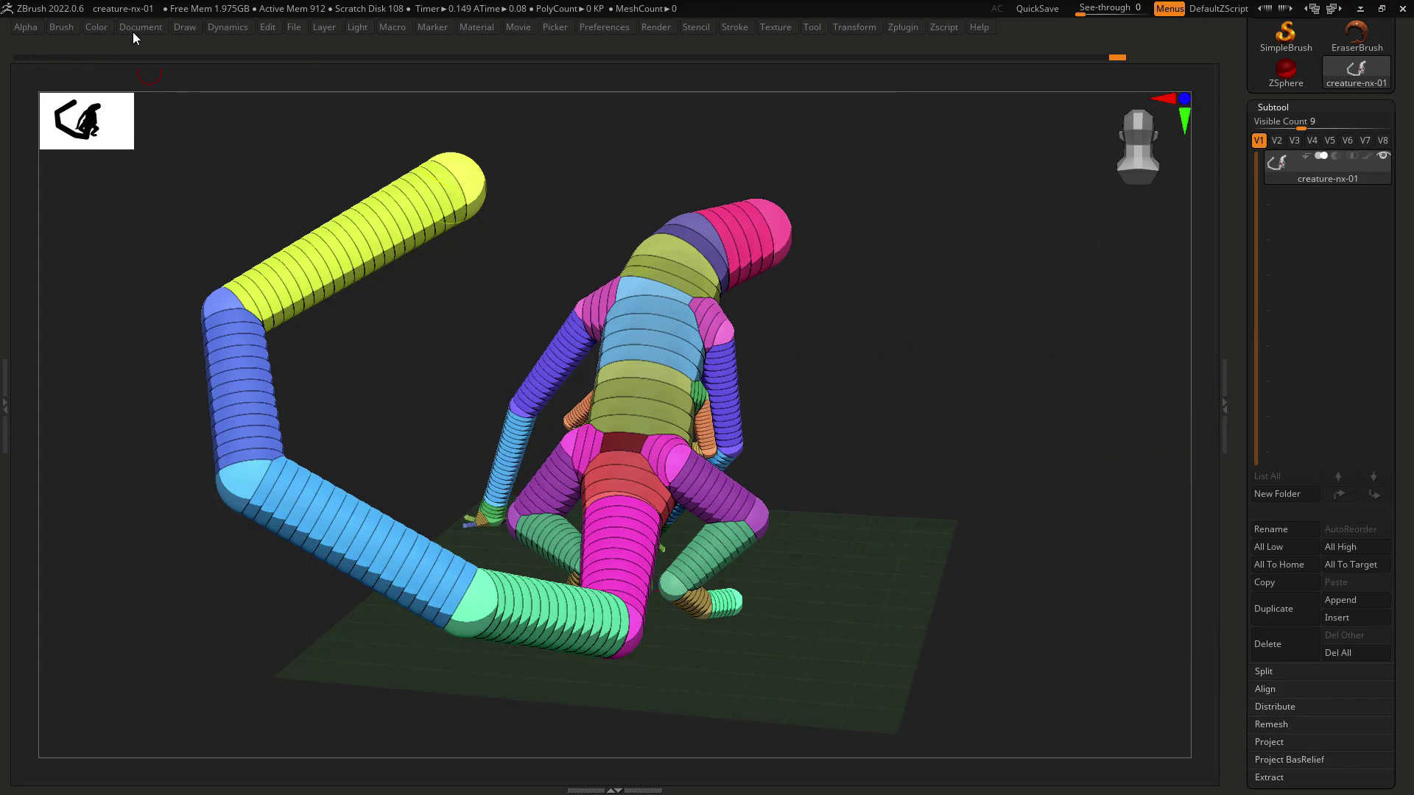
{"action": "mouse_move", "coordinate": [133, 32]}
{"action": "left_click", "coordinate": [203, 576]}
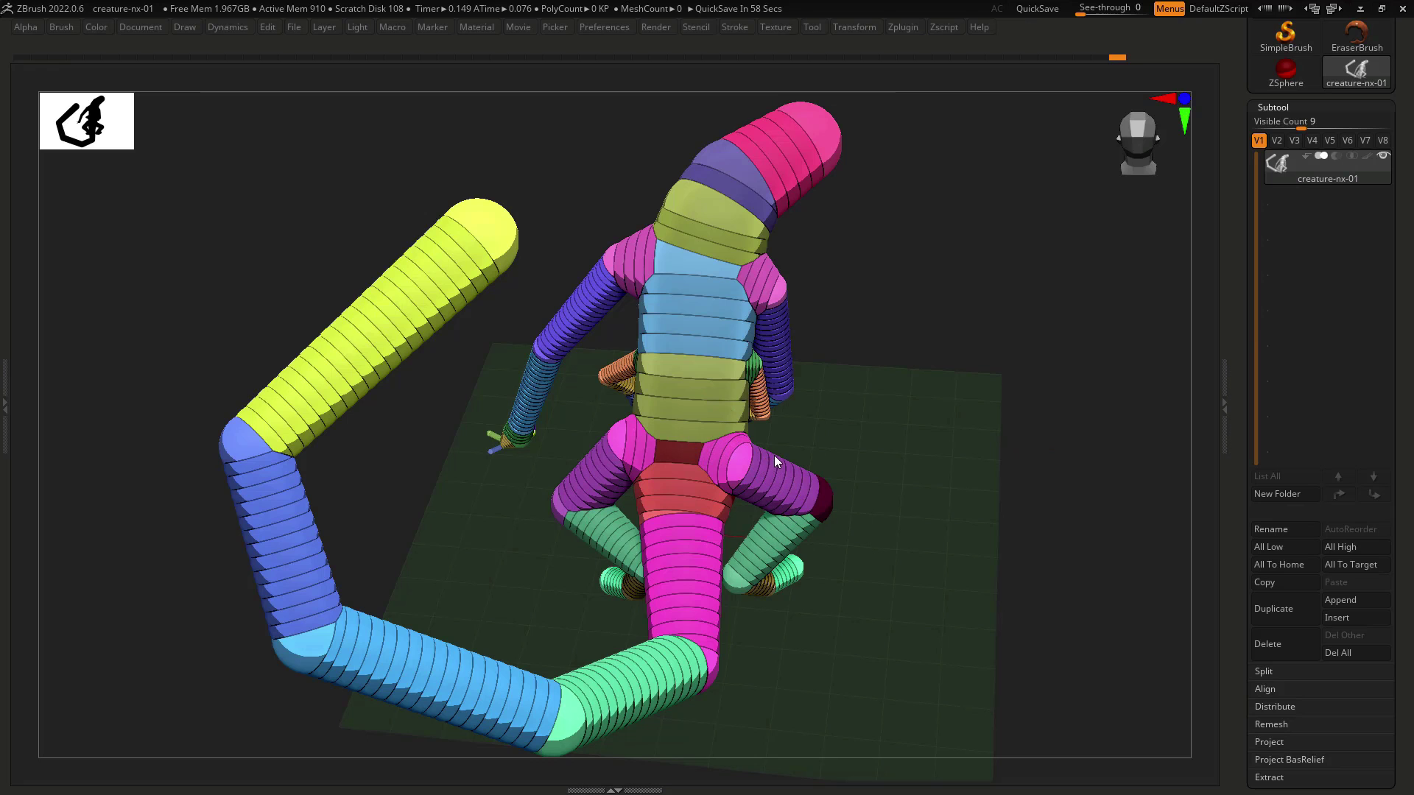
Fine-tune the right and left hip joints so both thighs follow the reference, comparing them with the Spotlight image.
{"action": "left_click_drag", "start_coordinate": [780, 466], "coordinate": [755, 460]}
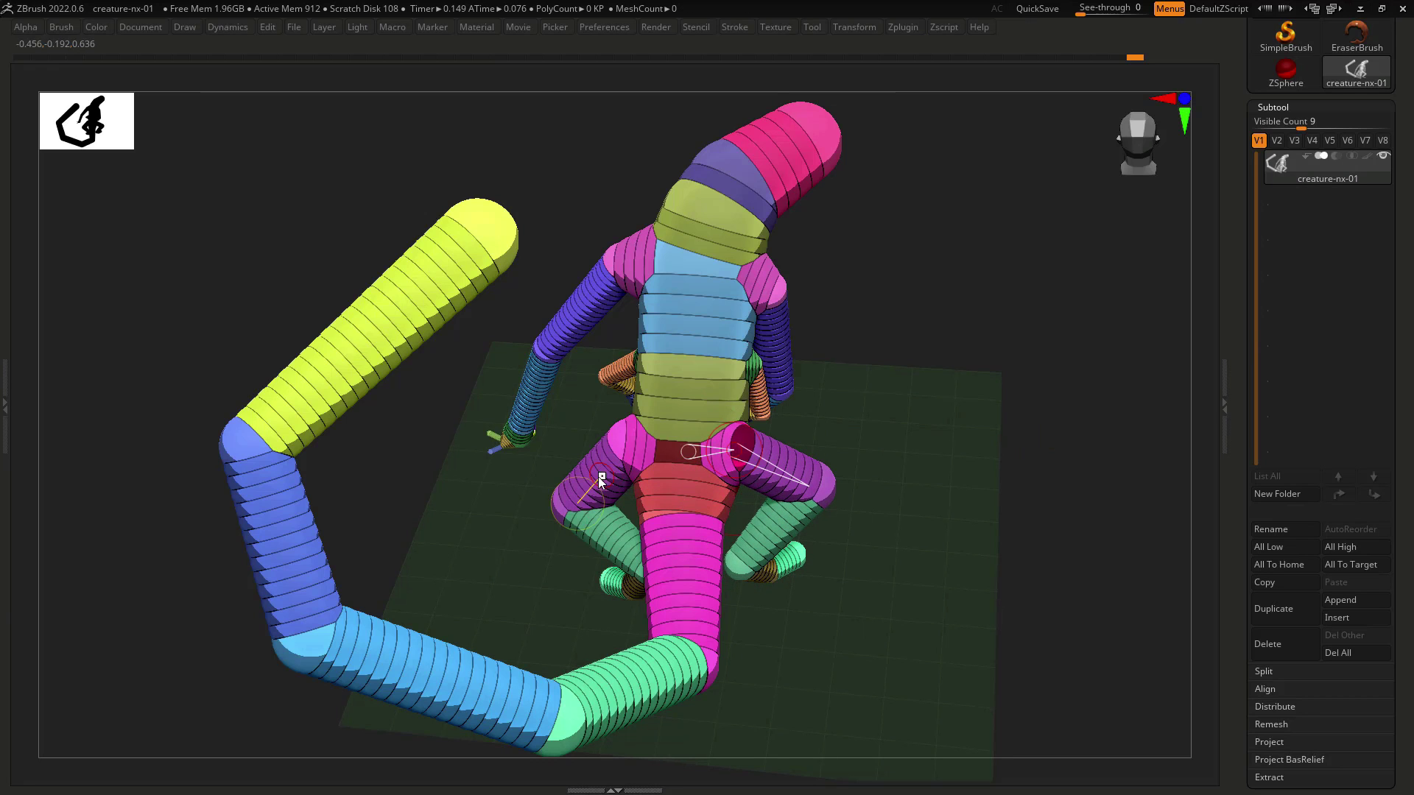
{"action": "left_click_drag", "start_coordinate": [597, 475], "coordinate": [600, 478]}
{"action": "key", "text": "shift+z"}
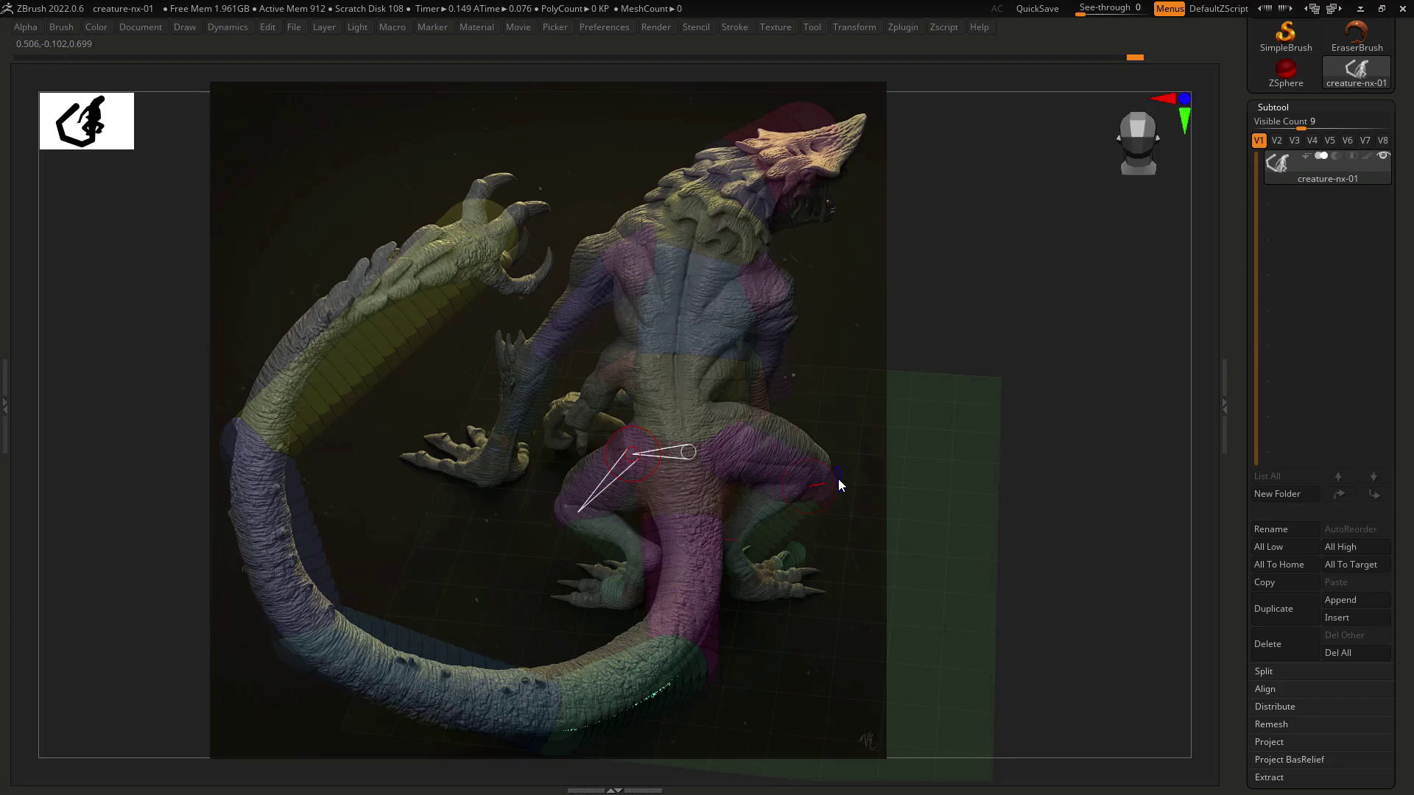
{"action": "key", "text": "shift+z"}
{"action": "left_click_drag", "start_coordinate": [779, 460], "coordinate": [779, 451]}
{"action": "key", "text": "shift+z"}
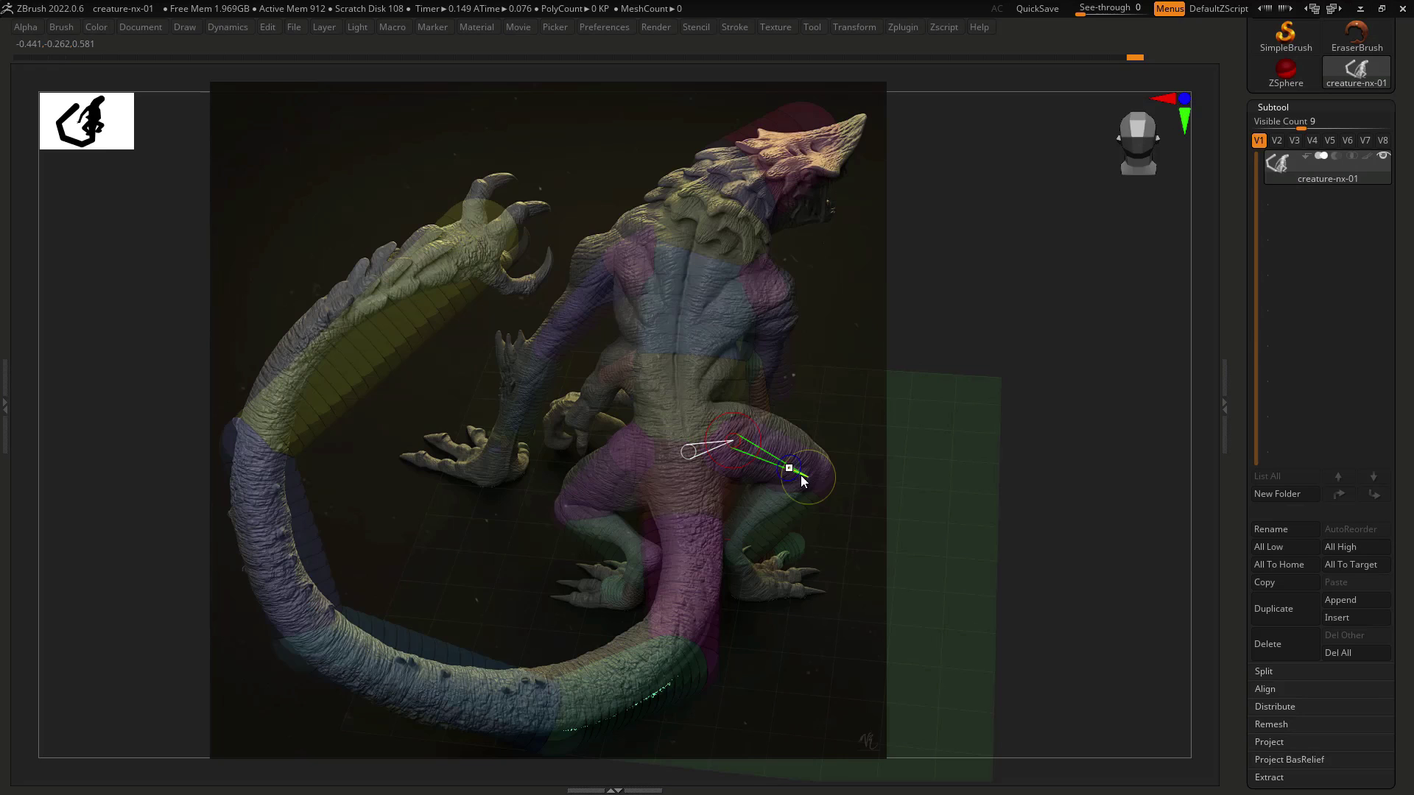
Compare the creature's leg and foot pose with the Spotlight reference from the back and other angles.
{"action": "key", "text": "shift+z"}
{"action": "left_click_drag", "start_coordinate": [812, 549], "coordinate": [800, 575]}
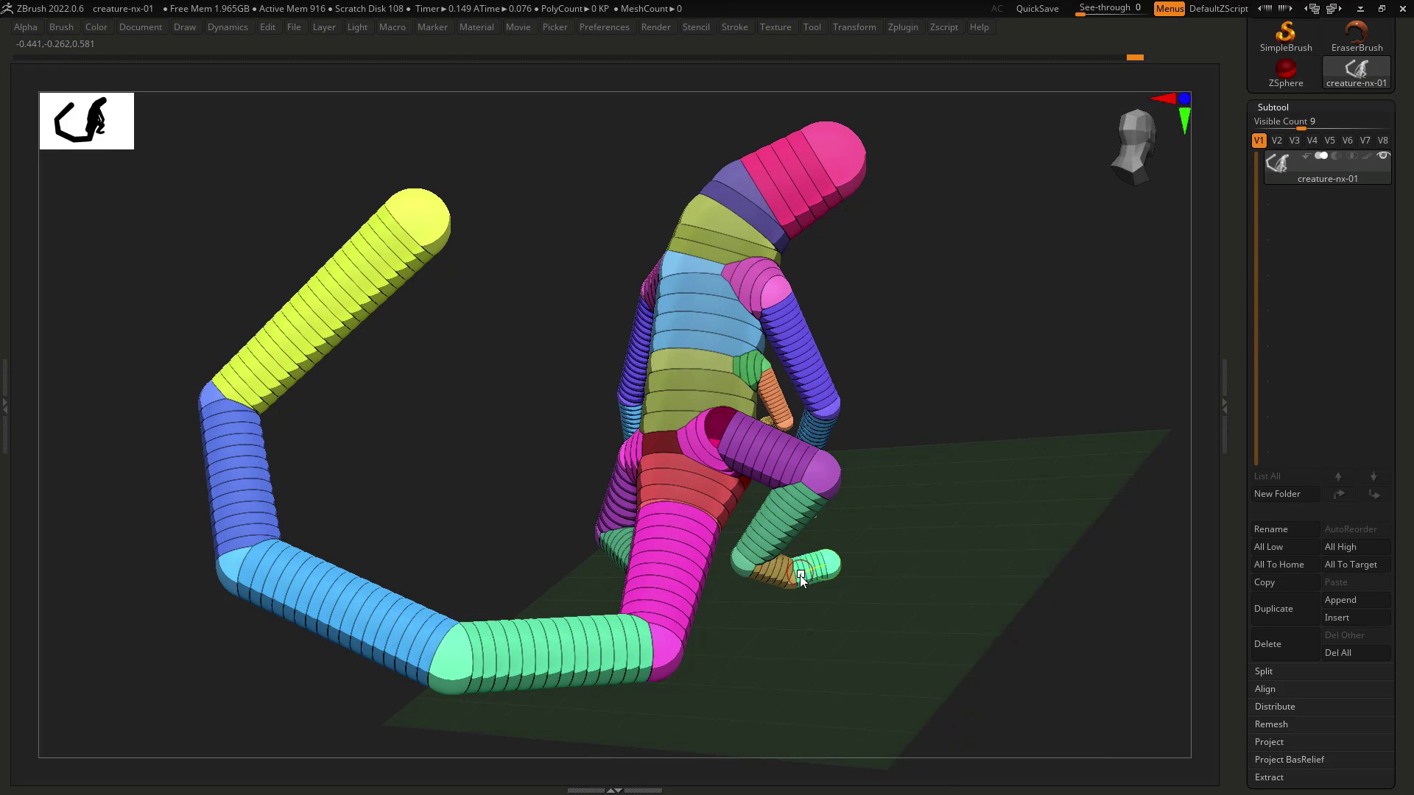
{"action": "left_click_drag", "start_coordinate": [895, 531], "coordinate": [919, 529]}
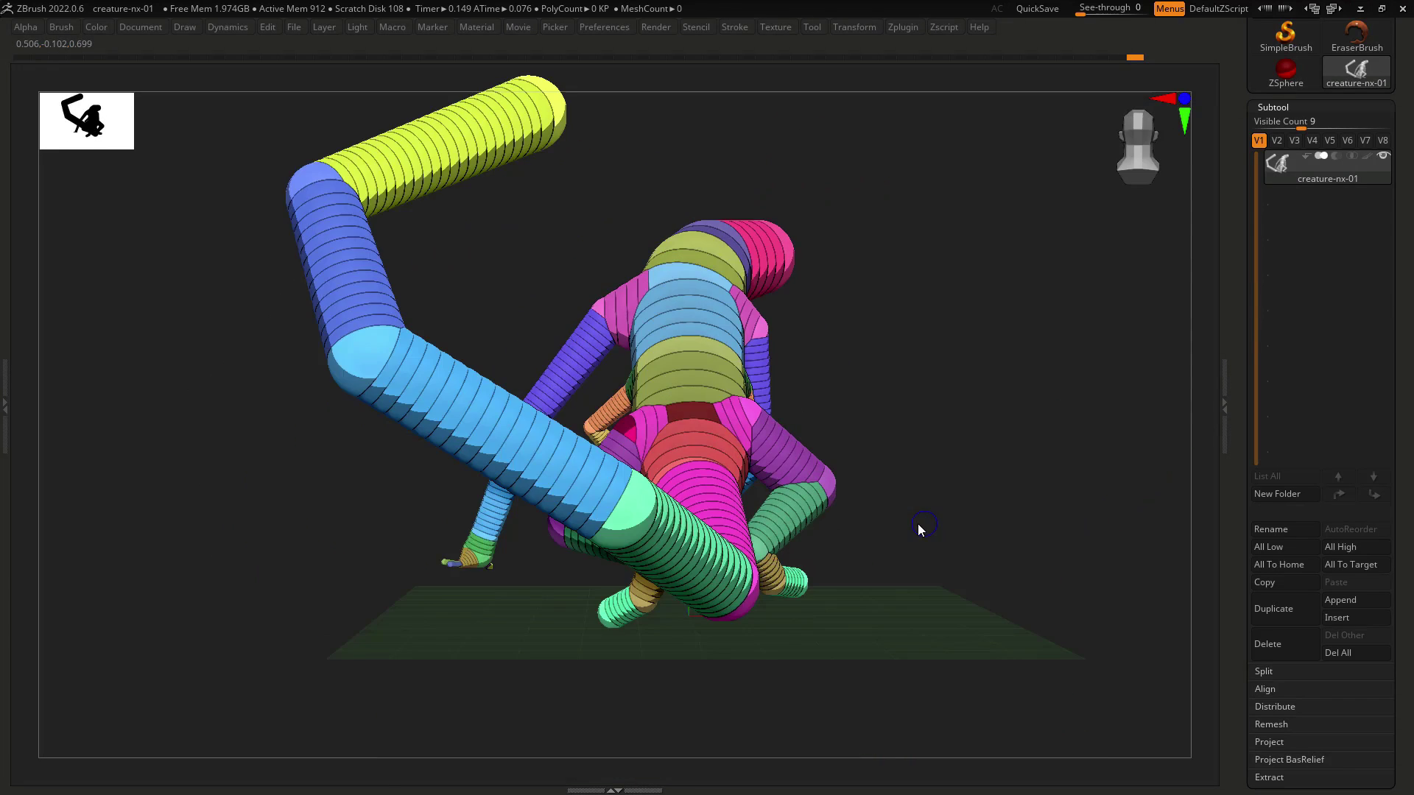
{"action": "key", "text": "shift+z"}
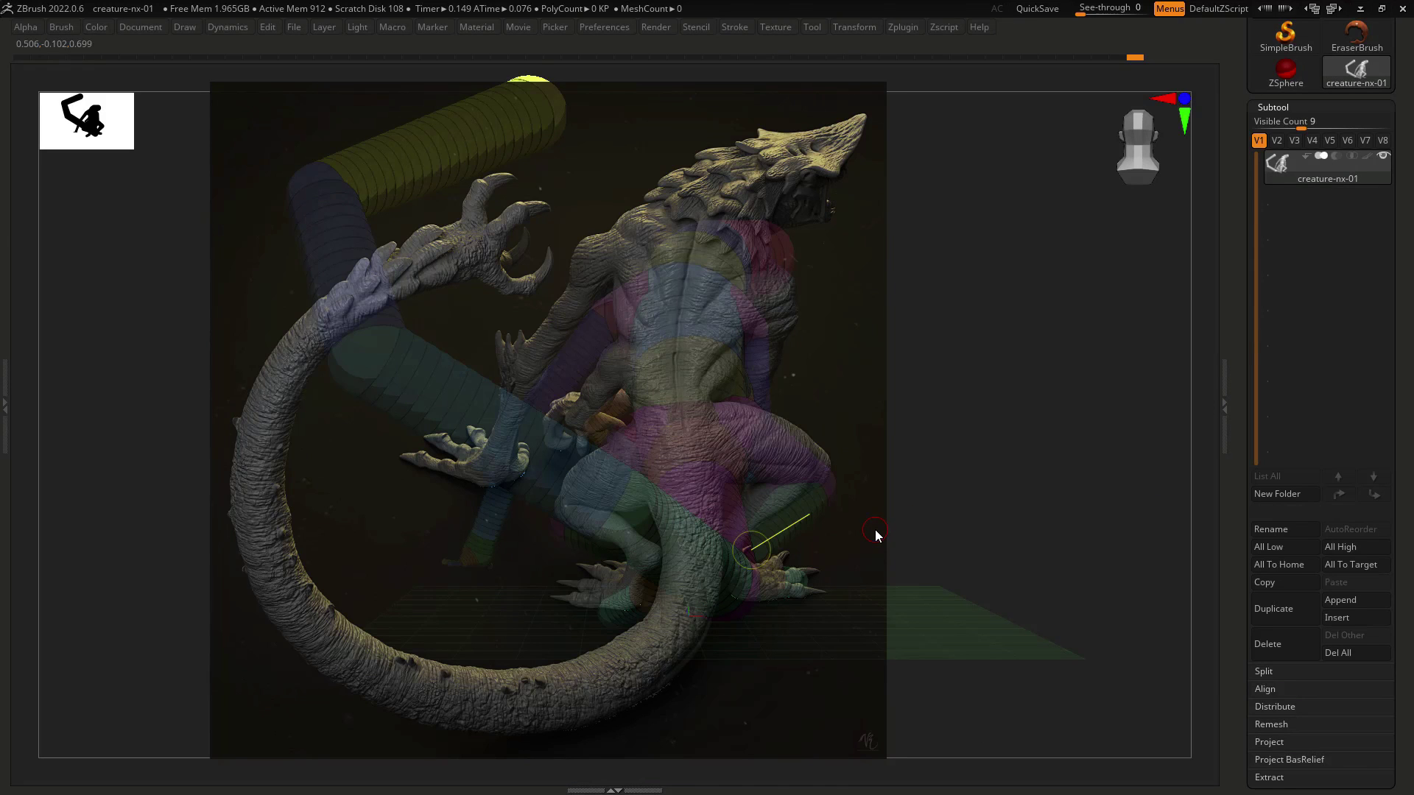
{"action": "key", "text": "shift+z"}
{"action": "key", "text": "shift+z"}
{"action": "key", "text": "shift+z"}
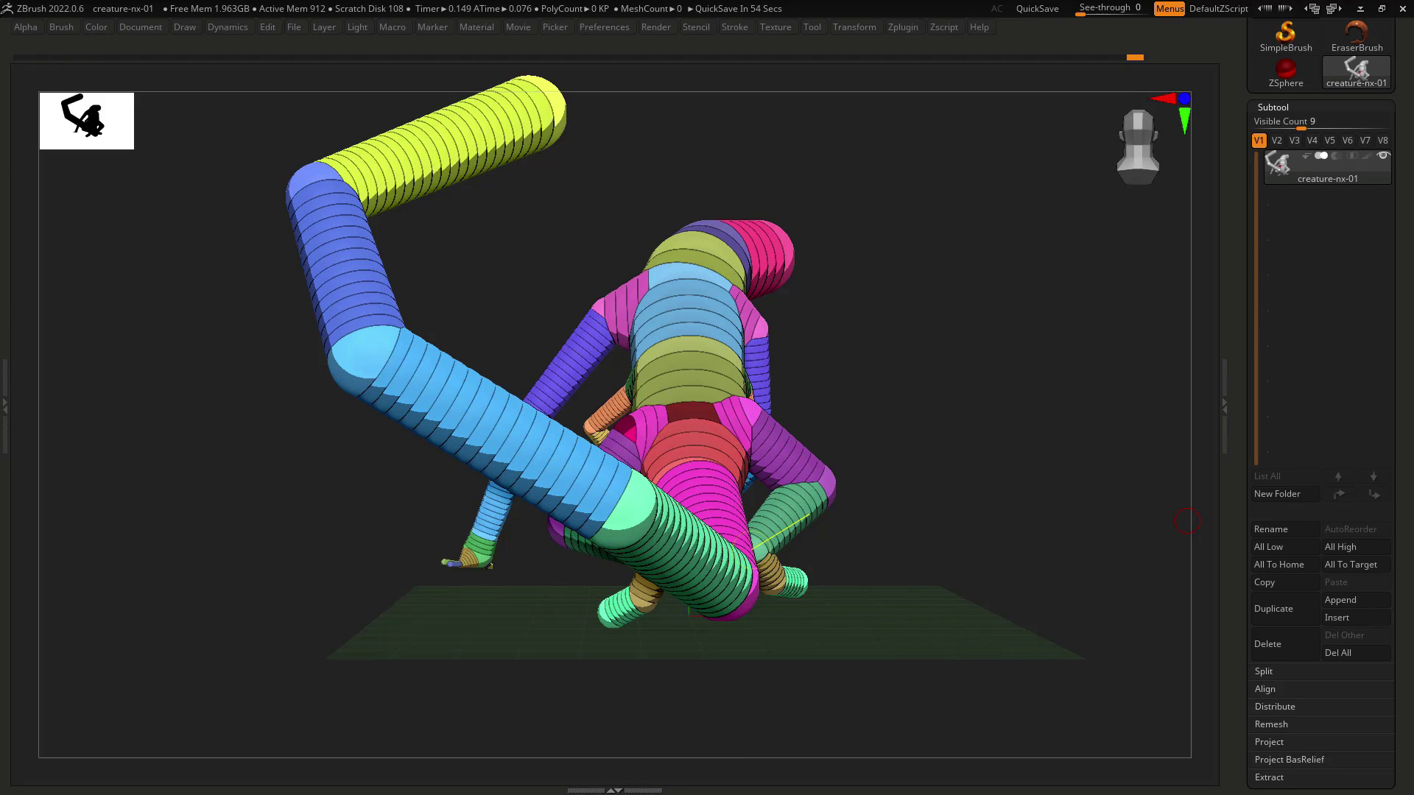
In a side view, rotate the leg joints so both feet rest on the floor.
{"action": "left_click_drag", "start_coordinate": [938, 446], "coordinate": [906, 486]}
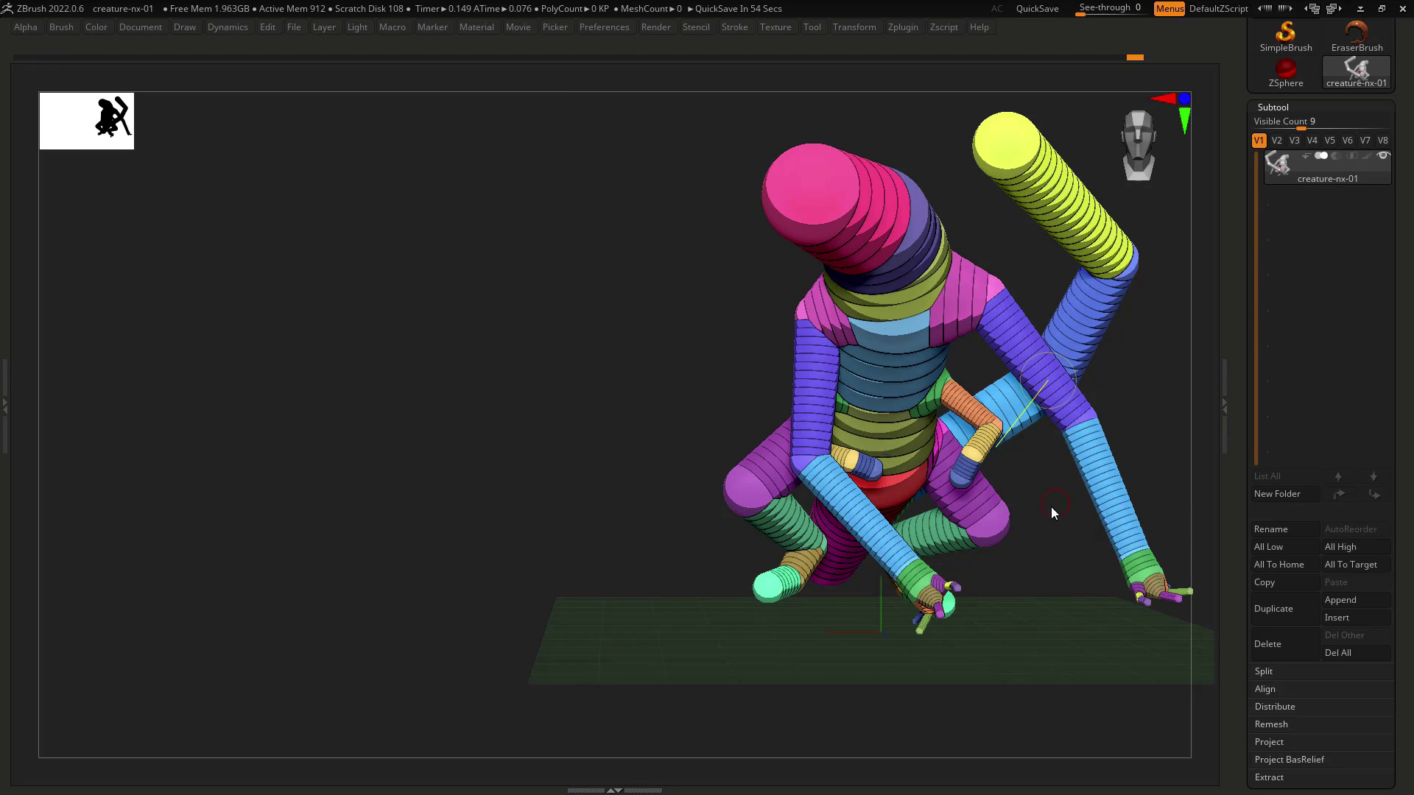
{"action": "left_click_drag", "start_coordinate": [1049, 507], "coordinate": [900, 539]}
{"action": "key", "text": "ctrl+z"}
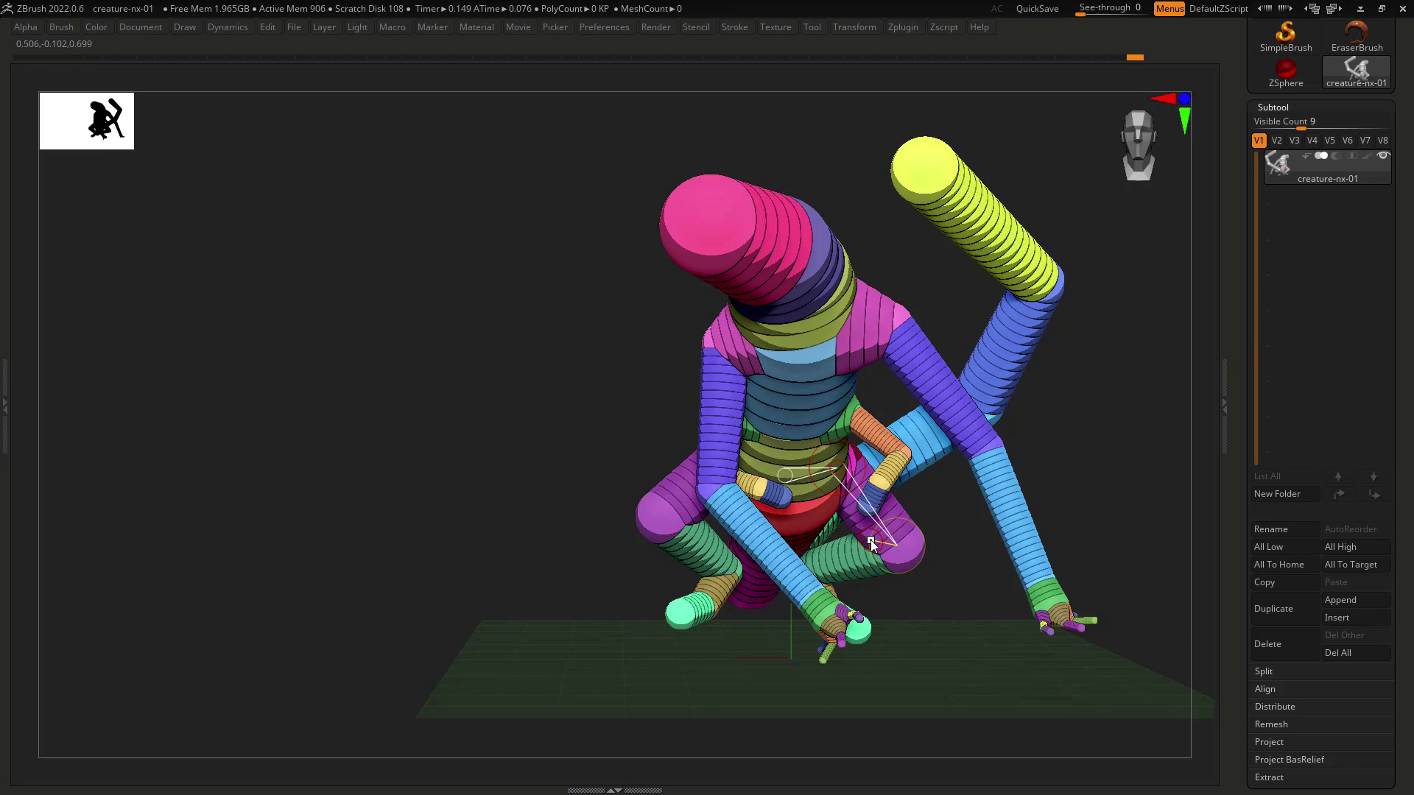
{"action": "left_click_drag", "start_coordinate": [764, 594], "coordinate": [833, 577]}
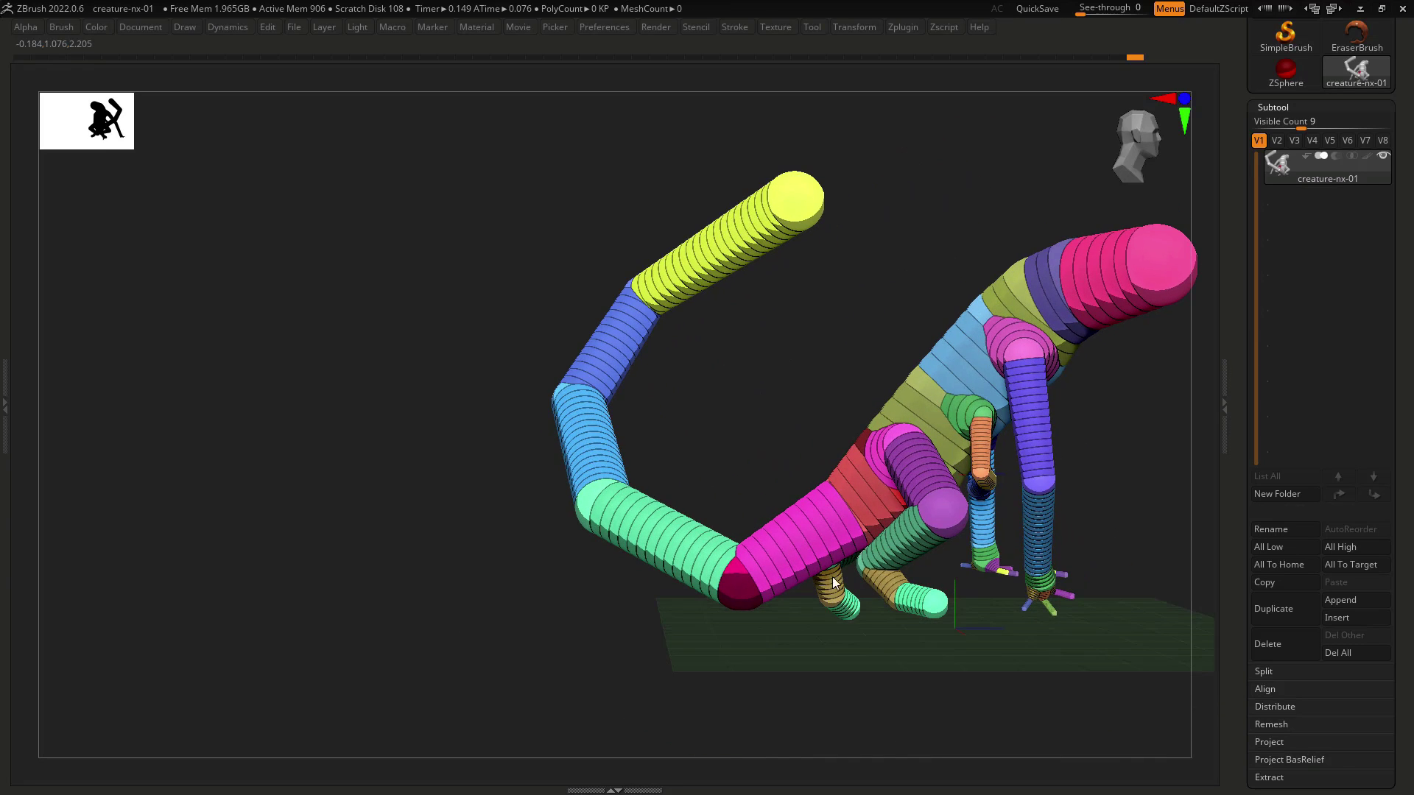
{"action": "left_click_drag", "start_coordinate": [987, 575], "coordinate": [885, 621]}
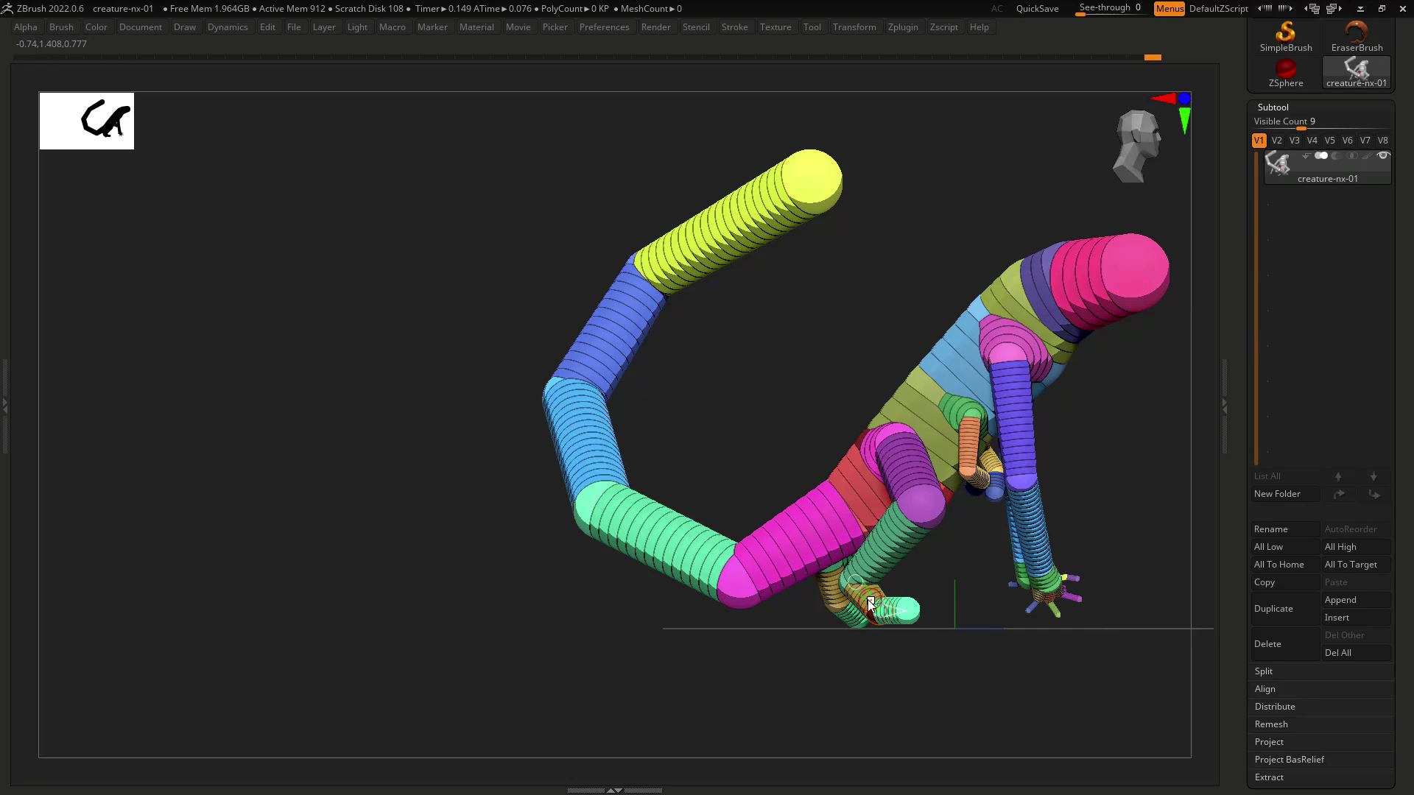
Lower the left shoulder so the hand reaches the floor, and swing the small right arm down beside the torso.
{"action": "left_click_drag", "start_coordinate": [964, 587], "coordinate": [884, 585]}
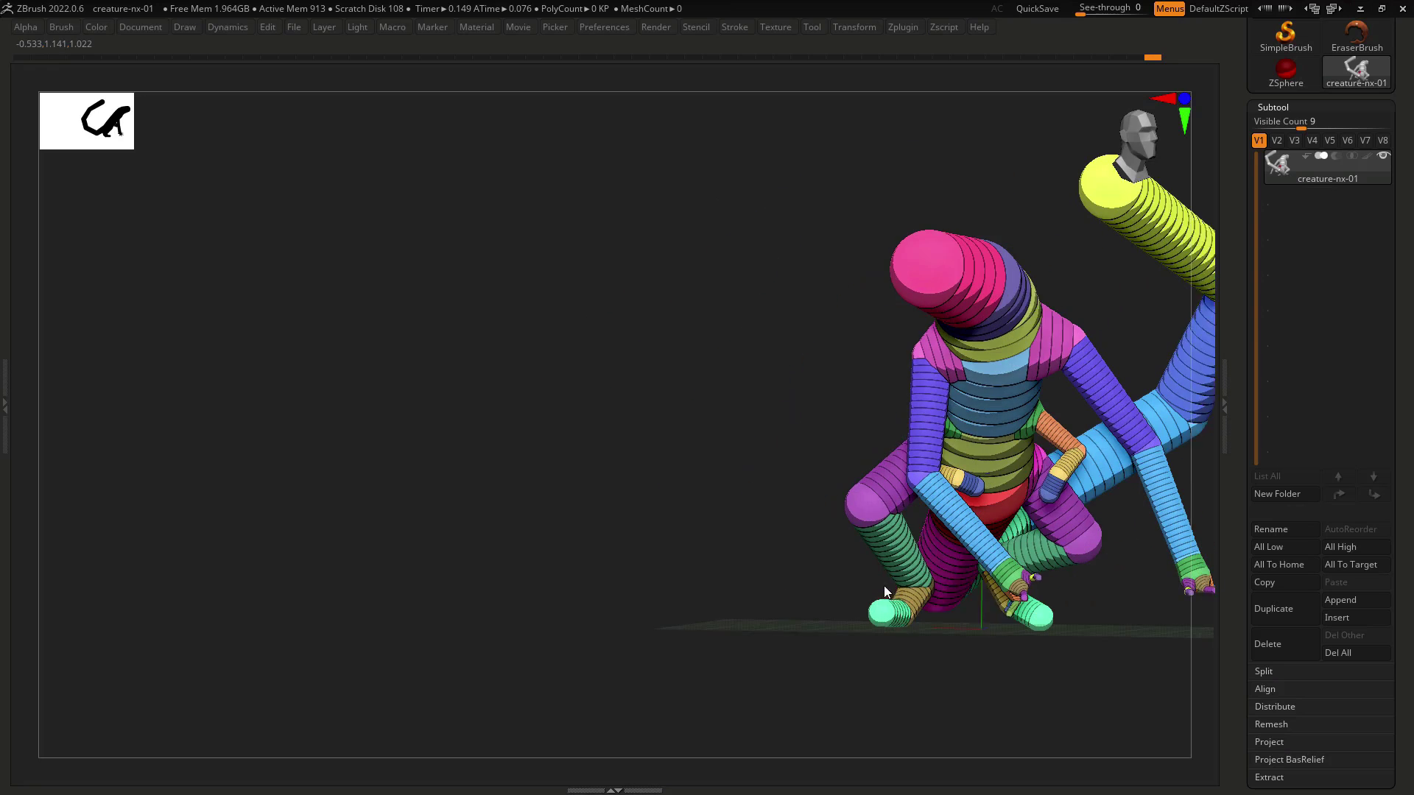
{"action": "left_click_drag", "start_coordinate": [1109, 607], "coordinate": [1011, 626], "text": "alt"}
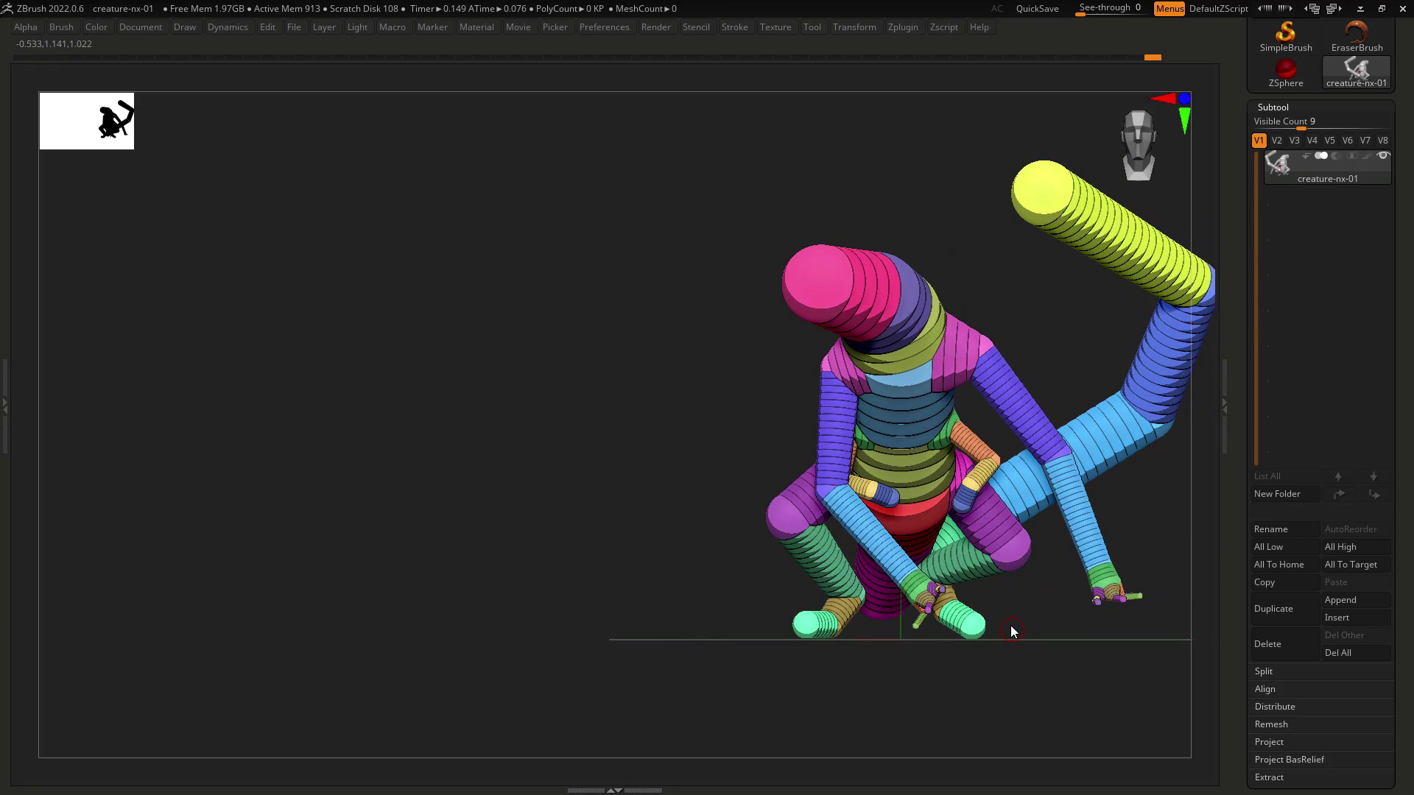
{"action": "left_click_drag", "start_coordinate": [1010, 632], "coordinate": [967, 643], "text": "alt"}
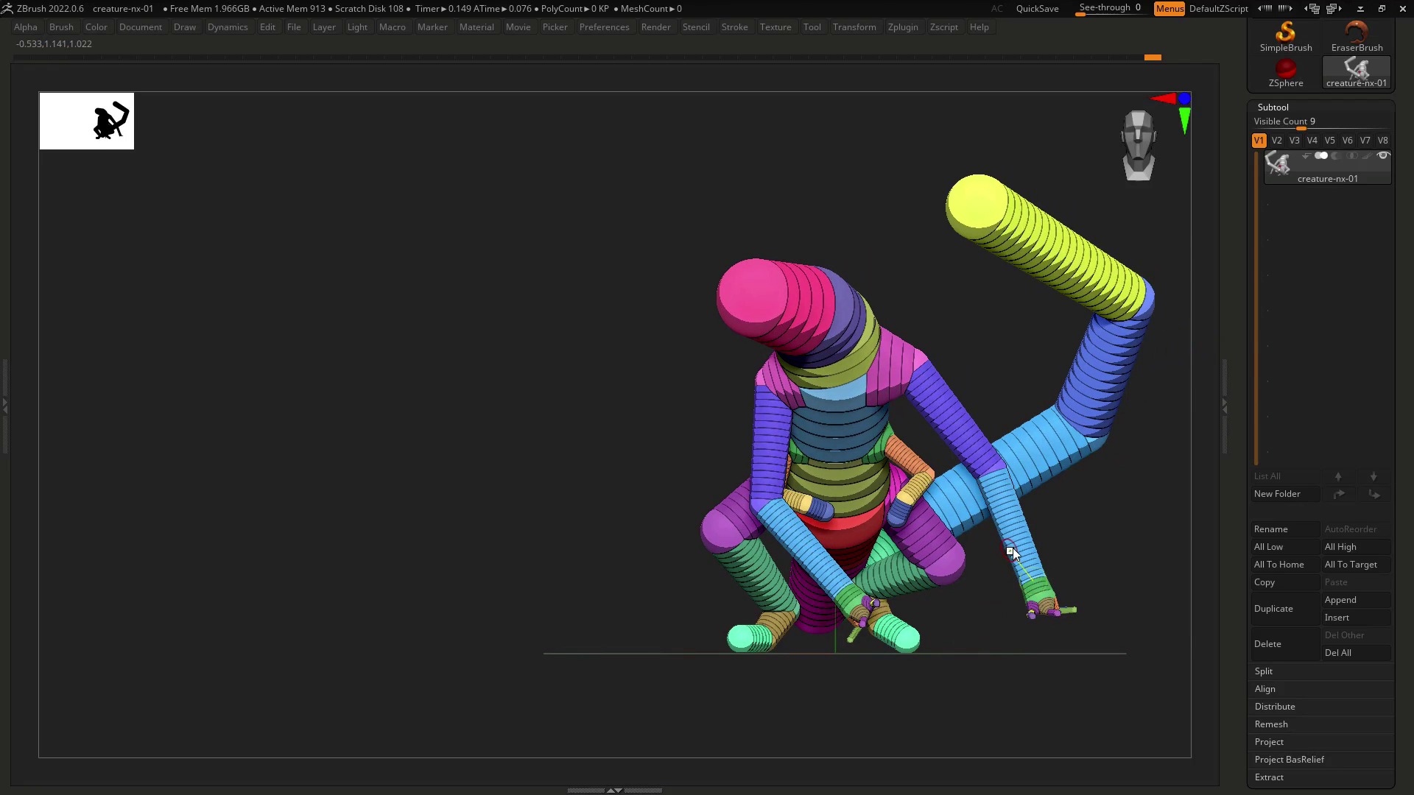
{"action": "mouse_move", "coordinate": [1005, 503]}
{"action": "left_mouse_down"}
{"action": "mouse_move", "coordinate": [975, 452]}
{"action": "mouse_move", "coordinate": [970, 470]}
{"action": "left_mouse_up"}
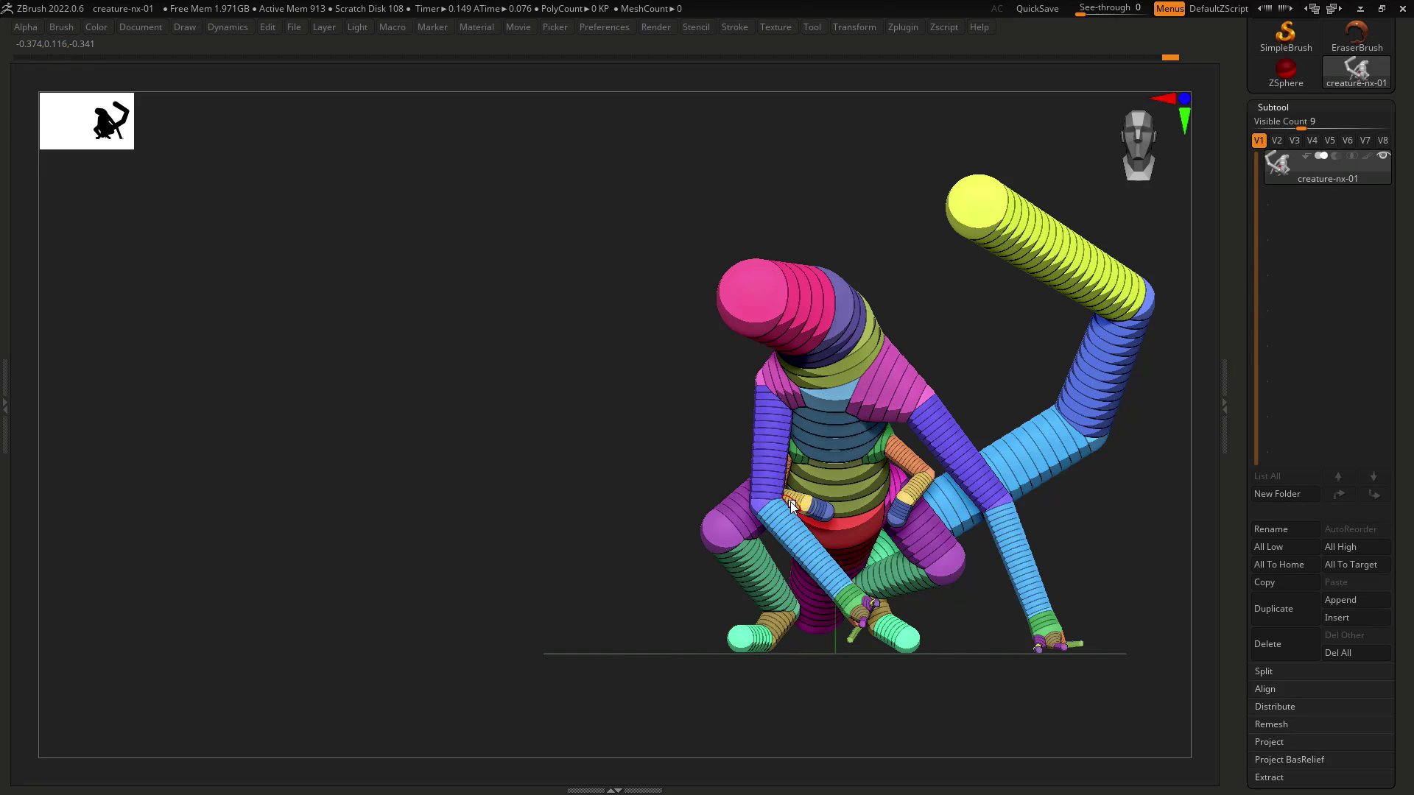
{"action": "left_click_drag", "start_coordinate": [789, 502], "coordinate": [777, 530]}
{"action": "right_click_drag", "start_coordinate": [825, 491], "coordinate": [639, 527], "text": "alt"}
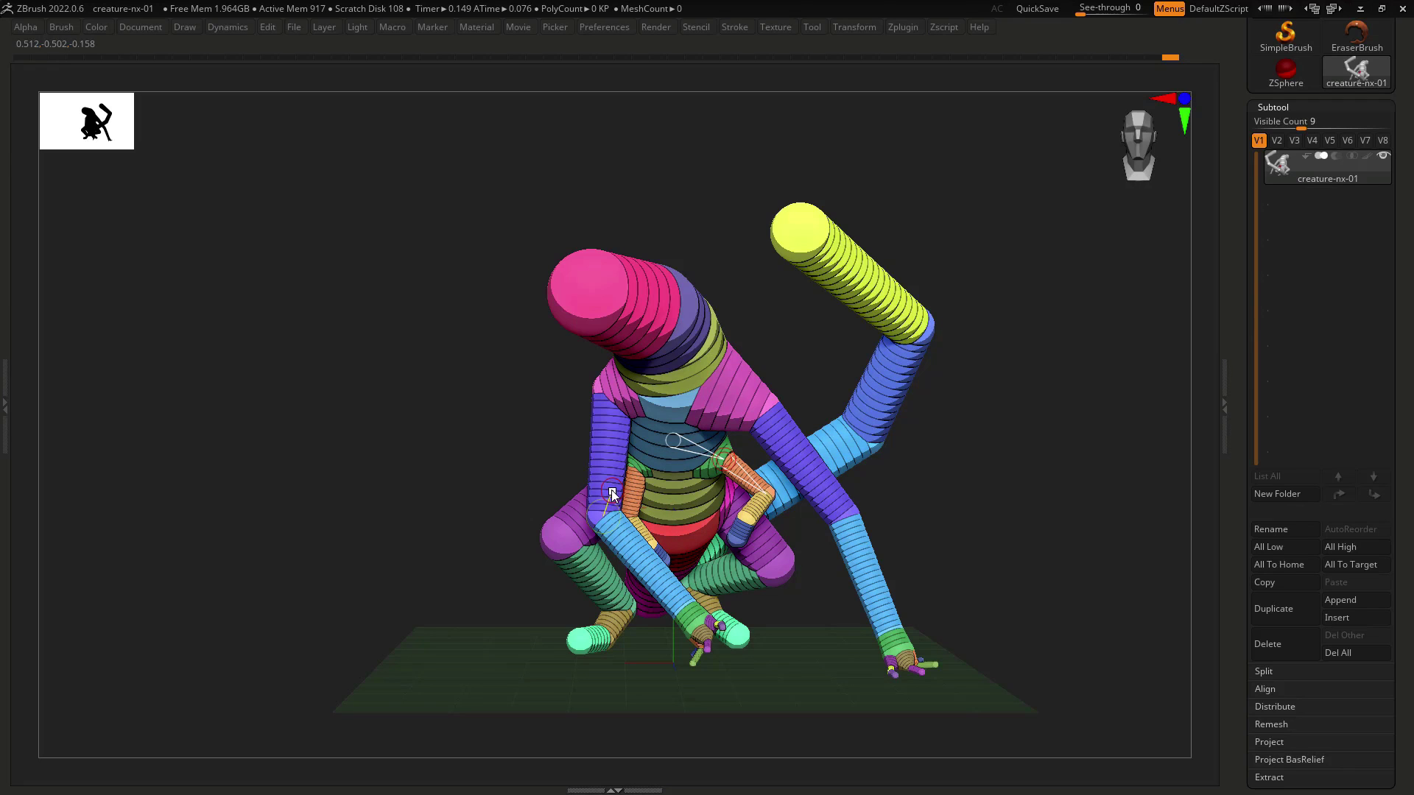
Rotate the right forearm across the body toward the left knee, and angle its hand and fingers downward.
{"action": "left_click_drag", "start_coordinate": [608, 488], "coordinate": [682, 486]}
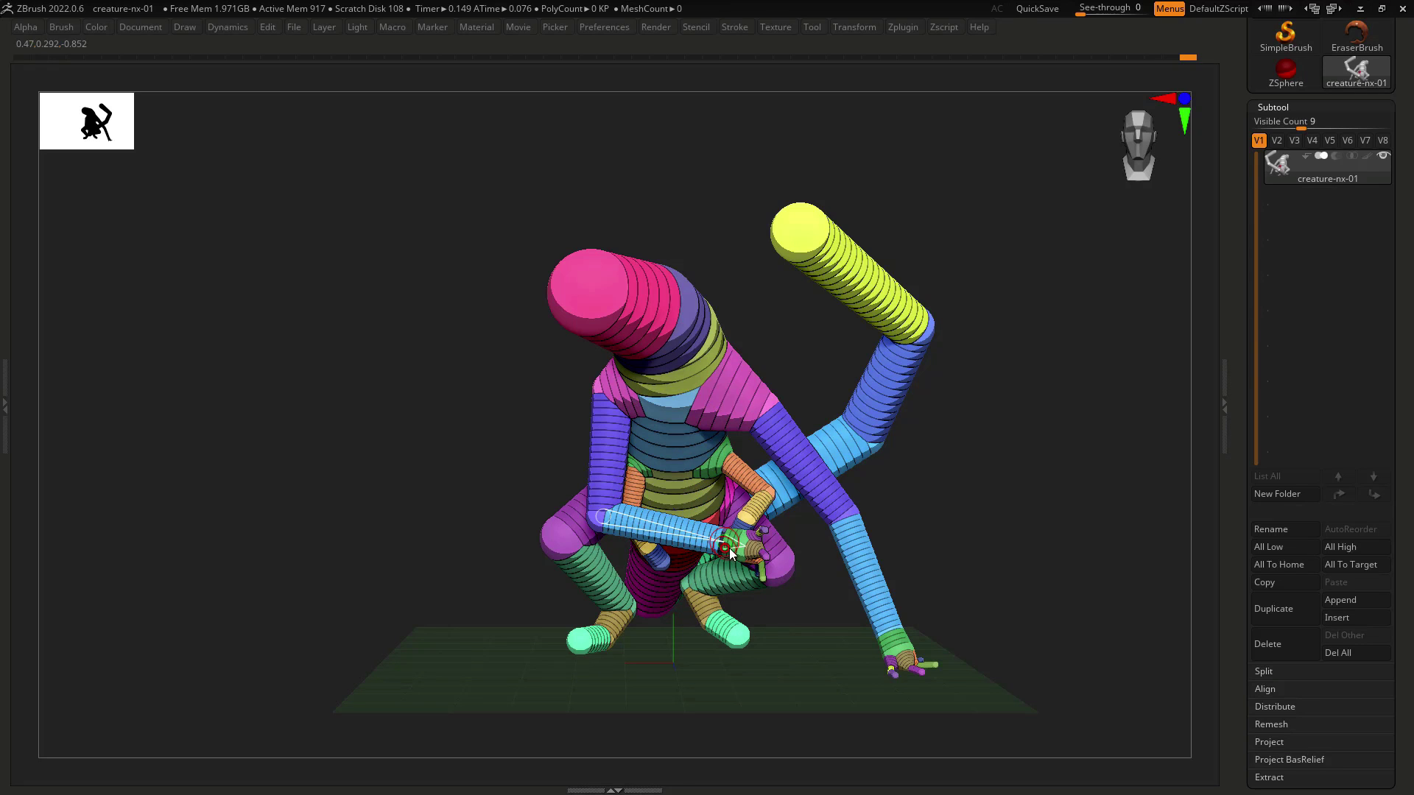
{"action": "left_click_drag", "start_coordinate": [718, 554], "coordinate": [881, 317]}
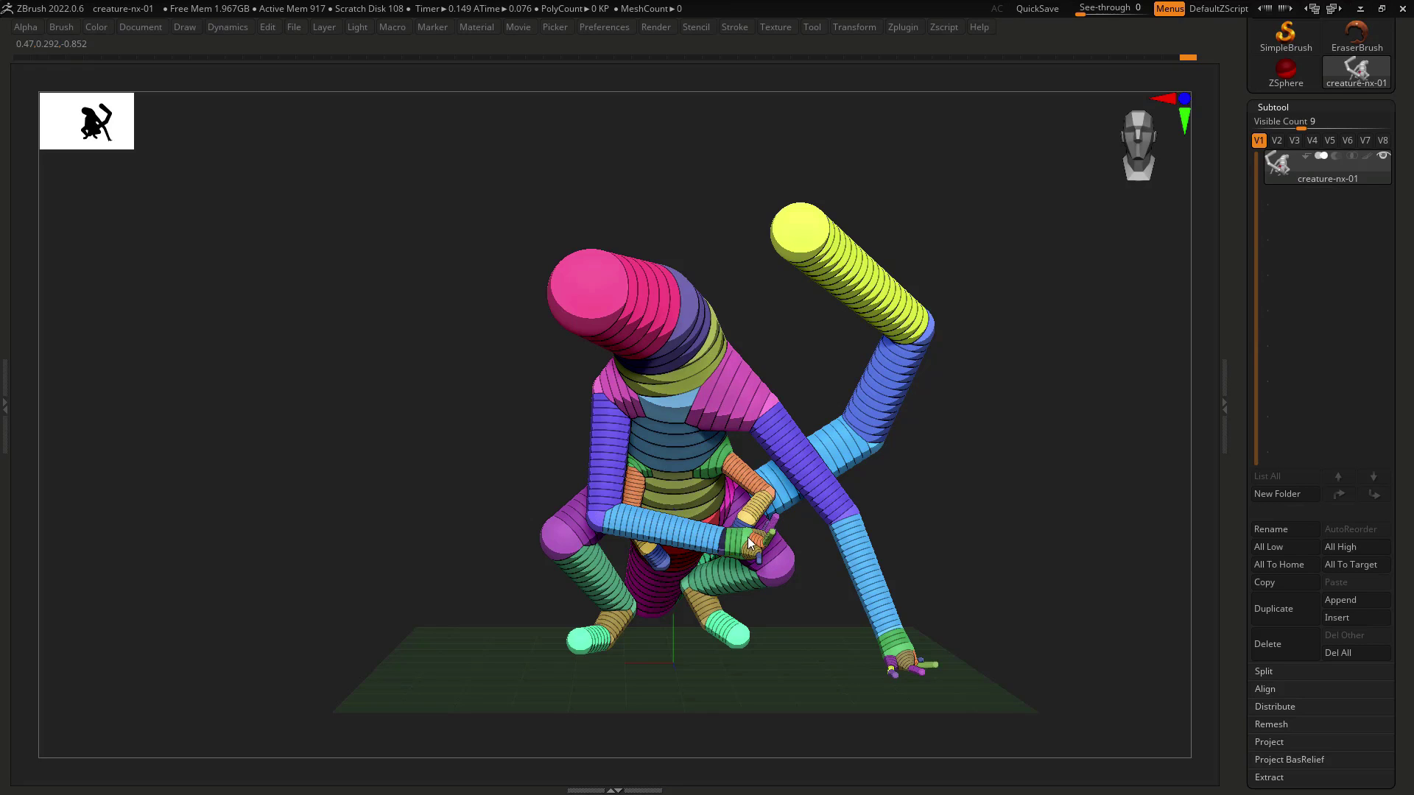
{"action": "left_click_drag", "start_coordinate": [748, 549], "coordinate": [752, 567]}
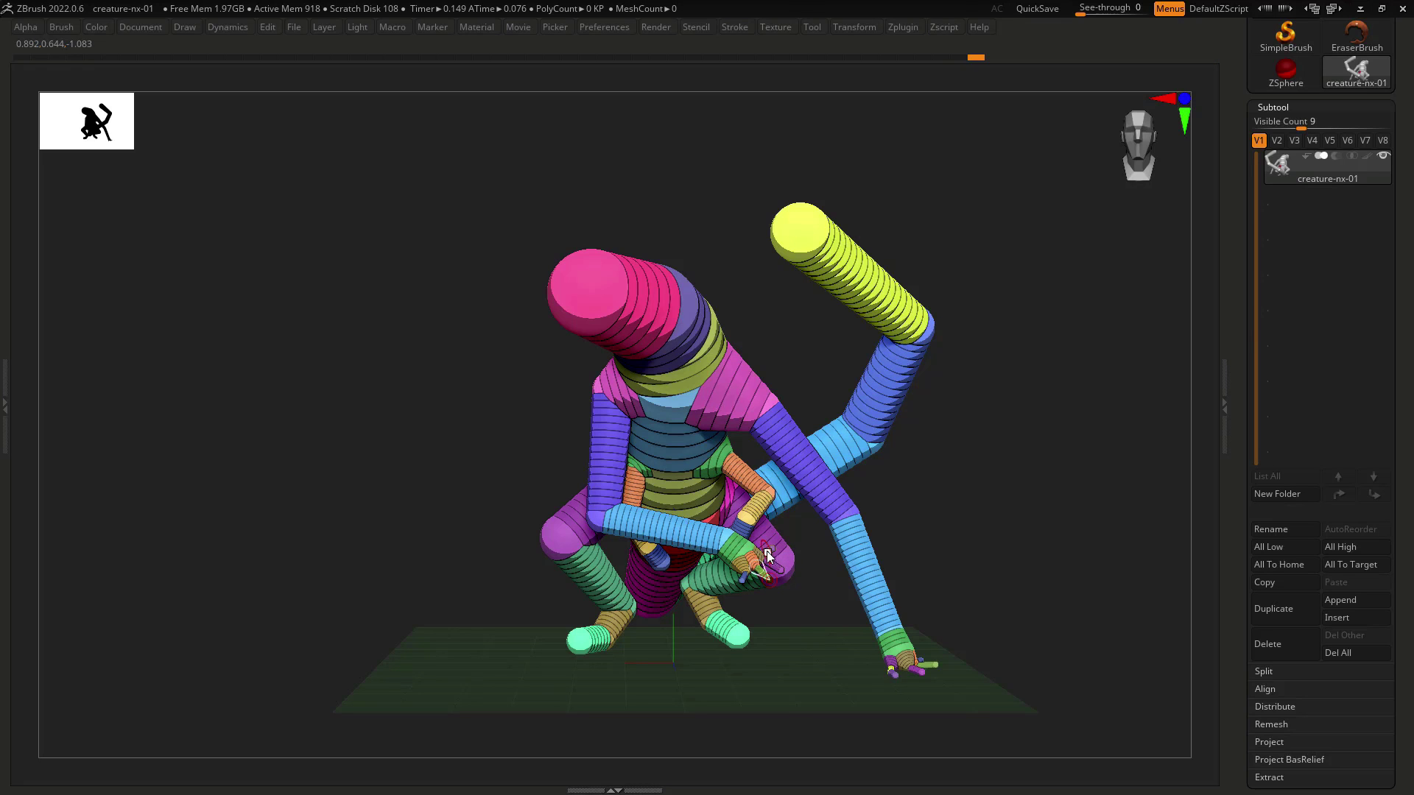
{"action": "right_click_drag", "start_coordinate": [745, 576], "coordinate": [703, 589]}
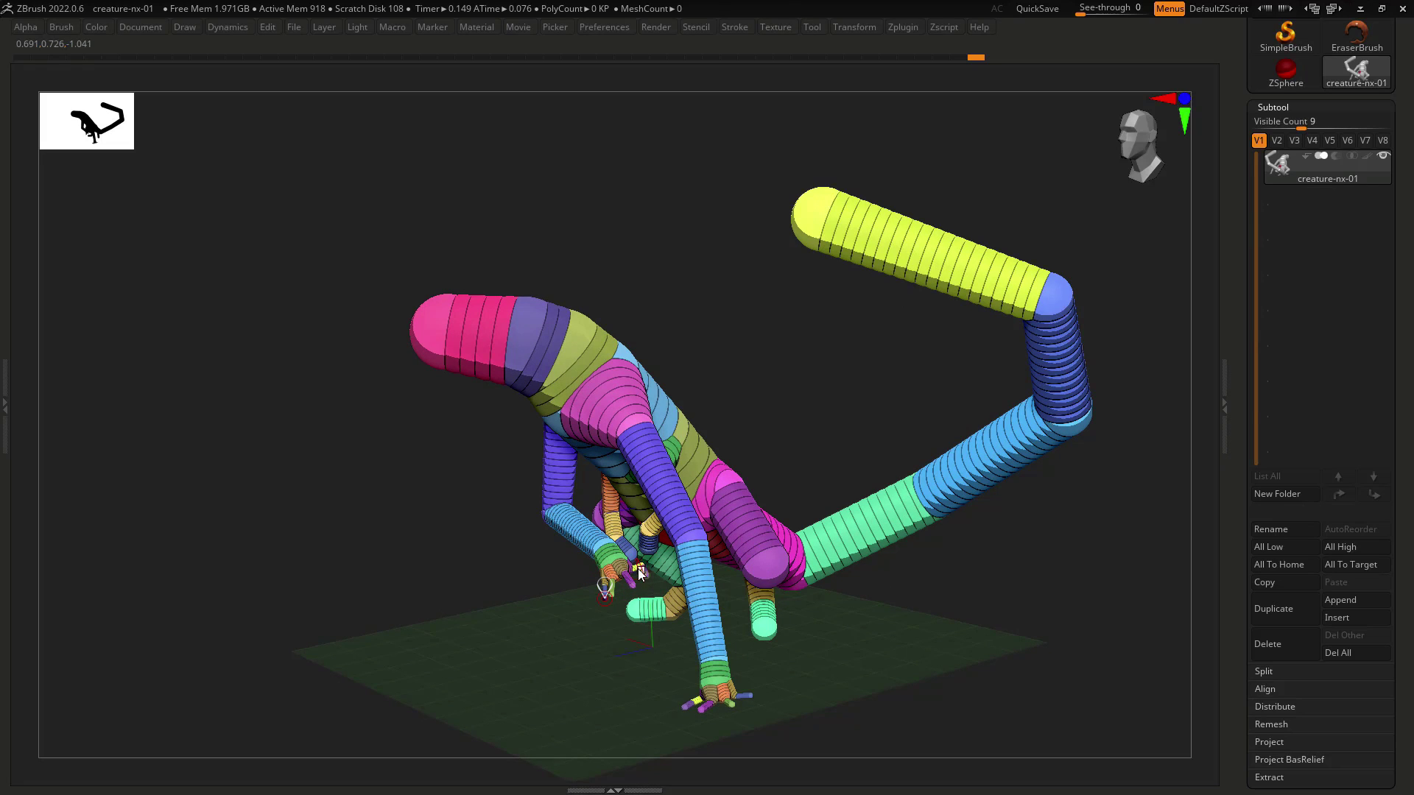
{"action": "left_click_drag", "start_coordinate": [638, 567], "coordinate": [644, 585]}
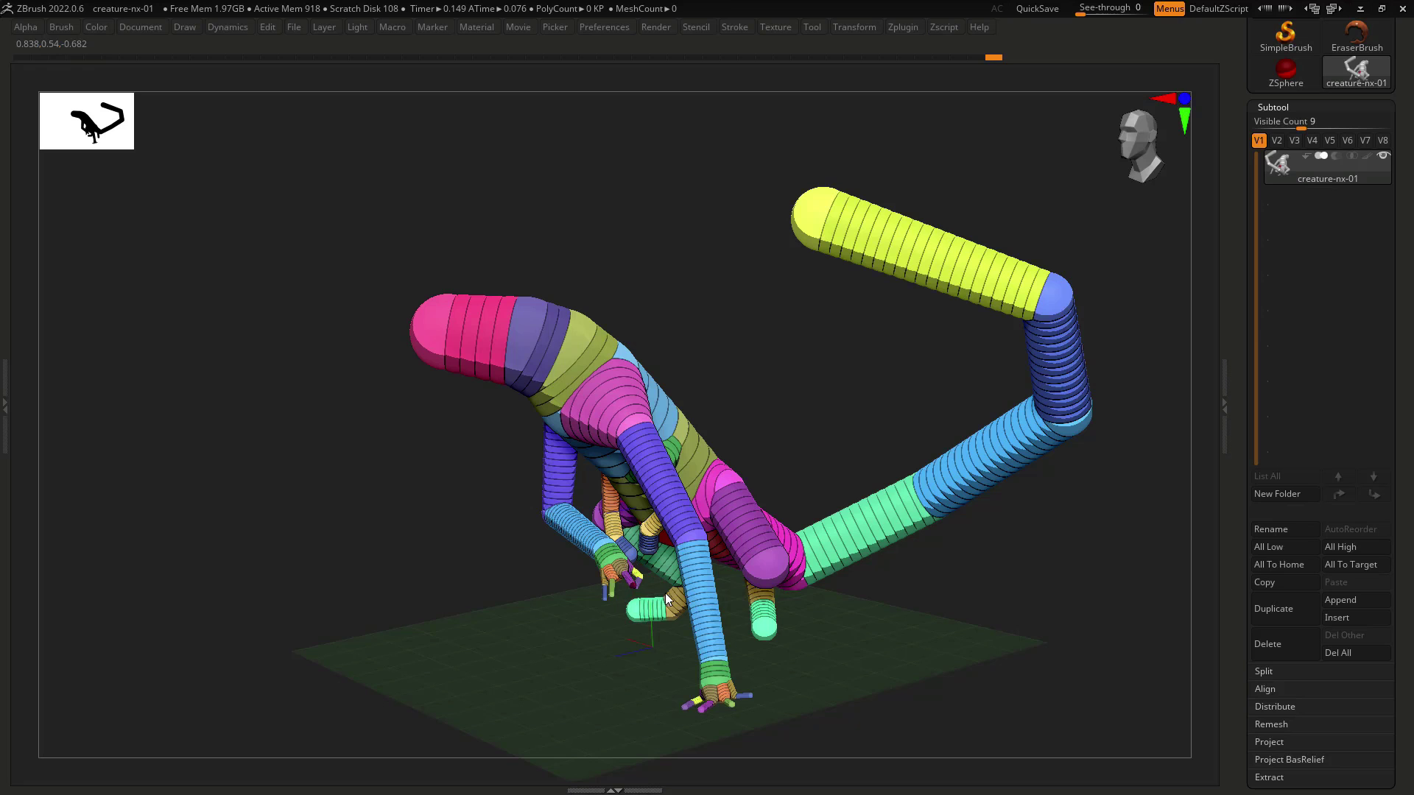
{"action": "right_click_drag", "start_coordinate": [665, 593], "coordinate": [636, 586]}
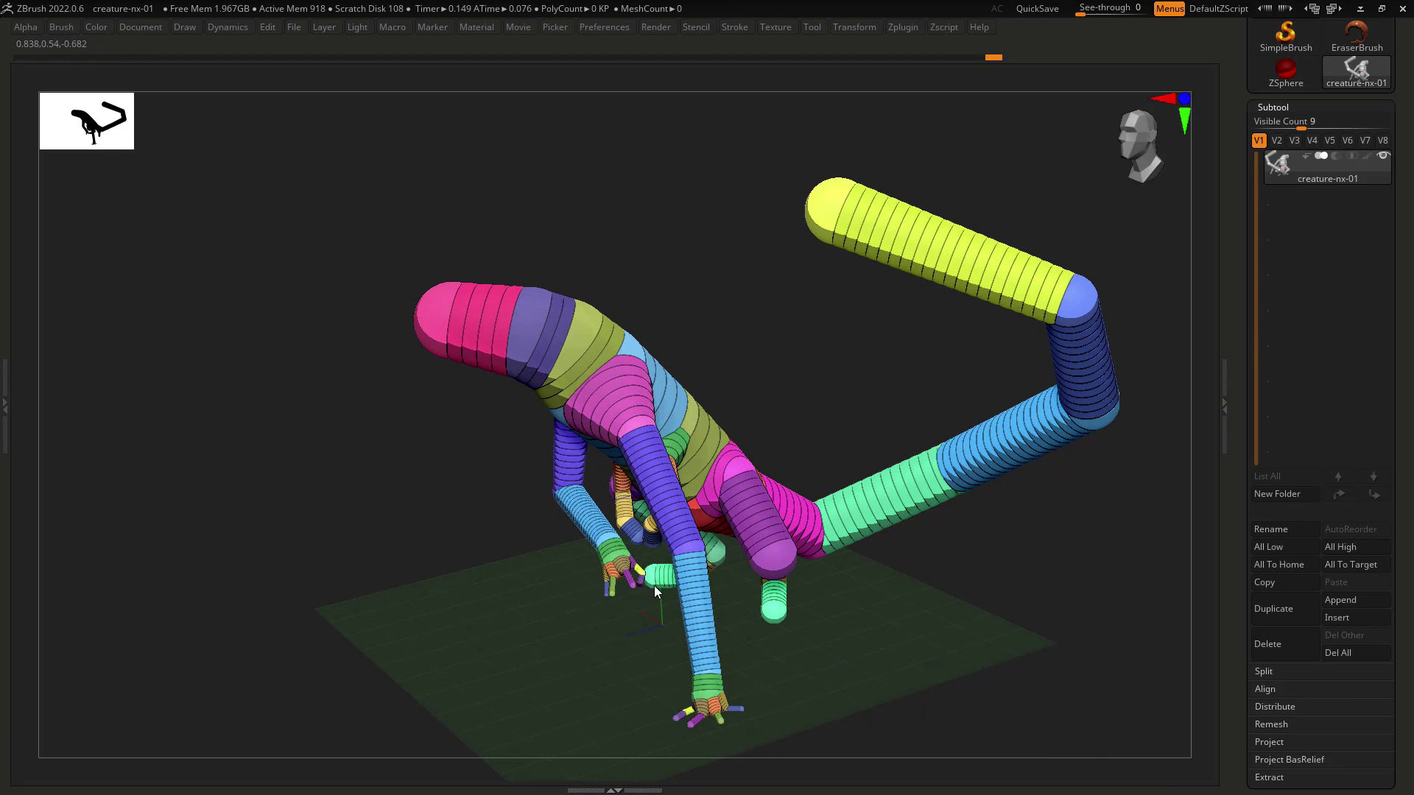
{"action": "right_click_drag", "start_coordinate": [660, 594], "coordinate": [994, 460]}
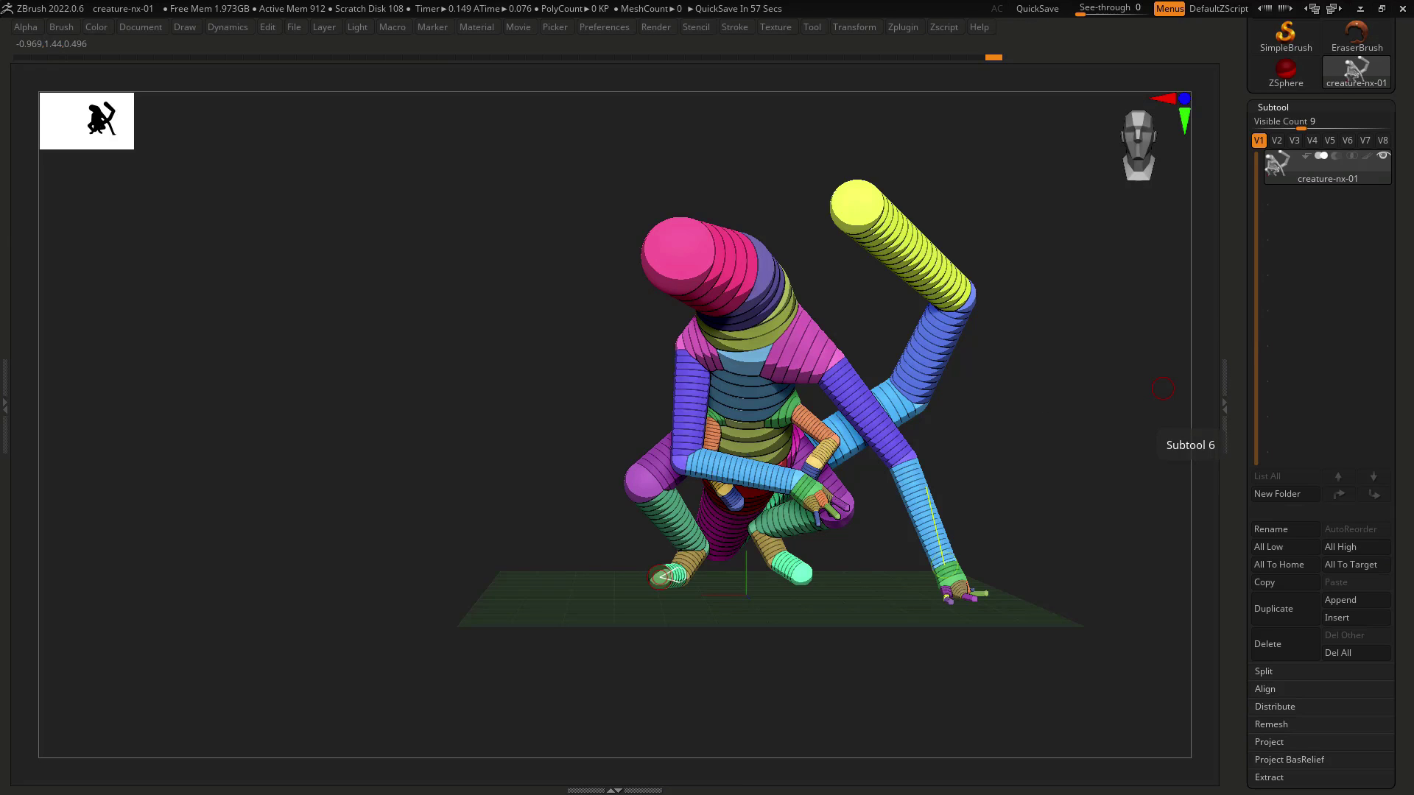
Bring up the concept drawing beside the model and compare its head, tail and front arm.
{"action": "right_click_drag", "start_coordinate": [1413, 536], "coordinate": [132, 501]}
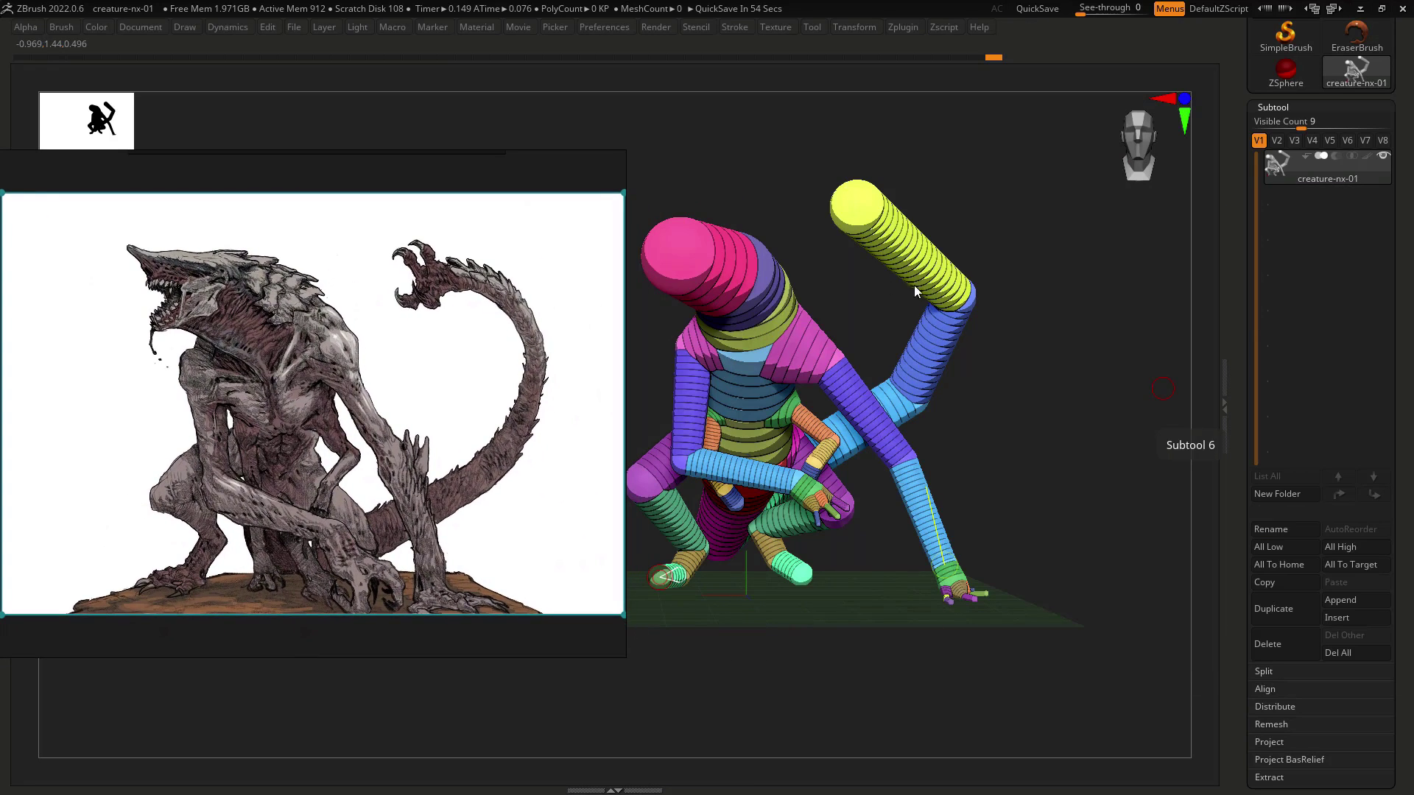
{"action": "left_click_drag", "start_coordinate": [1041, 484], "coordinate": [899, 280]}
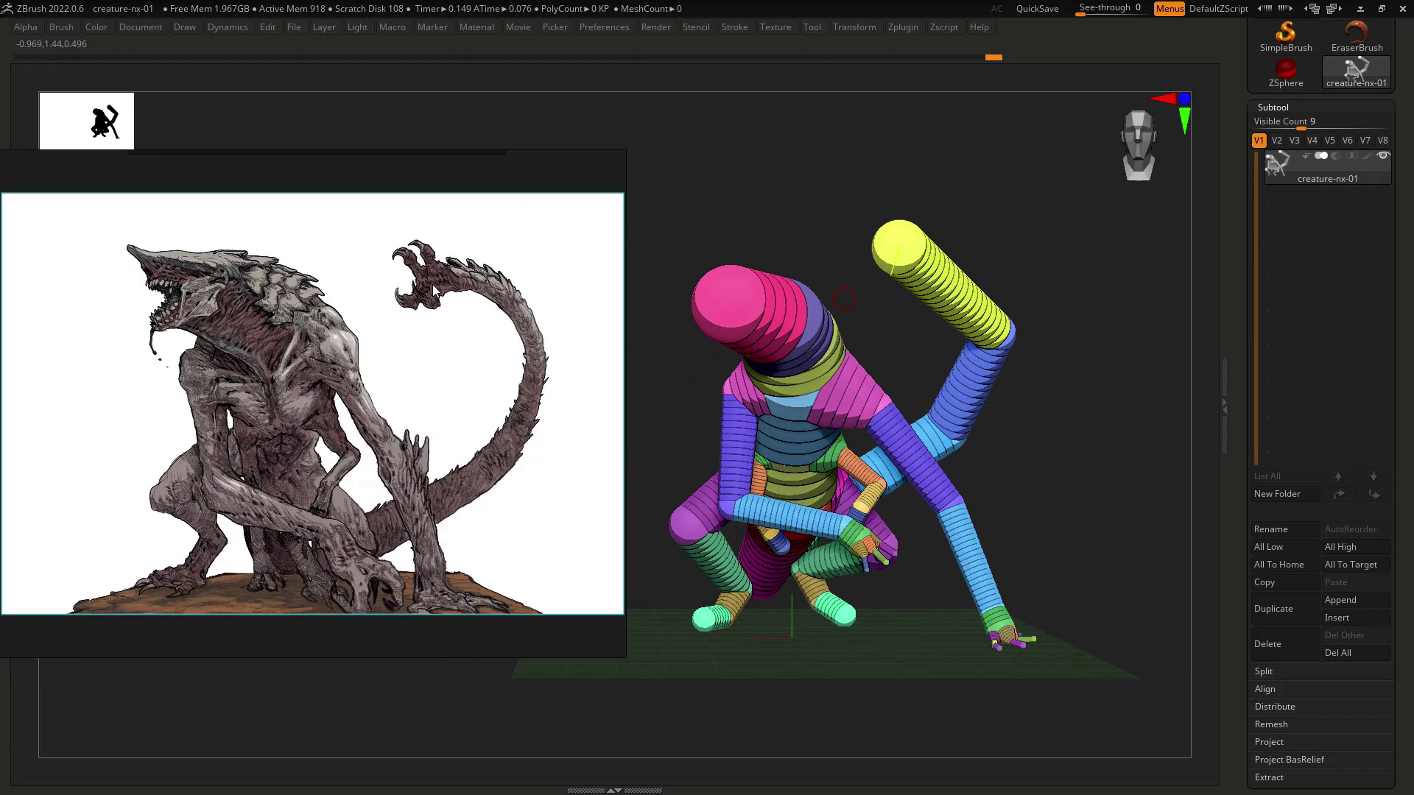
{"action": "left_click_drag", "start_coordinate": [421, 283], "coordinate": [515, 289]}
{"action": "left_click_drag", "start_coordinate": [364, 530], "coordinate": [444, 525]}
{"action": "mouse_move", "coordinate": [147, 266]}
{"action": "left_mouse_down"}
{"action": "mouse_move", "coordinate": [148, 245]}
{"action": "mouse_move", "coordinate": [474, 238]}
{"action": "left_mouse_up"}
{"action": "key", "text": "Escape"}
Rotate the lower tail joint in a side view to flatten the tail's base and round out its curve.
{"action": "left_click_drag", "start_coordinate": [1089, 427], "coordinate": [1028, 407]}
{"action": "left_click_drag", "start_coordinate": [1127, 458], "coordinate": [1051, 451]}
{"action": "left_click_drag", "start_coordinate": [1009, 563], "coordinate": [912, 563]}
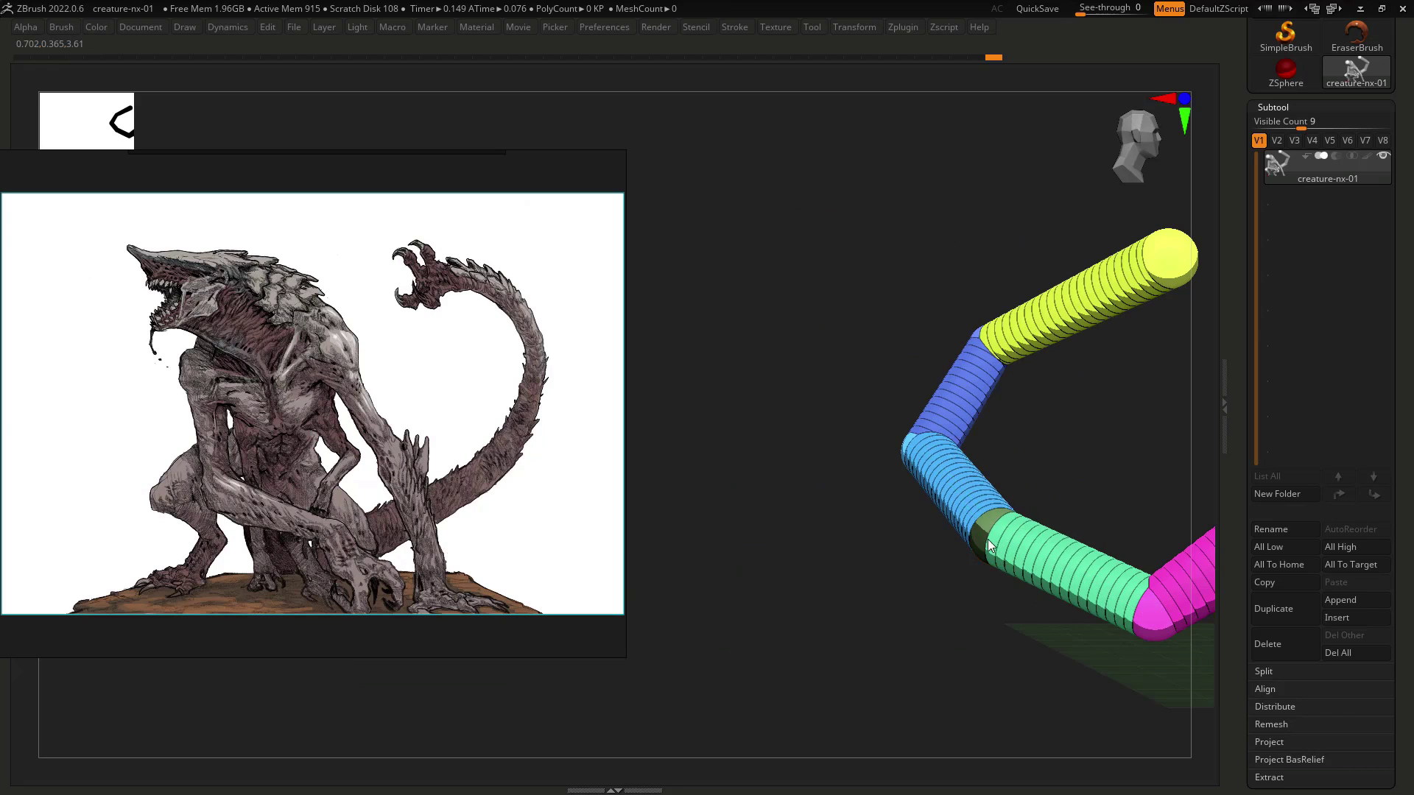
{"action": "left_click_drag", "start_coordinate": [996, 536], "coordinate": [1020, 509]}
{"action": "left_click_drag", "start_coordinate": [1002, 430], "coordinate": [923, 492], "text": "alt"}
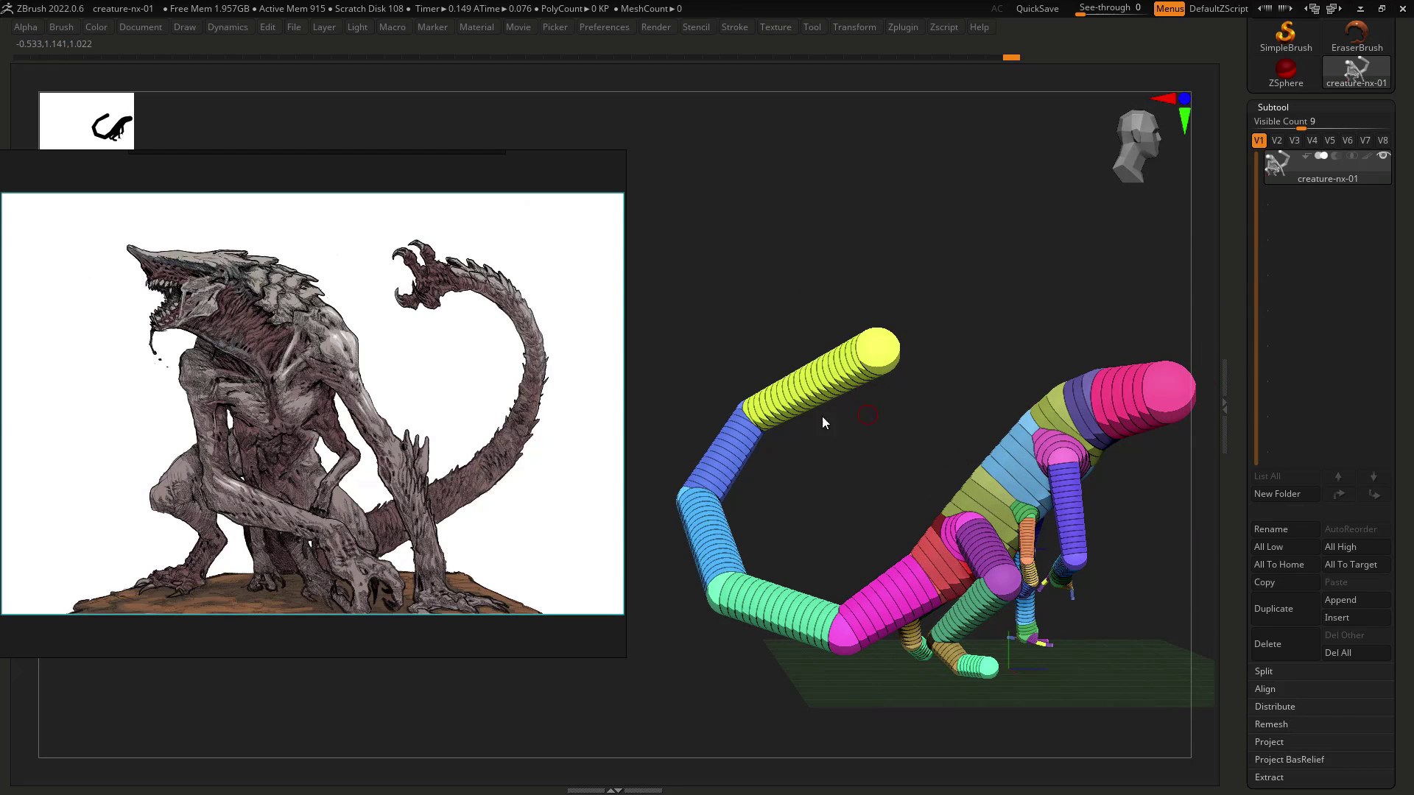
{"action": "left_click_drag", "start_coordinate": [822, 416], "coordinate": [998, 480]}
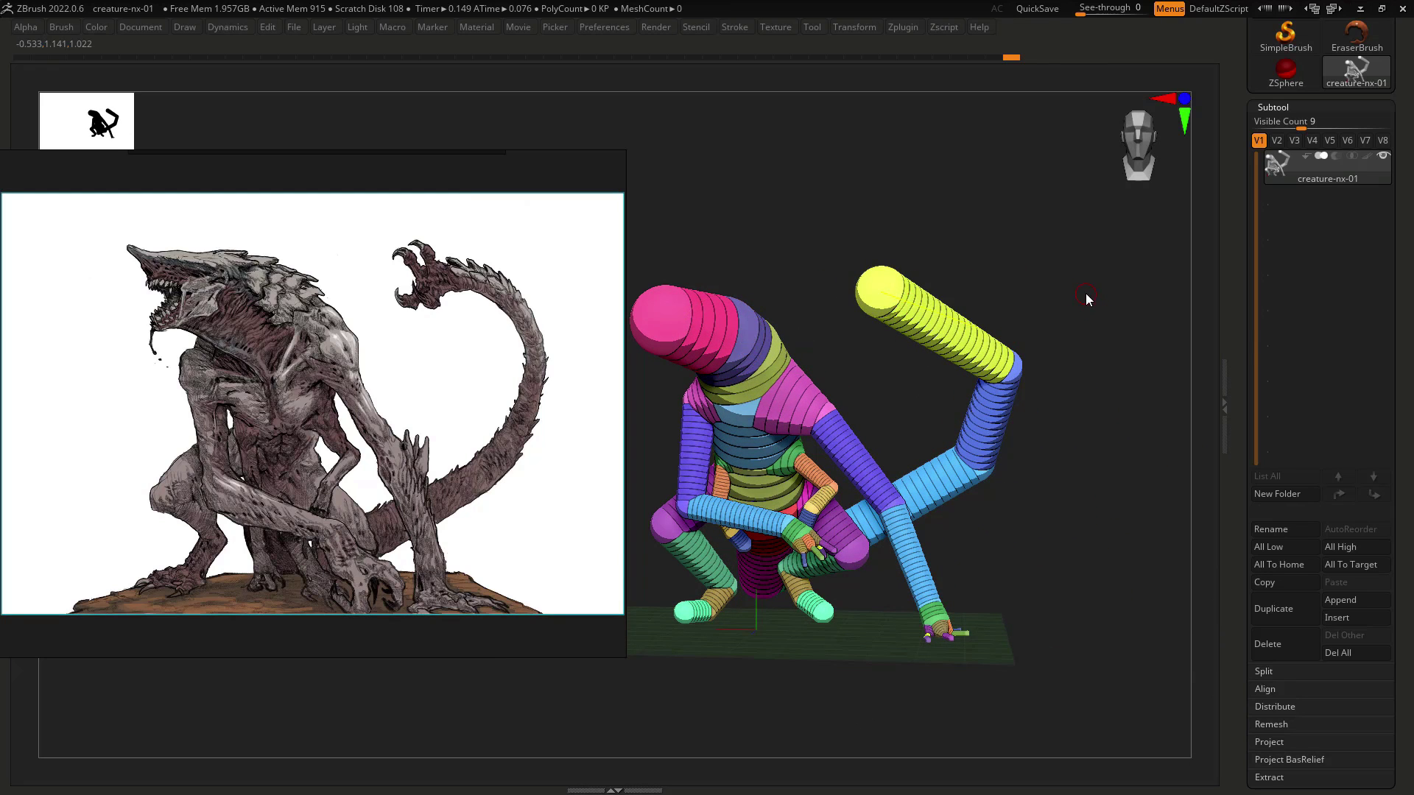
Shift the right shoulder outward to widen the upper chest, following the concept drawing.
{"action": "left_click_drag", "start_coordinate": [1085, 293], "coordinate": [991, 290]}
{"action": "left_click_drag", "start_coordinate": [909, 254], "coordinate": [766, 291]}
{"action": "left_click_drag", "start_coordinate": [810, 353], "coordinate": [975, 307]}
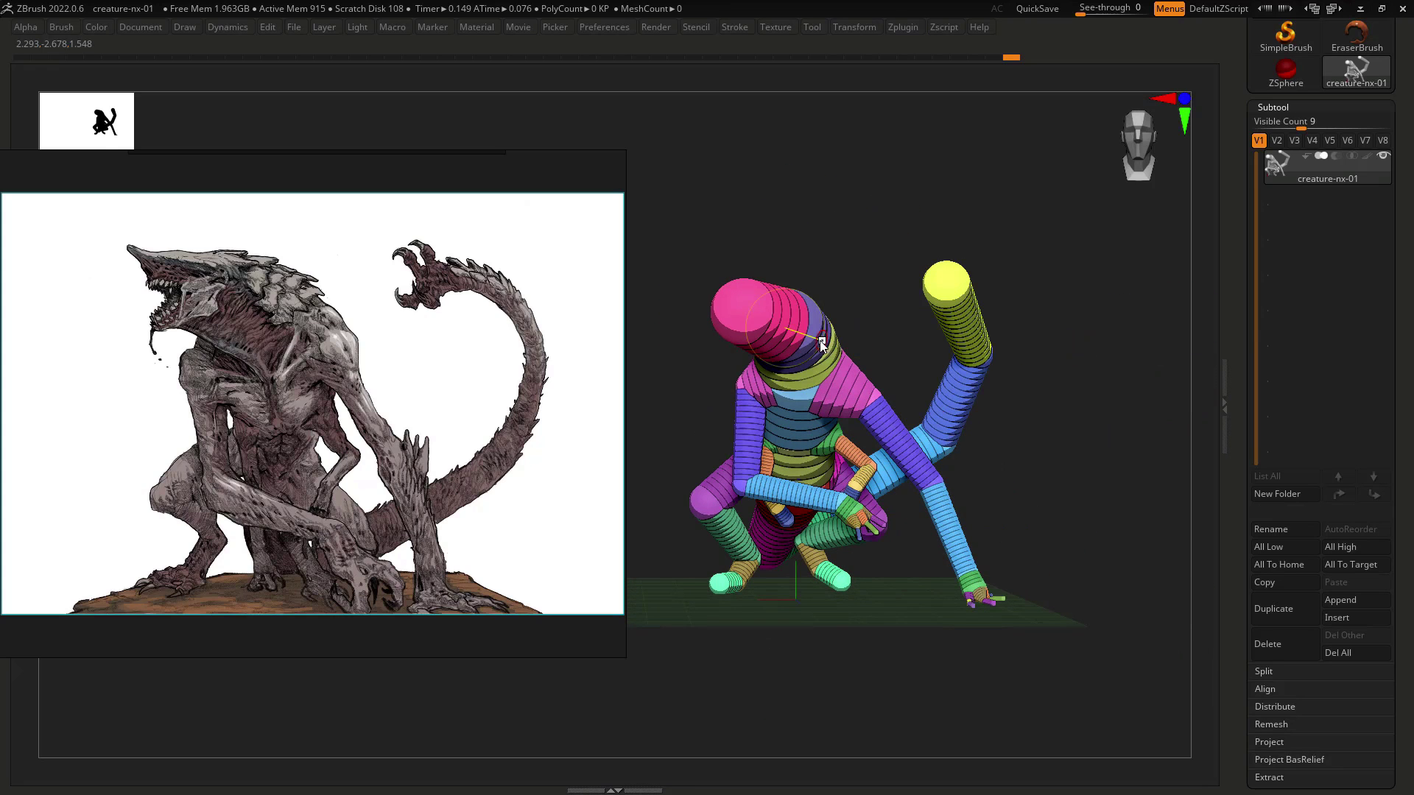
{"action": "left_click", "coordinate": [773, 328]}
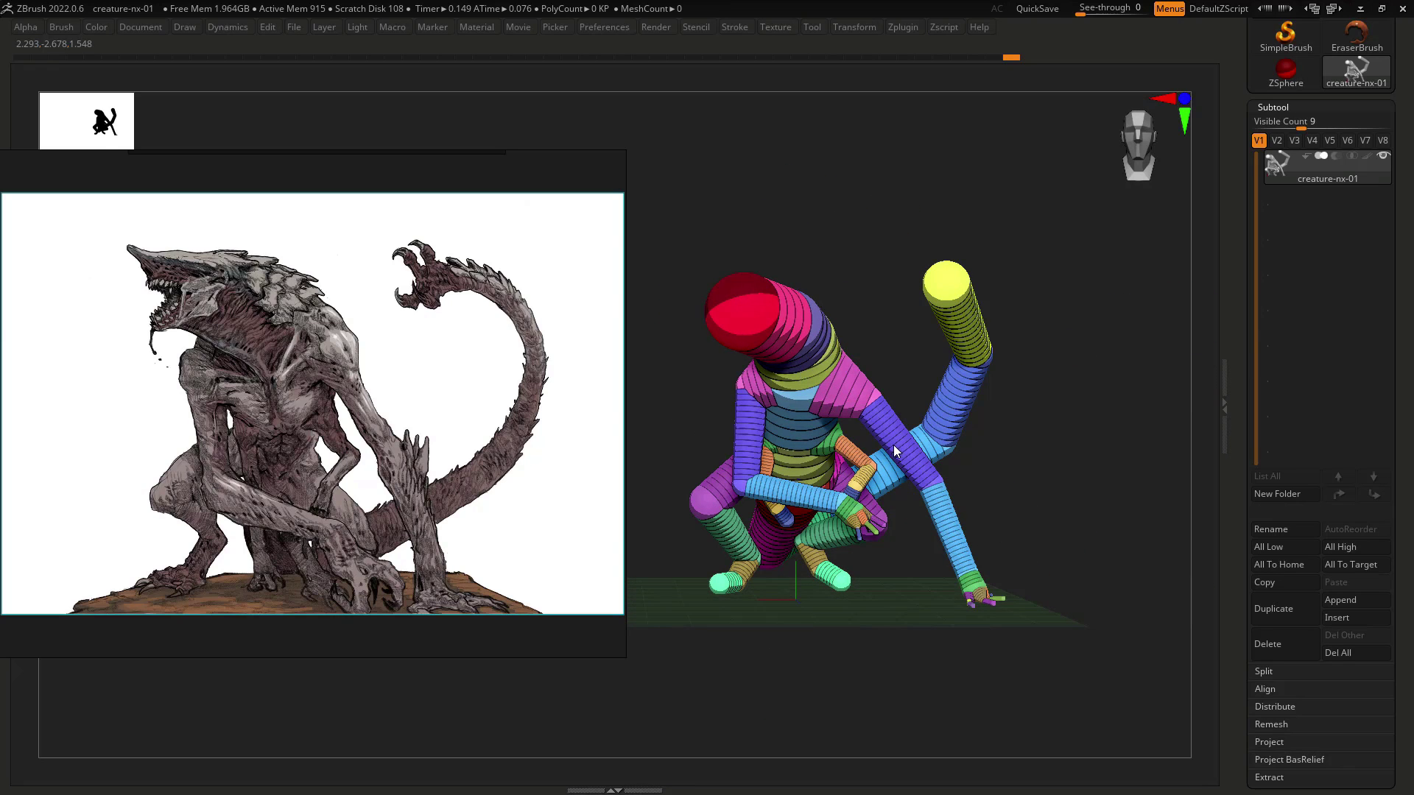
{"action": "left_click", "coordinate": [934, 437]}
{"action": "left_click_drag", "start_coordinate": [977, 431], "coordinate": [1047, 413], "text": "alt"}
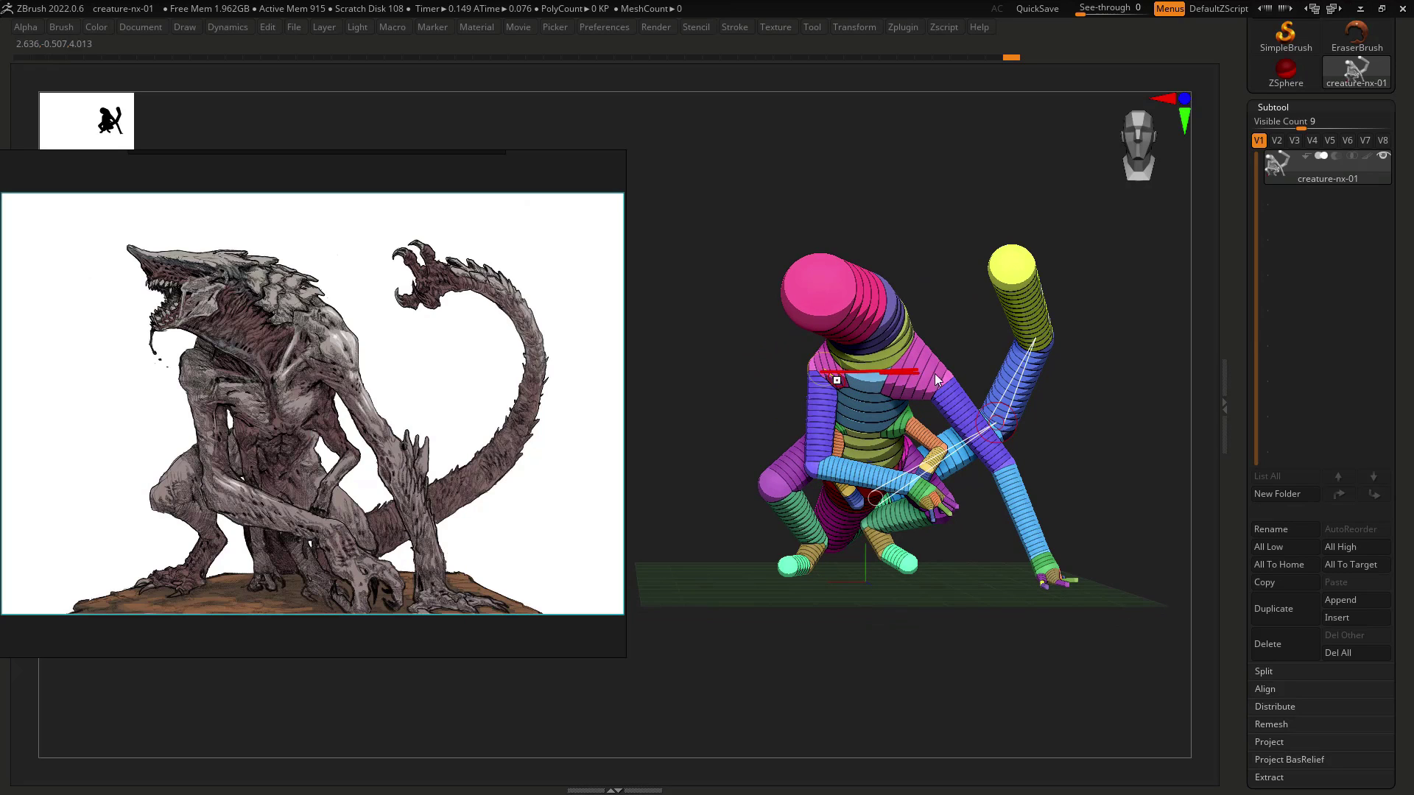
{"action": "left_click_drag", "start_coordinate": [819, 414], "coordinate": [801, 414]}
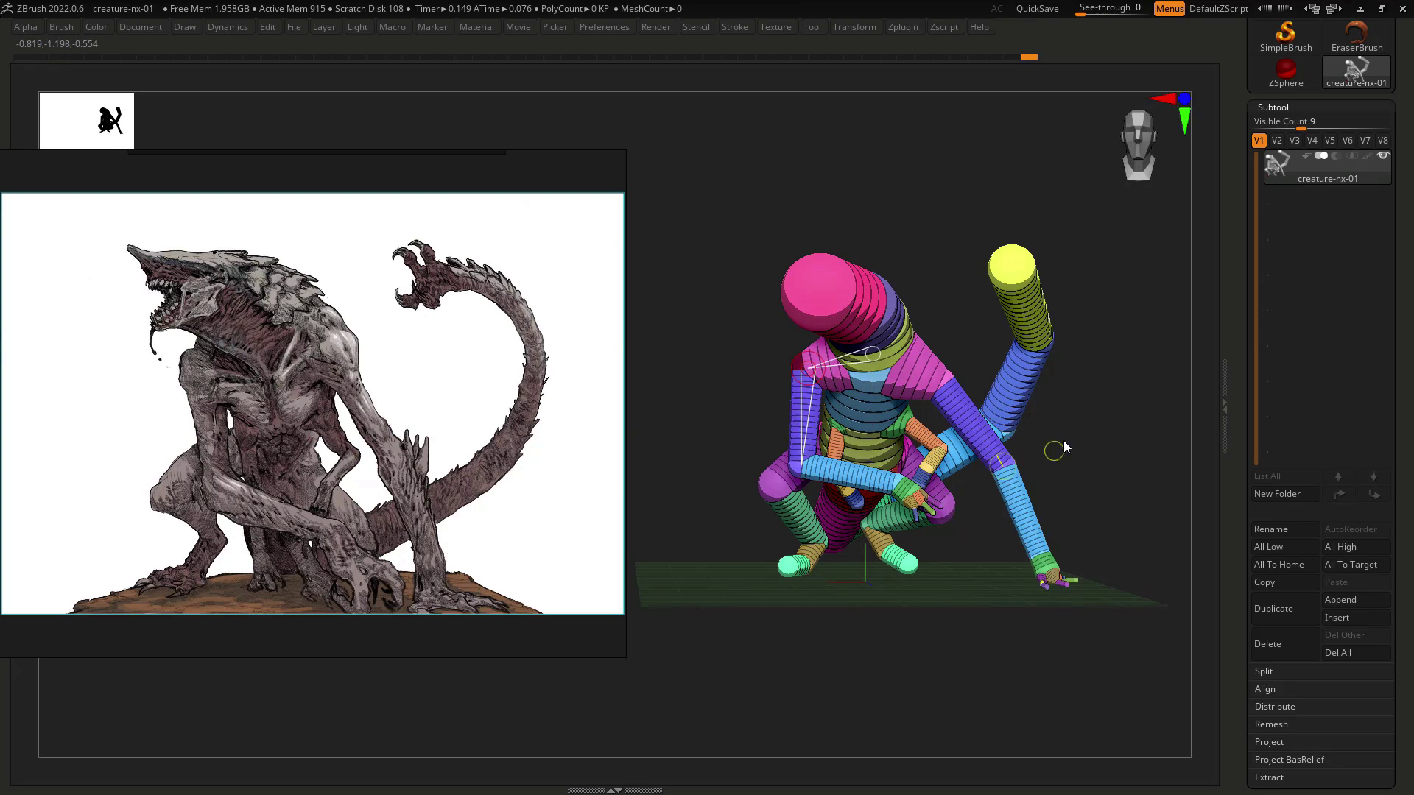
Rotate the right shin outward and move the right knee away from the body to widen the squat like the concept drawing.
{"action": "left_click_drag", "start_coordinate": [1063, 440], "coordinate": [1104, 492], "text": "alt"}
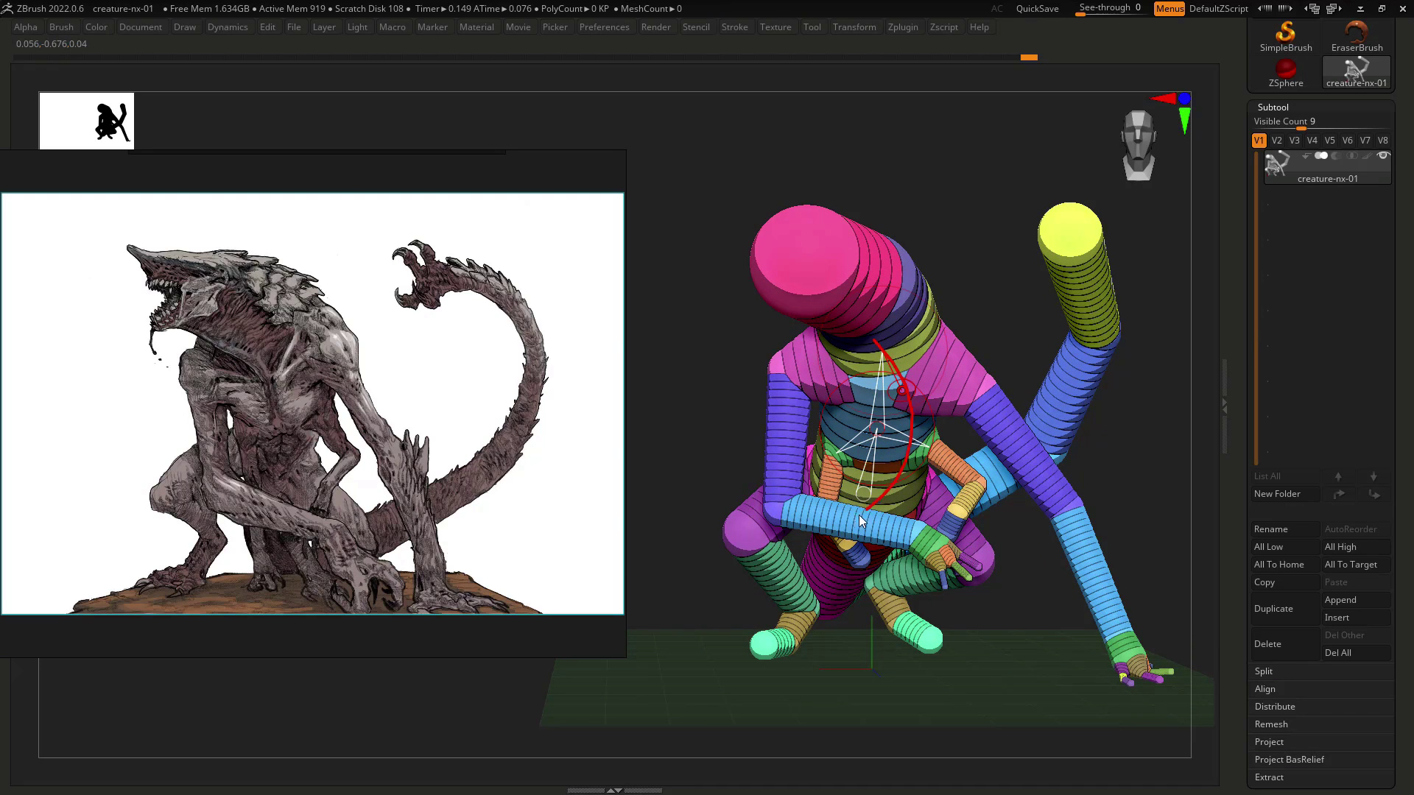
{"action": "left_click_drag", "start_coordinate": [1057, 454], "coordinate": [1044, 503]}
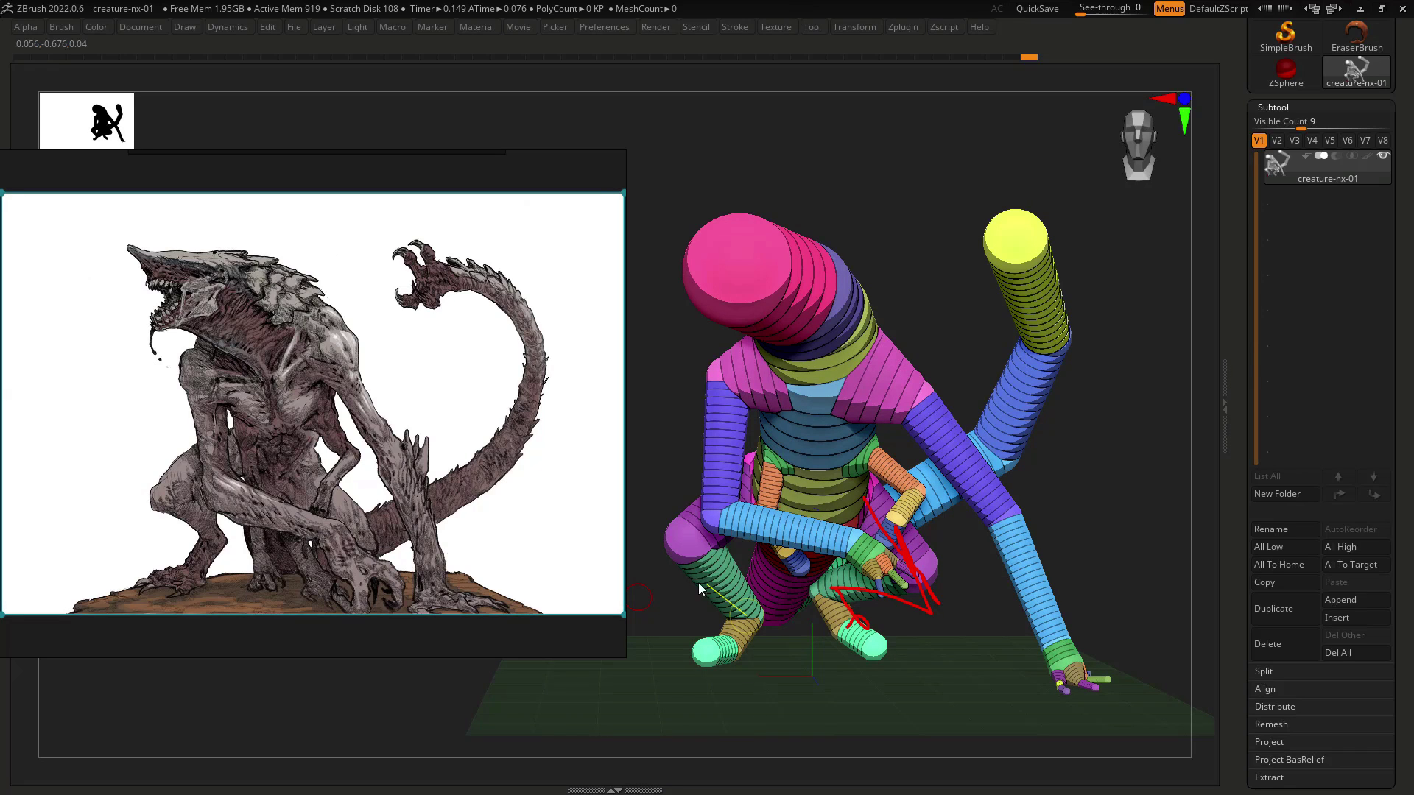
{"action": "key", "text": "Escape"}
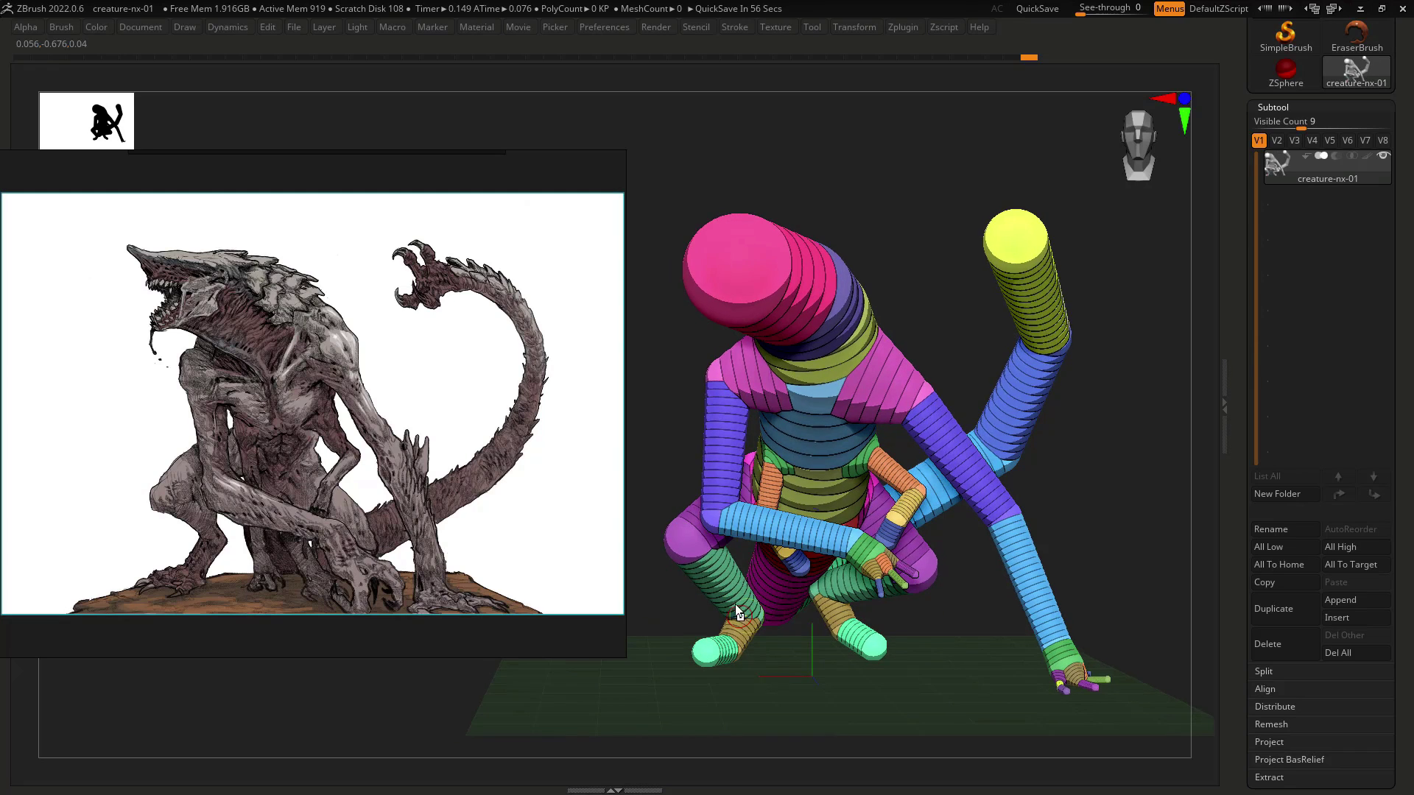
{"action": "left_click_drag", "start_coordinate": [728, 599], "coordinate": [689, 586]}
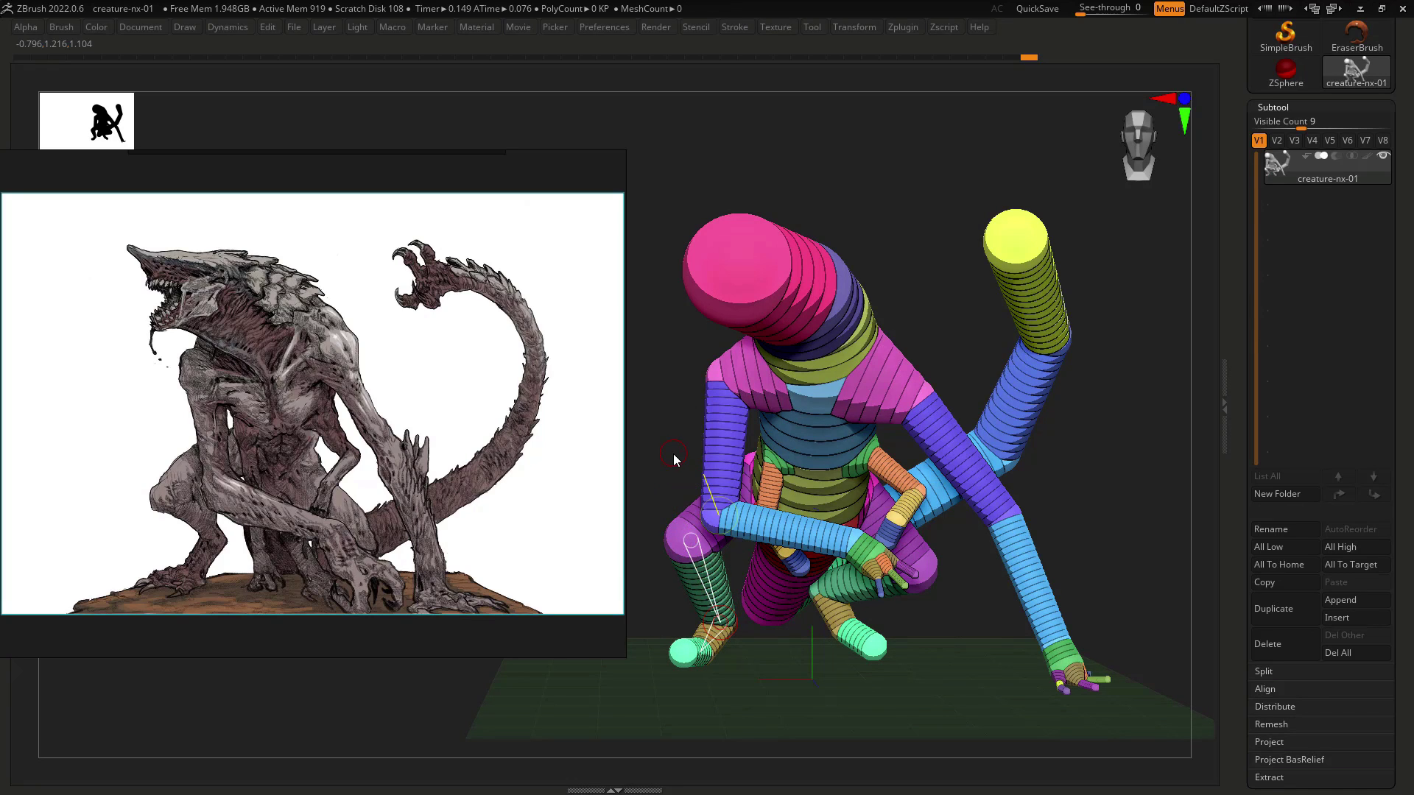
{"action": "left_click_drag", "start_coordinate": [677, 518], "coordinate": [674, 420]}
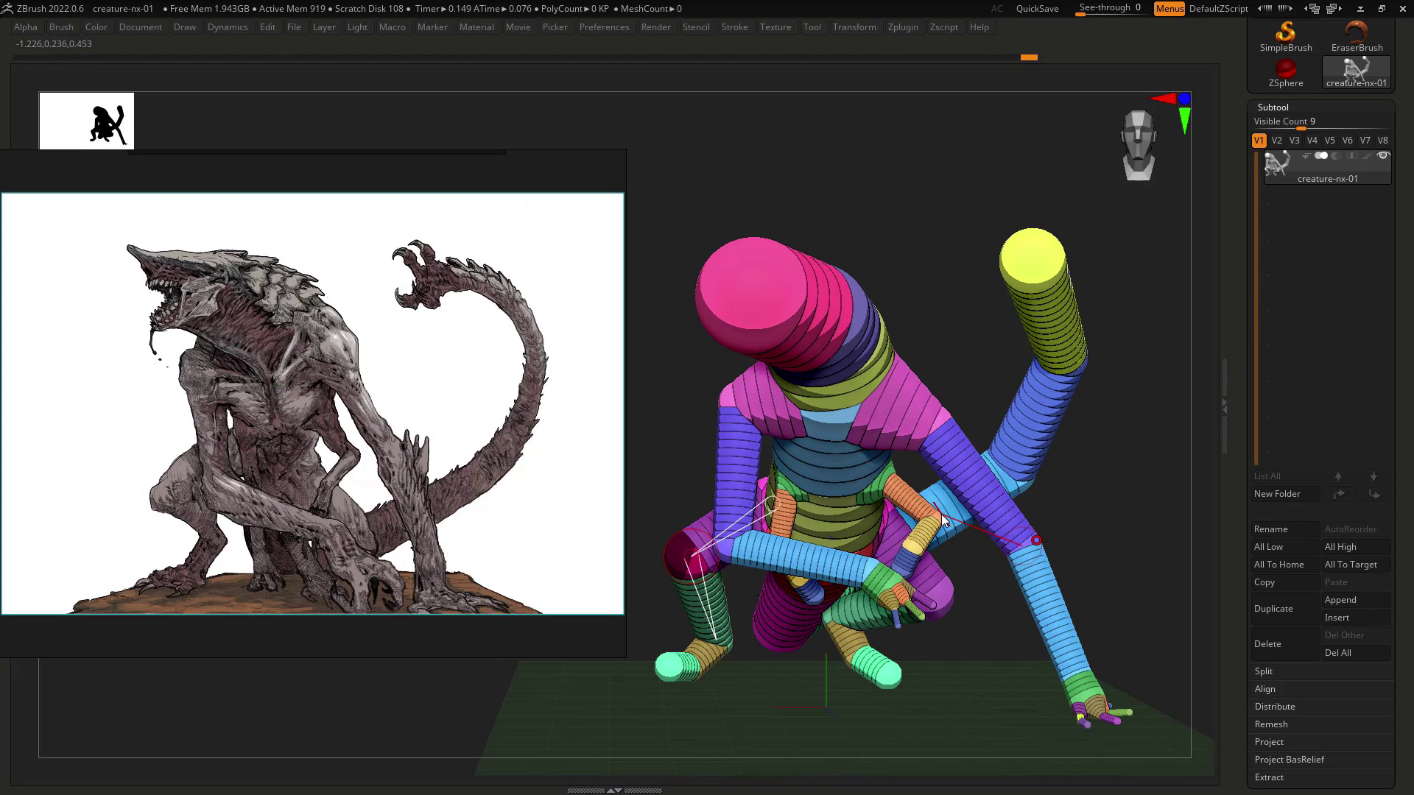
{"action": "left_click_drag", "start_coordinate": [1053, 530], "coordinate": [983, 489]}
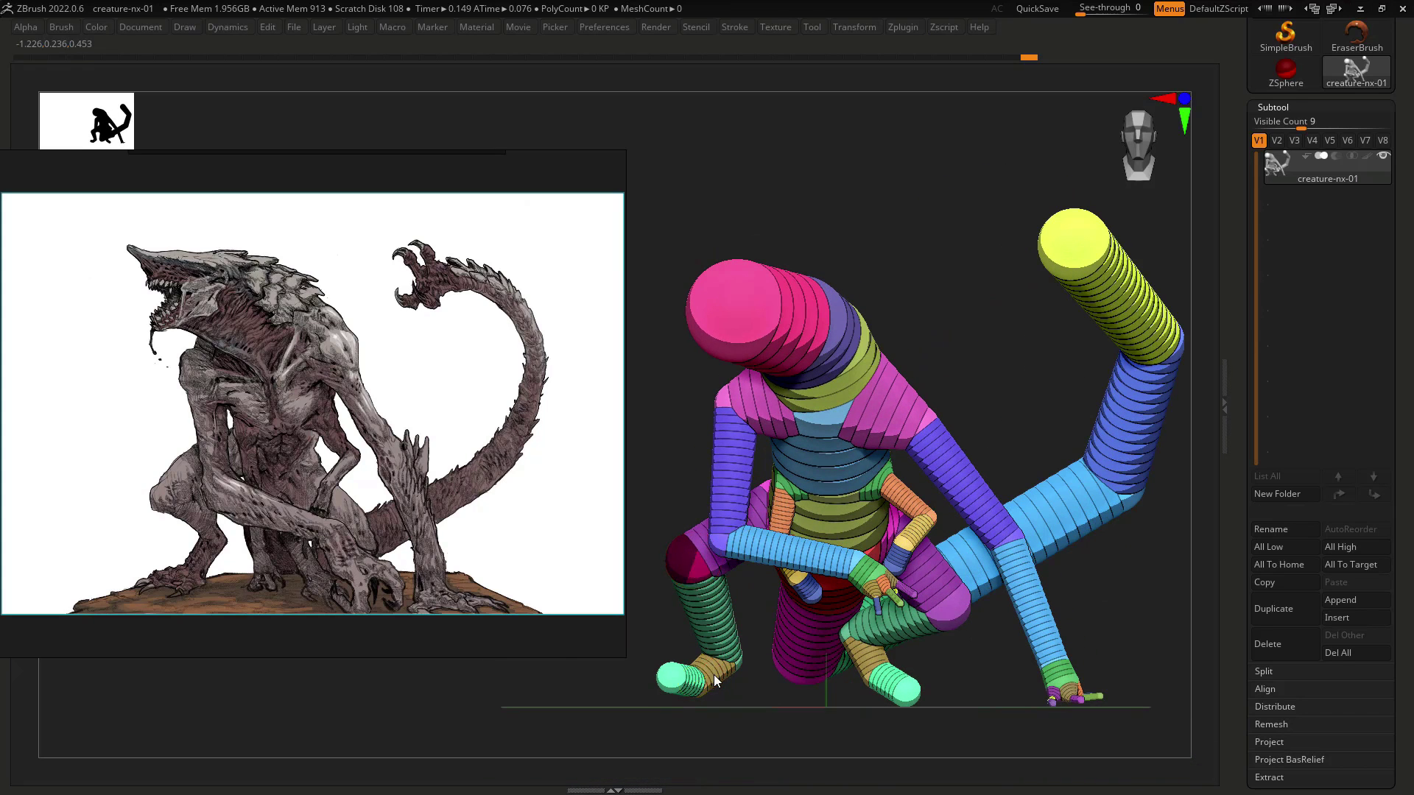
Turn the right foot inward and swing the left leg so its knee sits farther forward in a side view.
{"action": "left_click_drag", "start_coordinate": [713, 674], "coordinate": [726, 678]}
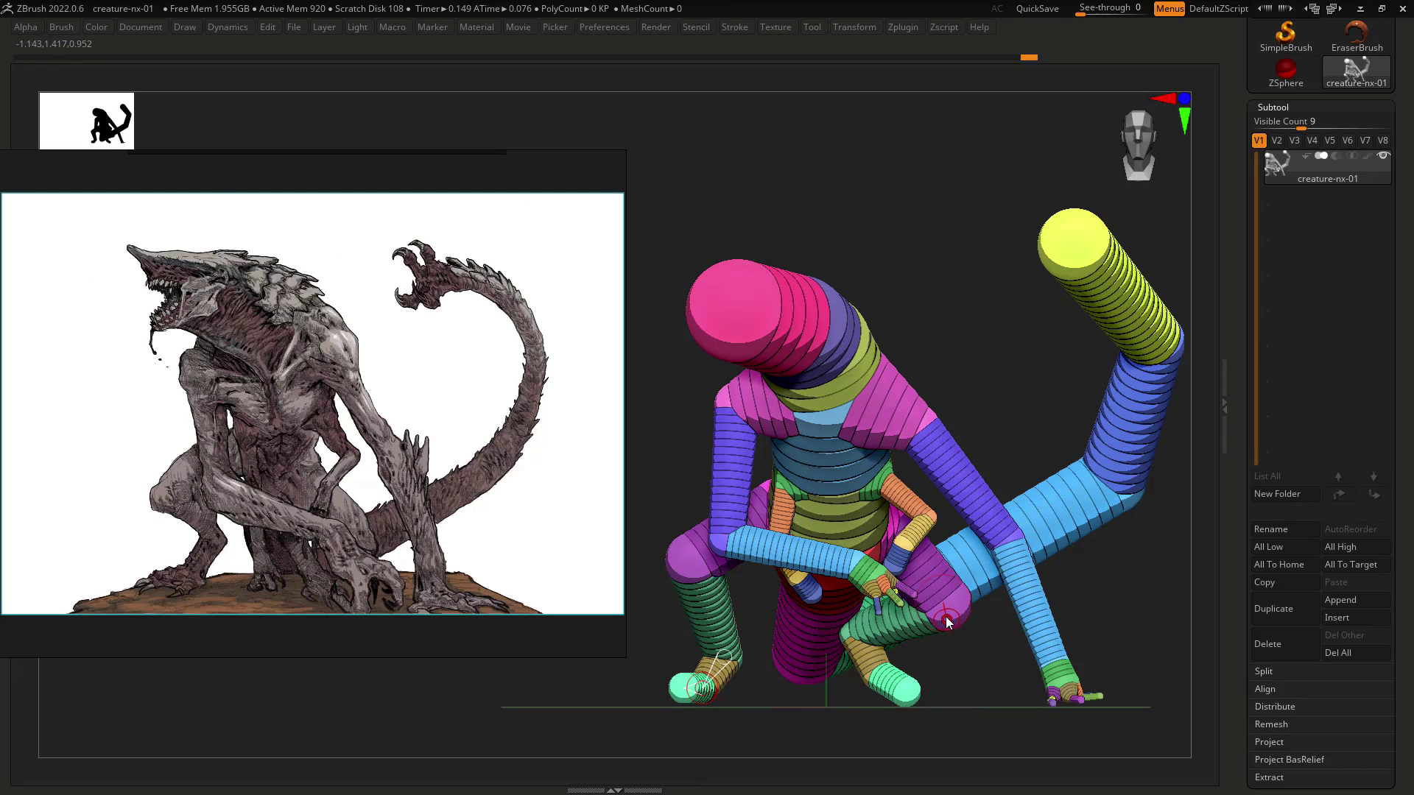
{"action": "left_click_drag", "start_coordinate": [1000, 552], "coordinate": [1039, 494]}
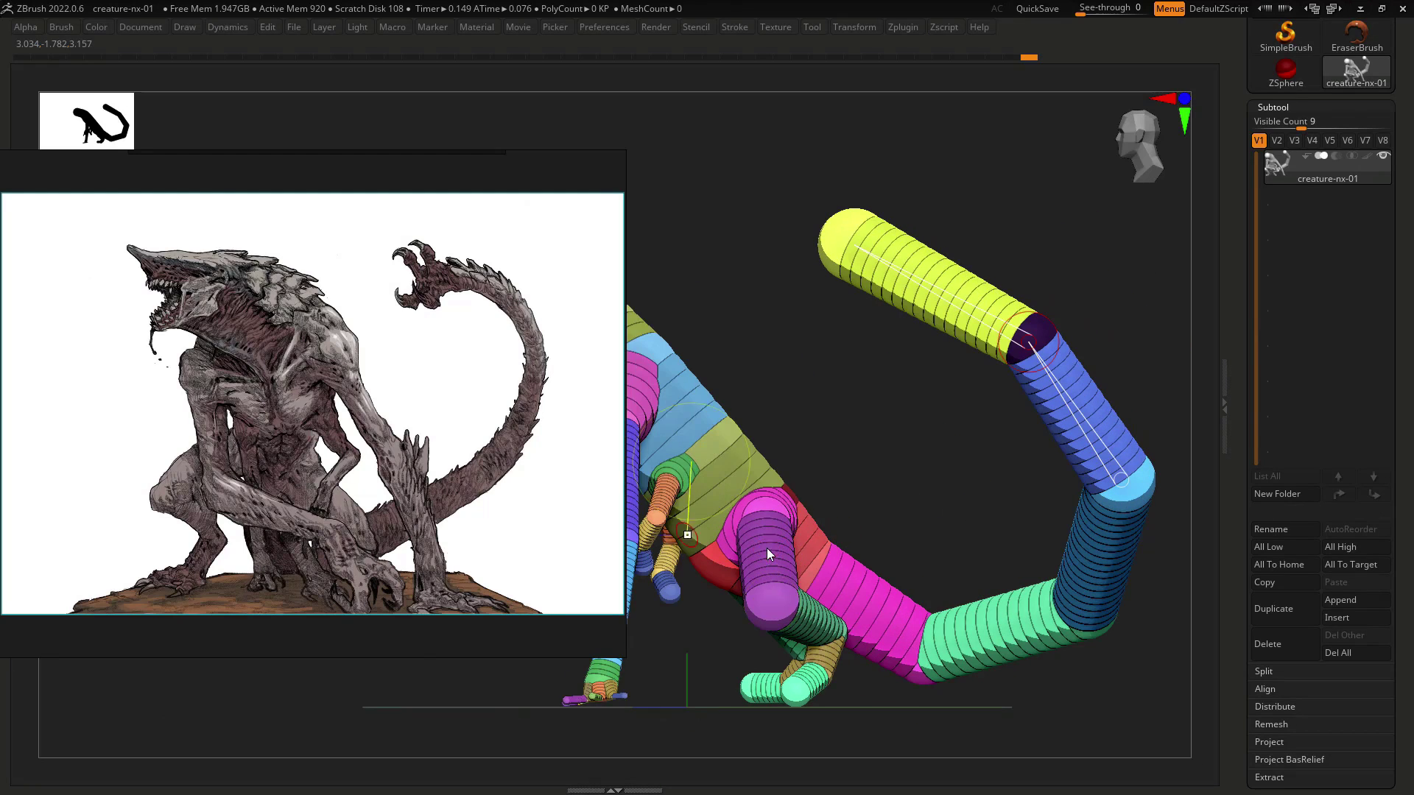
{"action": "mouse_move", "coordinate": [764, 559]}
{"action": "left_mouse_down"}
{"action": "mouse_move", "coordinate": [782, 575]}
{"action": "mouse_move", "coordinate": [750, 570]}
{"action": "left_mouse_up"}
{"action": "left_click_drag", "start_coordinate": [788, 630], "coordinate": [796, 616]}
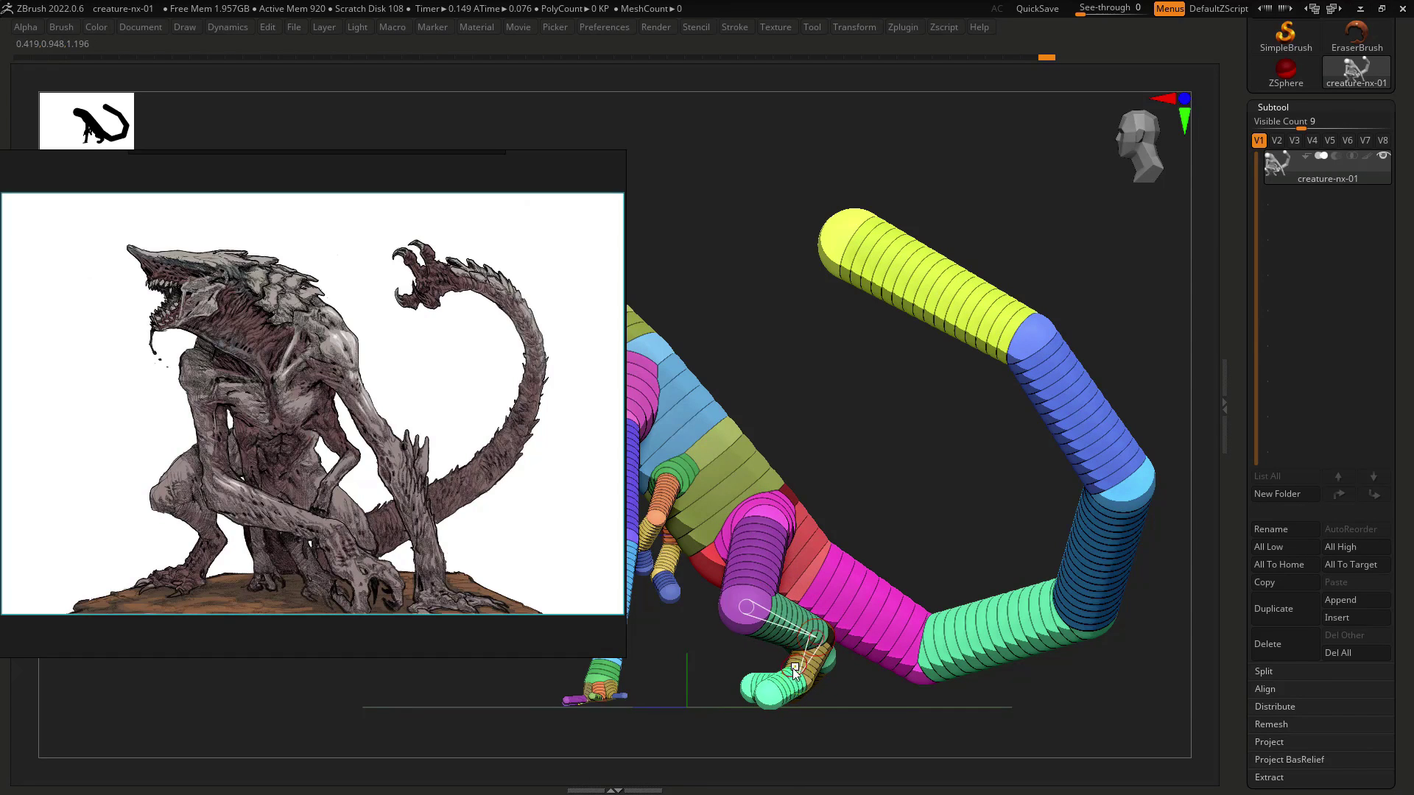
{"action": "left_click_drag", "start_coordinate": [880, 523], "coordinate": [848, 492]}
{"action": "left_click_drag", "start_coordinate": [1071, 473], "coordinate": [1116, 512], "text": "shift"}
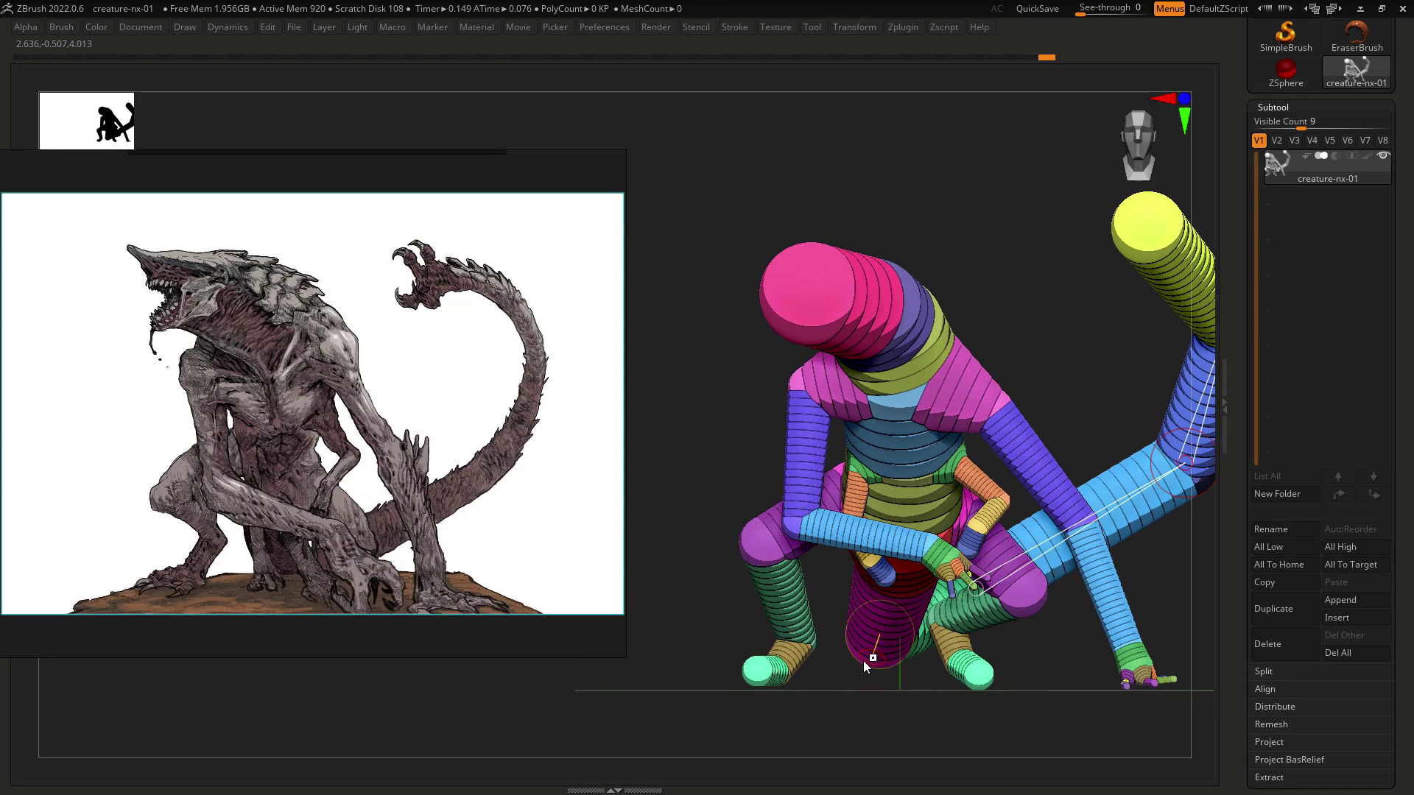
{"action": "left_click_drag", "start_coordinate": [815, 677], "coordinate": [788, 685], "text": "alt"}
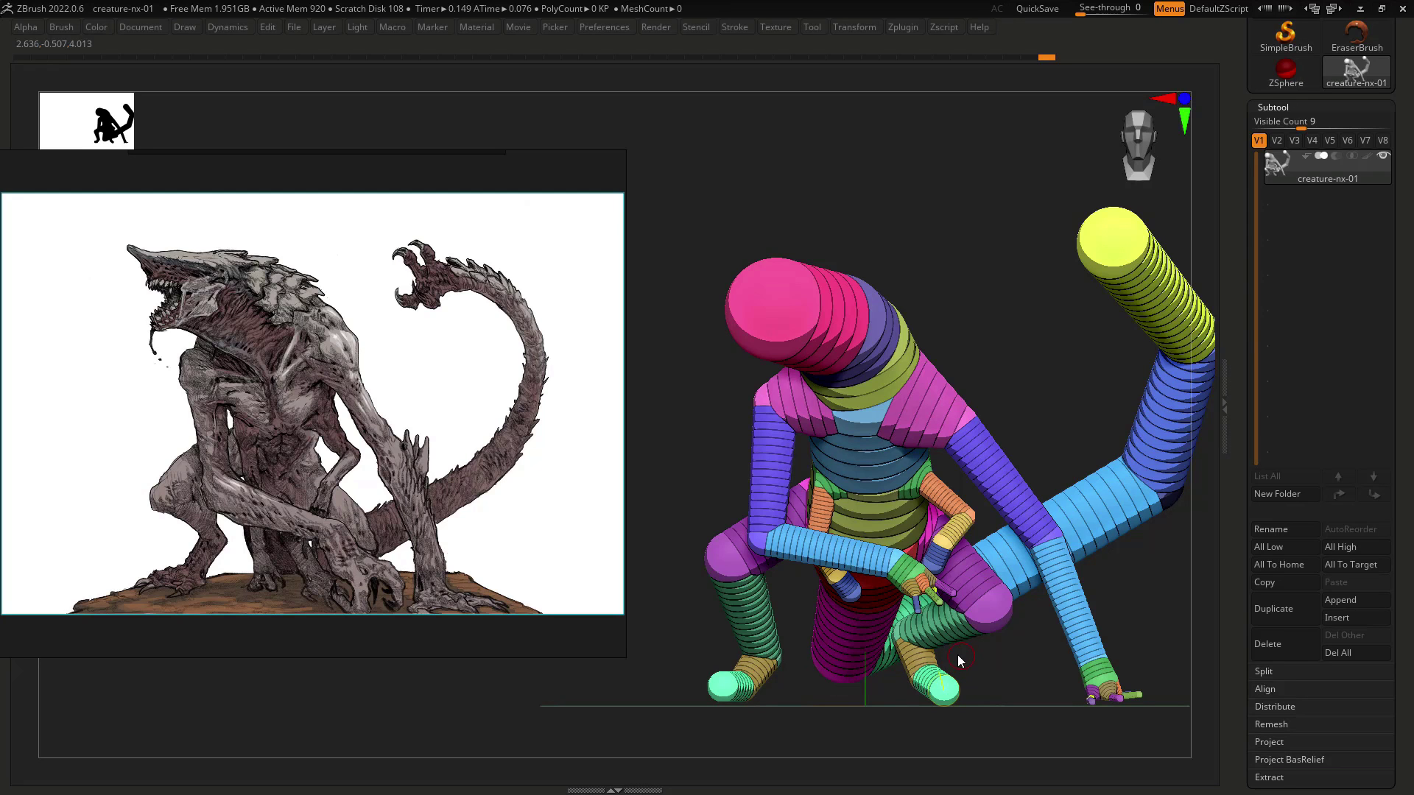
{"action": "left_click_drag", "start_coordinate": [946, 643], "coordinate": [947, 598]}
{"action": "left_click_drag", "start_coordinate": [877, 629], "coordinate": [898, 520], "text": "shift"}
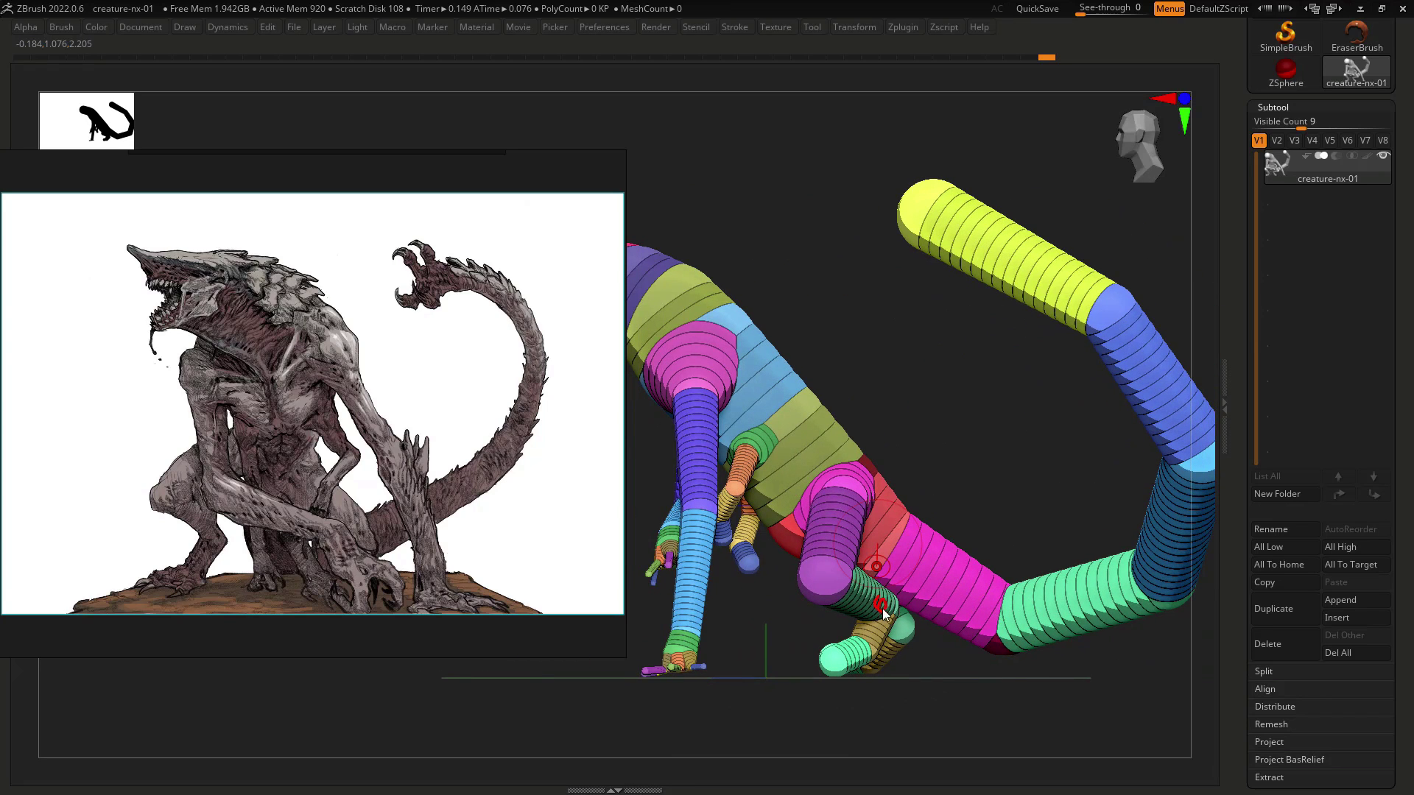
{"action": "left_click_drag", "start_coordinate": [952, 678], "coordinate": [952, 399]}
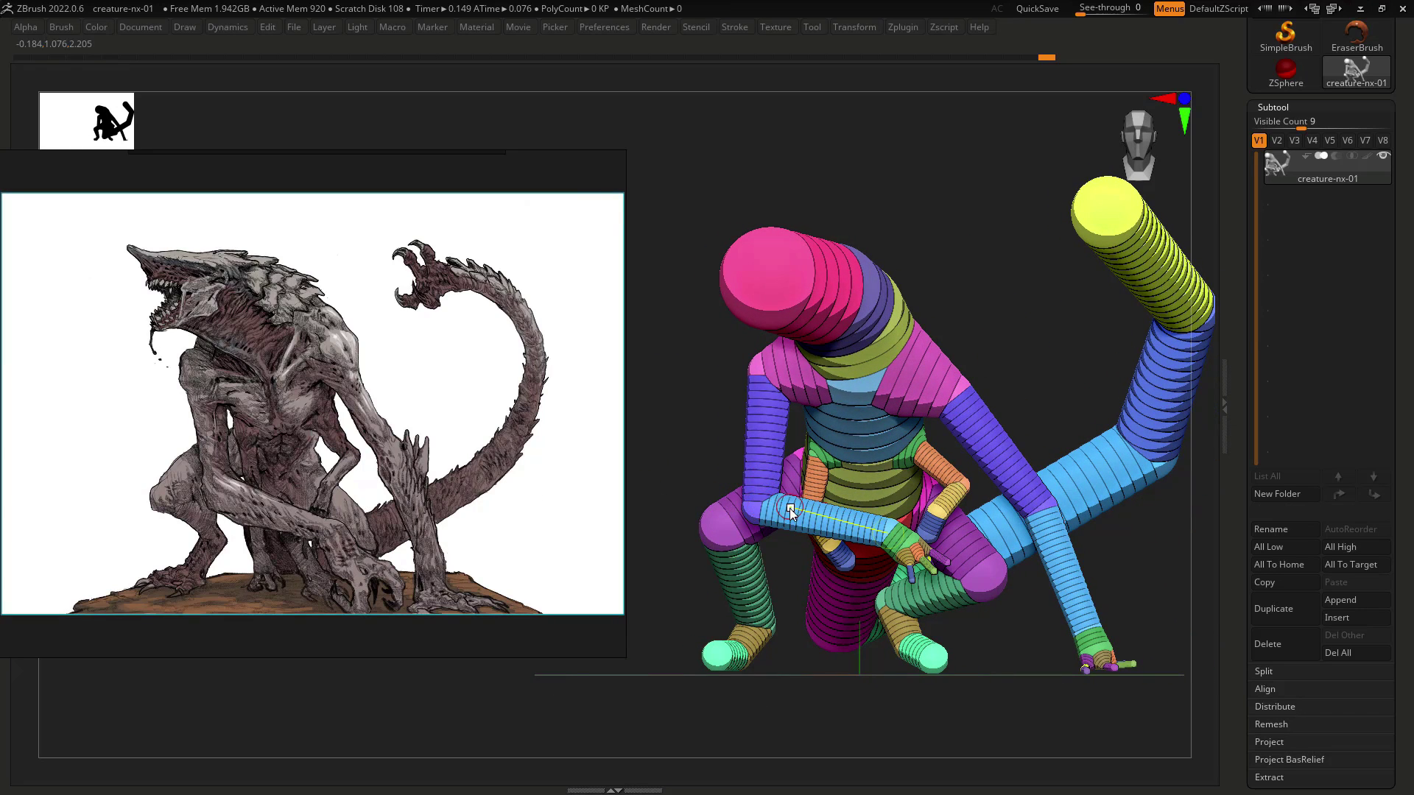
Lower the right shoulder and pull the right elbow and forearm inward and down across the body.
{"action": "left_click_drag", "start_coordinate": [790, 511], "coordinate": [814, 533]}
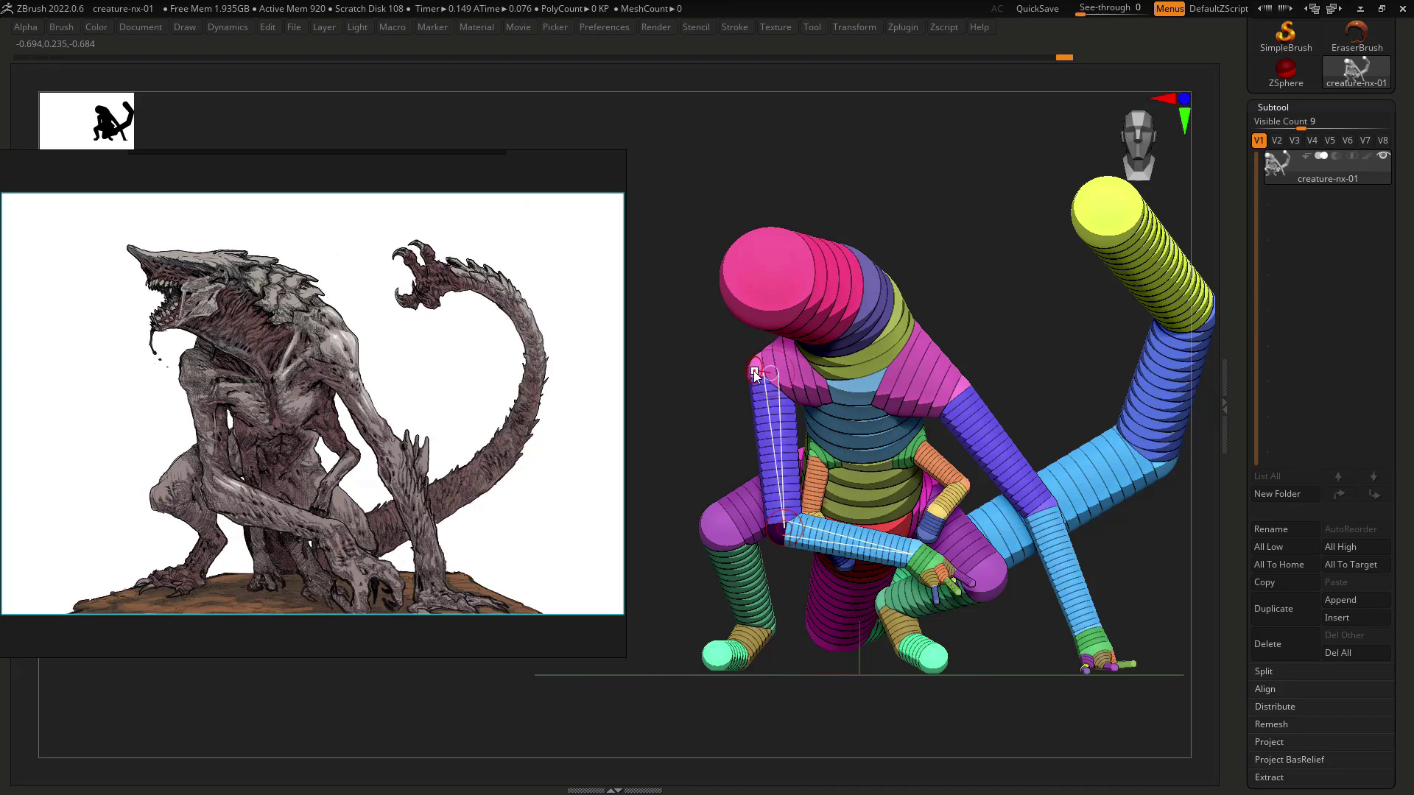
{"action": "left_click_drag", "start_coordinate": [749, 367], "coordinate": [747, 386]}
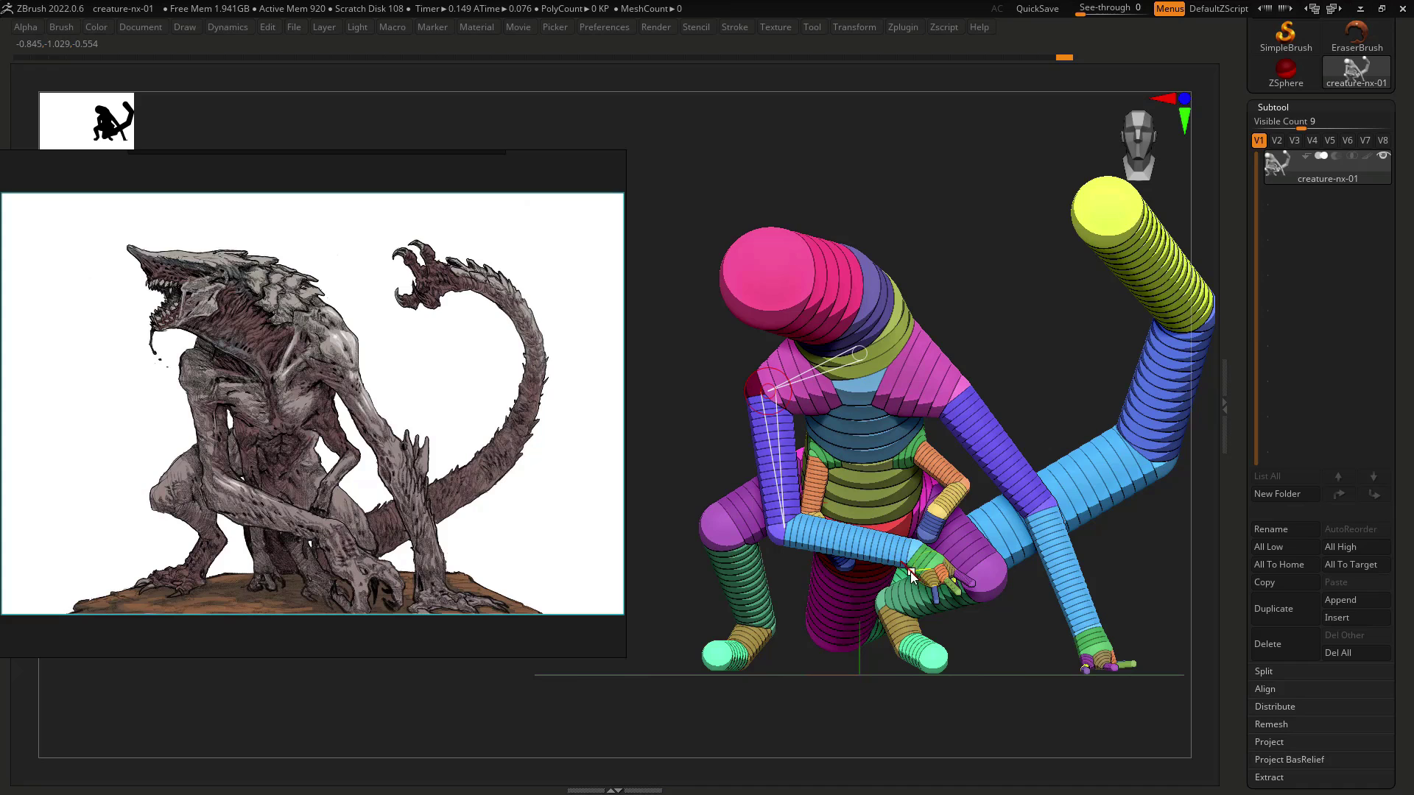
{"action": "left_click_drag", "start_coordinate": [863, 546], "coordinate": [929, 570]}
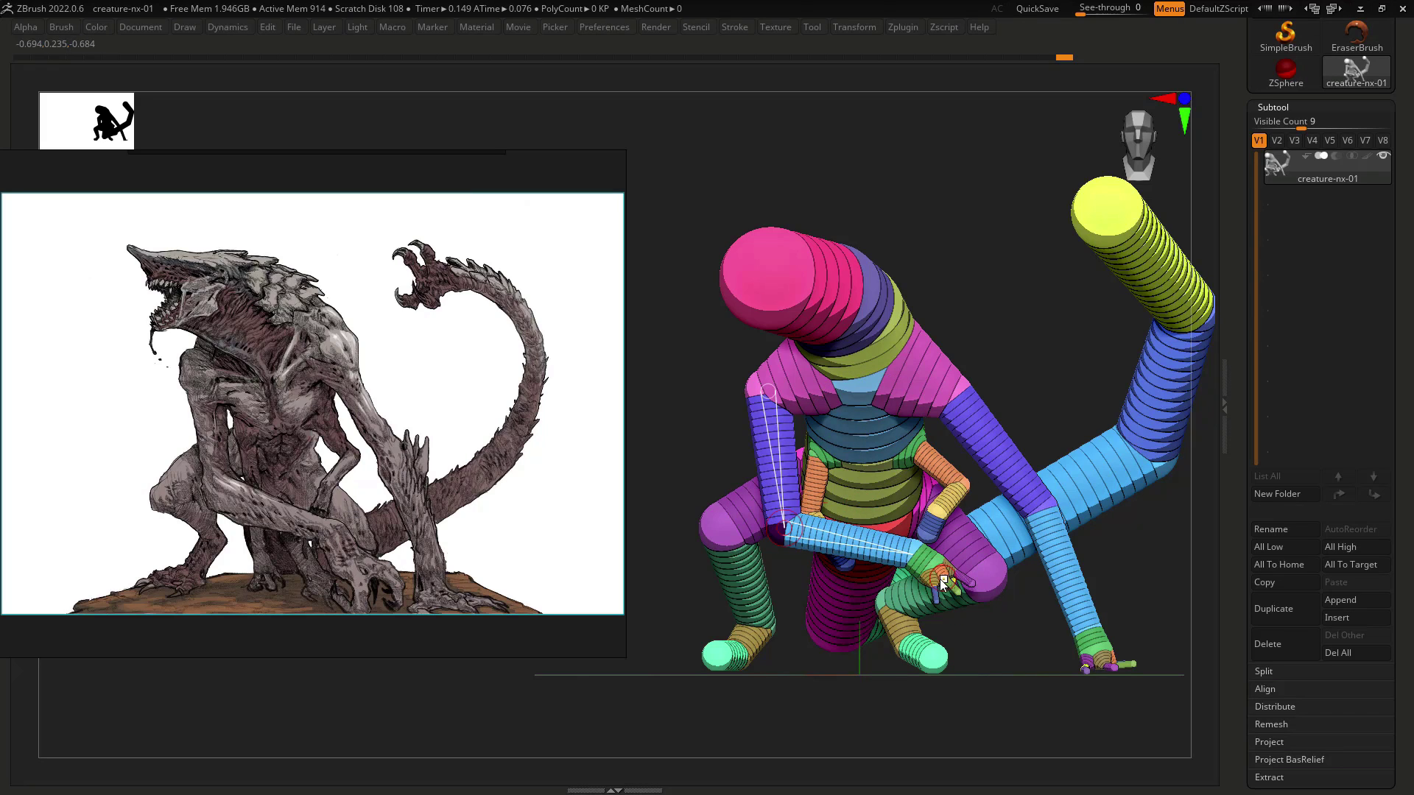
Move the right palm away from the wrist to lengthen the right hand.
{"action": "mouse_move", "coordinate": [943, 583]}
{"action": "right_mouse_down"}
{"action": "mouse_move", "coordinate": [910, 578]}
{"action": "mouse_move", "coordinate": [944, 585]}
{"action": "right_mouse_up"}
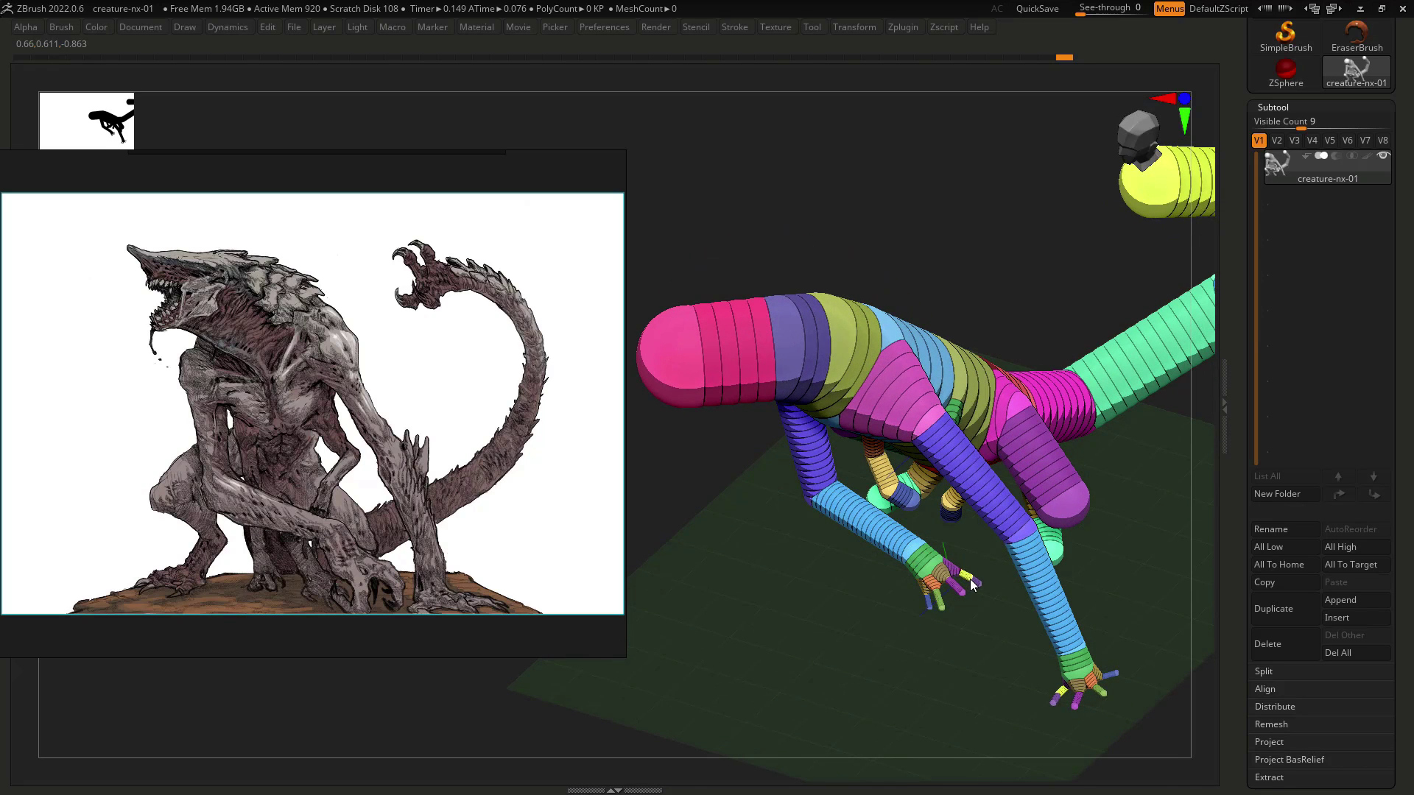
{"action": "left_click_drag", "start_coordinate": [944, 576], "coordinate": [960, 587]}
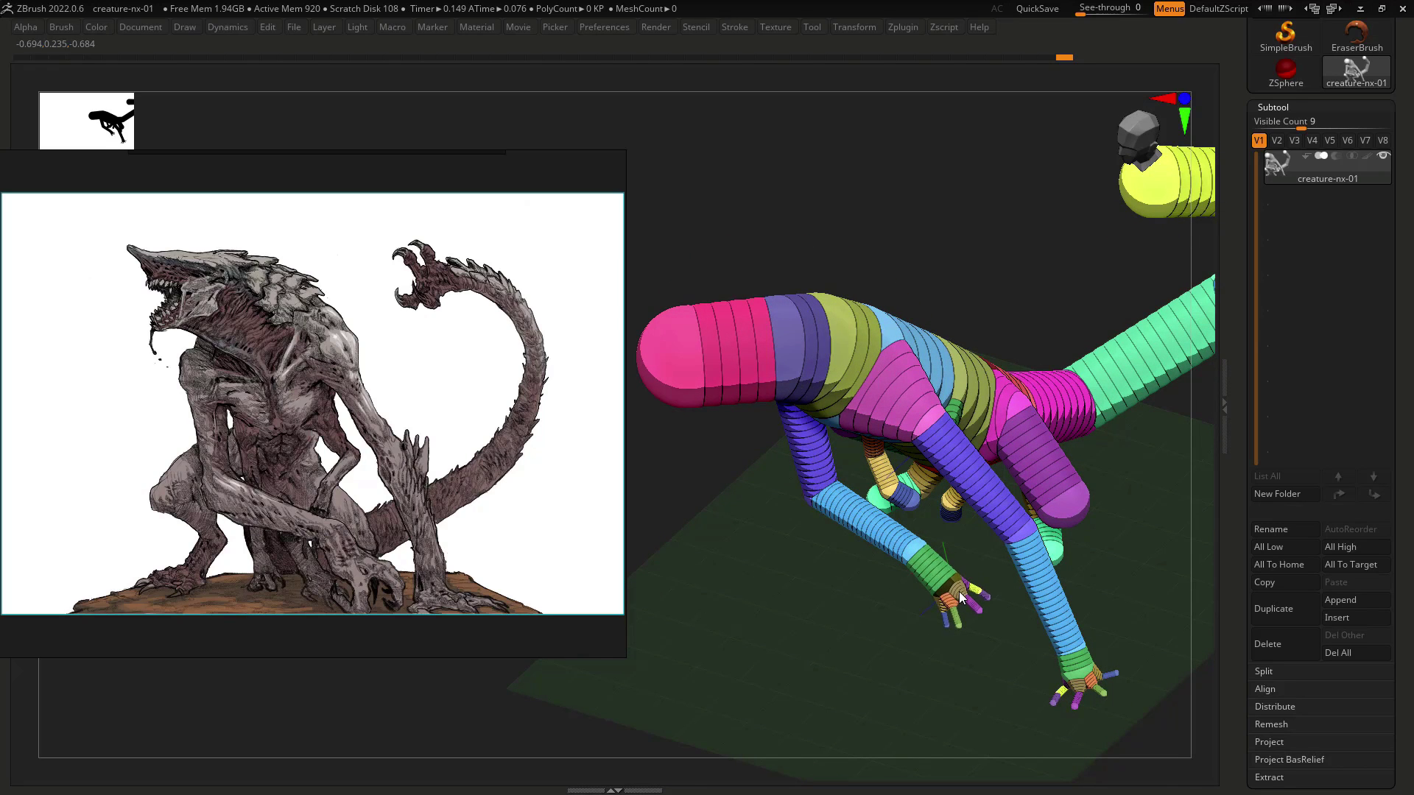
{"action": "right_click_drag", "start_coordinate": [956, 590], "coordinate": [975, 474], "text": "shift"}
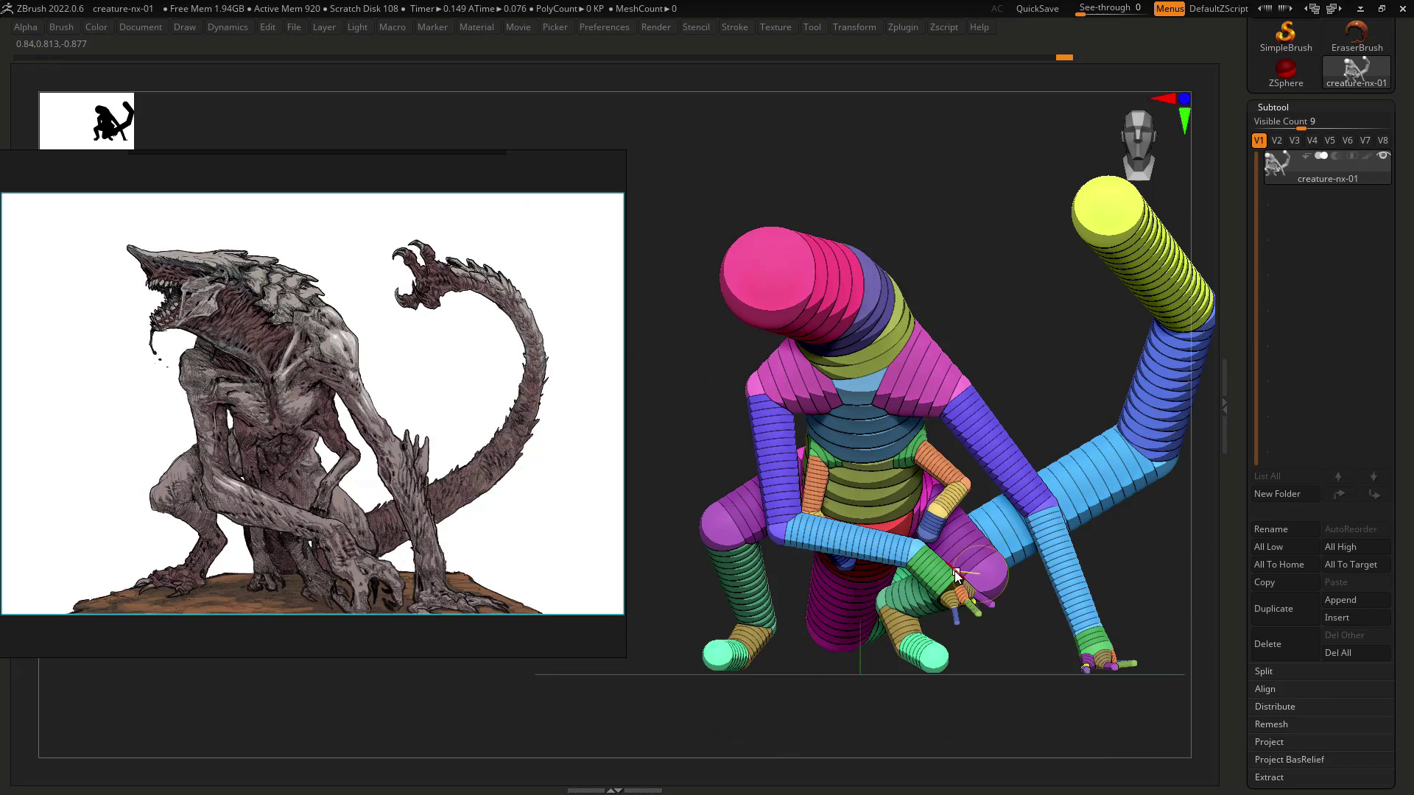
{"action": "right_click_drag", "start_coordinate": [1120, 543], "coordinate": [1074, 492], "text": "alt"}
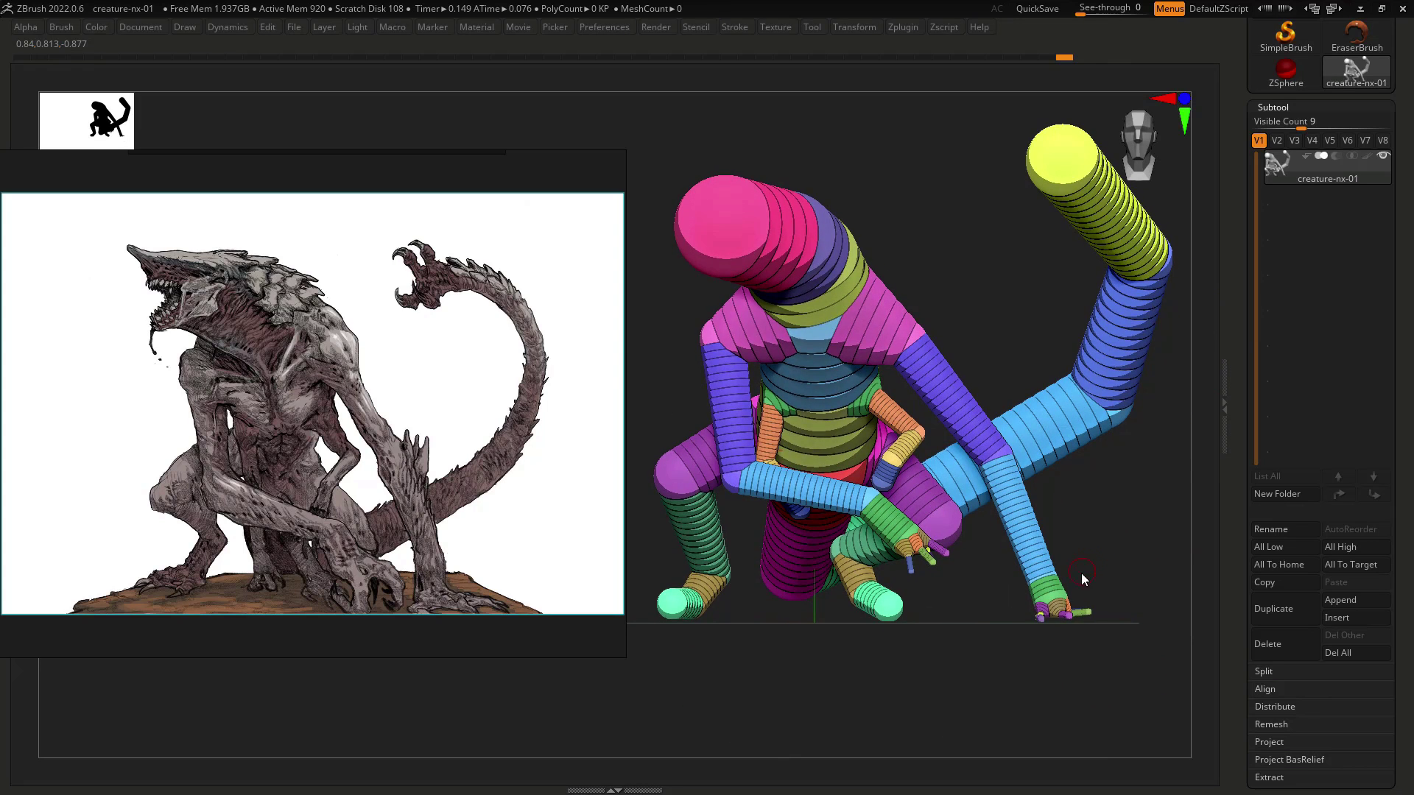
Raise the left wrist joint in a side view to lengthen the hand planted on the ground.
{"action": "right_click_drag", "start_coordinate": [1080, 573], "coordinate": [1044, 559]}
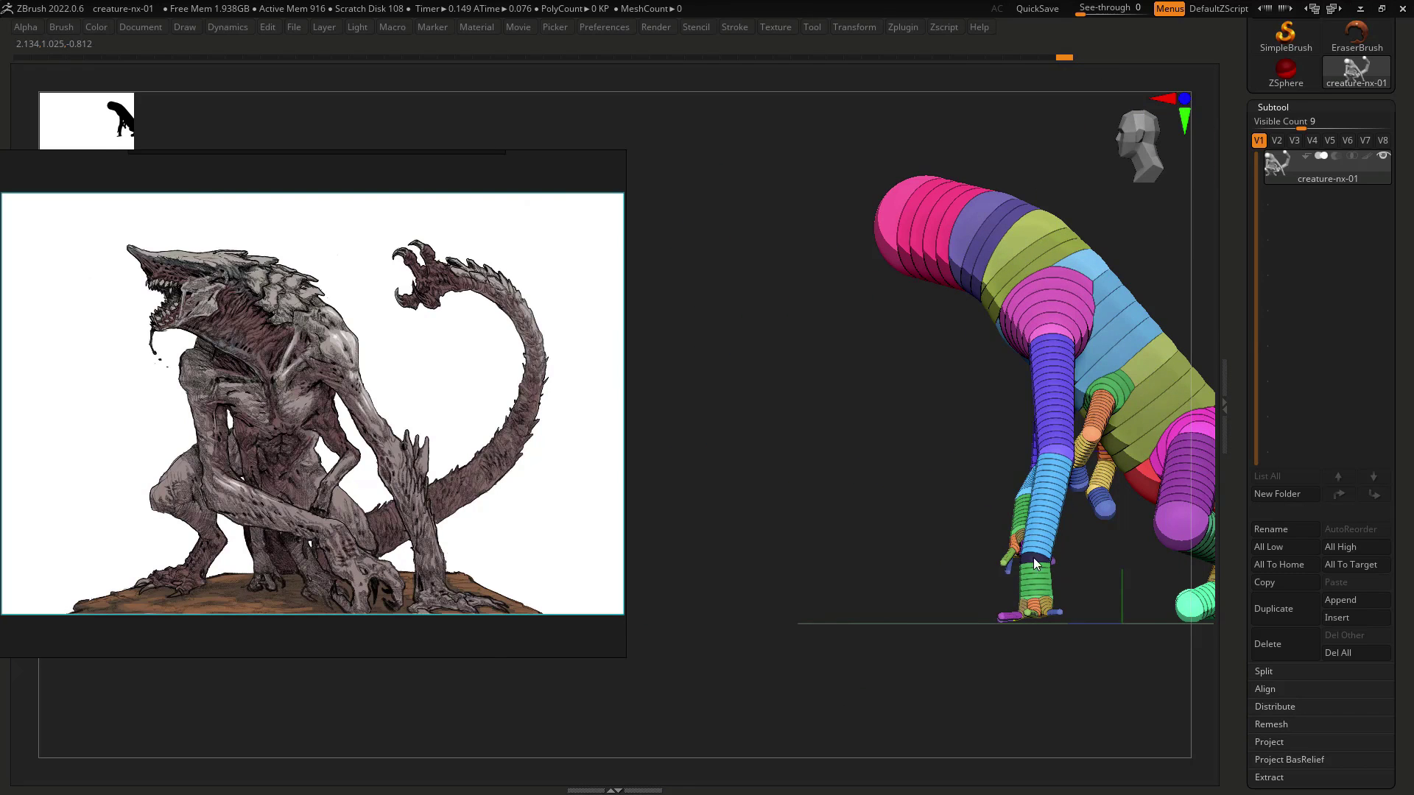
{"action": "mouse_move", "coordinate": [1032, 558]}
{"action": "left_mouse_down"}
{"action": "mouse_move", "coordinate": [1110, 548]}
{"action": "mouse_move", "coordinate": [1032, 553]}
{"action": "left_mouse_up"}
{"action": "left_click_drag", "start_coordinate": [1062, 449], "coordinate": [1038, 458]}
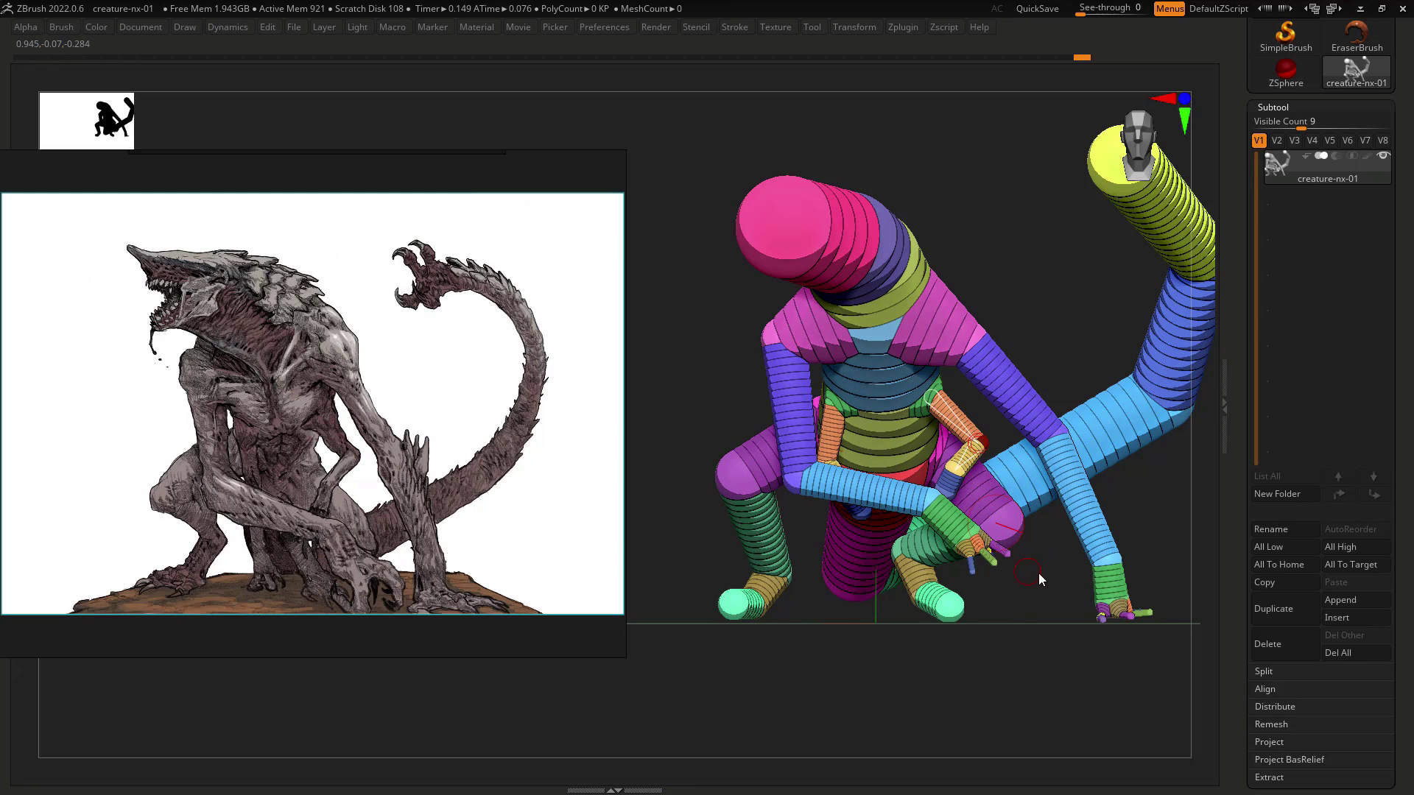
{"action": "left_click_drag", "start_coordinate": [1038, 573], "coordinate": [922, 605], "text": "alt"}
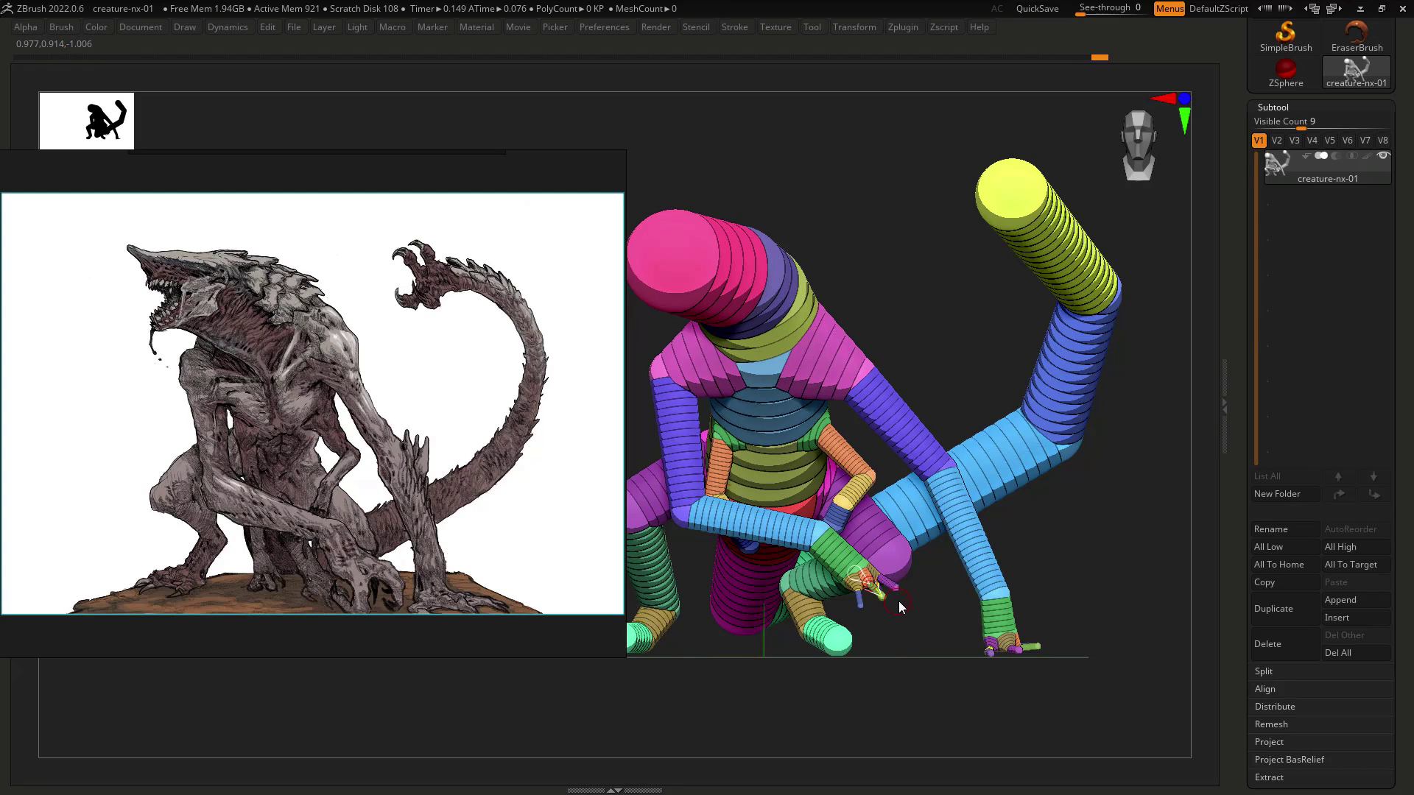
{"action": "left_click_drag", "start_coordinate": [925, 642], "coordinate": [982, 643], "text": "alt"}
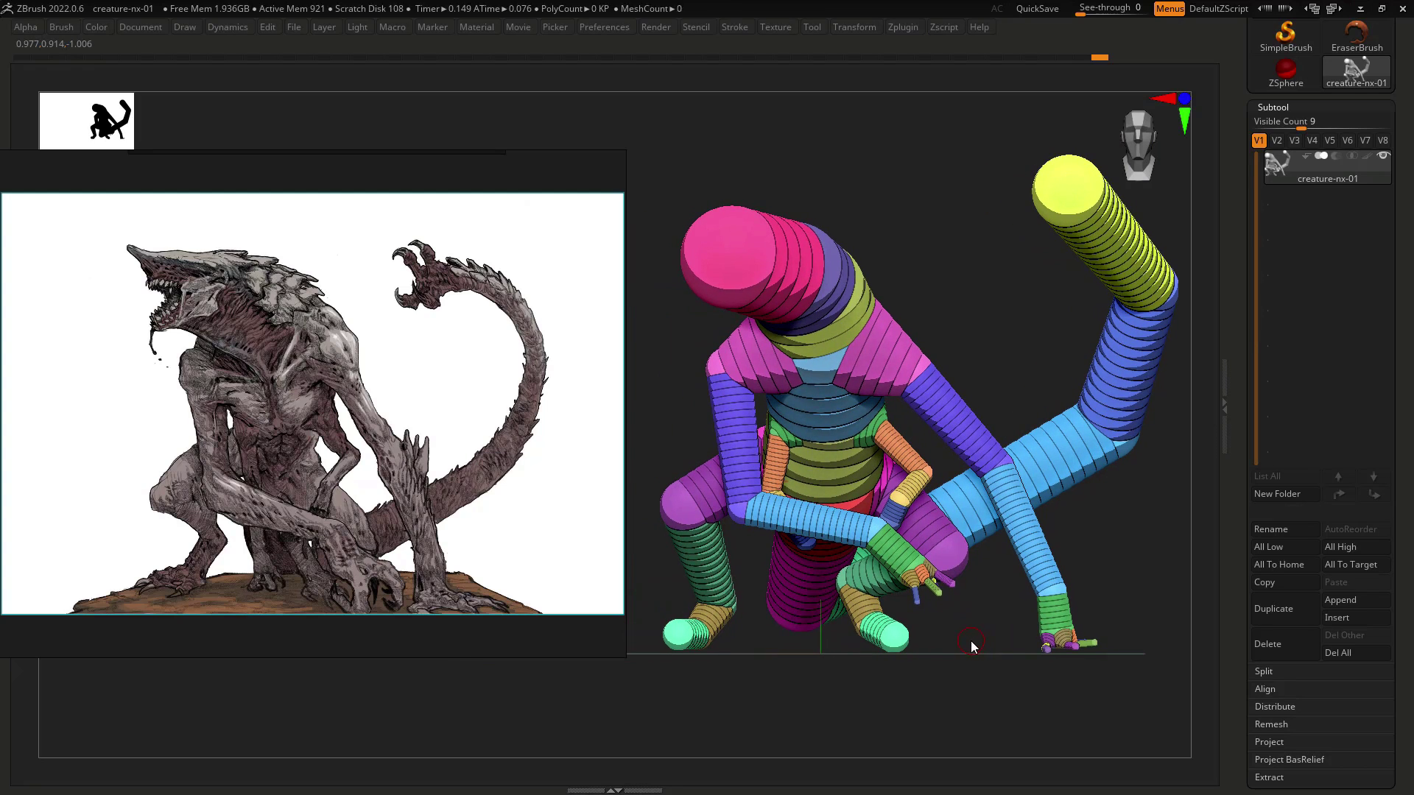
{"action": "left_click_drag", "start_coordinate": [966, 630], "coordinate": [956, 634], "text": "alt"}
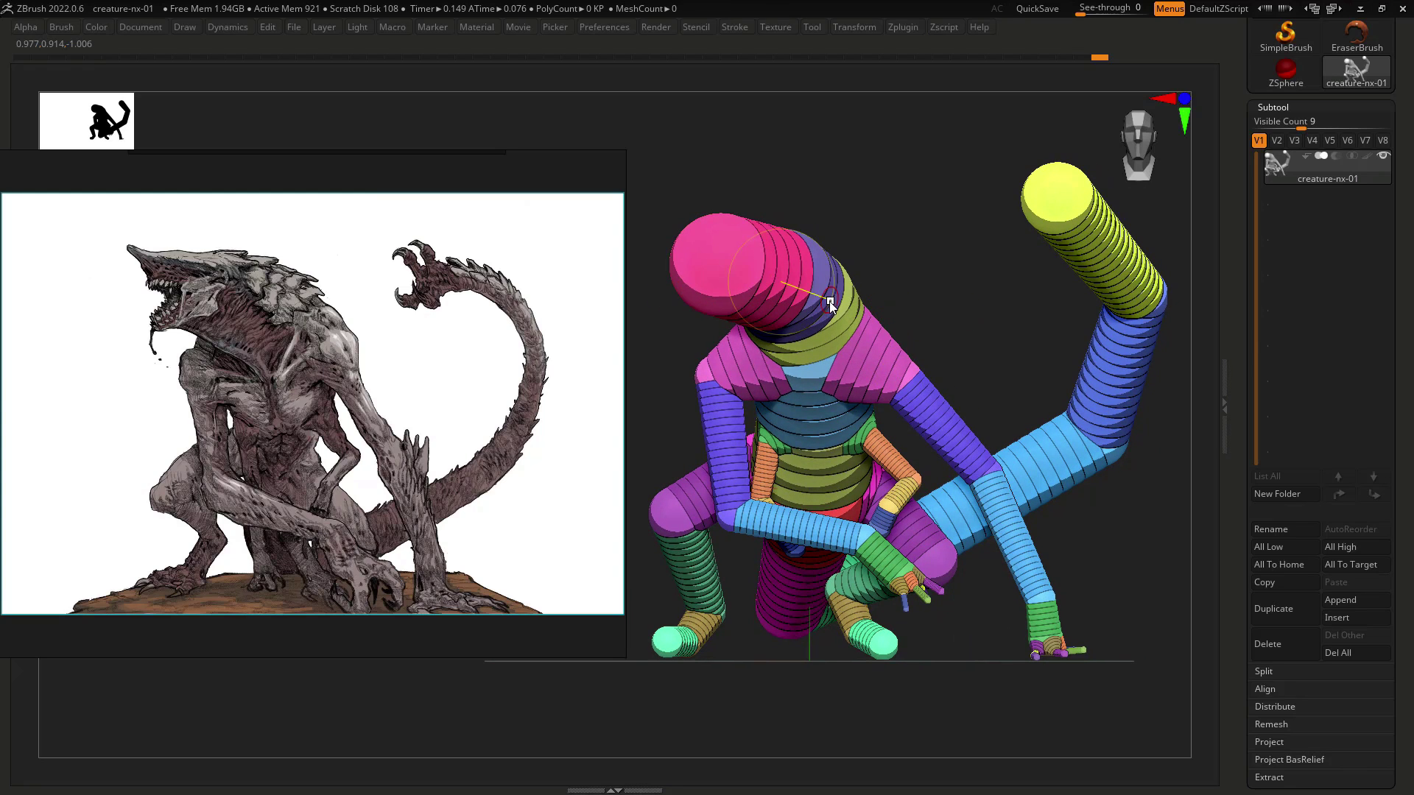
{"action": "left_click_drag", "start_coordinate": [924, 276], "coordinate": [887, 242], "text": "alt"}
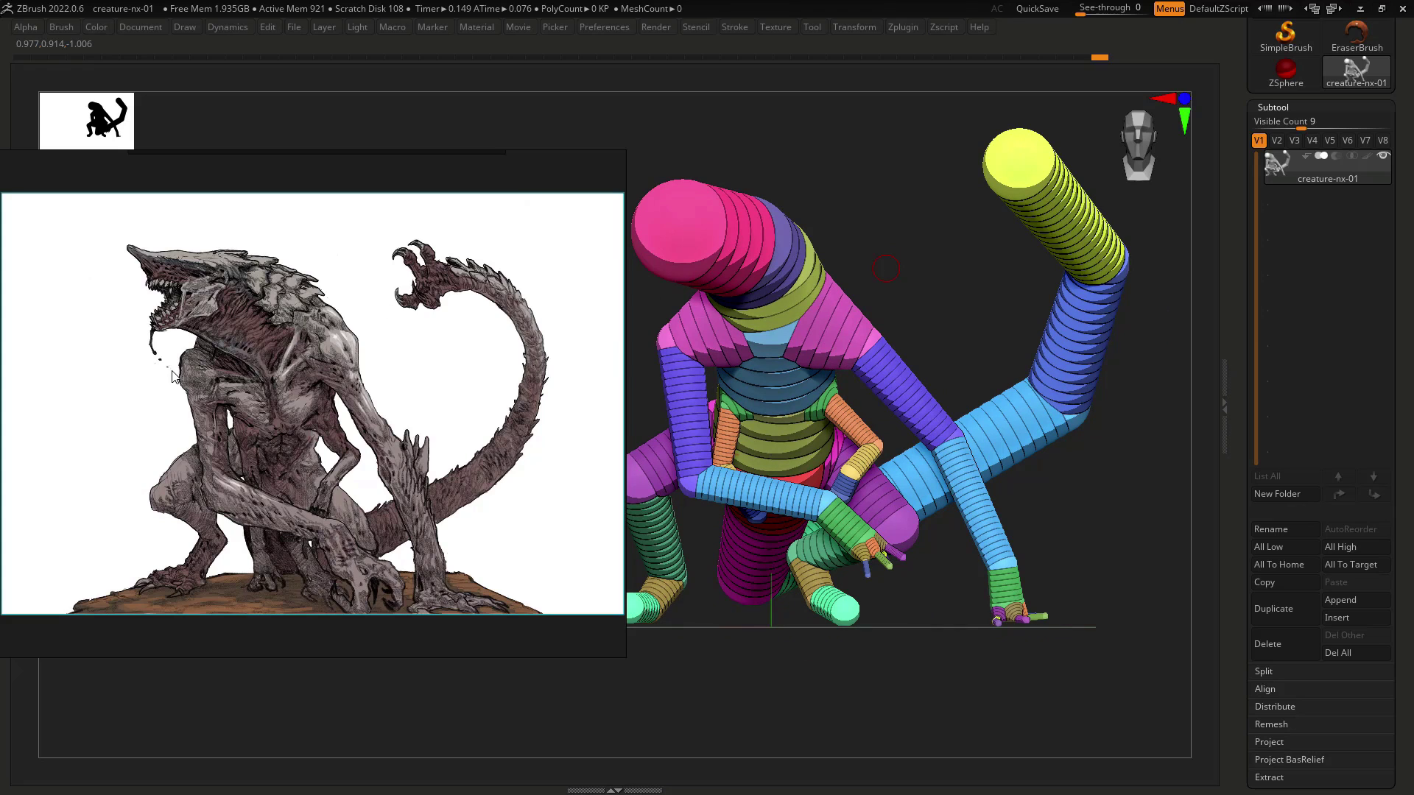
{"action": "mouse_move", "coordinate": [170, 369]}
{"action": "left_mouse_down"}
{"action": "mouse_move", "coordinate": [361, 362]}
{"action": "mouse_move", "coordinate": [258, 524]}
{"action": "left_mouse_up"}
{"action": "left_click_drag", "start_coordinate": [787, 384], "coordinate": [773, 443]}
{"action": "key", "text": "Escape"}
{"action": "left_click_drag", "start_coordinate": [921, 665], "coordinate": [915, 674]}
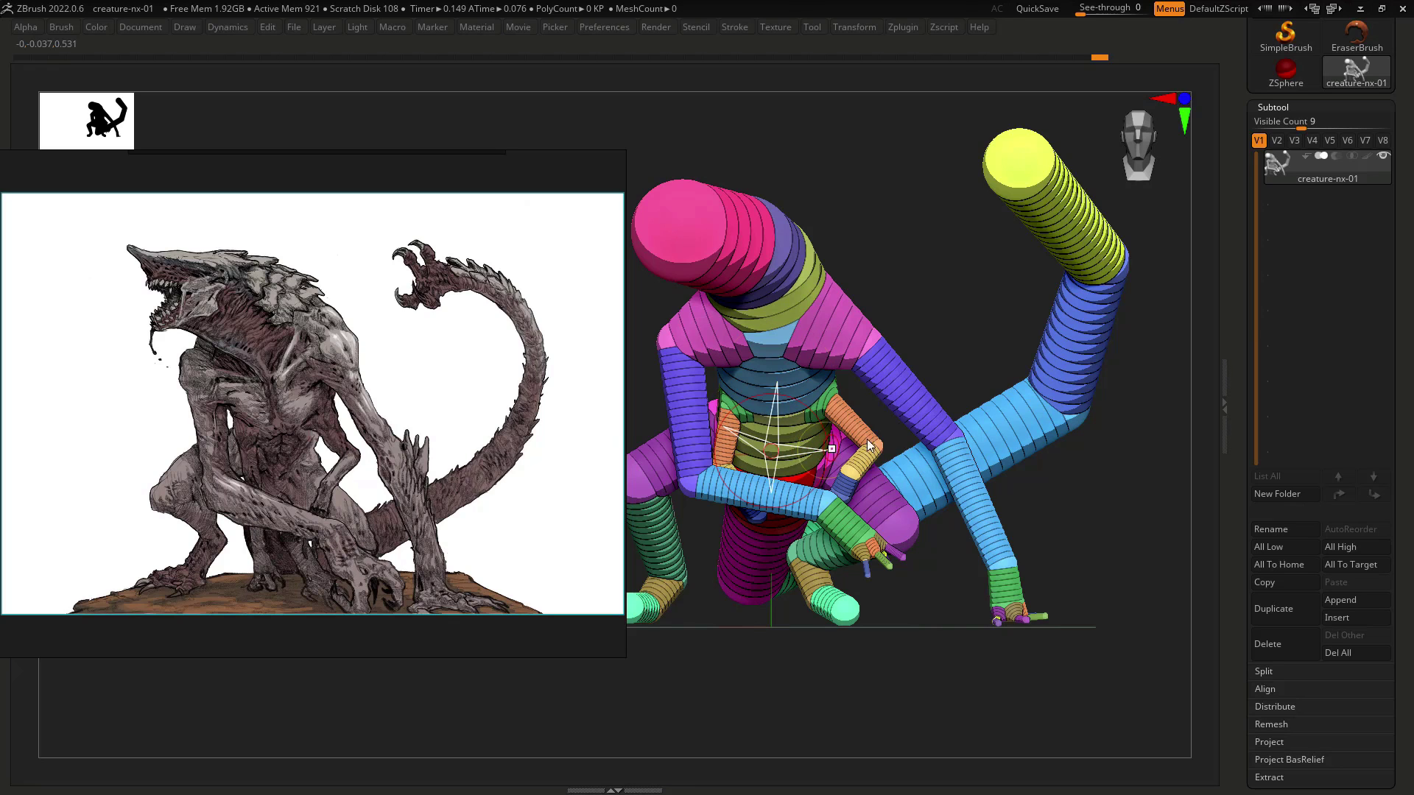
{"action": "left_click", "coordinate": [762, 344]}
{"action": "key", "text": "ctrl+z"}
Shift the neck joint toward the head to shorten the segment behind the head and thicken the neck's base.
{"action": "left_click_drag", "start_coordinate": [935, 295], "coordinate": [1010, 306]}
{"action": "left_click", "coordinate": [734, 220]}
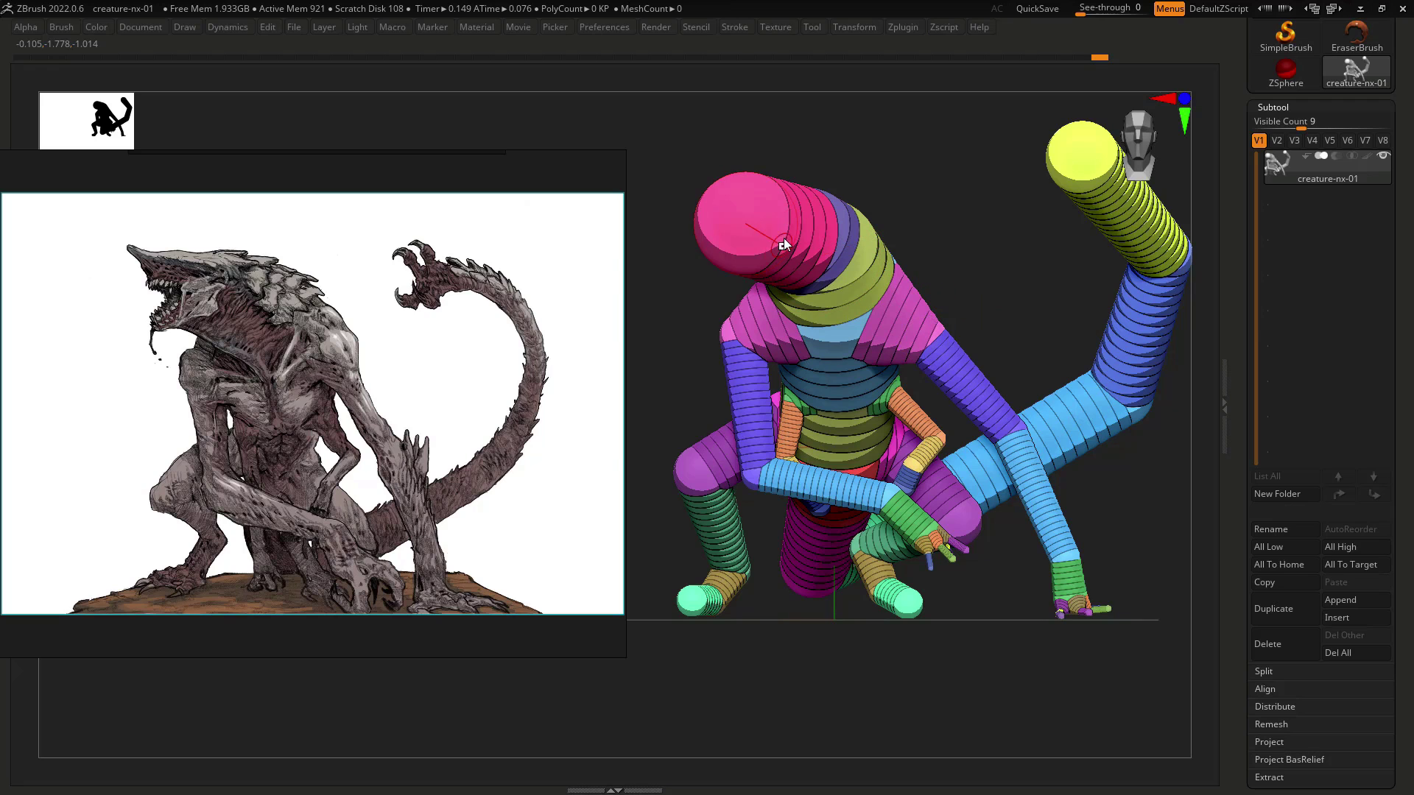
{"action": "left_click_drag", "start_coordinate": [784, 248], "coordinate": [798, 232]}
{"action": "mouse_move", "coordinate": [919, 239]}
{"action": "left_mouse_down", "text": "alt"}
{"action": "mouse_move", "coordinate": [965, 344]}
{"action": "mouse_move", "coordinate": [953, 419]}
{"action": "mouse_move", "coordinate": [947, 283]}
{"action": "mouse_move", "coordinate": [926, 250]}
{"action": "left_mouse_up", "text": "alt"}
Nudge the mid-torso spine joint slightly backward in a side view to adjust the back's curve.
{"action": "left_click_drag", "start_coordinate": [938, 388], "coordinate": [1044, 381]}
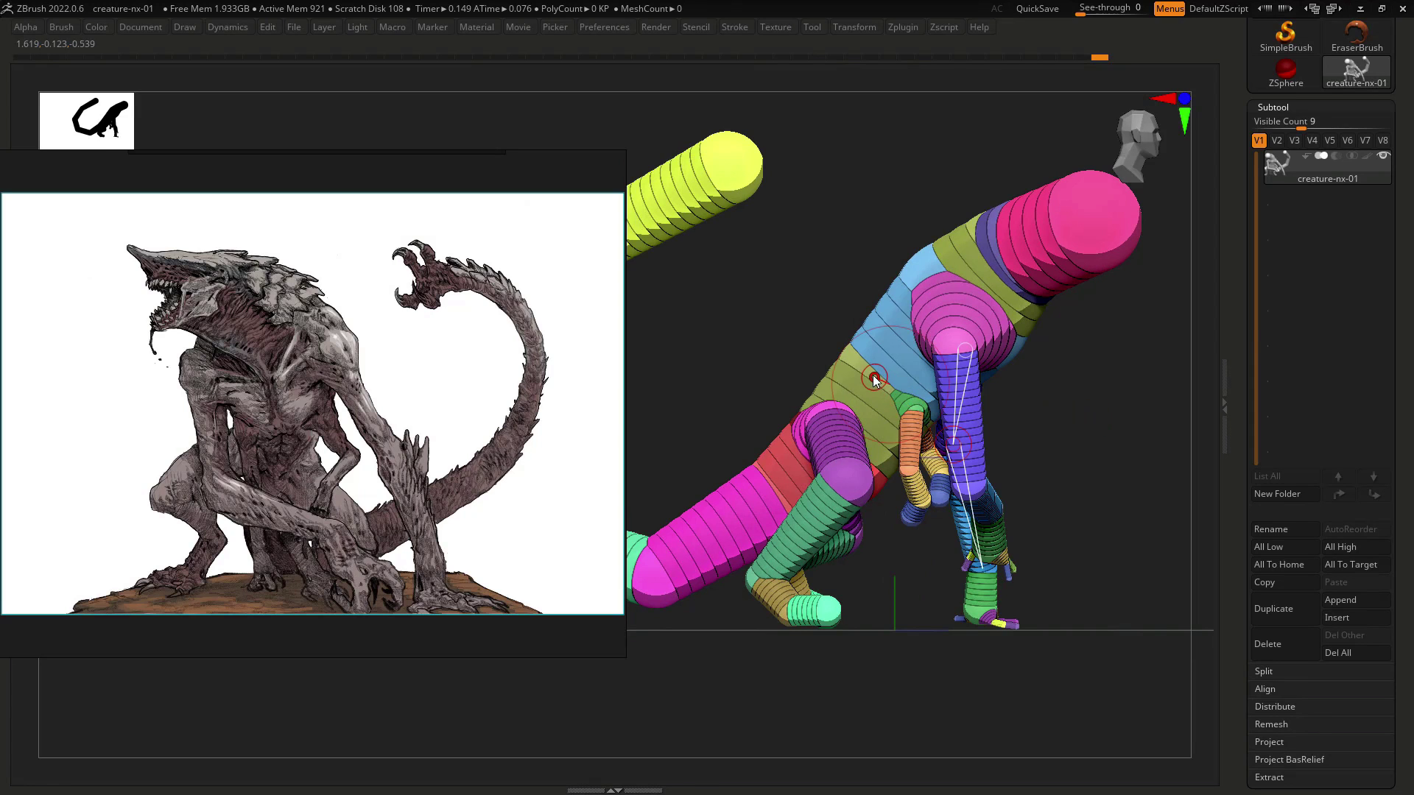
{"action": "left_click_drag", "start_coordinate": [861, 369], "coordinate": [859, 368]}
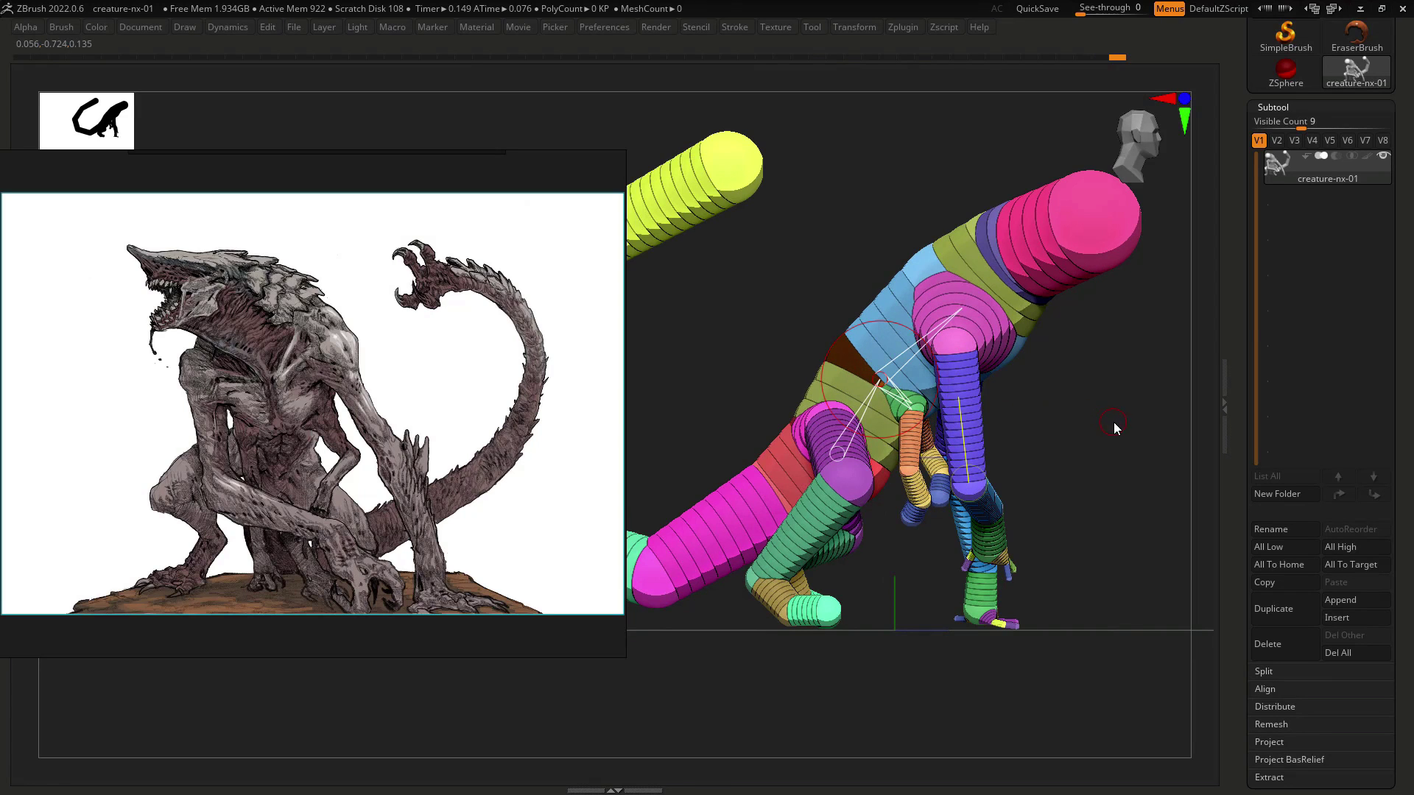
{"action": "left_click_drag", "start_coordinate": [1105, 430], "coordinate": [1027, 432]}
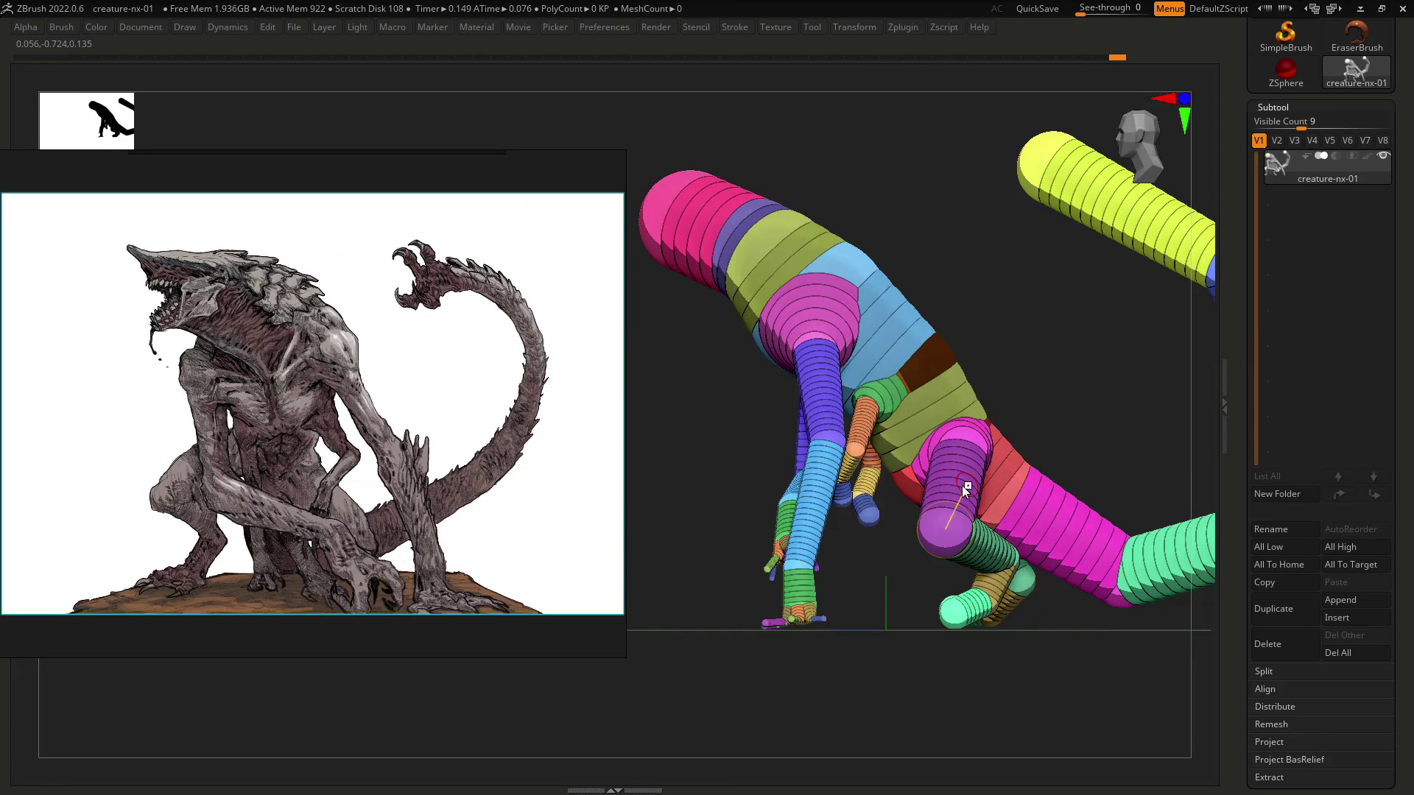
Bring the left thigh slightly forward and move the right ankle outward so the right shin stands upright below the knee.
{"action": "left_click_drag", "start_coordinate": [942, 484], "coordinate": [964, 484]}
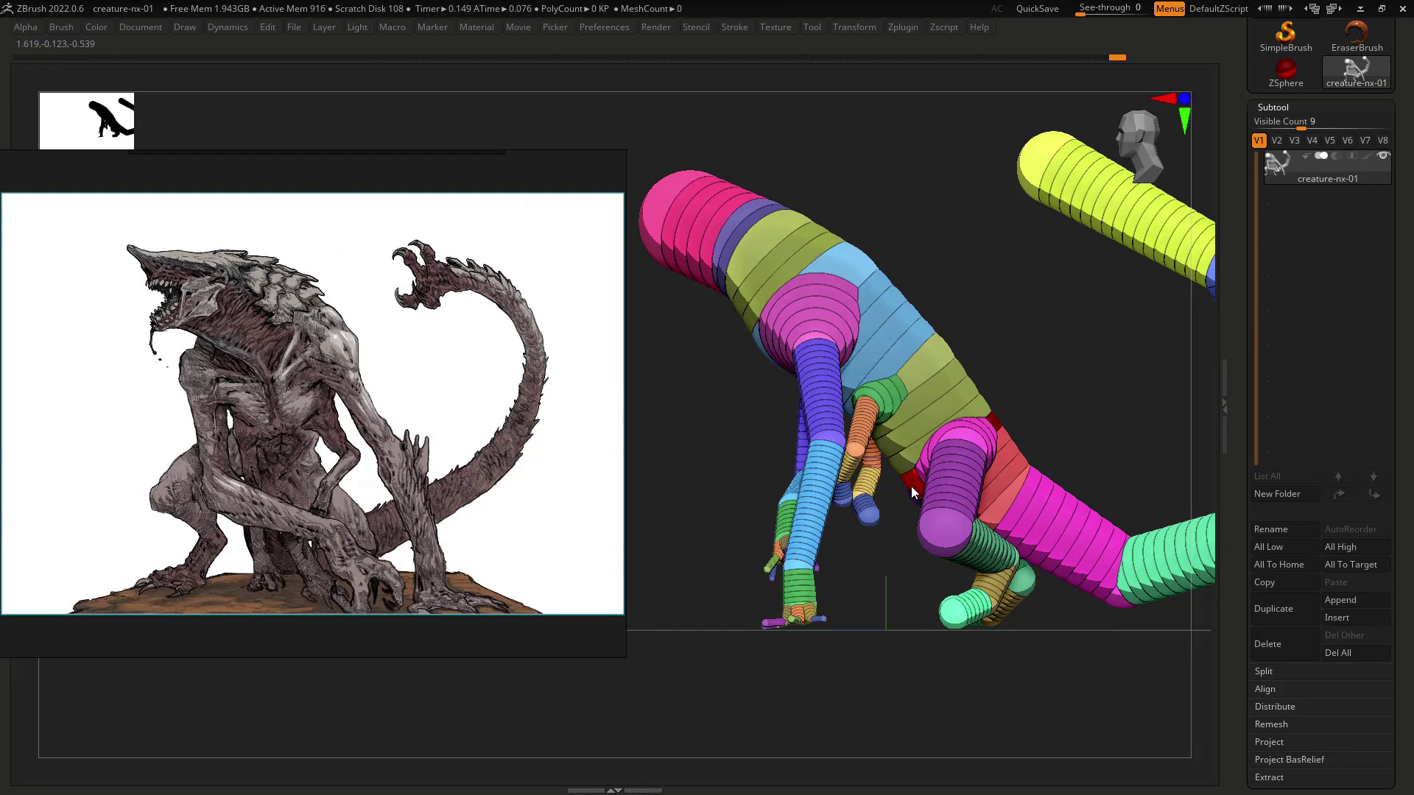
{"action": "left_click_drag", "start_coordinate": [962, 487], "coordinate": [950, 487]}
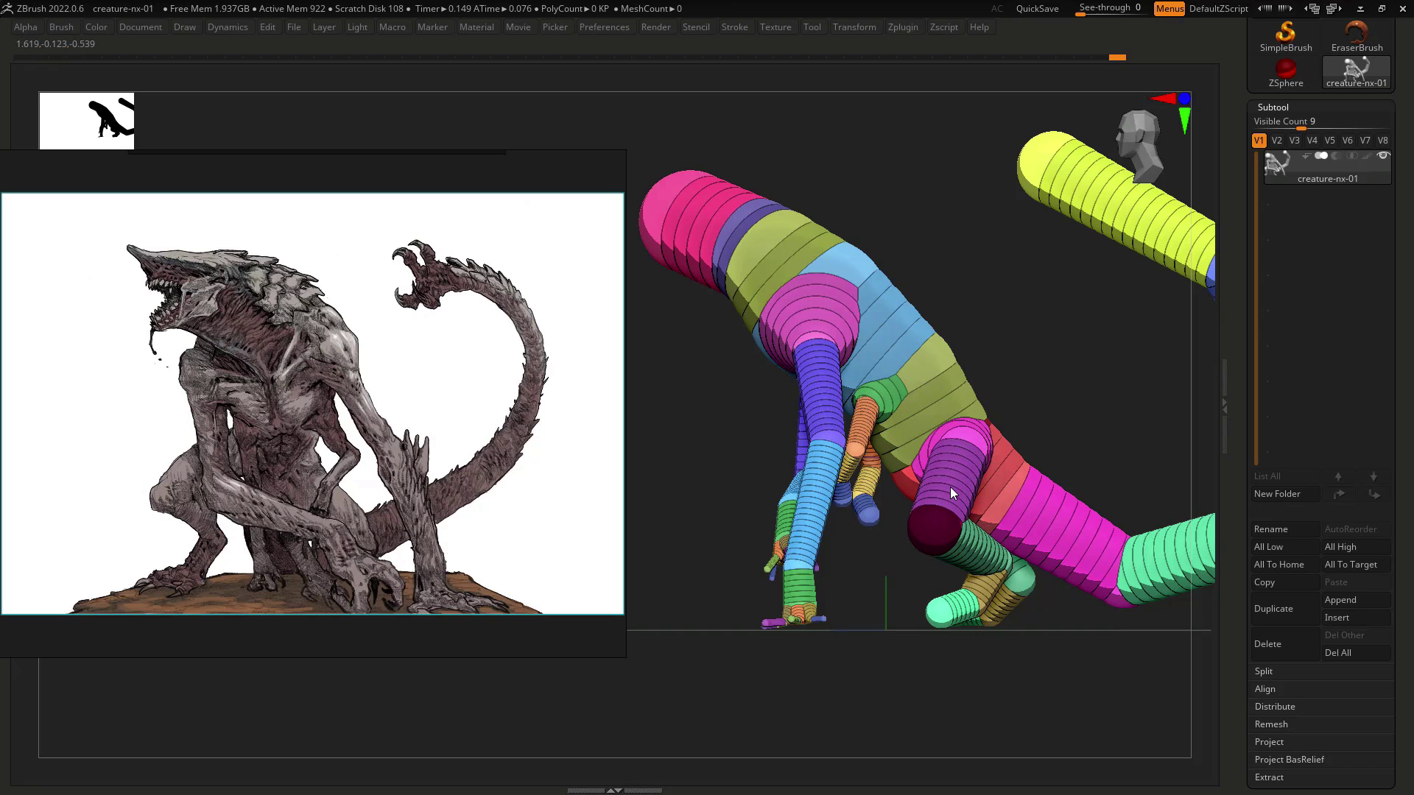
{"action": "left_click_drag", "start_coordinate": [1057, 421], "coordinate": [920, 472]}
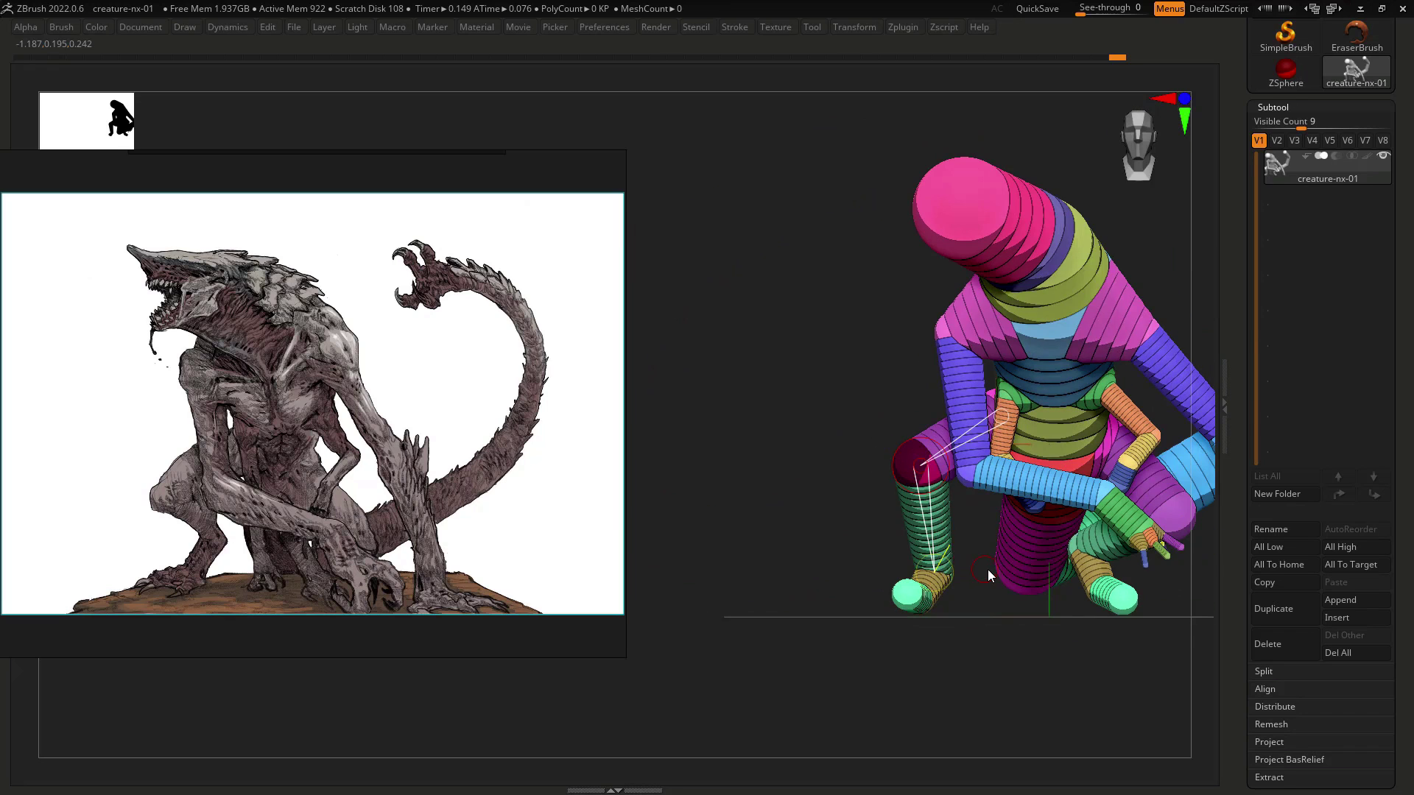
{"action": "left_click_drag", "start_coordinate": [987, 568], "coordinate": [908, 585]}
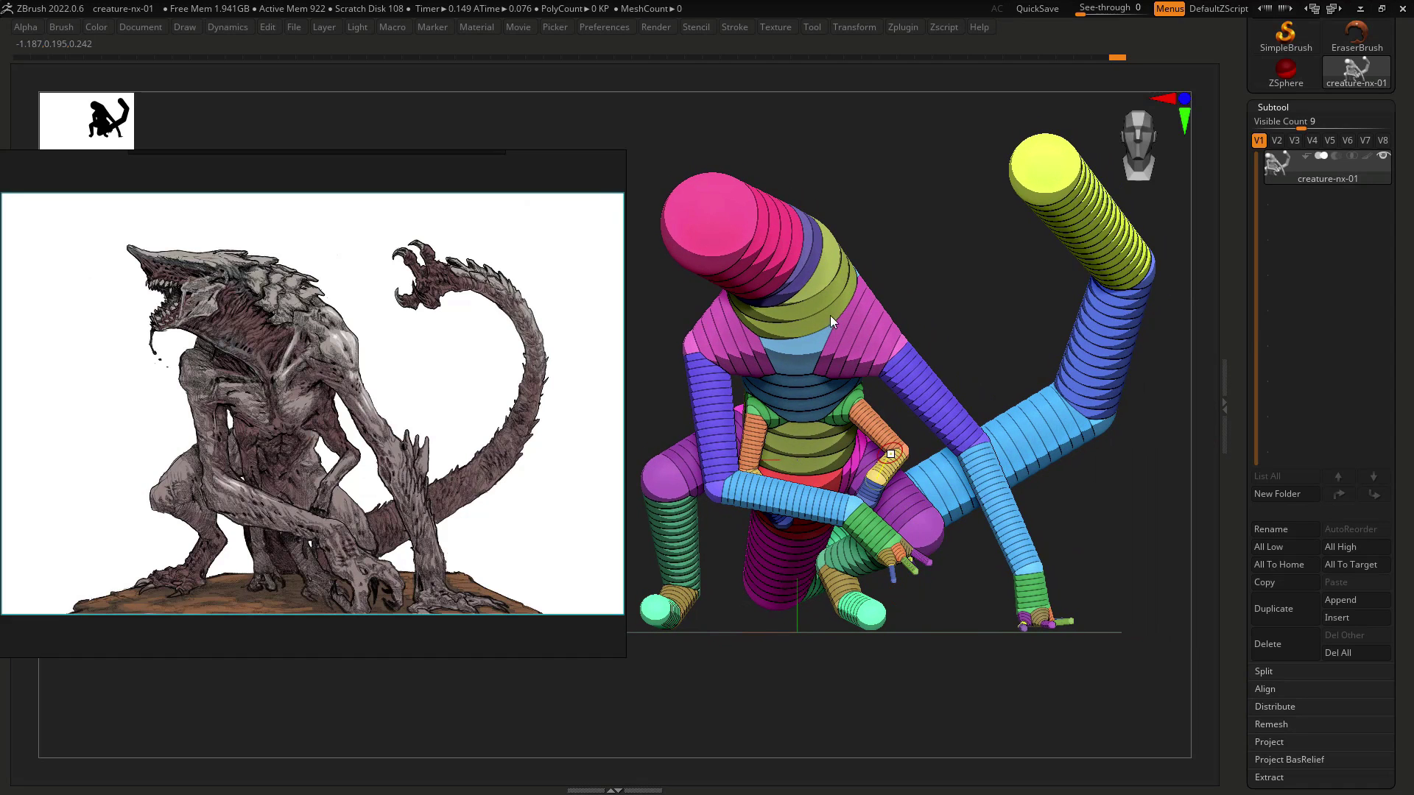
Raise the left knee in the front view to match the crouch in the concept drawing.
{"action": "left_click", "coordinate": [1062, 525]}
{"action": "left_click_drag", "start_coordinate": [930, 536], "coordinate": [935, 513]}
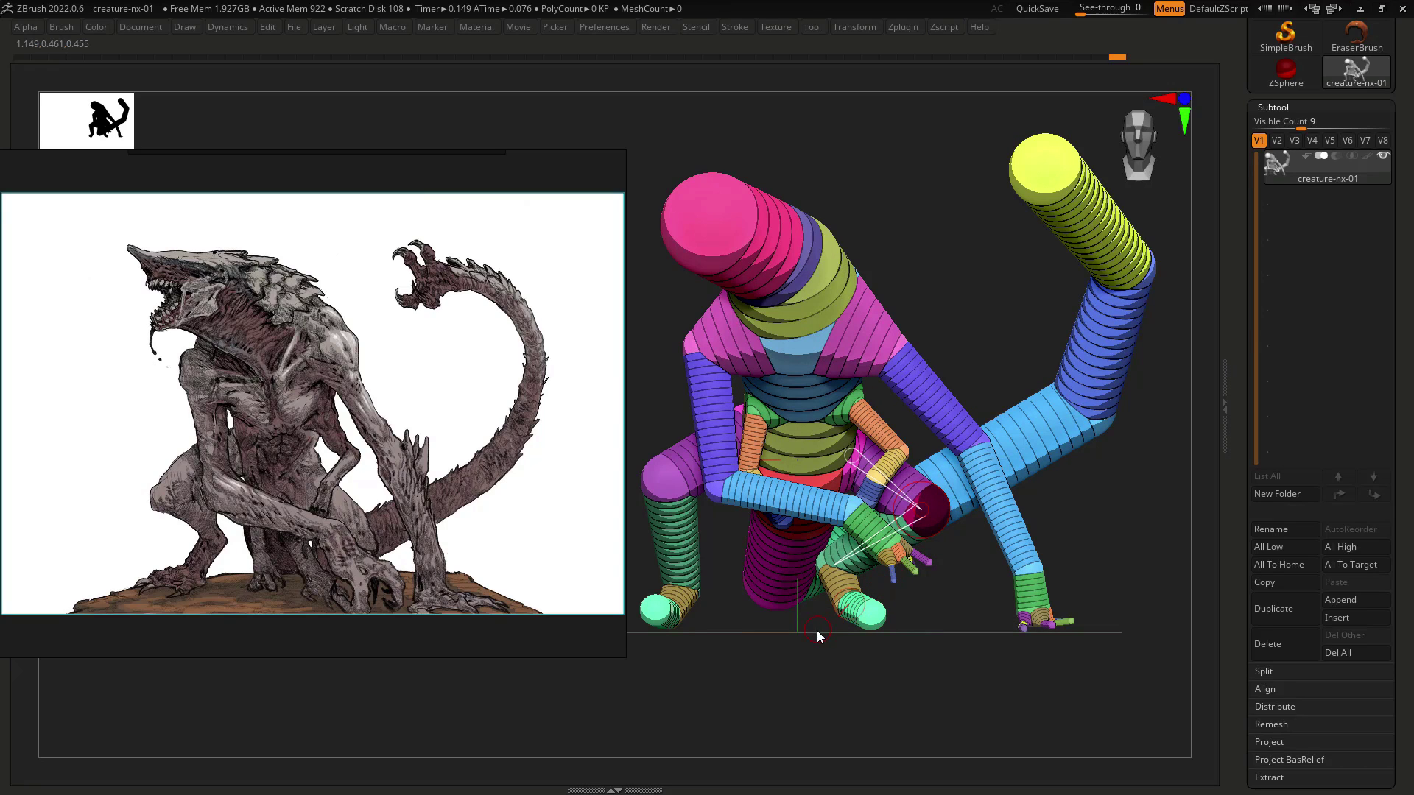
{"action": "left_click_drag", "start_coordinate": [825, 621], "coordinate": [855, 600], "text": "shift"}
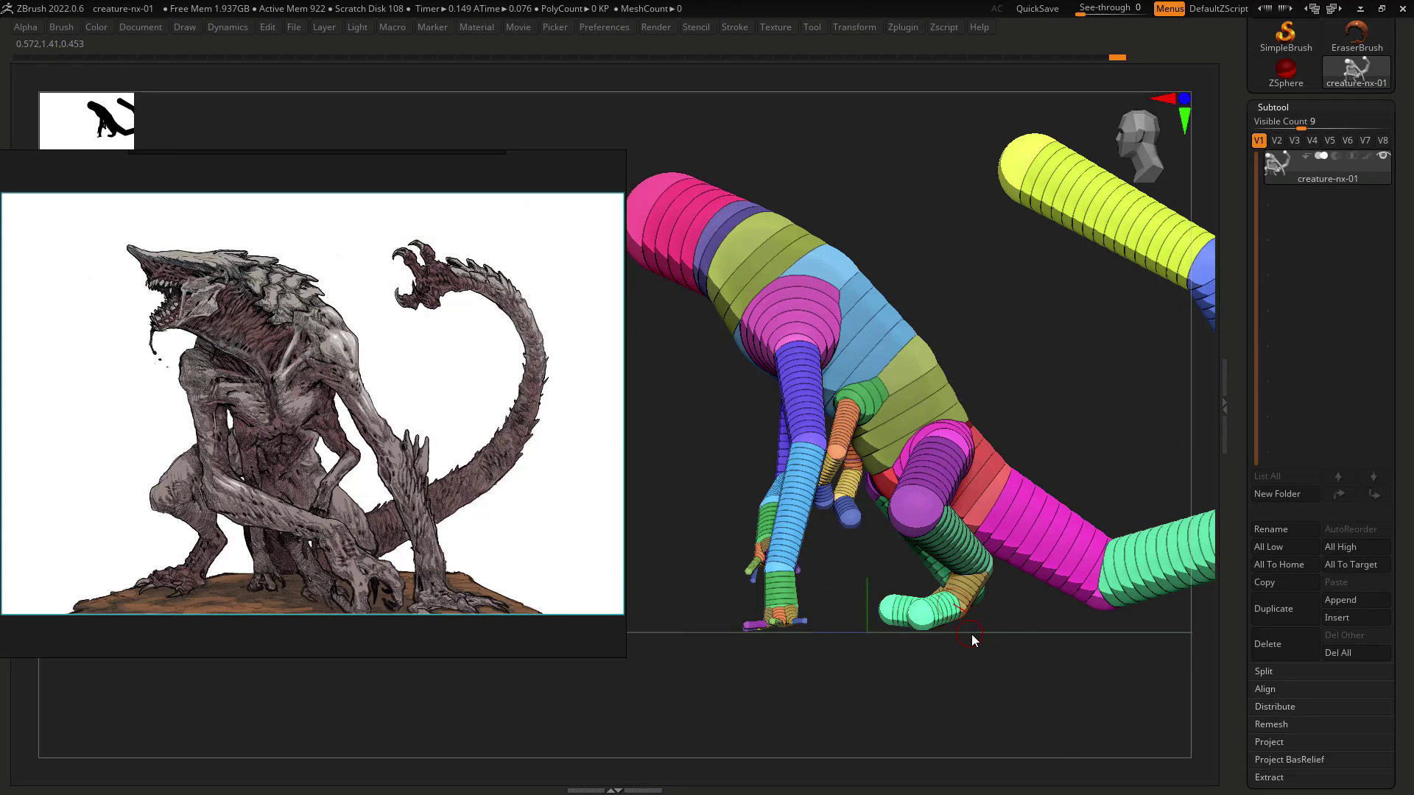
Adjust both feet in a side view so they rest on the ground plane beneath the ankles.
{"action": "left_click_drag", "start_coordinate": [970, 634], "coordinate": [872, 568], "text": "shift"}
{"action": "left_click_drag", "start_coordinate": [953, 613], "coordinate": [817, 617]}
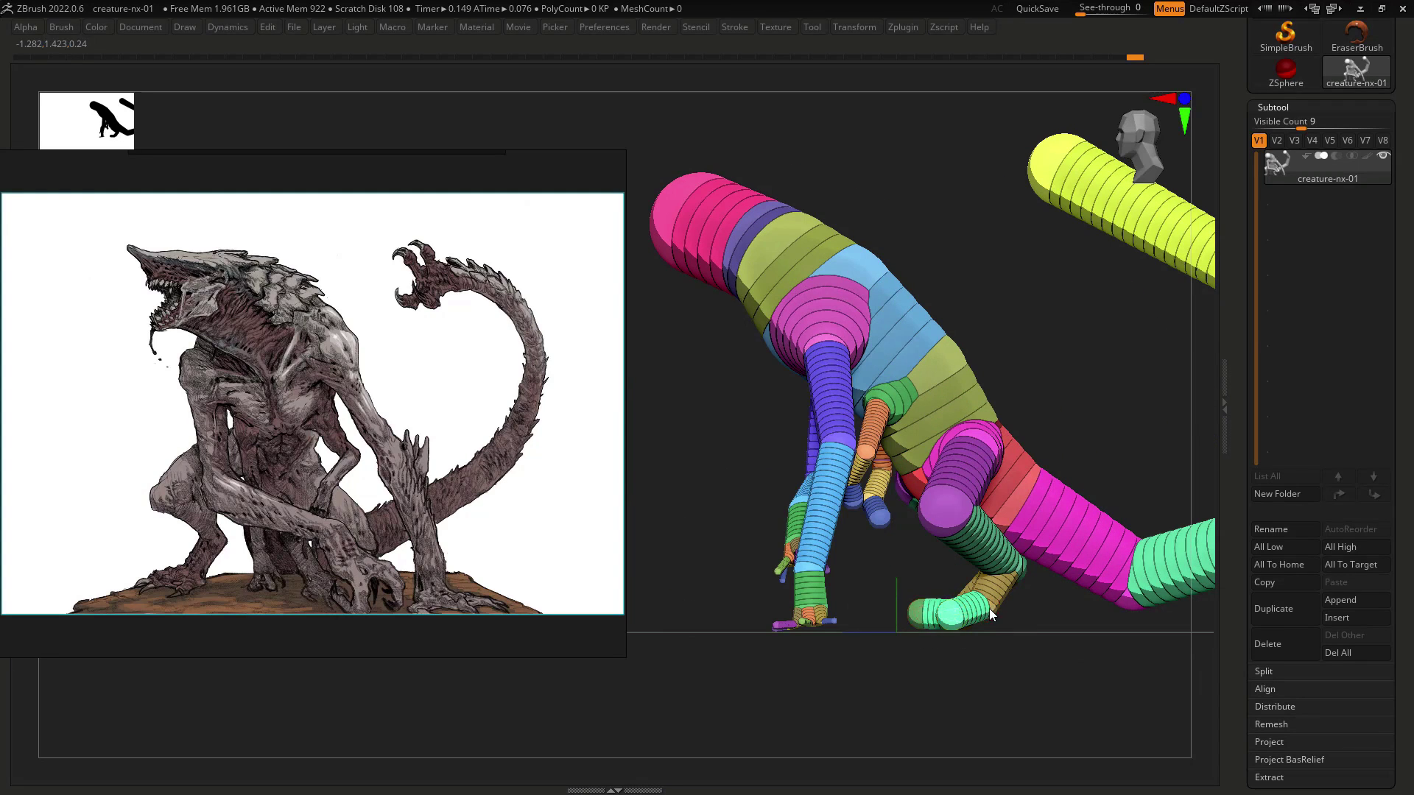
{"action": "left_click_drag", "start_coordinate": [975, 621], "coordinate": [929, 623]}
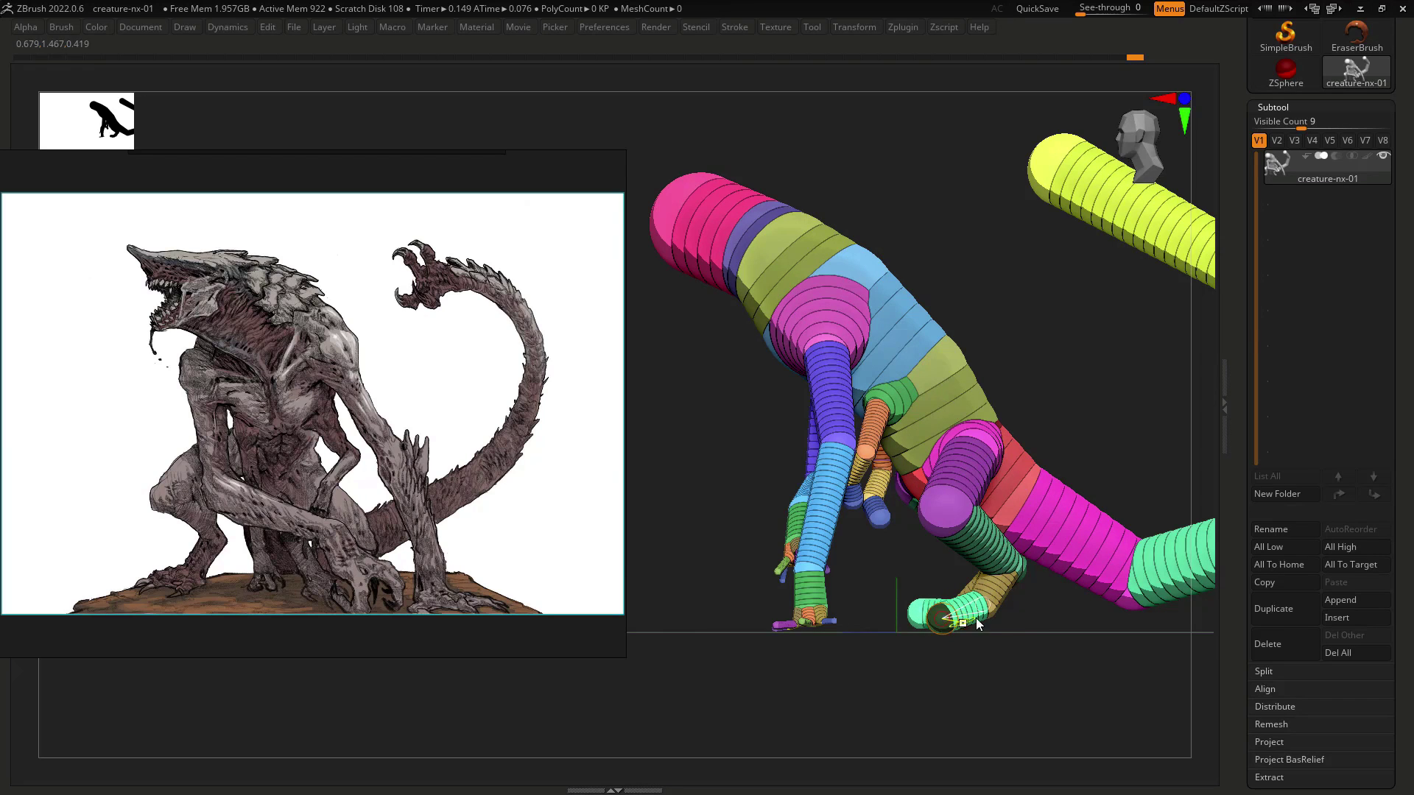
{"action": "left_click_drag", "start_coordinate": [1040, 617], "coordinate": [1027, 554]}
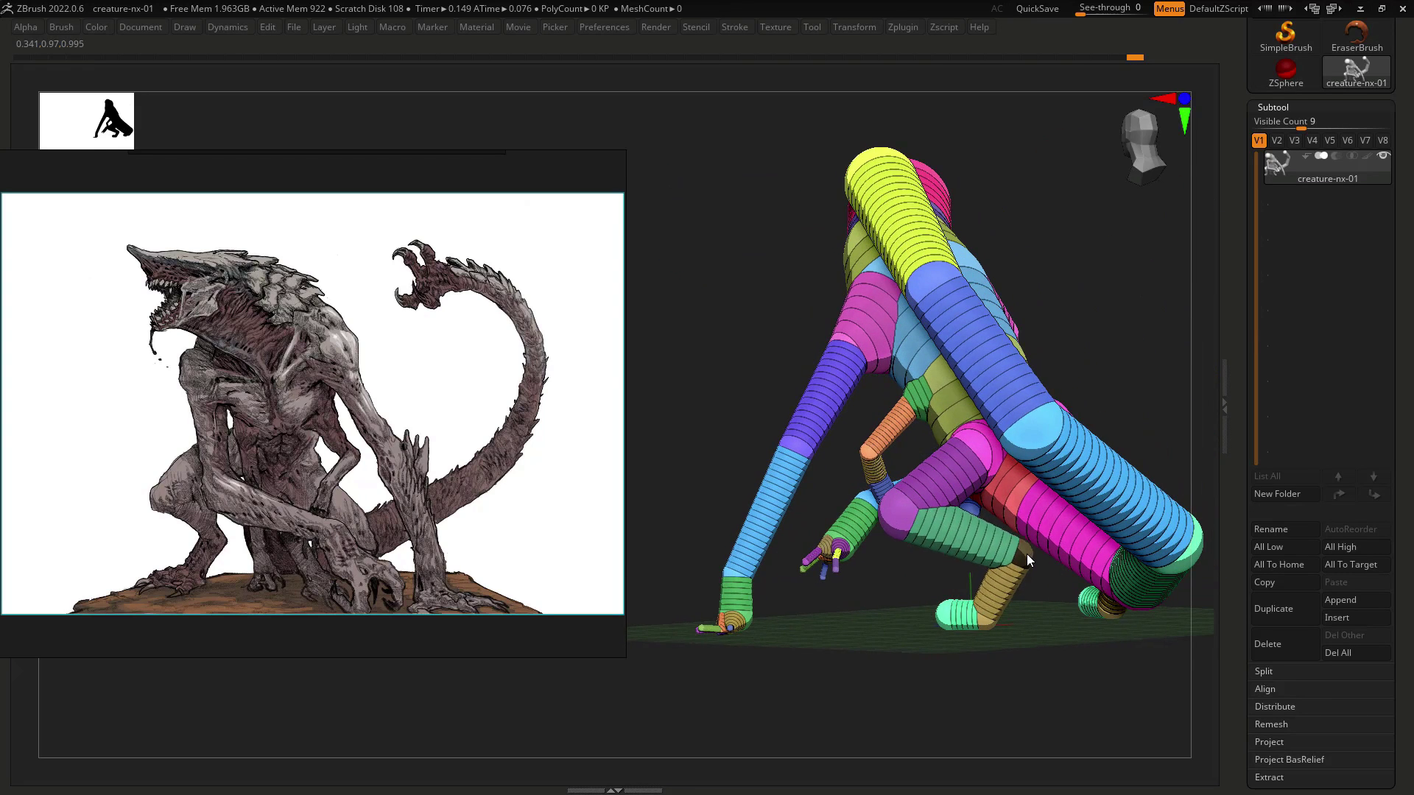
{"action": "left_click_drag", "start_coordinate": [900, 527], "coordinate": [987, 522]}
{"action": "left_click_drag", "start_coordinate": [1133, 528], "coordinate": [962, 544]}
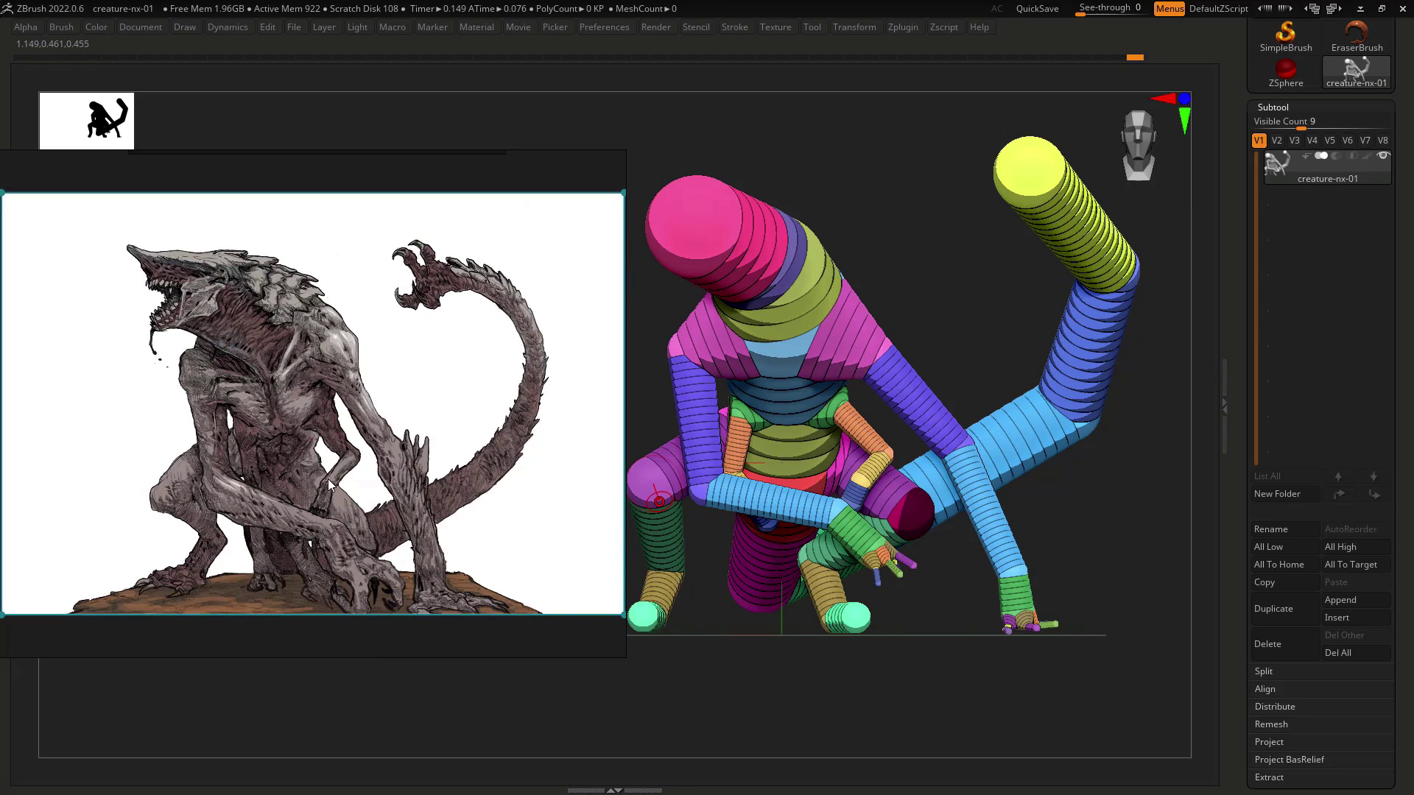
Move the left knee farther outward so the left thigh spreads wider from the torso.
{"action": "left_click_drag", "start_coordinate": [296, 463], "coordinate": [310, 454]}
{"action": "left_click_drag", "start_coordinate": [365, 555], "coordinate": [375, 548]}
{"action": "key", "text": "Escape"}
{"action": "left_click", "coordinate": [1116, 550]}
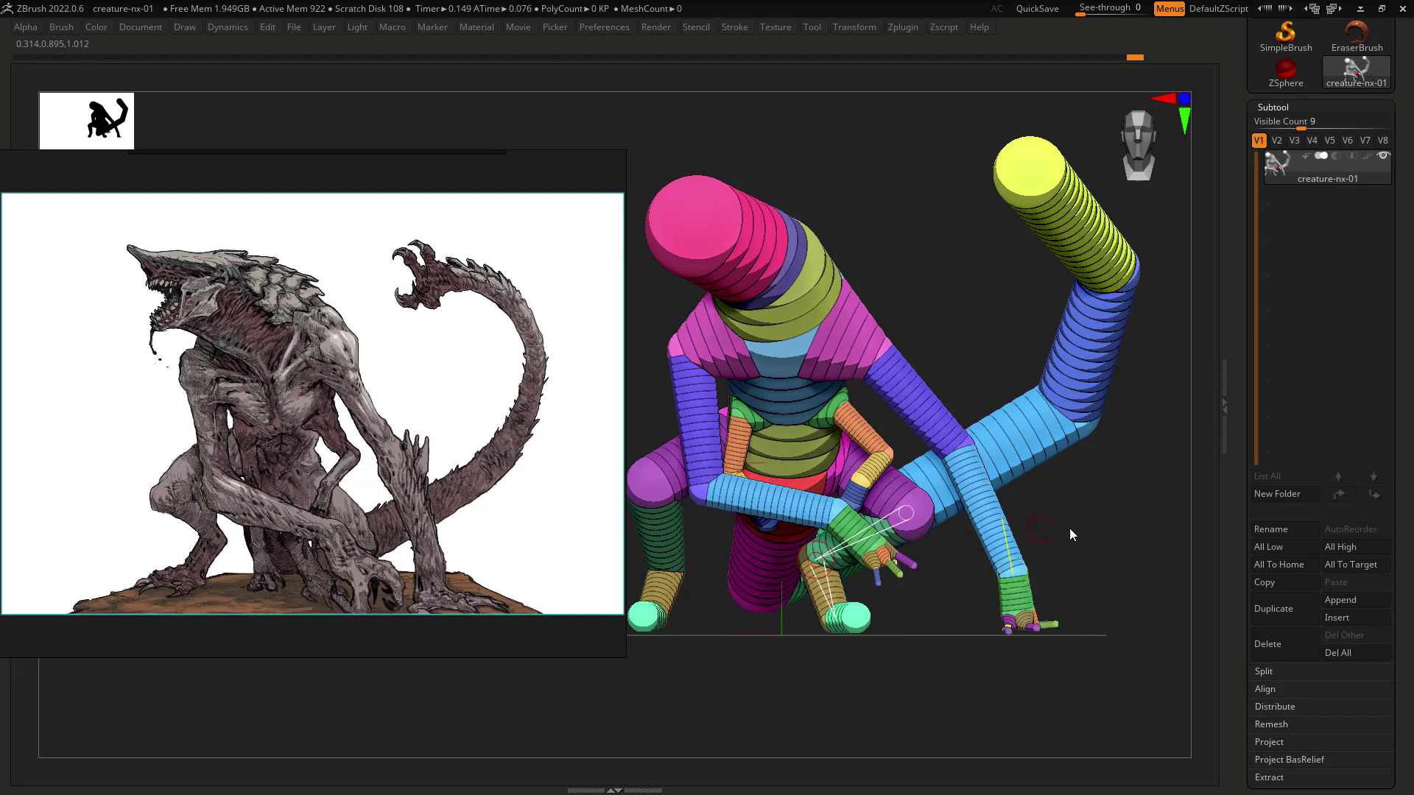
{"action": "left_click_drag", "start_coordinate": [1137, 515], "coordinate": [1108, 651]}
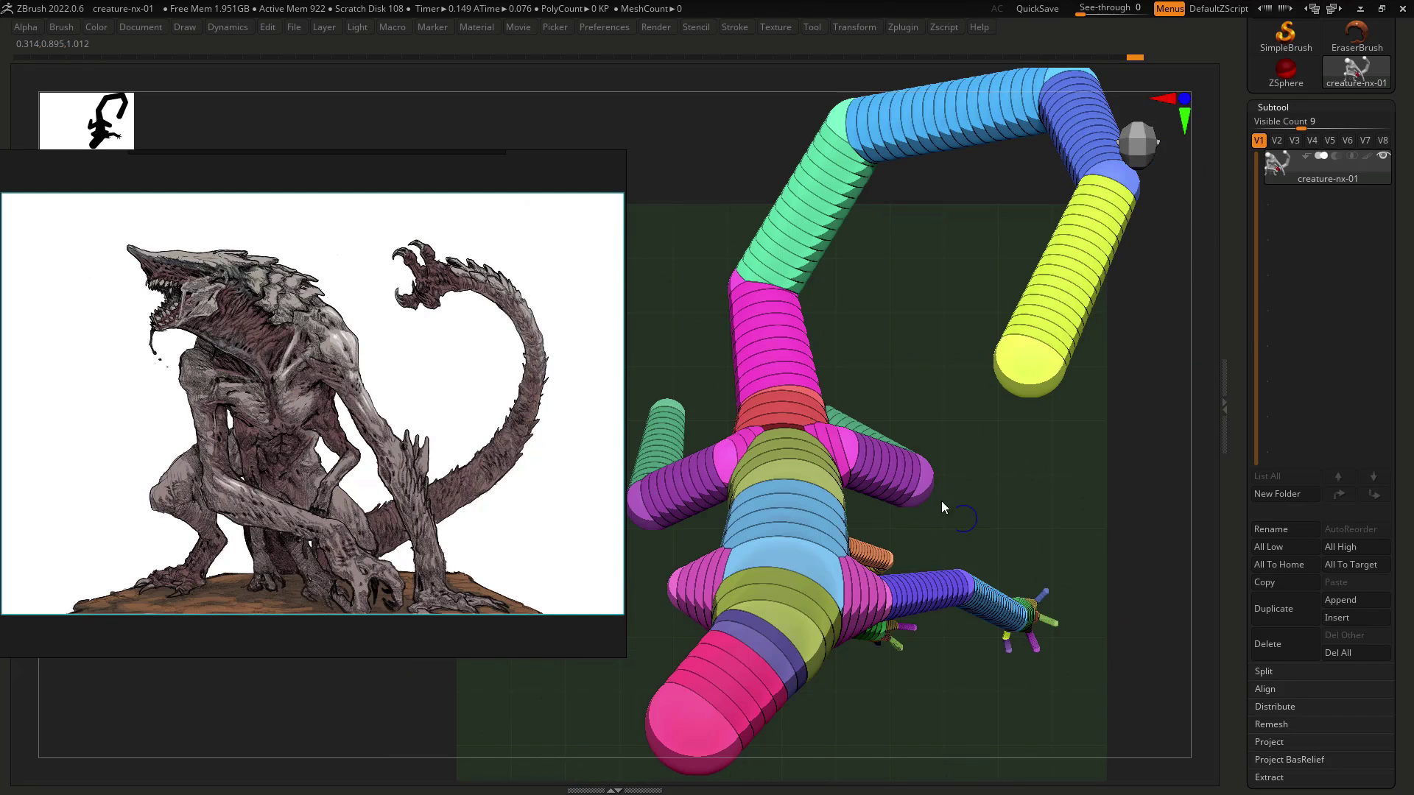
{"action": "left_click_drag", "start_coordinate": [929, 480], "coordinate": [929, 536]}
{"action": "right_click_drag", "start_coordinate": [757, 583], "coordinate": [871, 542], "text": "alt"}
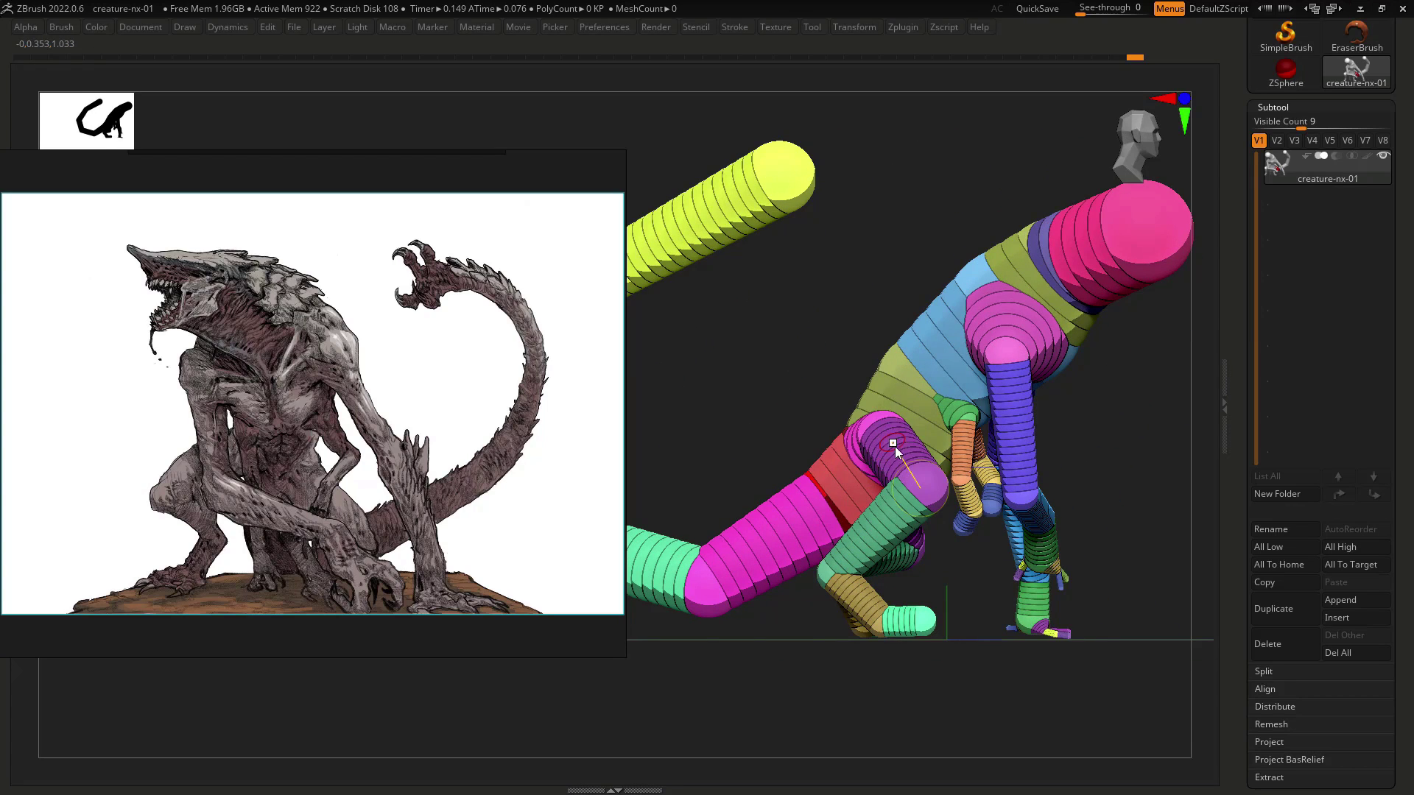
Move the right ankle inward beneath the body so the shin angles in from the knee.
{"action": "right_click_drag", "start_coordinate": [847, 475], "coordinate": [755, 468]}
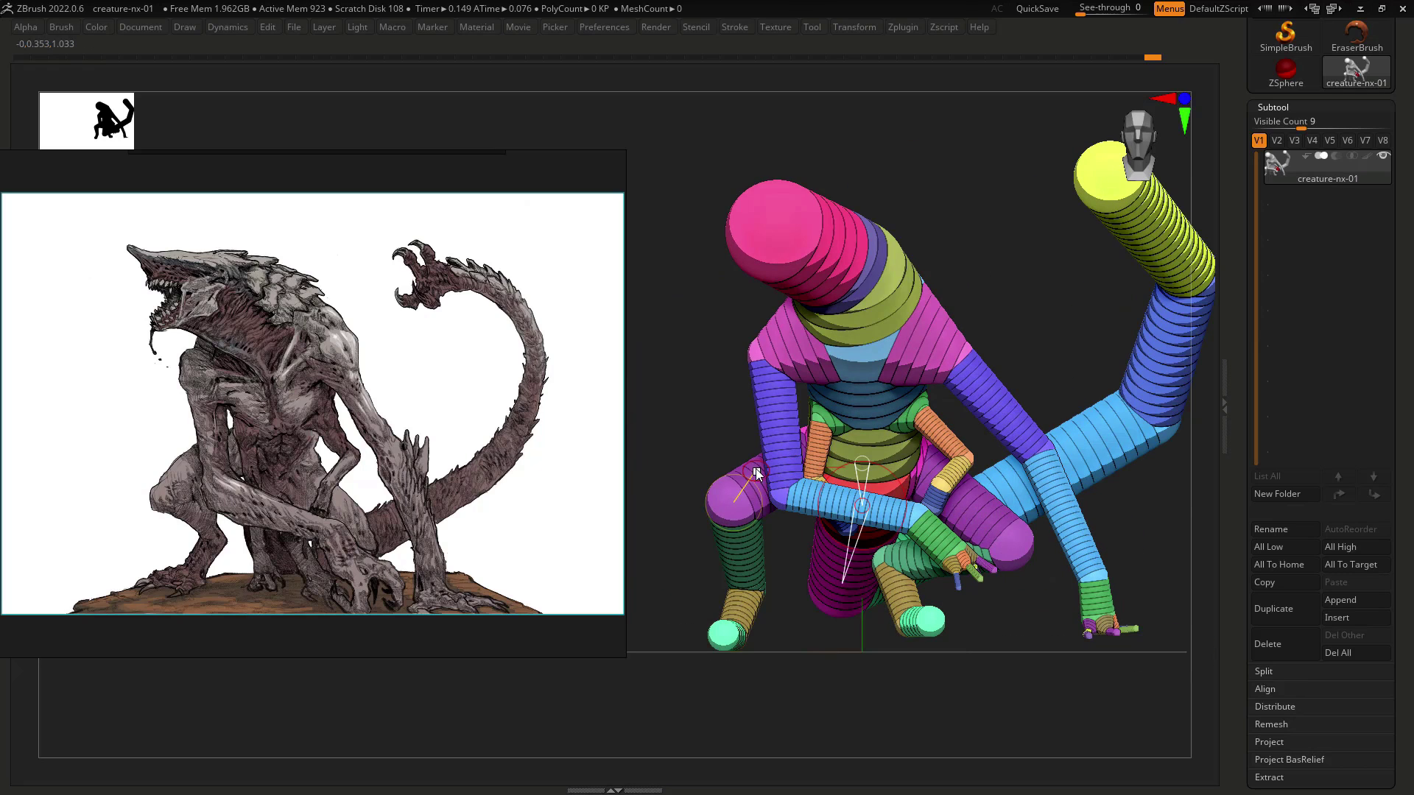
{"action": "left_click_drag", "start_coordinate": [753, 539], "coordinate": [777, 565]}
{"action": "left_click_drag", "start_coordinate": [828, 678], "coordinate": [744, 569]}
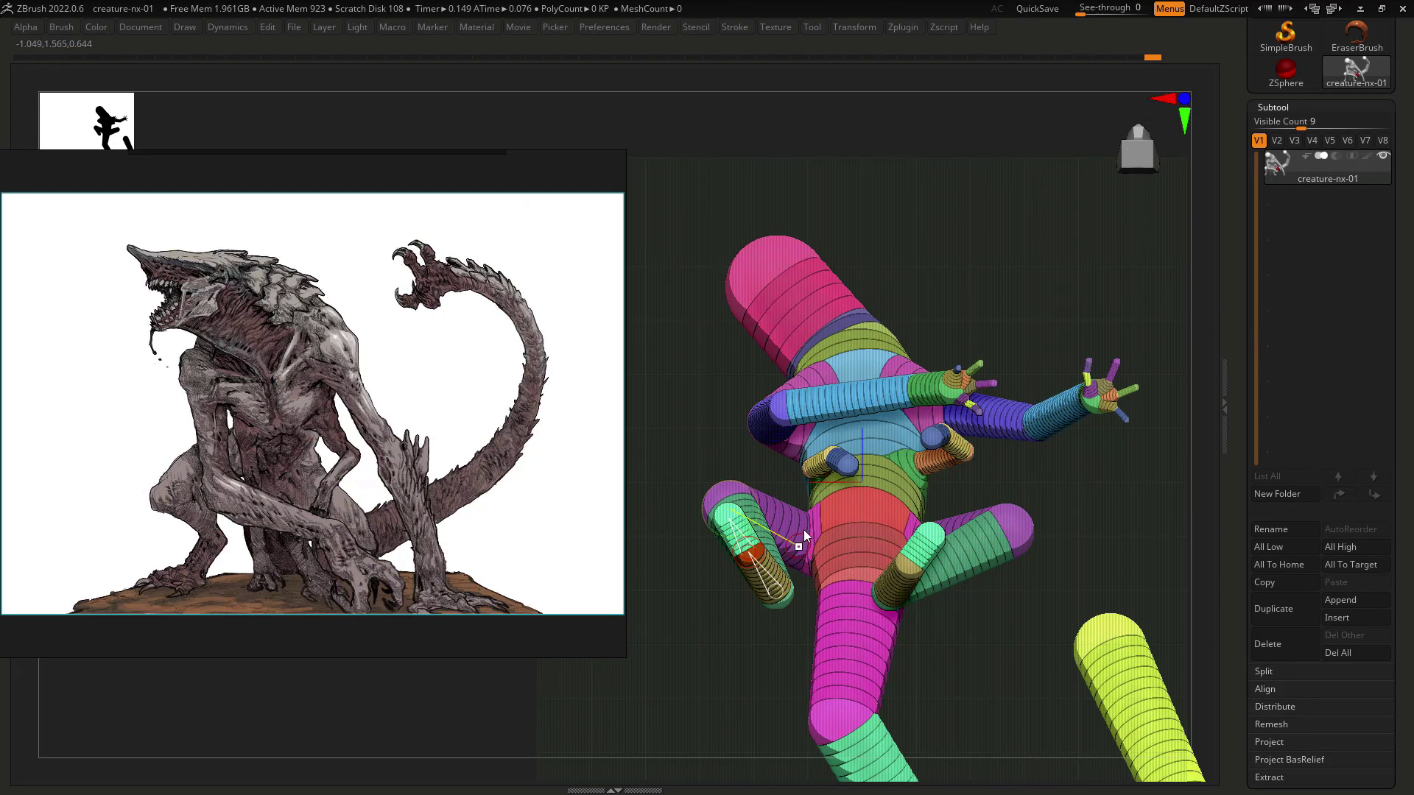
{"action": "left_click_drag", "start_coordinate": [804, 535], "coordinate": [799, 654]}
{"action": "right_click_drag", "start_coordinate": [855, 645], "coordinate": [840, 566], "text": "alt"}
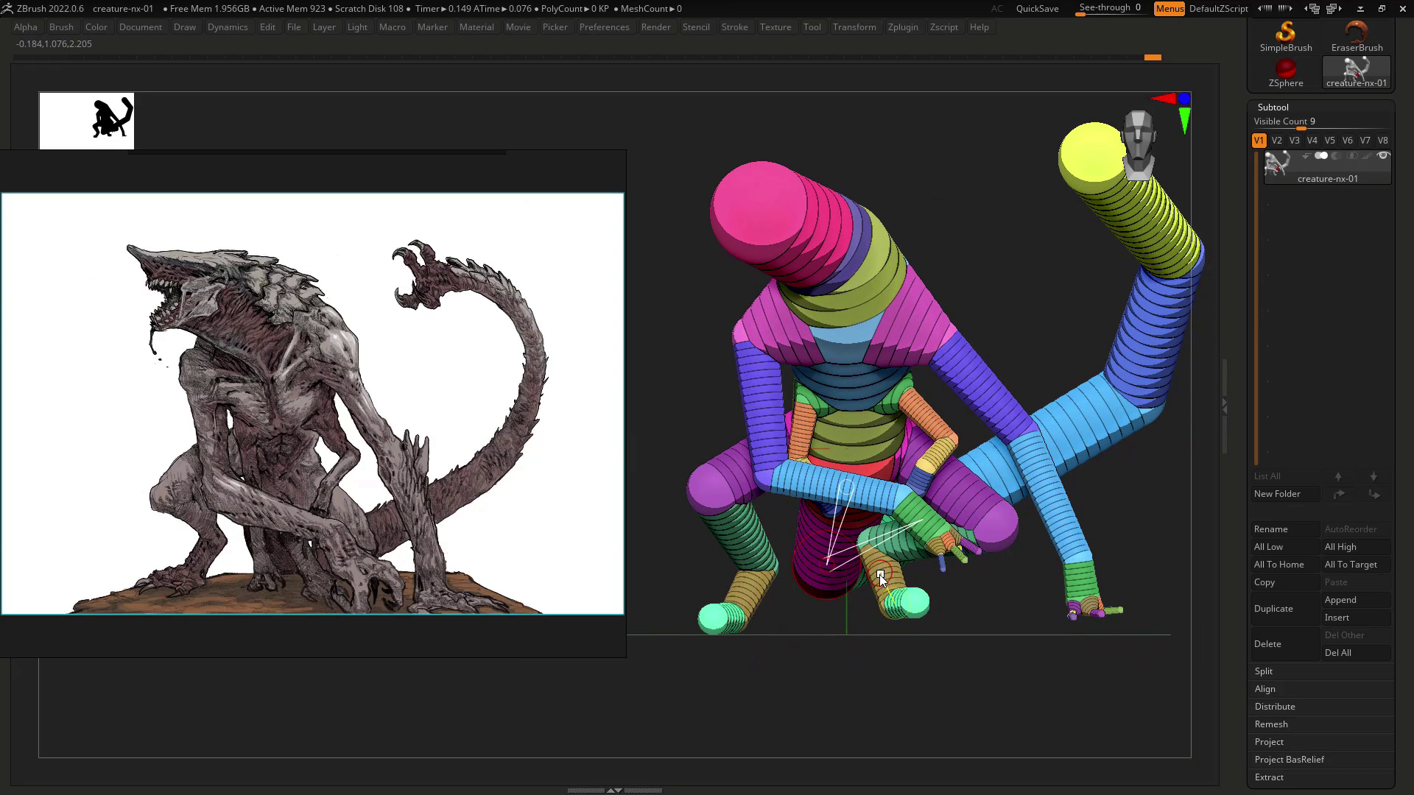
Lower the left ankle and foot so the left foot rests on the ground plane level with the right foot.
{"action": "mouse_move", "coordinate": [879, 575]}
{"action": "left_mouse_down"}
{"action": "mouse_move", "coordinate": [904, 623]}
{"action": "mouse_move", "coordinate": [877, 575]}
{"action": "mouse_move", "coordinate": [881, 590]}
{"action": "left_mouse_up"}
{"action": "right_click_drag", "start_coordinate": [870, 588], "coordinate": [784, 582]}
{"action": "right_click_drag", "start_coordinate": [895, 568], "coordinate": [1034, 558], "text": "alt"}
{"action": "right_click_drag", "start_coordinate": [887, 584], "coordinate": [733, 641]}
{"action": "mouse_move", "coordinate": [964, 615]}
{"action": "left_mouse_down"}
{"action": "mouse_move", "coordinate": [960, 599]}
{"action": "mouse_move", "coordinate": [972, 635]}
{"action": "left_mouse_up"}
{"action": "right_click_drag", "start_coordinate": [1026, 581], "coordinate": [1098, 581], "text": "alt"}
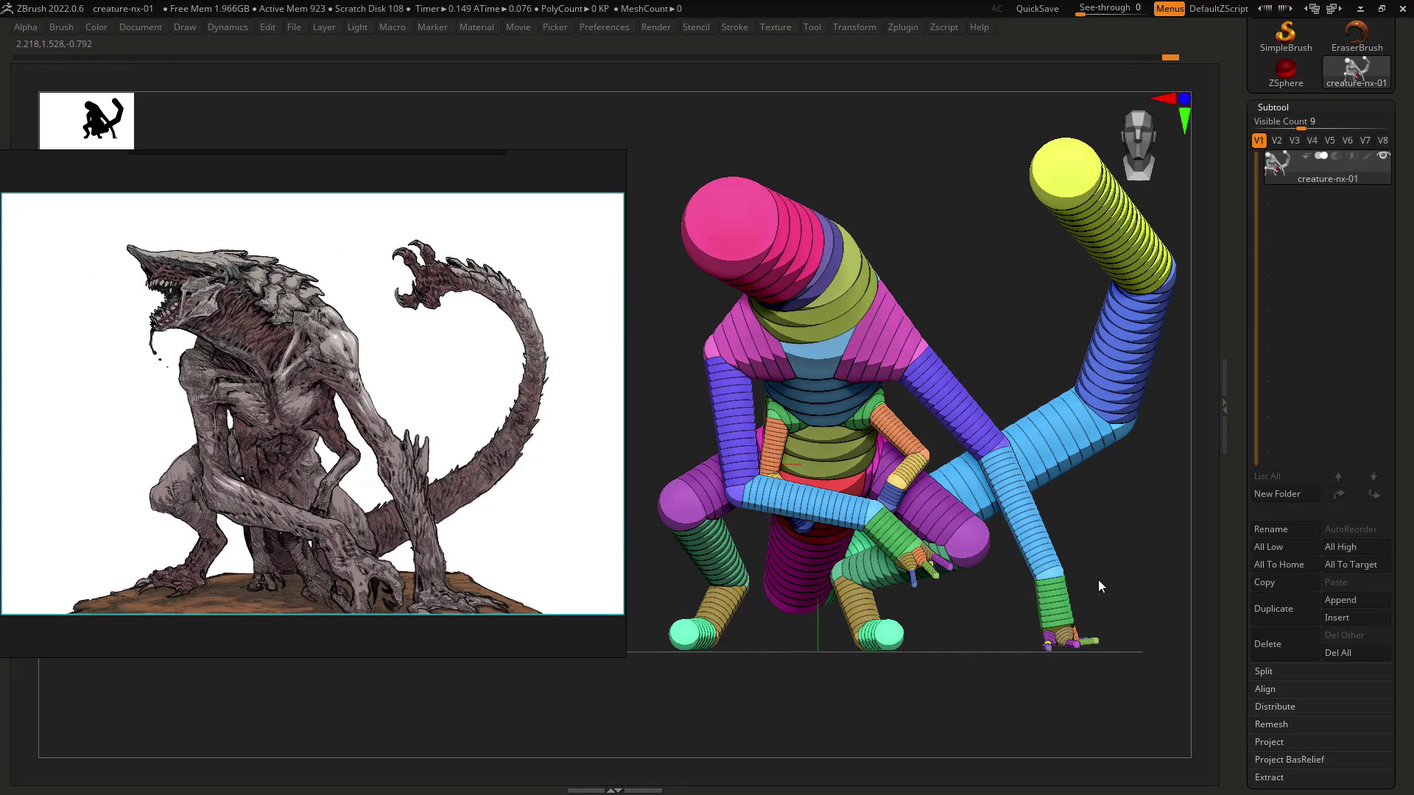
Shift the left arm's elbow and wrist slightly inward in the front view to match the concept drawing.
{"action": "left_click_drag", "start_coordinate": [835, 397], "coordinate": [811, 411]}
{"action": "right_click_drag", "start_coordinate": [827, 421], "coordinate": [842, 371]}
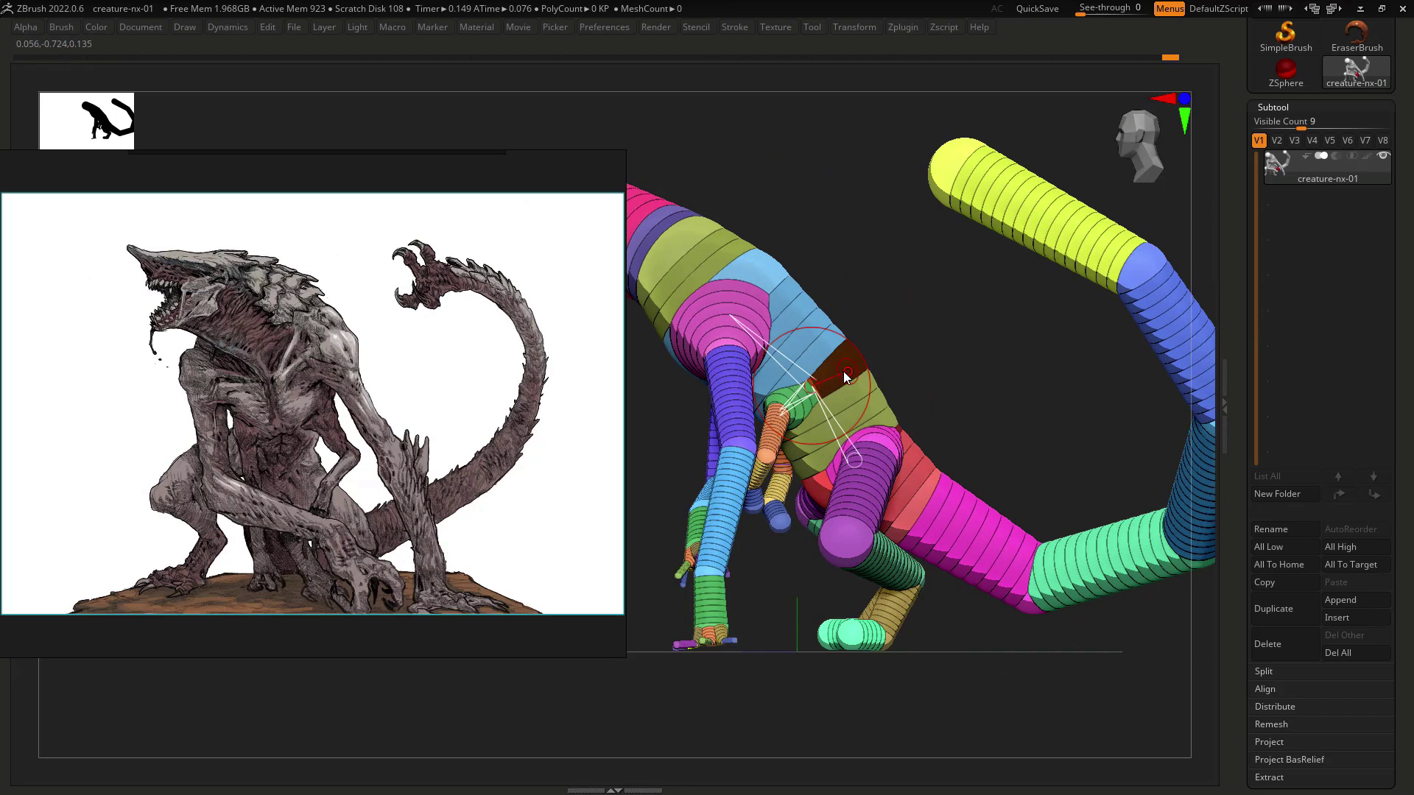
{"action": "right_click_drag", "start_coordinate": [829, 306], "coordinate": [979, 330], "text": "shift"}
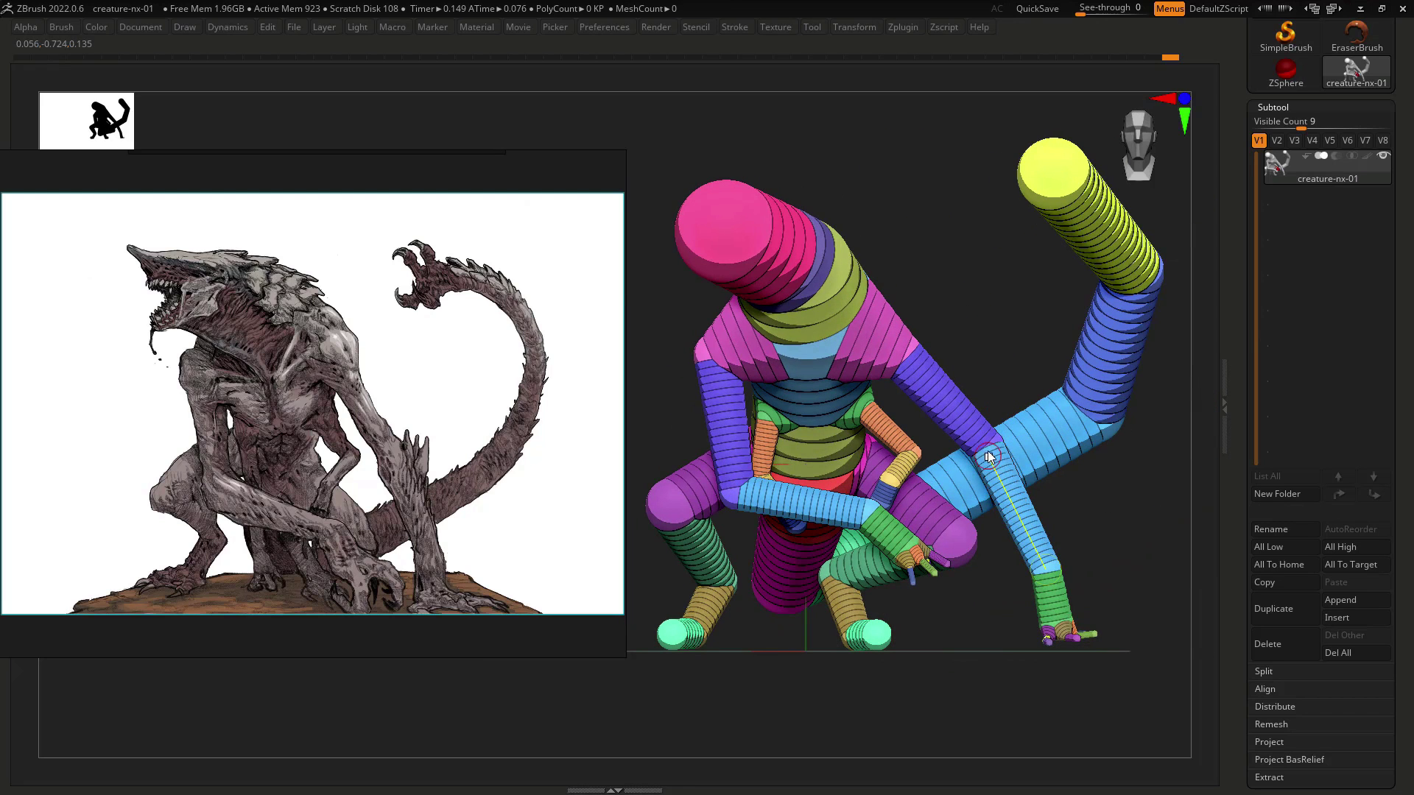
{"action": "left_click_drag", "start_coordinate": [989, 444], "coordinate": [977, 445]}
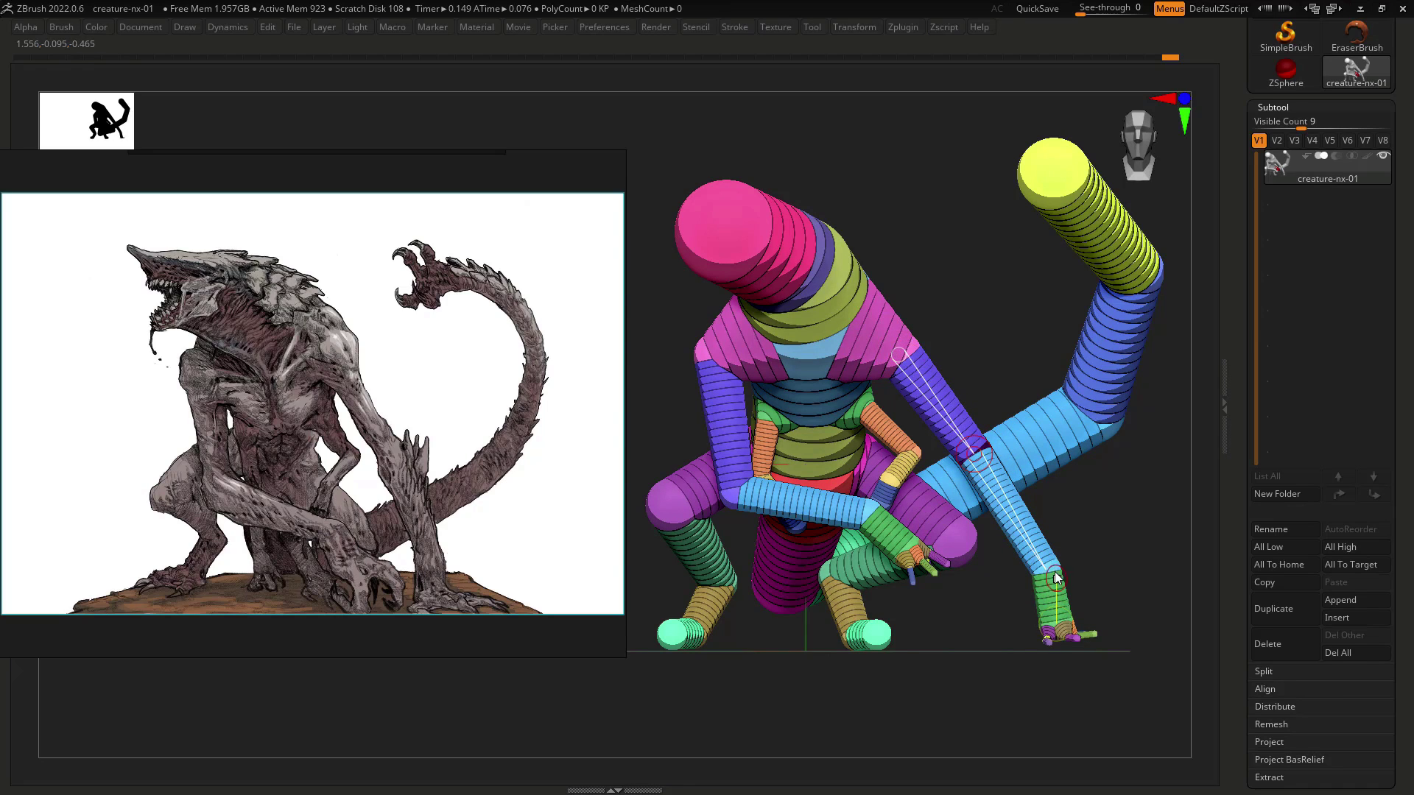
{"action": "left_click_drag", "start_coordinate": [1055, 578], "coordinate": [789, 590]}
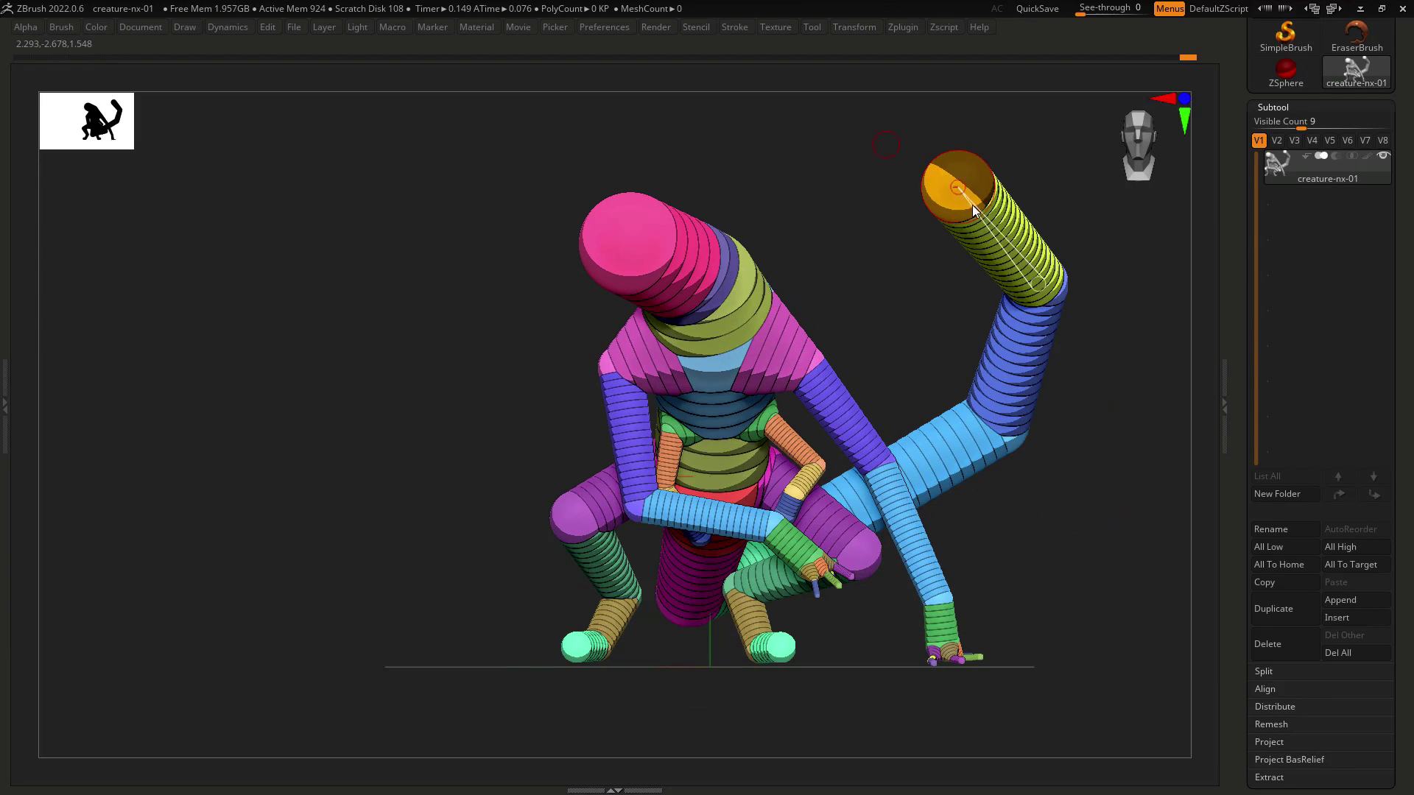
Scale the tail tip down slightly and switch the polyframe display to plain lines without group colours.
{"action": "left_click_drag", "start_coordinate": [962, 205], "coordinate": [902, 144]}
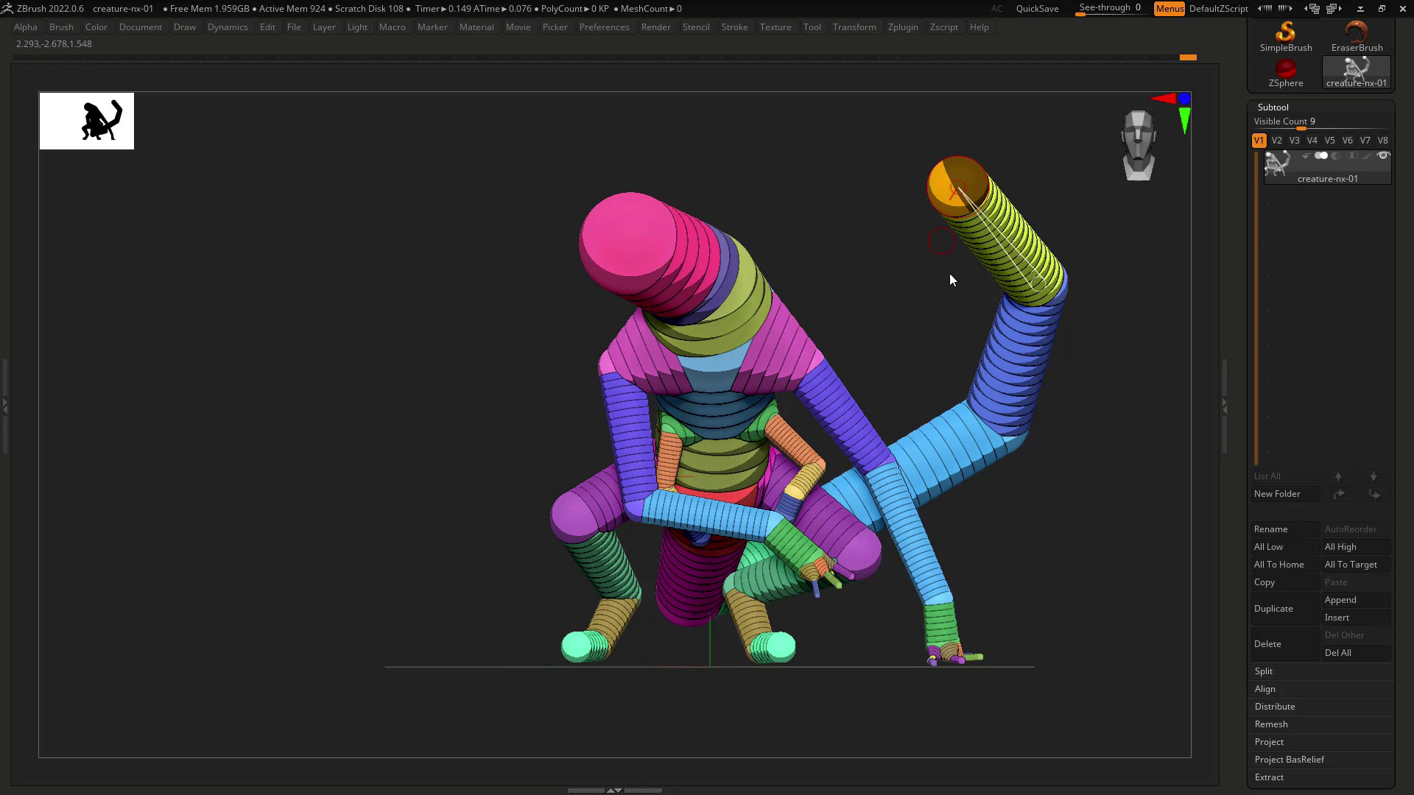
{"action": "left_click_drag", "start_coordinate": [1053, 385], "coordinate": [934, 368], "text": "alt"}
{"action": "key", "text": "shift+f"}
{"action": "key", "text": "shift+f"}
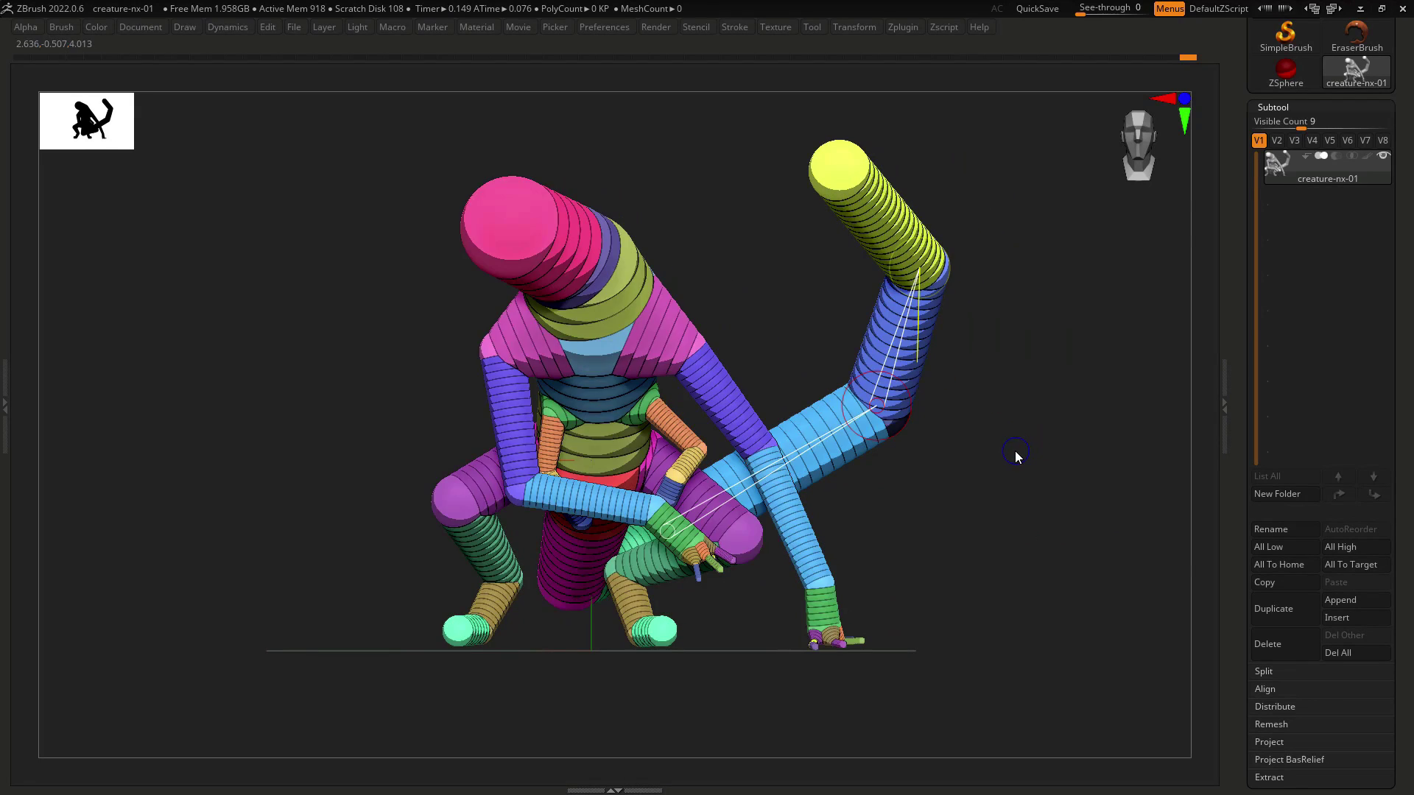
{"action": "key", "text": "shift+f"}
{"action": "left_click_drag", "start_coordinate": [1013, 463], "coordinate": [1008, 470]}
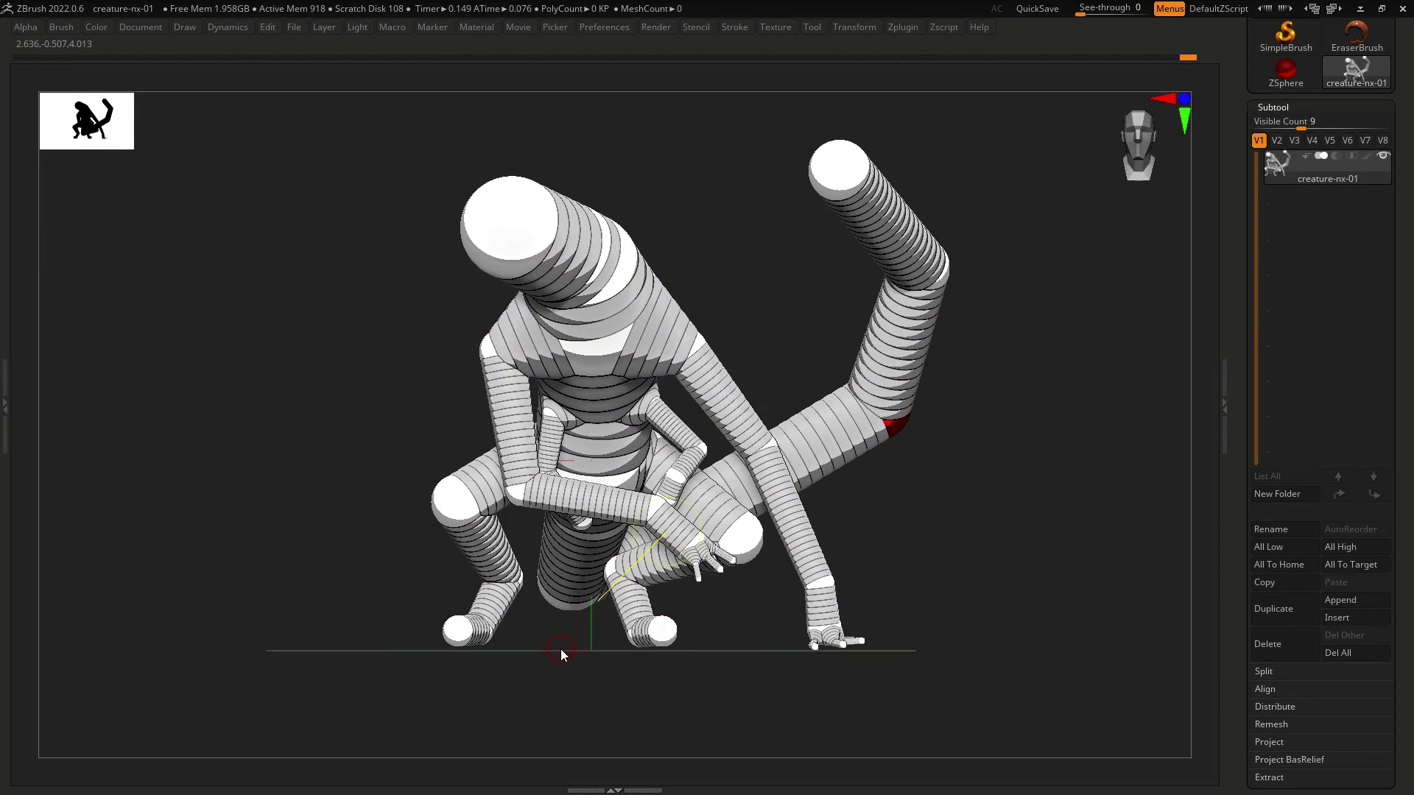
Try to lower the tail's first bend toward the ground in the side view and insert an extra joint in the segment behind it.
{"action": "left_click_drag", "start_coordinate": [559, 651], "coordinate": [897, 575]}
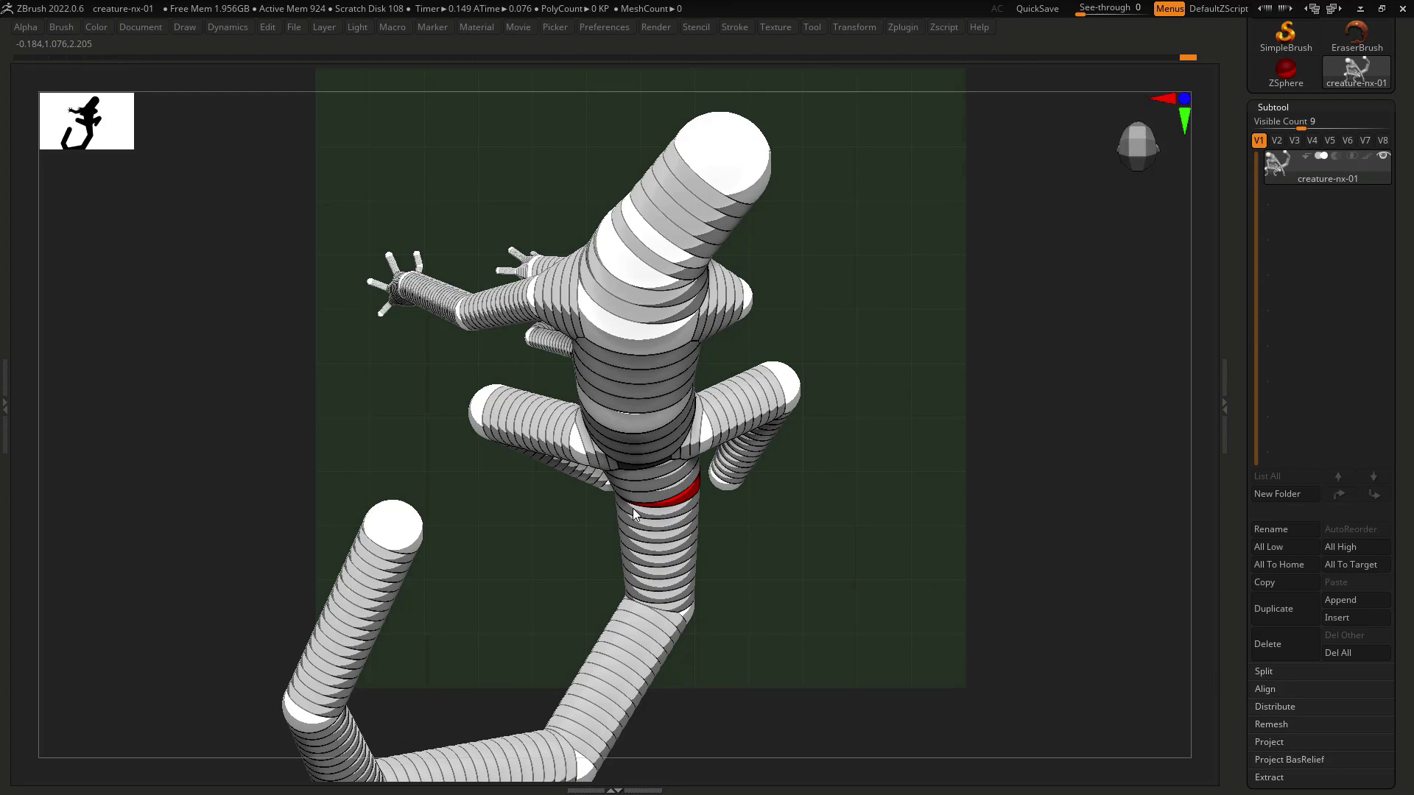
{"action": "left_click_drag", "start_coordinate": [740, 580], "coordinate": [874, 487], "text": "shift"}
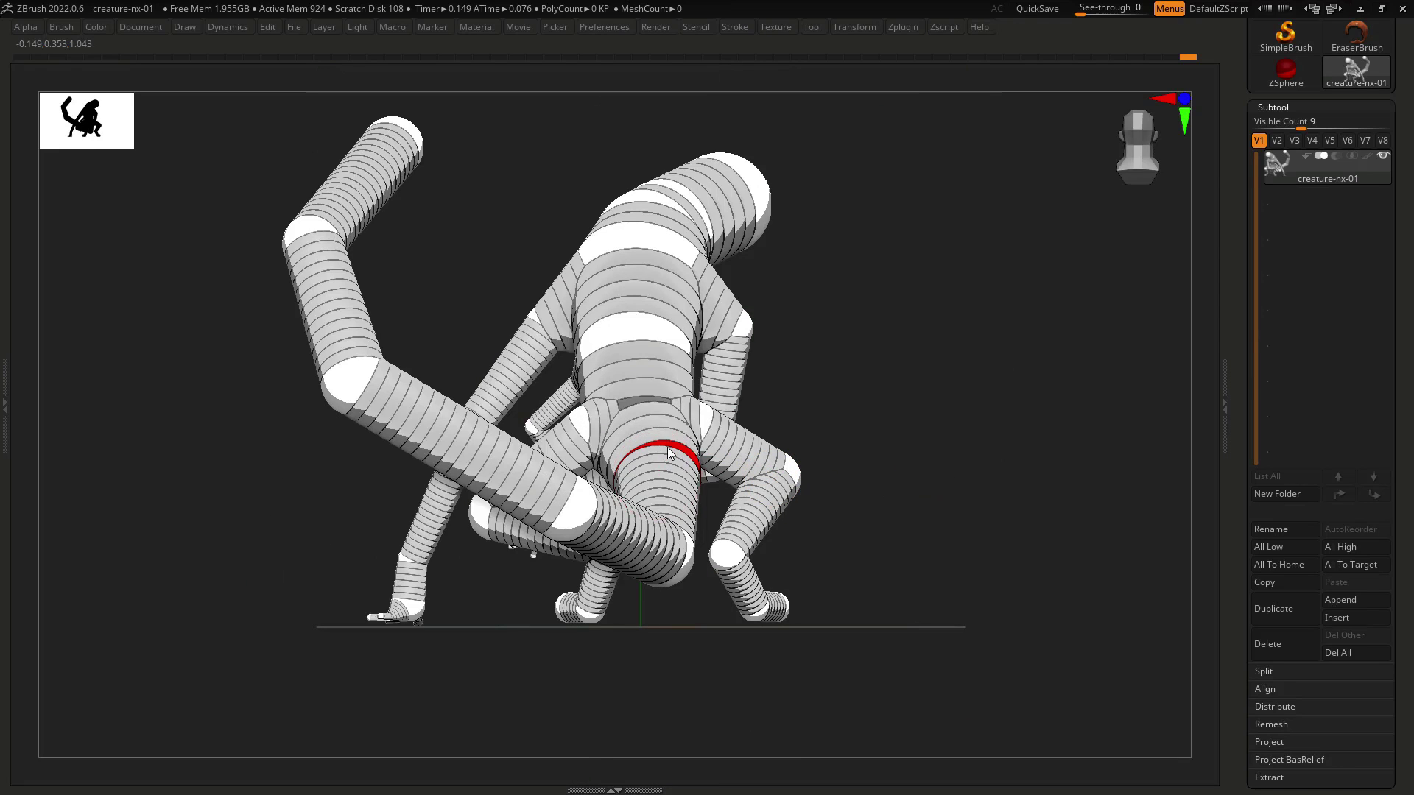
{"action": "right_click_drag", "start_coordinate": [658, 564], "coordinate": [615, 501], "text": "shift"}
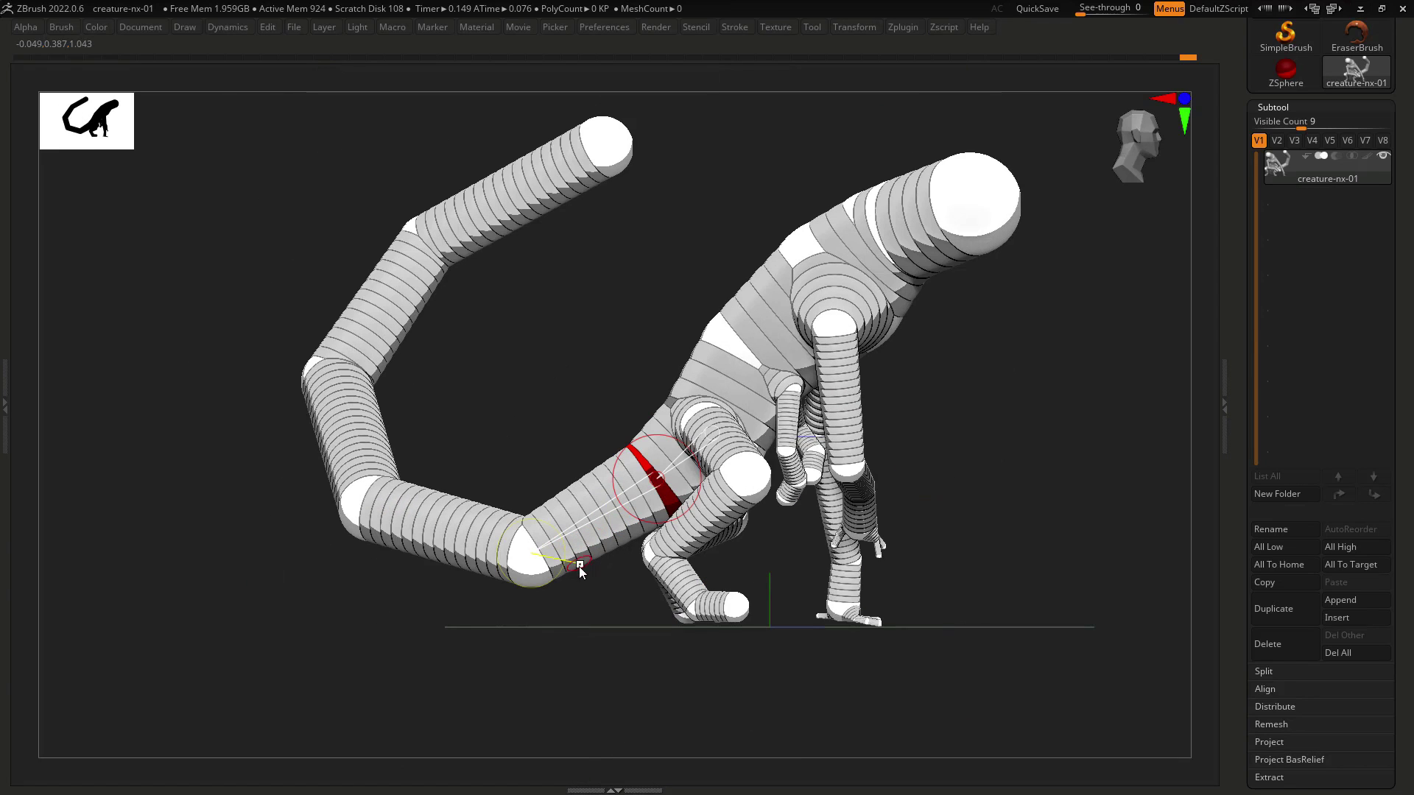
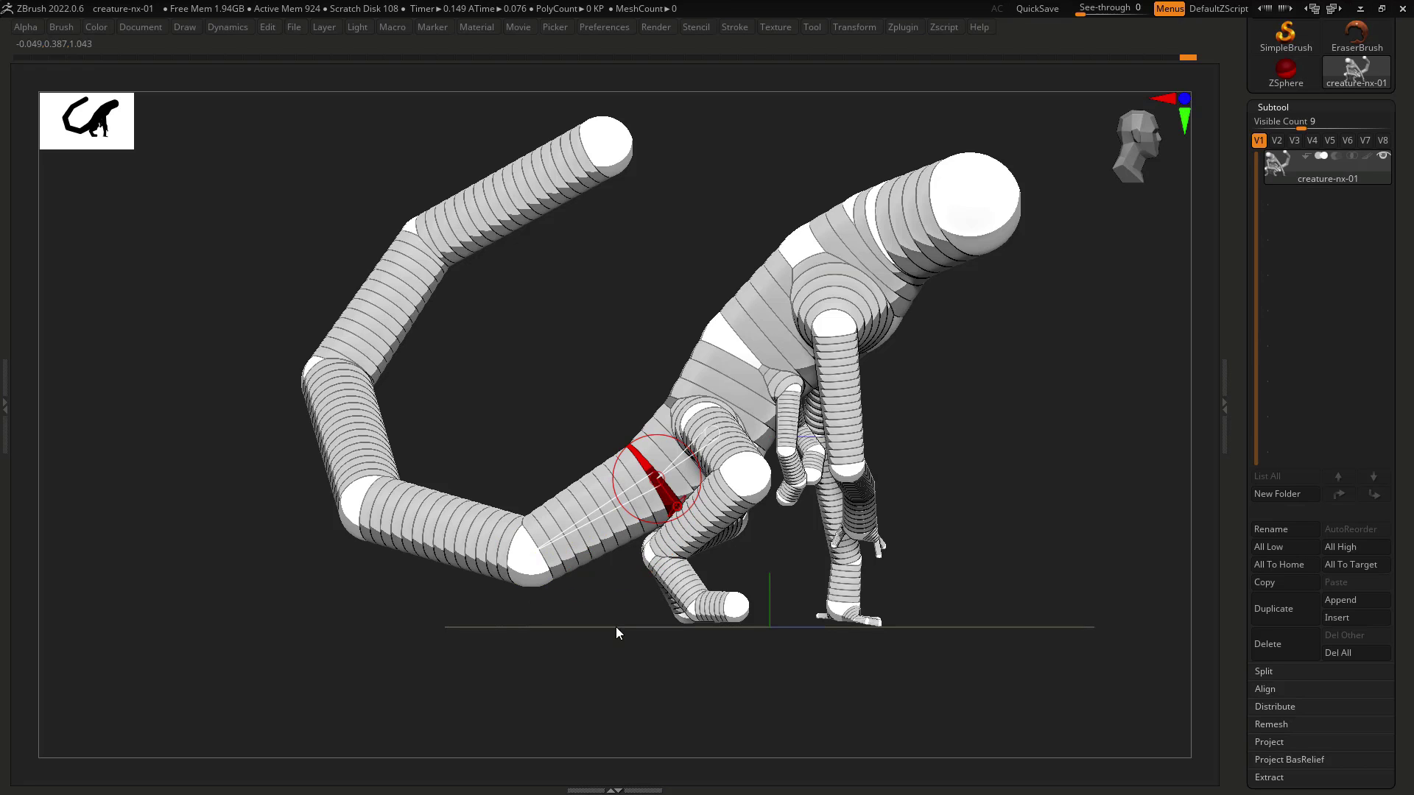
{"action": "left_click_drag", "start_coordinate": [530, 557], "coordinate": [583, 594]}
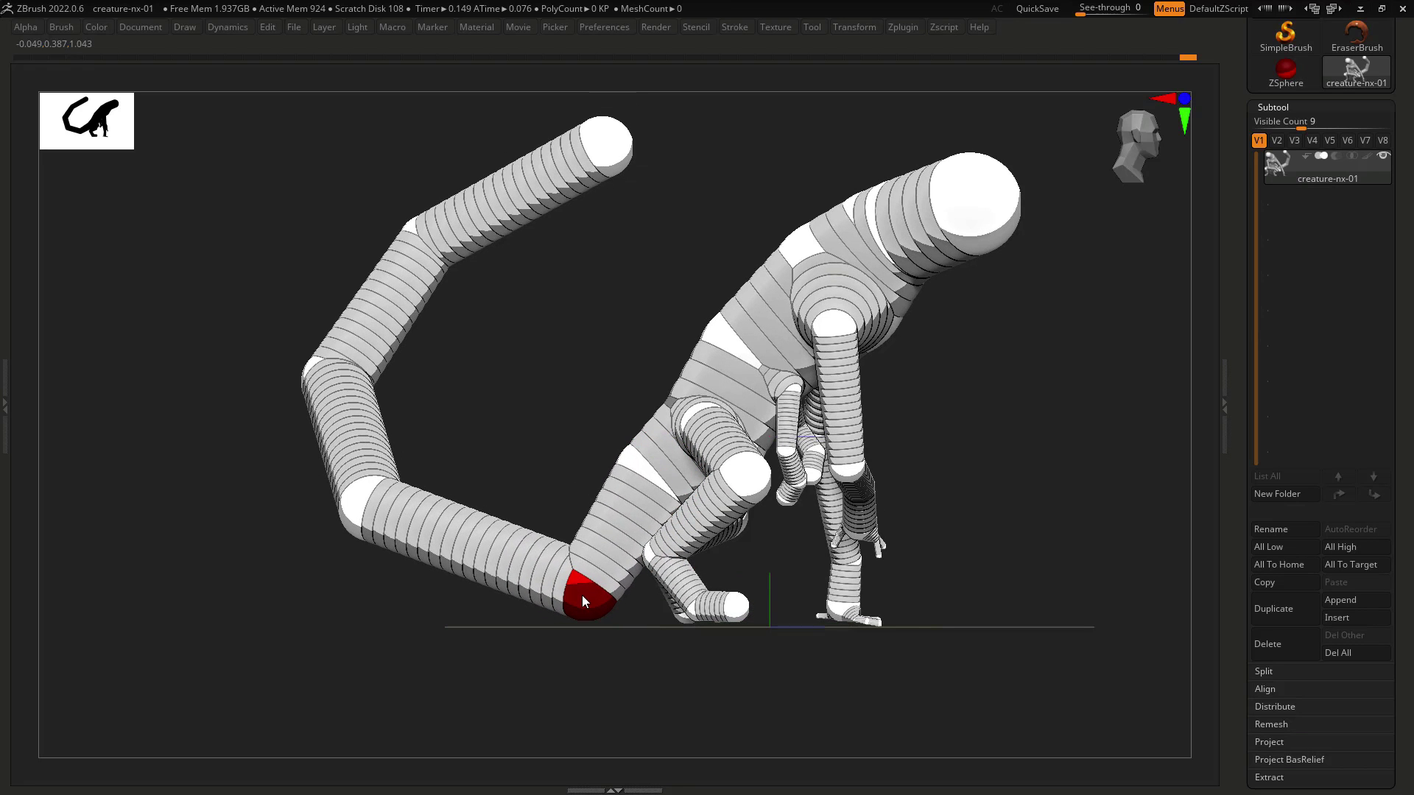
{"action": "left_click", "coordinate": [647, 479]}
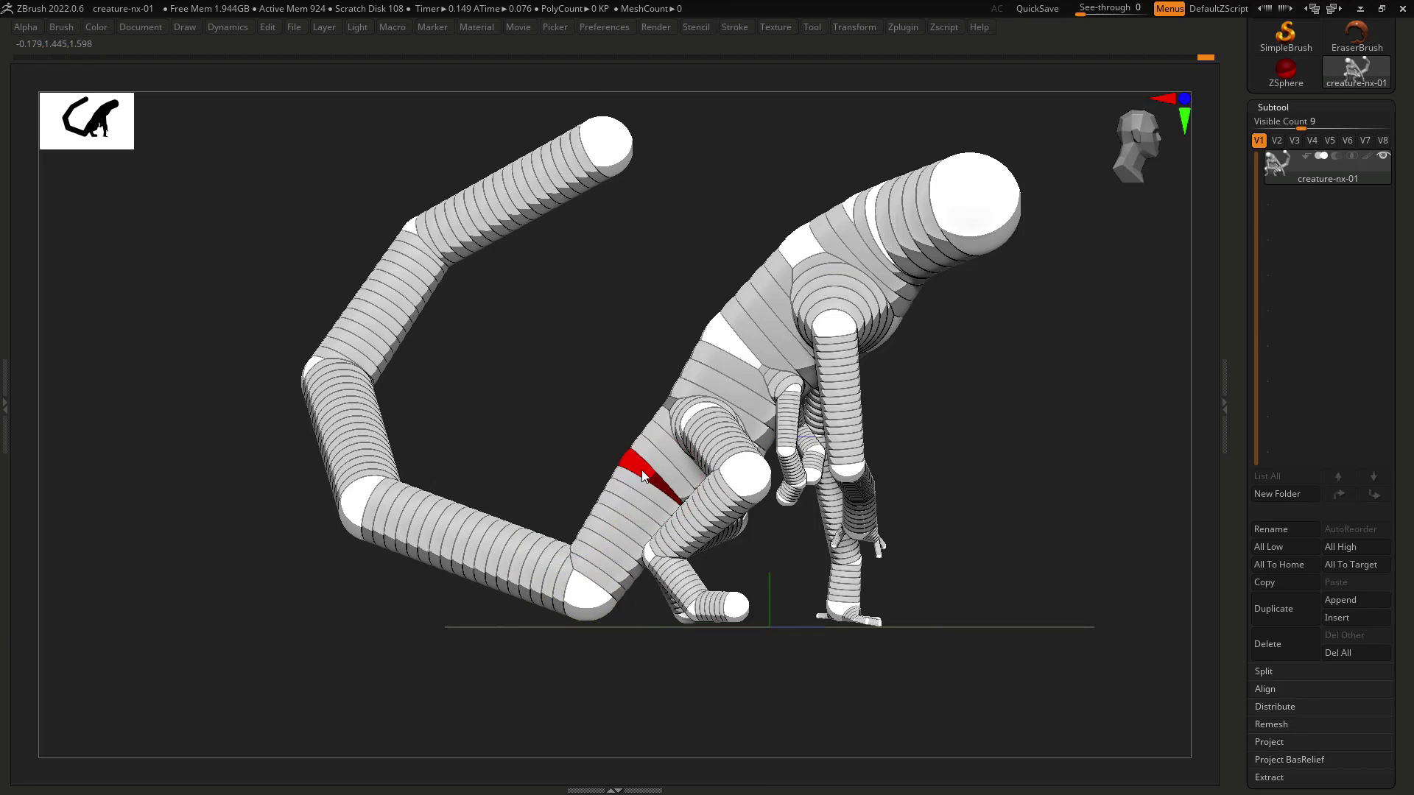
{"action": "left_click", "coordinate": [586, 589]}
{"action": "left_click_drag", "start_coordinate": [567, 559], "coordinate": [665, 652]}
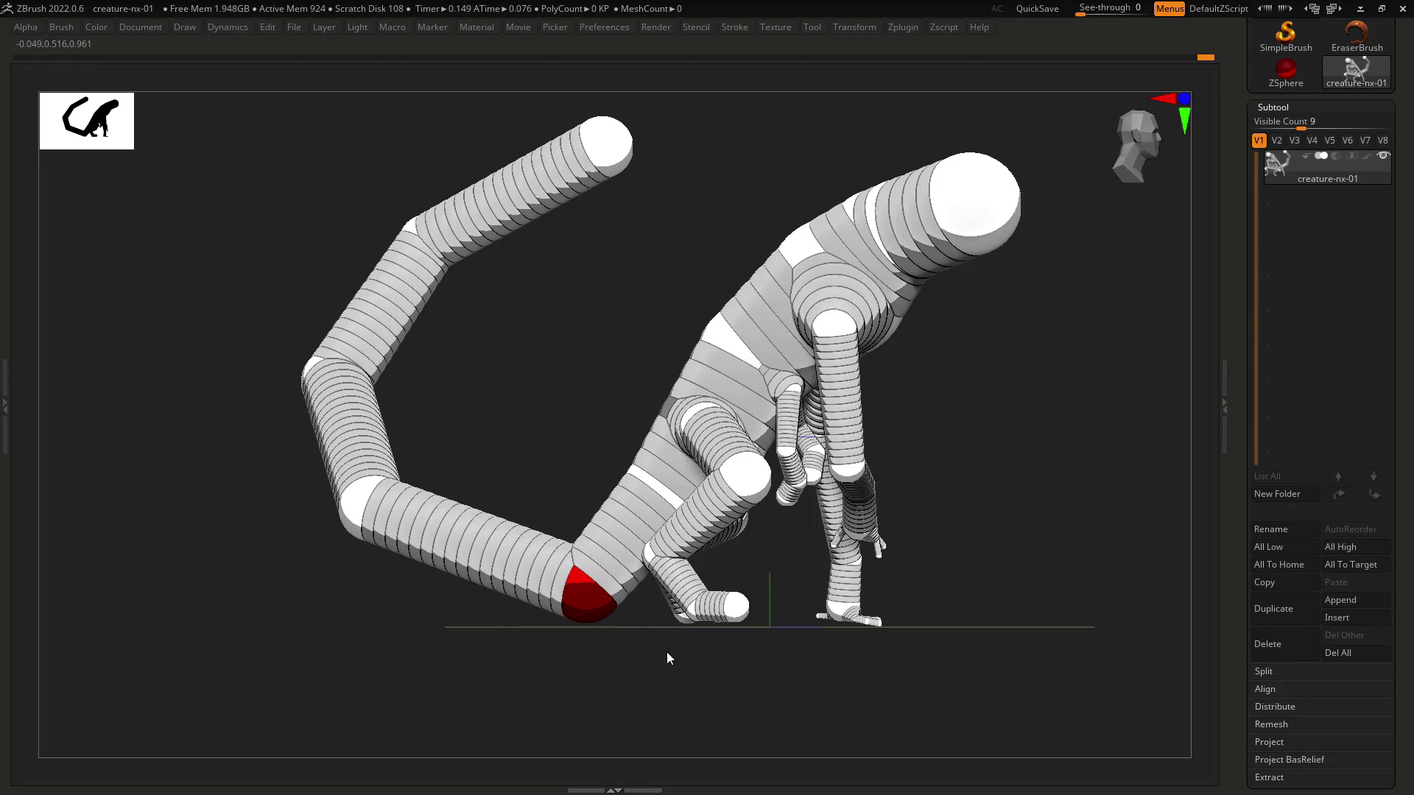
{"action": "left_click", "coordinate": [478, 544]}
{"action": "left_click_drag", "start_coordinate": [480, 540], "coordinate": [442, 557]}
{"action": "left_click_drag", "start_coordinate": [617, 589], "coordinate": [581, 624]}
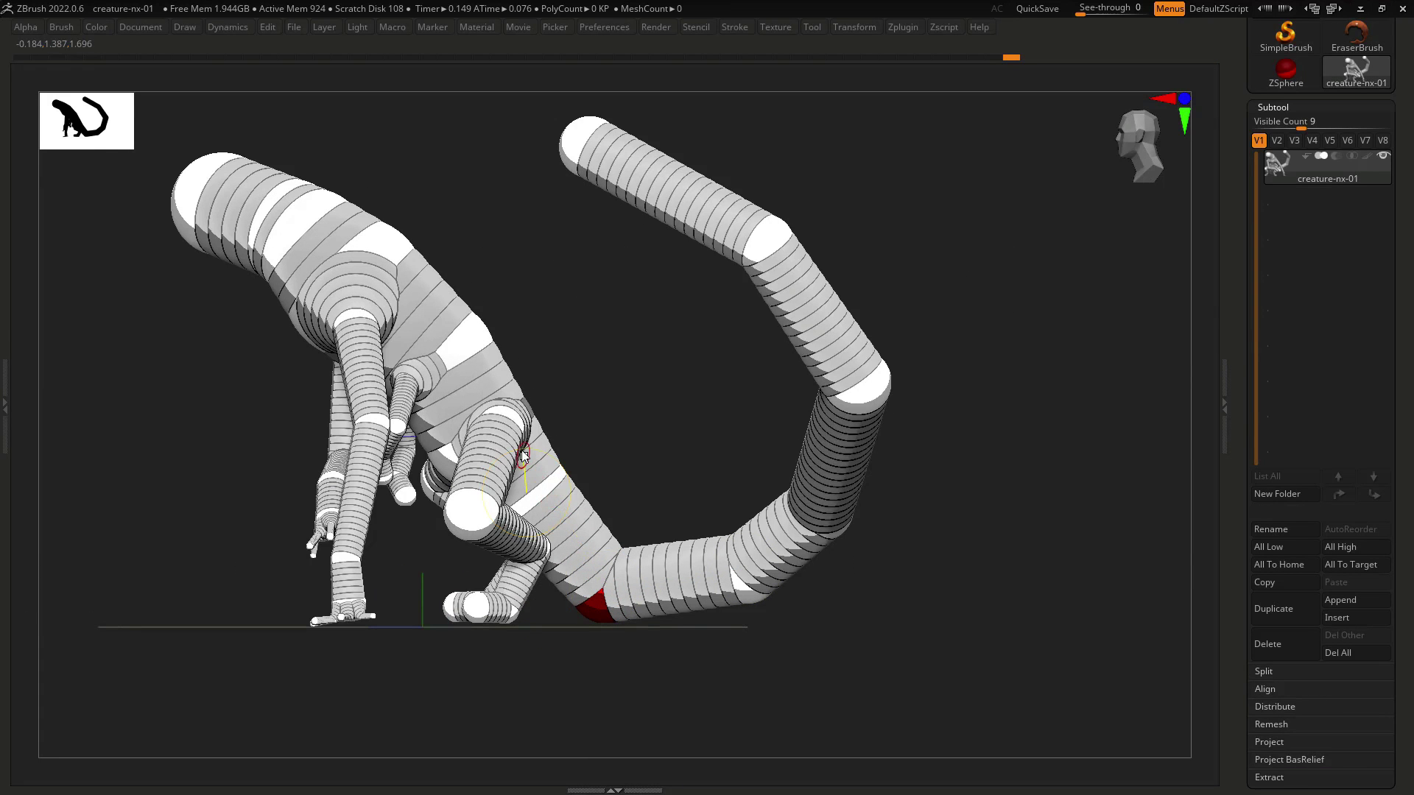
{"action": "key", "text": "ctrl+z"}
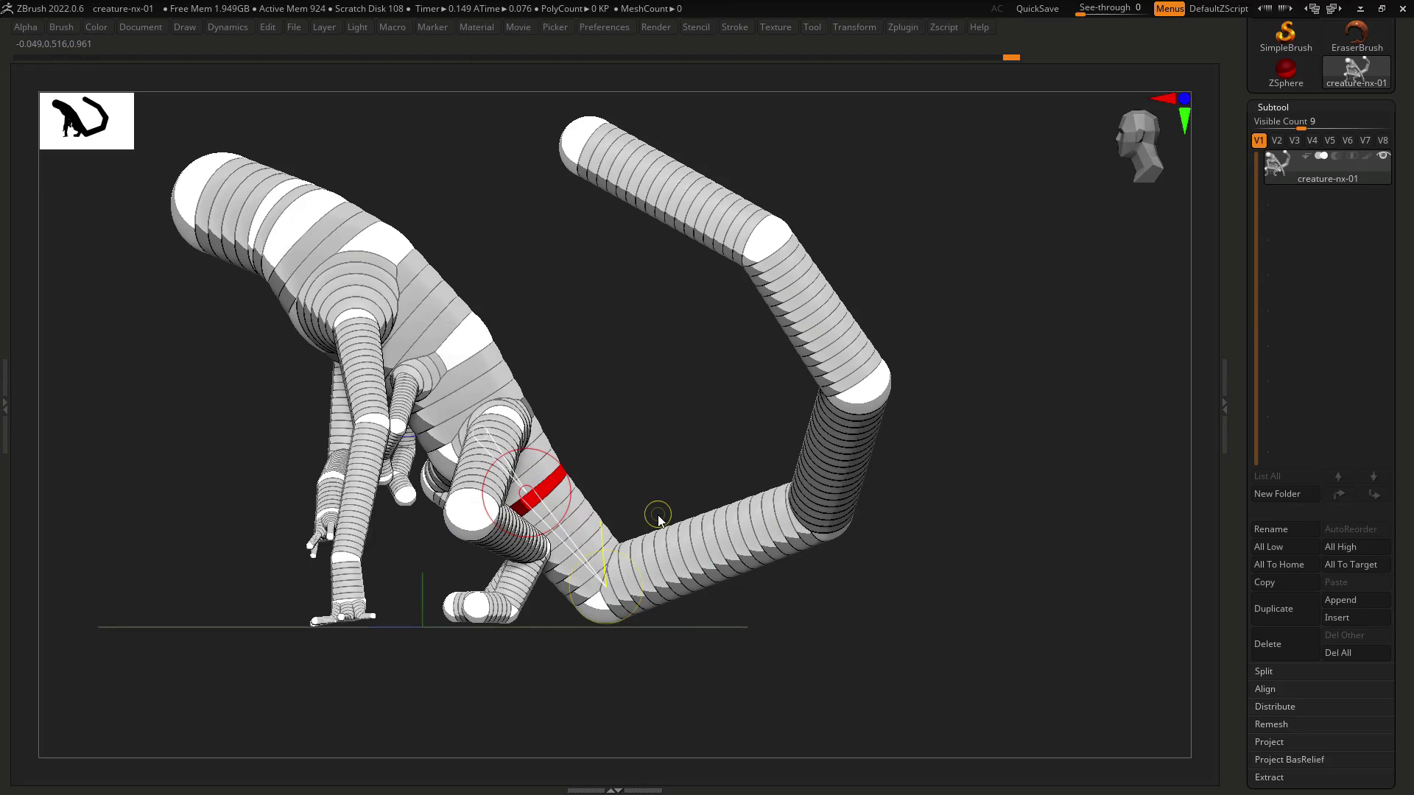
{"action": "key", "text": "ctrl+z"}
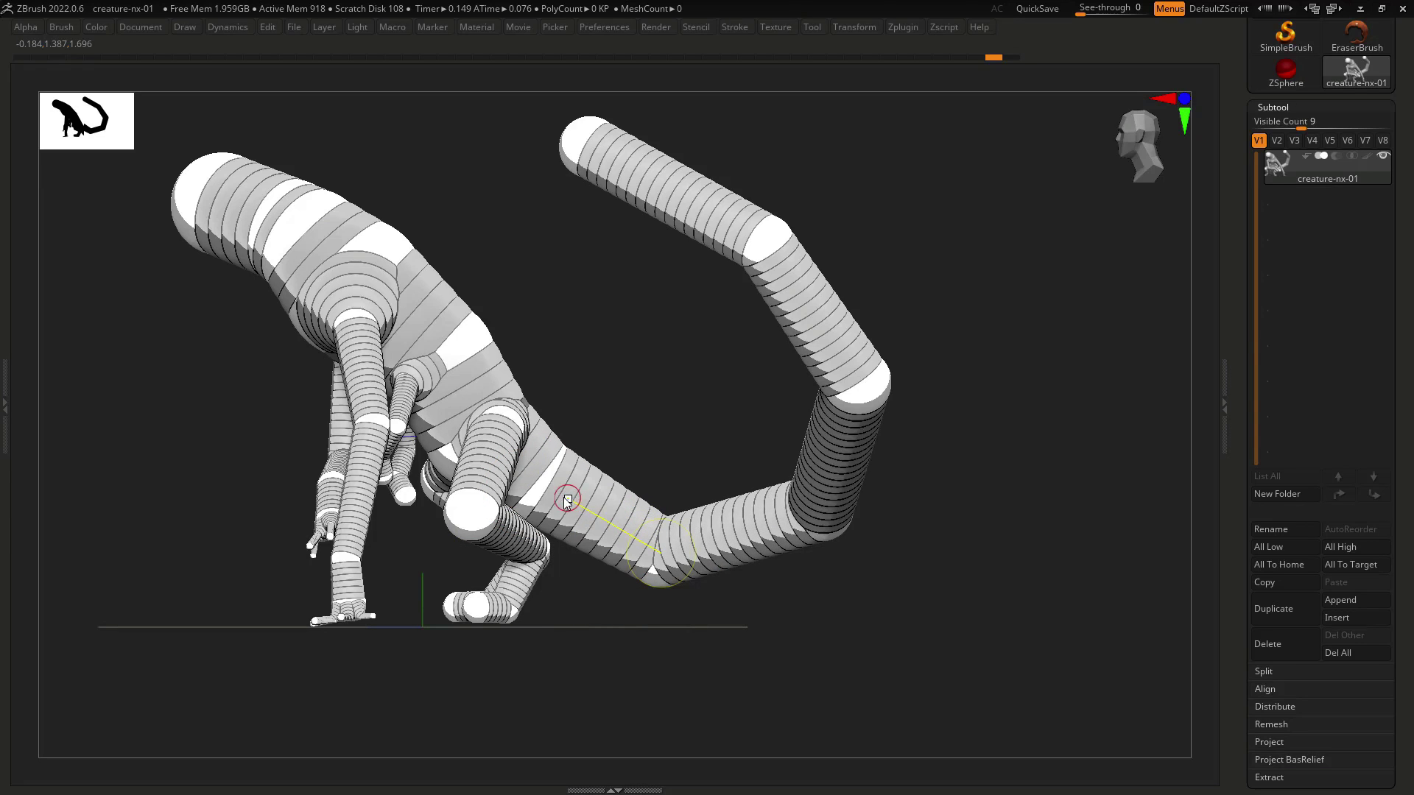
Lower the tail's base joints close to the ground in the side view and add a joint in the next segment to round the curve.
{"action": "mouse_move", "coordinate": [595, 516]}
{"action": "left_mouse_down"}
{"action": "mouse_move", "coordinate": [599, 483]}
{"action": "mouse_move", "coordinate": [542, 531]}
{"action": "left_mouse_up"}
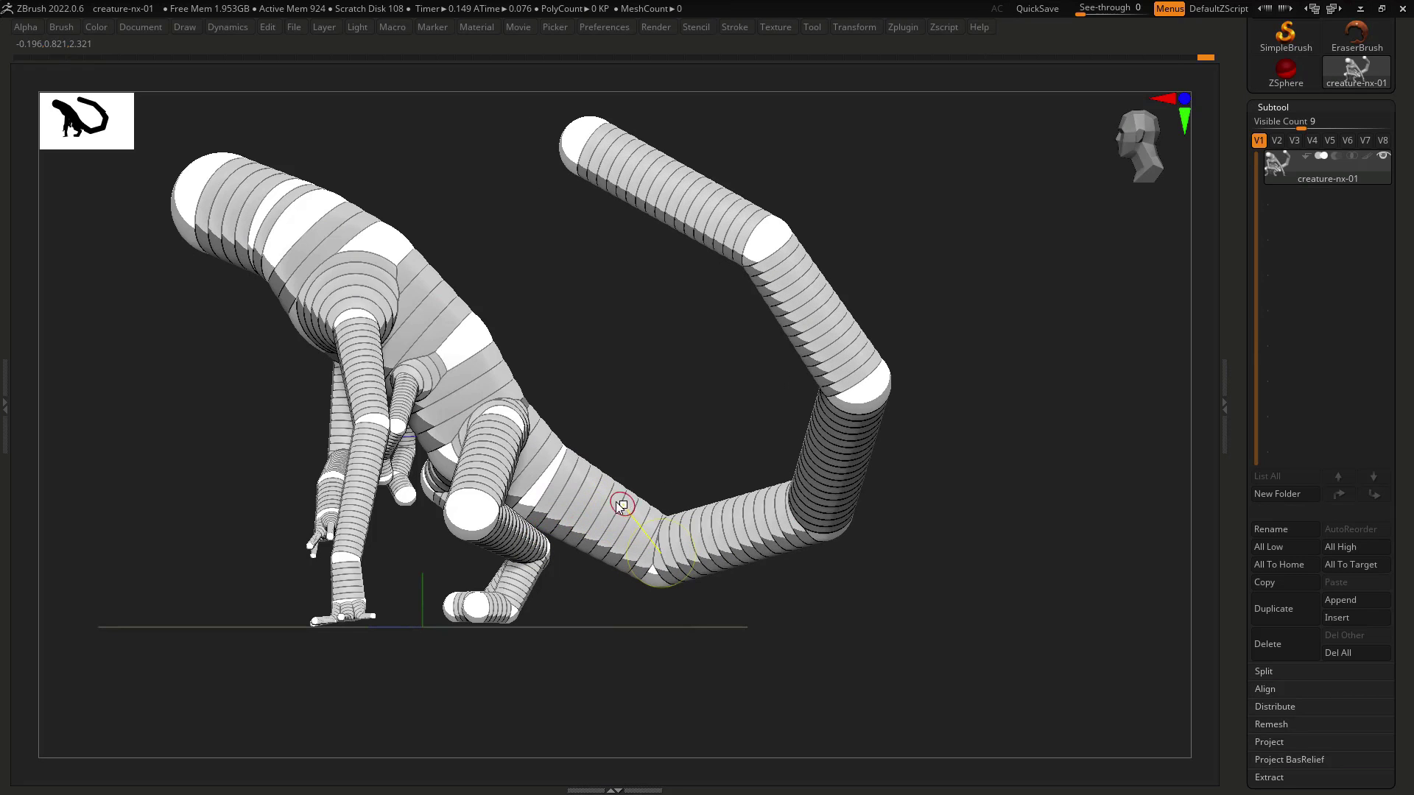
{"action": "left_click_drag", "start_coordinate": [509, 402], "coordinate": [507, 427]}
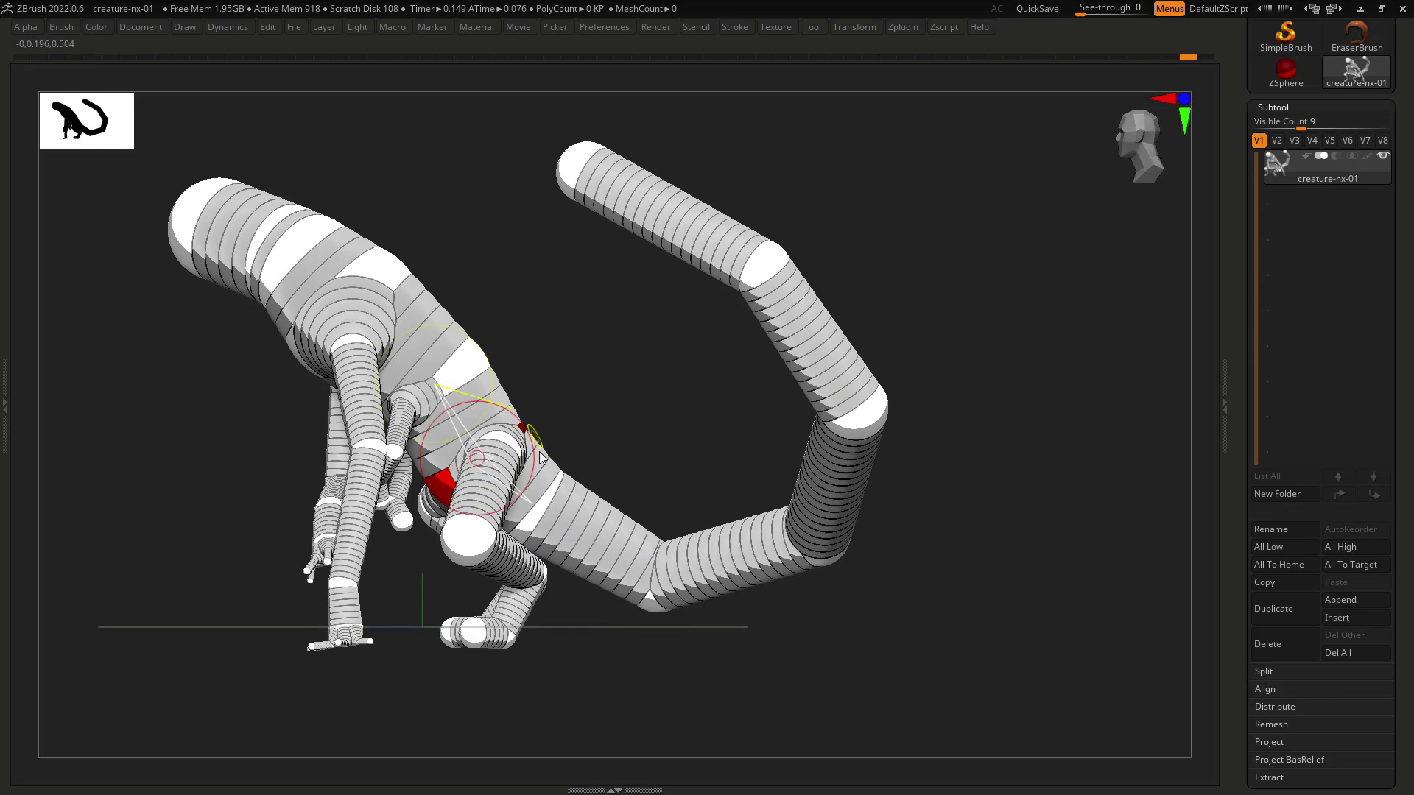
{"action": "key", "text": "ctrl+z"}
{"action": "left_click_drag", "start_coordinate": [651, 484], "coordinate": [593, 462]}
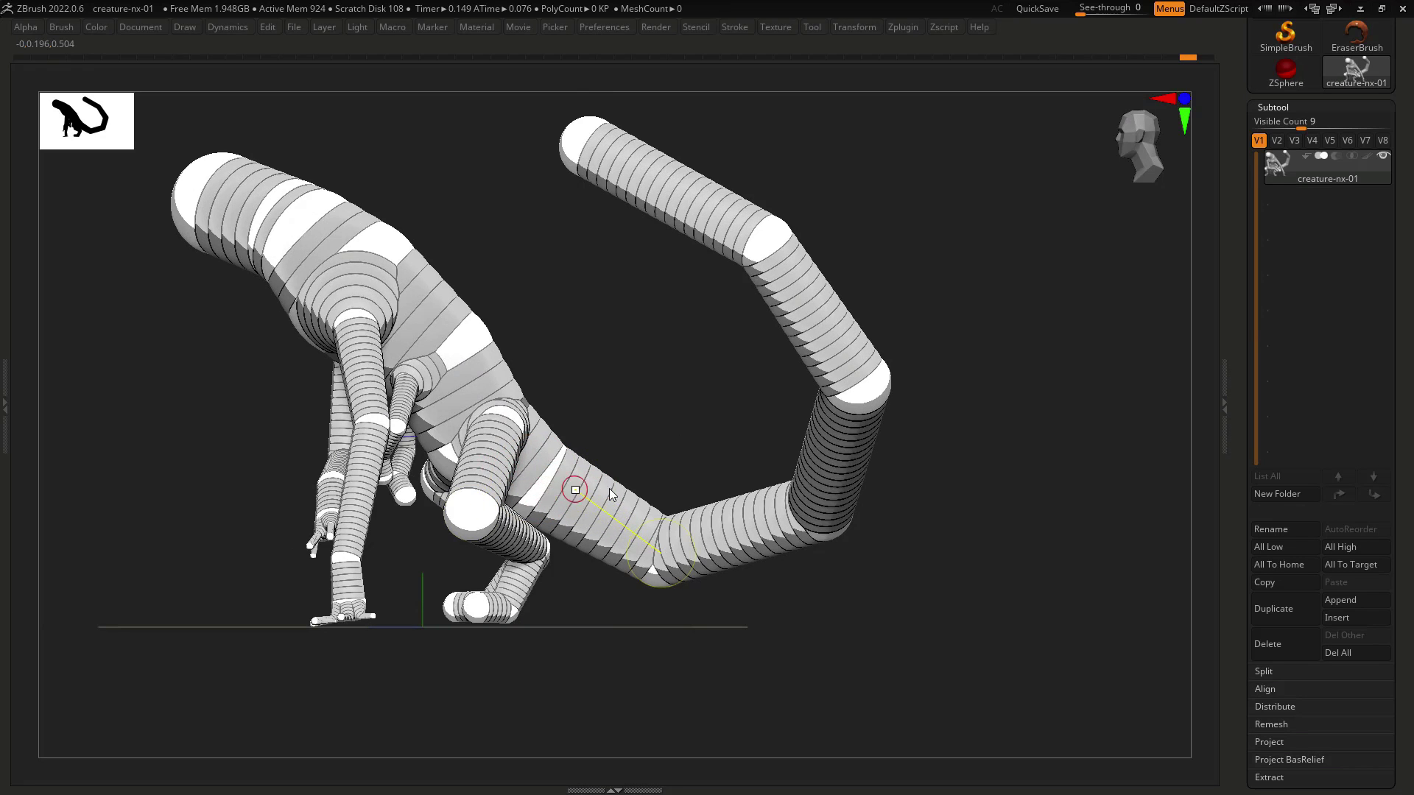
{"action": "right_click_drag", "start_coordinate": [609, 489], "coordinate": [659, 484], "text": "shift"}
{"action": "right_click_drag", "start_coordinate": [576, 540], "coordinate": [714, 509], "text": "shift"}
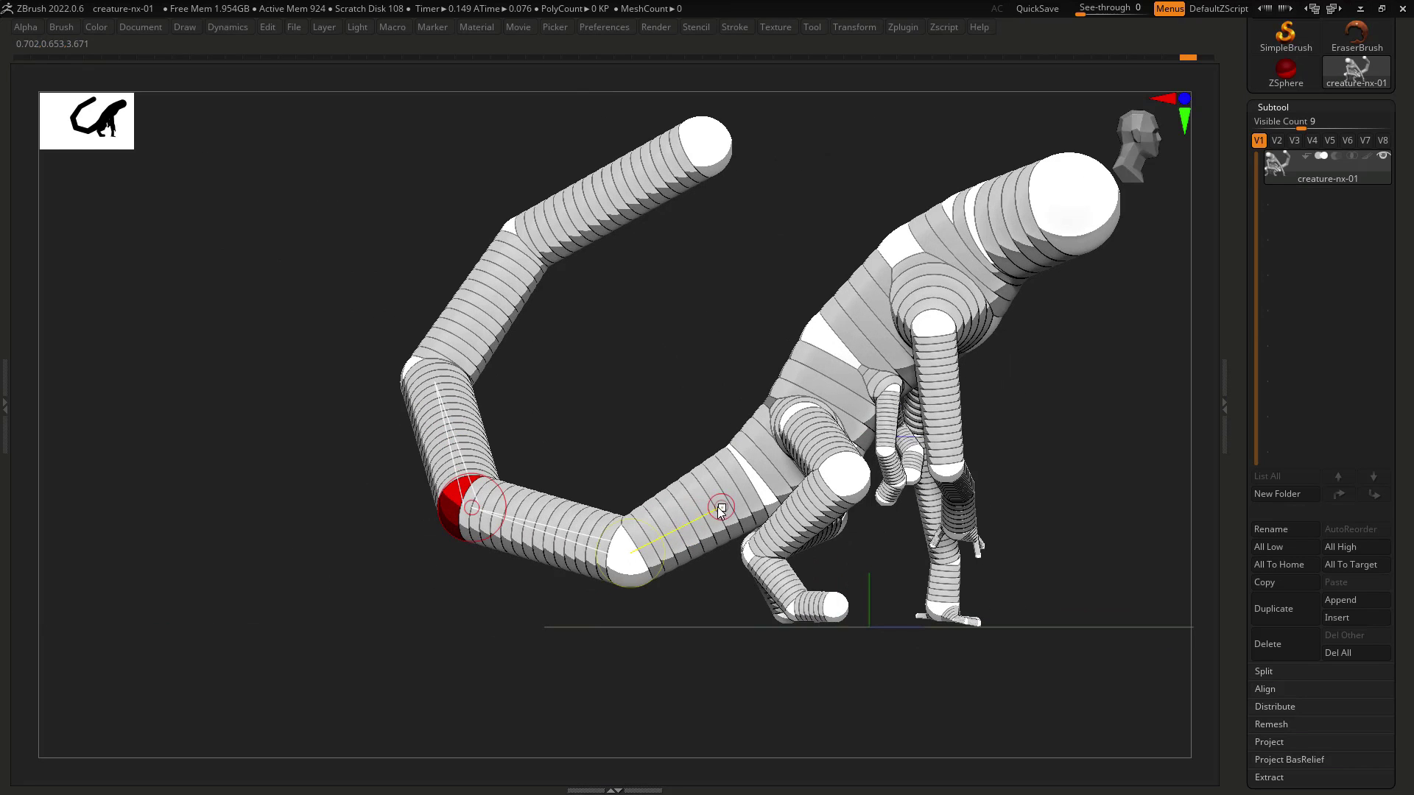
{"action": "left_click_drag", "start_coordinate": [715, 510], "coordinate": [564, 576]}
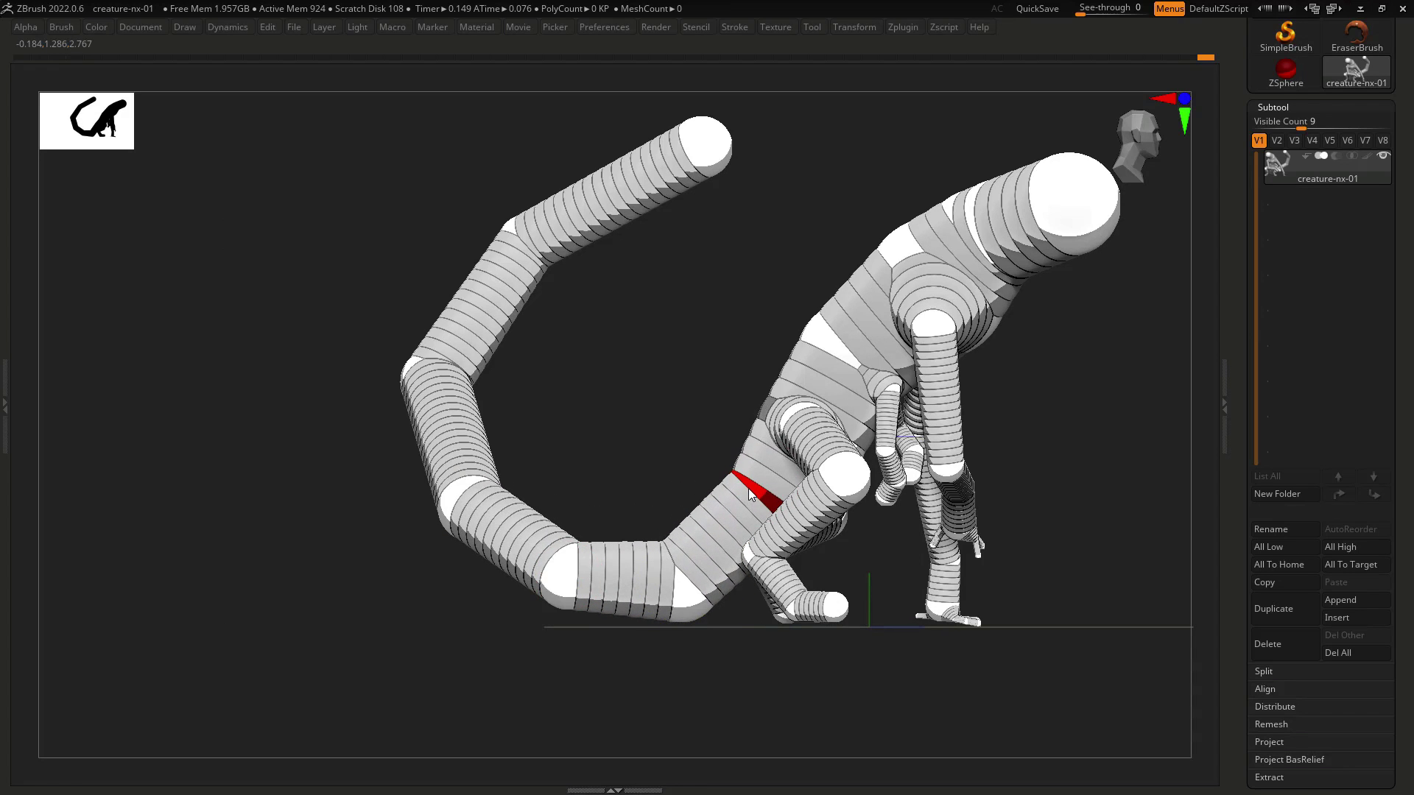
{"action": "left_click_drag", "start_coordinate": [705, 501], "coordinate": [634, 506]}
{"action": "left_click_drag", "start_coordinate": [895, 587], "coordinate": [807, 578]}
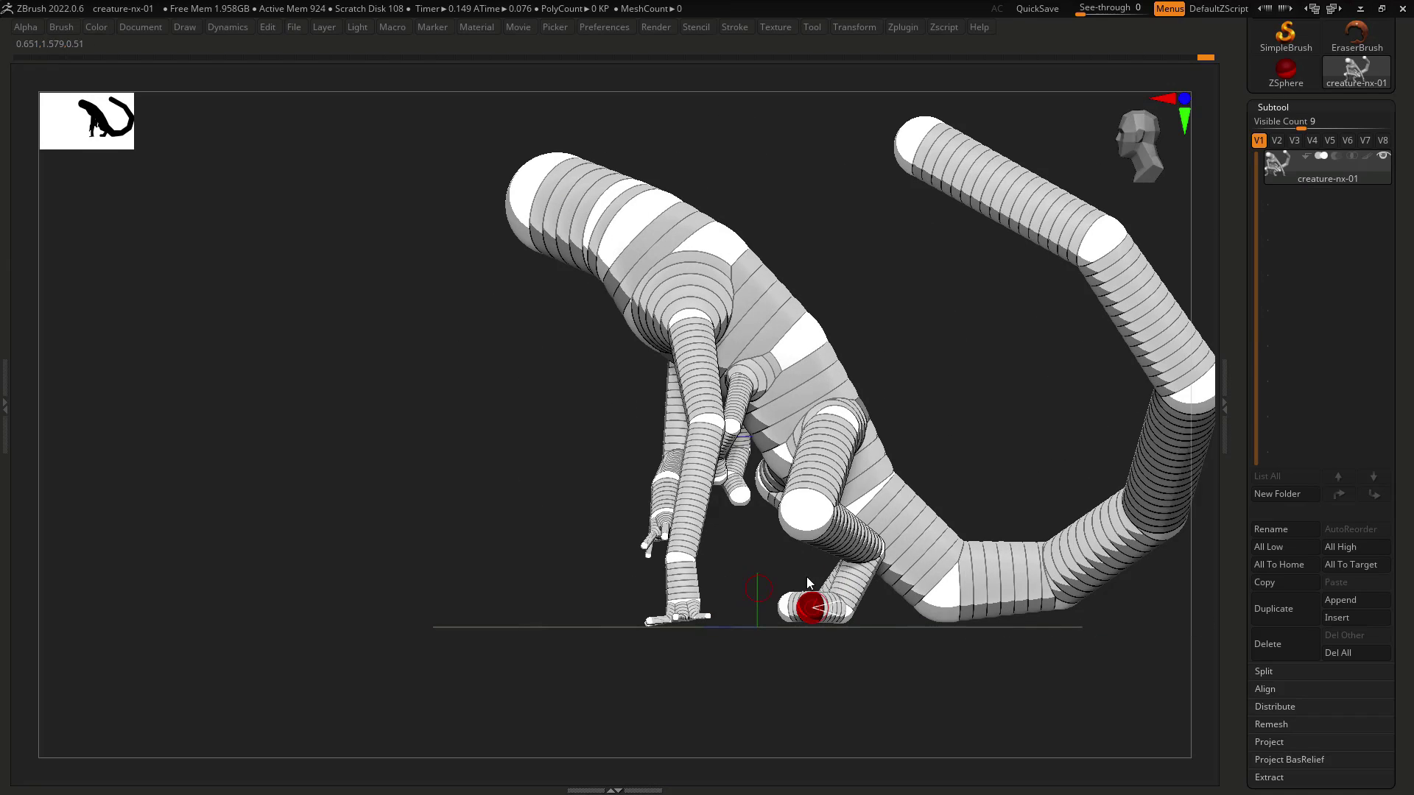
{"action": "left_click_drag", "start_coordinate": [949, 452], "coordinate": [932, 529]}
{"action": "key", "text": "ctrl+z"}
{"action": "left_click_drag", "start_coordinate": [846, 464], "coordinate": [945, 630]}
{"action": "key", "text": "ctrl+z"}
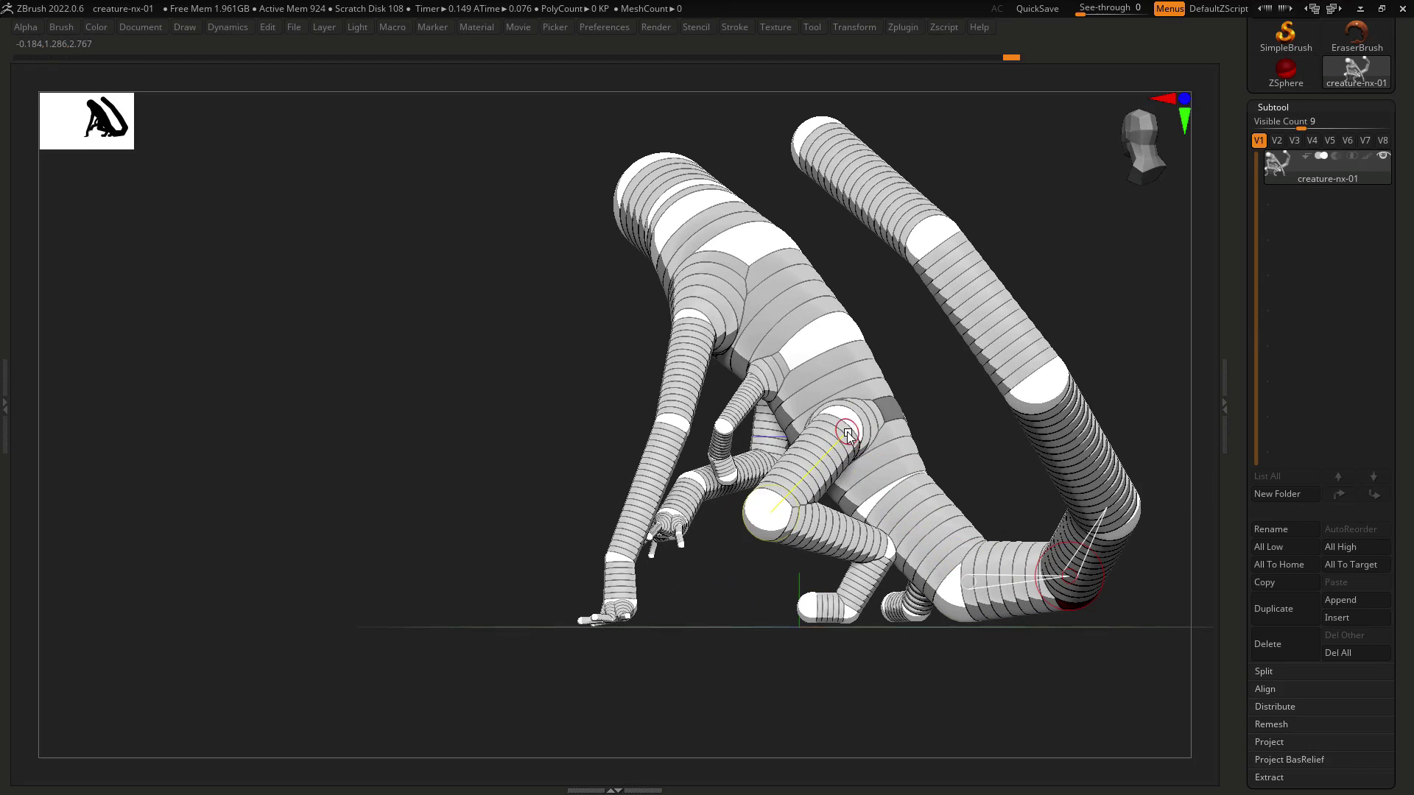
{"action": "left_click_drag", "start_coordinate": [845, 431], "coordinate": [1059, 618]}
{"action": "key", "text": "ctrl+z"}
Try to raise the shins and feet of both legs from the side view, turning around to reach each leg.
{"action": "left_click_drag", "start_coordinate": [930, 464], "coordinate": [852, 455]}
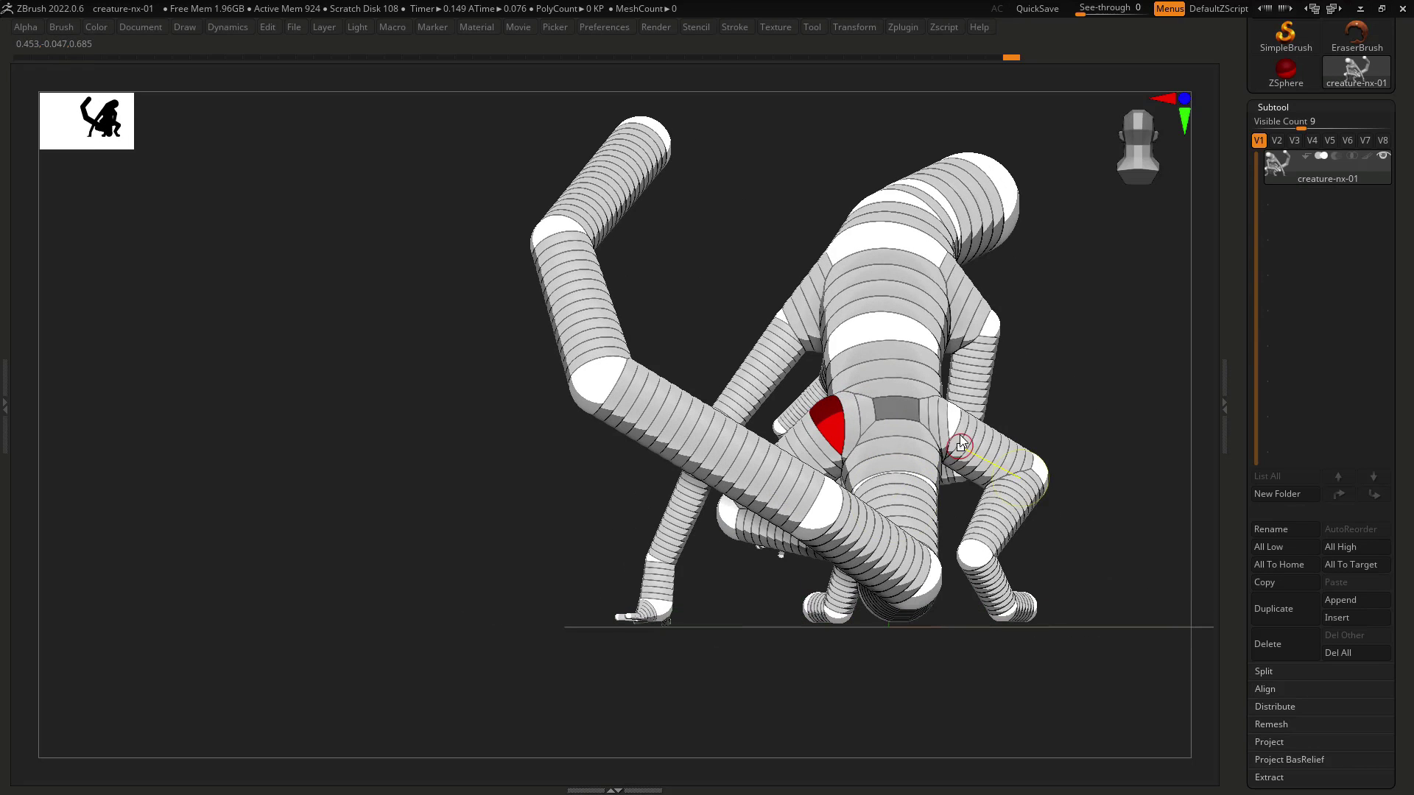
{"action": "left_click_drag", "start_coordinate": [1072, 537], "coordinate": [915, 526]}
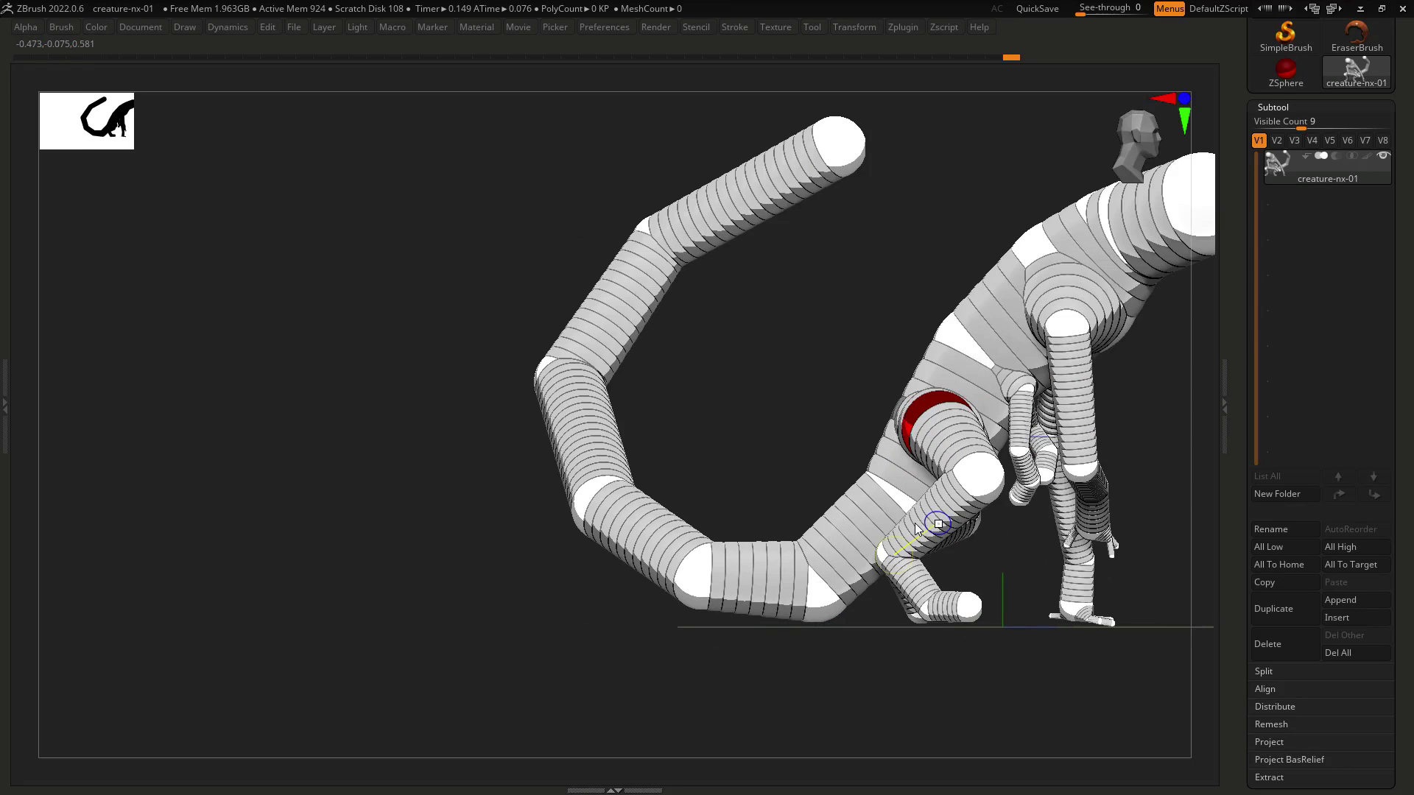
{"action": "right_click_drag", "start_coordinate": [892, 503], "coordinate": [722, 492], "text": "alt"}
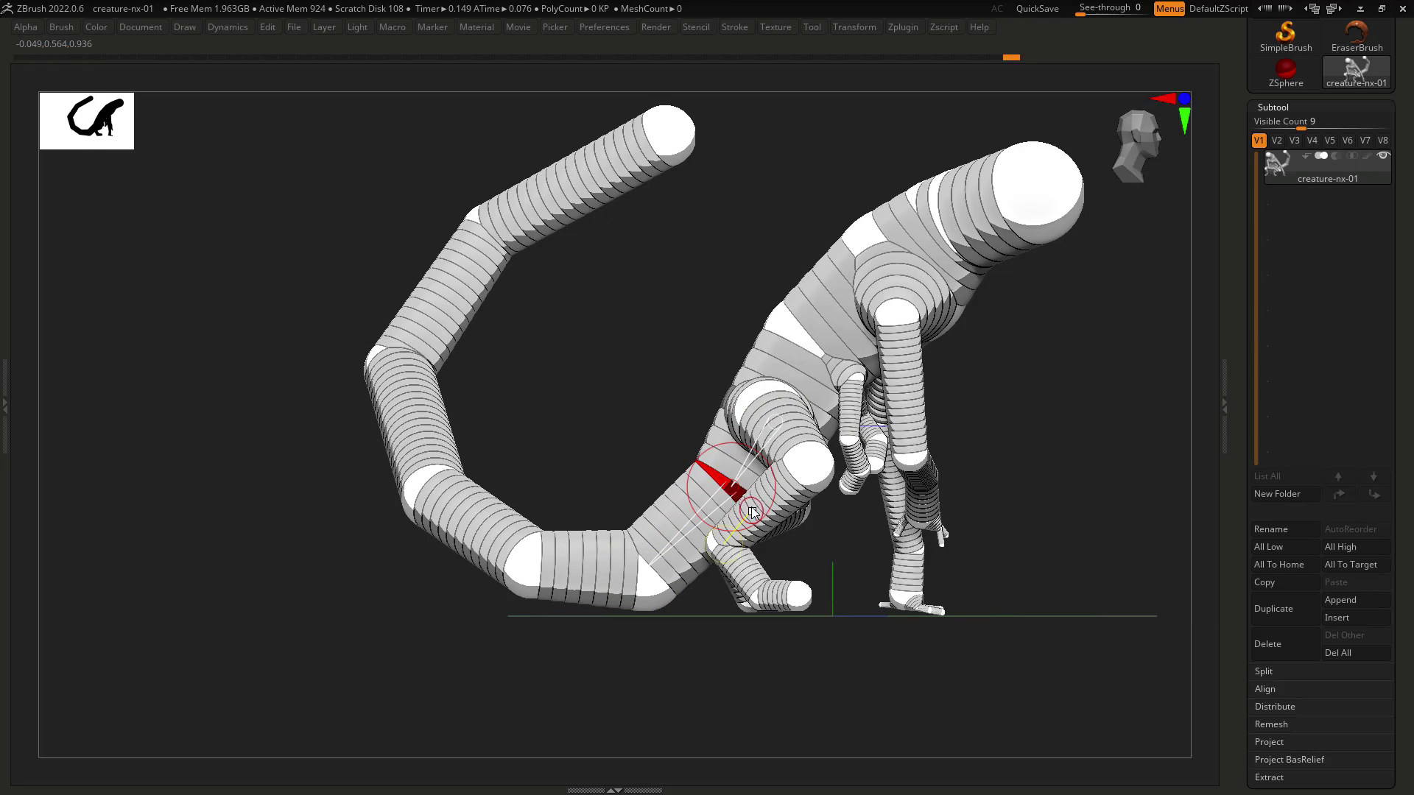
{"action": "left_click_drag", "start_coordinate": [756, 508], "coordinate": [739, 480]}
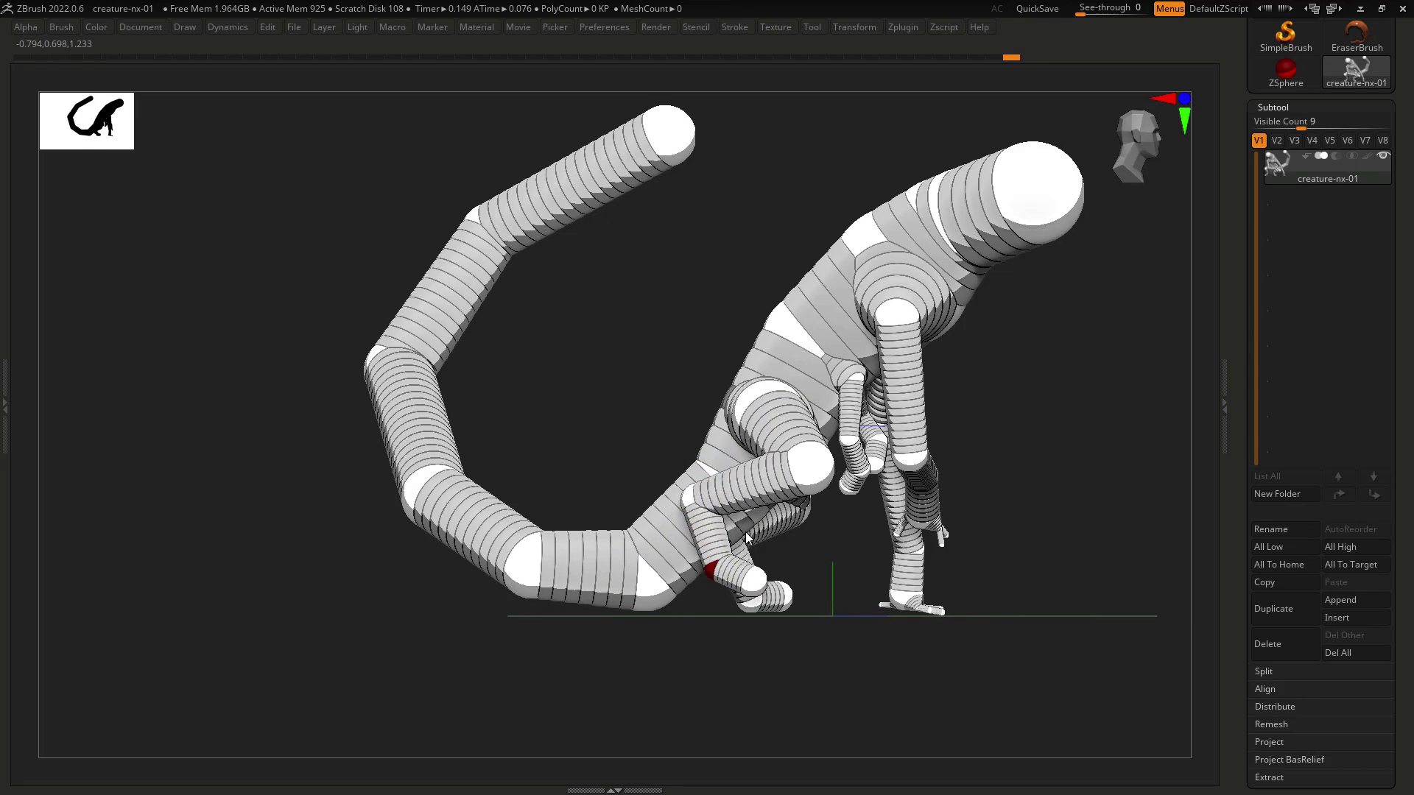
{"action": "left_click_drag", "start_coordinate": [742, 532], "coordinate": [760, 545]}
{"action": "right_click_drag", "start_coordinate": [759, 545], "coordinate": [639, 540], "text": "shift"}
{"action": "left_click_drag", "start_coordinate": [685, 524], "coordinate": [721, 478]}
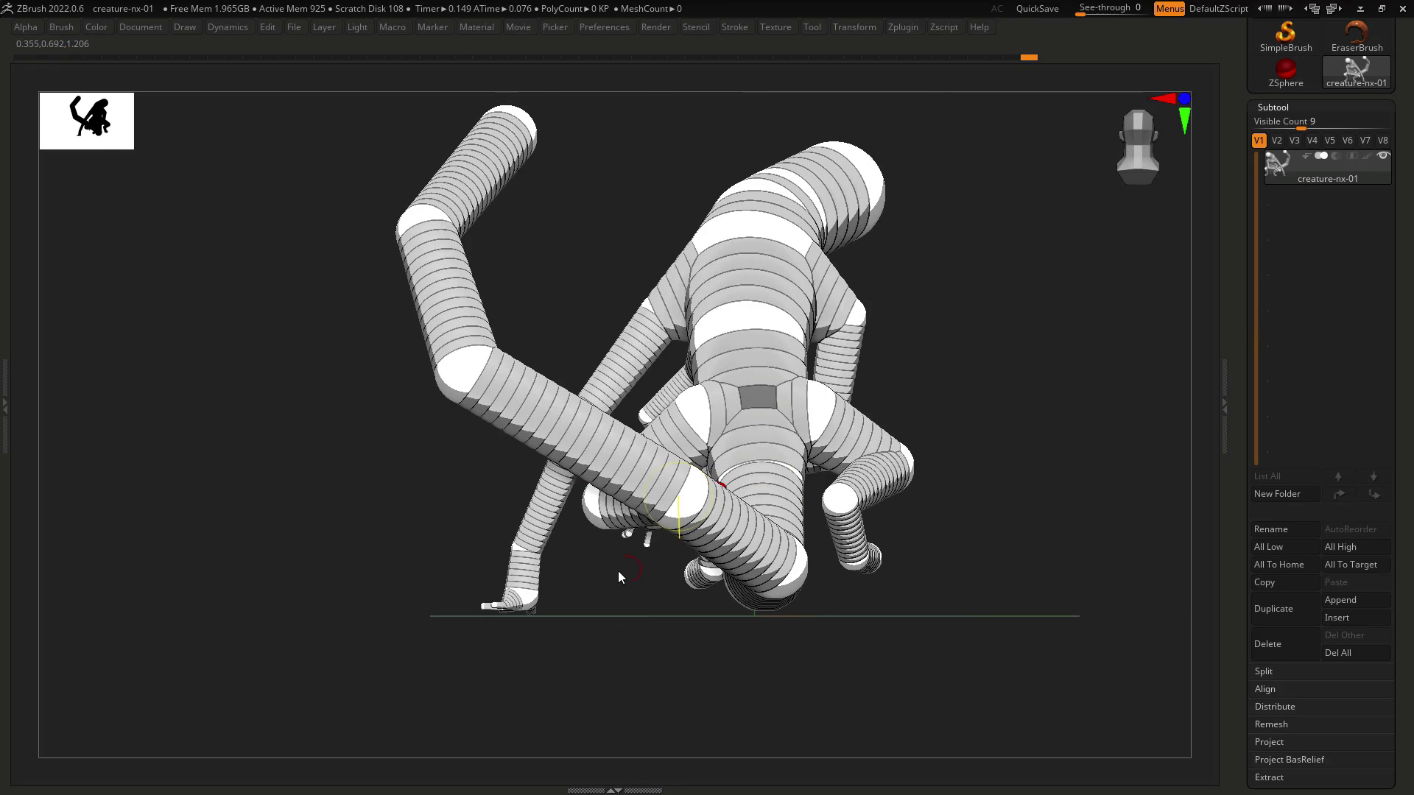
Check the changed legs from the front and side, and undo the leg adjustments.
{"action": "left_click_drag", "start_coordinate": [617, 571], "coordinate": [829, 457]}
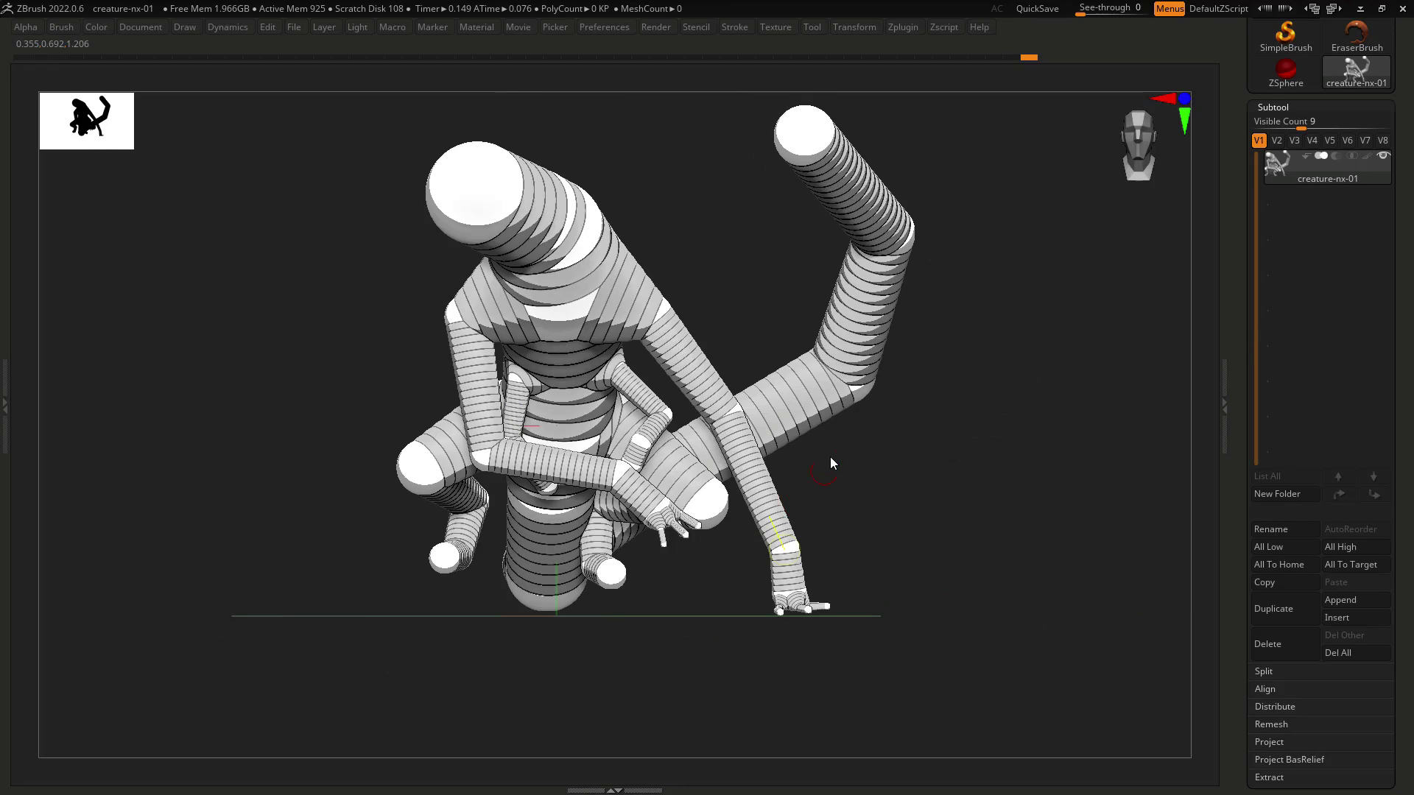
{"action": "left_click_drag", "start_coordinate": [790, 571], "coordinate": [874, 615]}
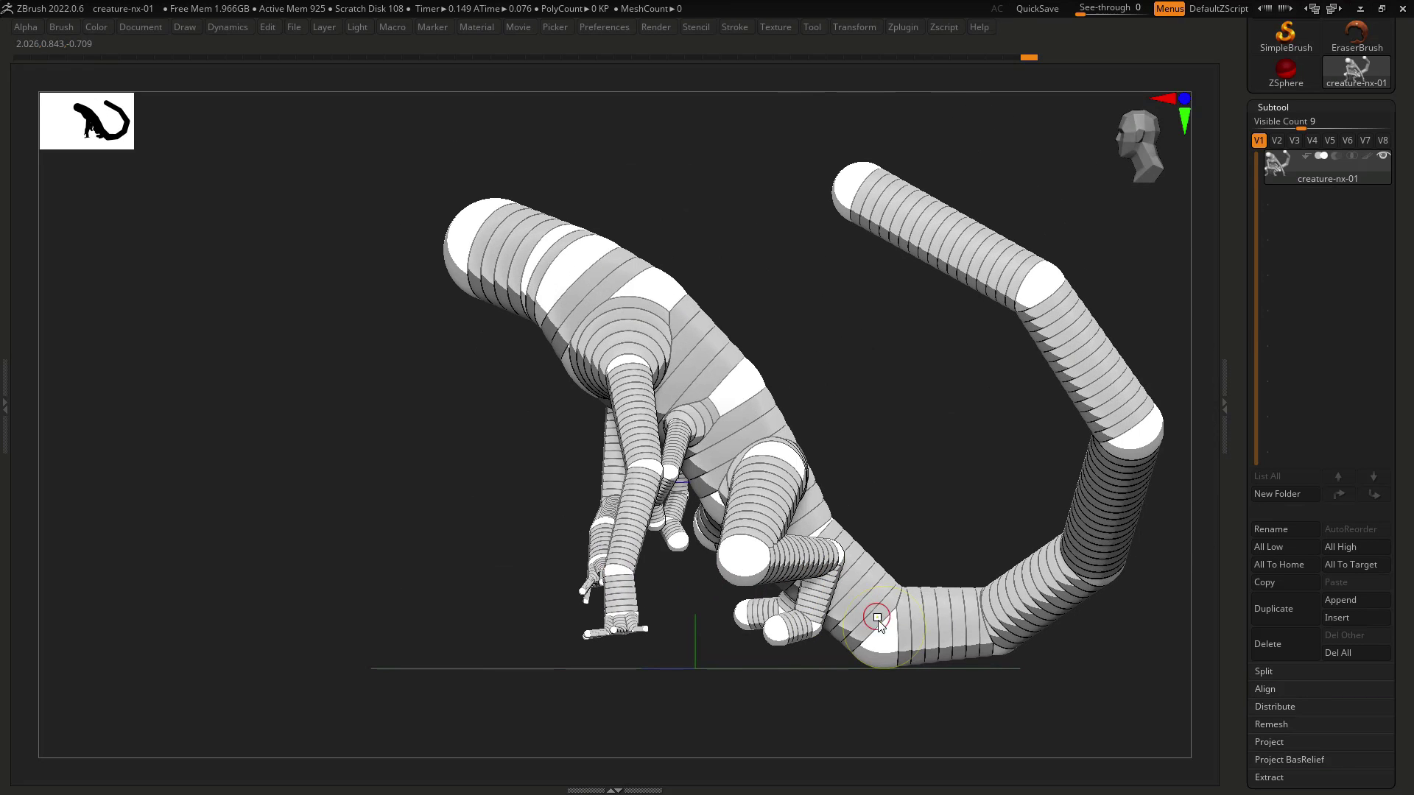
{"action": "left_click_drag", "start_coordinate": [971, 617], "coordinate": [926, 592]}
{"action": "left_click_drag", "start_coordinate": [869, 486], "coordinate": [892, 564]}
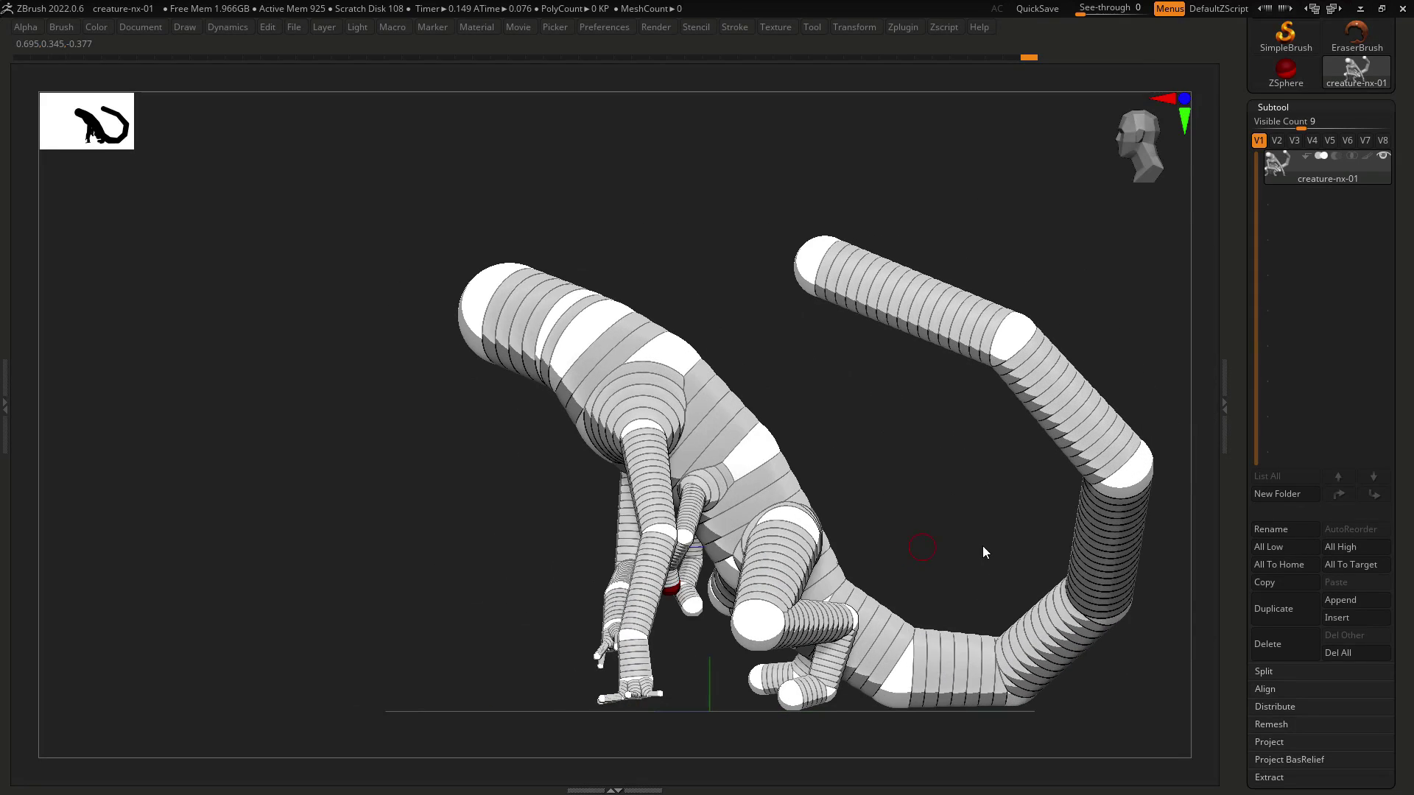
{"action": "left_click_drag", "start_coordinate": [990, 546], "coordinate": [1027, 545], "text": "shift"}
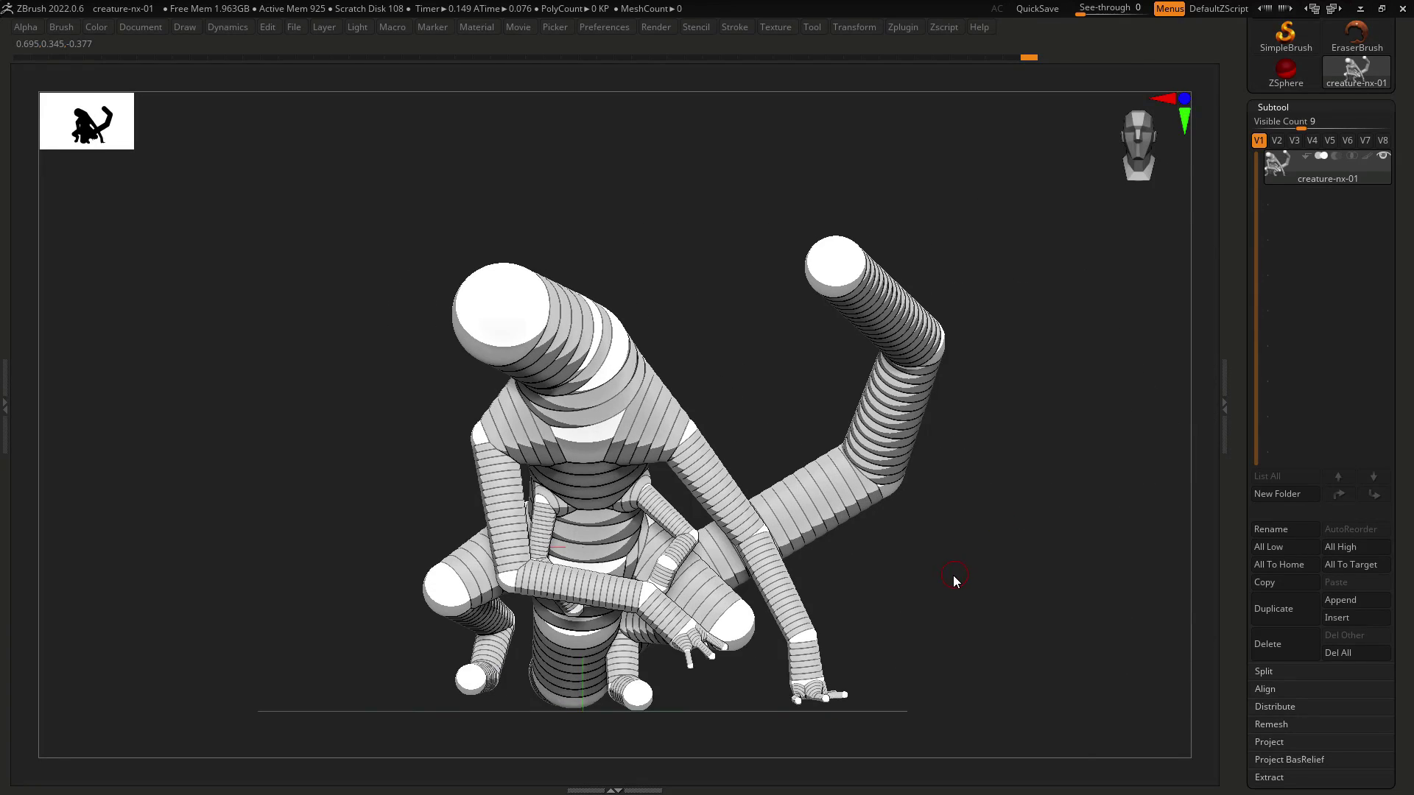
{"action": "left_click_drag", "start_coordinate": [953, 575], "coordinate": [949, 581]}
{"action": "key", "text": "ctrl+z"}
{"action": "key", "text": "ctrl+z"}
{"action": "key", "text": "ctrl+z"}
{"action": "key", "text": "ctrl+z"}
{"action": "key", "text": "ctrl+z"}
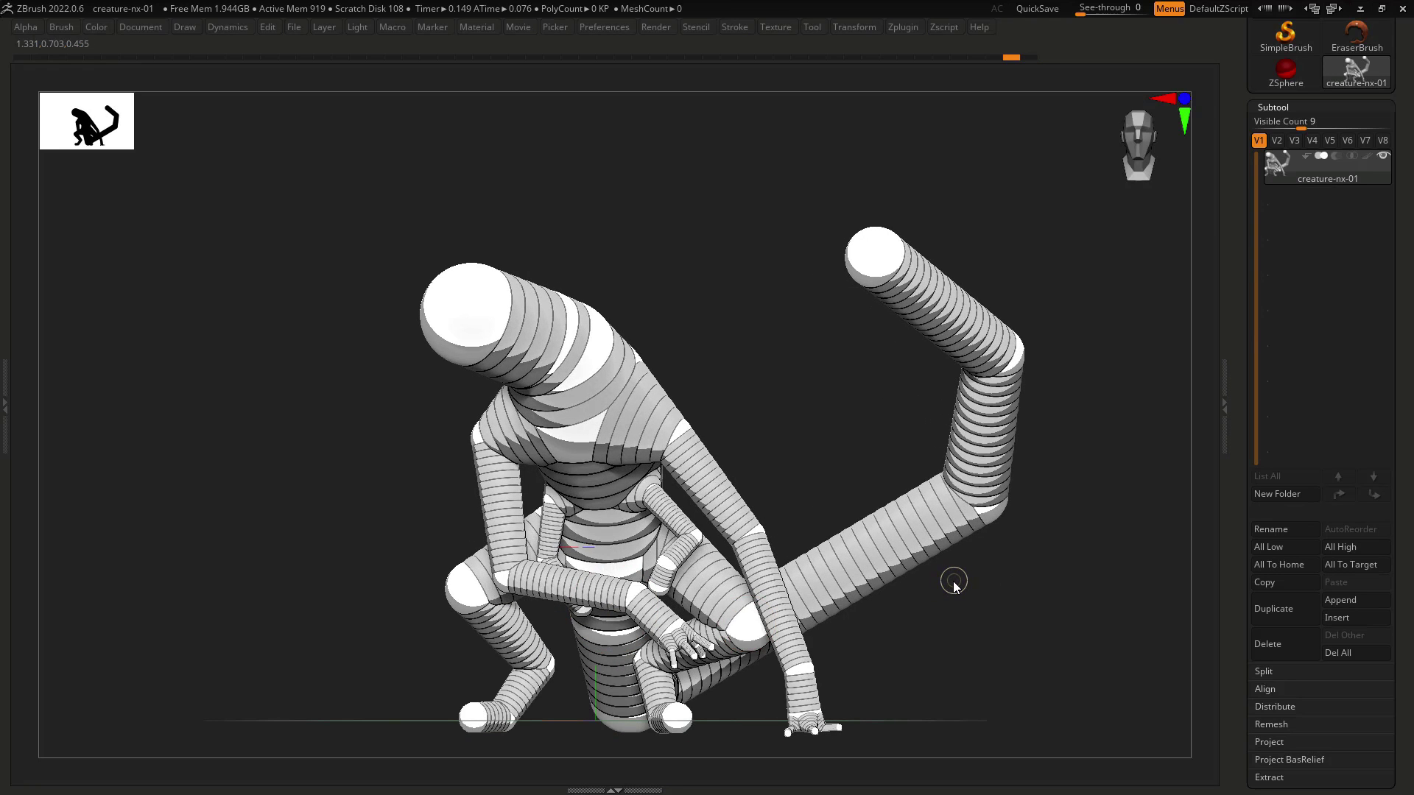
Lower the tail's base joint in the side view so the first segments lie along the ground, and check the curve from the front.
{"action": "left_click_drag", "start_coordinate": [965, 625], "coordinate": [813, 542], "text": "shift"}
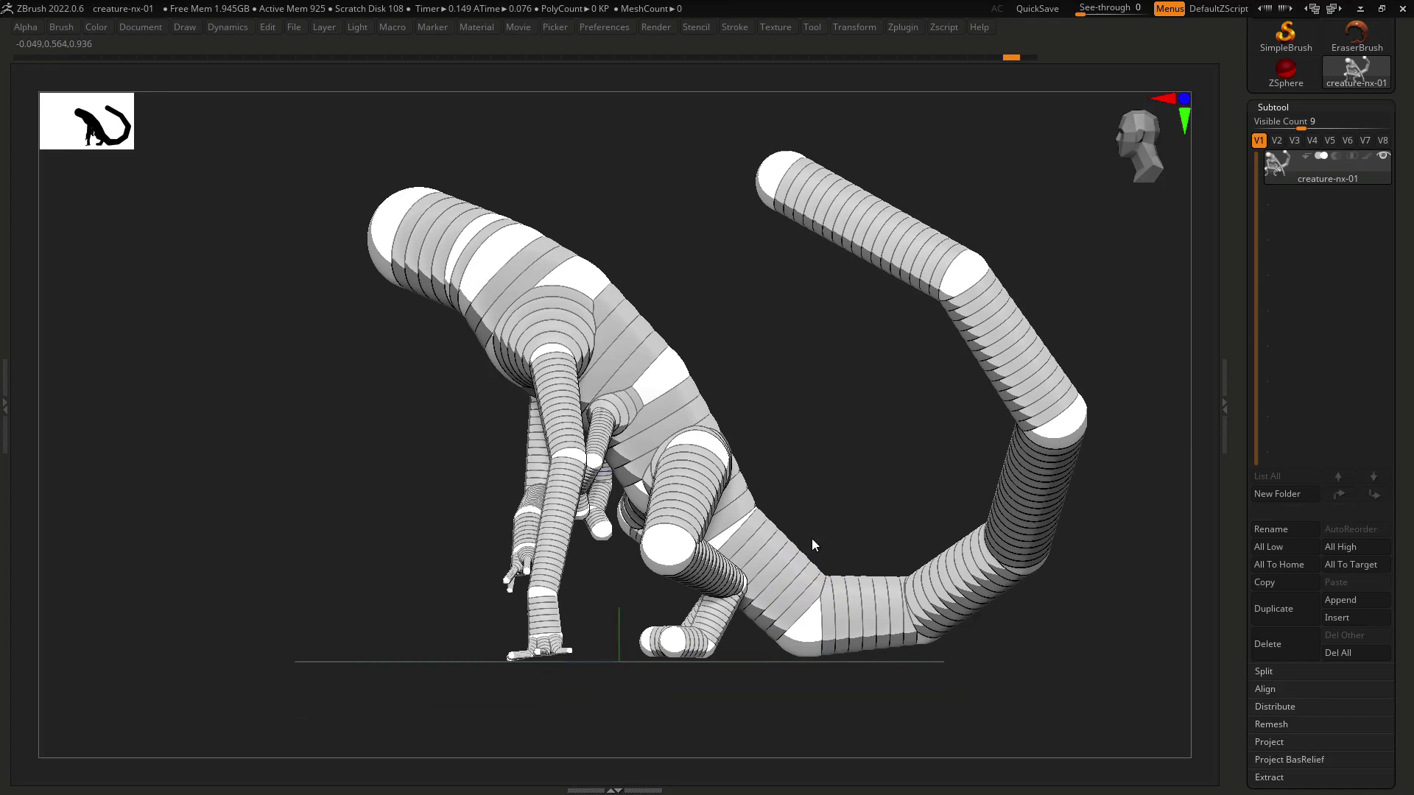
{"action": "mouse_move", "coordinate": [799, 630]}
{"action": "left_mouse_down"}
{"action": "mouse_move", "coordinate": [746, 589]}
{"action": "mouse_move", "coordinate": [761, 582]}
{"action": "mouse_move", "coordinate": [794, 618]}
{"action": "left_mouse_up"}
{"action": "left_click_drag", "start_coordinate": [899, 637], "coordinate": [713, 631], "text": "shift"}
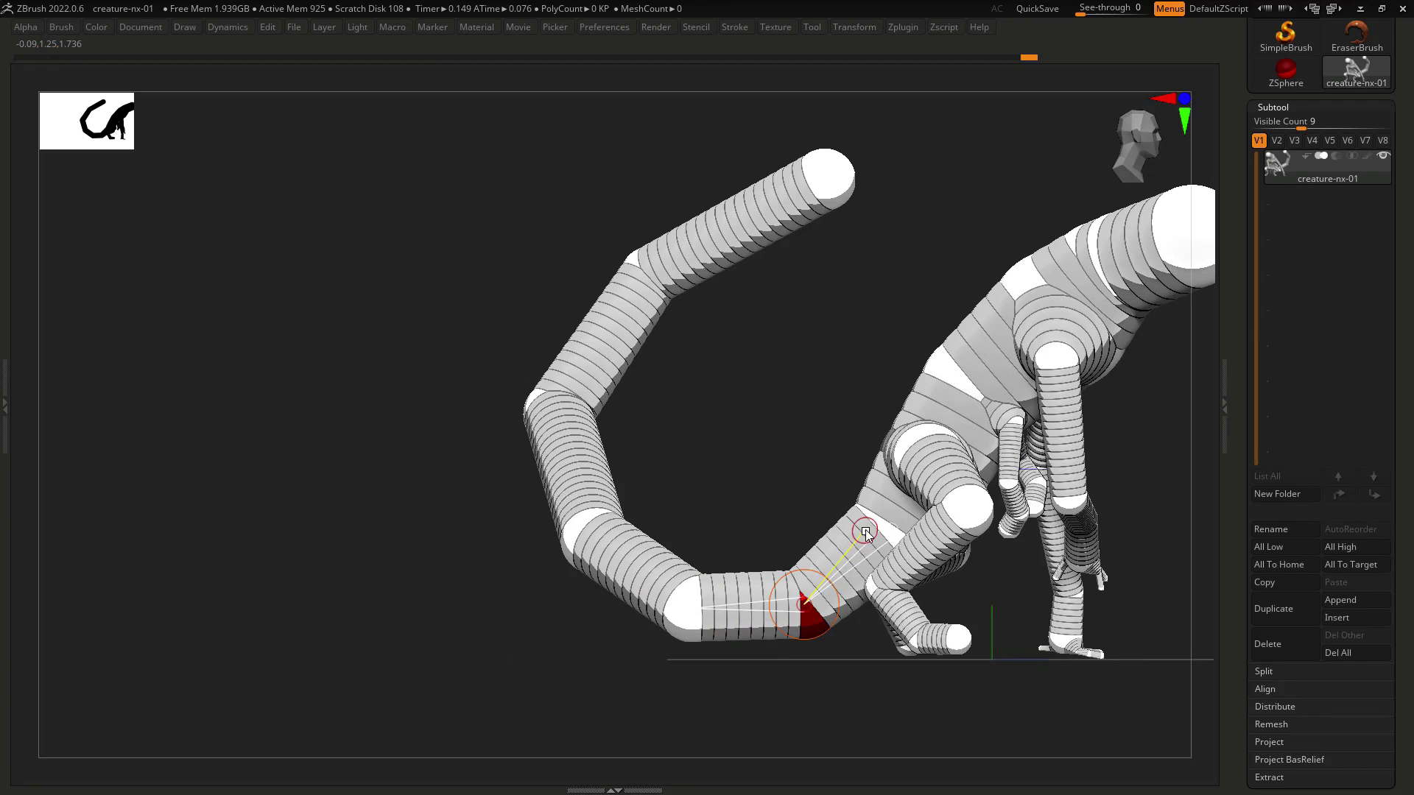
{"action": "left_click_drag", "start_coordinate": [805, 622], "coordinate": [815, 630]}
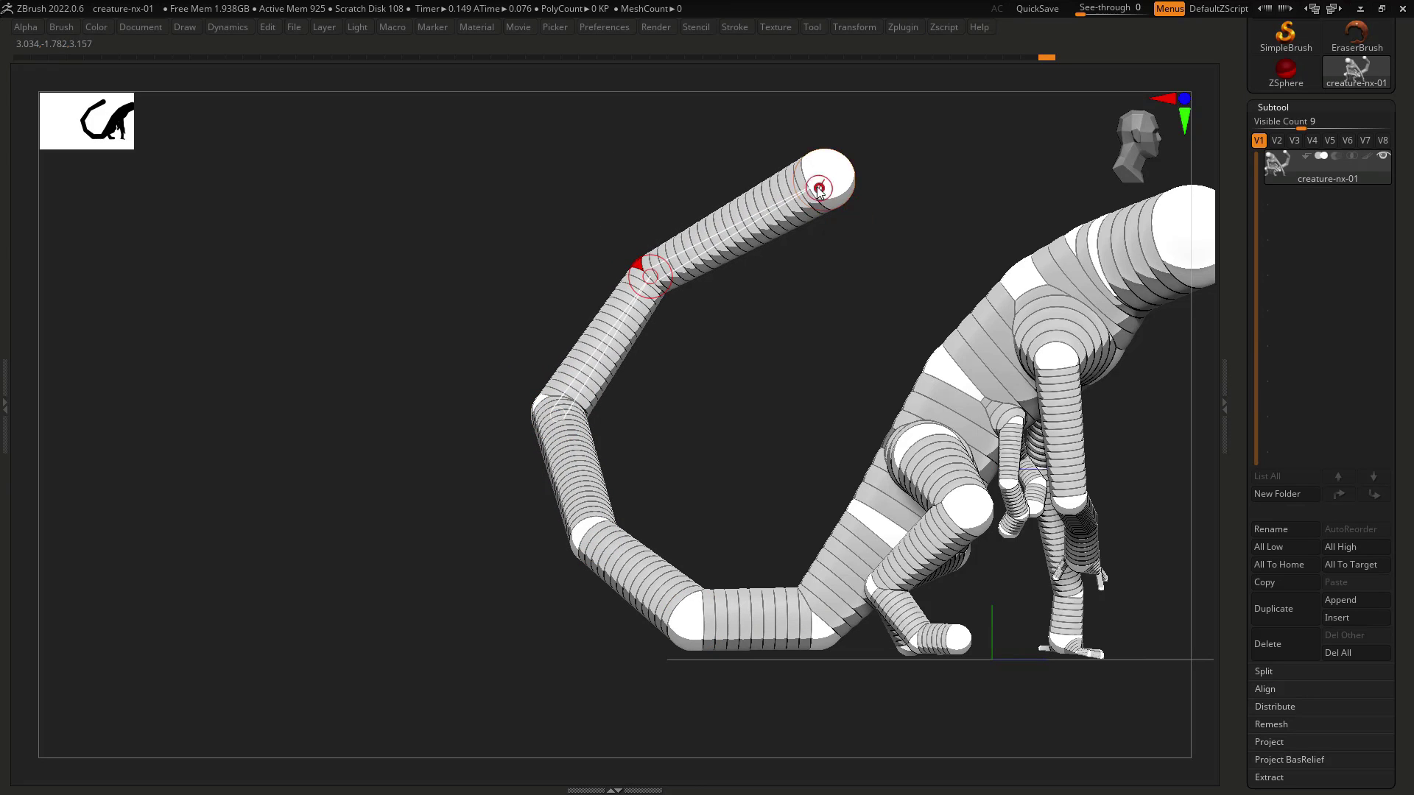
{"action": "left_click_drag", "start_coordinate": [779, 416], "coordinate": [727, 438]}
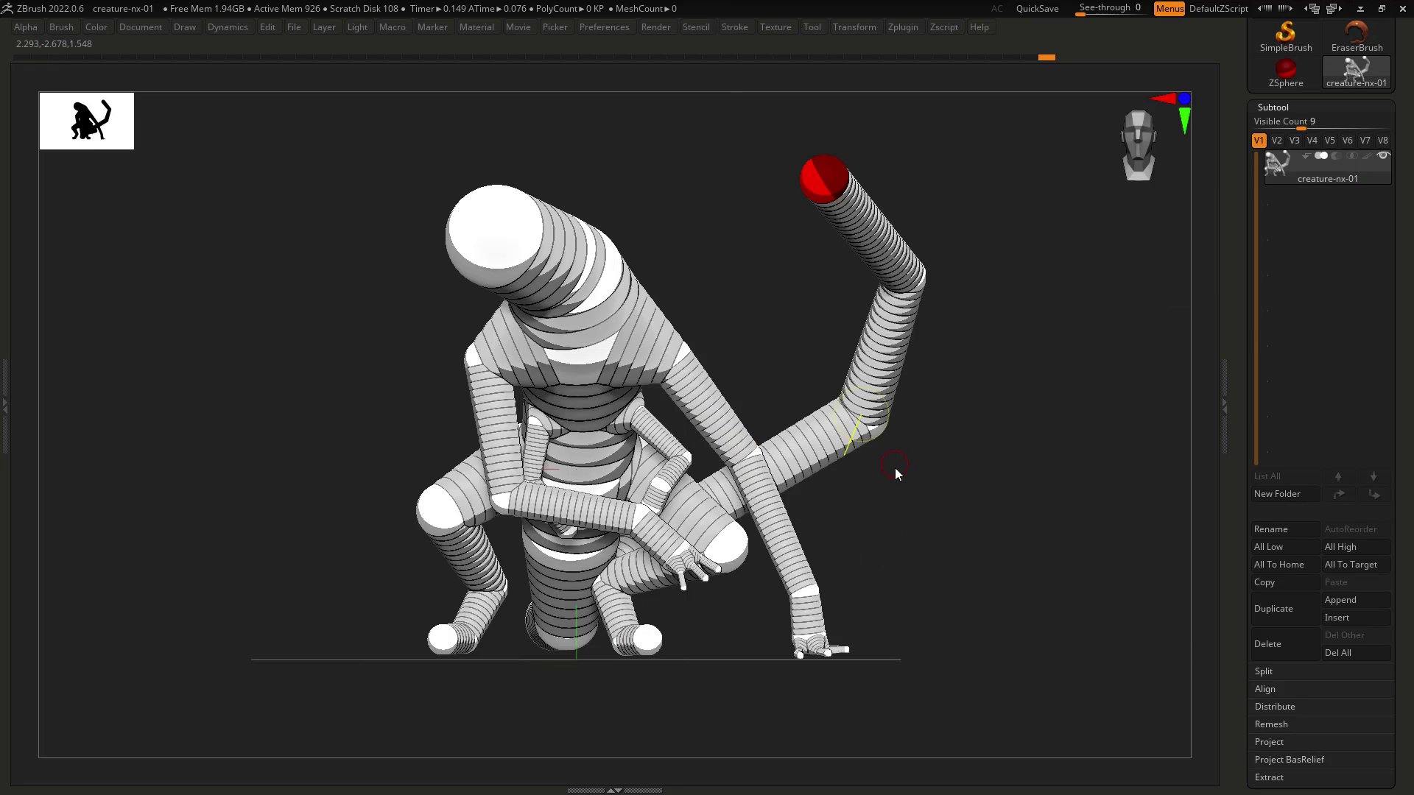
{"action": "left_click_drag", "start_coordinate": [895, 467], "coordinate": [903, 396]}
{"action": "left_click_drag", "start_coordinate": [914, 520], "coordinate": [969, 474]}
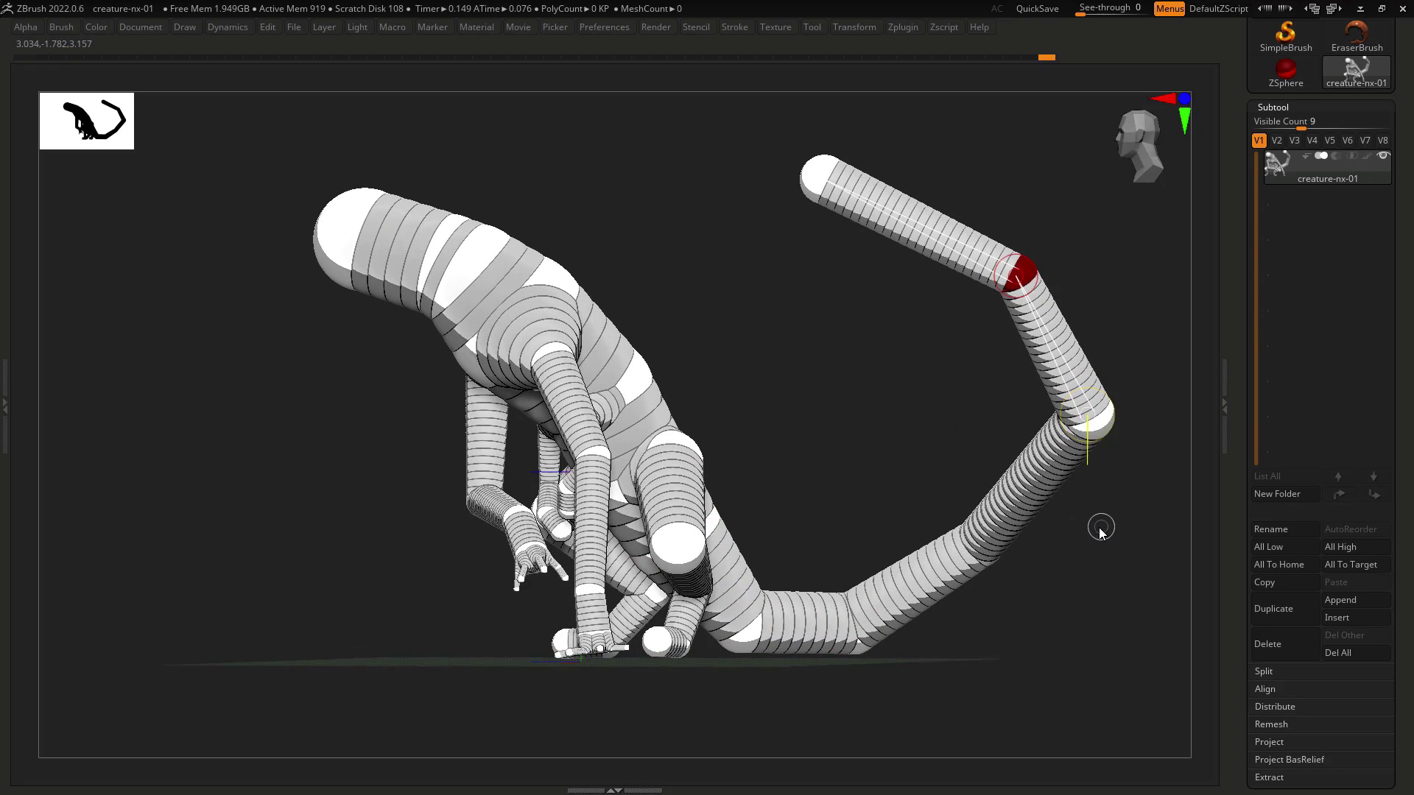
{"action": "left_click_drag", "start_coordinate": [1097, 524], "coordinate": [1019, 552]}
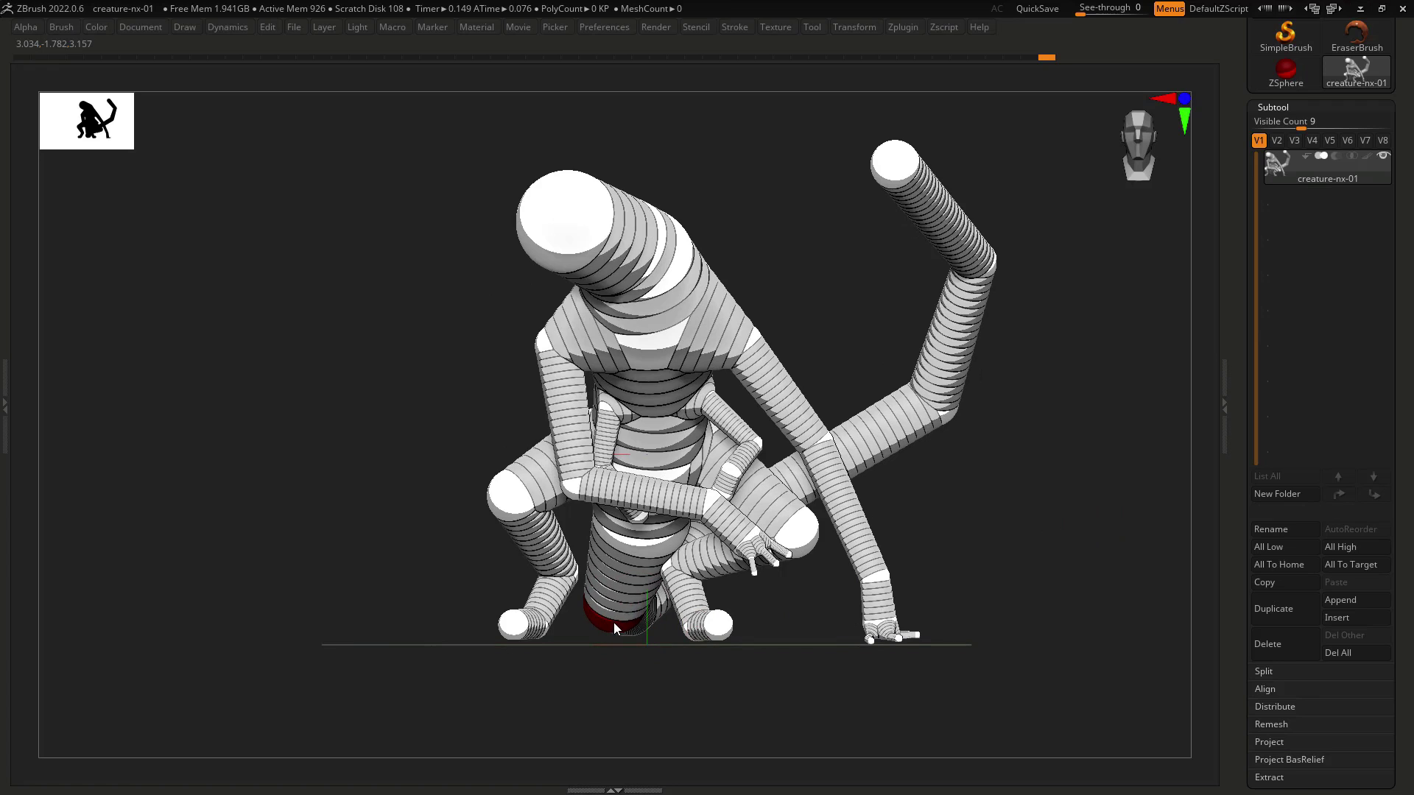
Try to shift the tail's two base joints sideways under the hips, using the front view and a view from above.
{"action": "left_click_drag", "start_coordinate": [614, 627], "coordinate": [649, 628]}
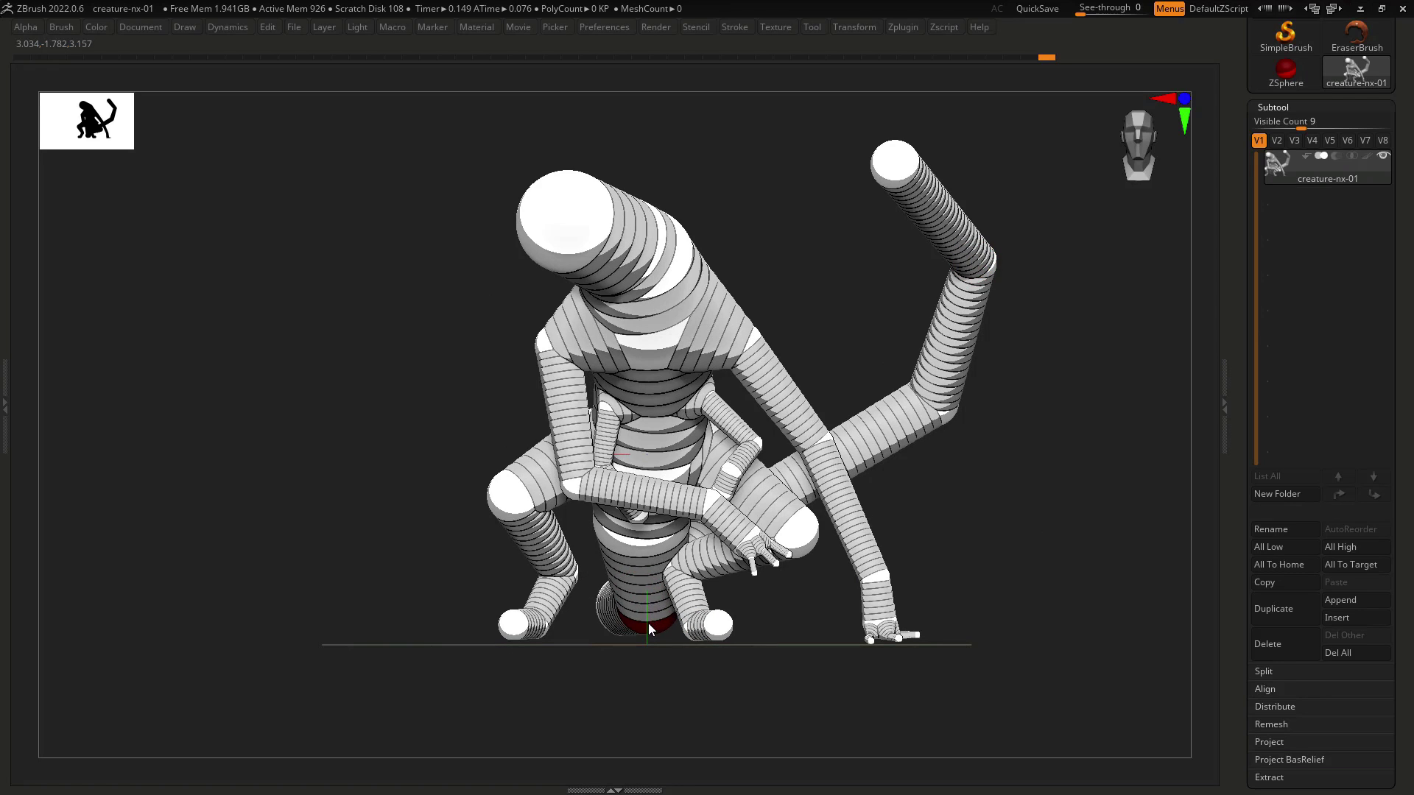
{"action": "left_click", "coordinate": [630, 538]}
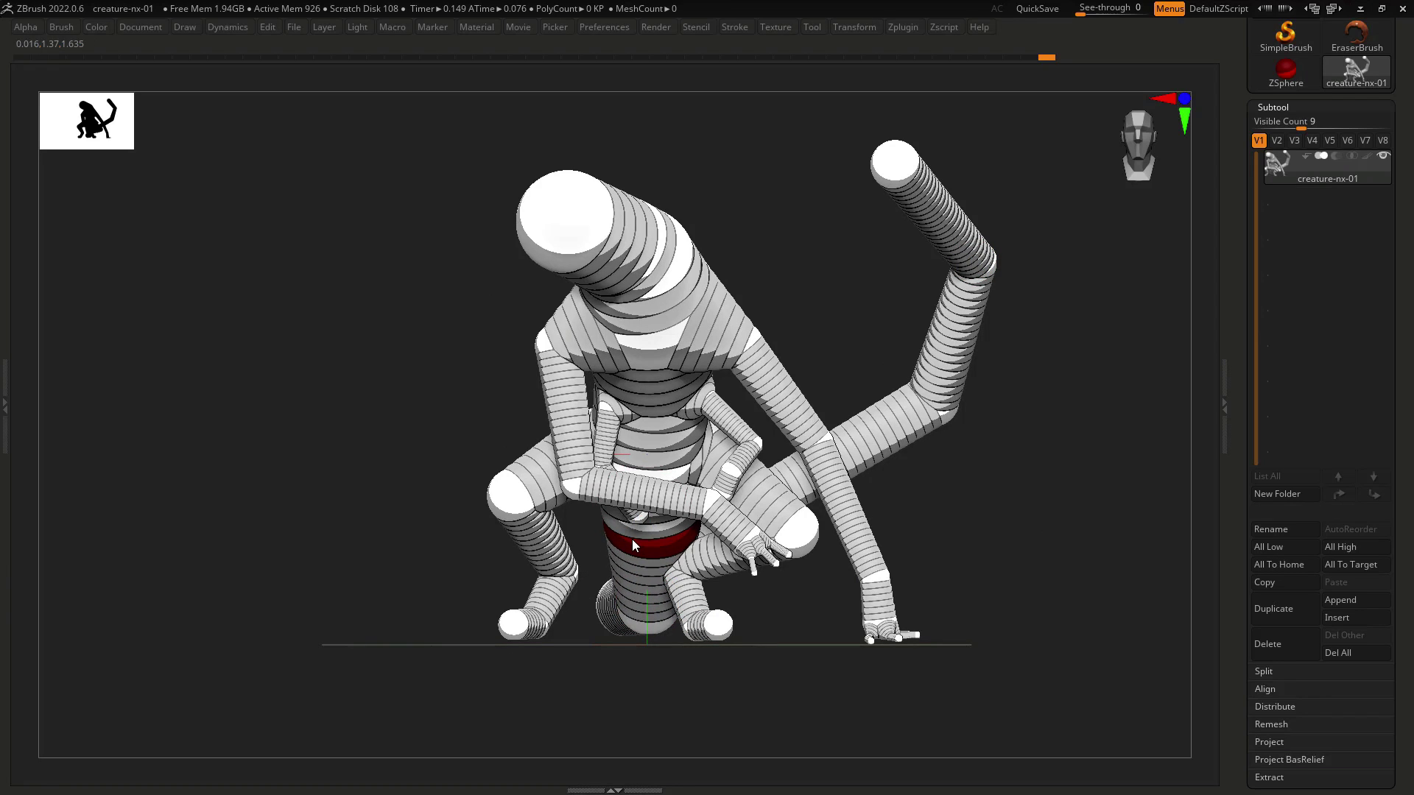
{"action": "left_click_drag", "start_coordinate": [629, 673], "coordinate": [855, 415]}
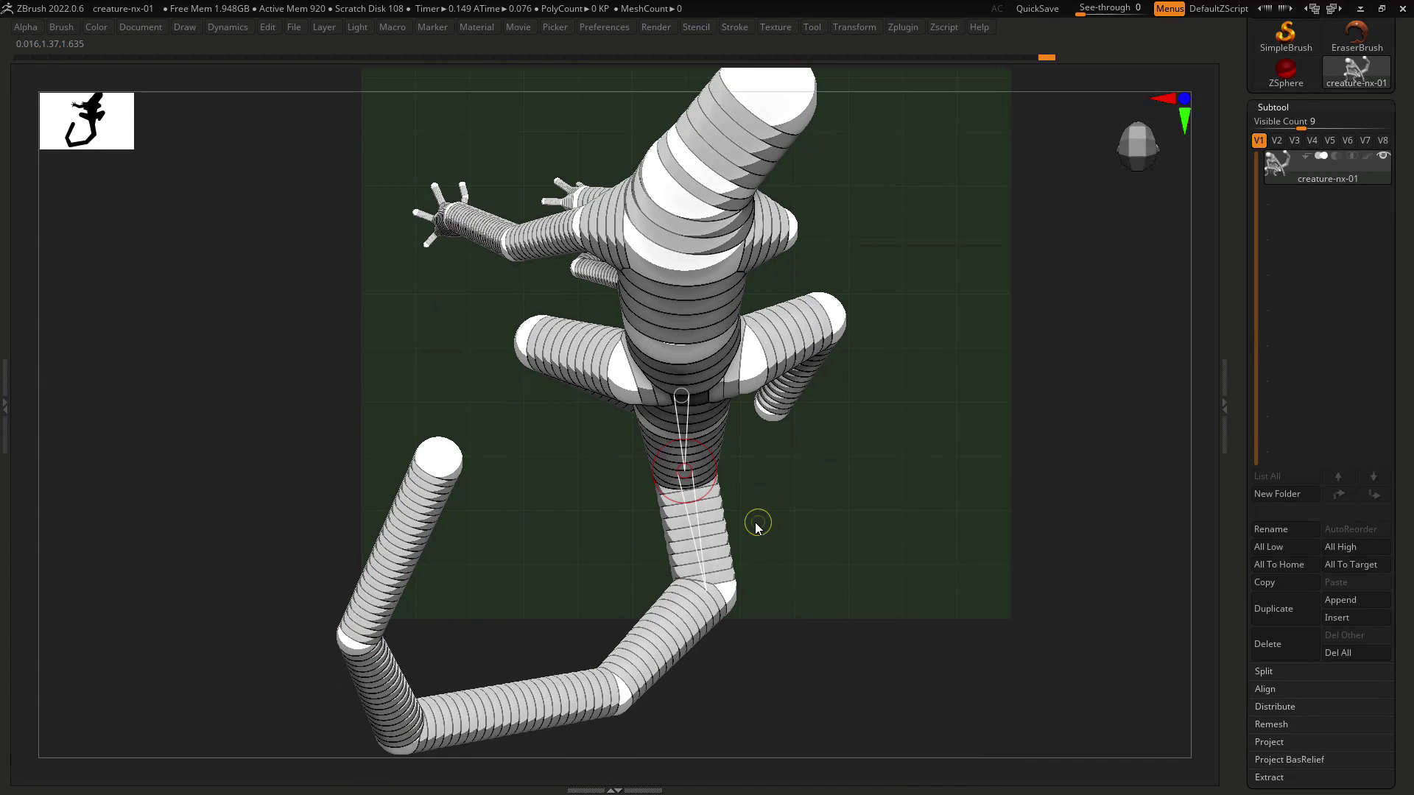
{"action": "left_click_drag", "start_coordinate": [682, 488], "coordinate": [715, 508]}
{"action": "left_click_drag", "start_coordinate": [865, 583], "coordinate": [836, 625]}
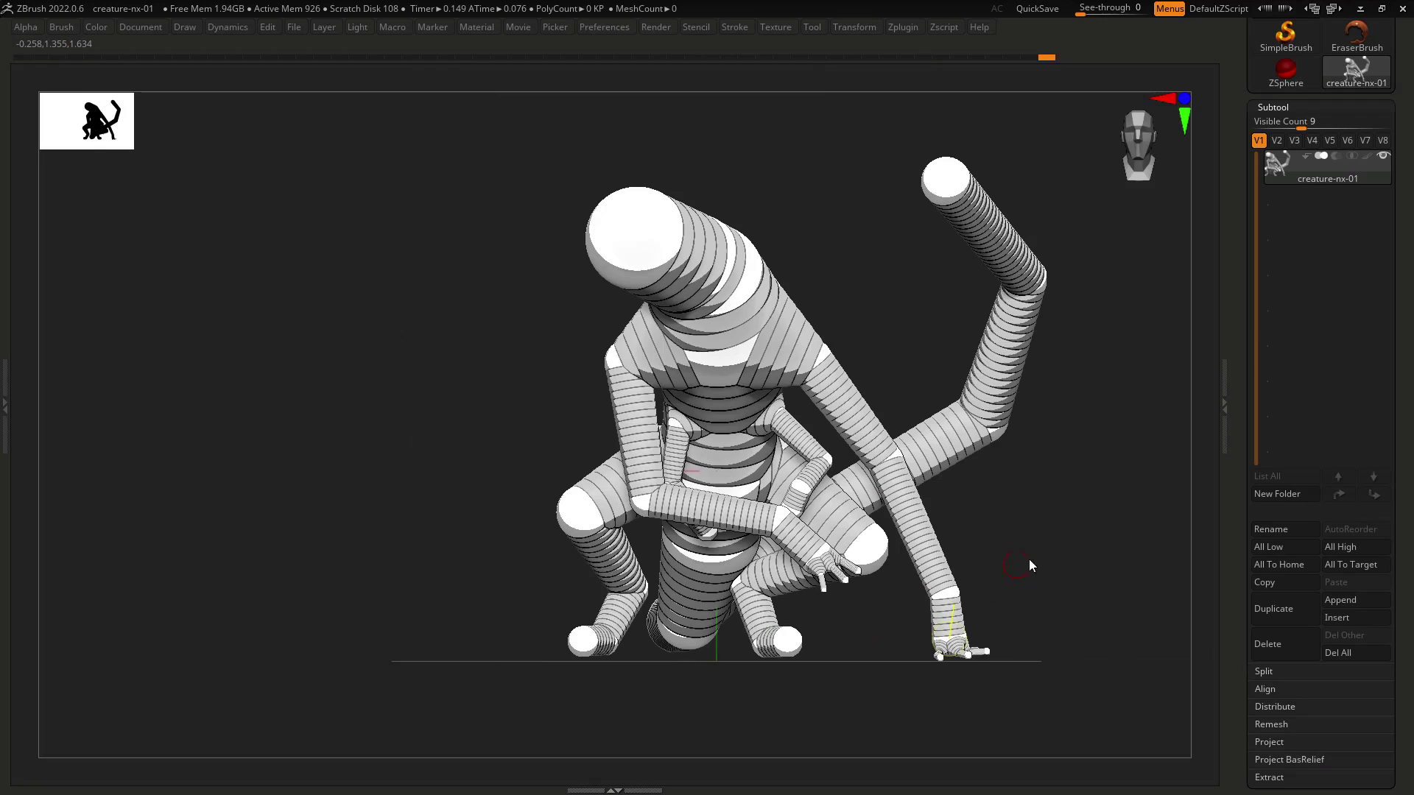
Try to rotate the pelvis sphere from the front and back views, and undo the change.
{"action": "left_click", "coordinate": [728, 491]}
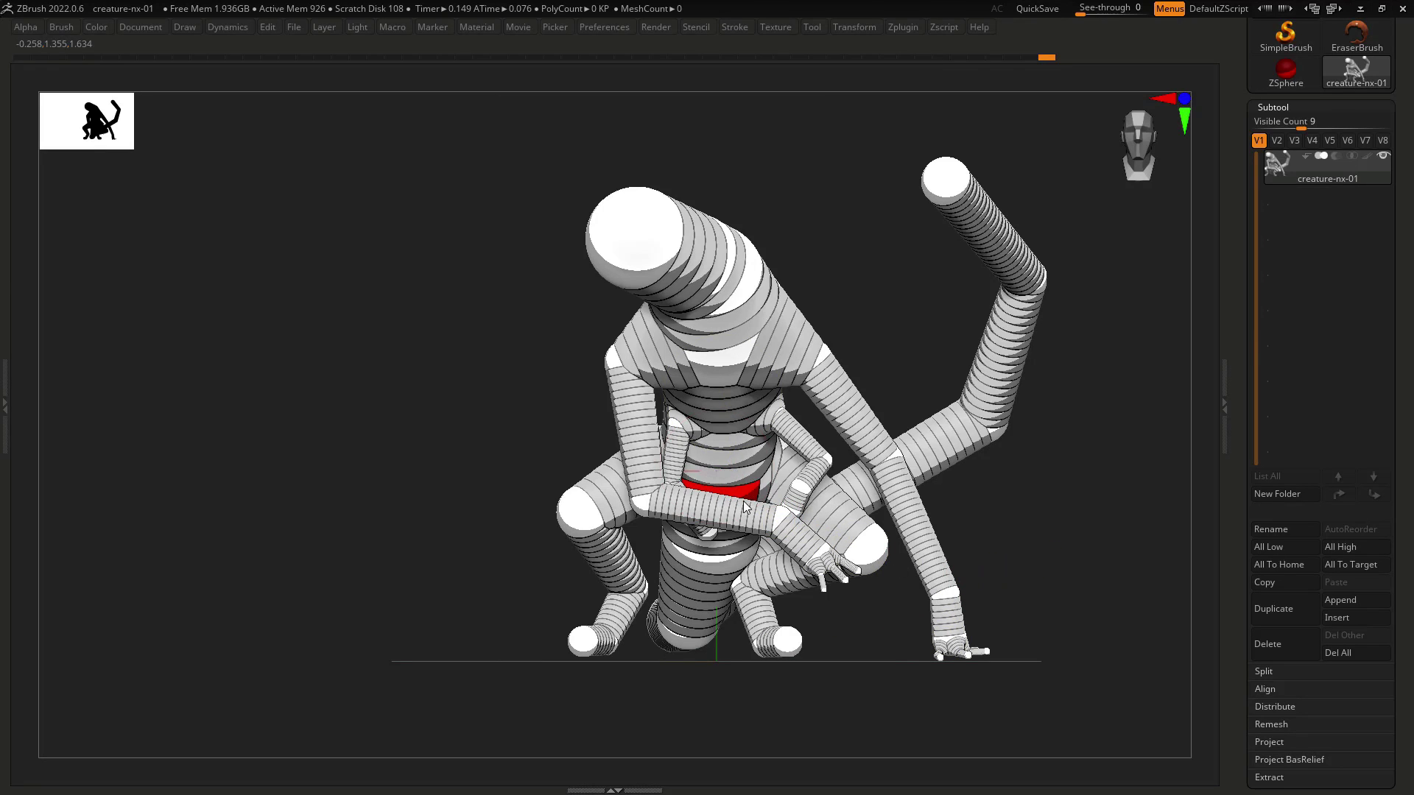
{"action": "left_click", "coordinate": [721, 474]}
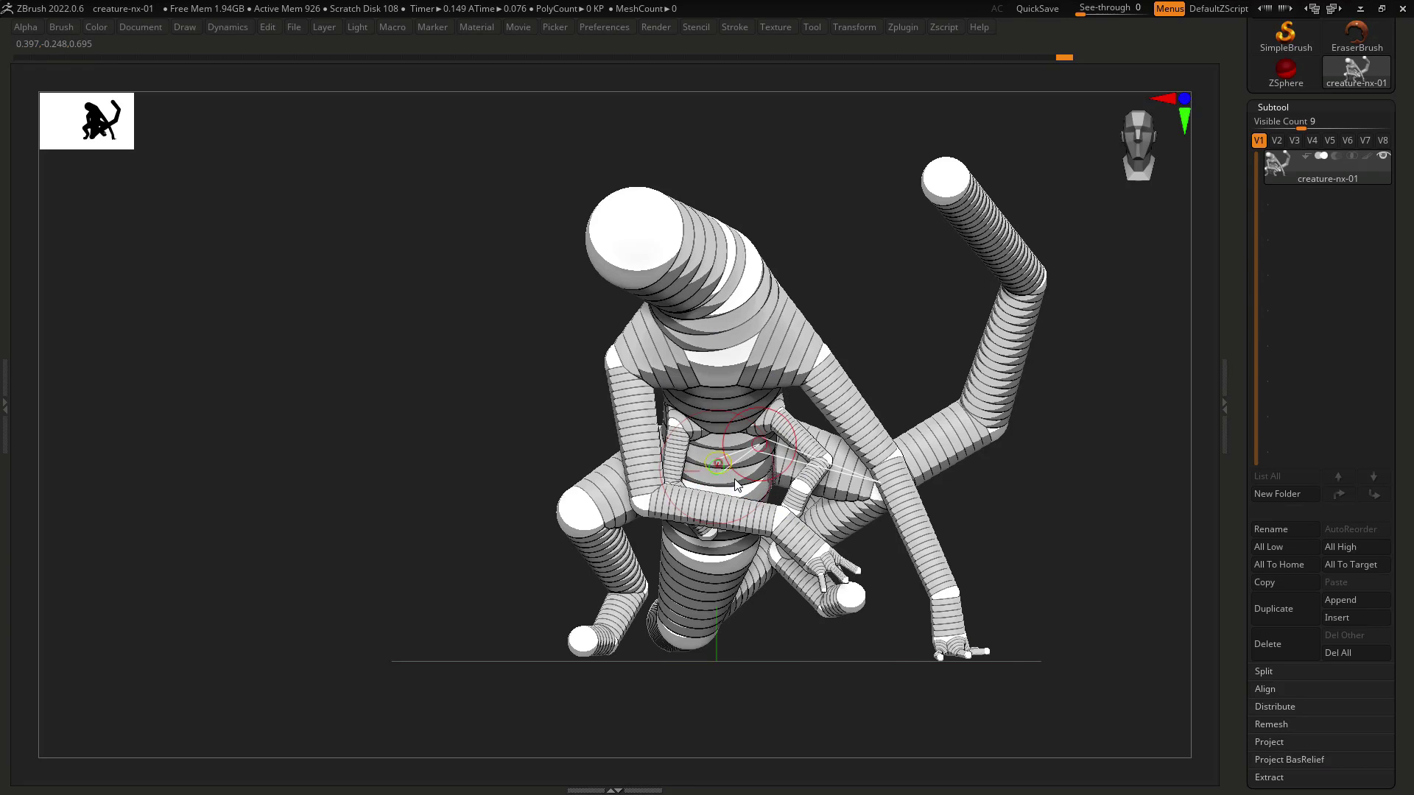
{"action": "left_click", "coordinate": [813, 552]}
{"action": "left_click_drag", "start_coordinate": [881, 583], "coordinate": [1033, 398]}
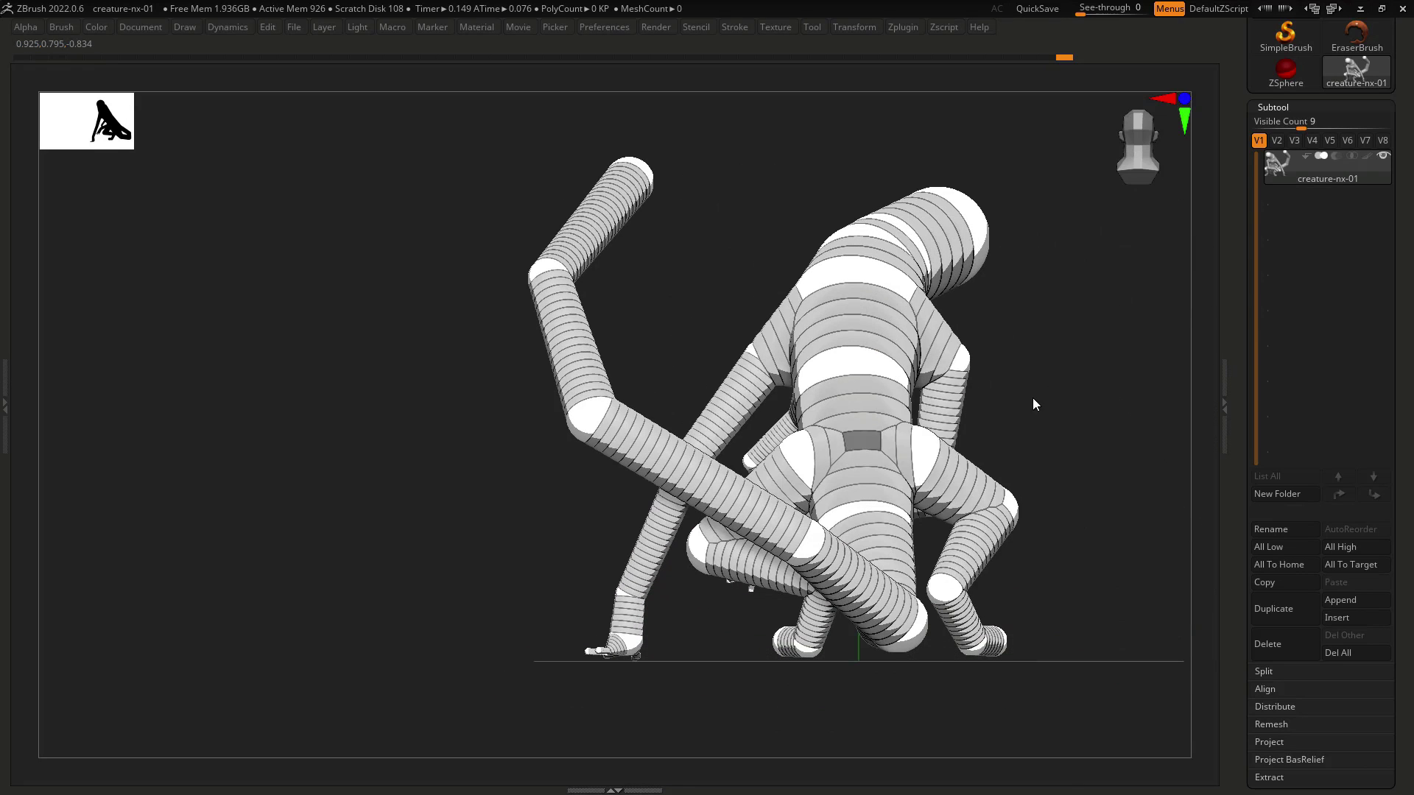
{"action": "left_click", "coordinate": [863, 438]}
{"action": "mouse_move", "coordinate": [861, 440]}
{"action": "left_mouse_down"}
{"action": "mouse_move", "coordinate": [839, 413]}
{"action": "mouse_move", "coordinate": [873, 443]}
{"action": "left_mouse_up"}
{"action": "key", "text": "ctrl+z"}
Preview the adaptive skin from behind, try to turn the creature at the pelvis with the gizmo, and undo the turn.
{"action": "right_click_drag", "start_coordinate": [876, 443], "coordinate": [869, 470]}
{"action": "left_click", "coordinate": [863, 471]}
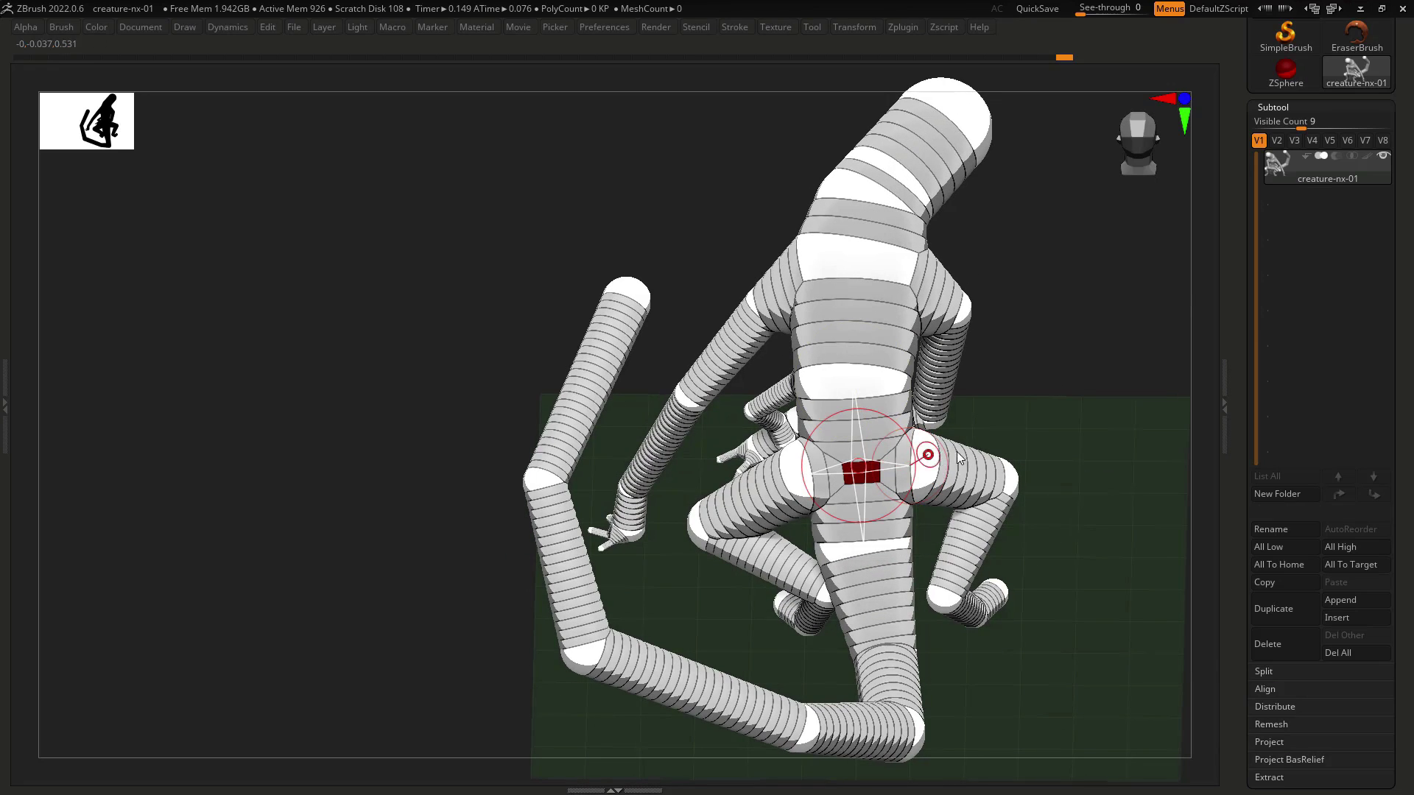
{"action": "key", "text": "a"}
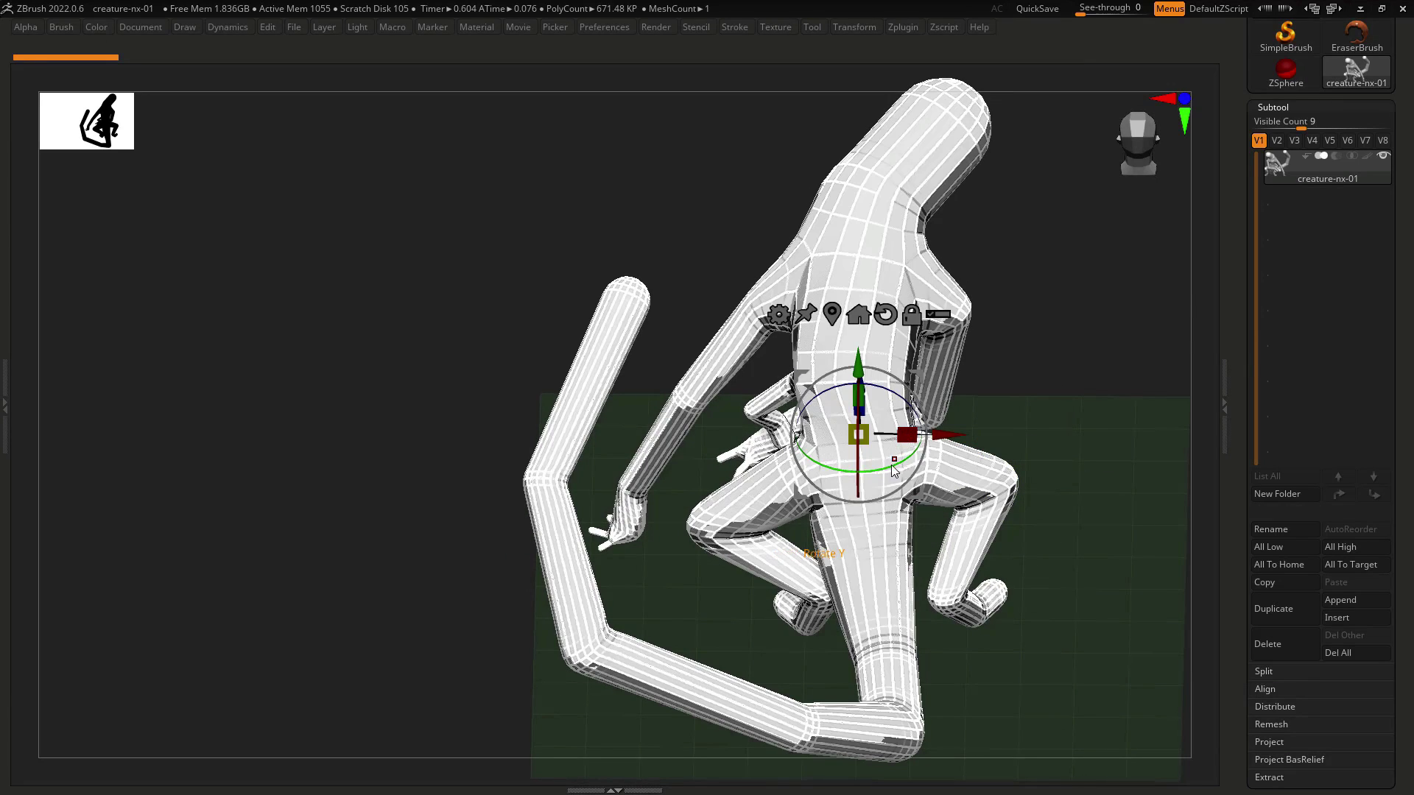
{"action": "left_click_drag", "start_coordinate": [891, 465], "coordinate": [896, 449]}
{"action": "key", "text": "ctrl+z"}
Try to tilt the creature sideways at the pelvis in the skin preview, undo the tilt and return to the ZSphere display.
{"action": "right_click_drag", "start_coordinate": [896, 448], "coordinate": [996, 341], "text": "shift"}
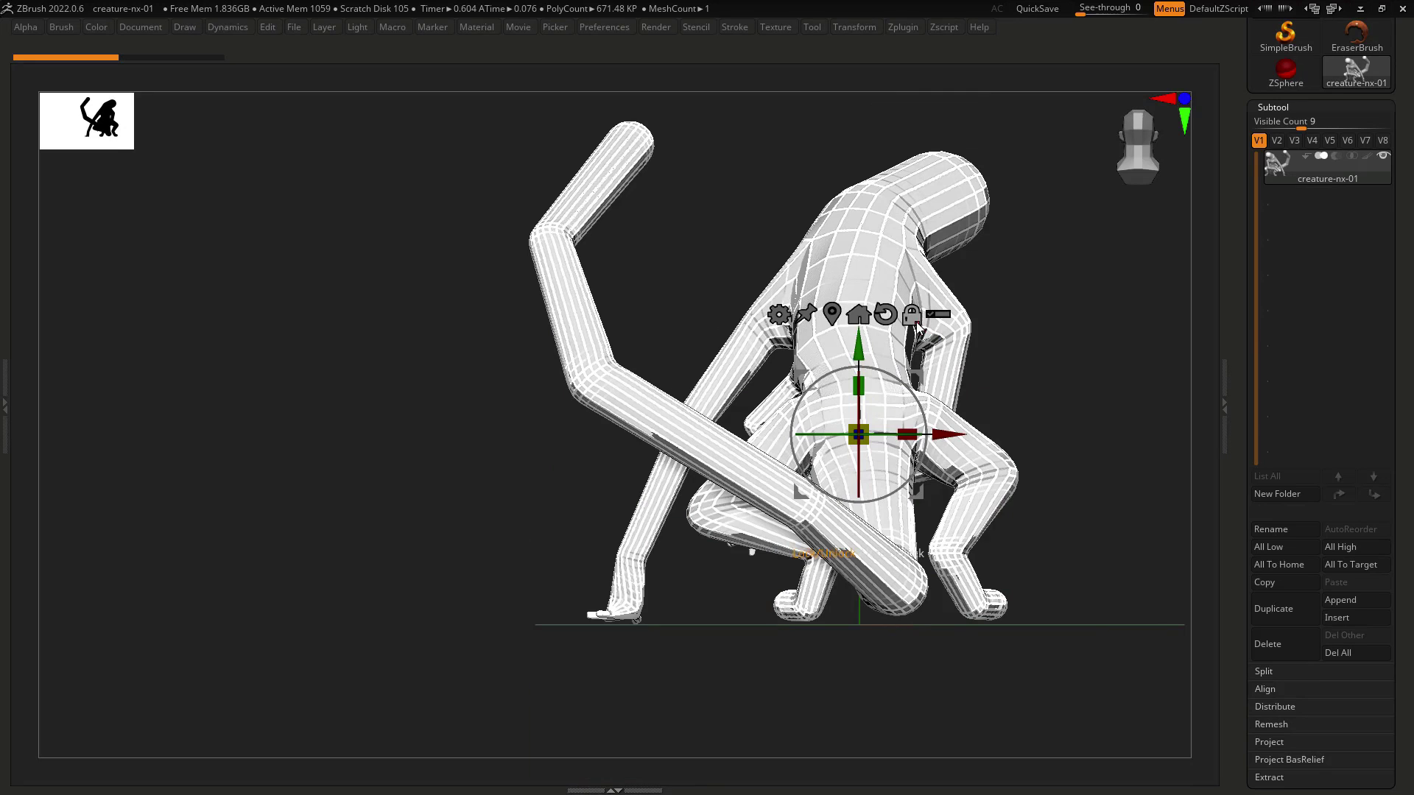
{"action": "left_click_drag", "start_coordinate": [900, 376], "coordinate": [905, 400]}
{"action": "right_click_drag", "start_coordinate": [905, 400], "coordinate": [1006, 414], "text": "shift"}
{"action": "key", "text": "ctrl+z"}
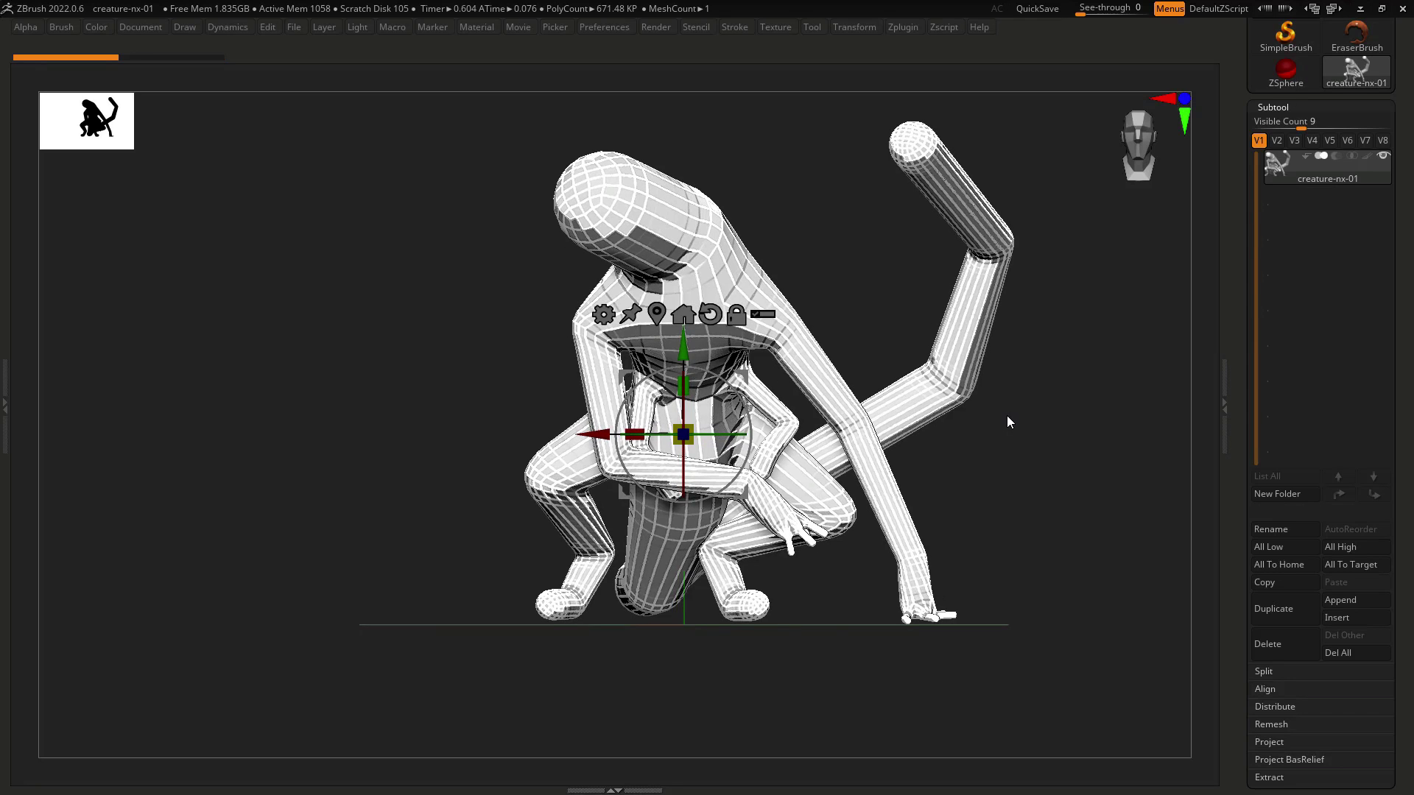
{"action": "key", "text": "ctrl+shift+z"}
{"action": "key", "text": "ctrl+z"}
{"action": "key", "text": "q"}
{"action": "key", "text": "a"}
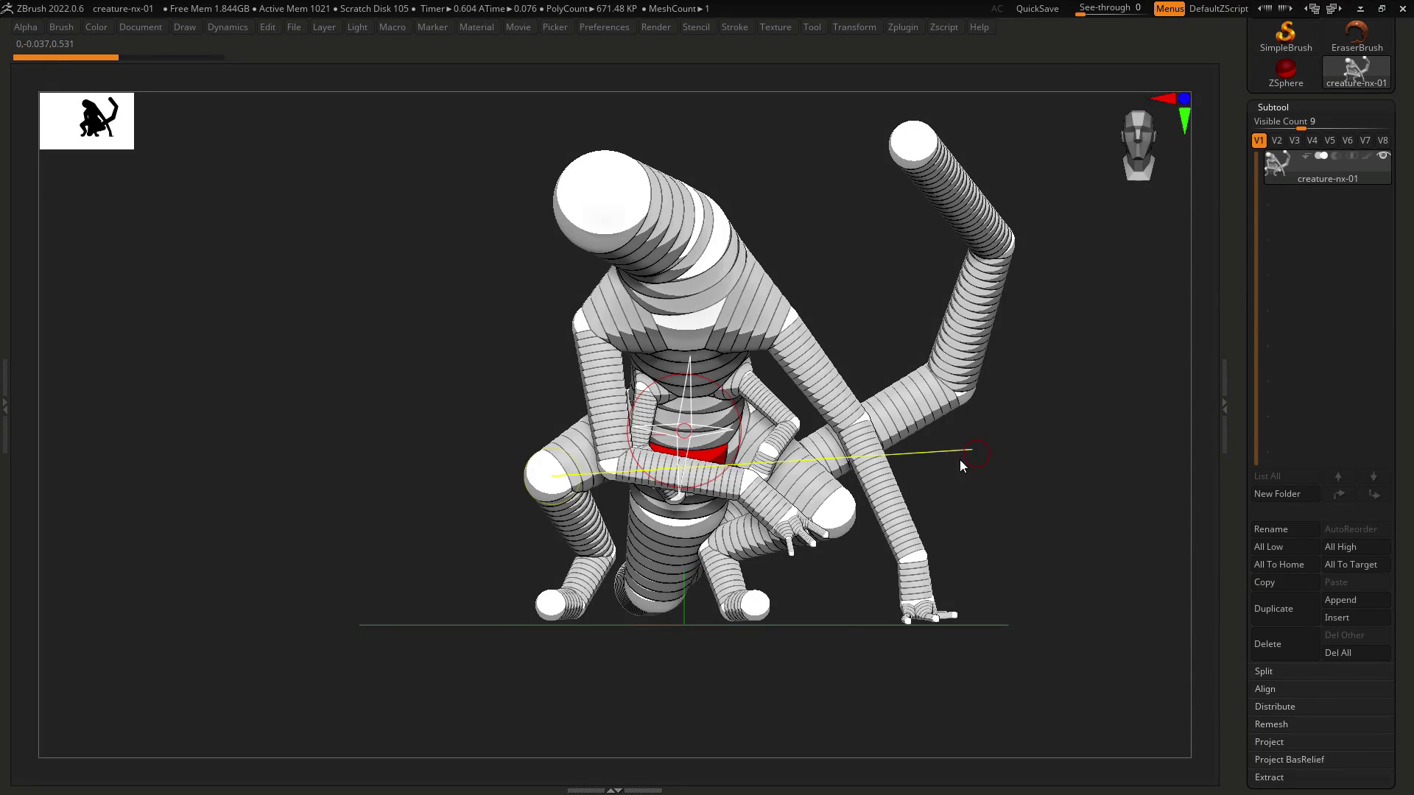
Try to rotate the upper body sideways about the pelvis in the front view, and undo the rotation.
{"action": "key", "text": "r"}
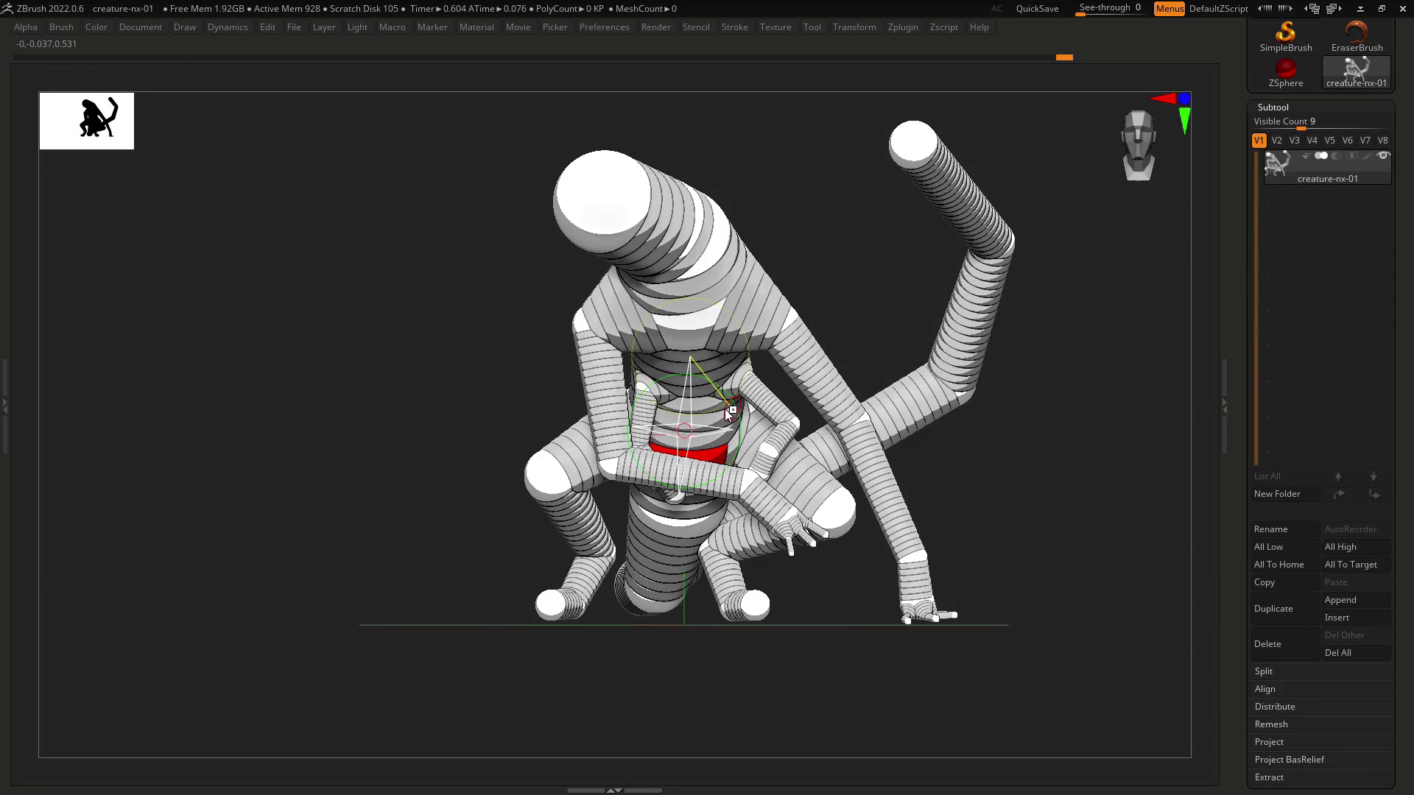
{"action": "left_click_drag", "start_coordinate": [703, 401], "coordinate": [722, 407]}
{"action": "key", "text": "ctrl+z"}
{"action": "right_click_drag", "start_coordinate": [724, 425], "coordinate": [711, 469], "text": "ctrl"}
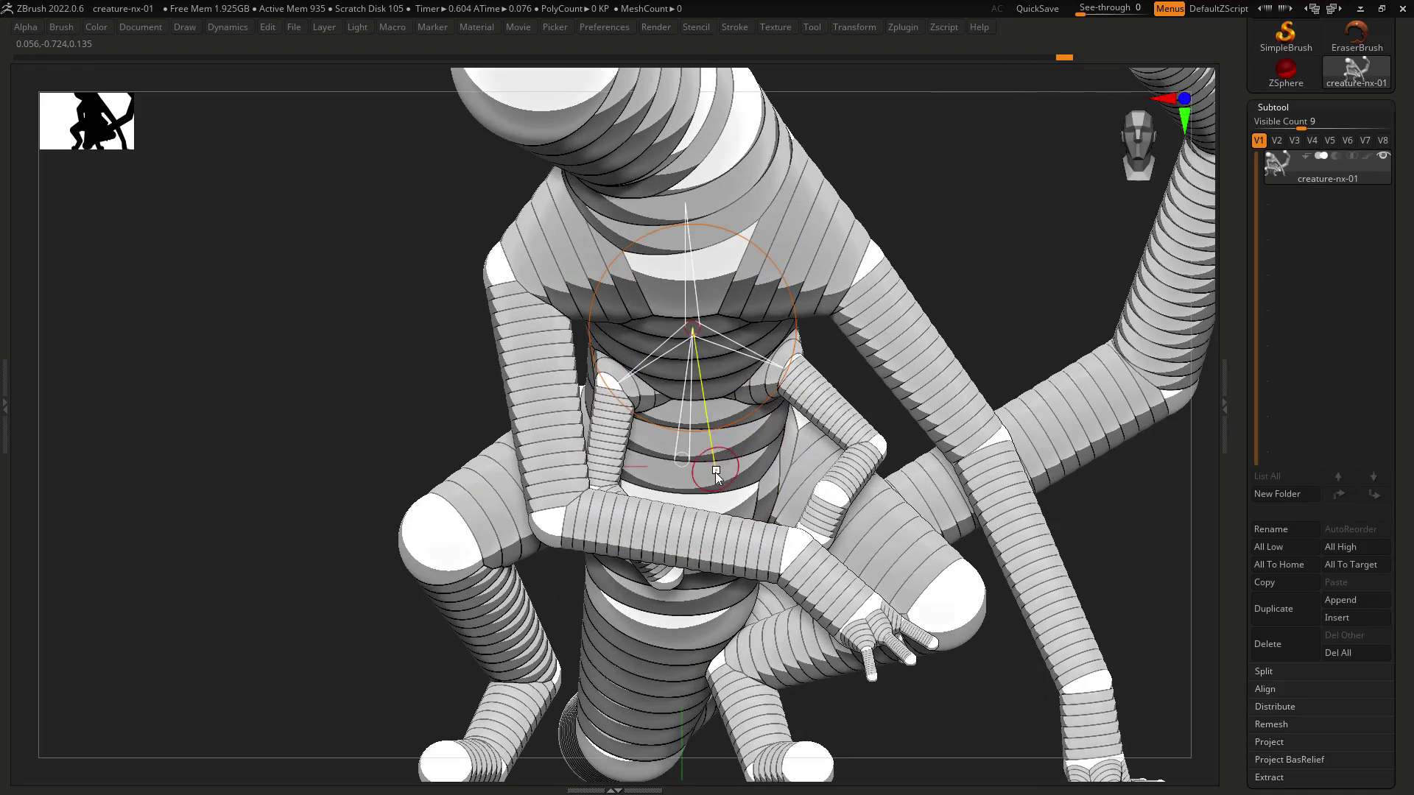
{"action": "mouse_move", "coordinate": [710, 467]}
{"action": "left_mouse_down"}
{"action": "mouse_move", "coordinate": [731, 455]}
{"action": "mouse_move", "coordinate": [691, 462]}
{"action": "mouse_move", "coordinate": [715, 454]}
{"action": "left_mouse_up"}
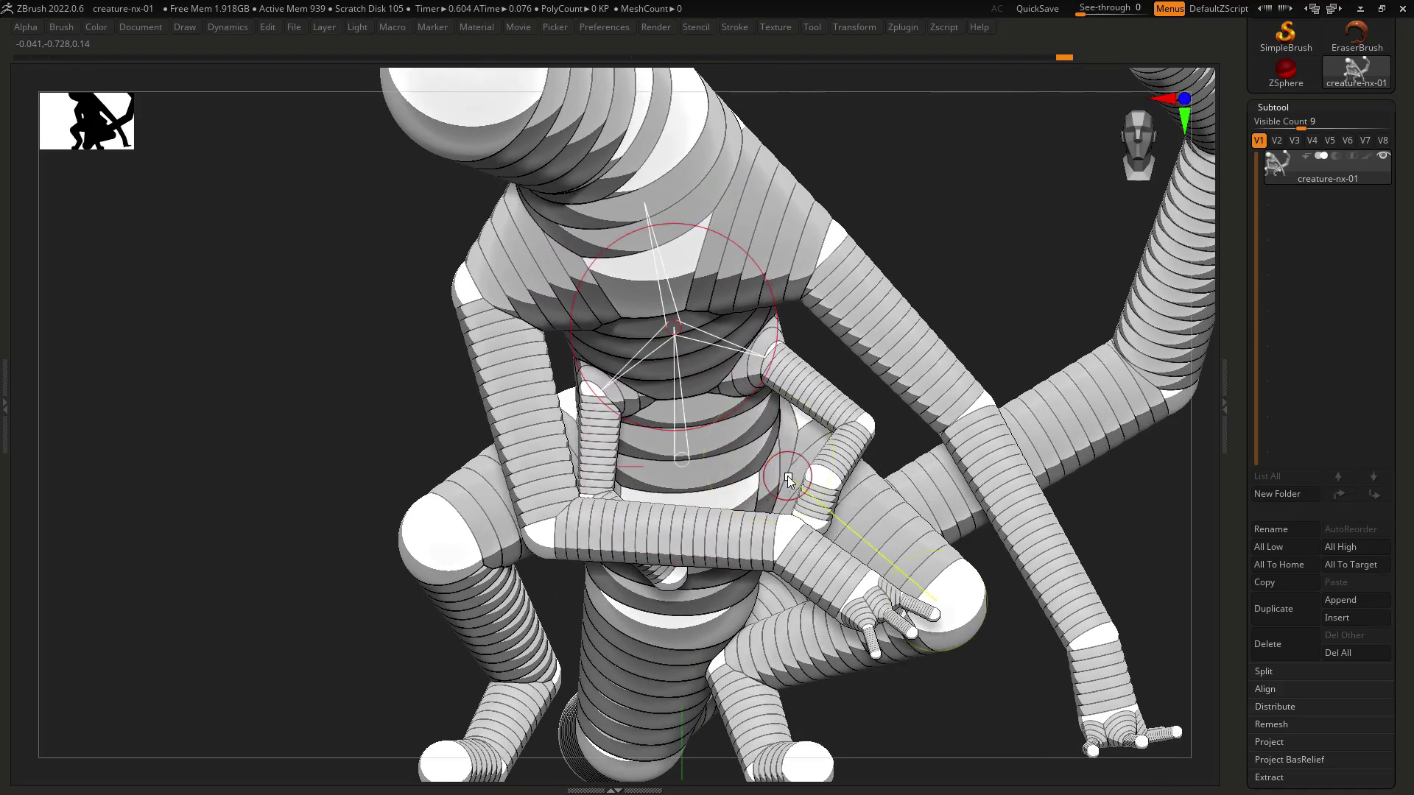
{"action": "right_click_drag", "start_coordinate": [788, 476], "coordinate": [615, 515]}
{"action": "key", "text": "ctrl+z"}
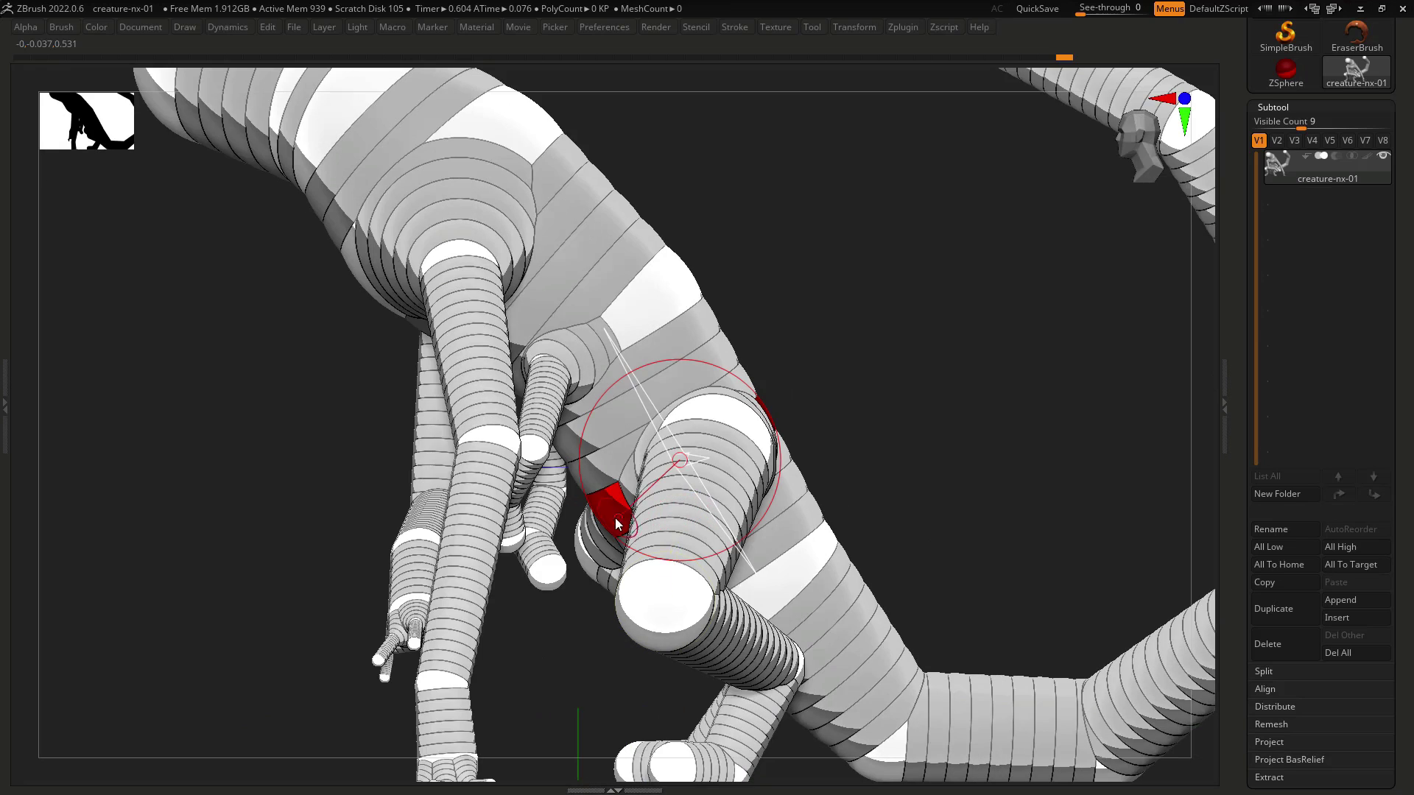
Show the full interface and rotate the upper body slightly toward the creature's right from an elevated back view.
{"action": "right_click_drag", "start_coordinate": [713, 453], "coordinate": [712, 551]}
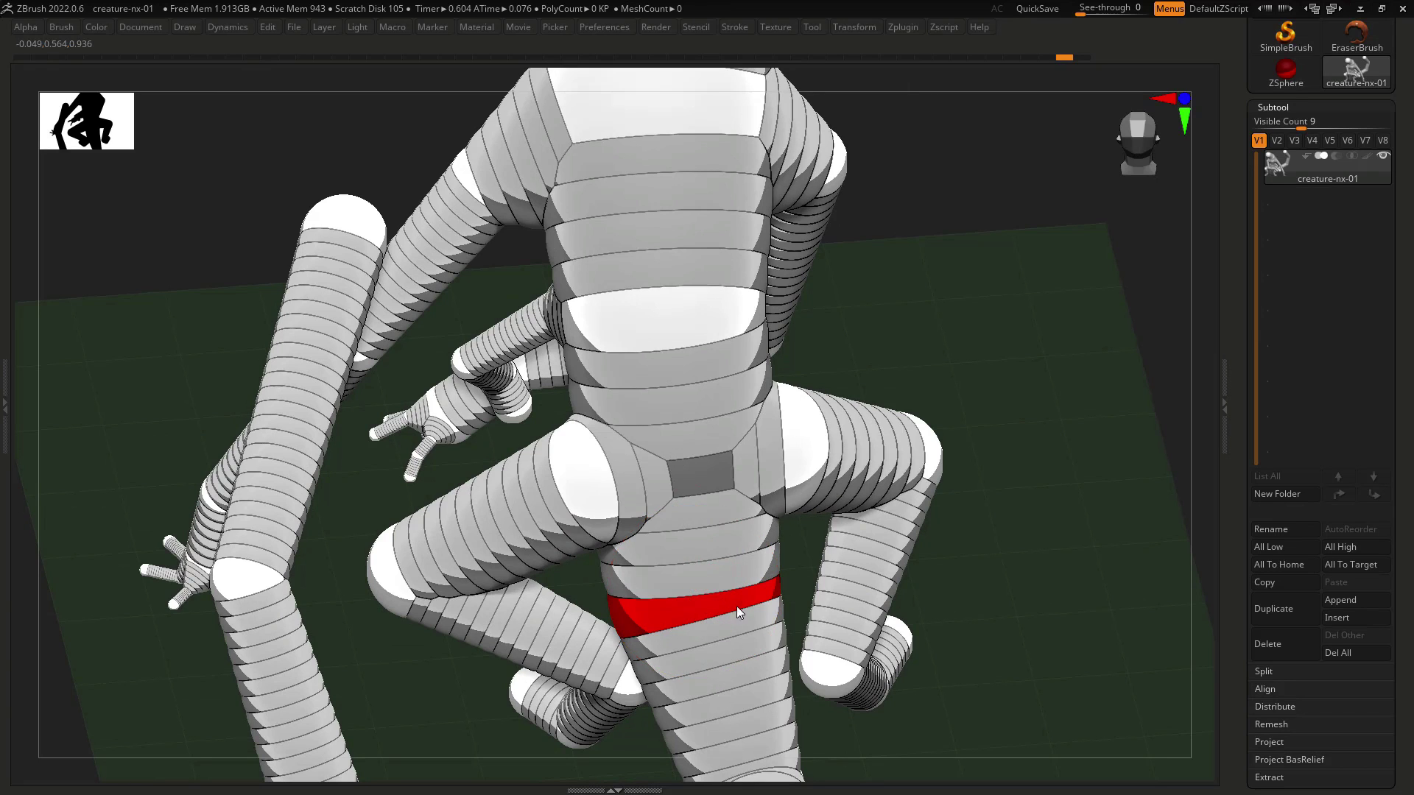
{"action": "key", "text": "Tab"}
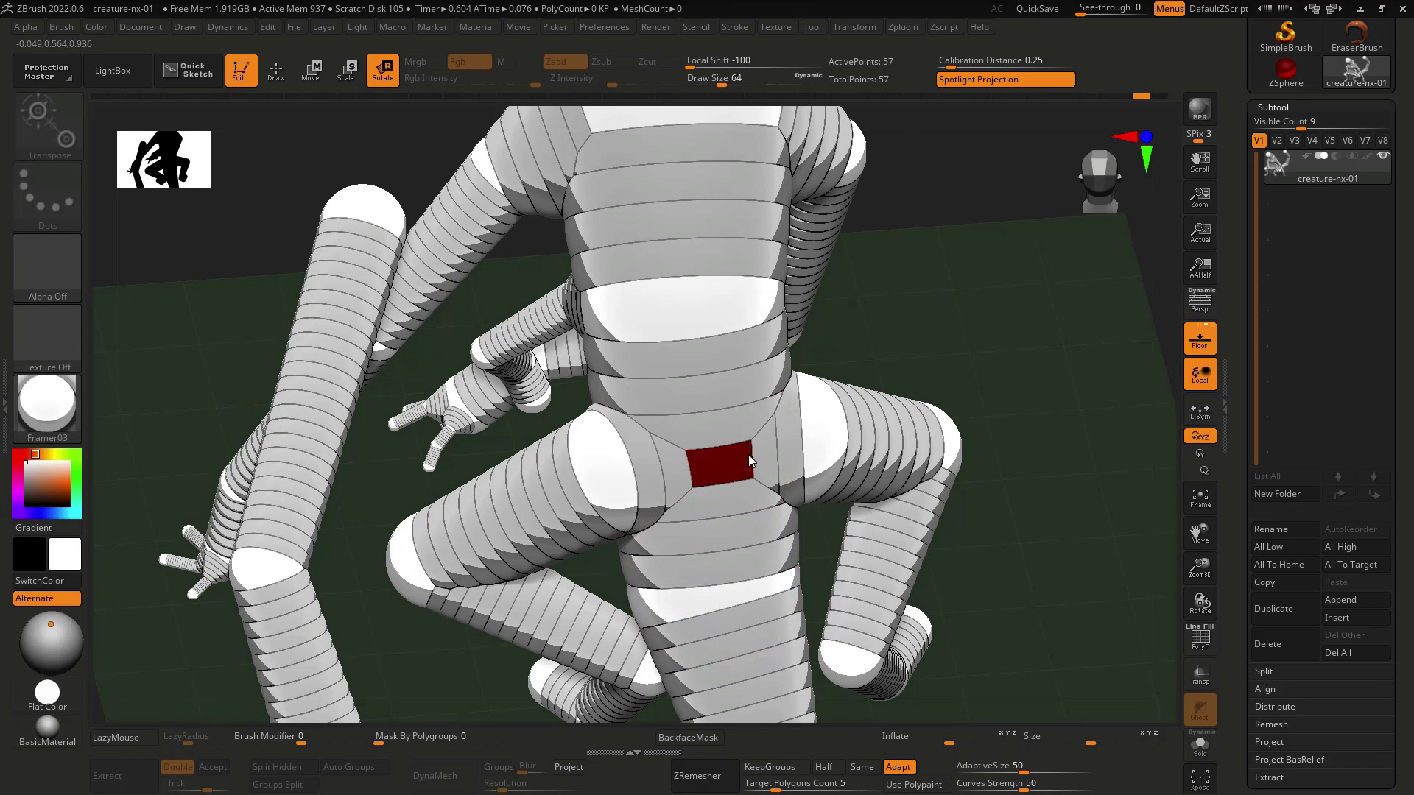
{"action": "left_click_drag", "start_coordinate": [713, 315], "coordinate": [732, 524]}
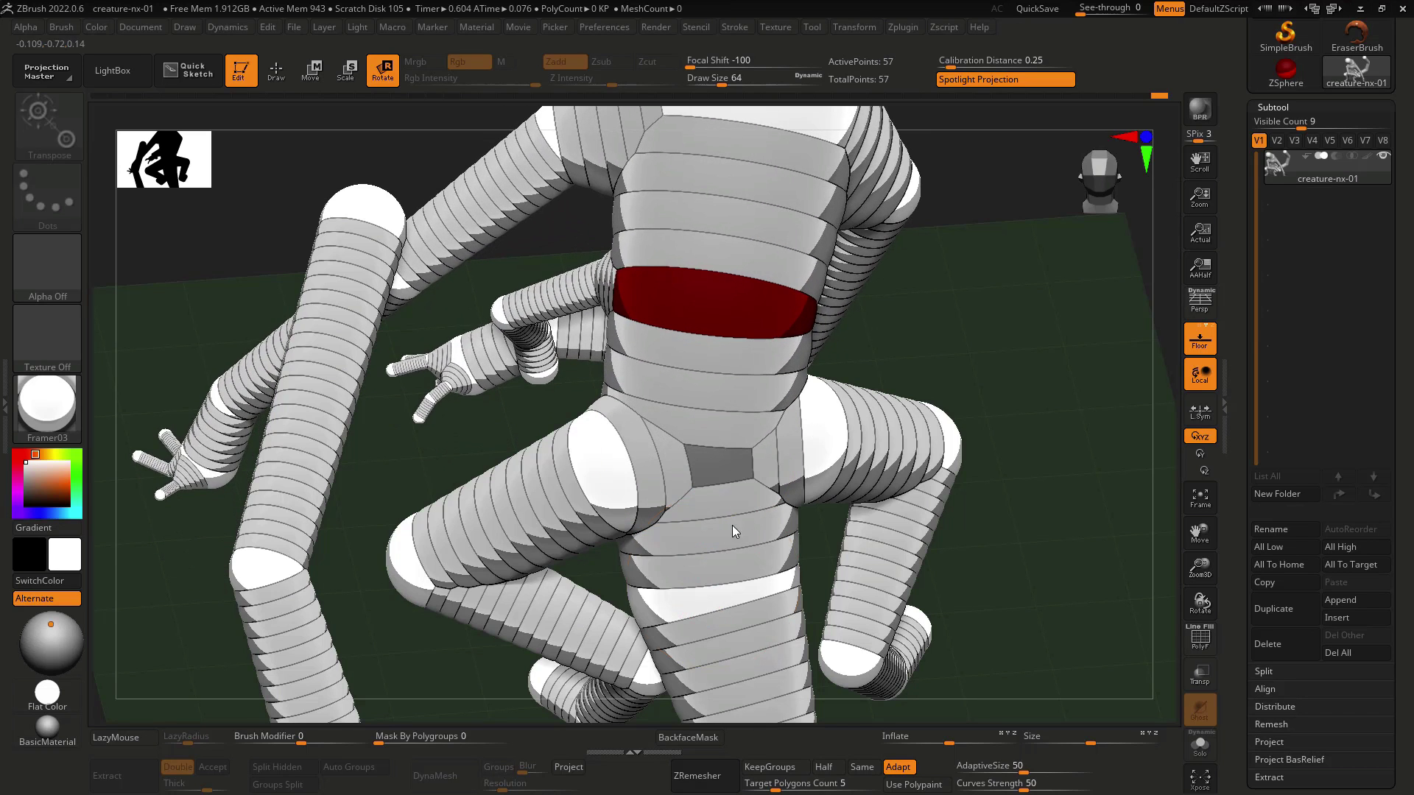
Undo the last torso and tail rotations, and turn the upper body slightly toward the creature's left about the pelvis from behind.
{"action": "key", "text": "ctrl+z"}
{"action": "left_click_drag", "start_coordinate": [717, 592], "coordinate": [687, 602]}
{"action": "key", "text": "ctrl+z"}
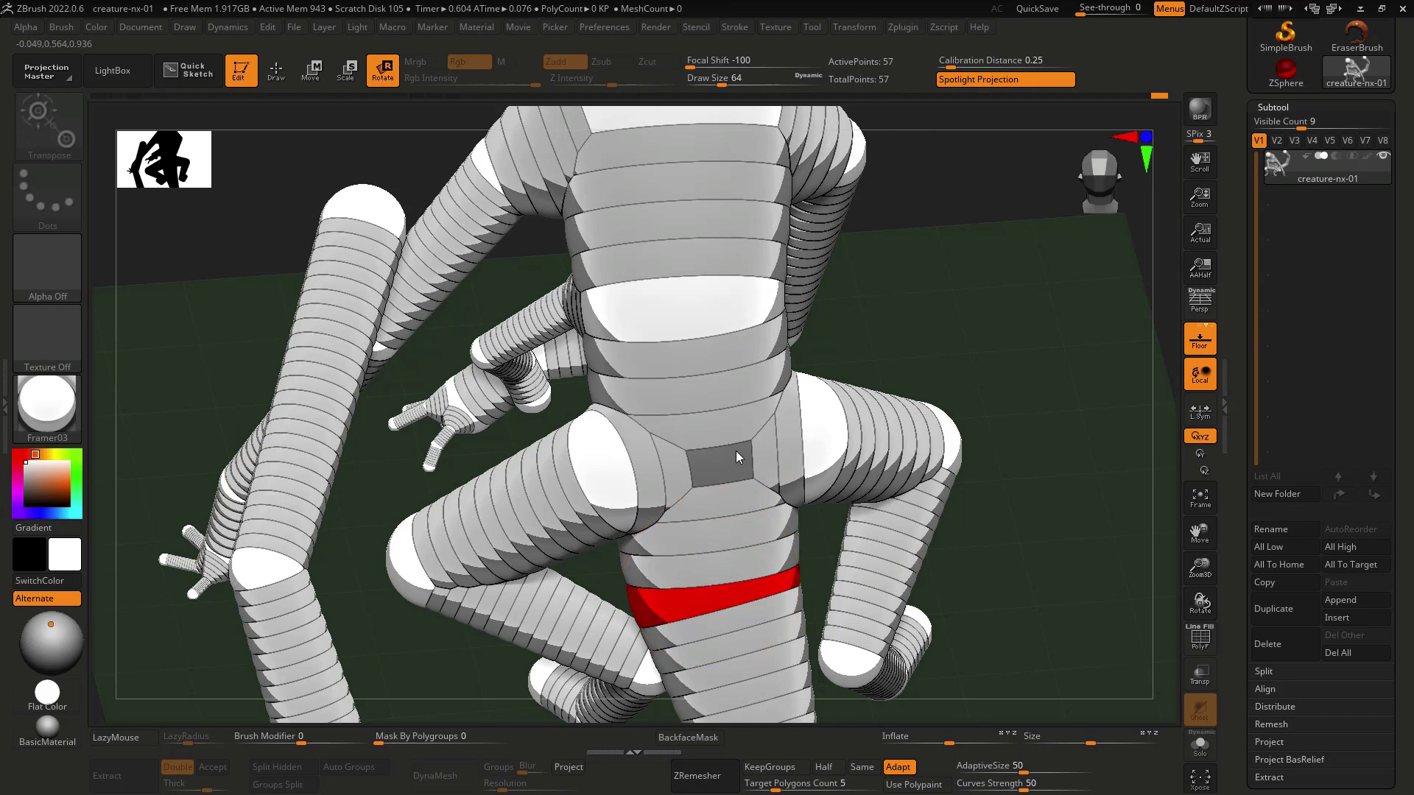
{"action": "right_click_drag", "start_coordinate": [736, 450], "coordinate": [759, 452]}
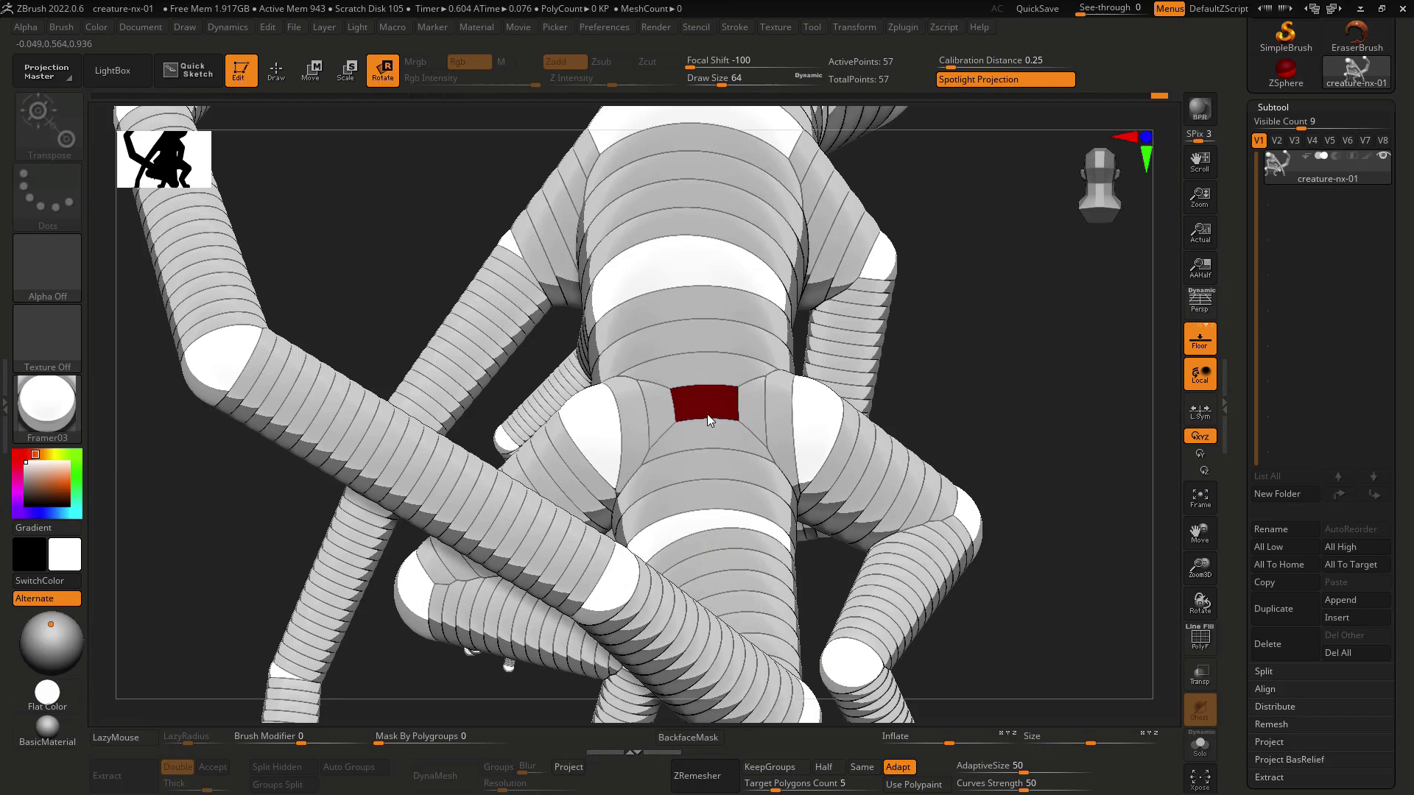
{"action": "left_click_drag", "start_coordinate": [744, 264], "coordinate": [747, 221]}
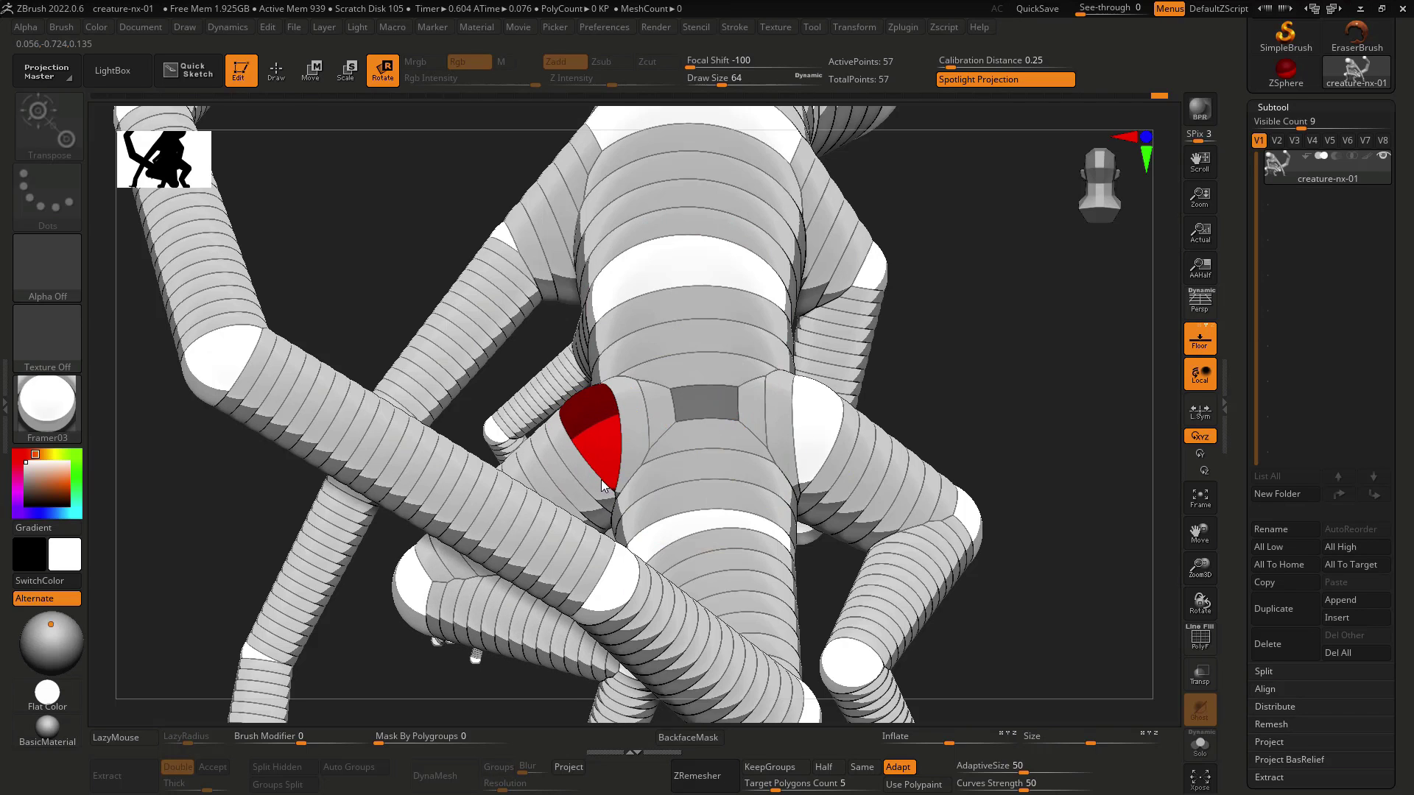
Frame the creature in the front view with the surrounding interface hidden and the polygroup colours shown.
{"action": "right_click_drag", "start_coordinate": [765, 533], "coordinate": [1030, 415]}
{"action": "key", "text": "f"}
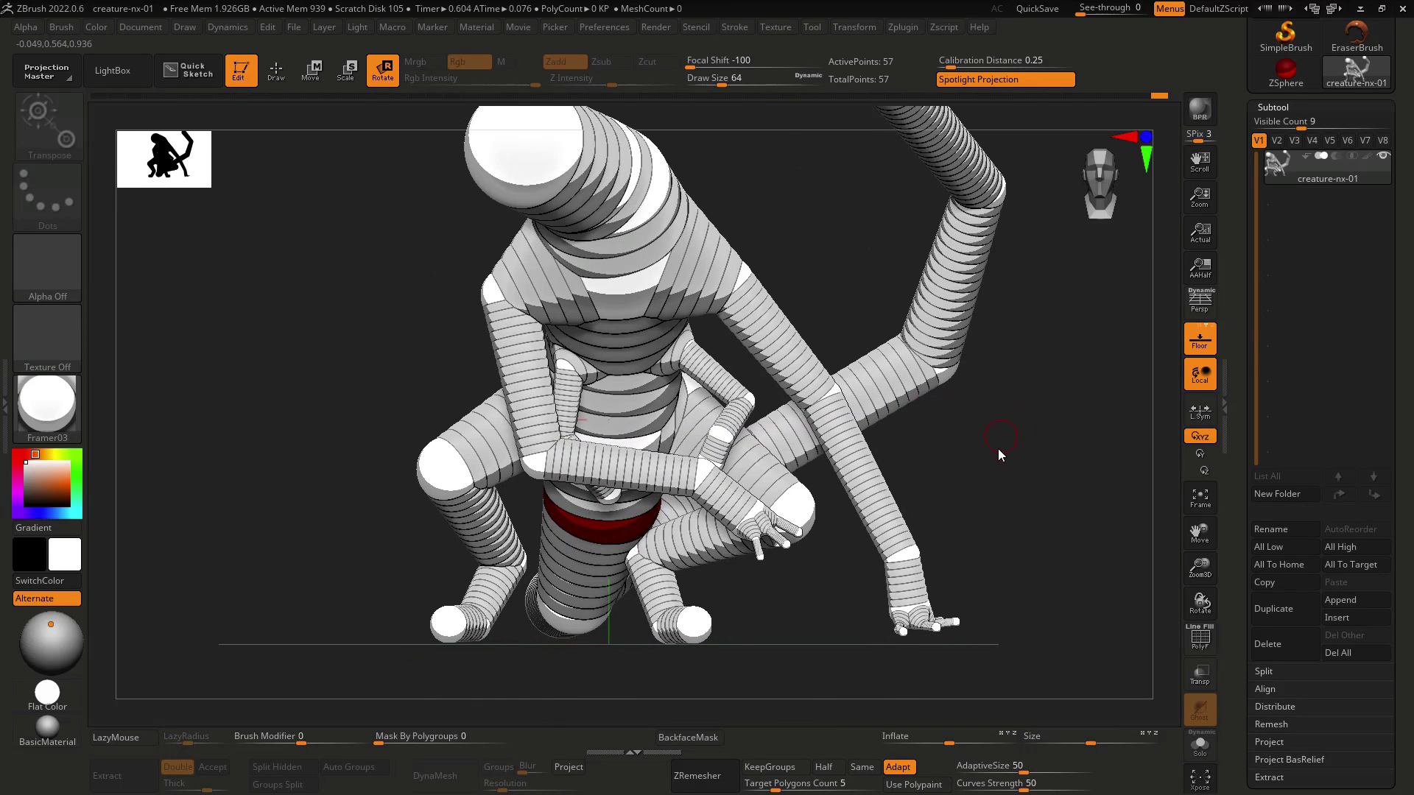
{"action": "right_click_drag", "start_coordinate": [991, 477], "coordinate": [974, 475]}
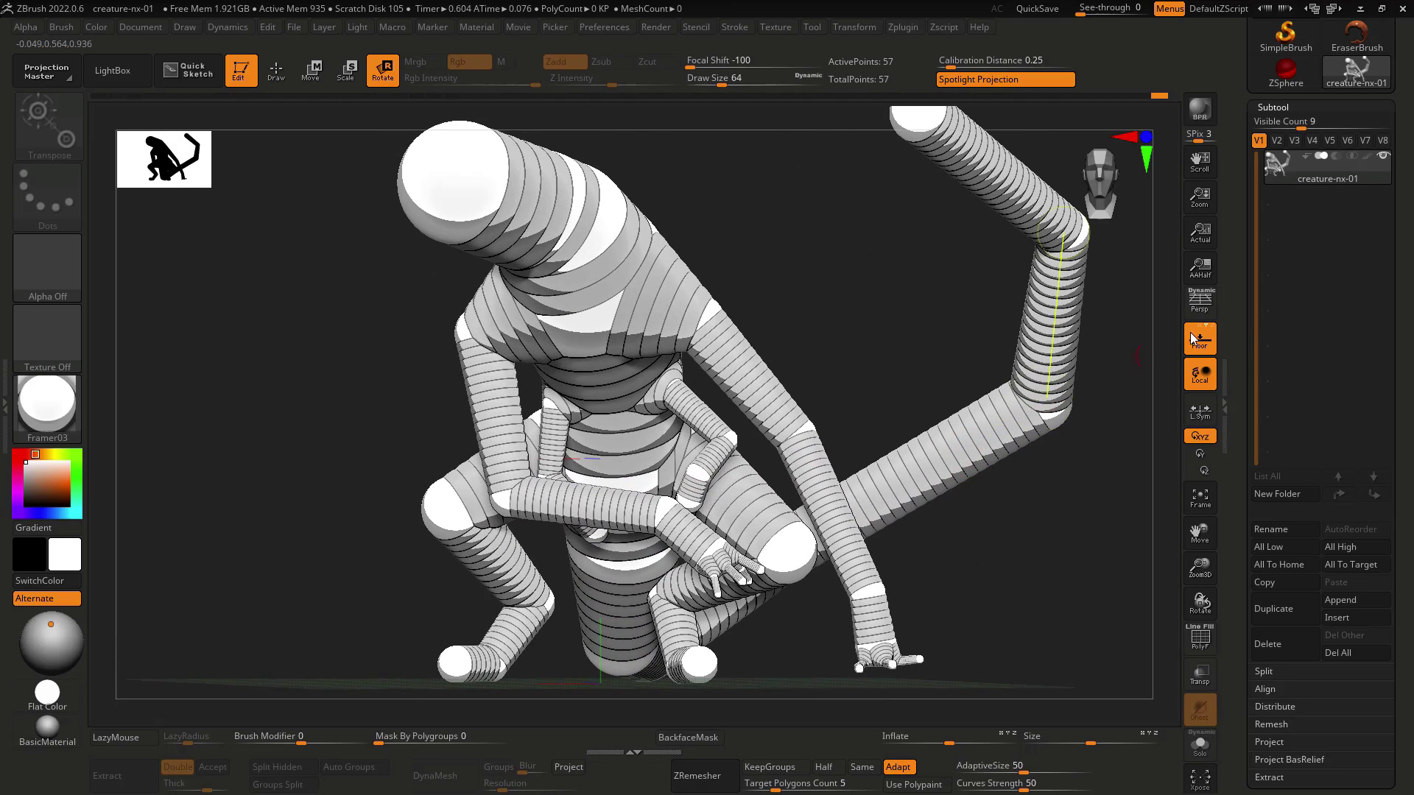
{"action": "left_click", "coordinate": [1193, 339]}
{"action": "key", "text": "Tab"}
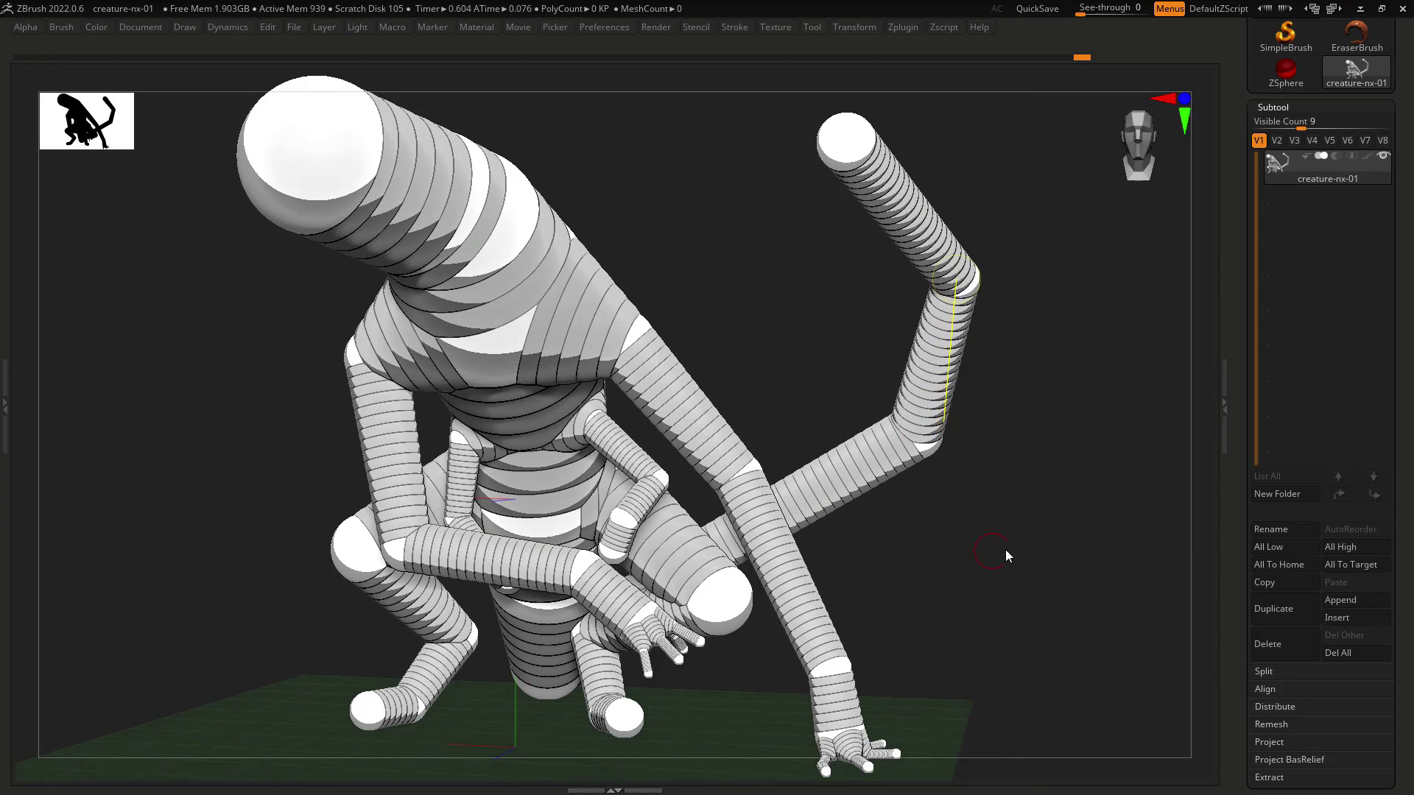
{"action": "right_click_drag", "start_coordinate": [1005, 550], "coordinate": [983, 486], "text": "shift"}
{"action": "key", "text": "shift+f"}
{"action": "key", "text": "f"}
Try to rotate the torso sideways at the chest and waist in the front view, and undo the rotation.
{"action": "left_click_drag", "start_coordinate": [733, 310], "coordinate": [712, 290]}
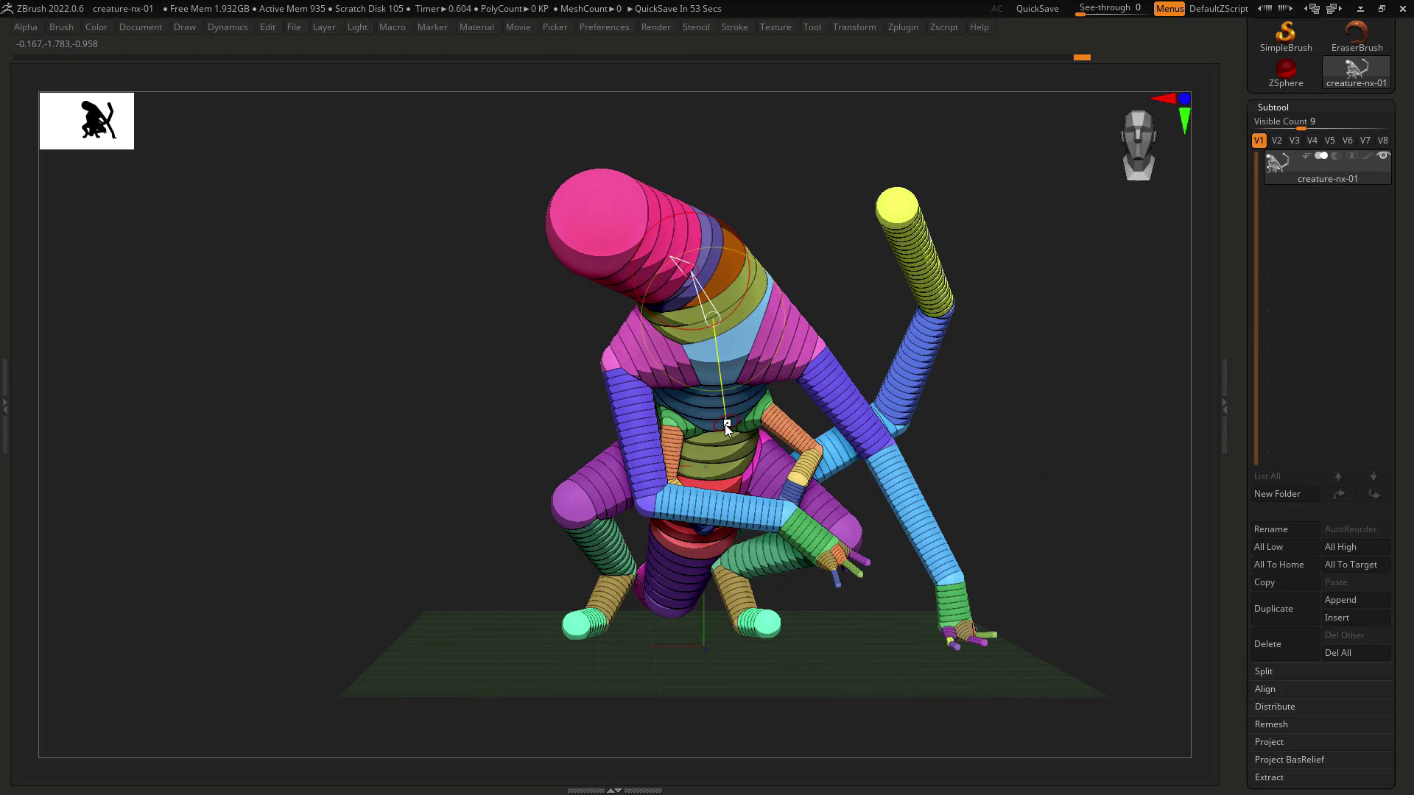
{"action": "left_click_drag", "start_coordinate": [725, 424], "coordinate": [703, 404]}
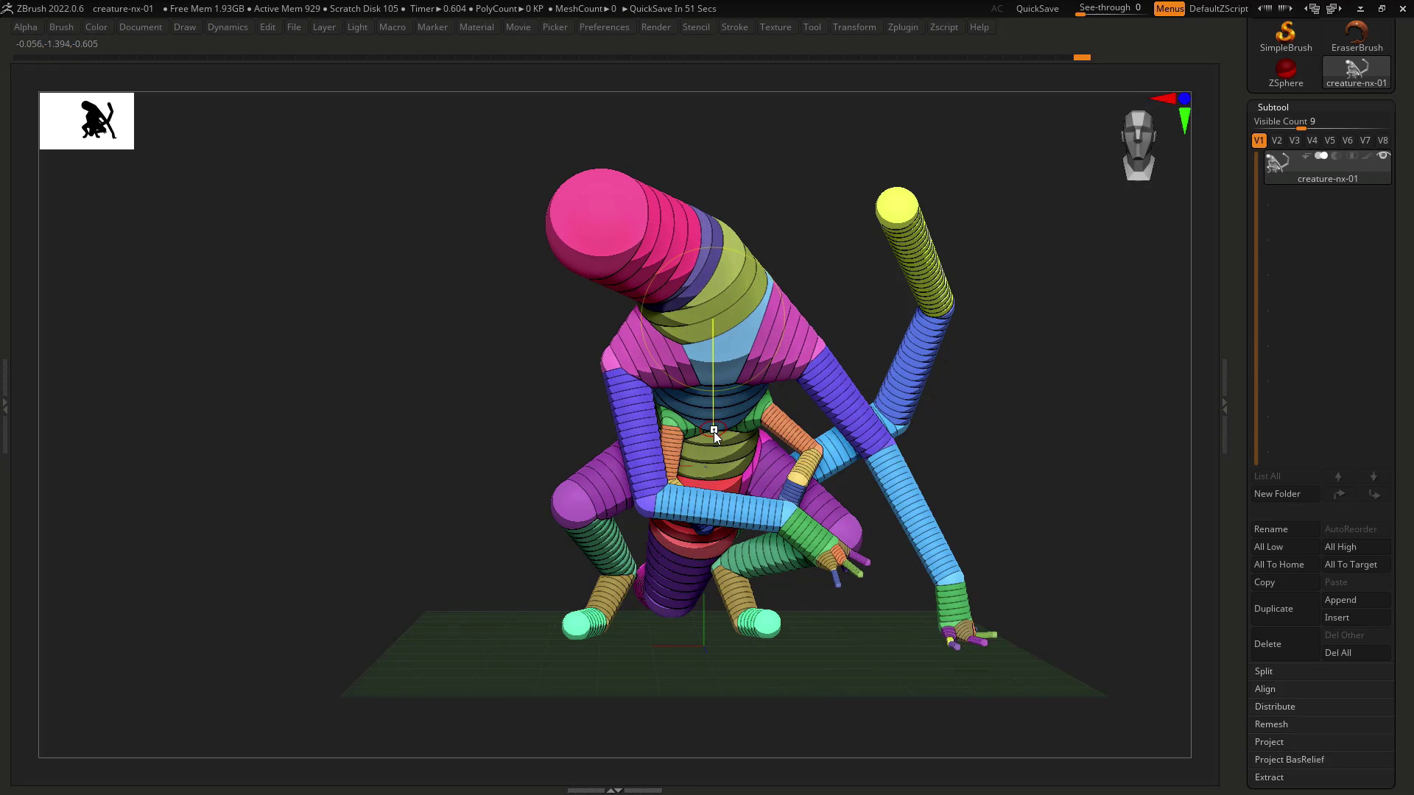
{"action": "left_click_drag", "start_coordinate": [712, 465], "coordinate": [689, 460]}
{"action": "key", "text": "ctrl+z"}
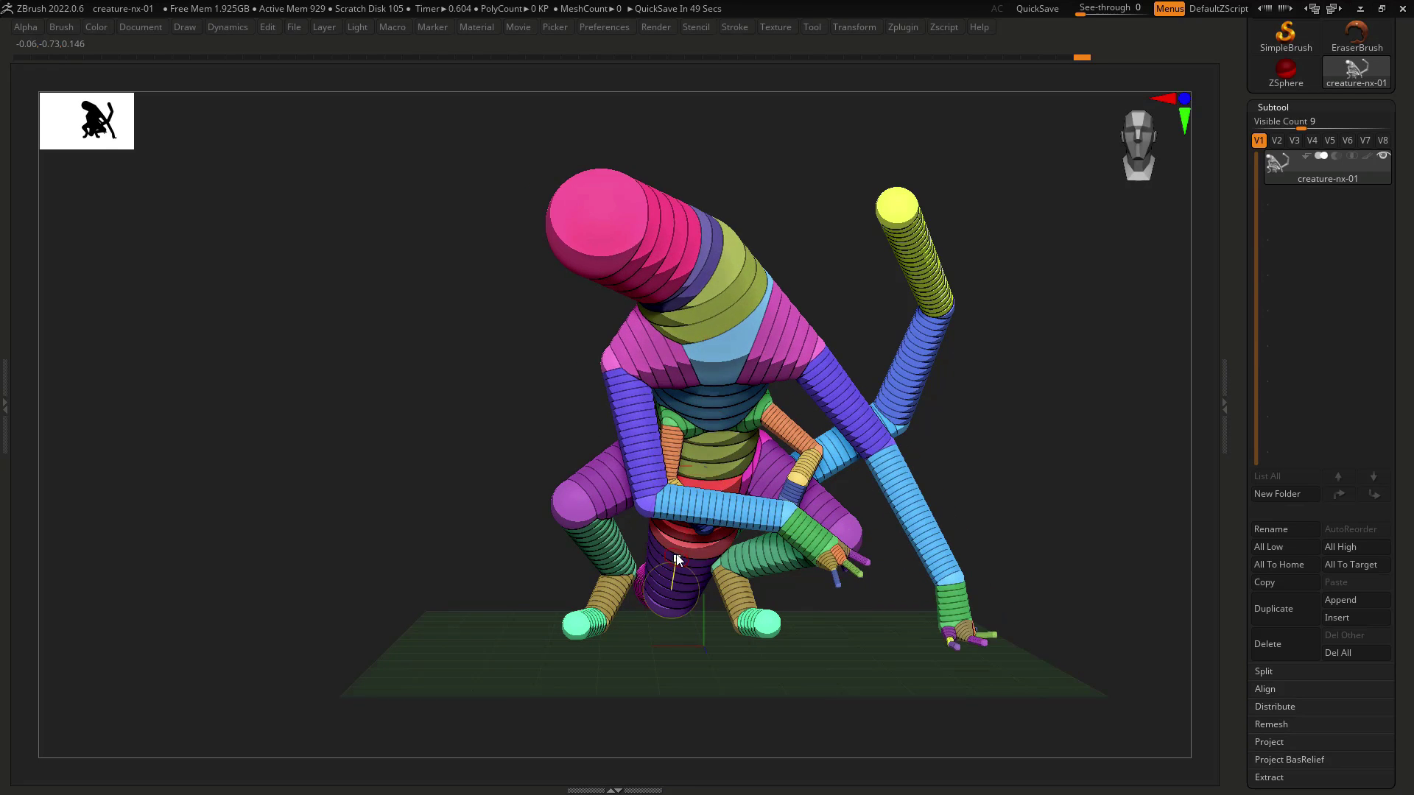
Swing the tail base toward the creature's left to centre it below the pelvis, and compare the pose before and after.
{"action": "right_click_drag", "start_coordinate": [673, 561], "coordinate": [673, 471]}
{"action": "left_click_drag", "start_coordinate": [681, 494], "coordinate": [651, 436]}
{"action": "right_click_drag", "start_coordinate": [670, 497], "coordinate": [682, 595]}
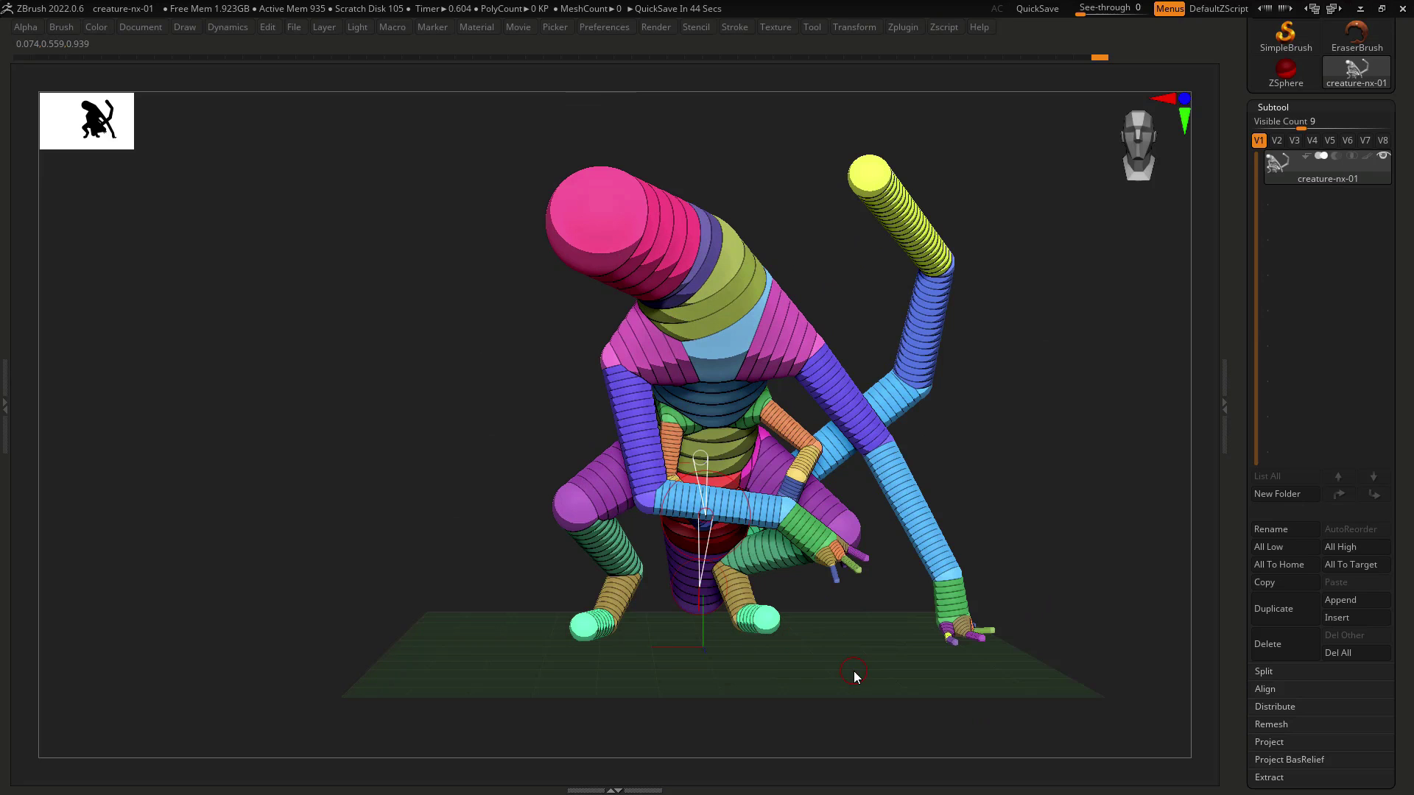
{"action": "key", "text": "ctrl+z"}
{"action": "key", "text": "ctrl+z"}
{"action": "key", "text": "ctrl+shift+z"}
{"action": "key", "text": "ctrl+shift+z"}
{"action": "key", "text": "ctrl+shift+z"}
Inspect the tail from above and behind, restore the saved concept-matching camera view, and rotate the upper tail slightly toward the creature's left.
{"action": "right_click_drag", "start_coordinate": [828, 644], "coordinate": [864, 677]}
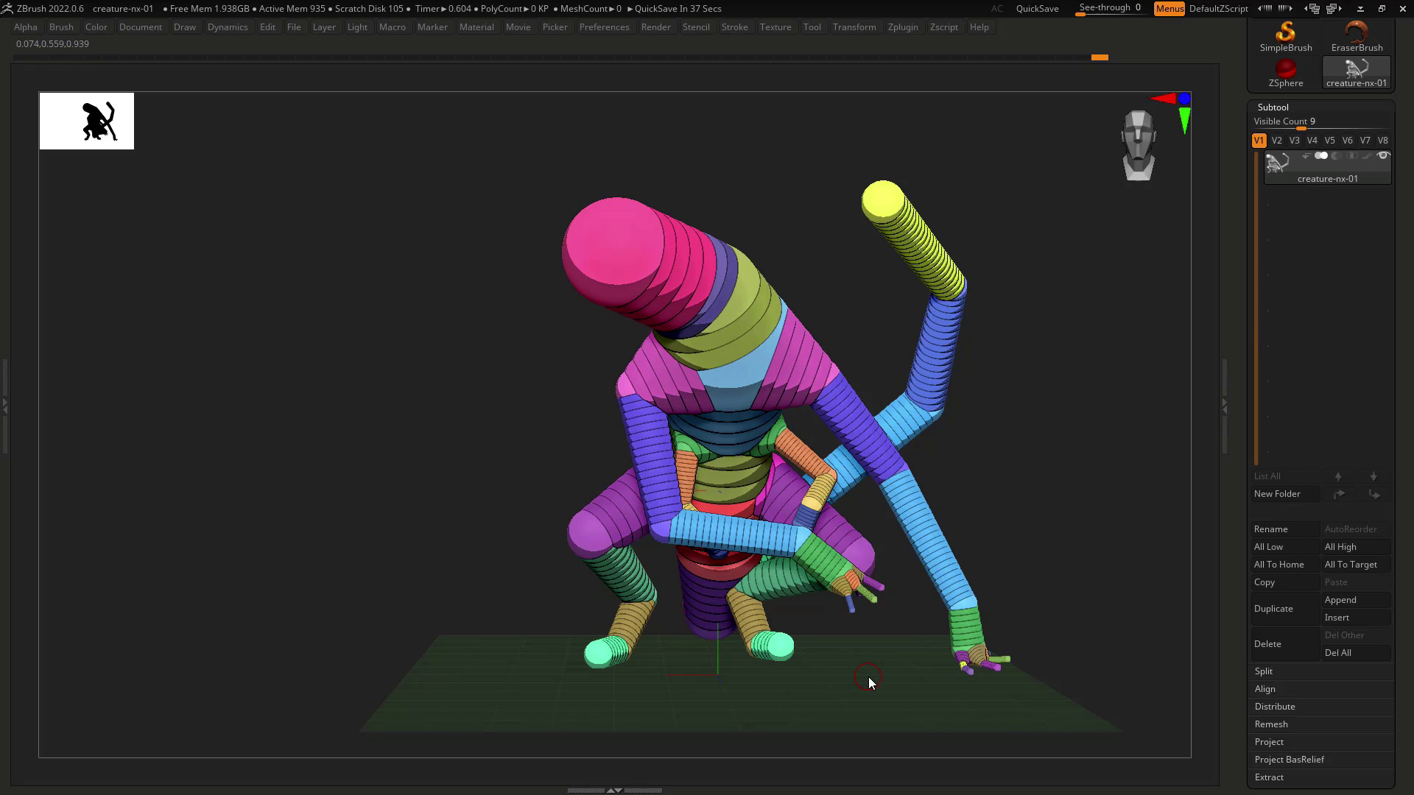
{"action": "right_click_drag", "start_coordinate": [869, 683], "coordinate": [887, 786]}
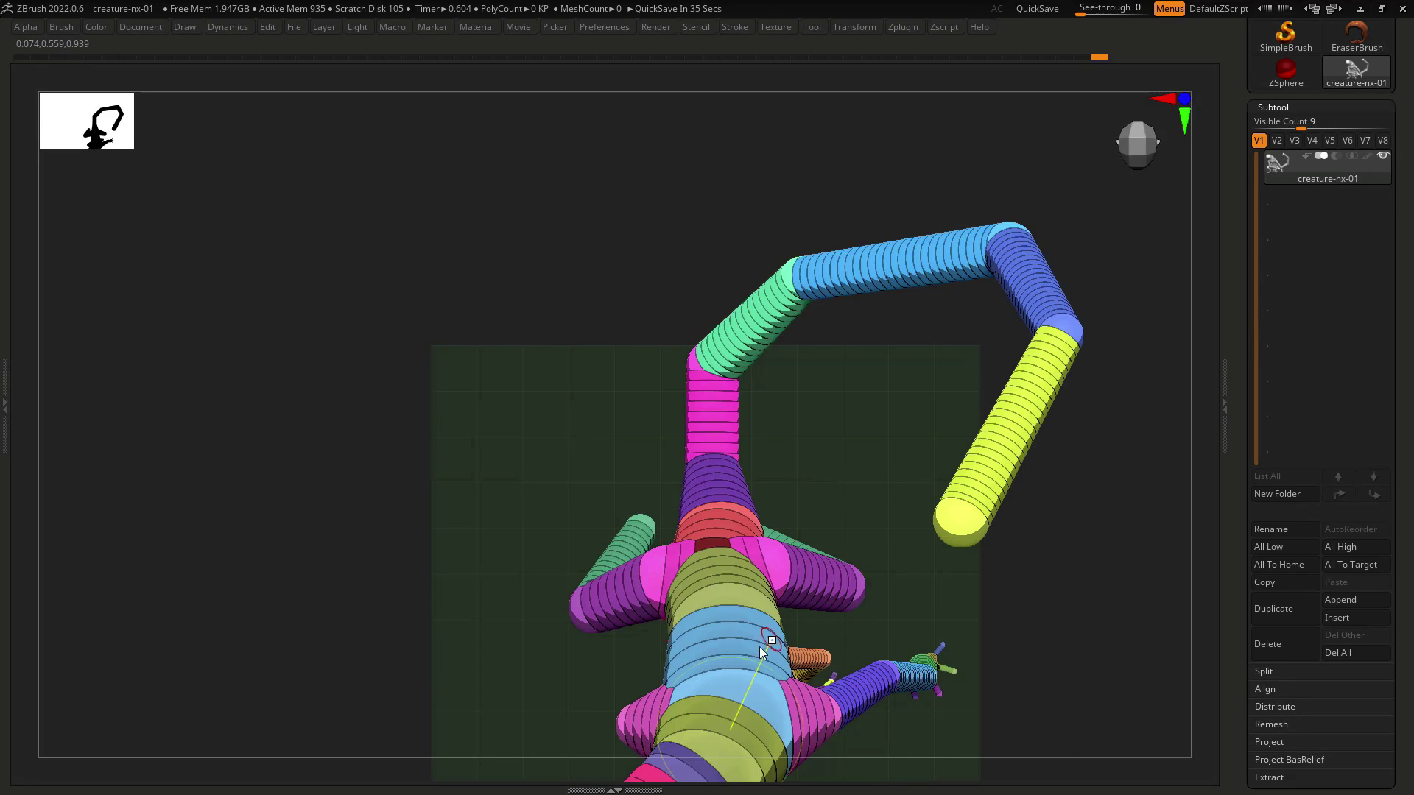
{"action": "right_click_drag", "start_coordinate": [729, 630], "coordinate": [1031, 537]}
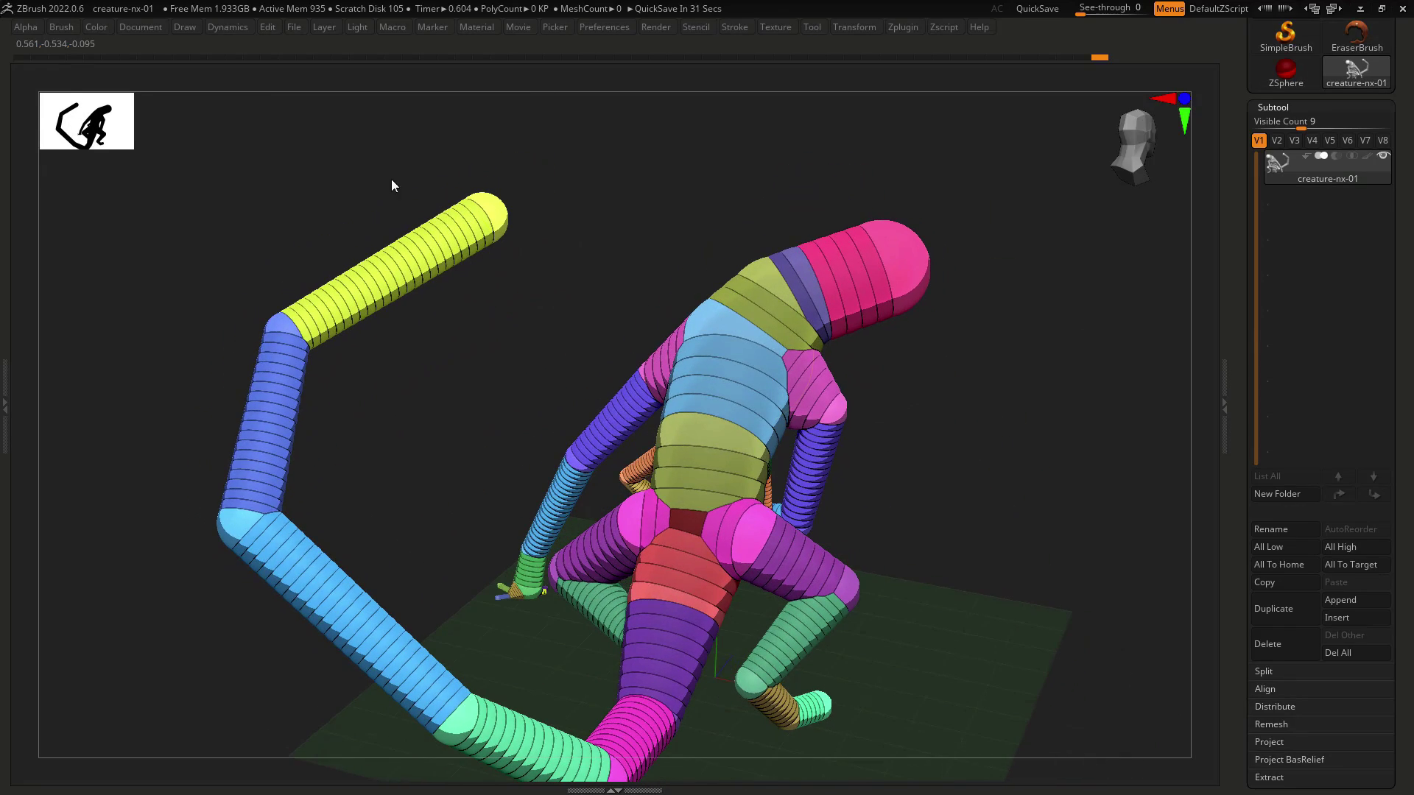
{"action": "left_click", "coordinate": [145, 27]}
{"action": "left_click", "coordinate": [165, 575]}
{"action": "key", "text": "shift+z"}
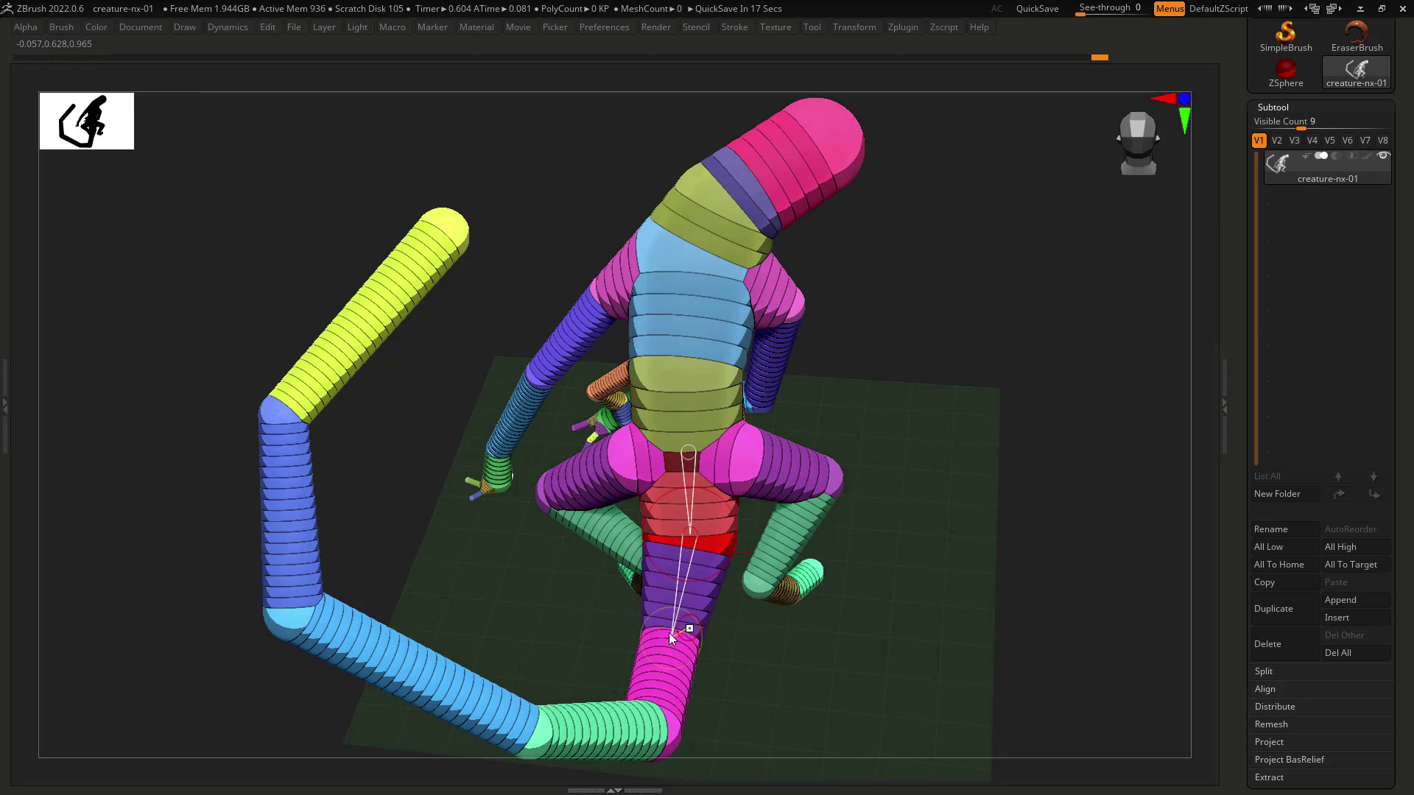
{"action": "mouse_move", "coordinate": [668, 633]}
{"action": "left_mouse_down"}
{"action": "mouse_move", "coordinate": [714, 644]}
{"action": "mouse_move", "coordinate": [650, 624]}
{"action": "left_mouse_up"}
Restore the saved camera view and shift the first tail joints so the bend follows the curve of the concept image's tail.
{"action": "right_click_drag", "start_coordinate": [702, 472], "coordinate": [702, 383], "text": "shift"}
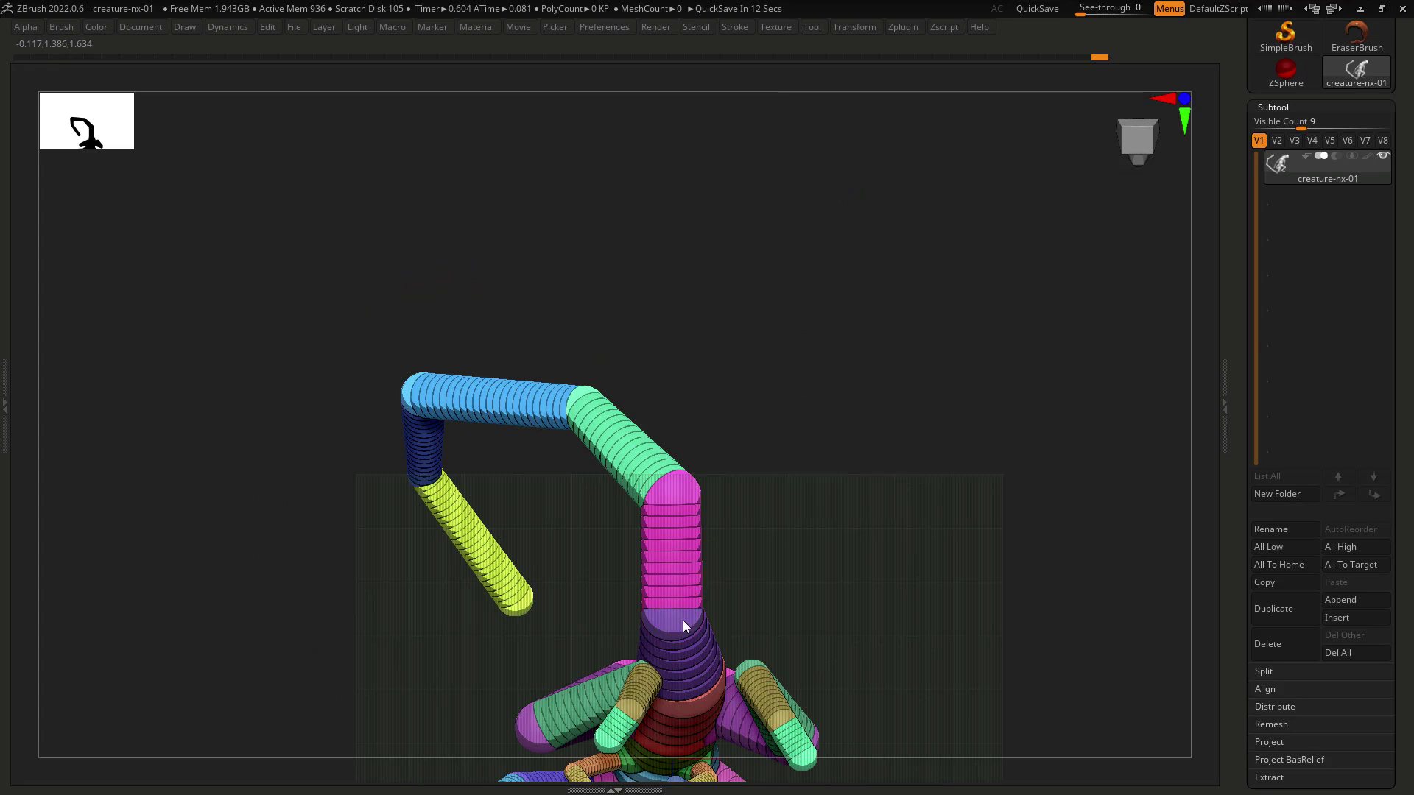
{"action": "right_click_drag", "start_coordinate": [810, 565], "coordinate": [714, 430]}
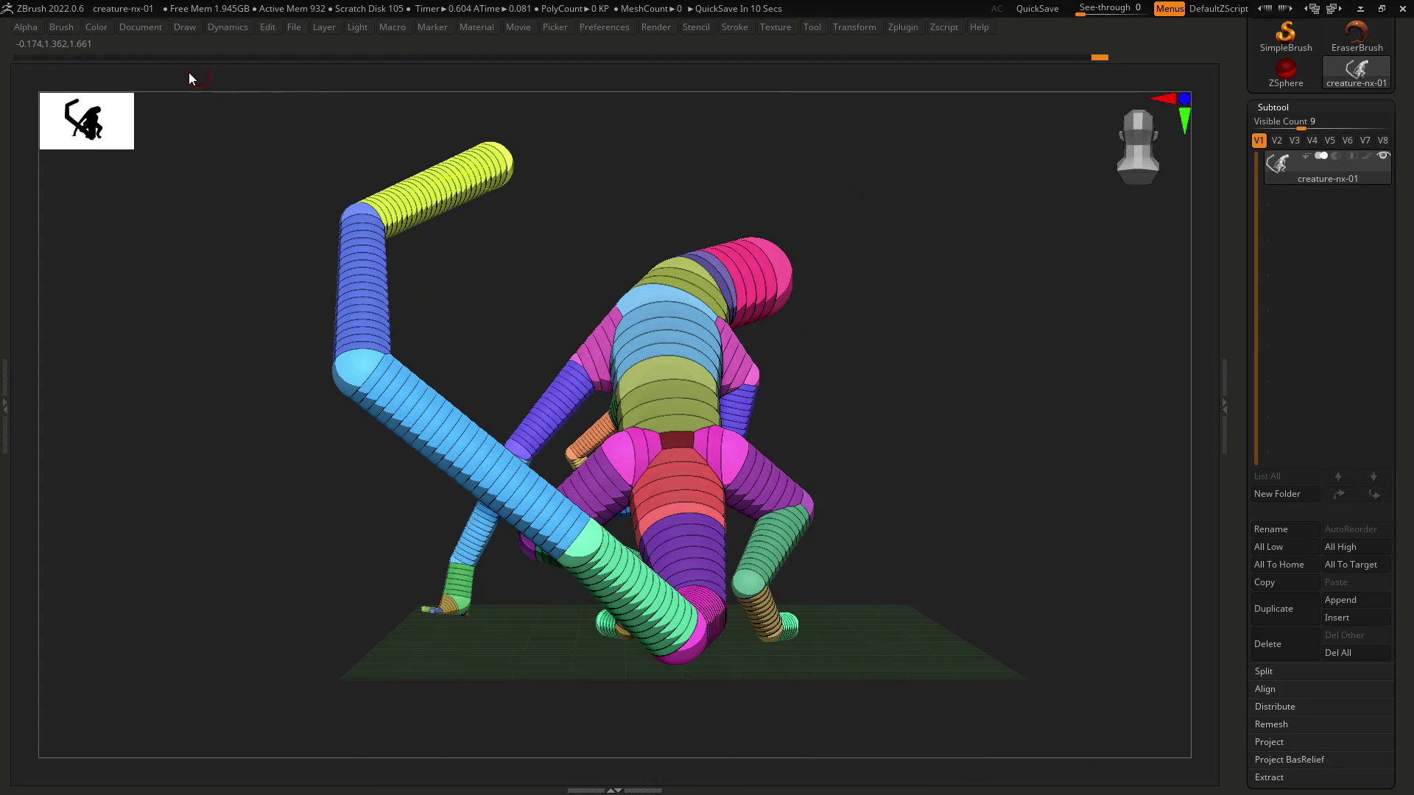
{"action": "left_click", "coordinate": [140, 26]}
{"action": "left_click", "coordinate": [166, 564]}
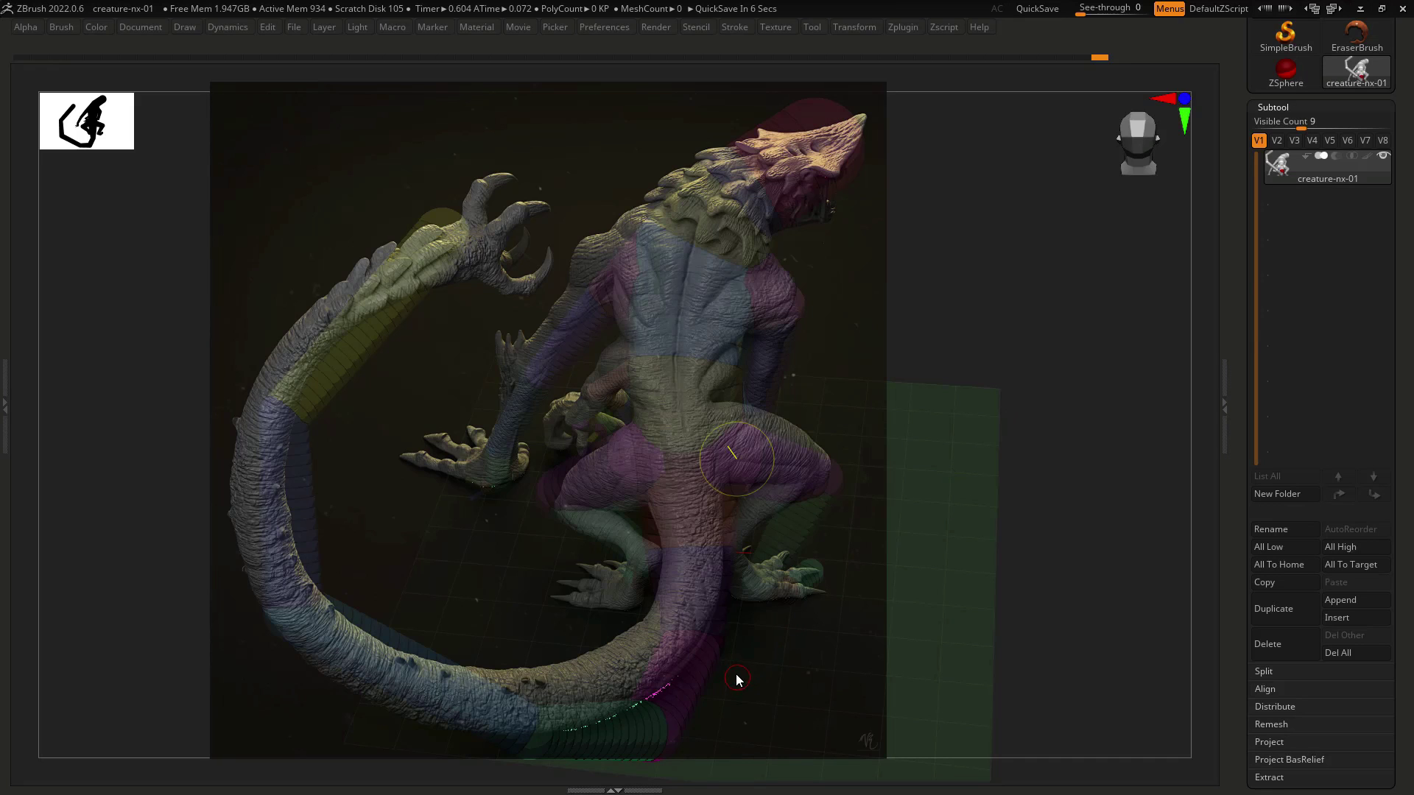
{"action": "left_click", "coordinate": [713, 617]}
{"action": "left_click", "coordinate": [670, 729]}
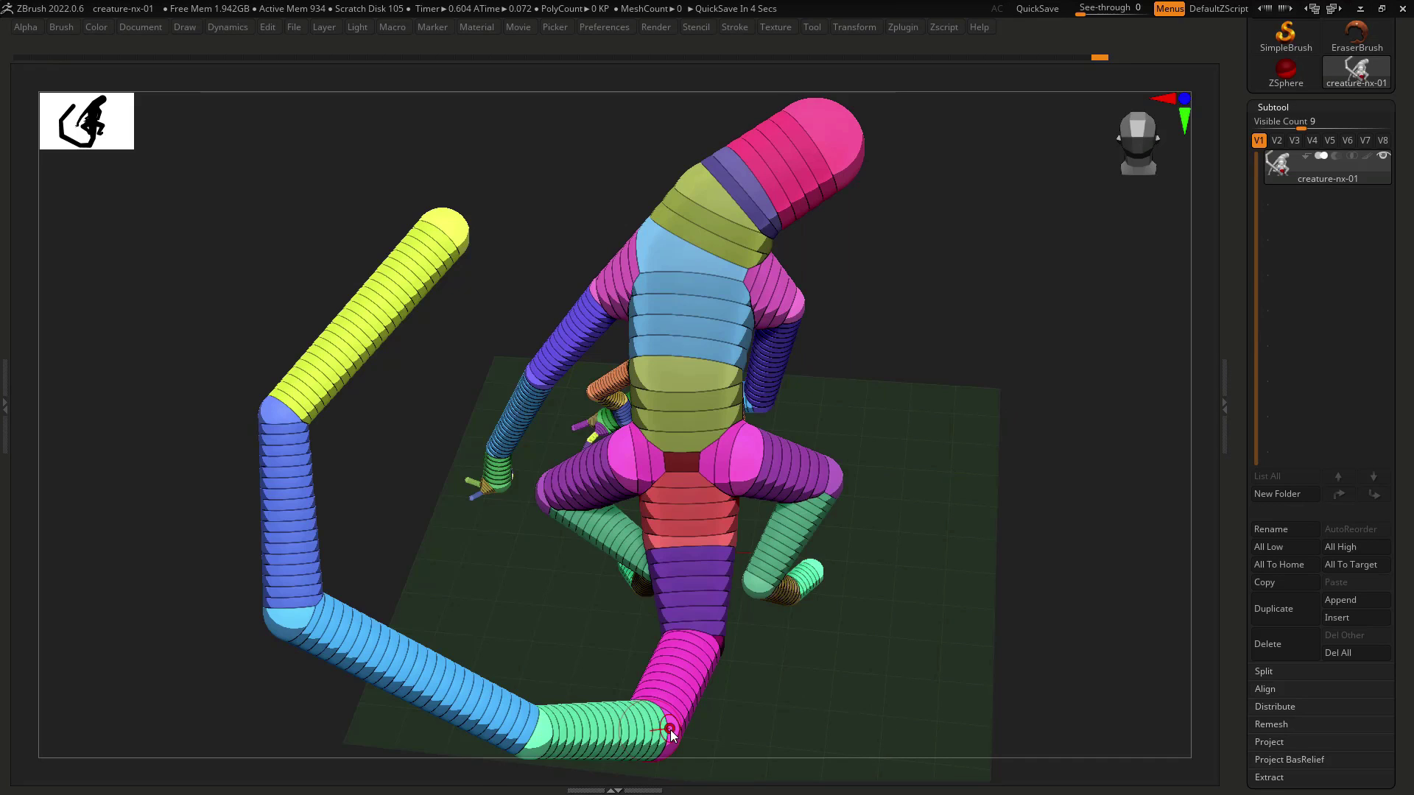
{"action": "left_click_drag", "start_coordinate": [670, 730], "coordinate": [669, 717]}
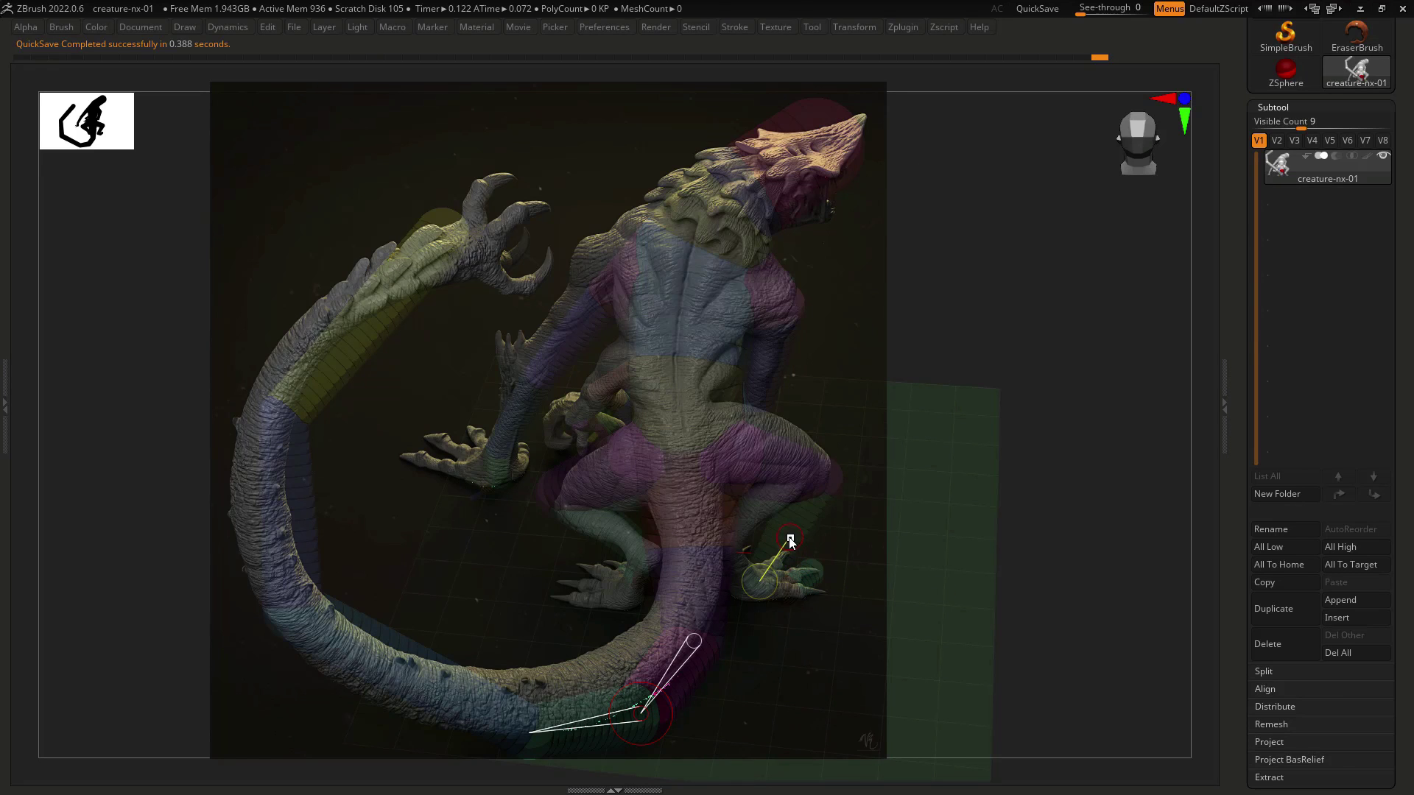
Adjust the creature's right thigh and lower leg against the concept overlay so the knee and ankle match the drawing.
{"action": "mouse_move", "coordinate": [789, 541]}
{"action": "left_mouse_down"}
{"action": "mouse_move", "coordinate": [768, 529]}
{"action": "mouse_move", "coordinate": [794, 540]}
{"action": "left_mouse_up"}
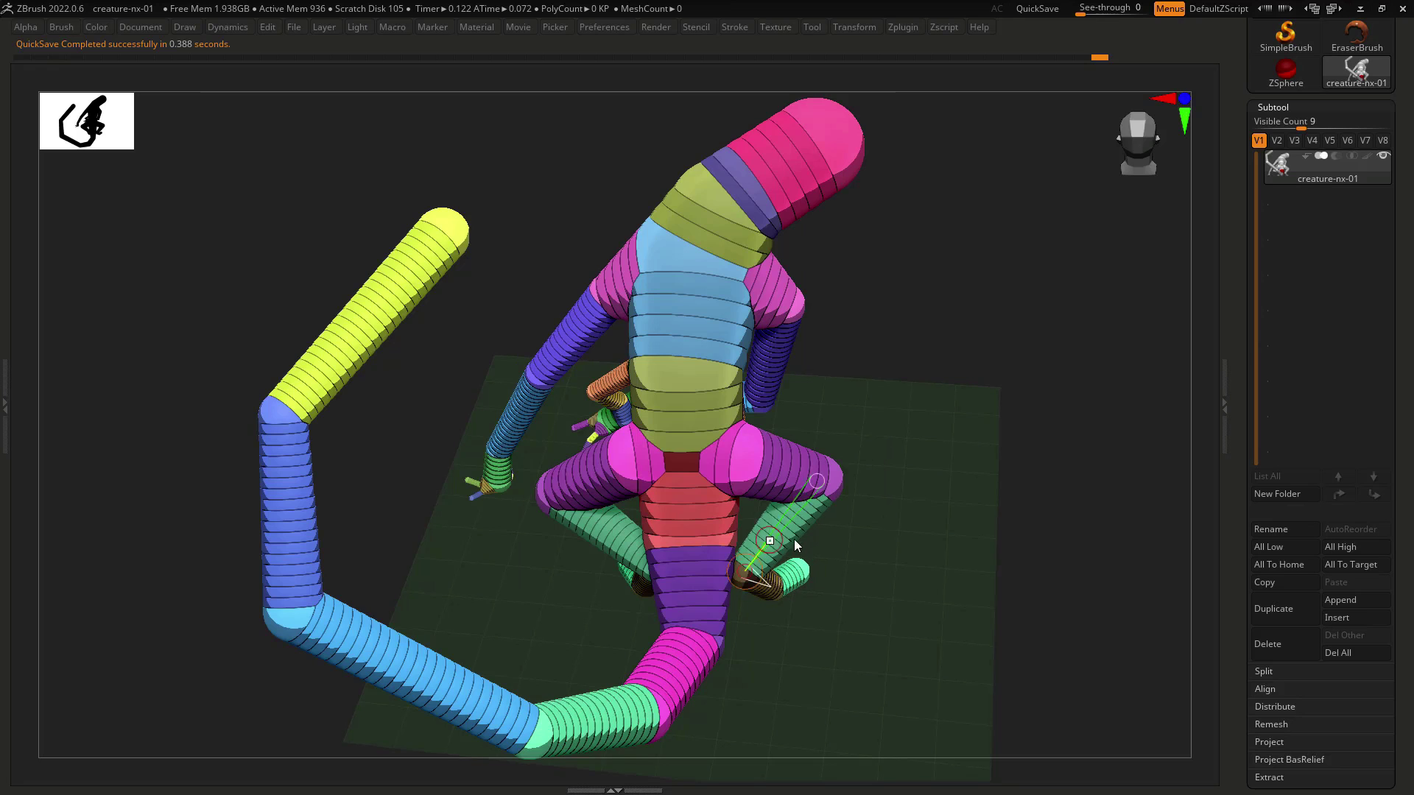
{"action": "key", "text": "shift+z"}
{"action": "key", "text": "shift+z"}
{"action": "left_click_drag", "start_coordinate": [737, 465], "coordinate": [723, 443]}
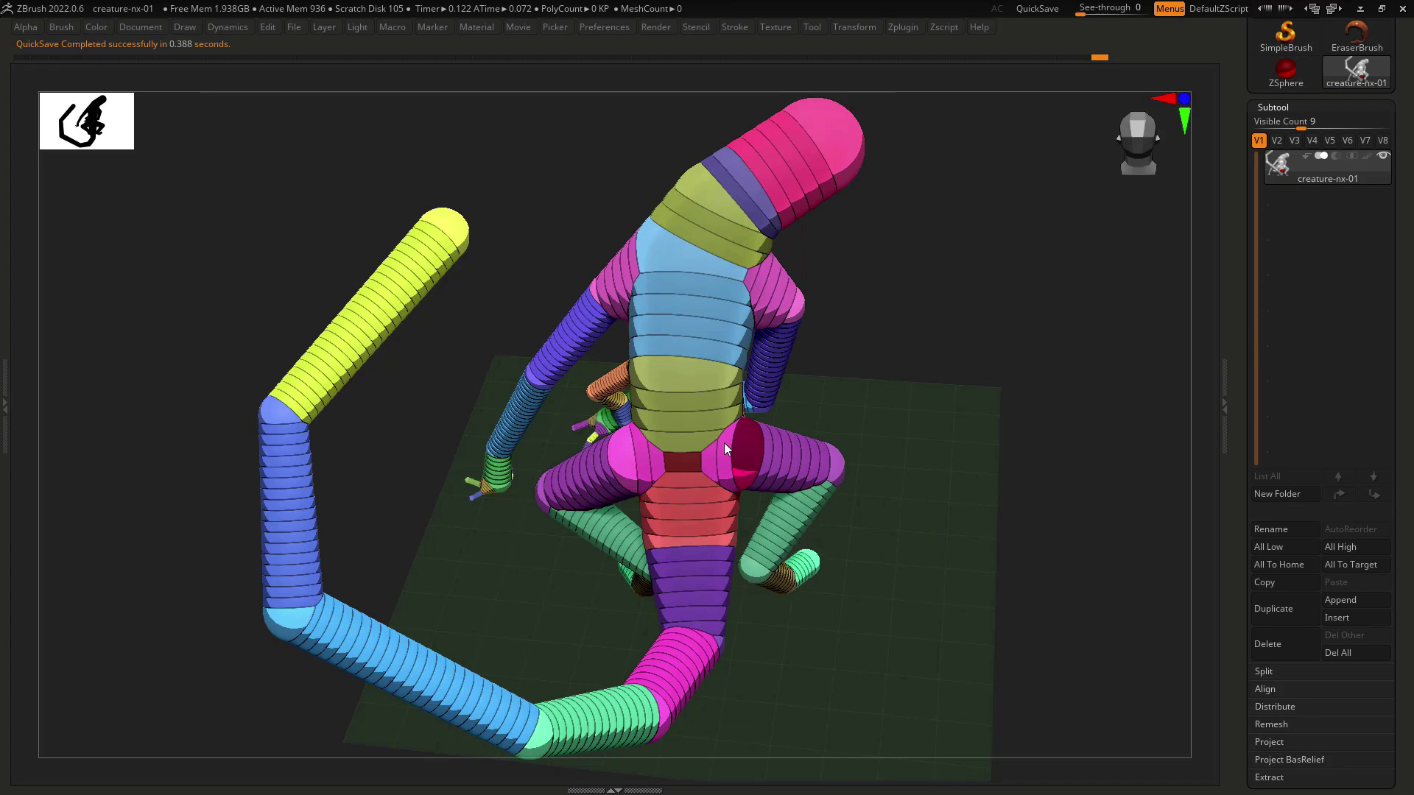
{"action": "key", "text": "shift+z"}
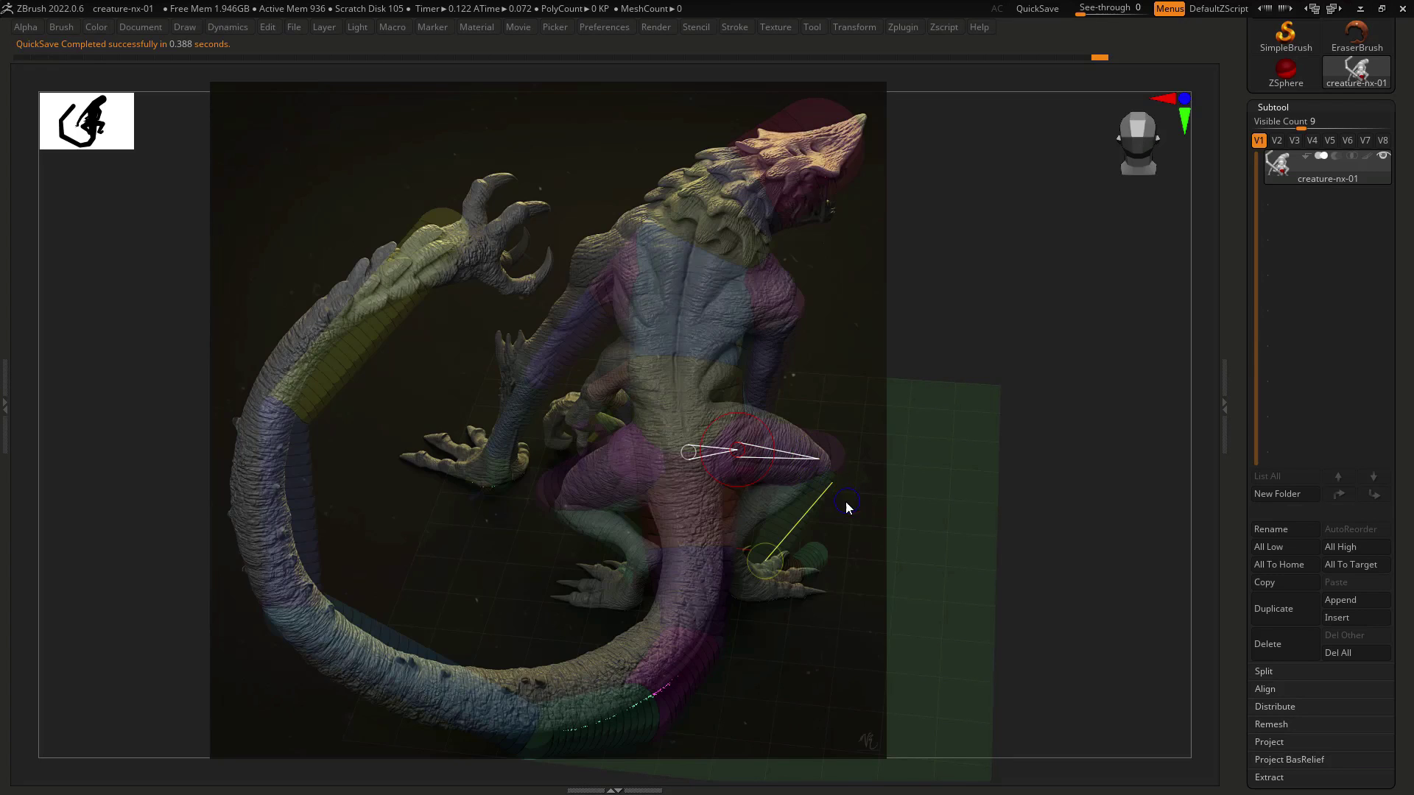
{"action": "key", "text": "shift+z"}
{"action": "left_click_drag", "start_coordinate": [764, 528], "coordinate": [749, 522]}
{"action": "key", "text": "shift+z"}
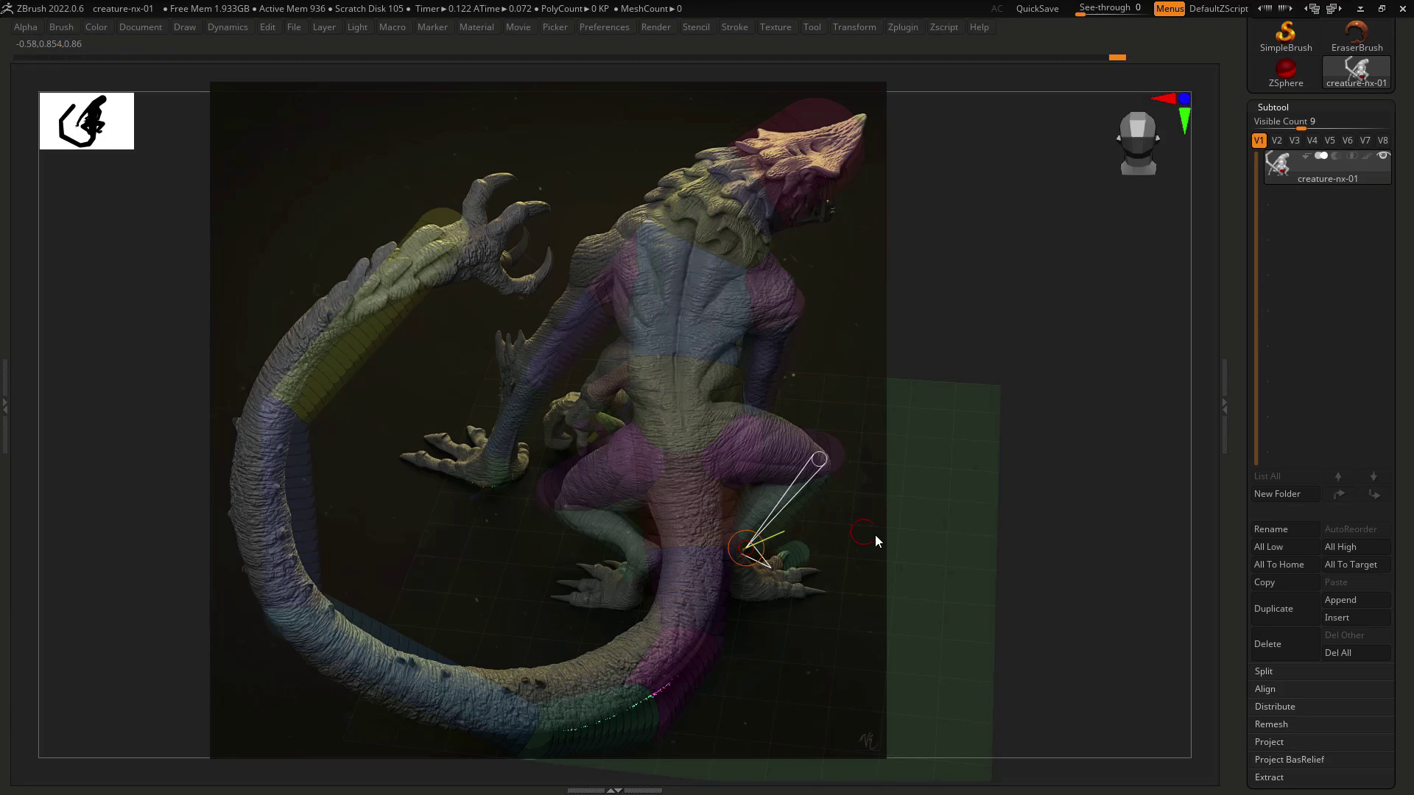
{"action": "key", "text": "shift+z"}
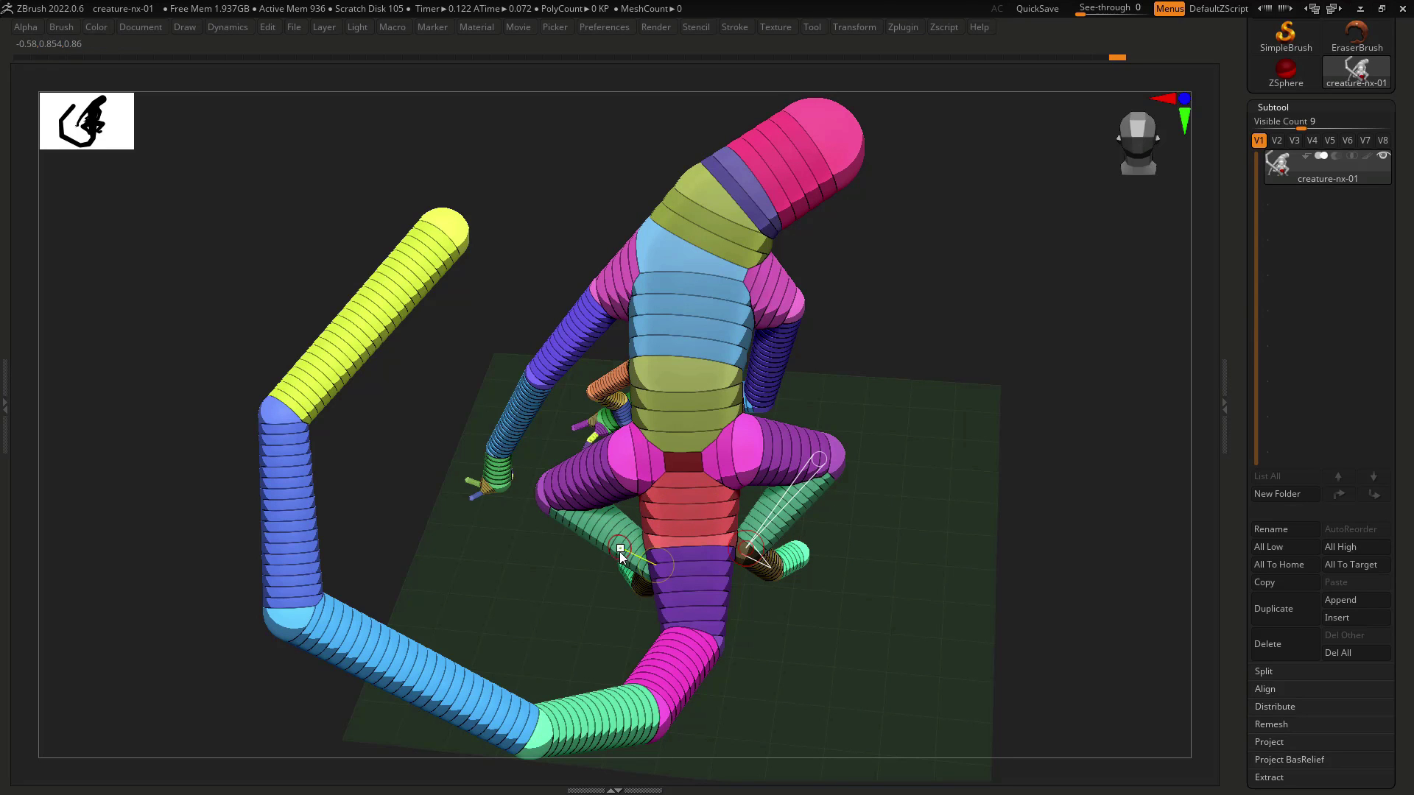
Adjust the creature's left knee and ankle to match the crouching leg in the concept overlay.
{"action": "left_click", "coordinate": [633, 567]}
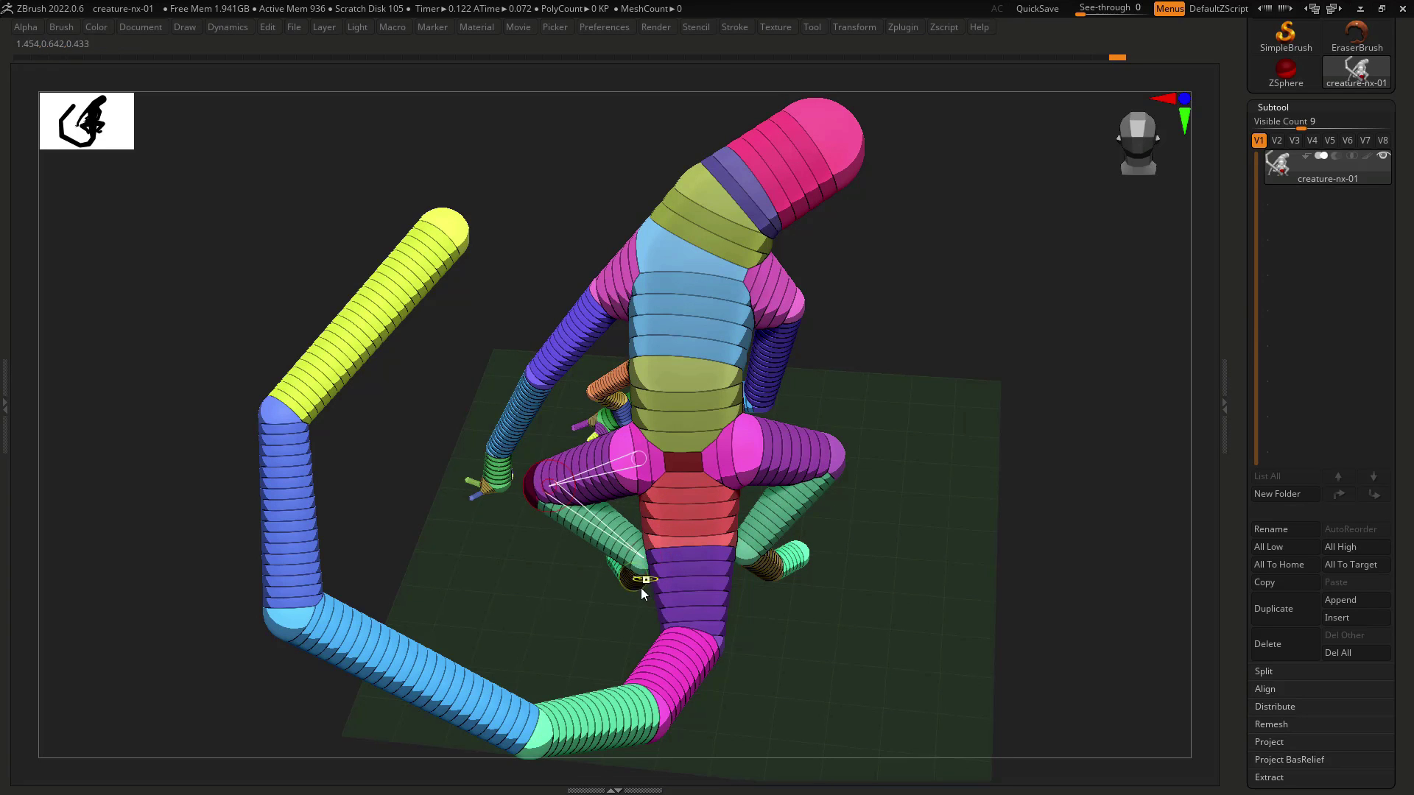
{"action": "left_click_drag", "start_coordinate": [640, 588], "coordinate": [638, 585]}
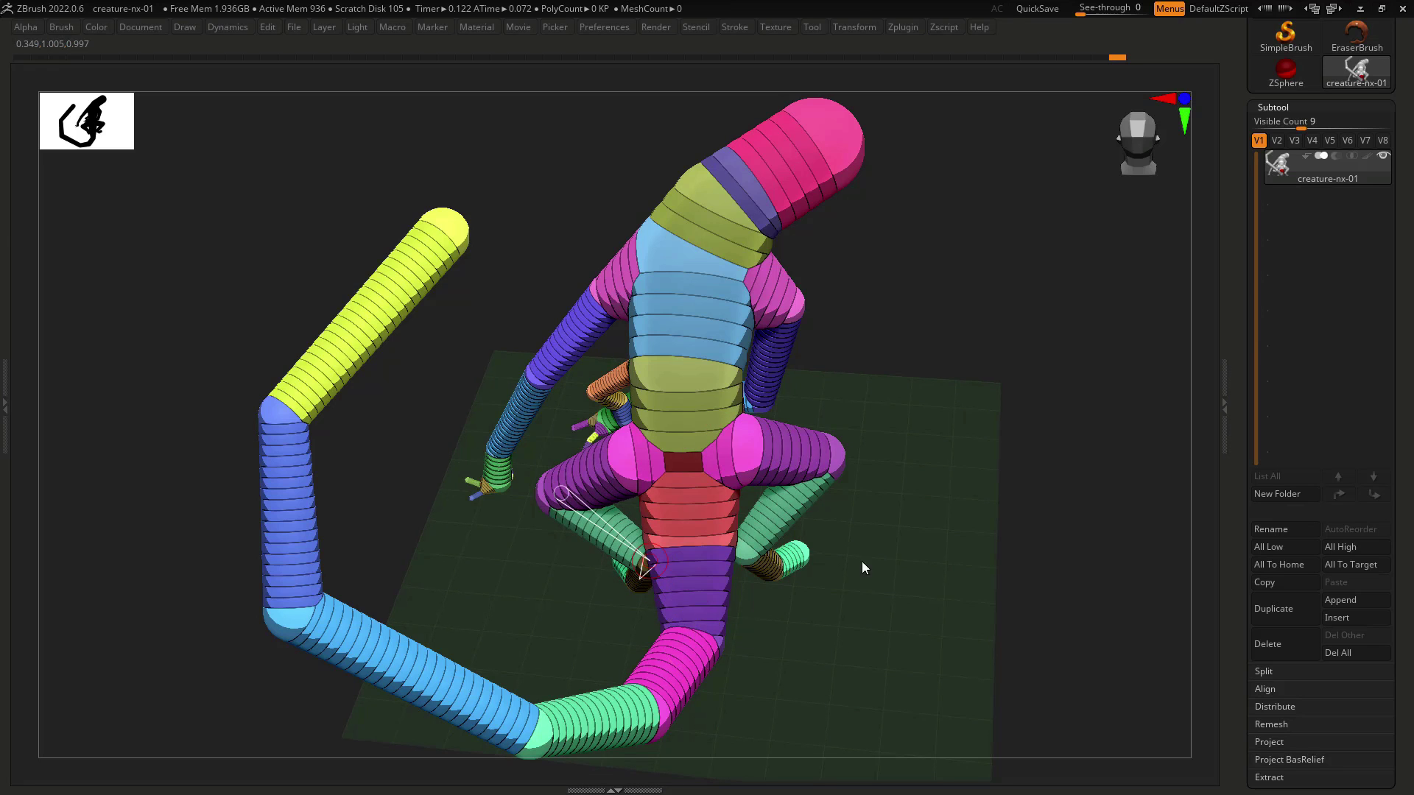
{"action": "key", "text": "shift+z"}
{"action": "key", "text": "shift+z"}
{"action": "key", "text": "shift+z"}
{"action": "key", "text": "shift+z"}
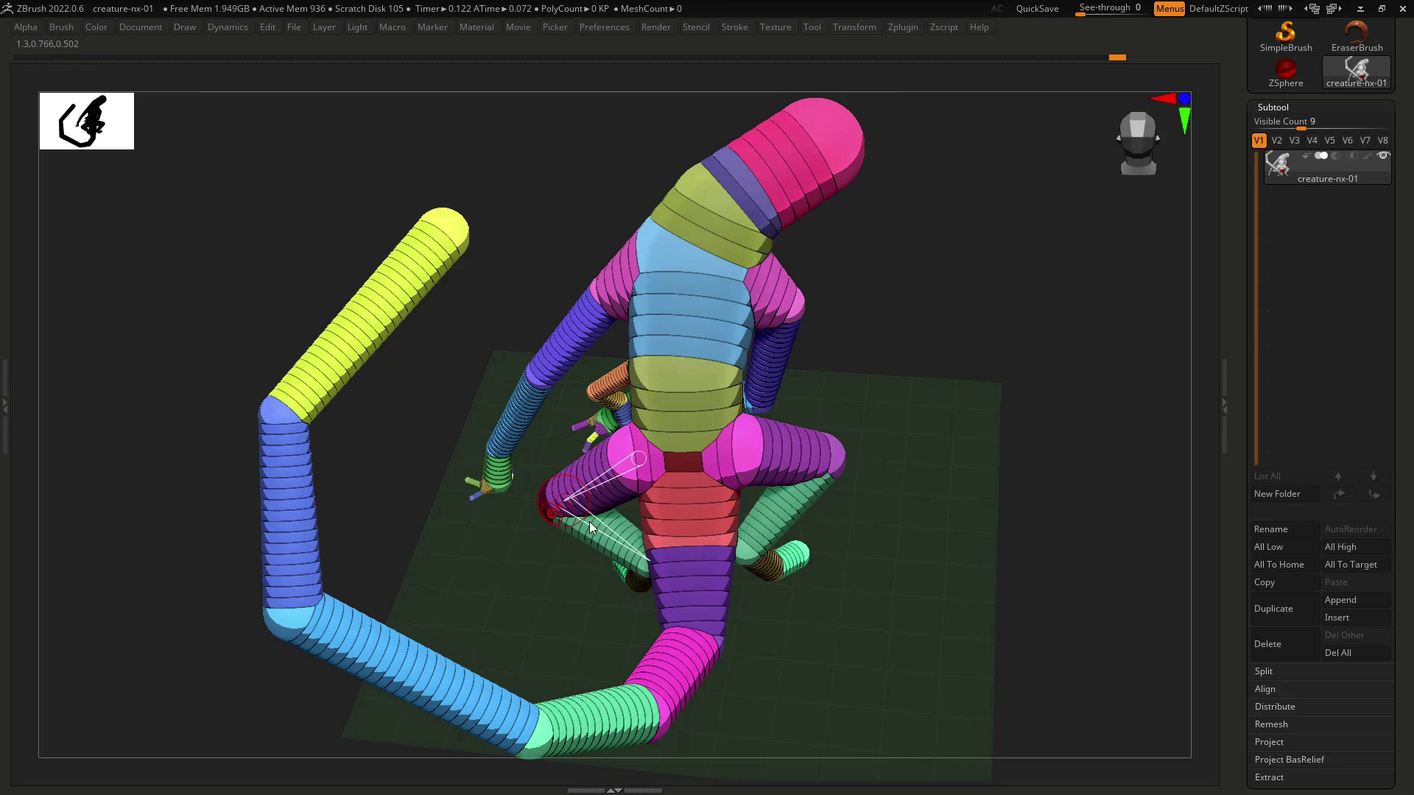
Compare the legs, tail and torso with the concept image by repeatedly showing and hiding the overlay.
{"action": "key", "text": "shift+z"}
{"action": "key", "text": "shift+z"}
{"action": "key", "text": "shift+z"}
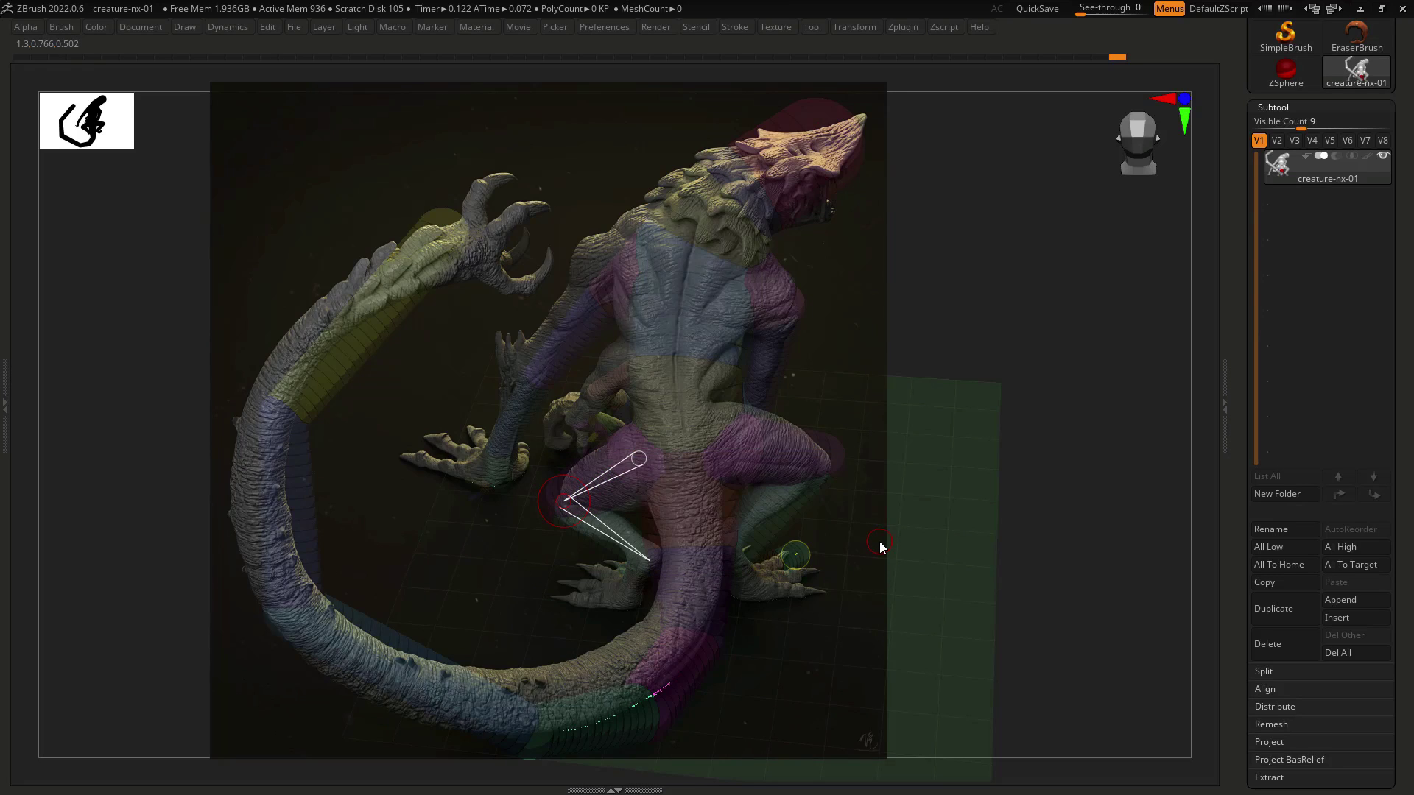
{"action": "key", "text": "shift+z"}
{"action": "key", "text": "shift+z"}
{"action": "key", "text": "shift+z"}
{"action": "key", "text": "shift+z"}
{"action": "key", "text": "shift+z"}
{"action": "key", "text": "shift+z"}
{"action": "key", "text": "shift+z"}
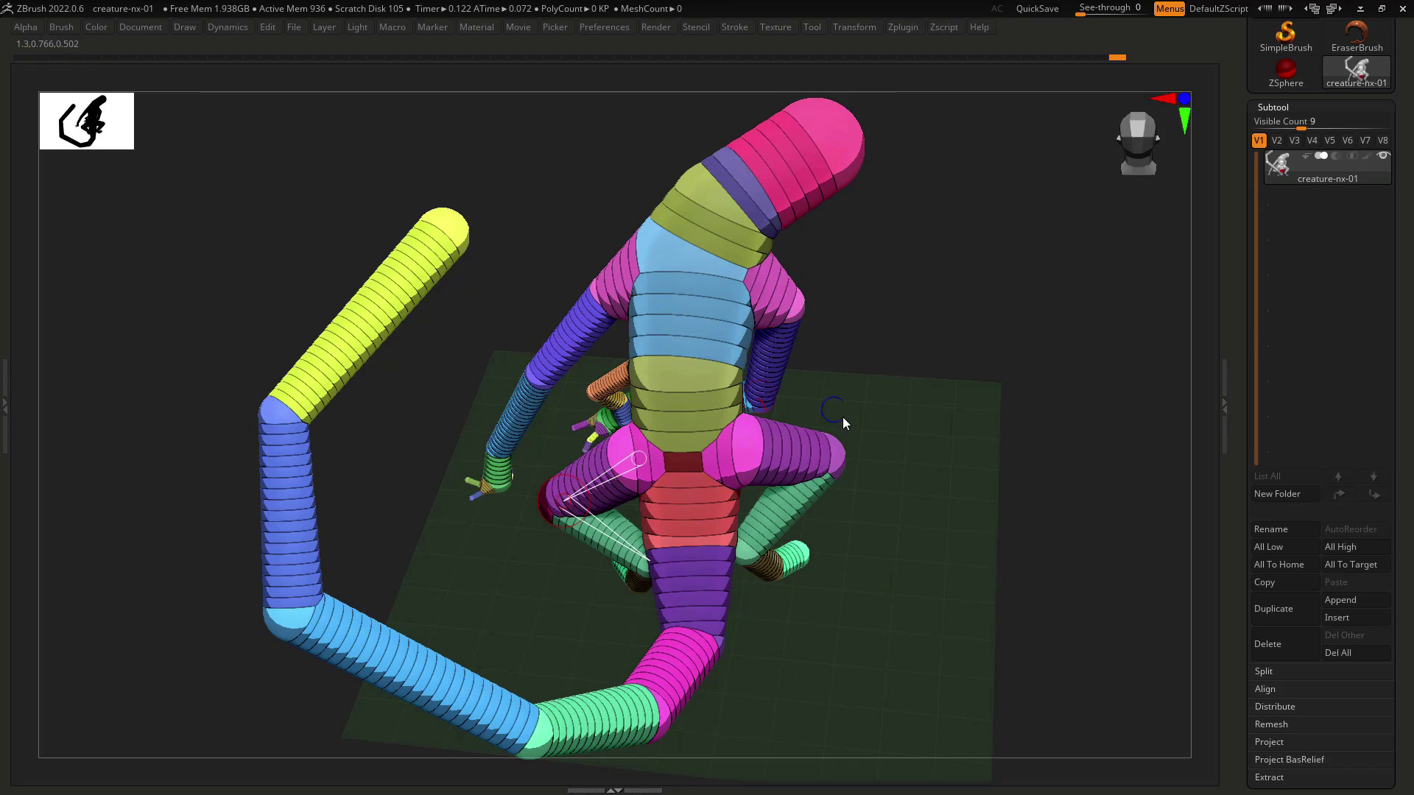
Rotate the creature's right foot in the side view so it rests along the floor.
{"action": "left_click_drag", "start_coordinate": [842, 416], "coordinate": [909, 472]}
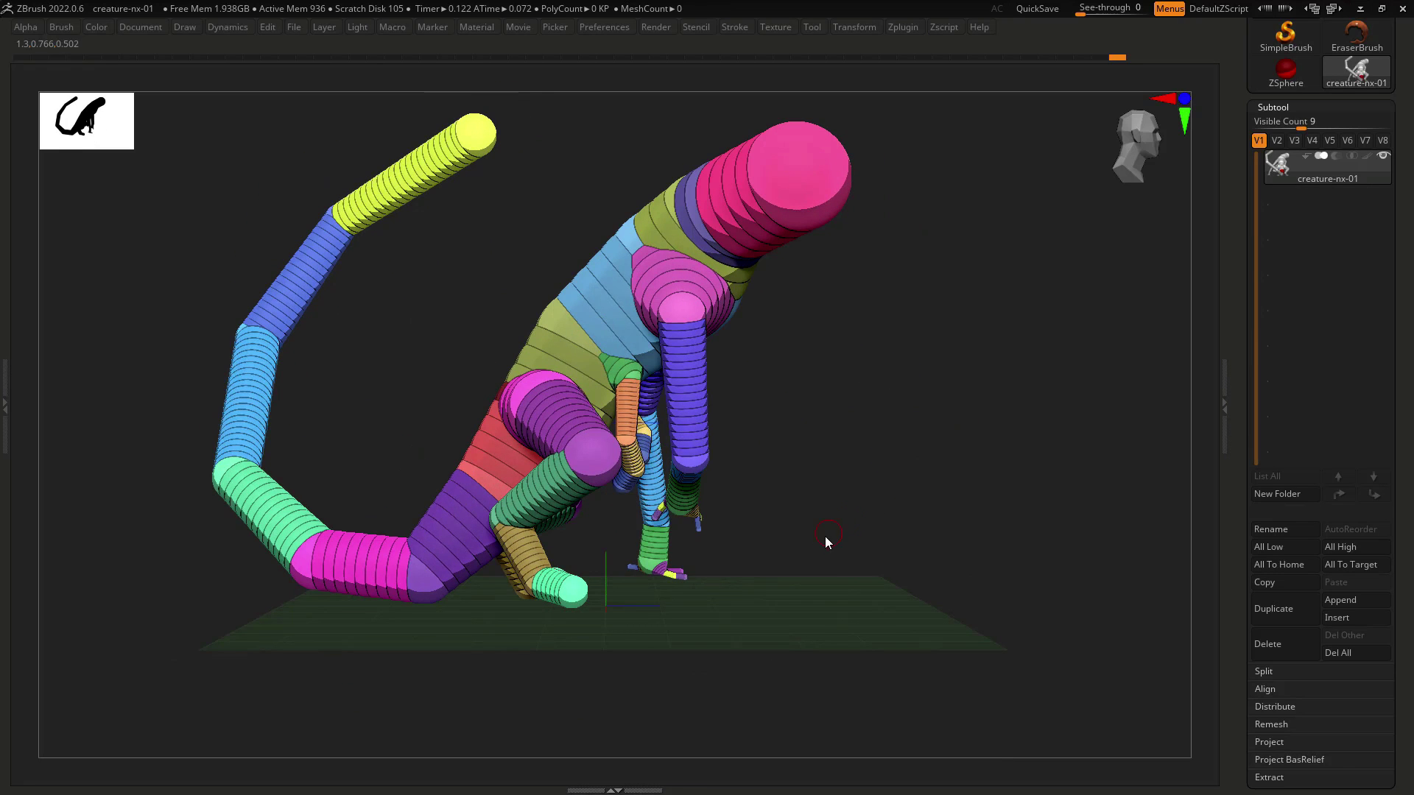
{"action": "left_click_drag", "start_coordinate": [868, 536], "coordinate": [775, 567]}
{"action": "left_click_drag", "start_coordinate": [562, 589], "coordinate": [533, 593]}
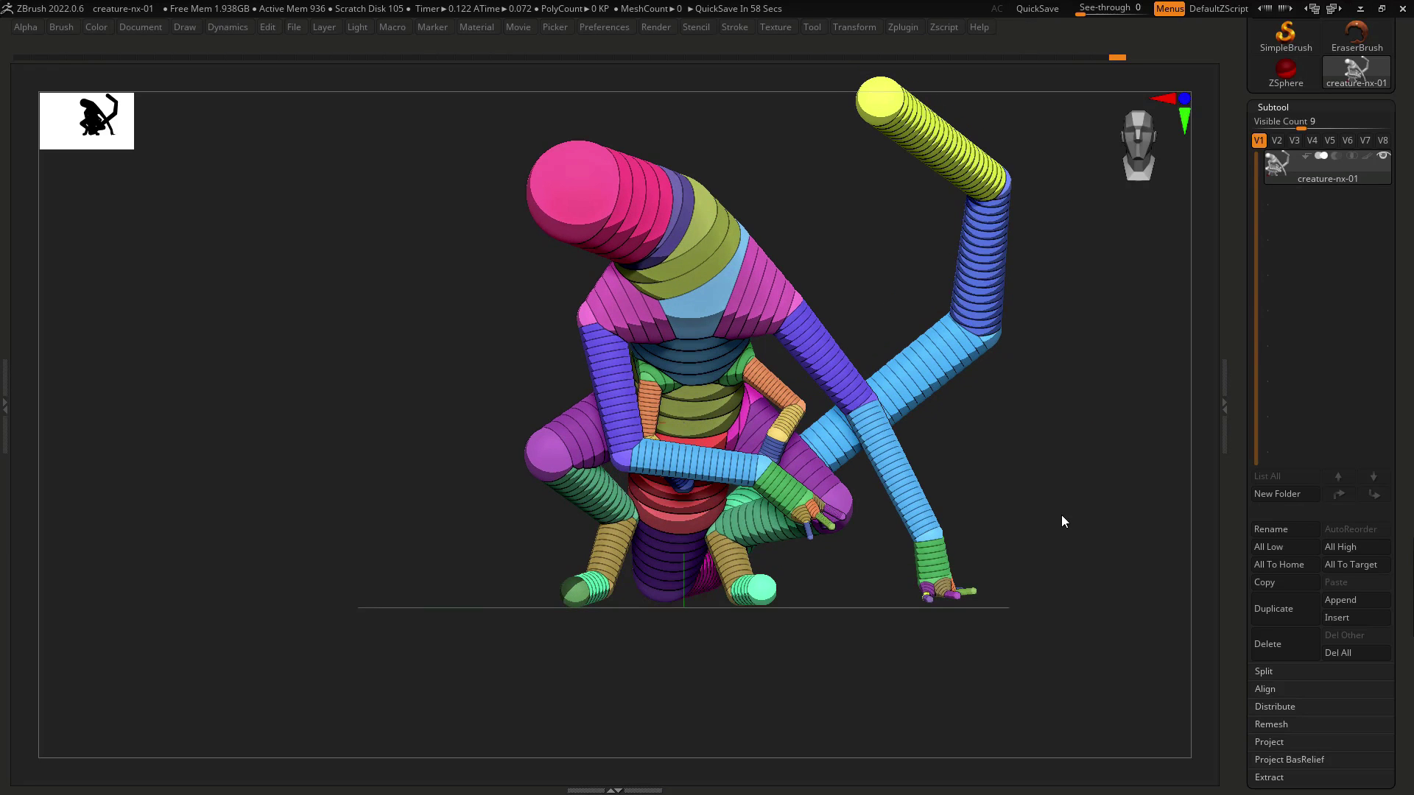
Rotate the creature's right upper arm slightly and twist the left shoulder joint in the front view.
{"action": "left_click_drag", "start_coordinate": [616, 366], "coordinate": [645, 360]}
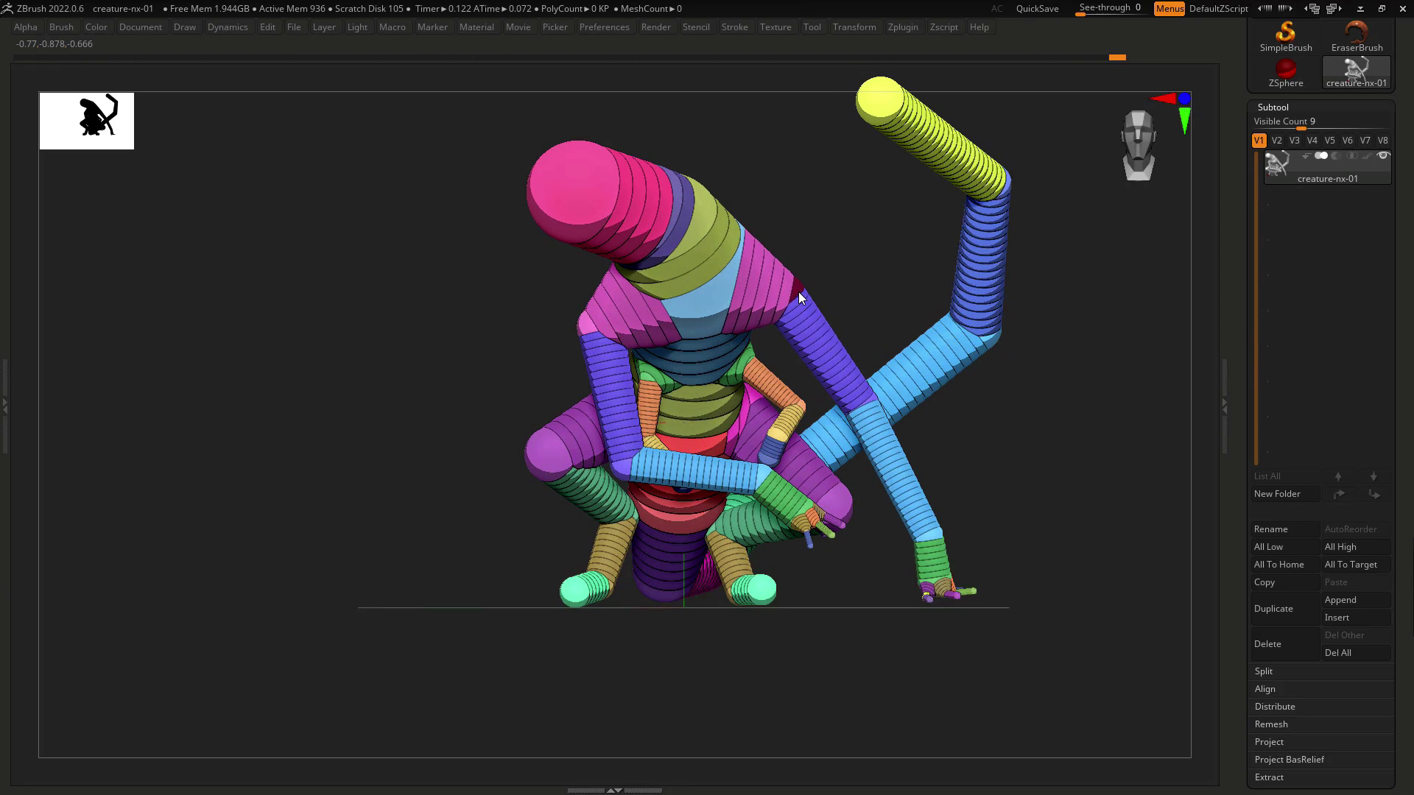
{"action": "left_click_drag", "start_coordinate": [785, 295], "coordinate": [730, 302]}
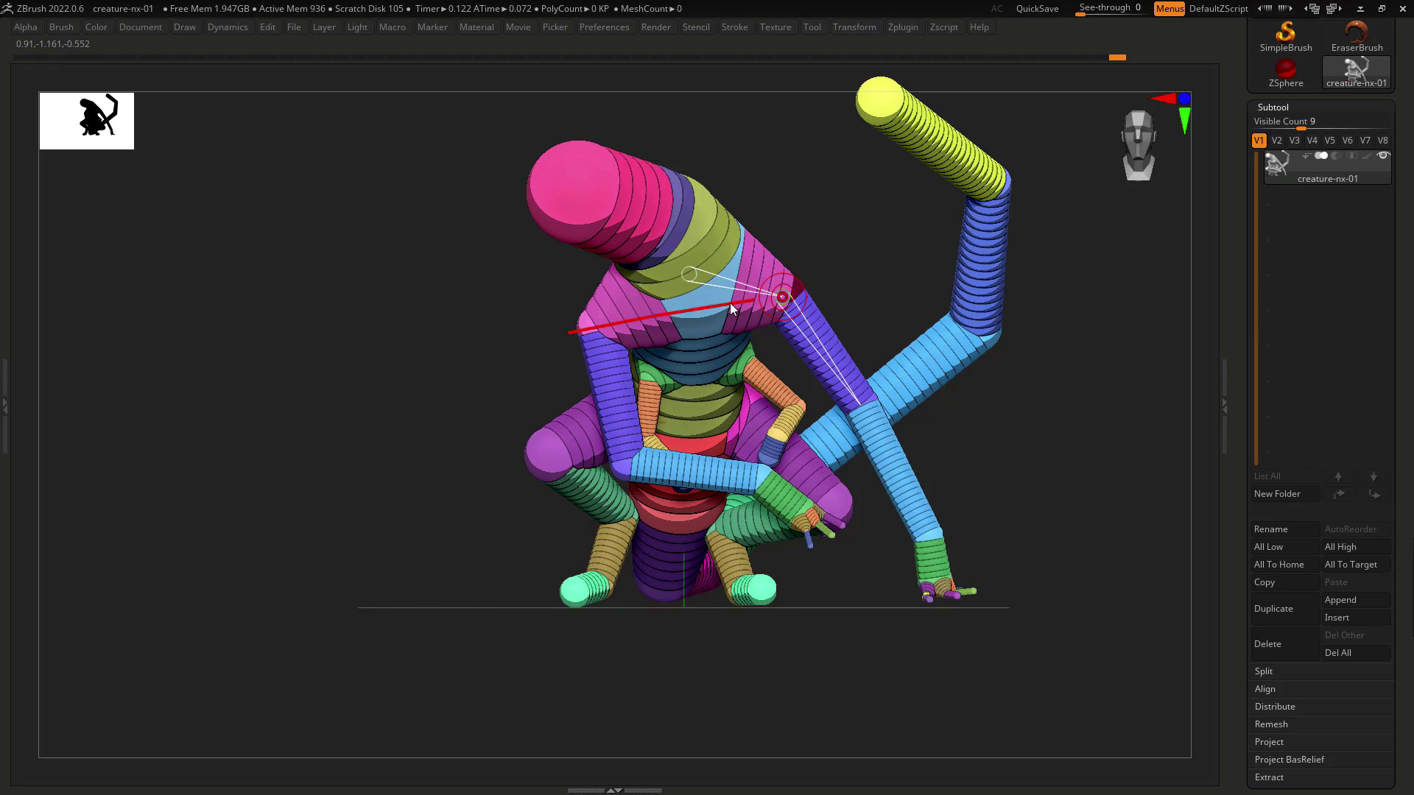
{"action": "left_click", "coordinate": [1100, 482]}
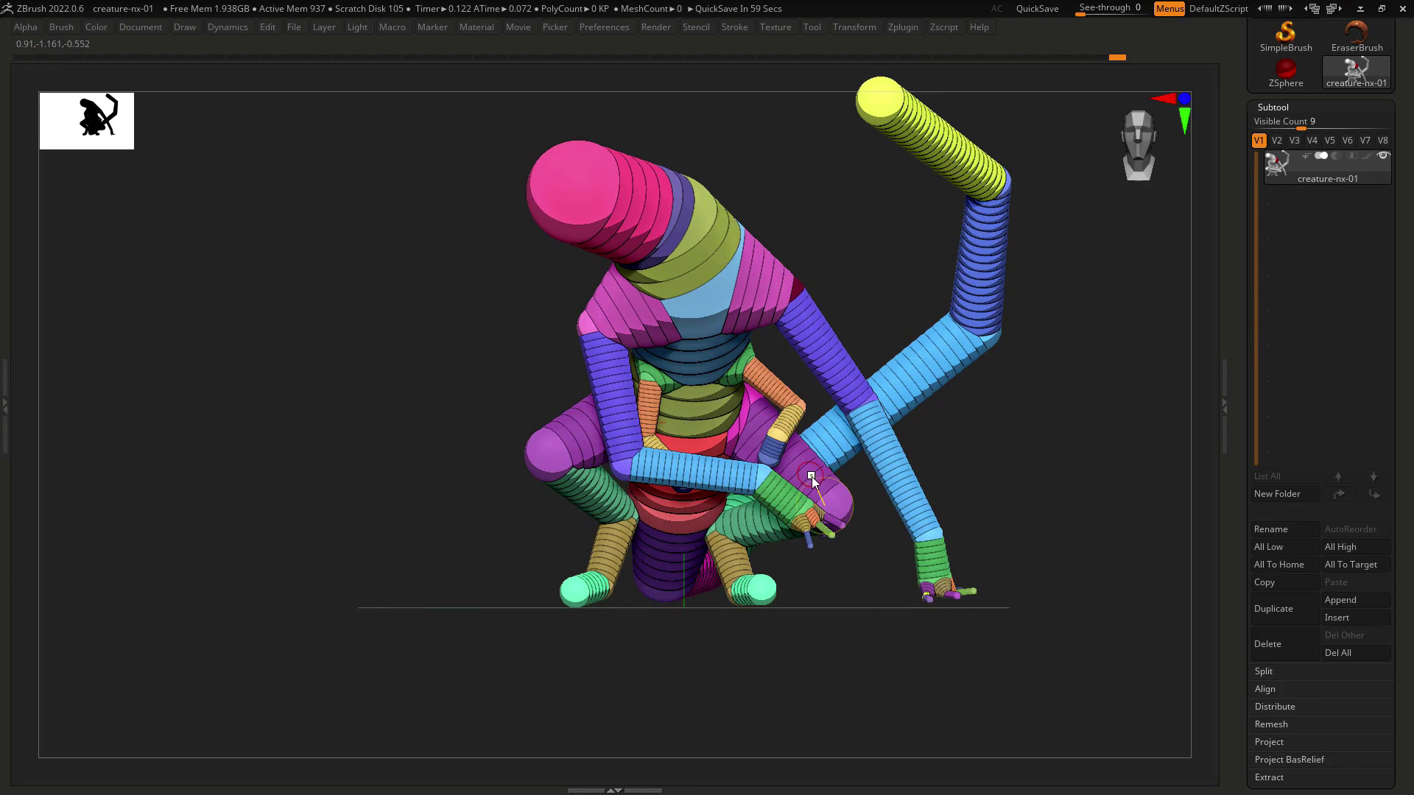
{"action": "right_click_drag", "start_coordinate": [757, 410], "coordinate": [696, 409]}
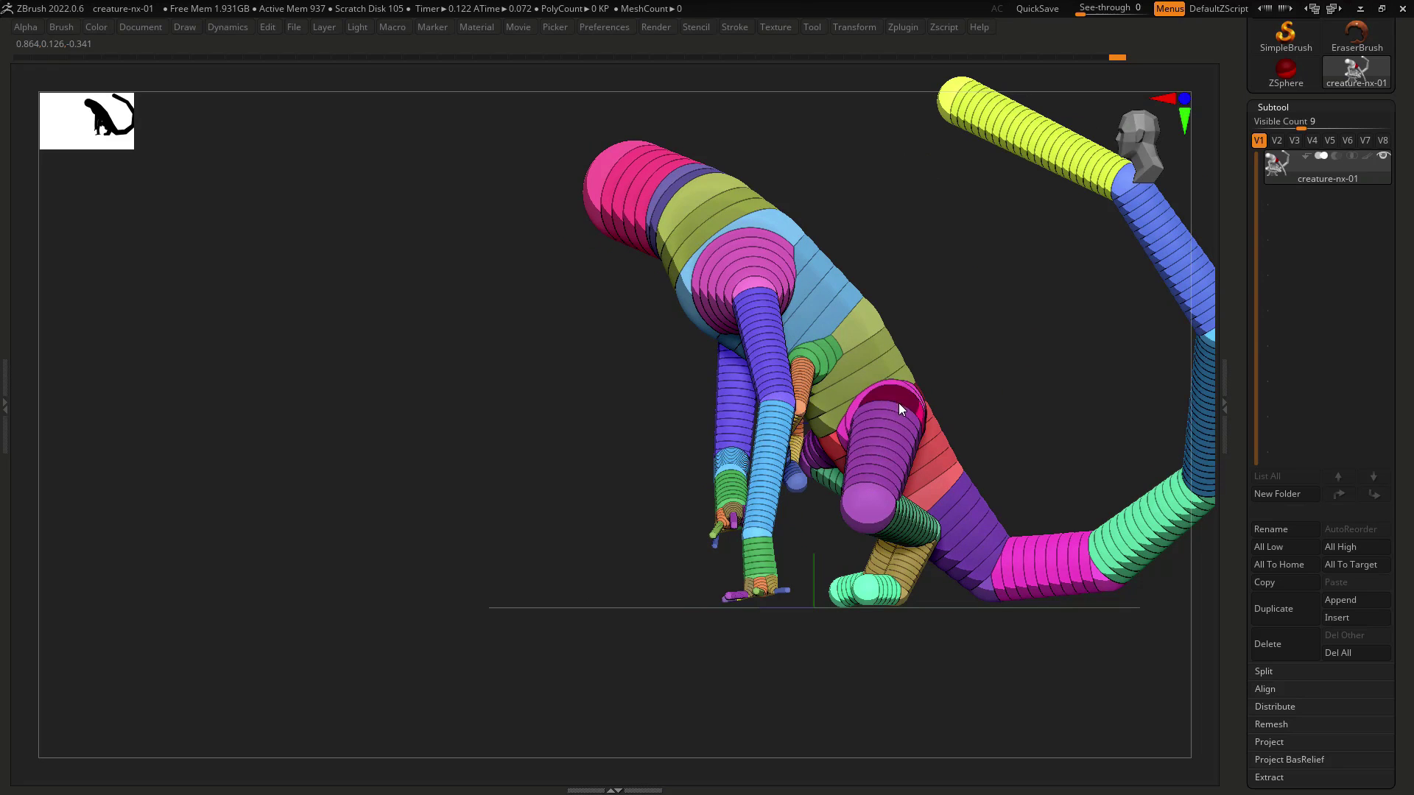
Enlarge the silhouette thumbnail to size 512 and frame the whole creature from the front.
{"action": "right_click_drag", "start_coordinate": [891, 409], "coordinate": [916, 386]}
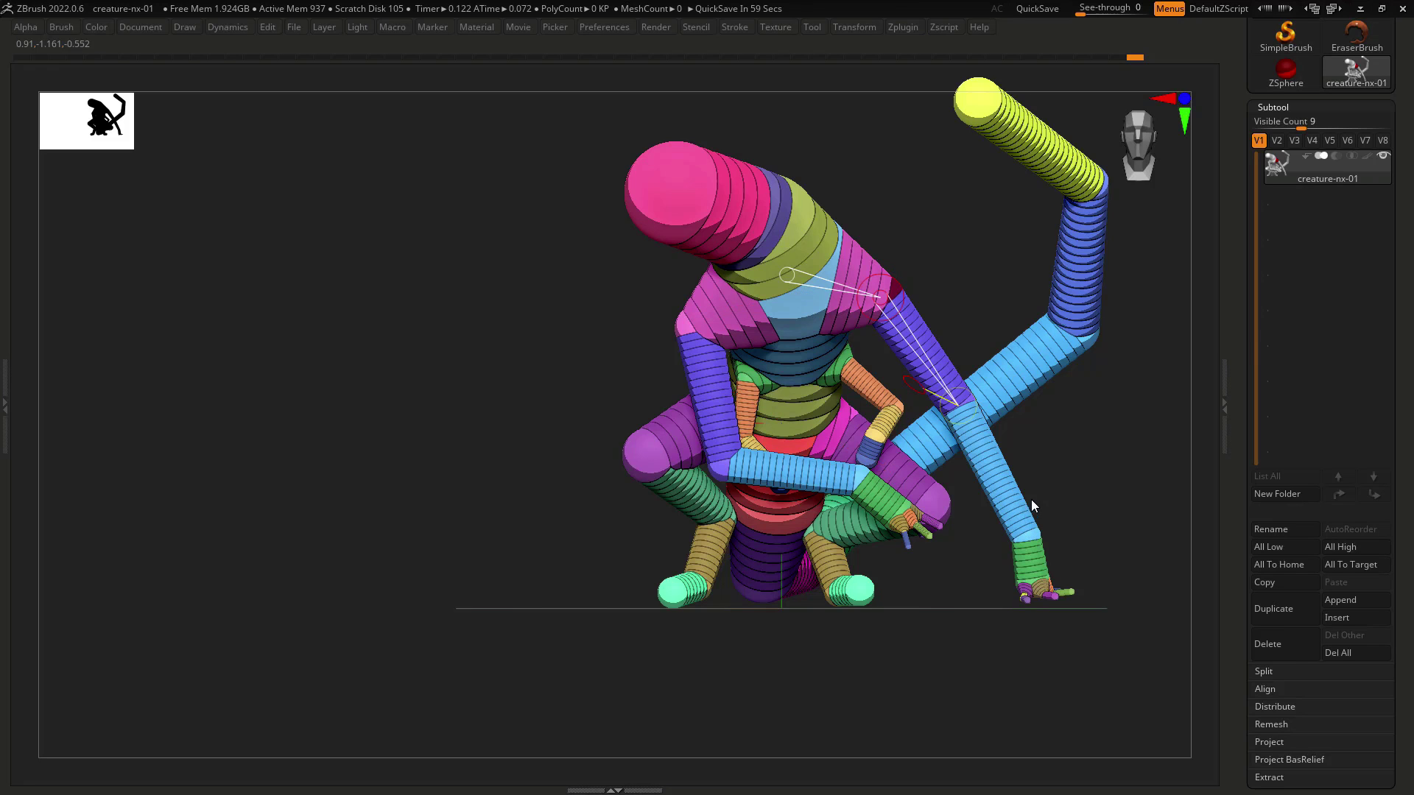
{"action": "right_click_drag", "start_coordinate": [1137, 489], "coordinate": [976, 508], "text": "alt"}
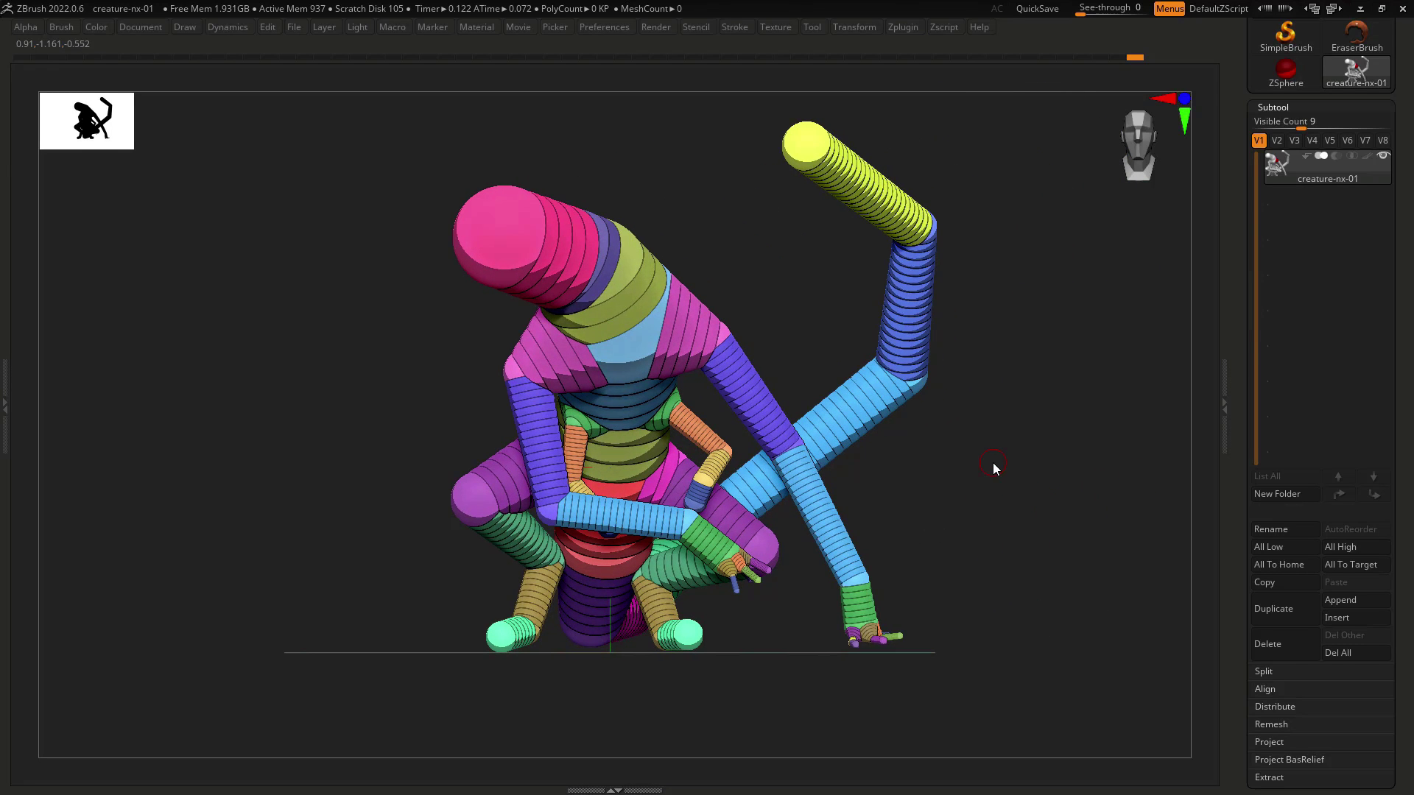
{"action": "left_click_drag", "start_coordinate": [65, 120], "coordinate": [256, 323]}
{"action": "left_click_drag", "start_coordinate": [296, 371], "coordinate": [394, 406]}
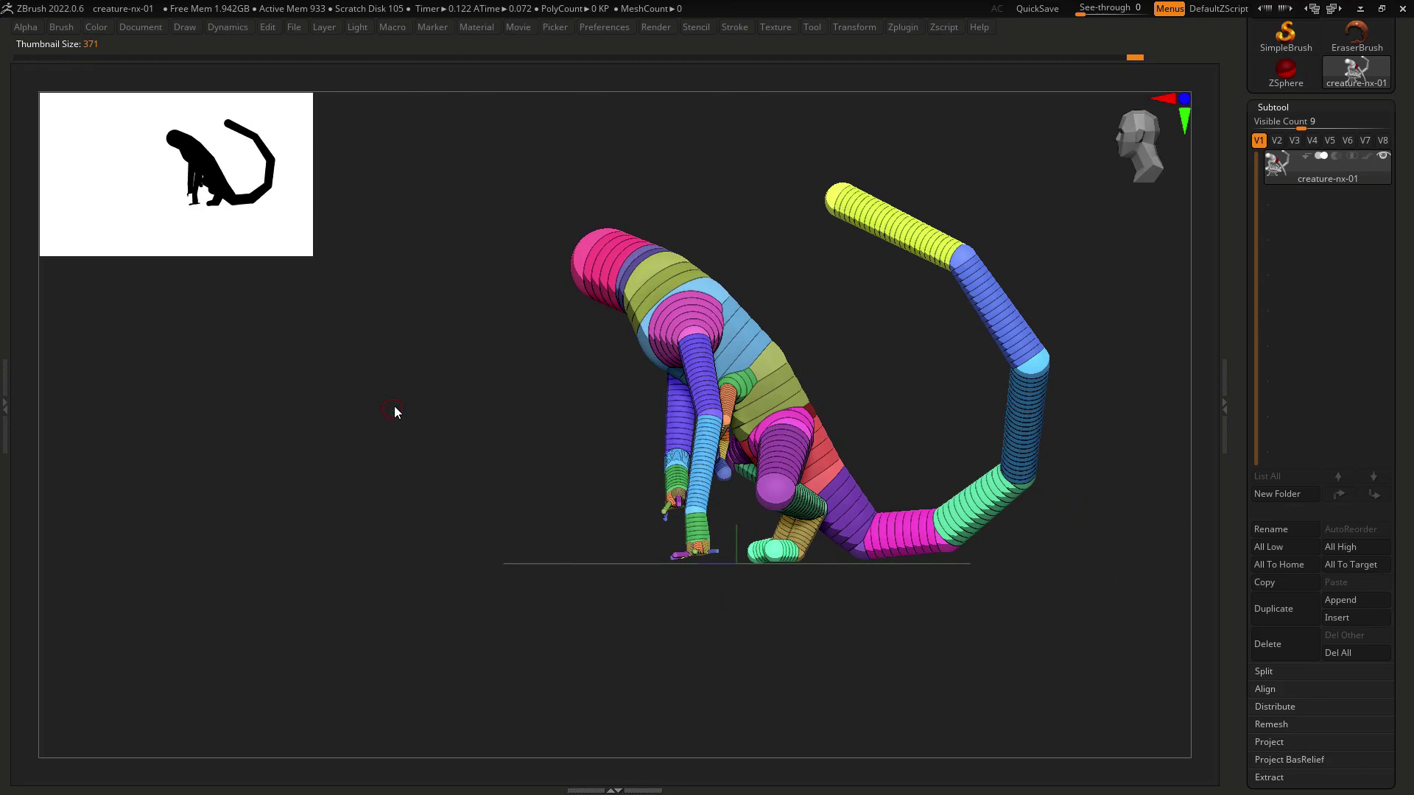
{"action": "left_click_drag", "start_coordinate": [256, 258], "coordinate": [784, 534]}
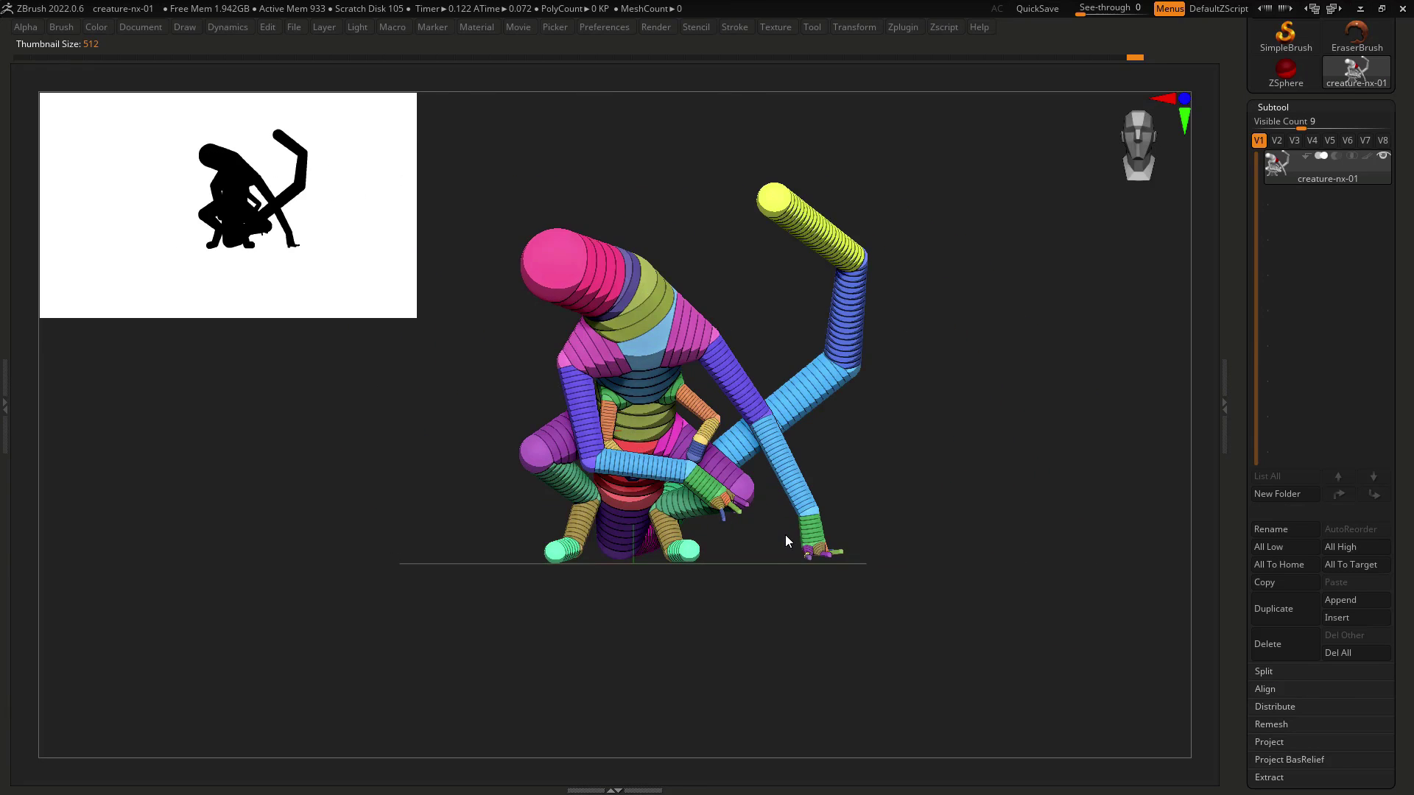
{"action": "key", "text": "f"}
{"action": "left_click_drag", "start_coordinate": [959, 528], "coordinate": [1033, 566], "text": "alt"}
Set the movie recording to the Doc area at Large size with 3 spin cycles.
{"action": "left_click", "coordinate": [519, 27]}
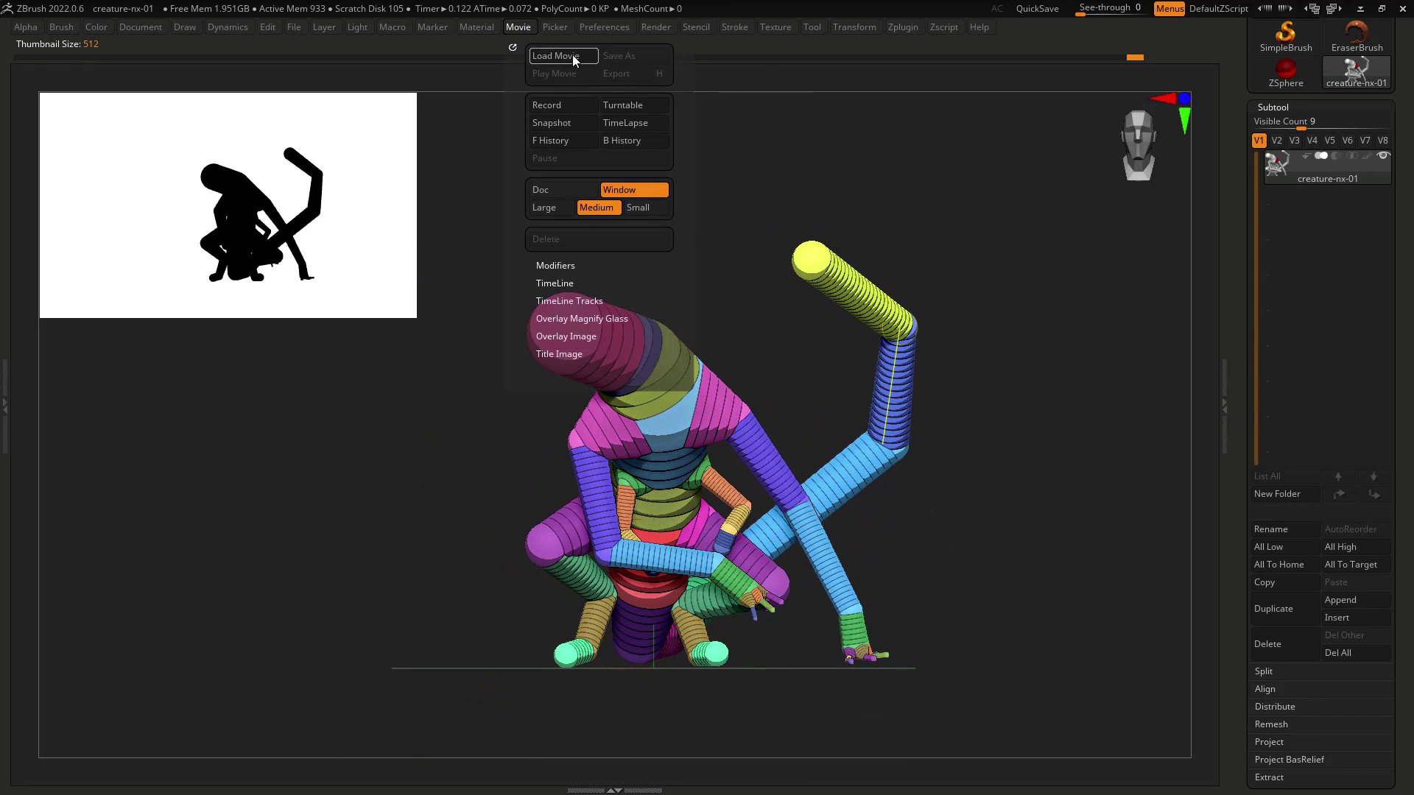
{"action": "left_click", "coordinate": [565, 207]}
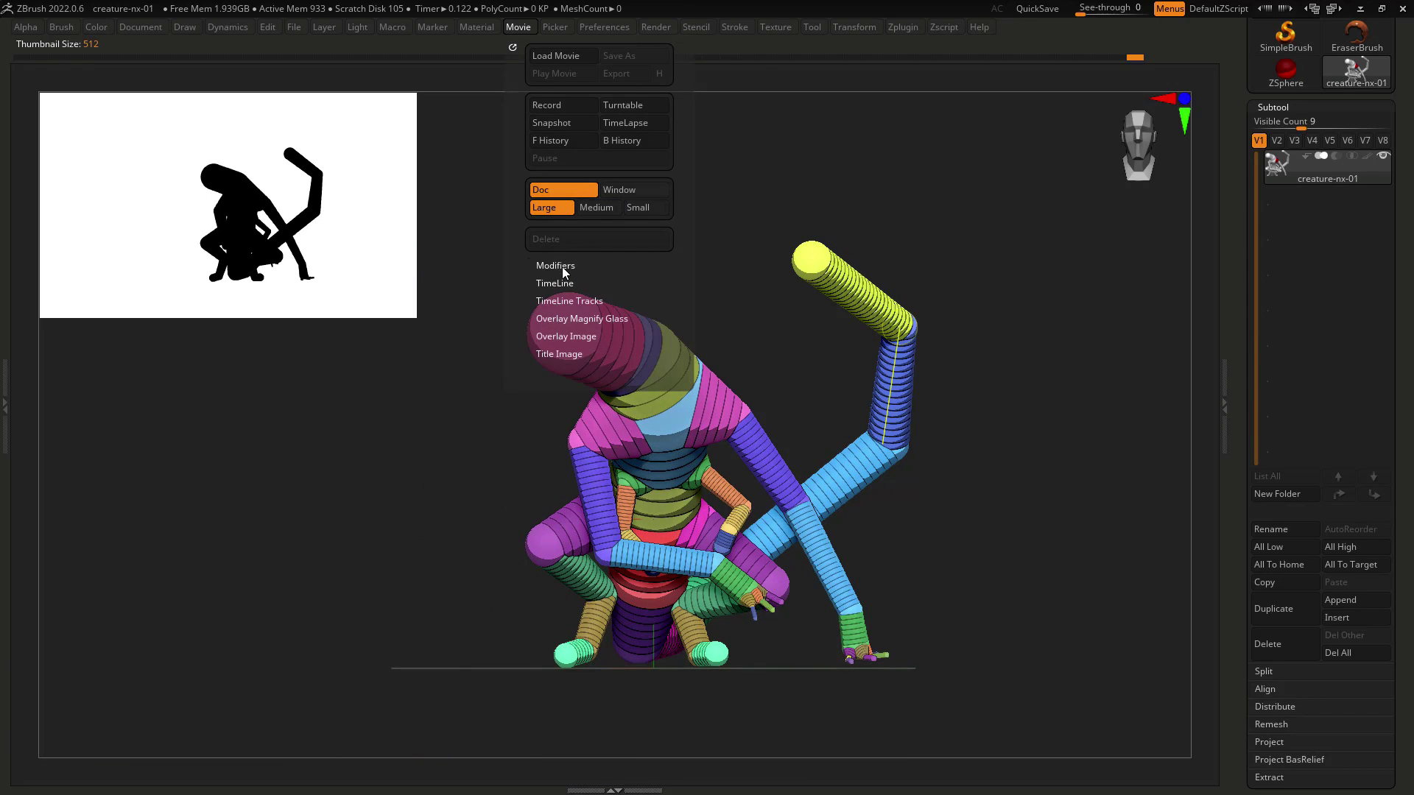
{"action": "left_click", "coordinate": [562, 266]}
{"action": "left_click", "coordinate": [635, 461]}
{"action": "type", "text": "3"}
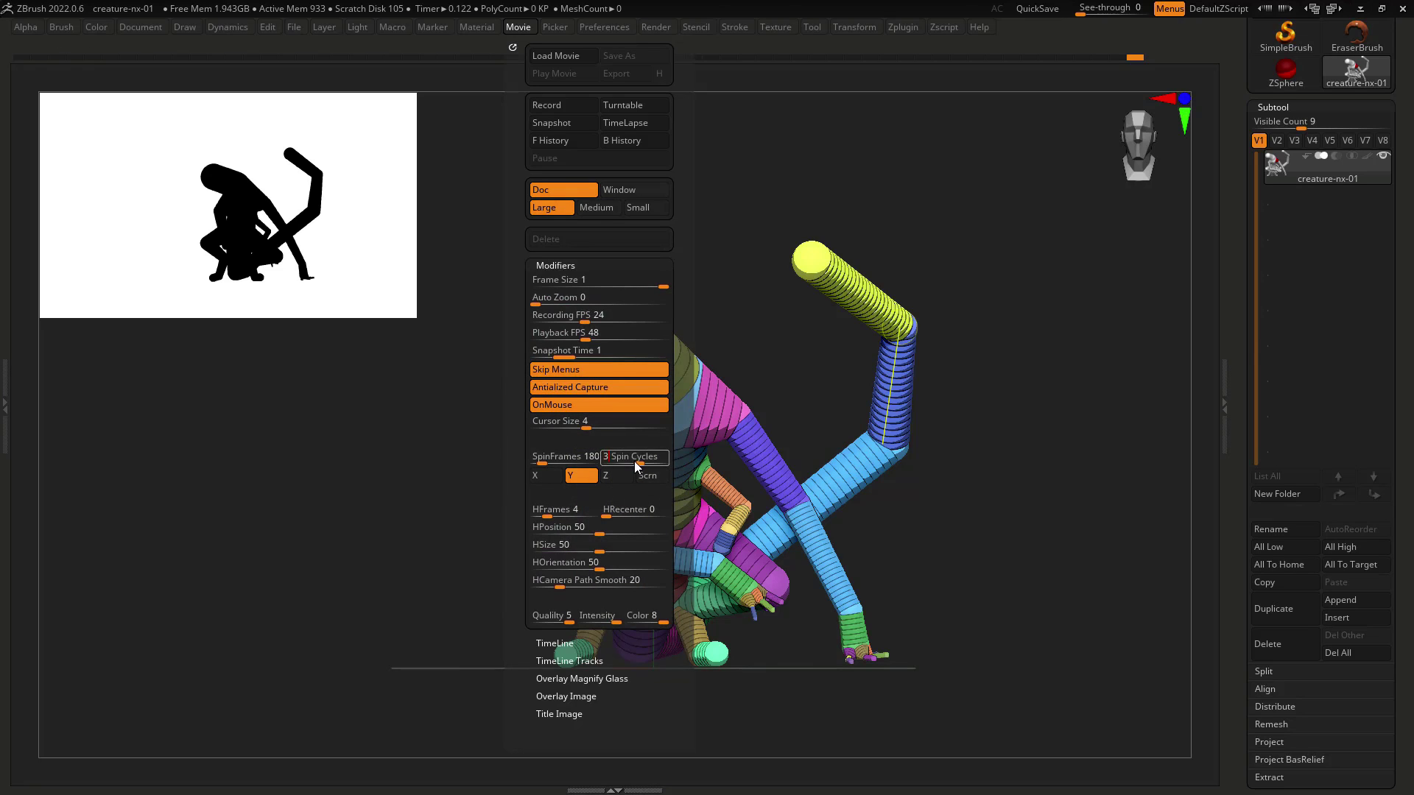
{"action": "left_click", "coordinate": [607, 463]}
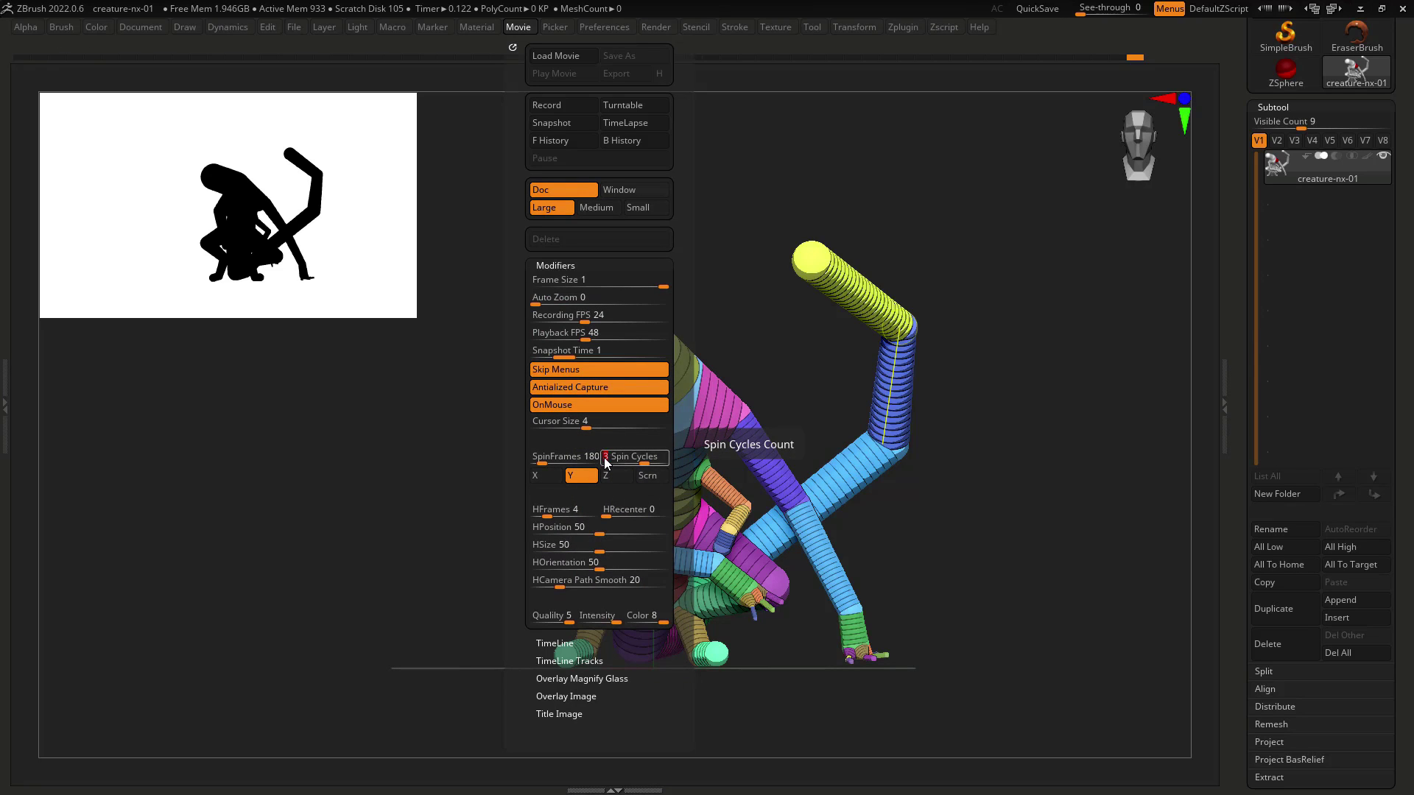
Record a short turntable movie of the creature and delete the recorded movie.
{"action": "left_click", "coordinate": [636, 105]}
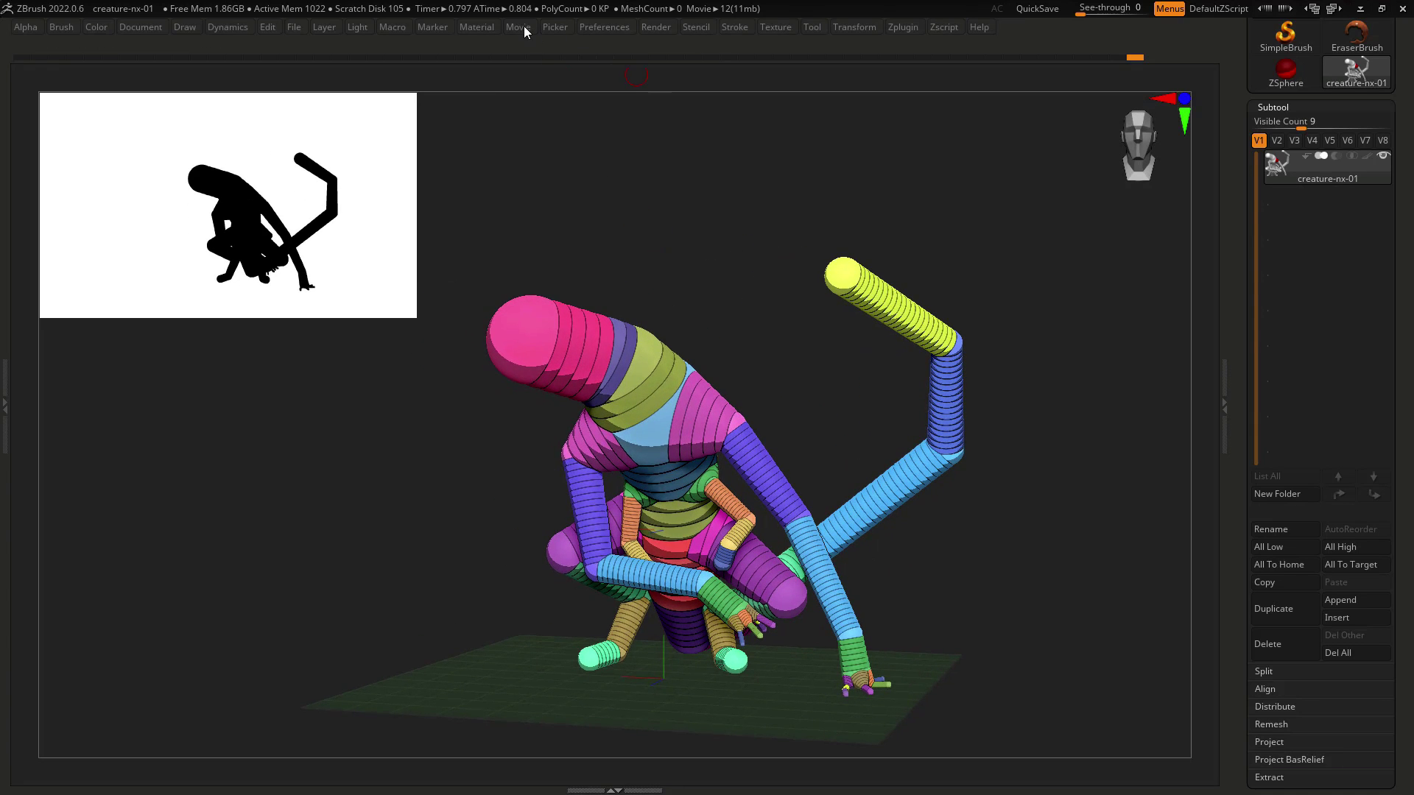
{"action": "left_click", "coordinate": [518, 26]}
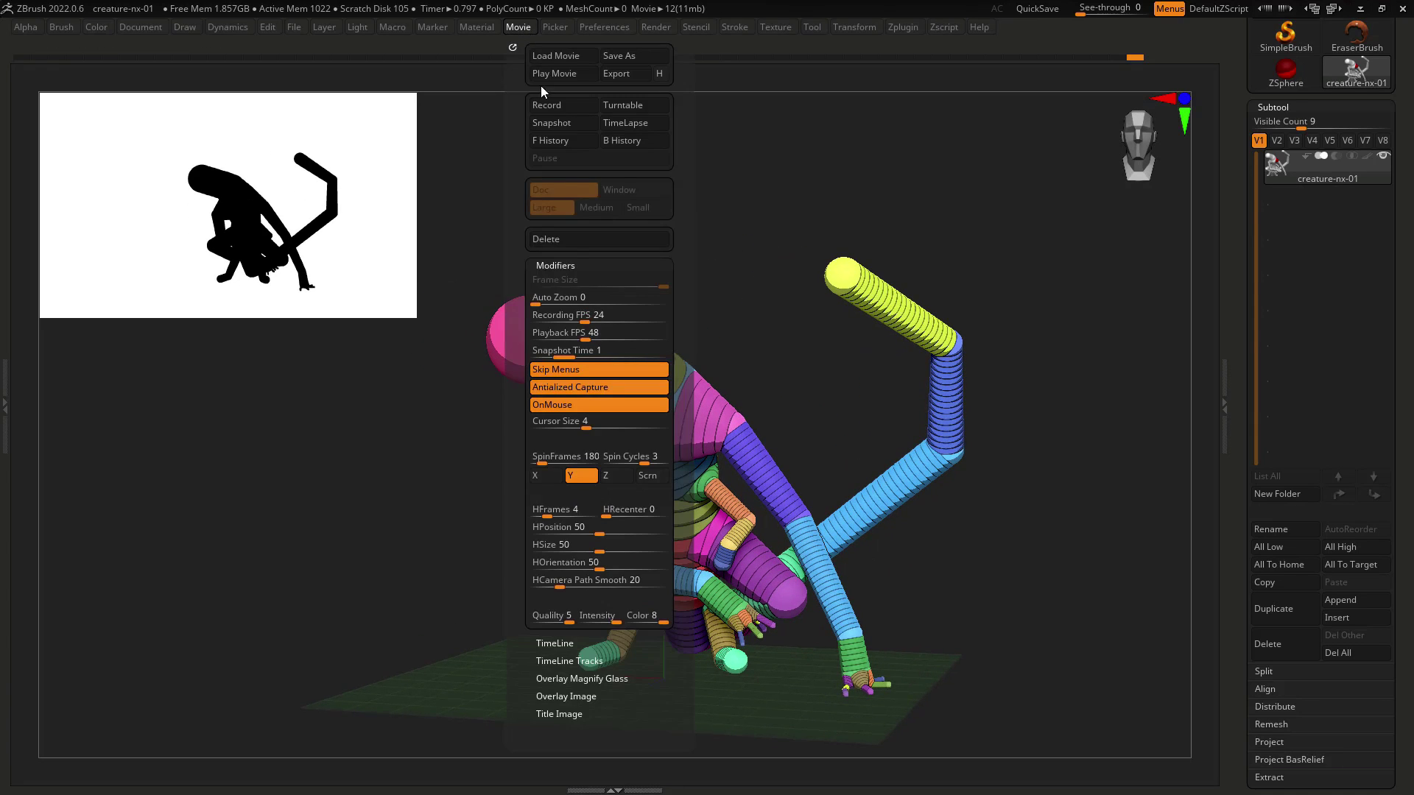
{"action": "left_click", "coordinate": [510, 28]}
{"action": "left_click", "coordinate": [599, 238]}
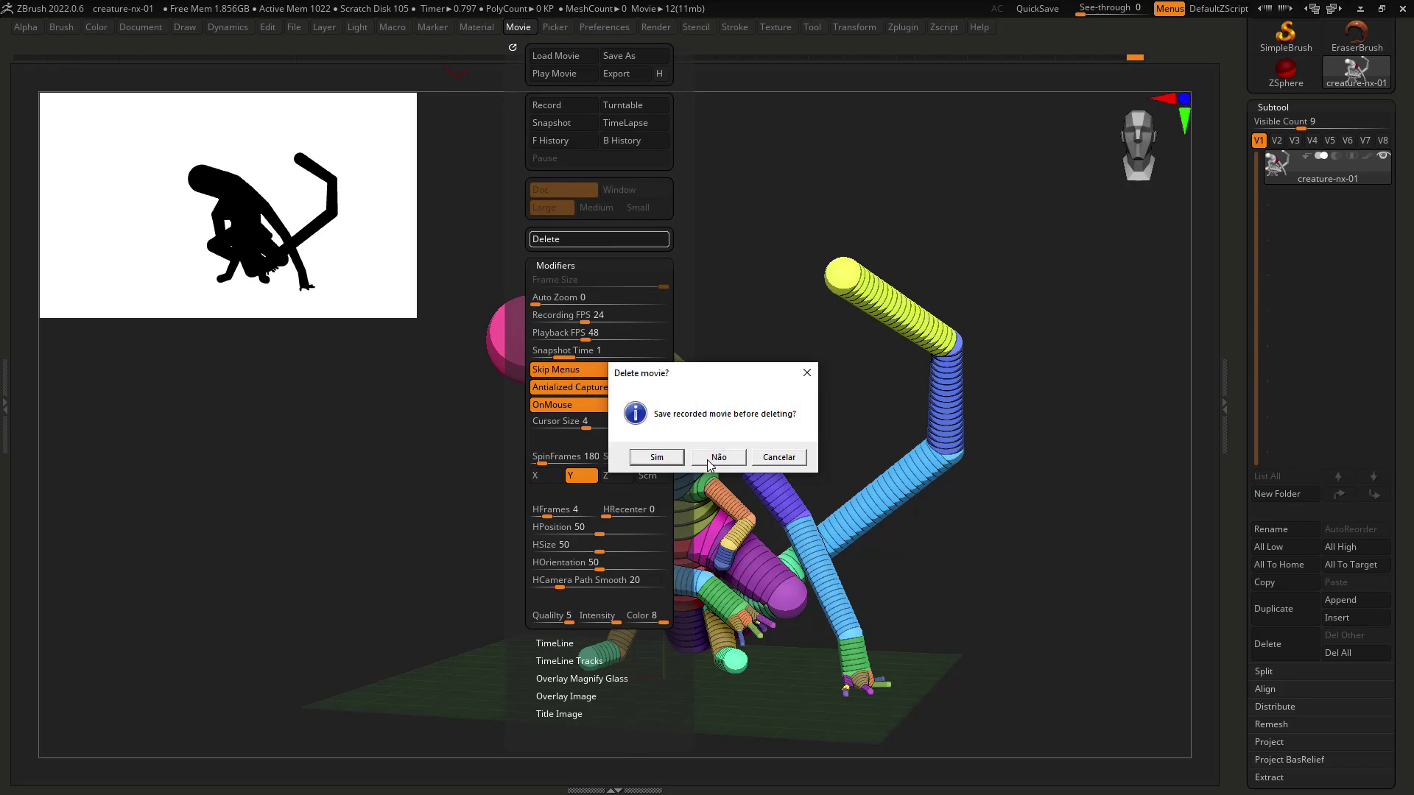
{"action": "left_click", "coordinate": [657, 457]}
Set the spin cycles to -3 and record a turntable of the creature, stopping it partway through.
{"action": "left_click", "coordinate": [516, 28]}
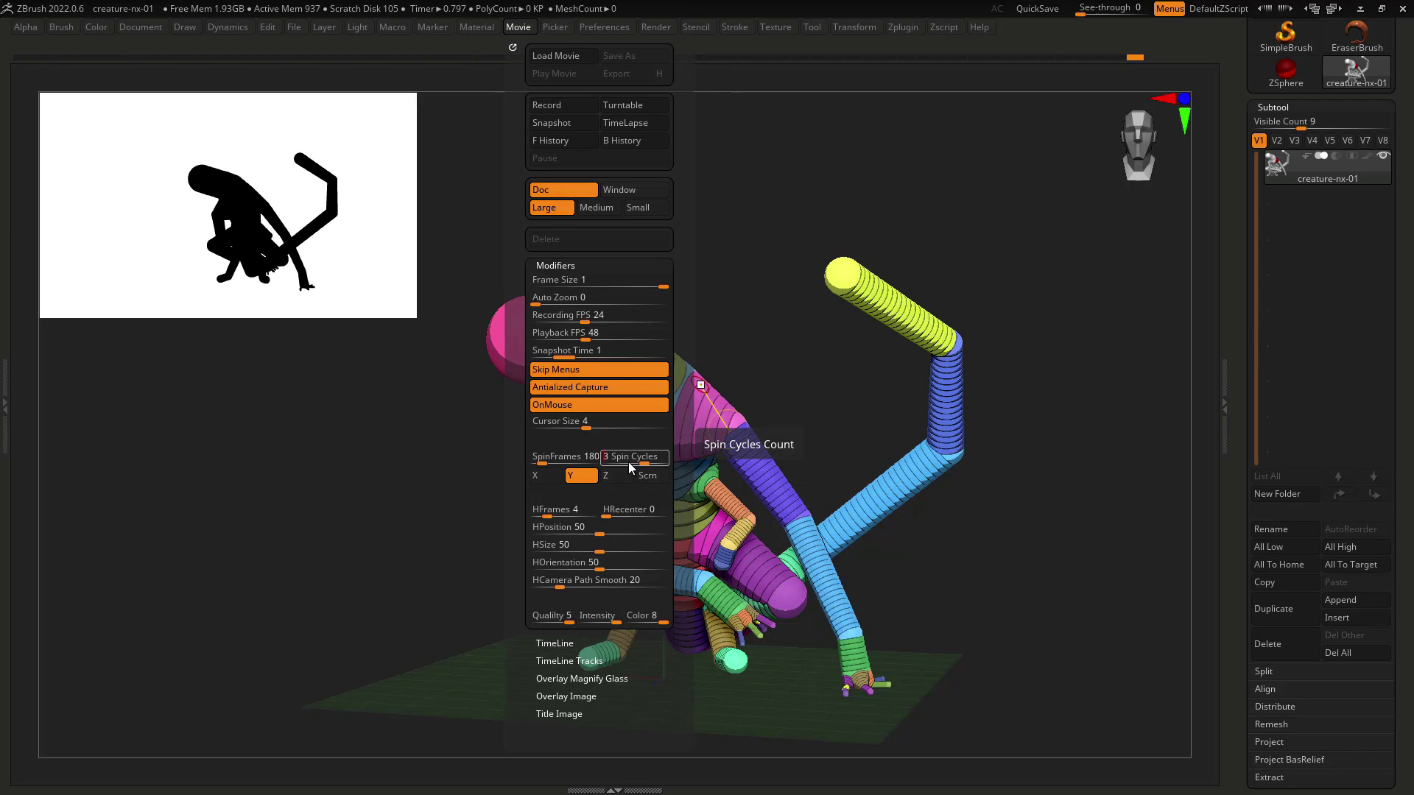
{"action": "type", "text": "-"}
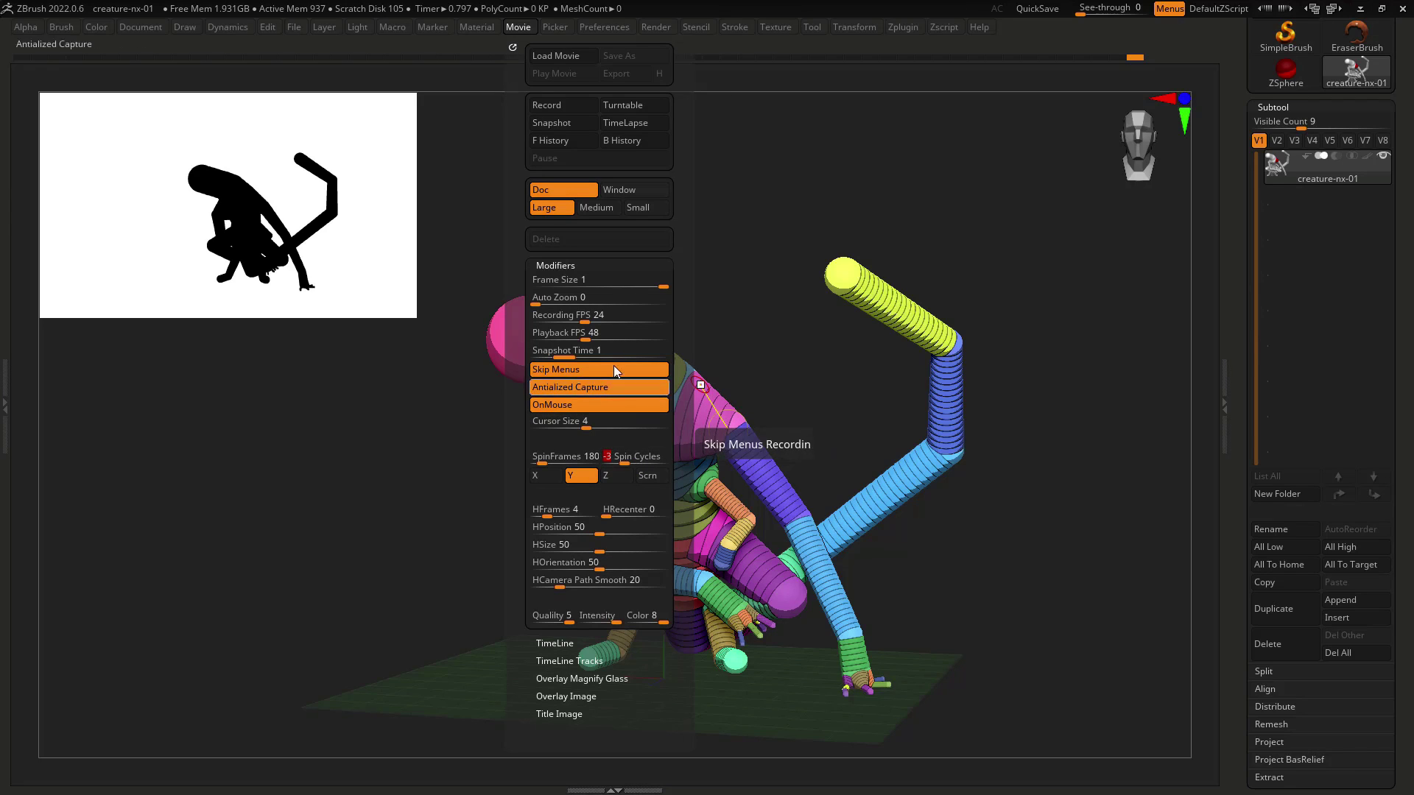
{"action": "left_click", "coordinate": [589, 317]}
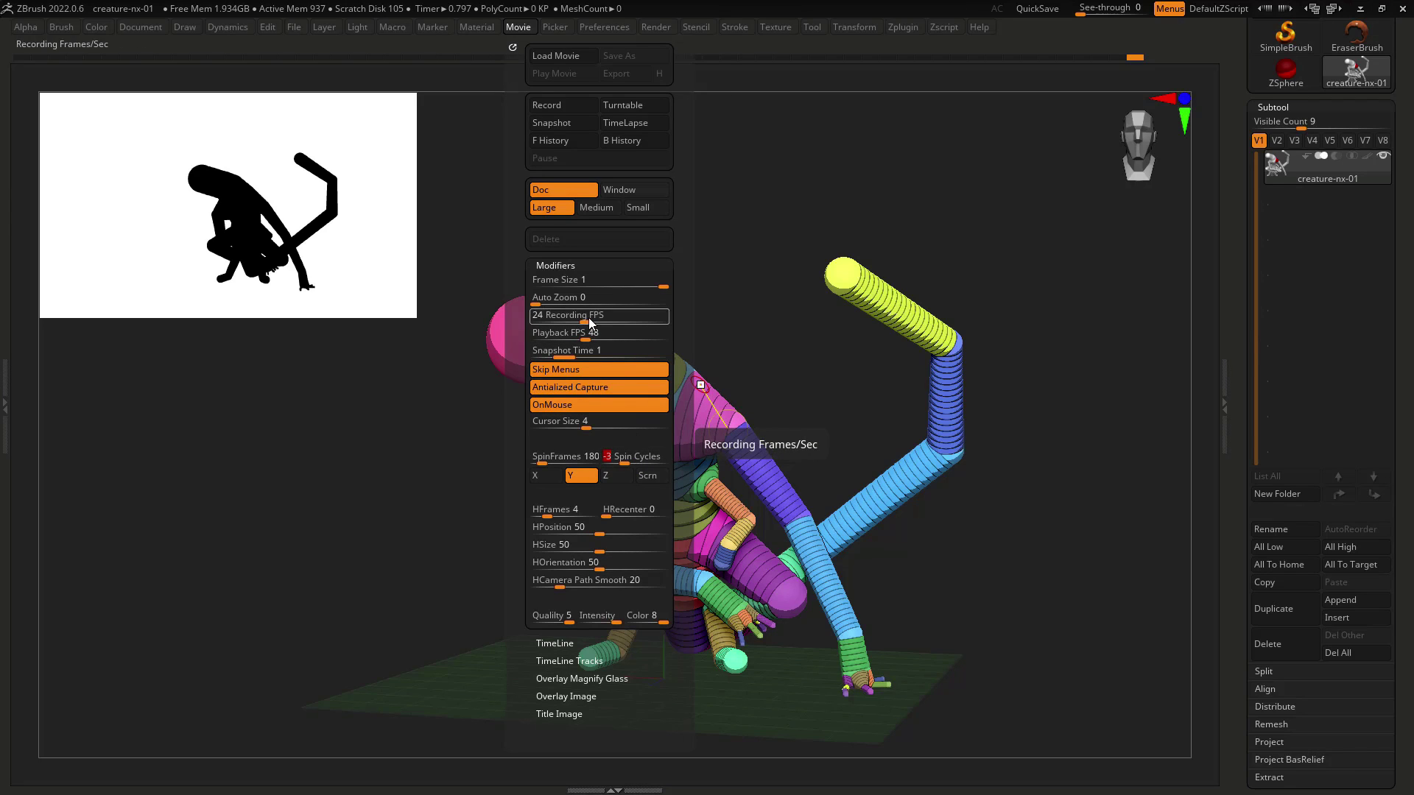
{"action": "left_click", "coordinate": [642, 106]}
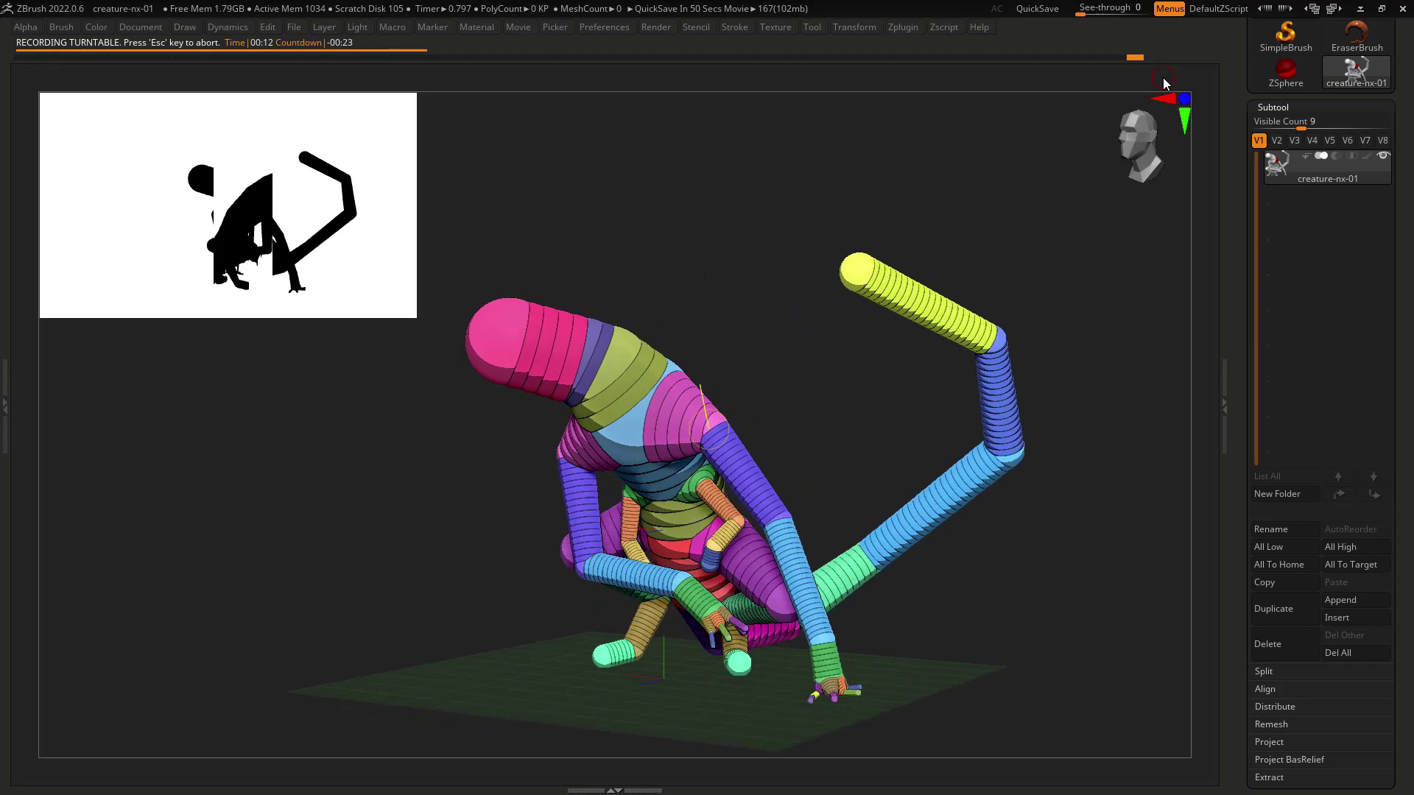
{"action": "key", "text": "Escape"}
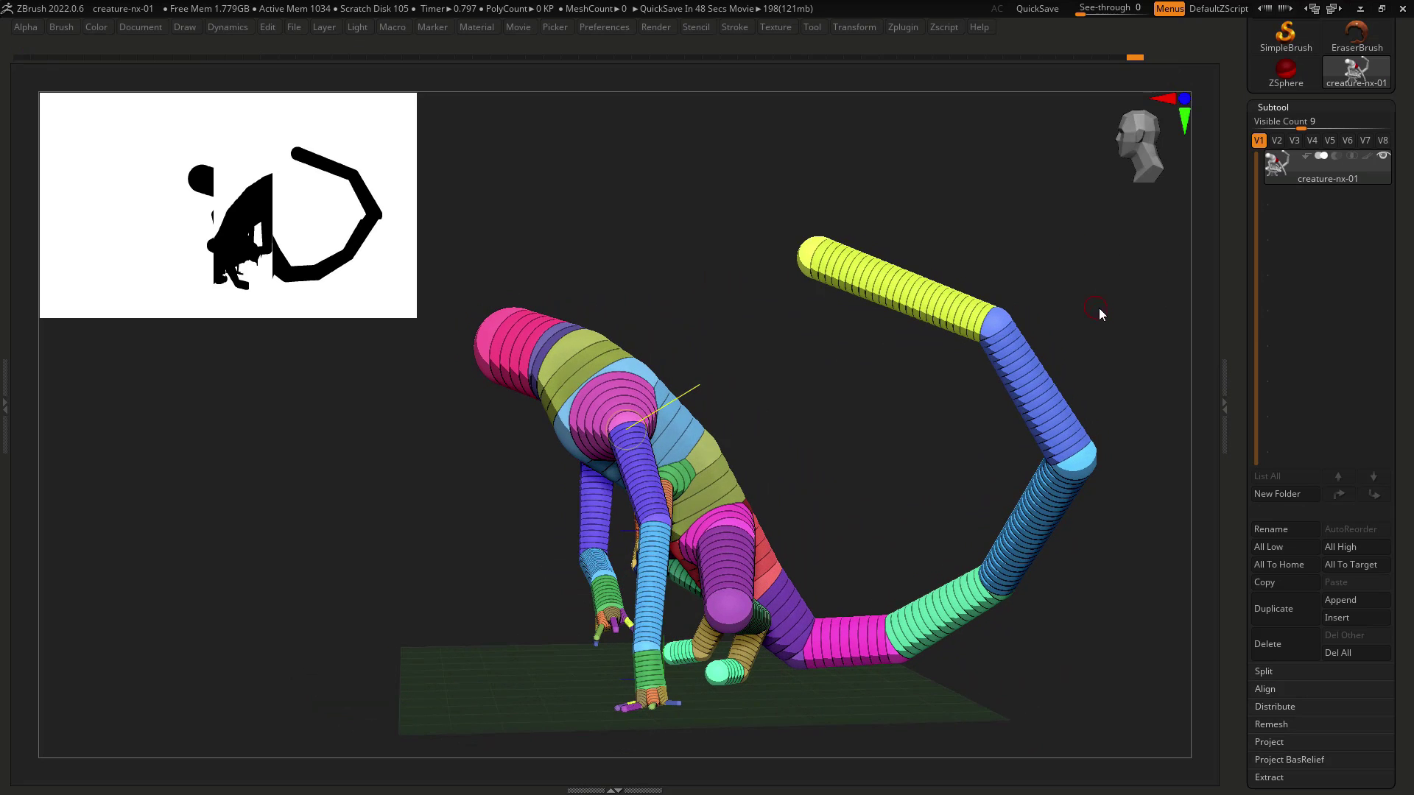